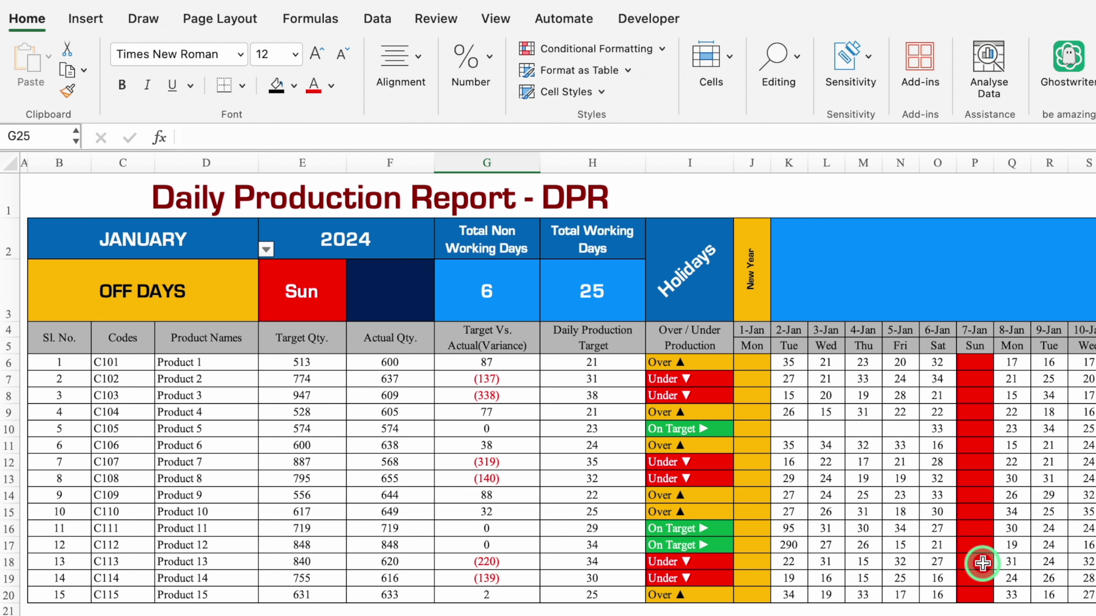
Try Sat and Sun as the off days in E3 and F3
left_click(318, 293)
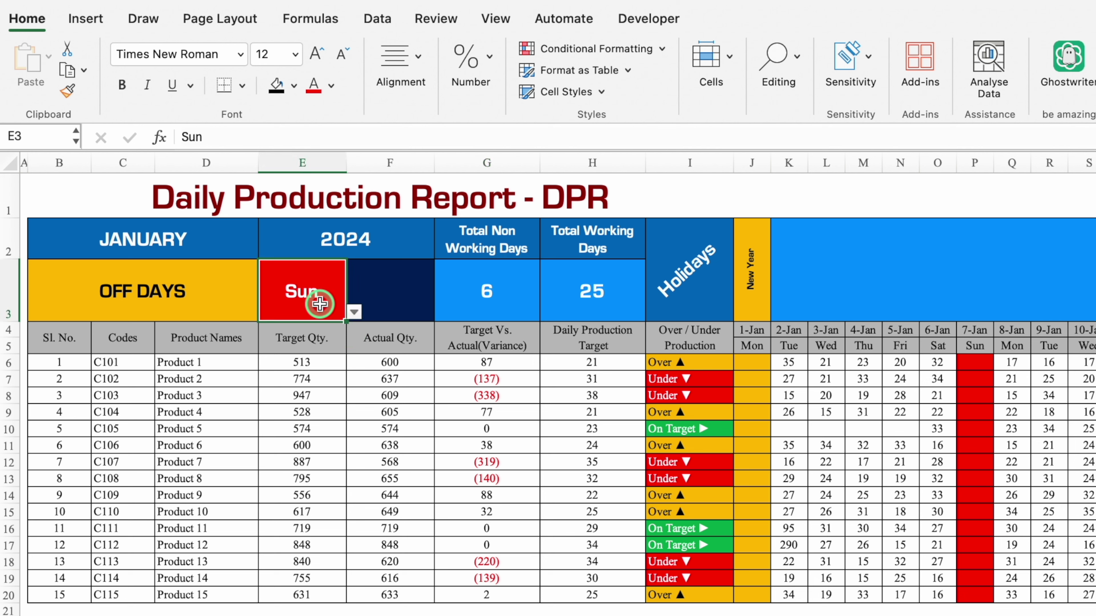
left_click(354, 311)
left_click(280, 441)
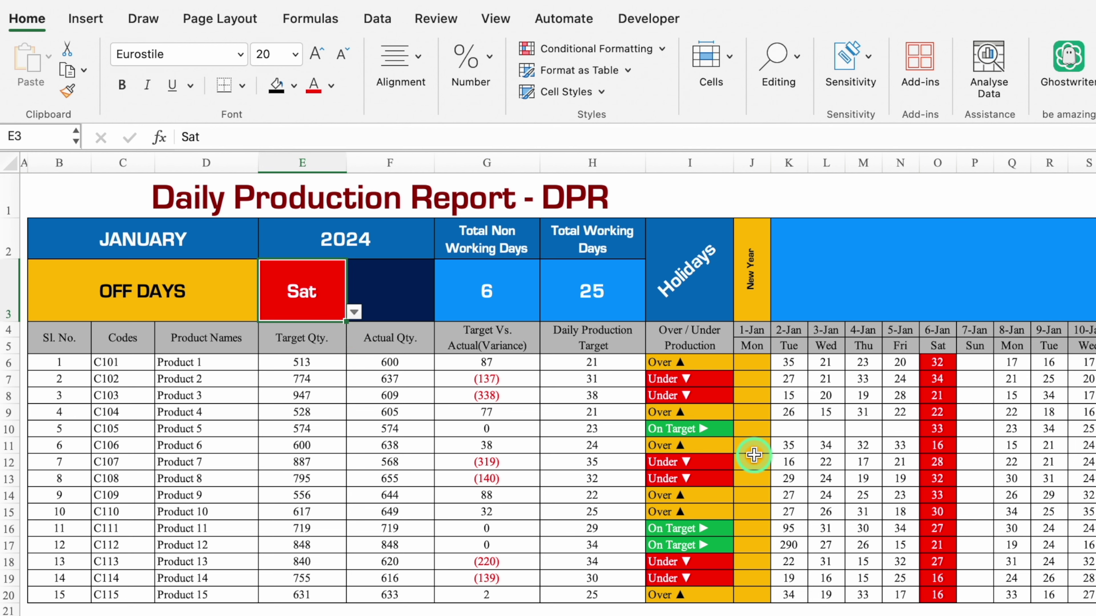
left_click(400, 284)
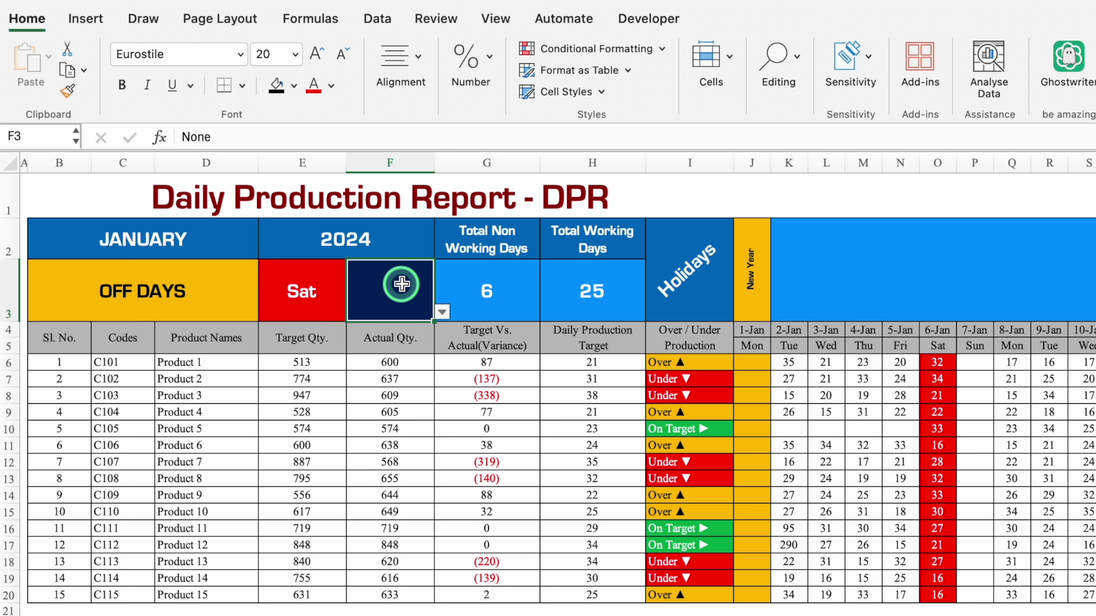
left_click(442, 311)
left_click(380, 462)
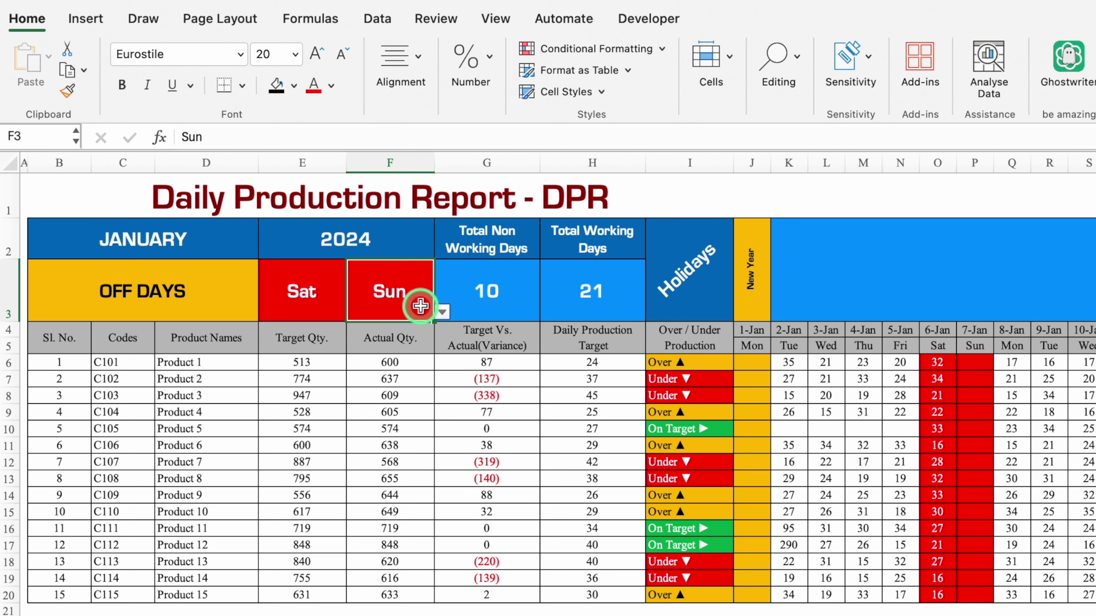
Change the off days to Mon in E3 and None in F3
left_click(333, 302)
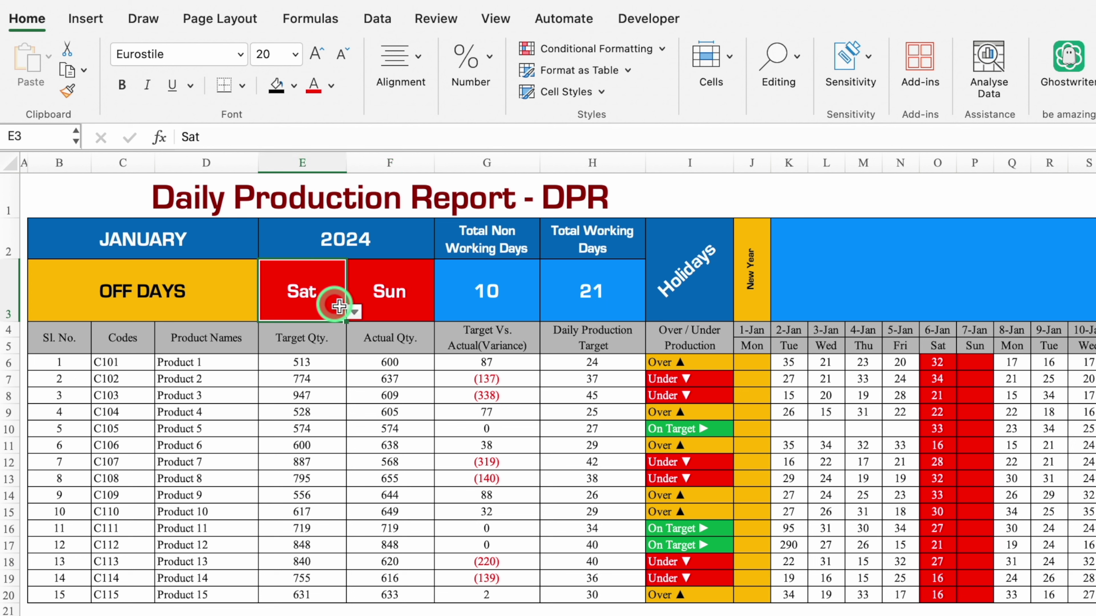
left_click(354, 314)
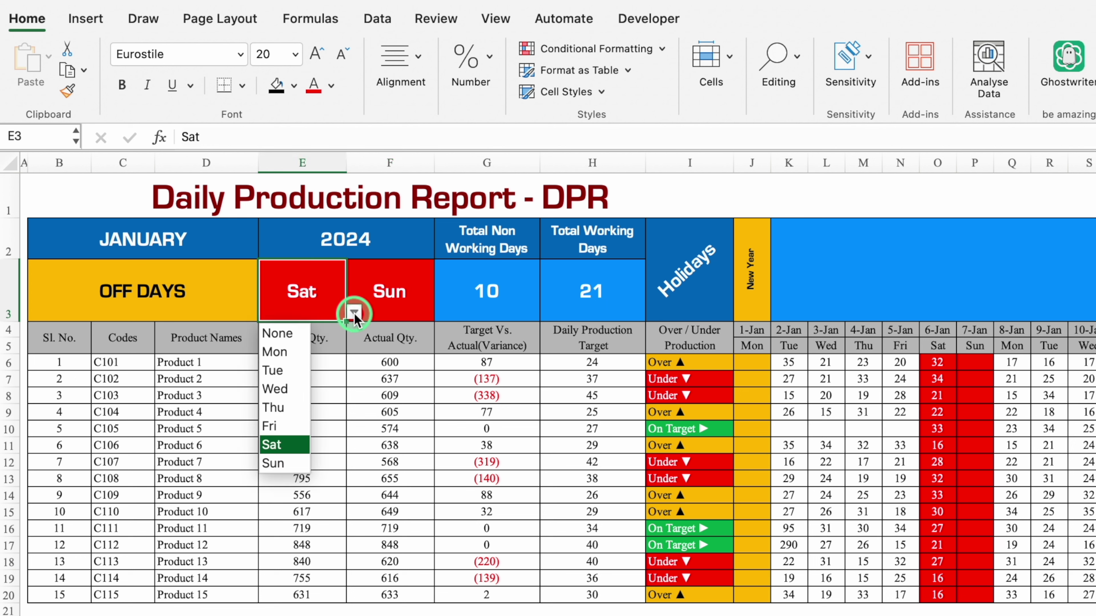
left_click(277, 361)
left_click(391, 288)
left_click(441, 309)
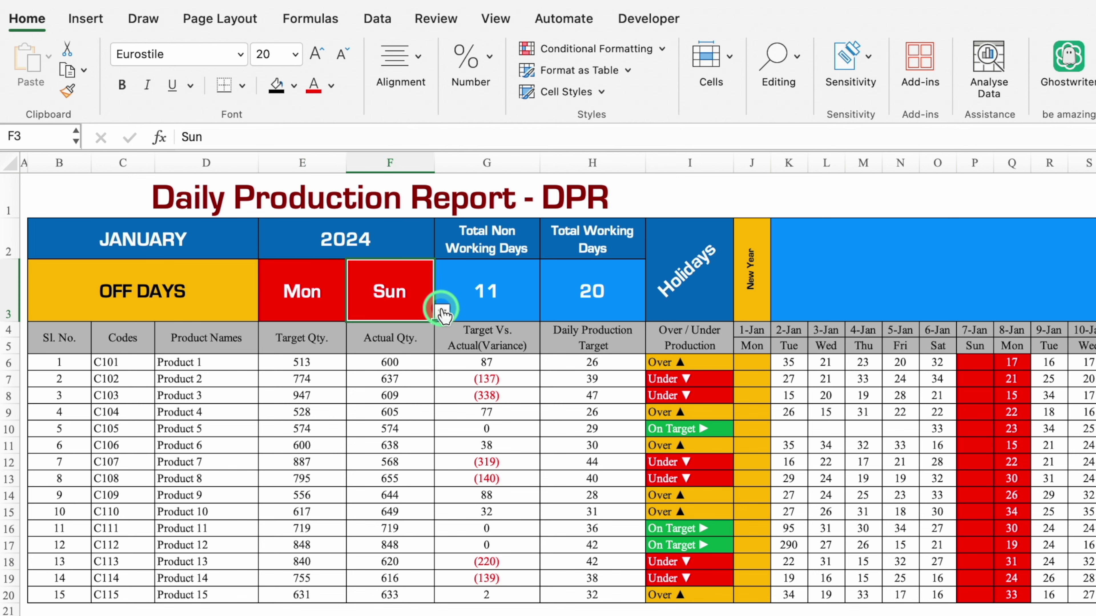
left_click(382, 334)
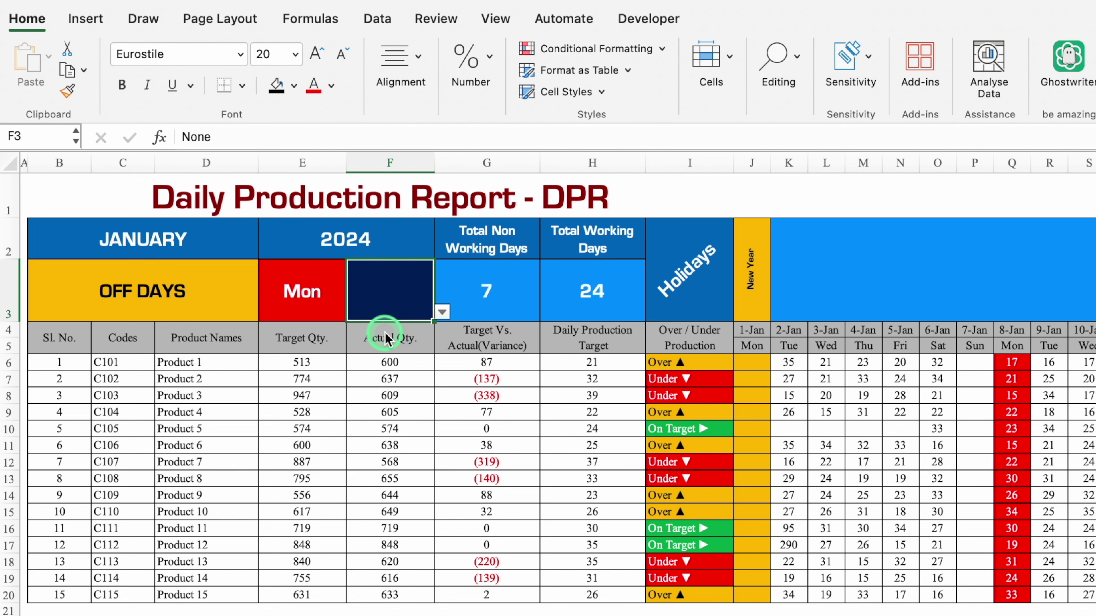
Set F3 to Wed so Mon and Wed are off, then review the red date columns
left_click(441, 312)
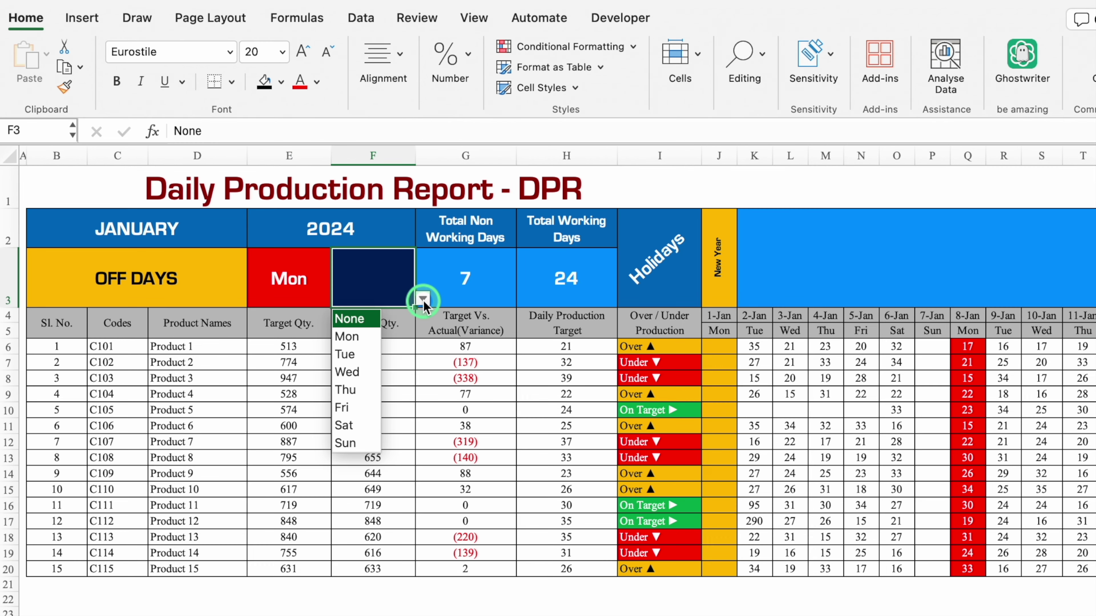
left_click(347, 372)
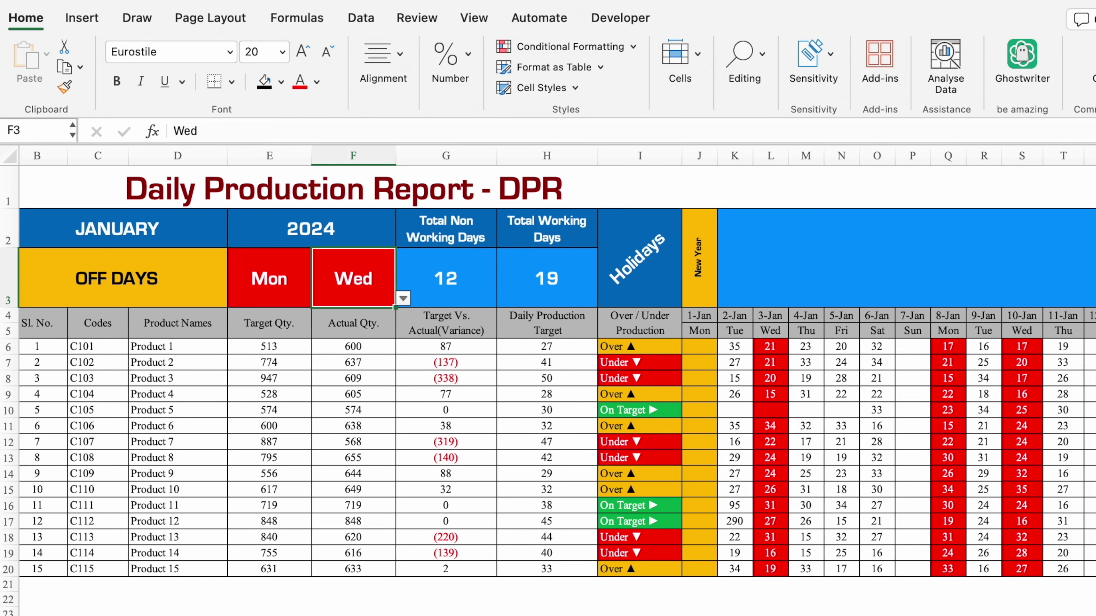
scroll(556, 388, "right", 5)
scroll(556, 388, "right", 5)
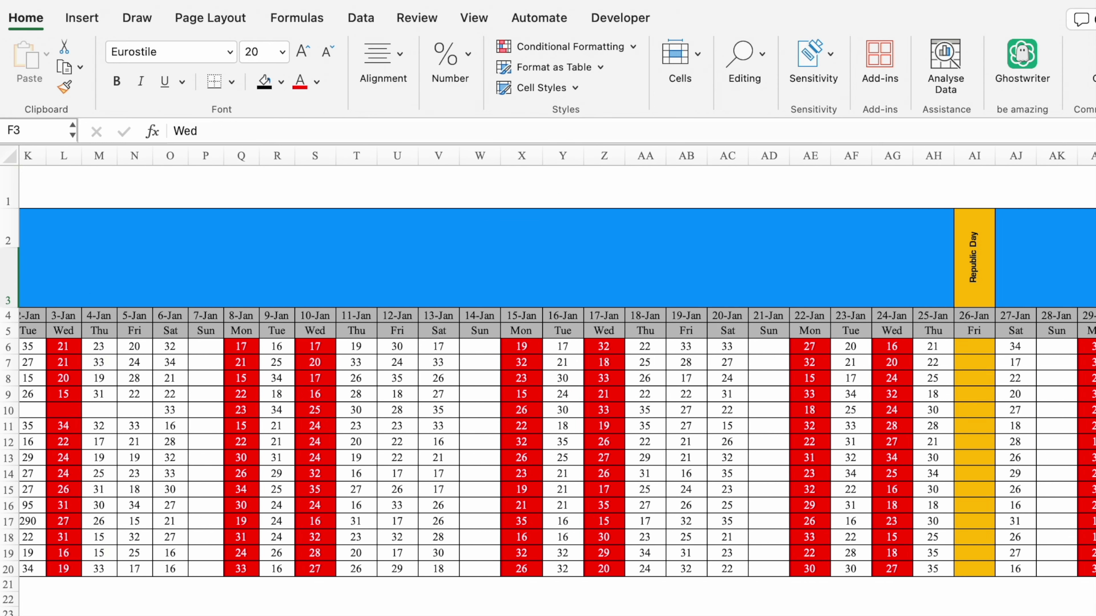
scroll(556, 389, "left", 10)
left_click(237, 229)
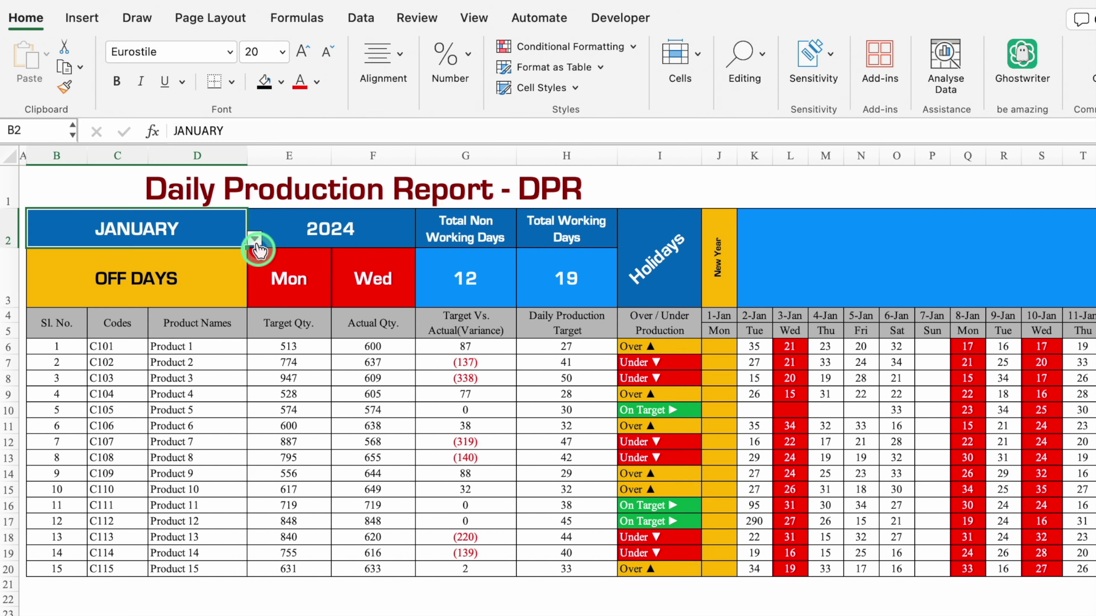
Switch the report month in B2 to FEBRUARY and scroll through its dates
left_click(254, 238)
left_click(84, 279)
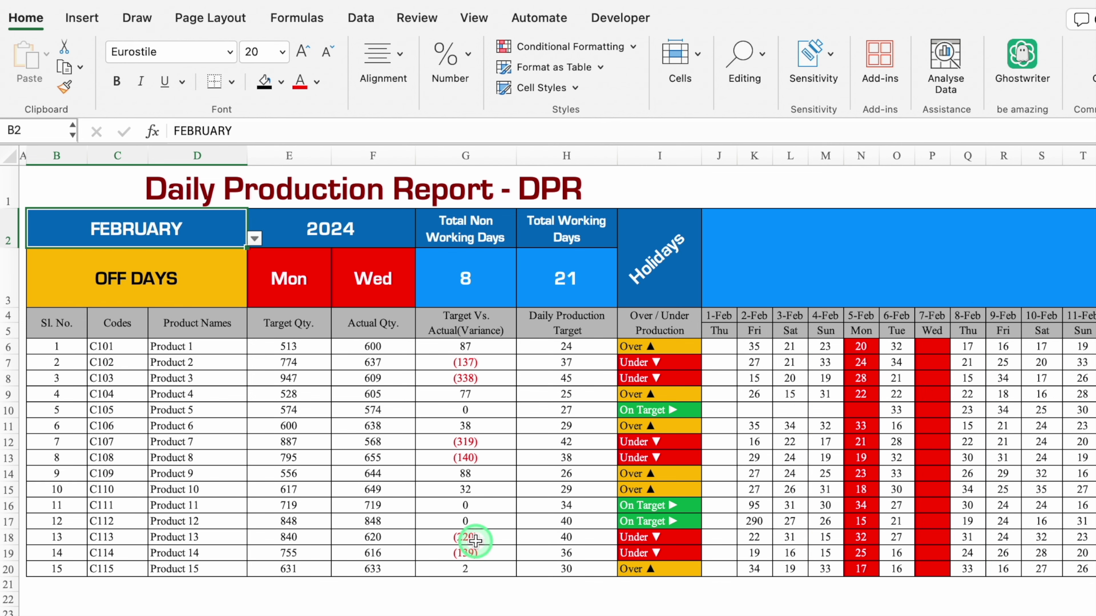
scroll(556, 388, "right", 5)
scroll(557, 389, "right", 5)
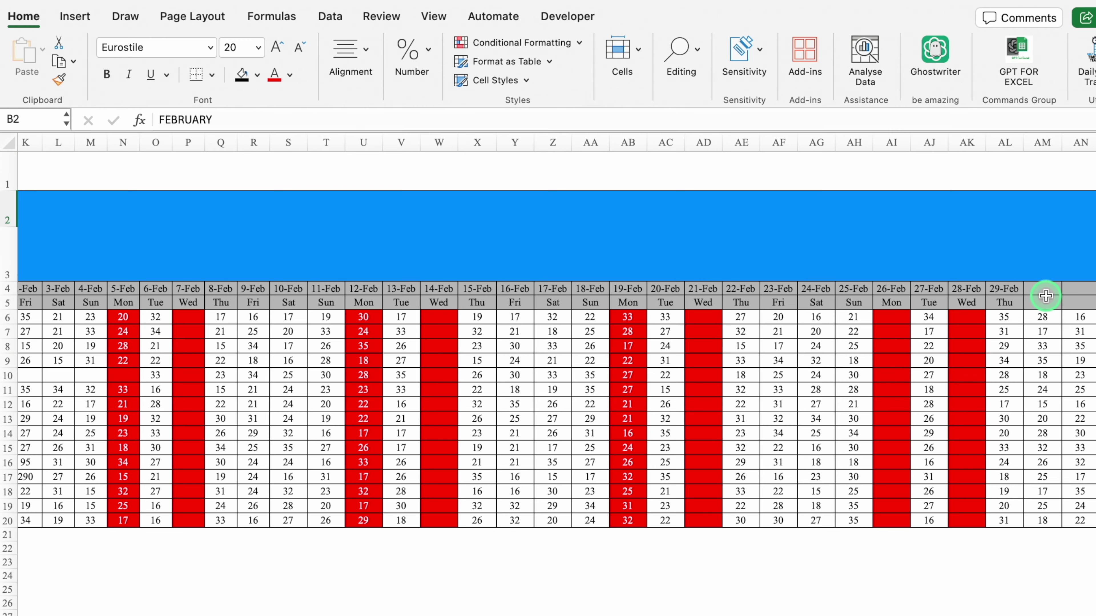
scroll(557, 389, "left", 10)
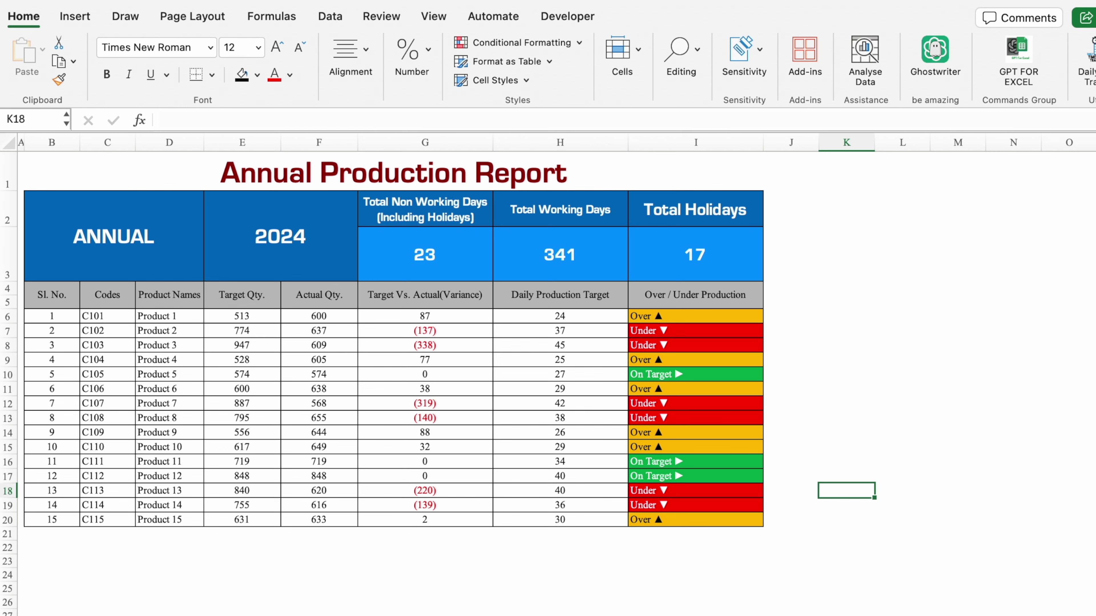
View the lookup-lists worksheet, then begin renaming the blank workbook's Sheet1 tab
key("ctrl+Page_Down")
scroll(492, 573, "up", 3)
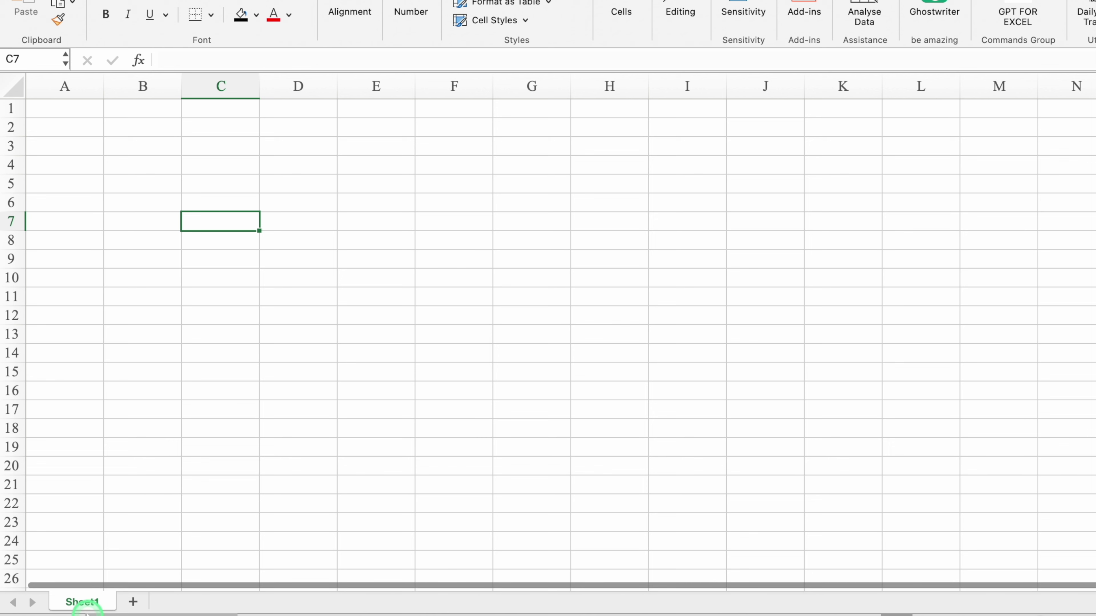
double_click(82, 602)
Rename Sheet1 to Settings and narrow column A to a thin margin
type("S")
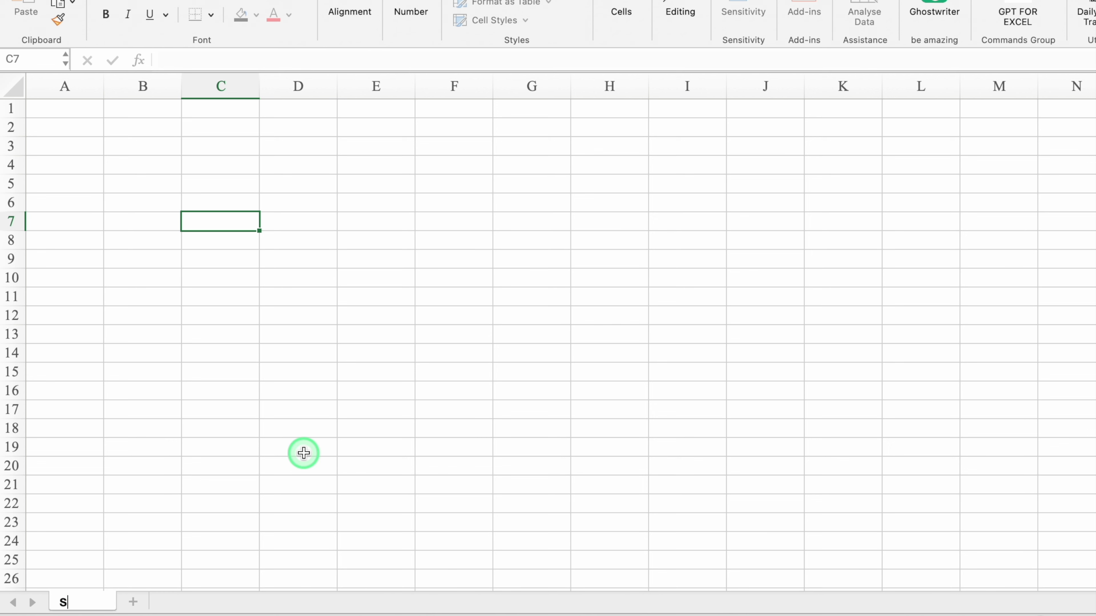
left_click(261, 395)
left_click_drag(103, 85, 39, 86)
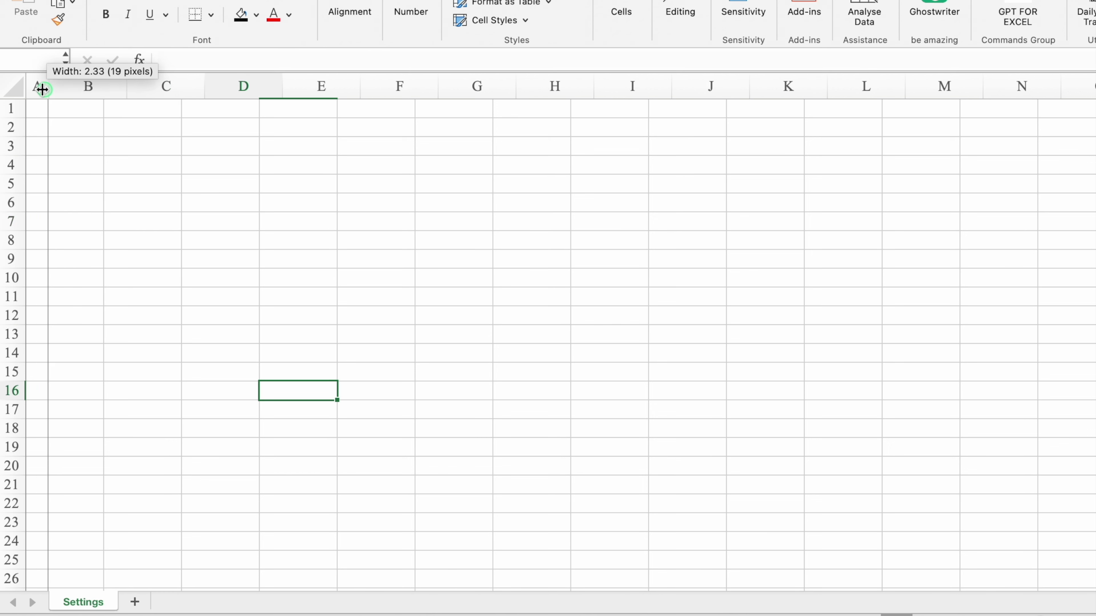
Enter Months and Years headers in B2:C2, formatted Eurostile Bold 14
left_click(104, 131)
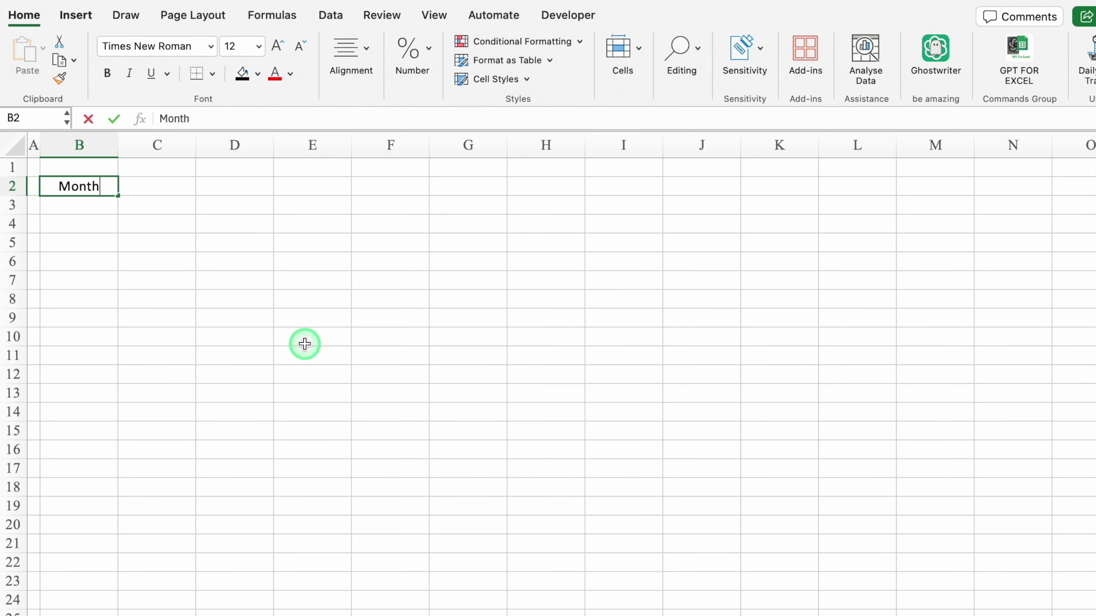
left_click(78, 186)
type("Months\tYears")
left_click(305, 345)
left_click(19, 188)
left_click(211, 50)
left_click(211, 50)
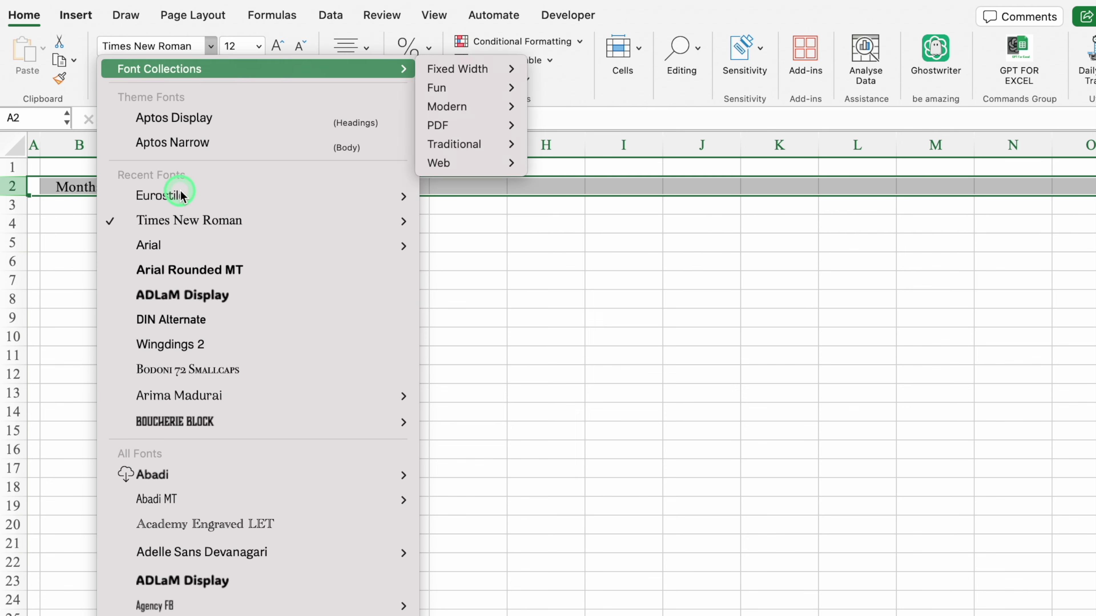
left_click(513, 245)
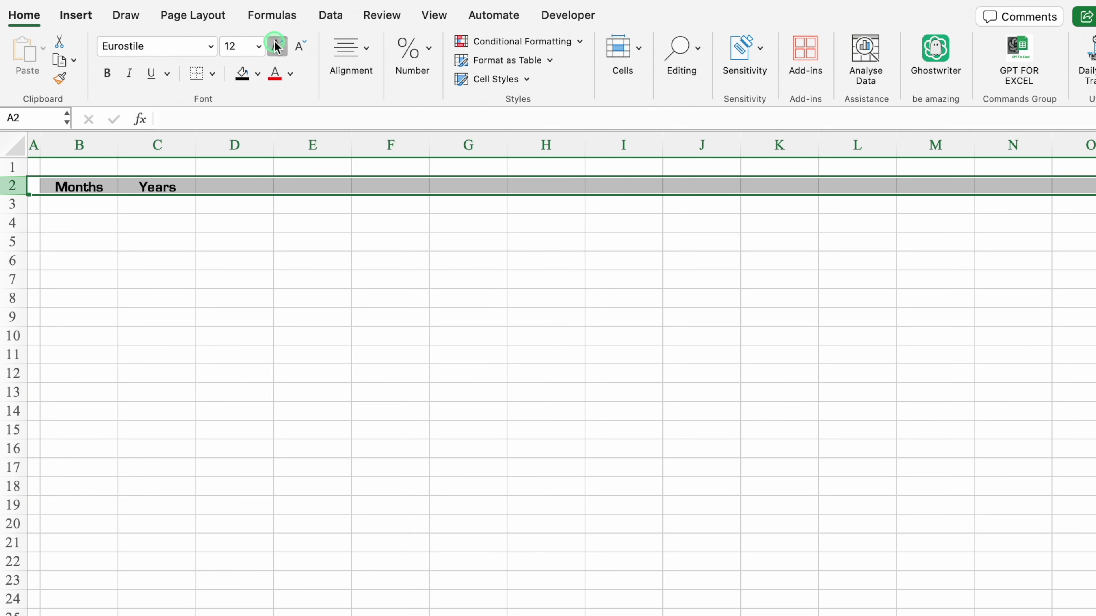
left_click(277, 45)
left_click(305, 247)
Widen column B and fill JANUARY through DECEMBER down B3:B14
left_click_drag(118, 147, 160, 147)
left_click(142, 211)
type("JAN")
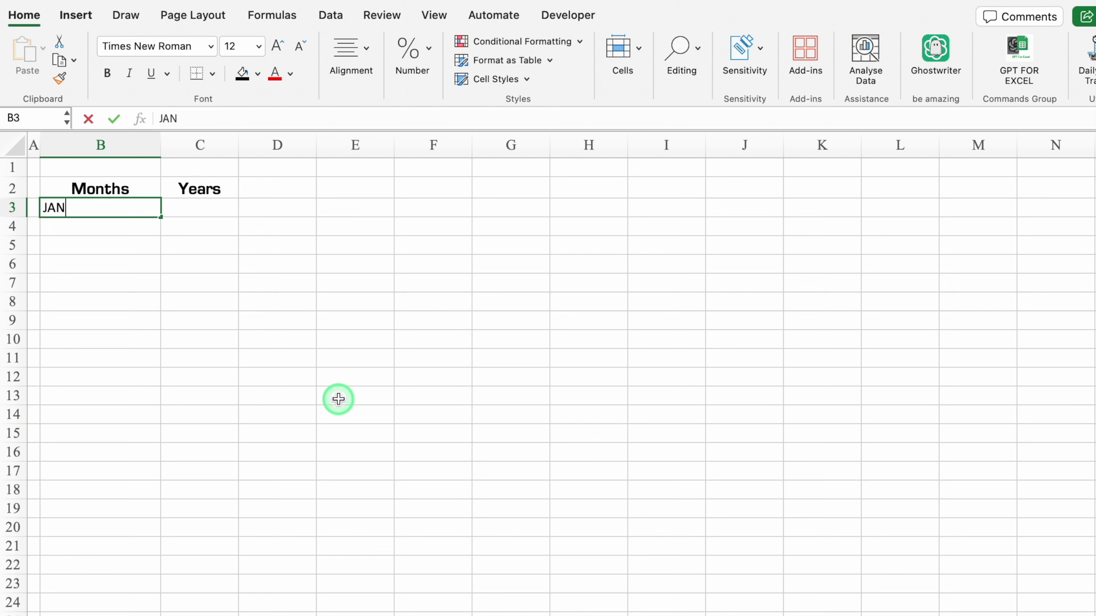
type("UARY")
key("Return")
left_click(156, 213)
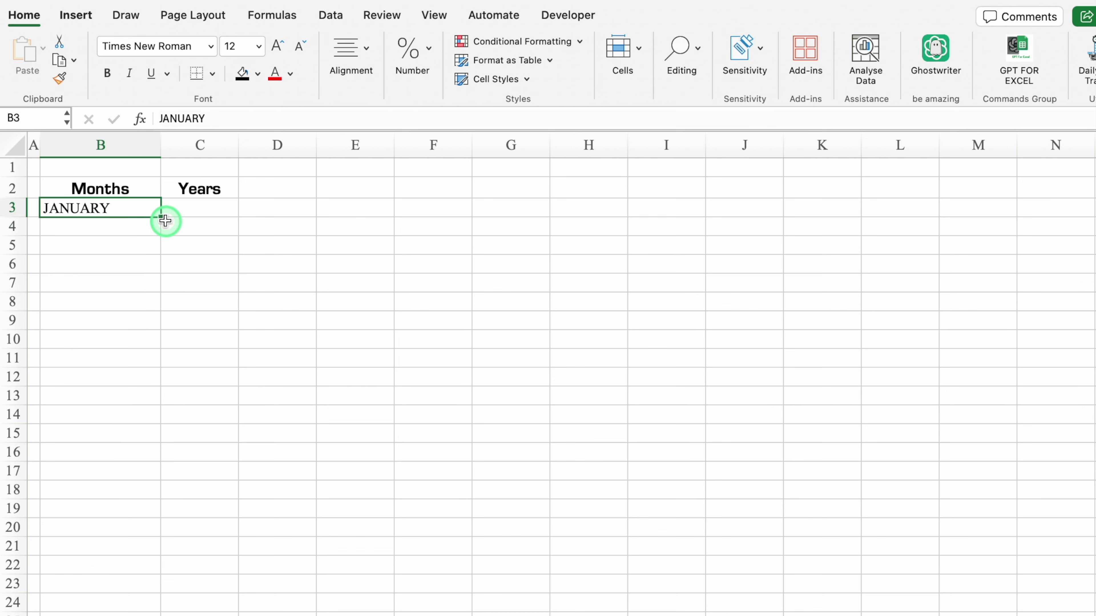
left_click_drag(160, 218, 170, 425)
Enter 2024 in C3 and fill a series through 2035 down to row 14
left_click(210, 209)
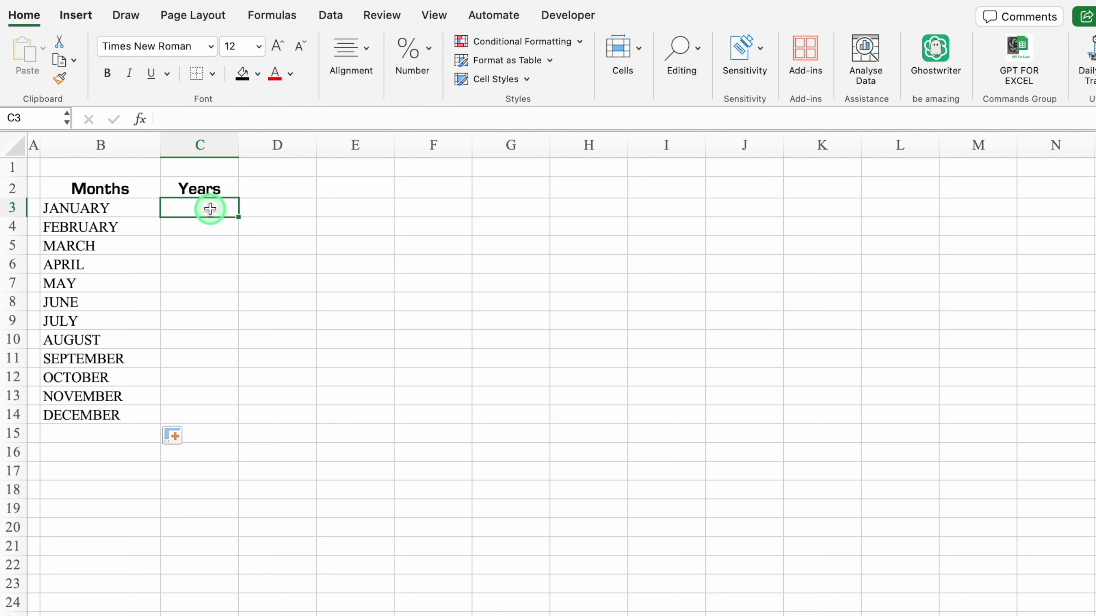
type("2024")
key("Return")
left_click(211, 207)
double_click(236, 219)
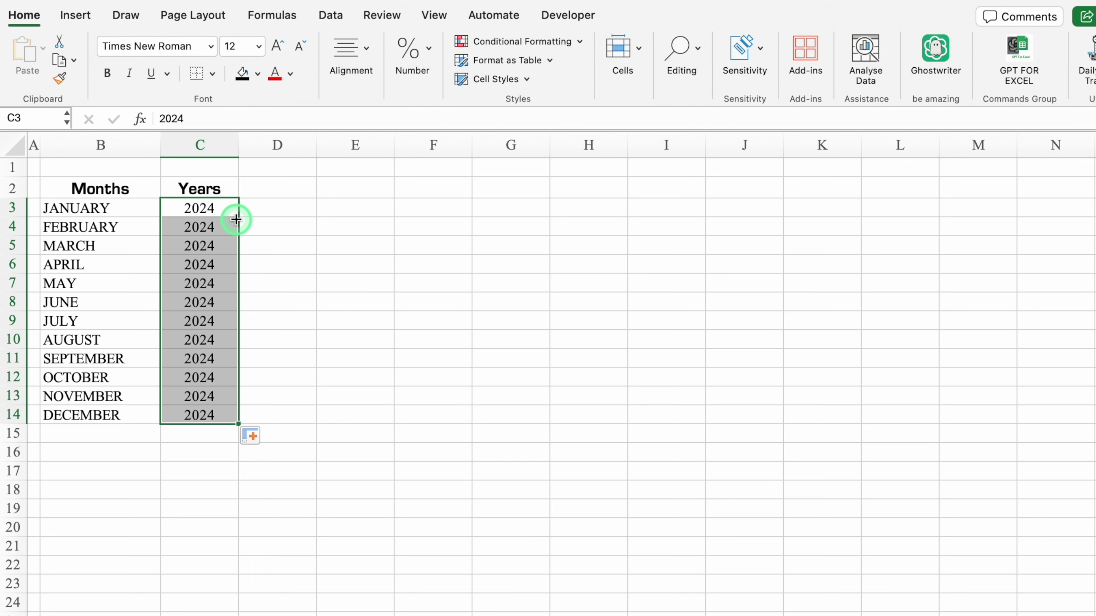
left_click(250, 436)
left_click(285, 482)
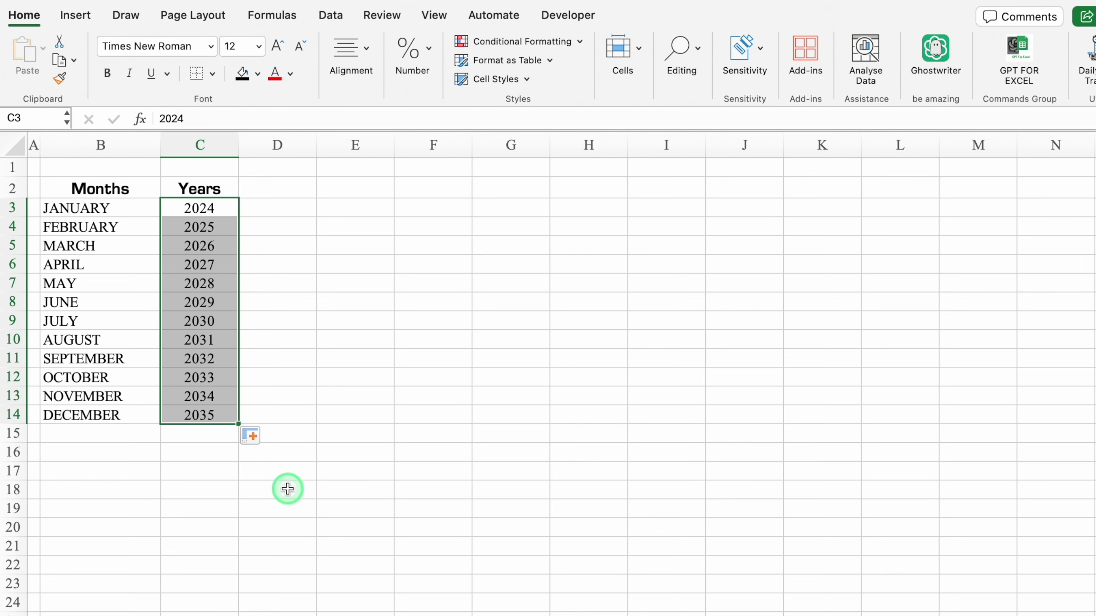
key("ctrl+a")
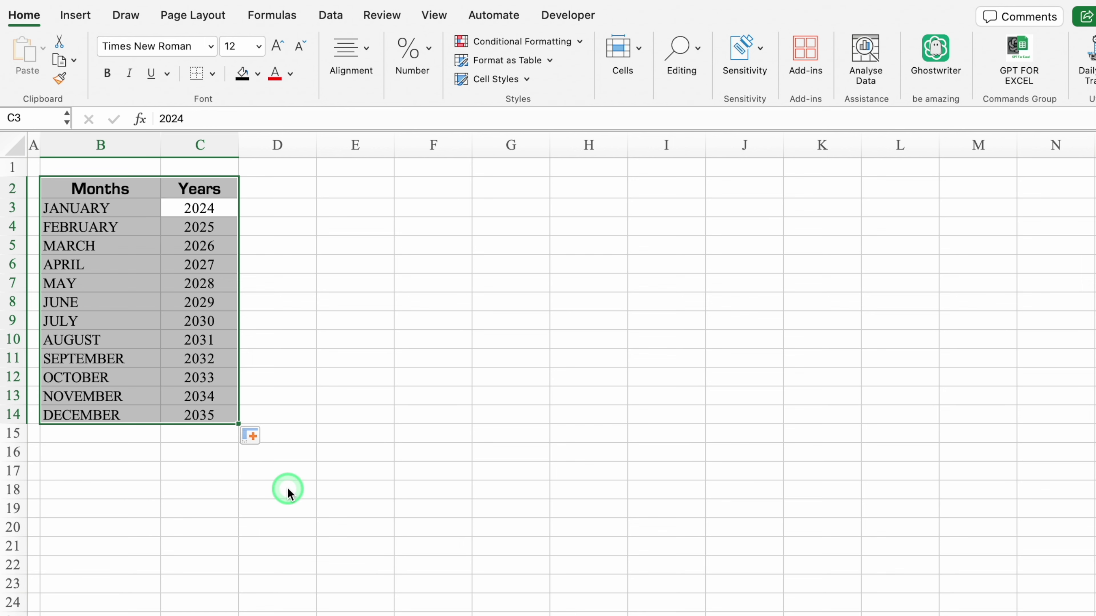
Put all borders on the Months/Years table and make B2:C2 blue with white text
left_click(212, 73)
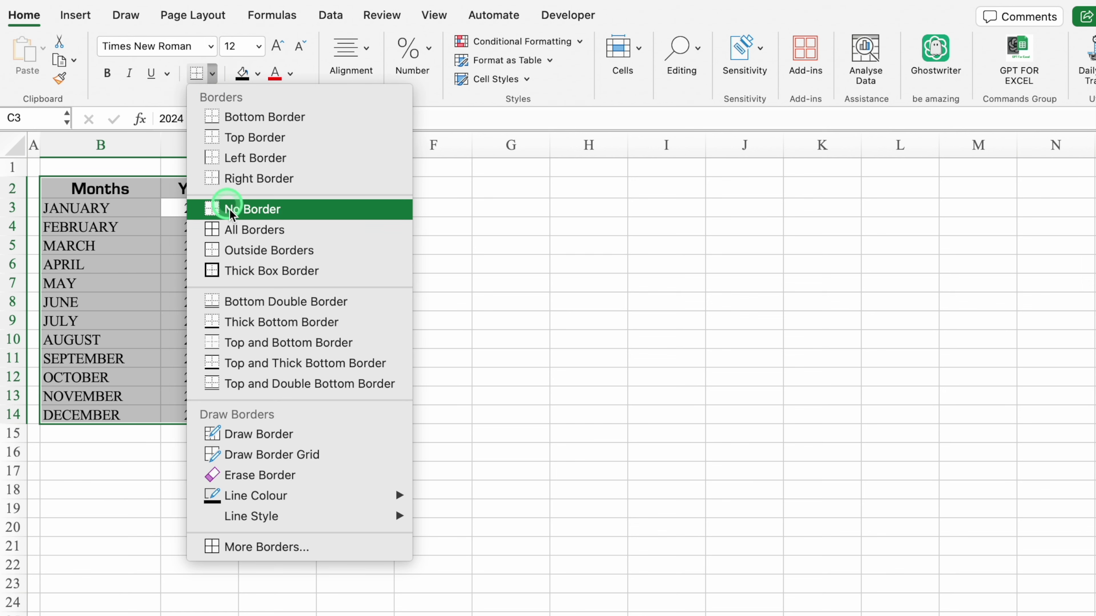
left_click(255, 230)
left_click_drag(140, 188, 197, 188)
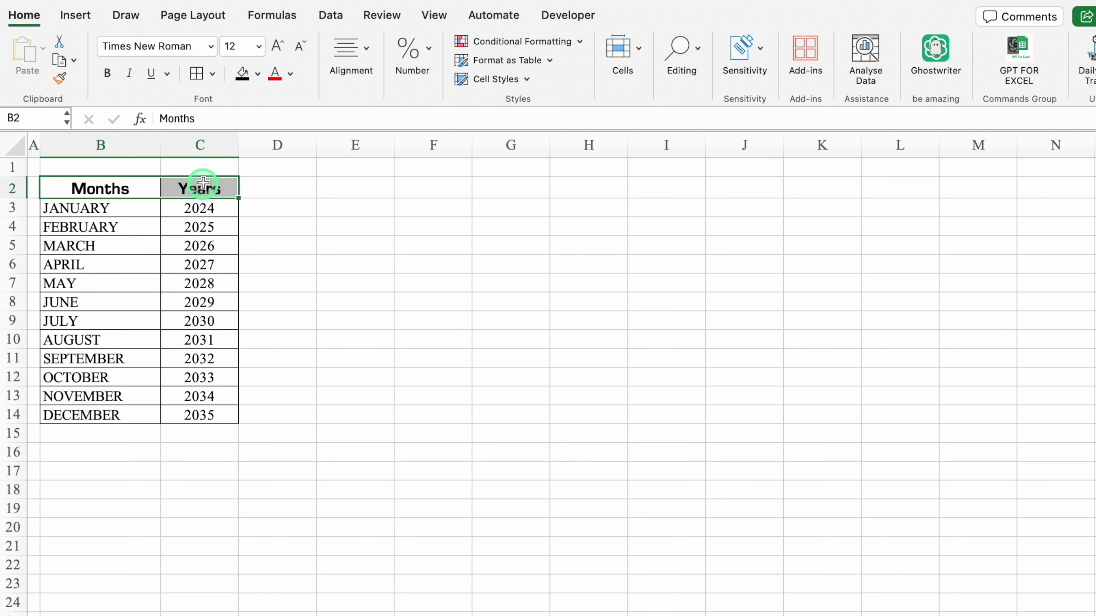
left_click(258, 84)
left_click(362, 264)
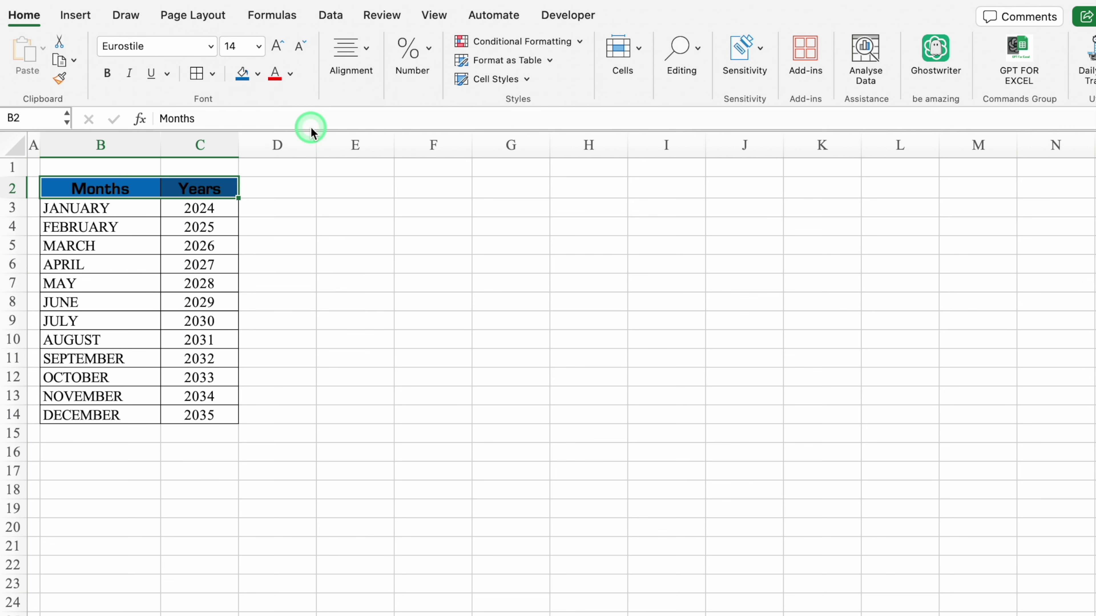
left_click(290, 74)
left_click(281, 149)
Add a styled DAYS header in E2 and fill Mon through Sun down column E
key("Right")
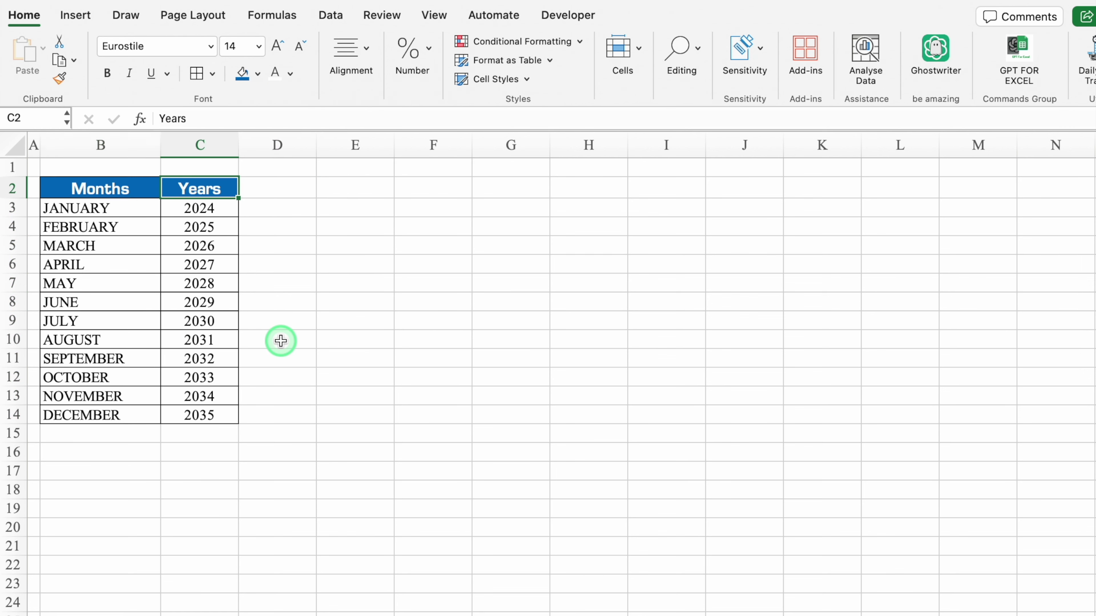
left_click(347, 187)
type("Years")
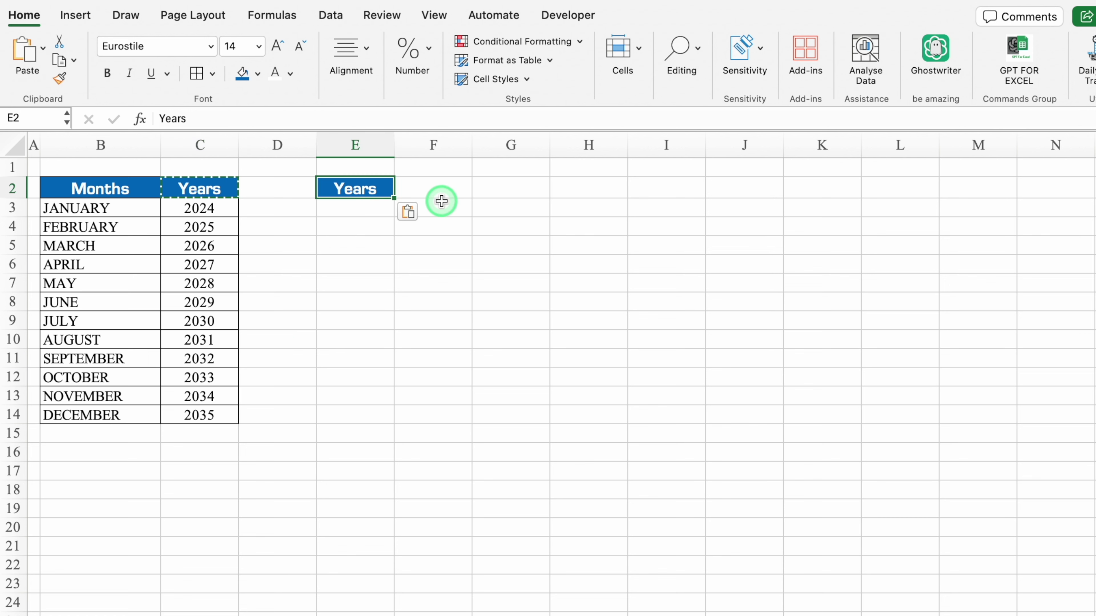
type("DAYS")
key("Return")
key("Return")
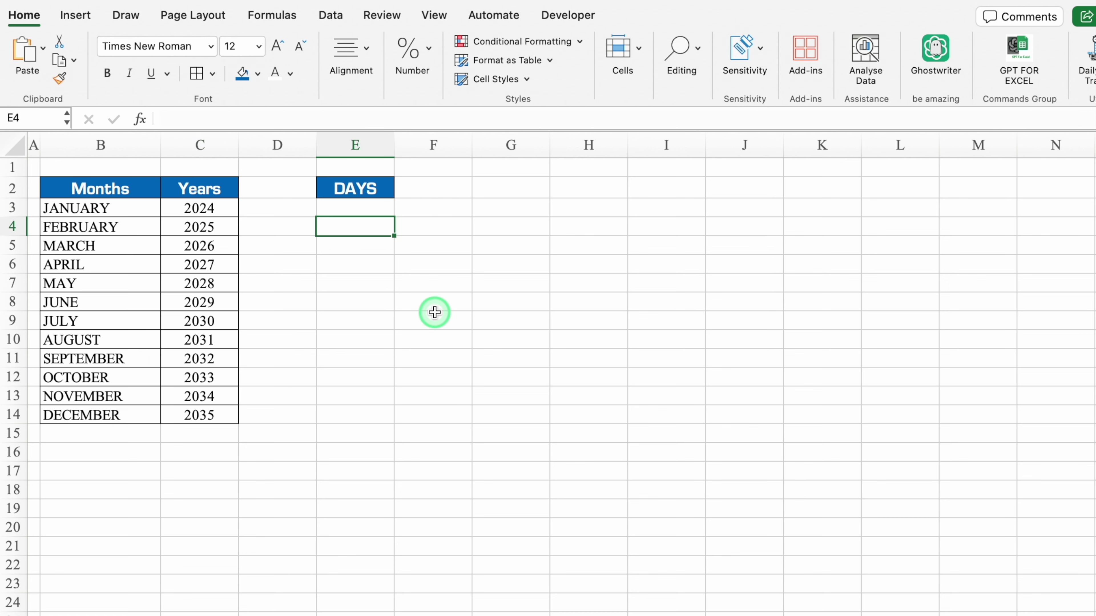
type("Mon")
key("Return")
left_click(374, 227)
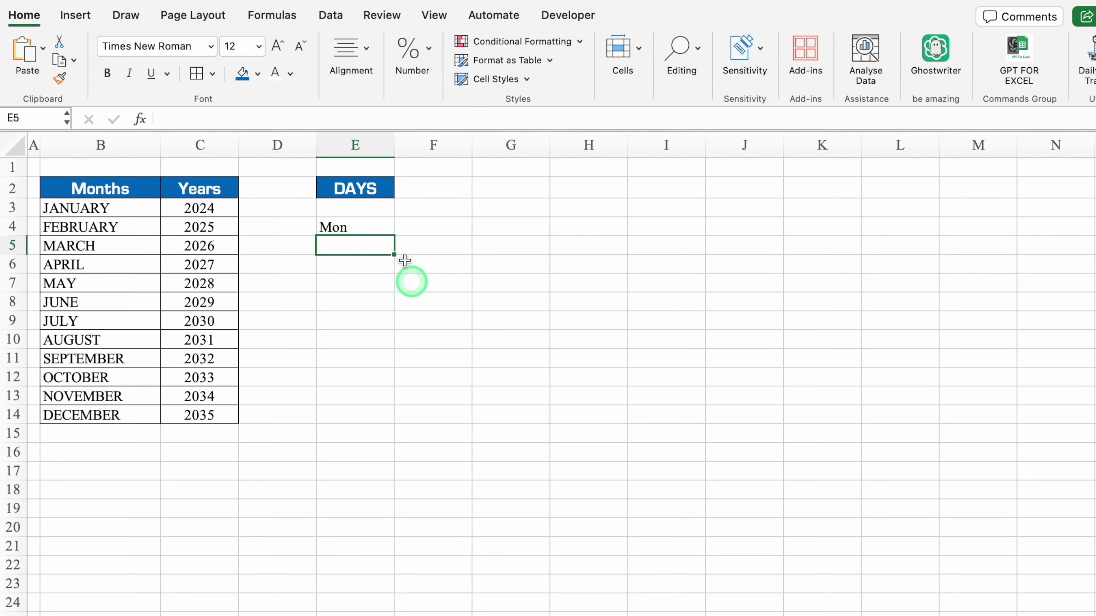
left_click_drag(394, 236, 394, 350)
Put None in E3, border E2:E10, and narrow column D into a gap
left_click(361, 210)
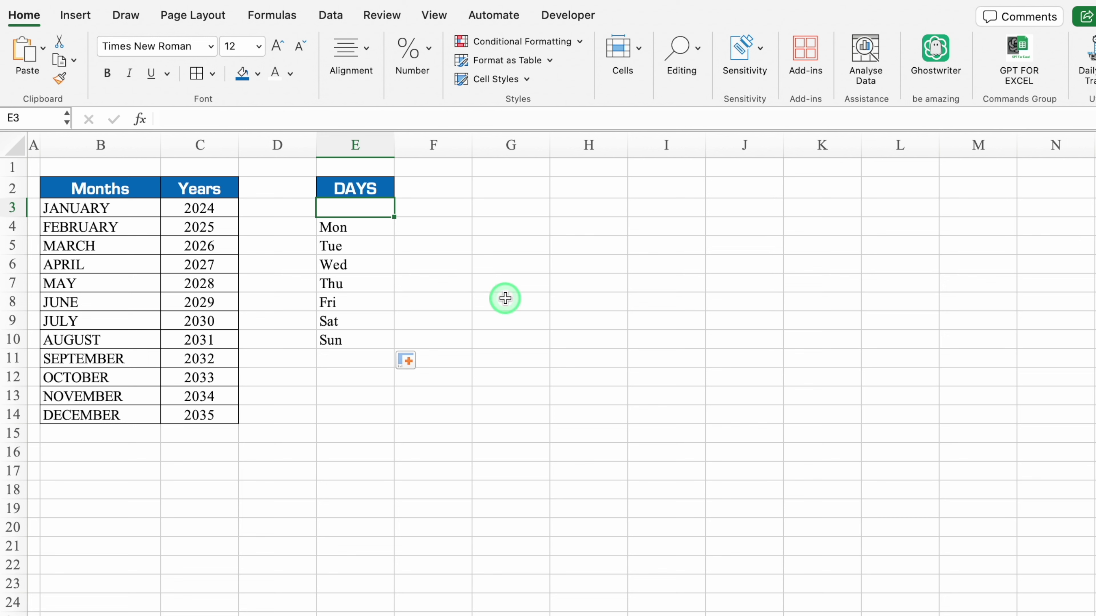
type("None")
key("Return")
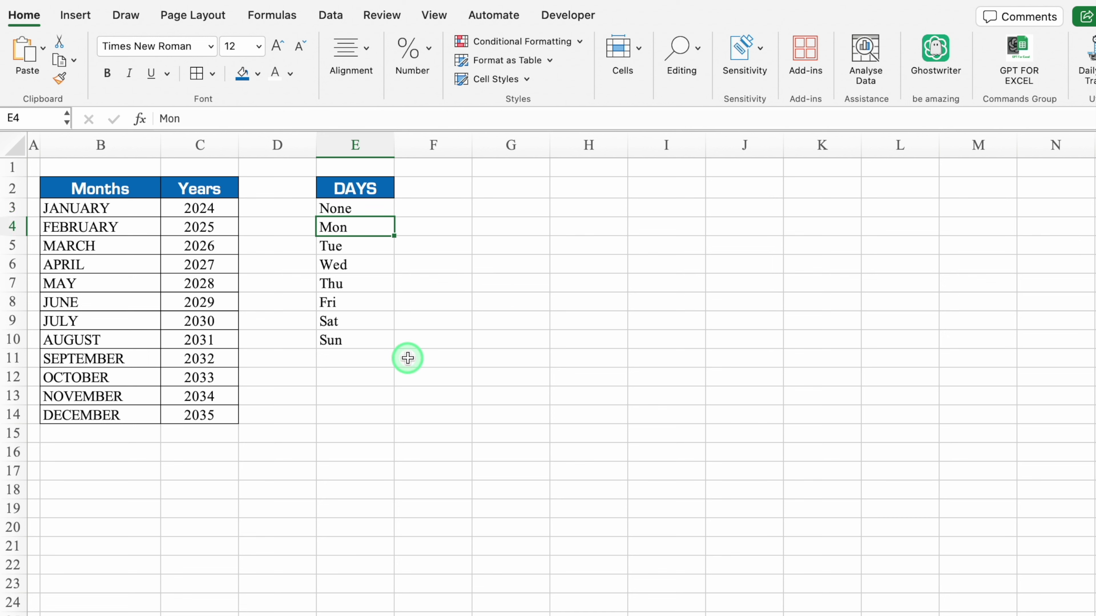
key("super+a")
left_click(197, 74)
left_click(473, 298)
left_click_drag(316, 145, 248, 148)
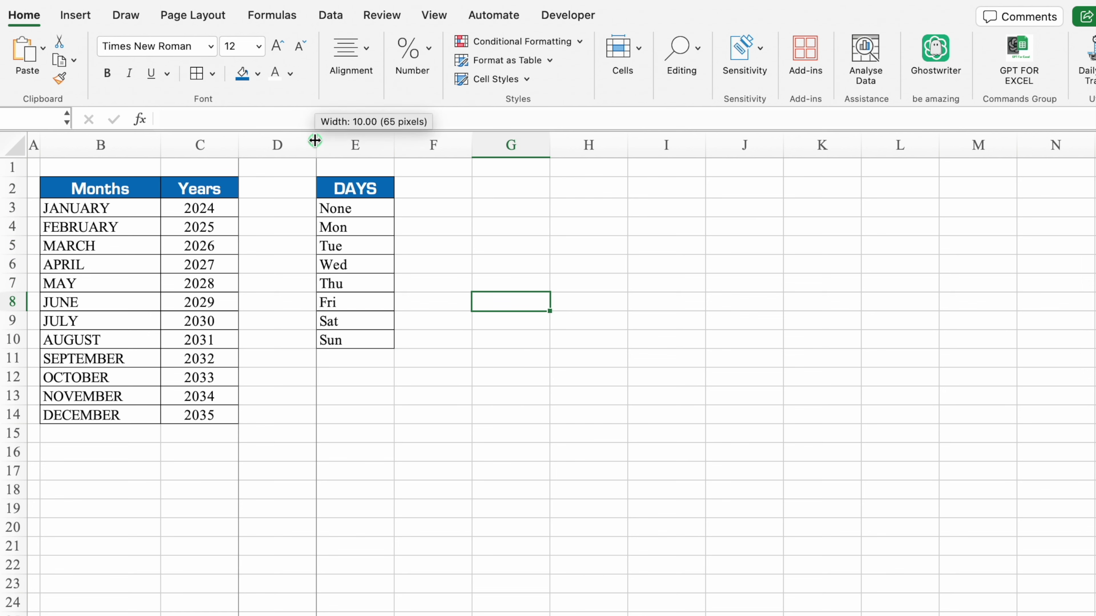
Narrow column F, paste the blue header into G2:H2 as Dates and Holidays, widening H
left_click_drag(406, 145, 337, 156)
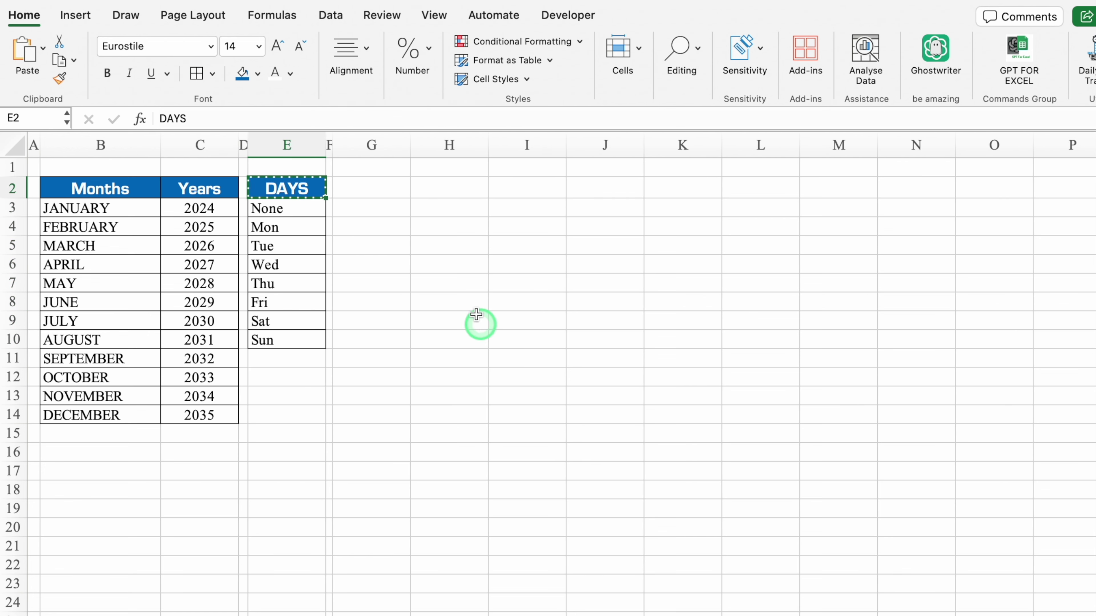
left_click_drag(388, 188, 441, 190)
type("DAYS\tDAYS")
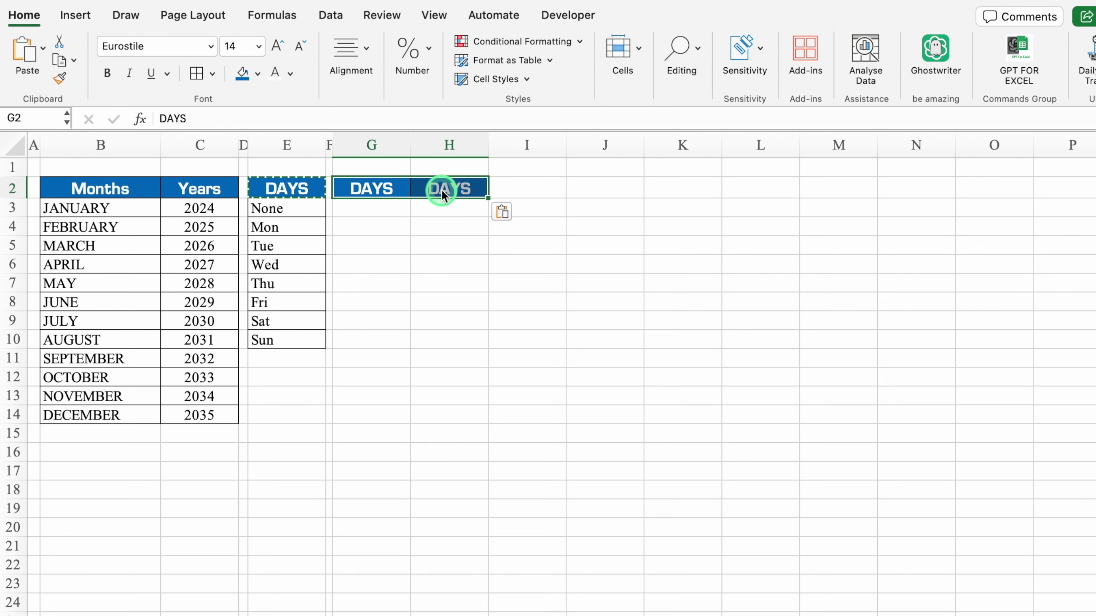
left_click(447, 313)
left_click_drag(488, 145, 599, 145)
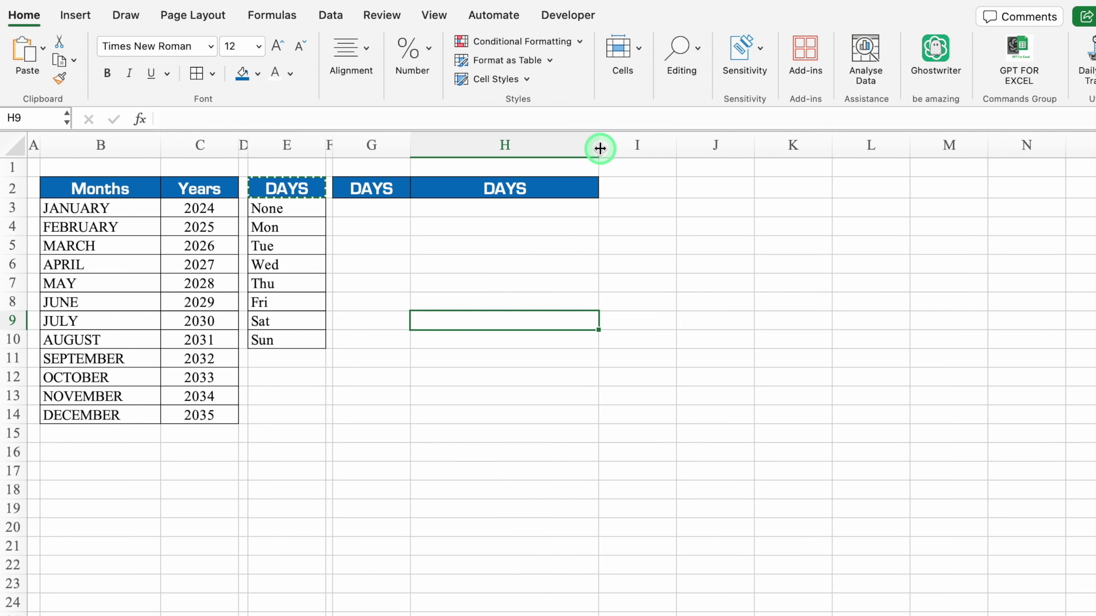
left_click(388, 185)
key("Delete")
type("D")
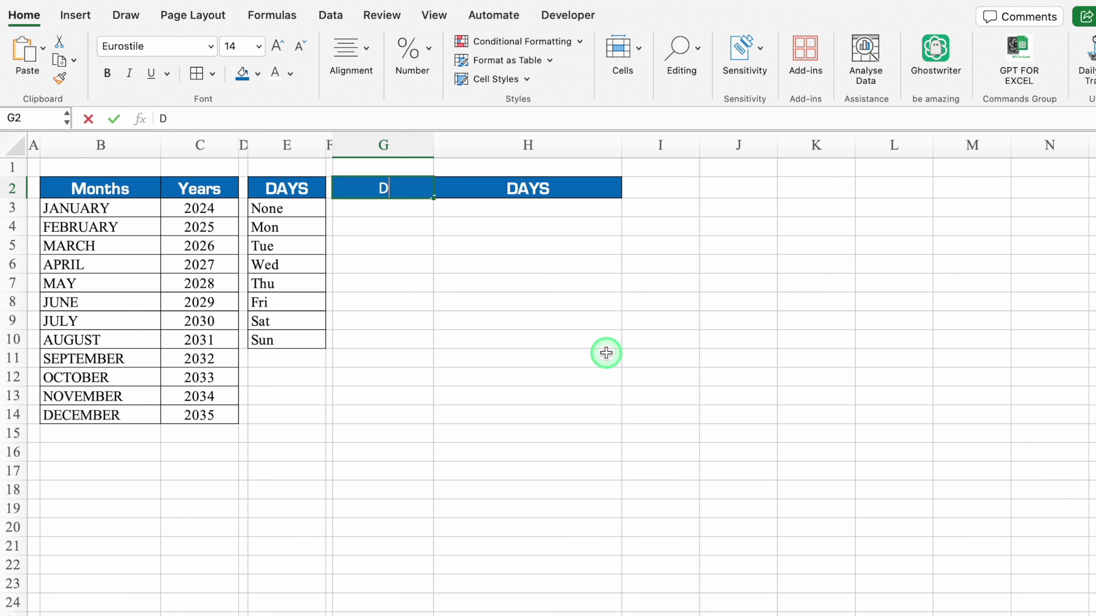
type("ates")
left_click(562, 183)
type("Holidays")
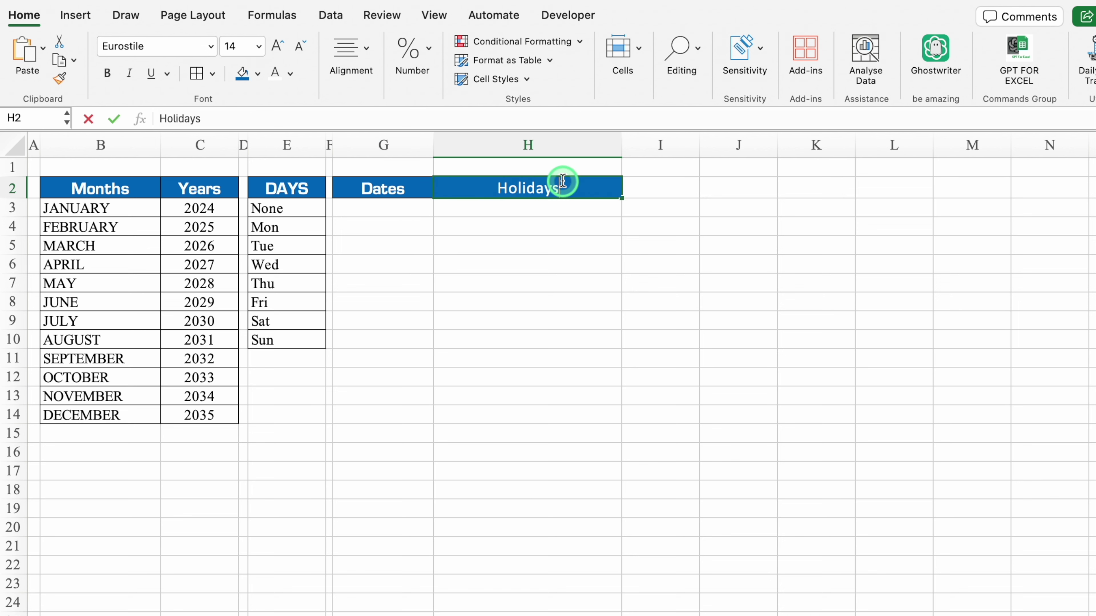
left_click(687, 331)
Narrow column I, copy the headers to J2:K2 as Codes and Products, widening K
left_click_drag(699, 146, 650, 150)
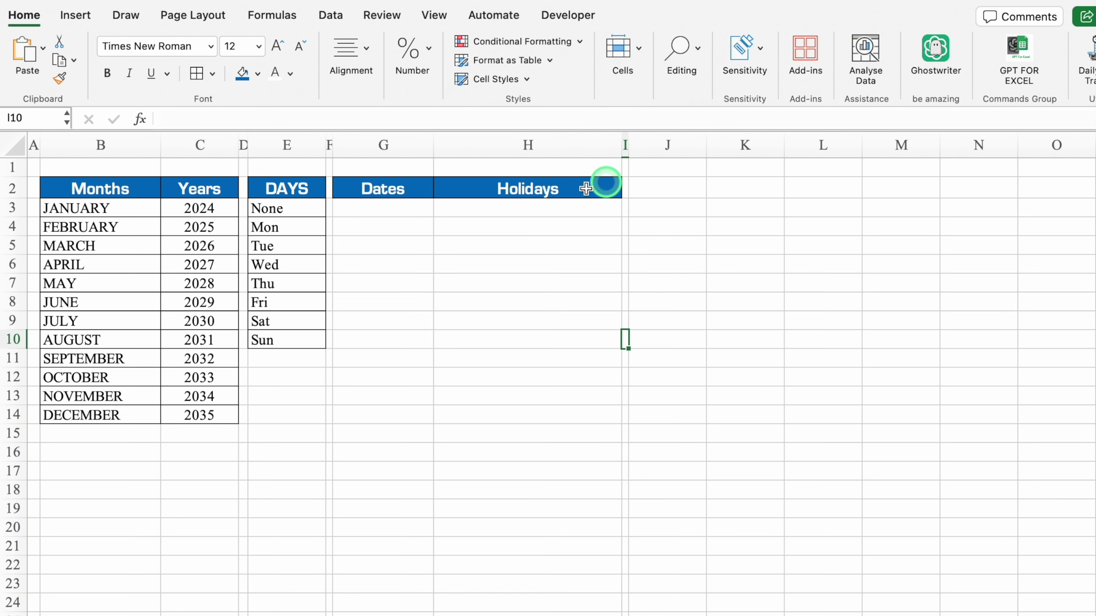
left_click_drag(389, 189, 456, 189)
key("ctrl+c")
left_click(673, 189)
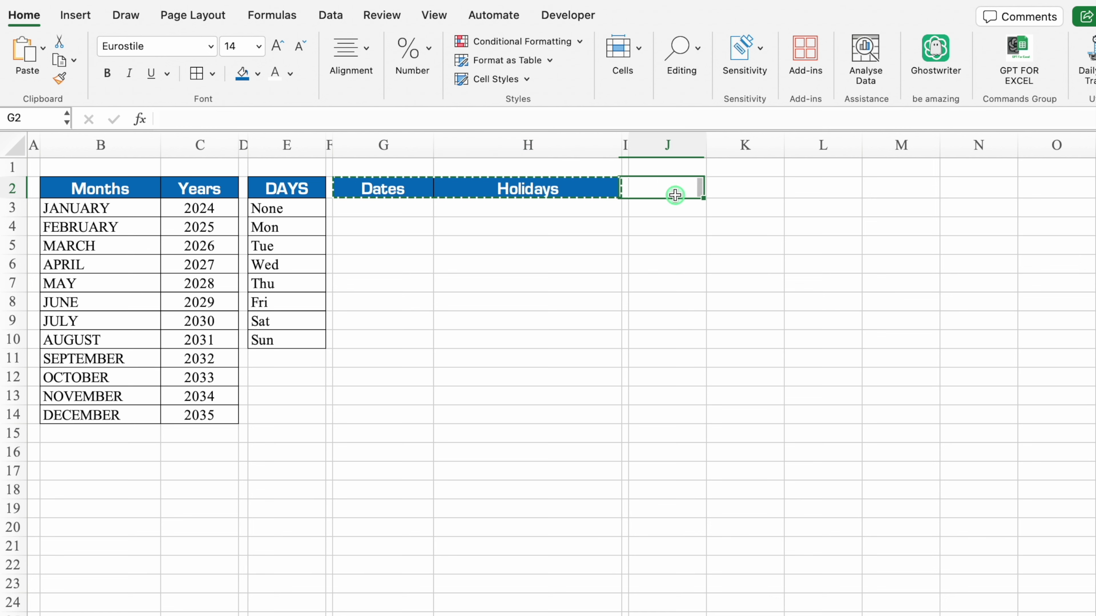
key("ctrl+v")
left_click(675, 196)
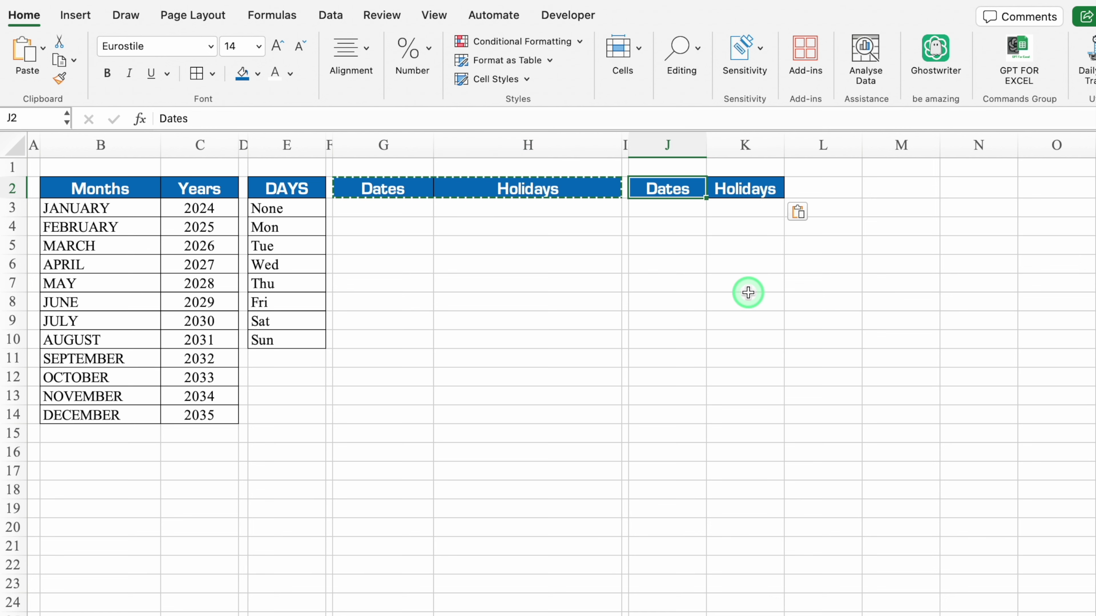
type("Codes")
key("Tab")
key("Delete")
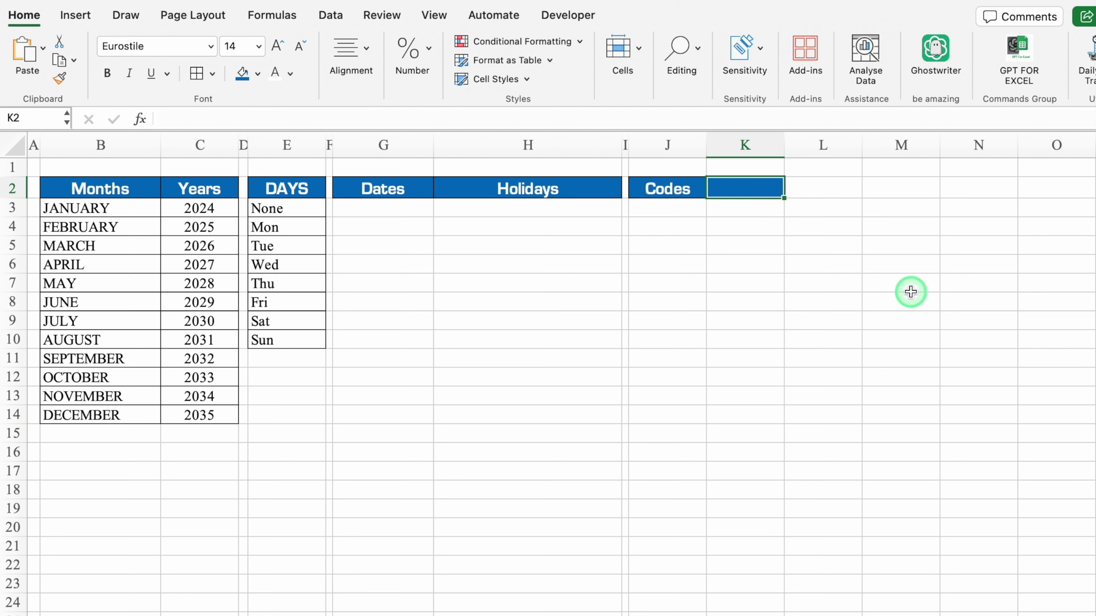
type("Products")
left_click(910, 298)
left_click_drag(784, 145, 875, 145)
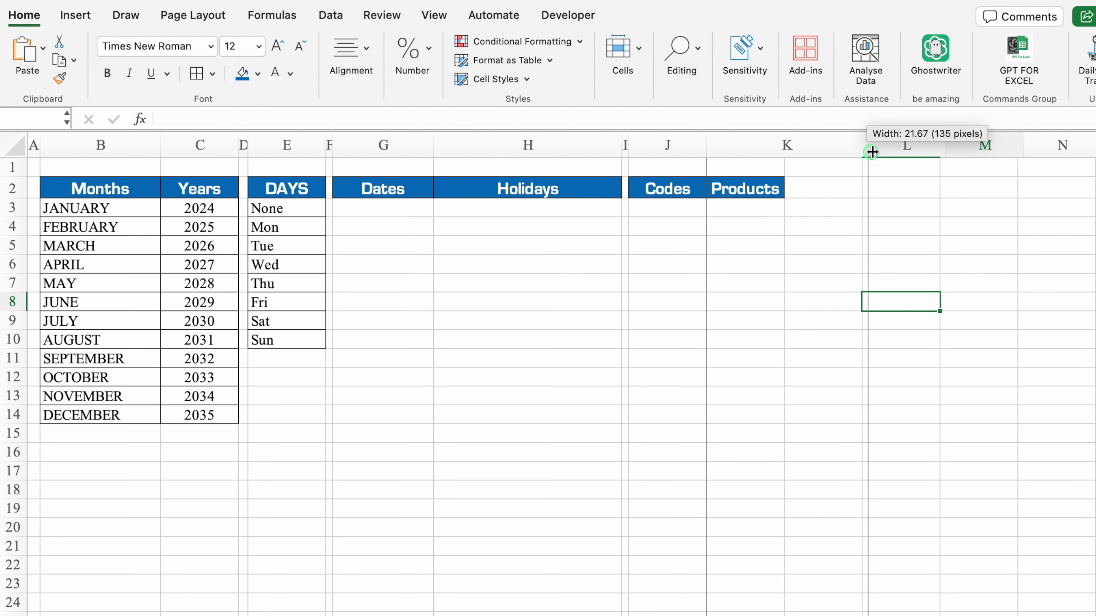
Enter P101 in J3 and Product 1 in K3
left_click(692, 207)
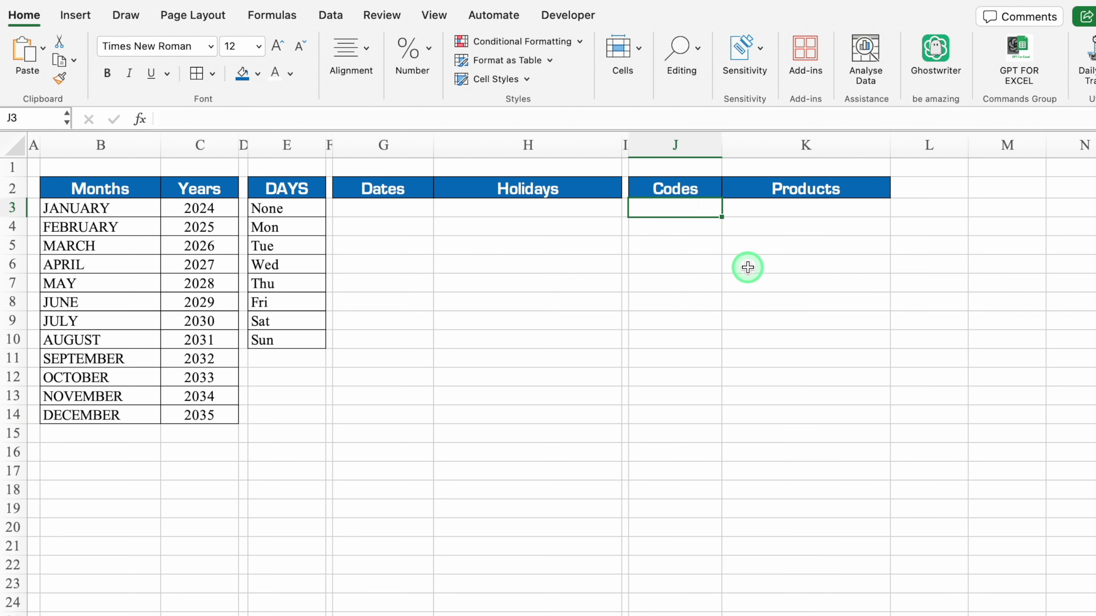
type("P101")
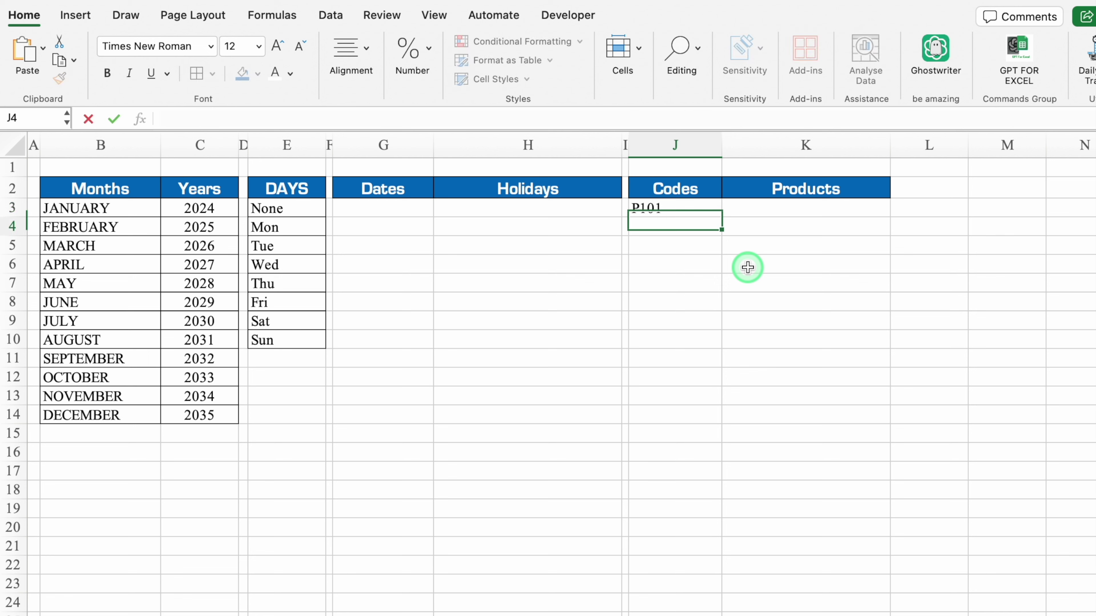
key("Return")
left_click(745, 210)
type("Produc")
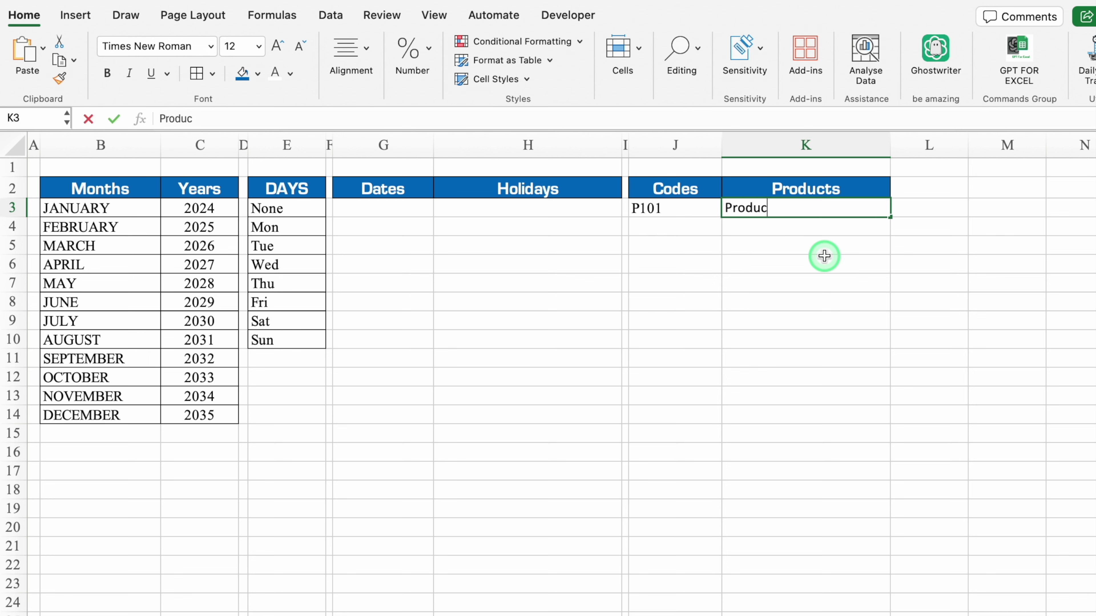
type("t 1")
key("Return")
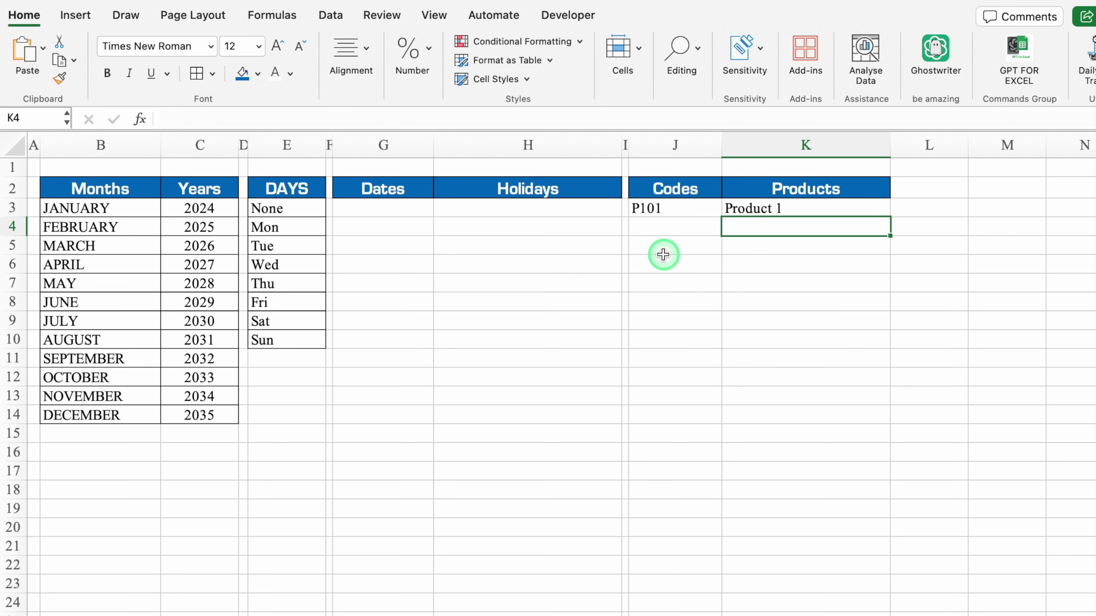
Copy the holiday date and name columns from the source sheet
left_click(404, 211)
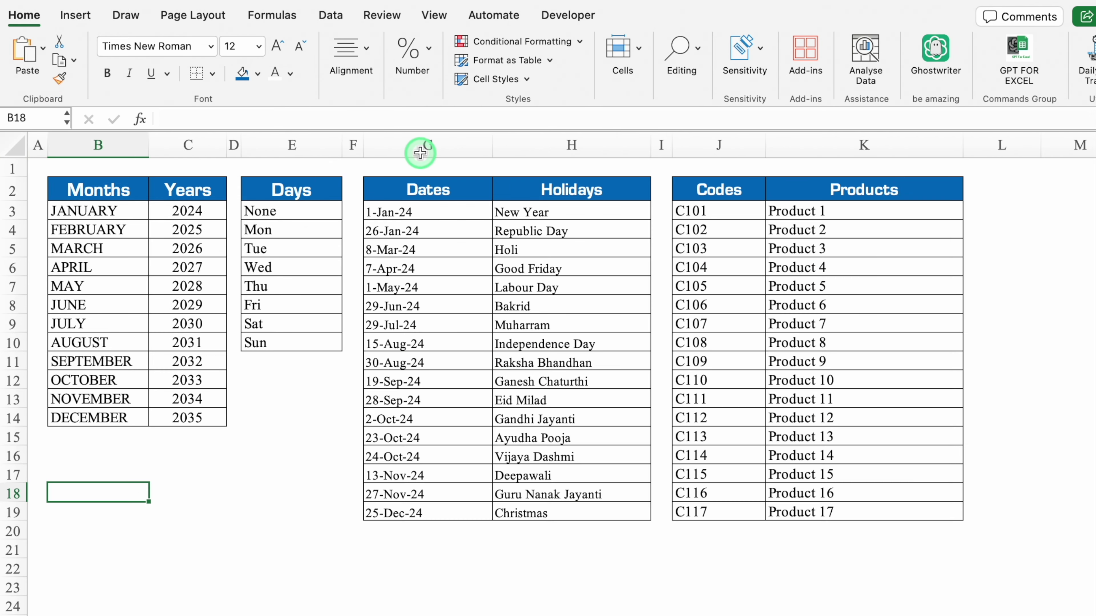
left_click_drag(421, 149, 572, 154)
key("super+c")
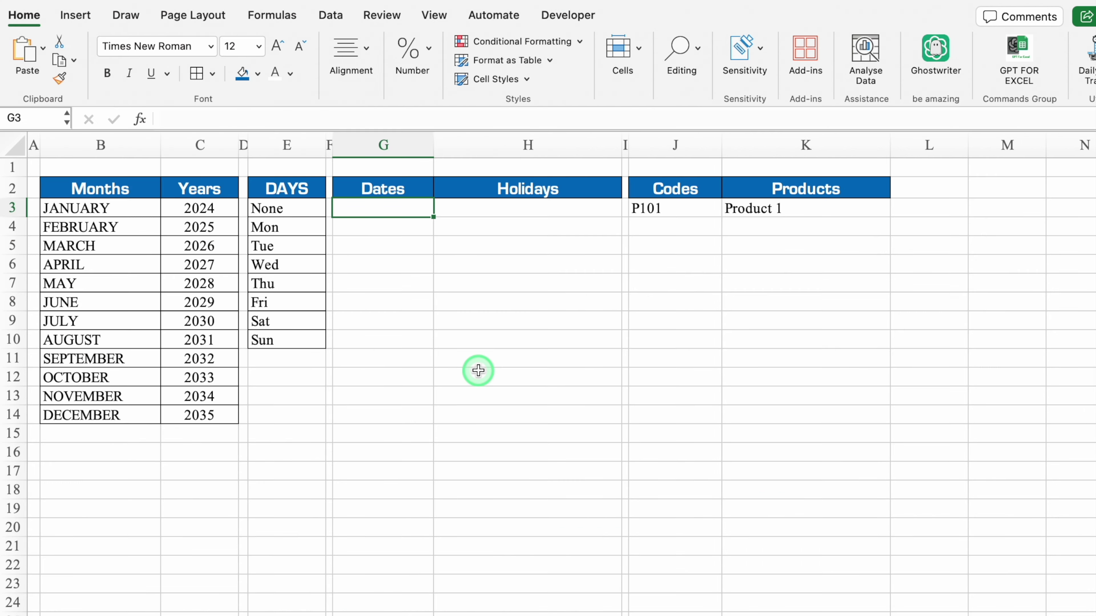
left_click(385, 146)
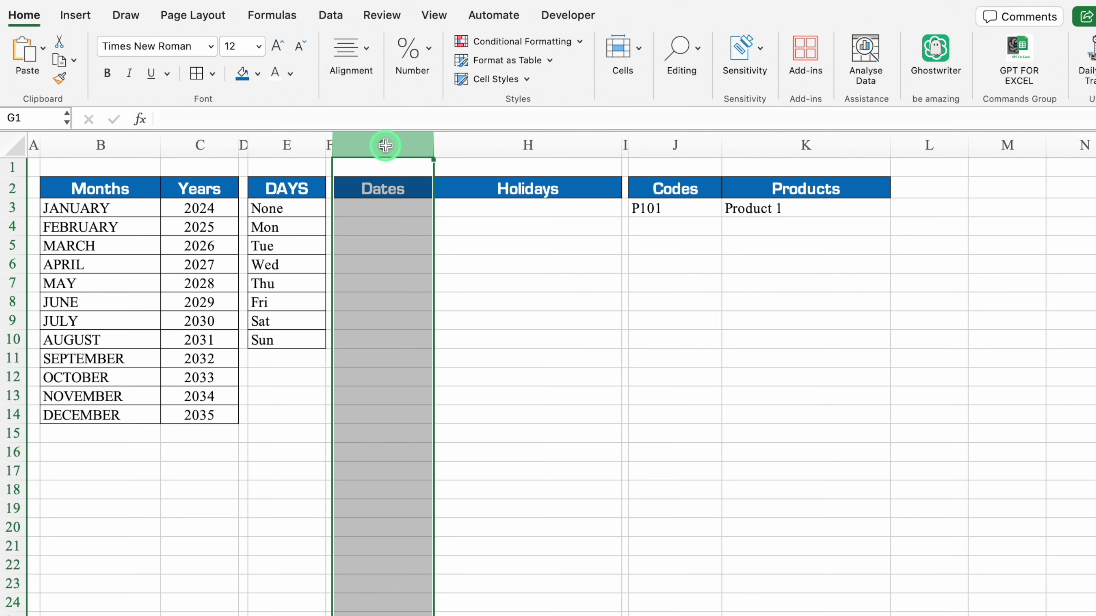
Paste the 2024 holidays into Dates and Holidays and hide the sheet gridlines
key("ctrl+v")
left_click(434, 14)
left_click(430, 46)
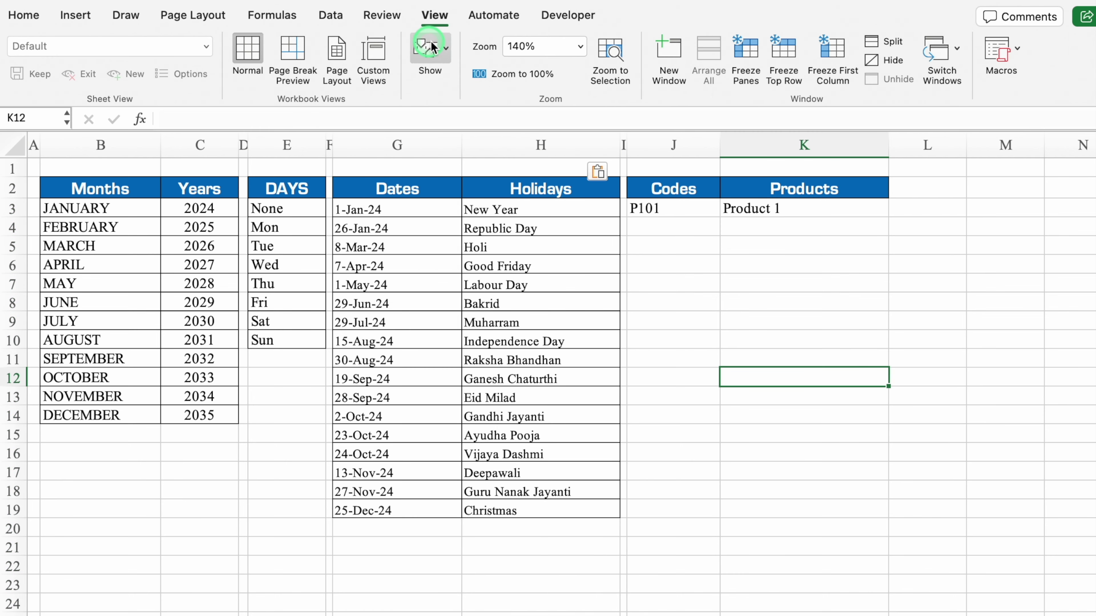
left_click(395, 113)
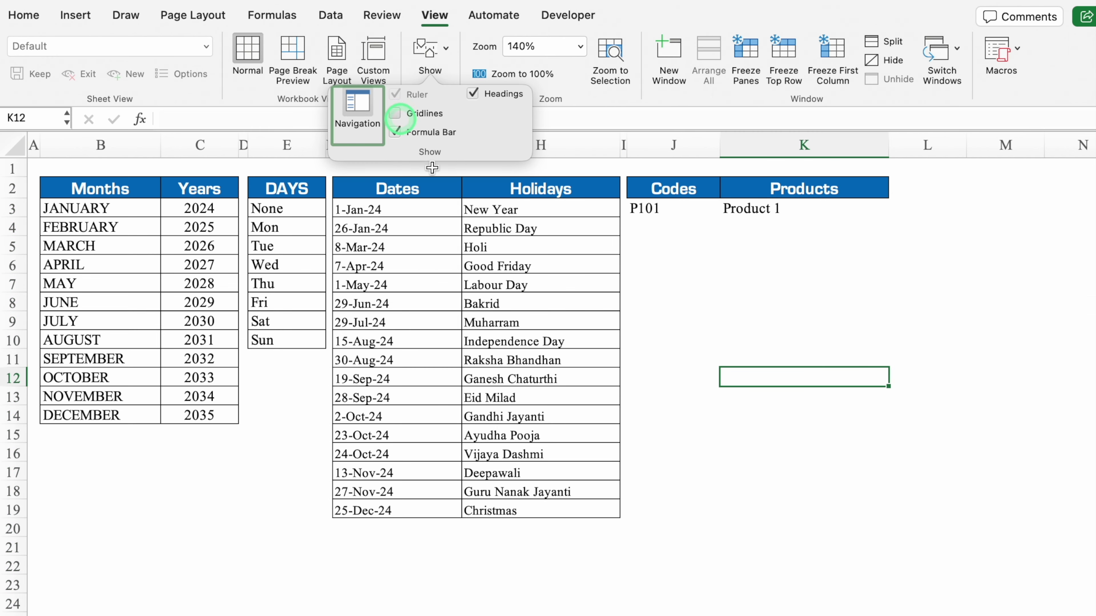
left_click(776, 496)
Fill P101 and Product 1 down to P118 and Product 18
left_click(664, 209)
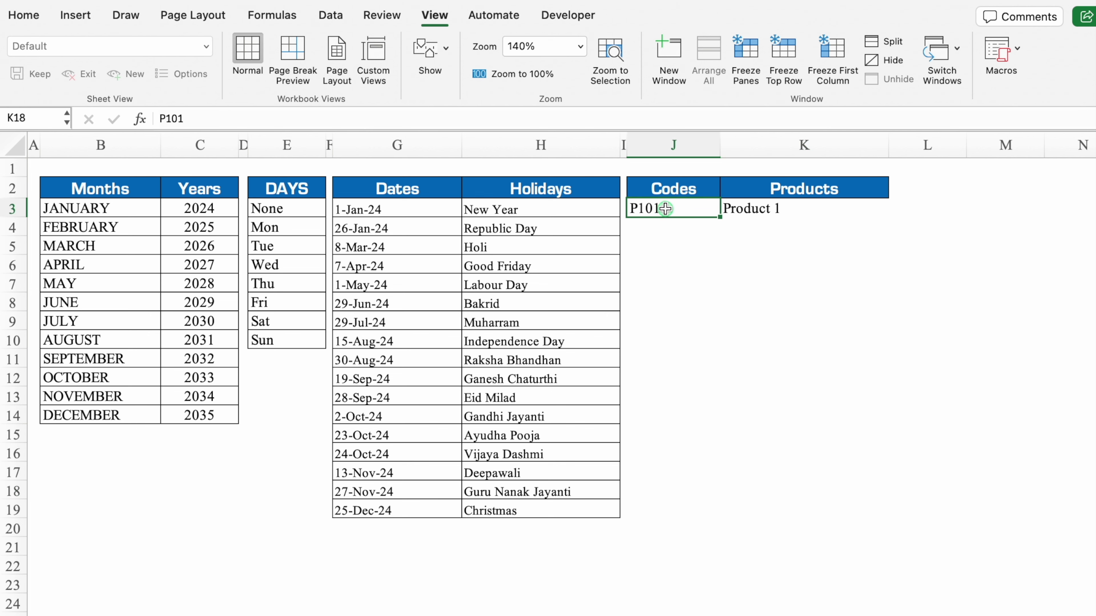
left_click_drag(665, 208, 750, 210)
left_click_drag(887, 217, 880, 529)
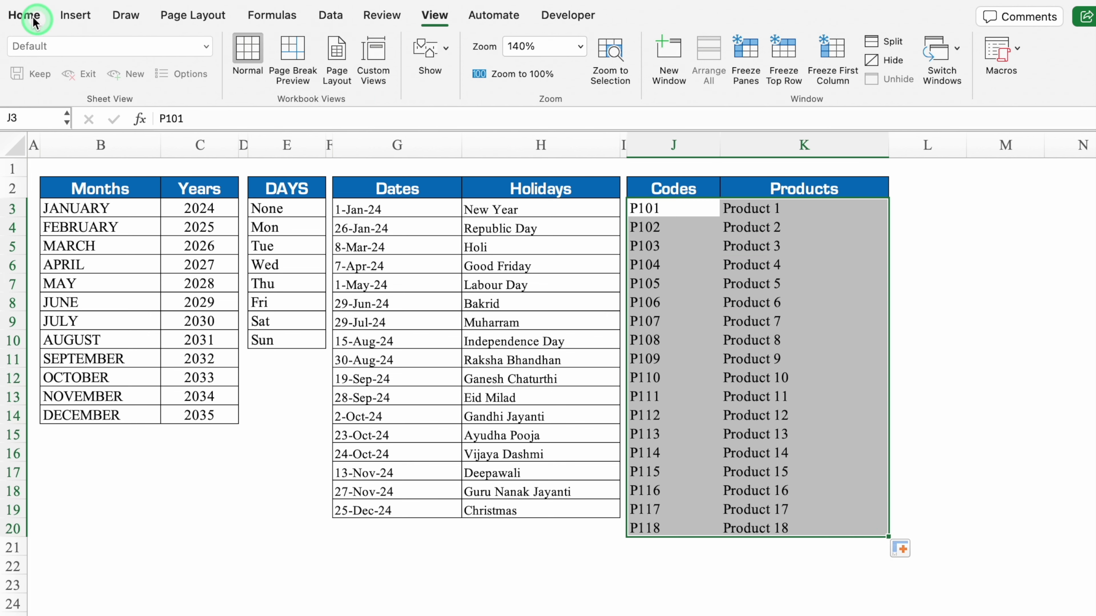
left_click(48, 23)
left_click(447, 580)
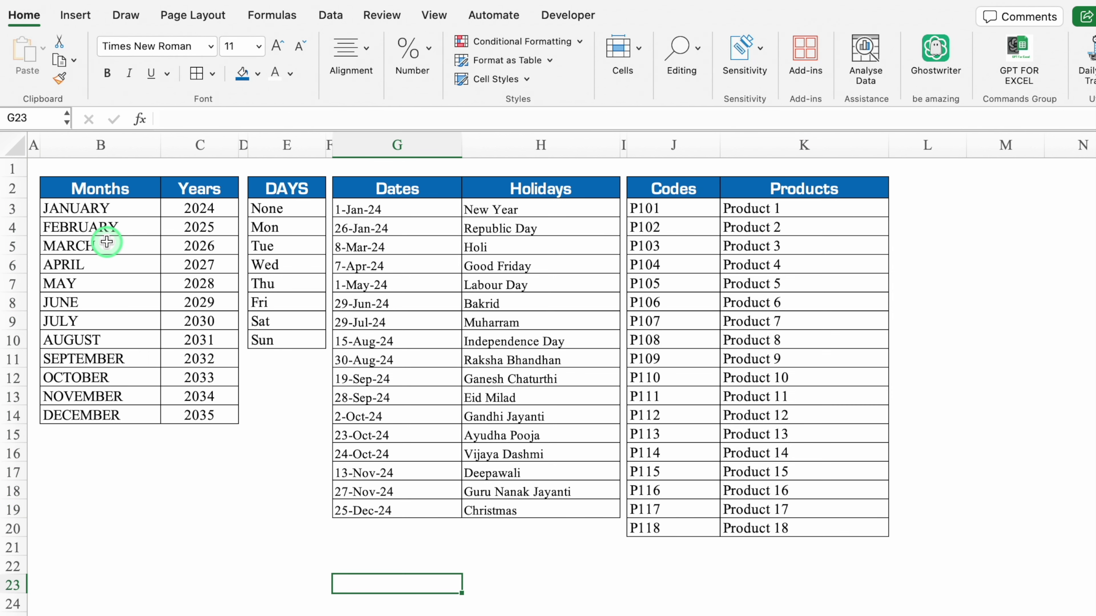
Define the name Months for the JANUARY–DECEMBER list in B3:B14
left_click_drag(126, 208, 133, 410)
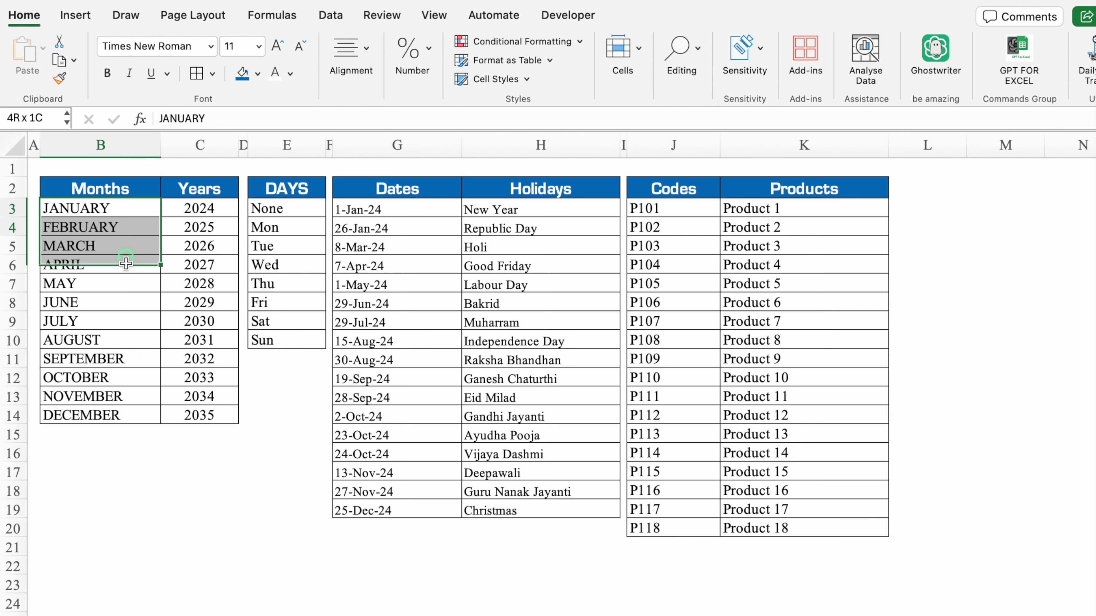
left_click(277, 20)
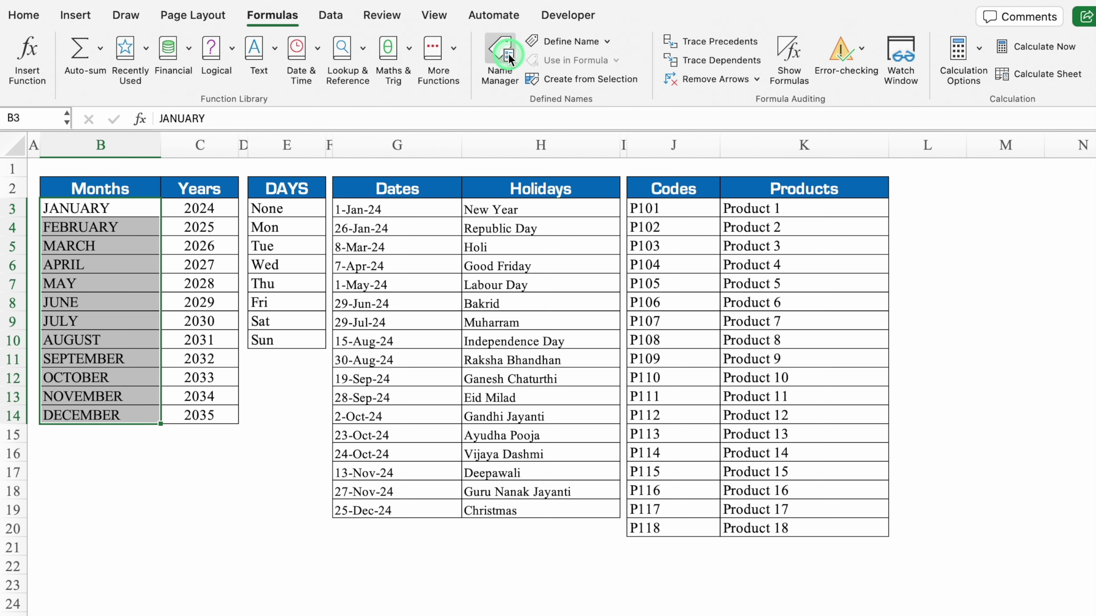
left_click(578, 43)
type("Mon")
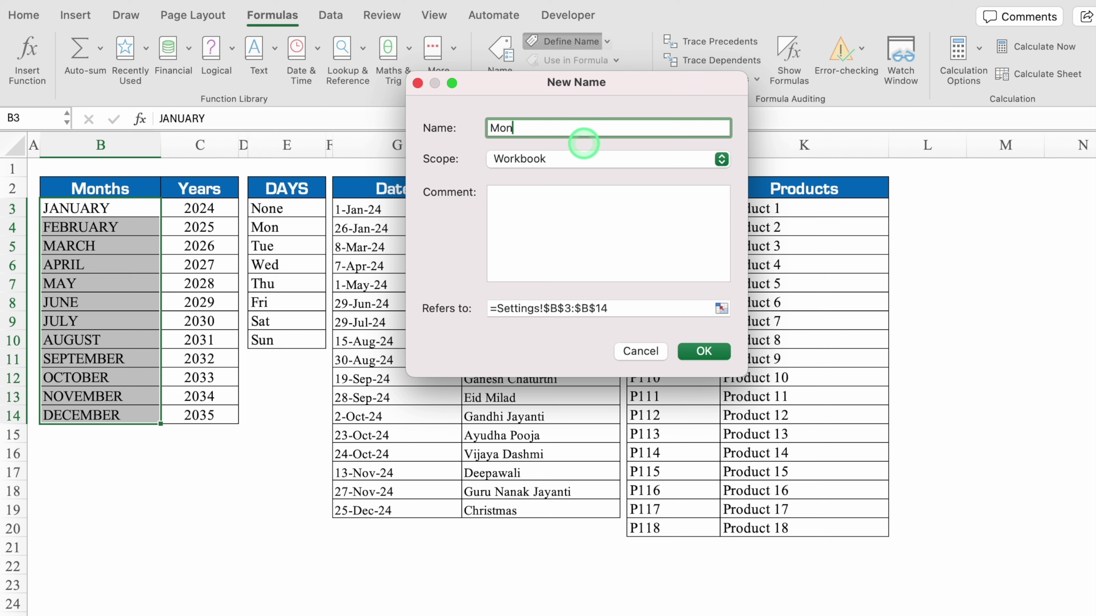
type("ths")
left_click(704, 351)
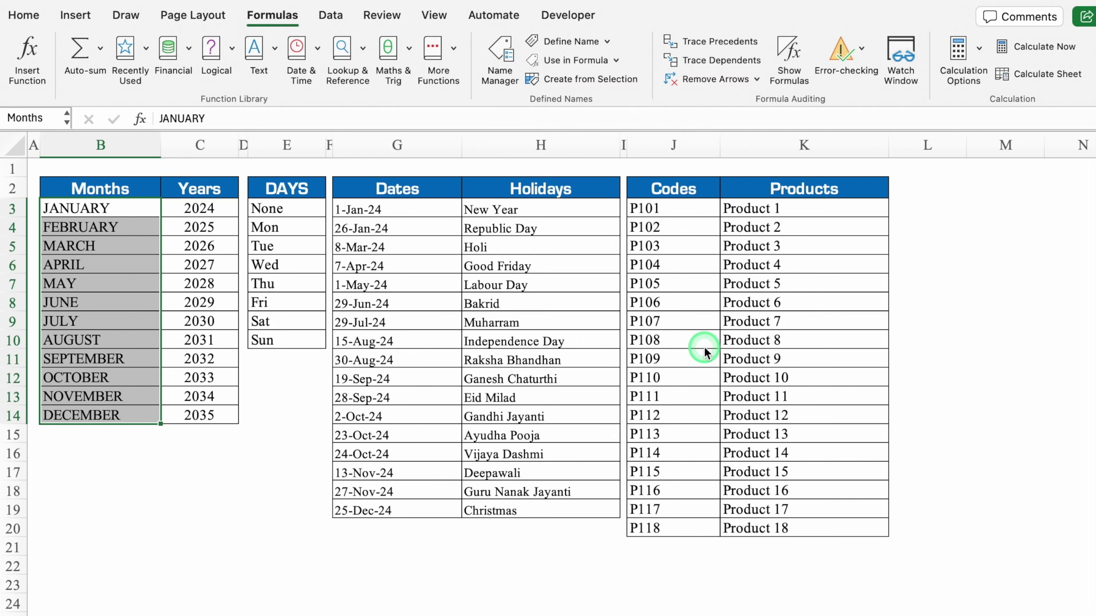
Define the names Years for C3:C14 and Days for E3:E10
left_click_drag(214, 213, 223, 415)
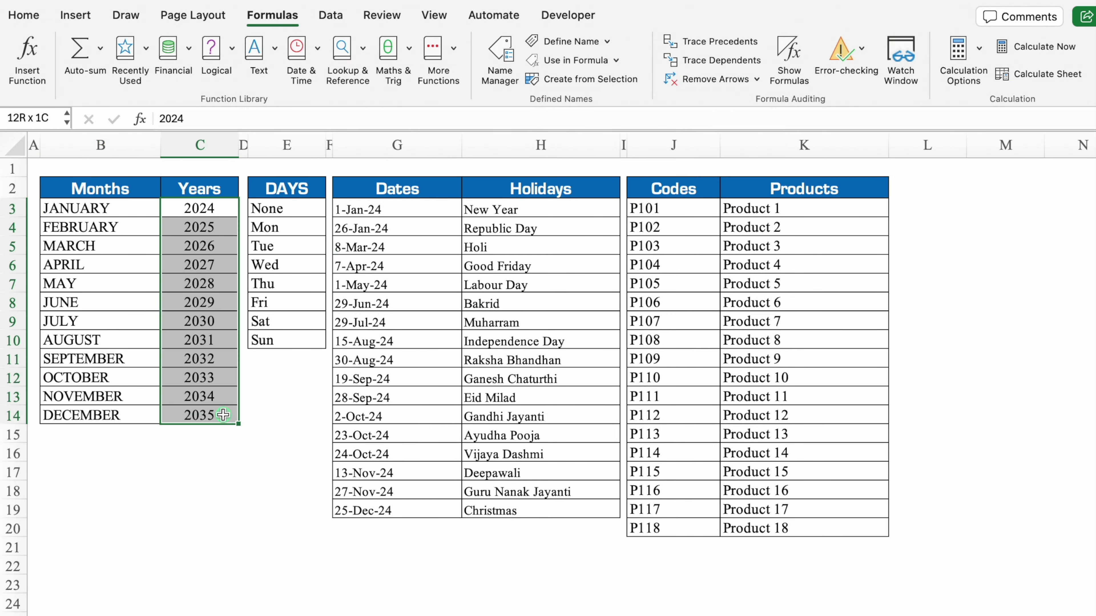
left_click(565, 41)
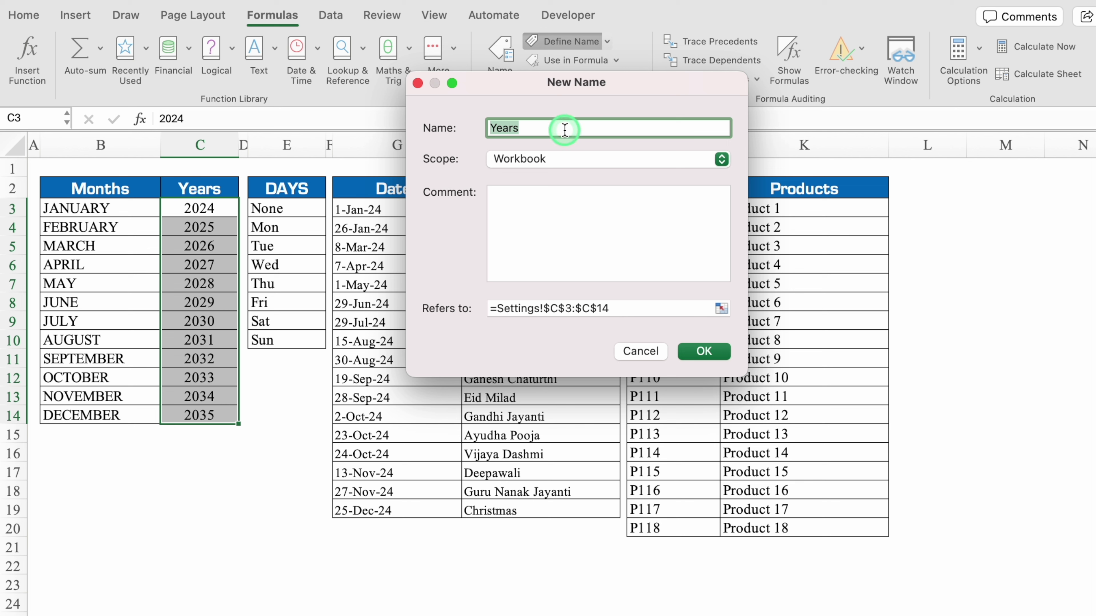
left_click(704, 352)
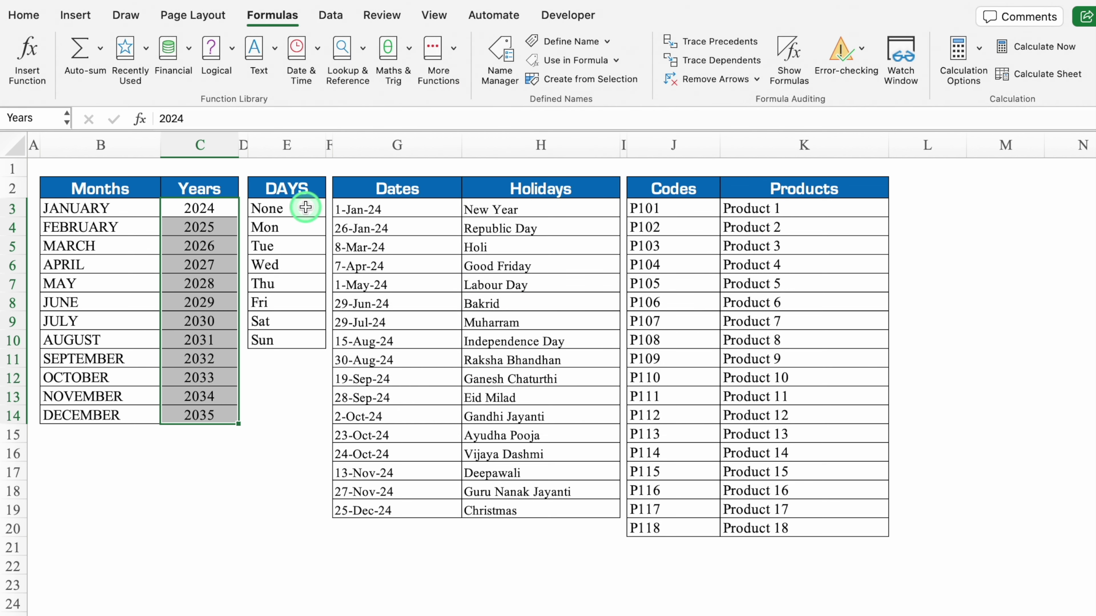
left_click(305, 208)
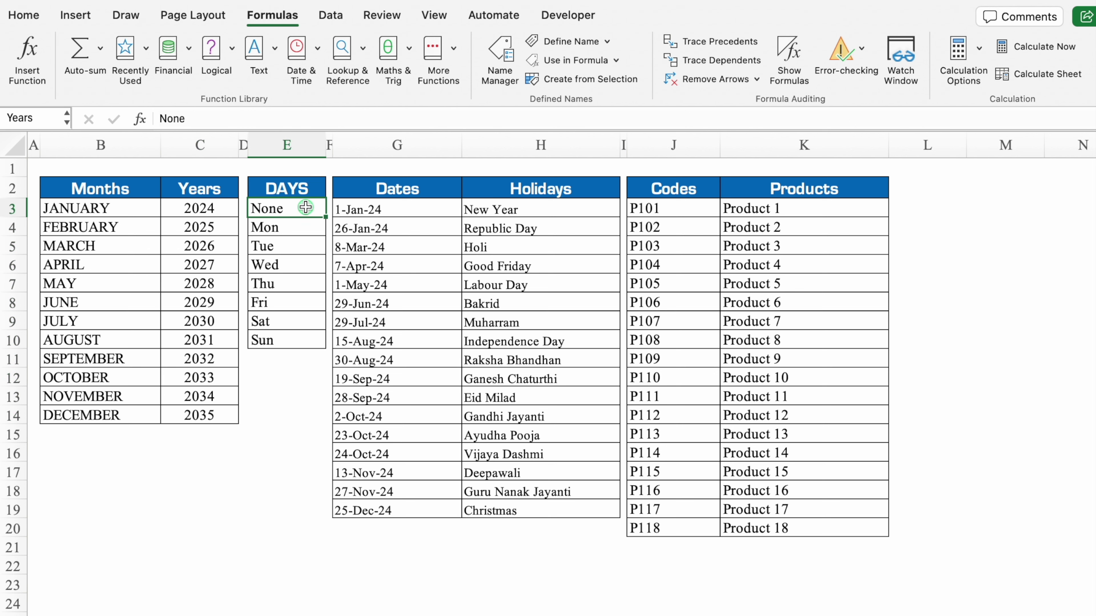
left_click_drag(305, 225, 300, 341)
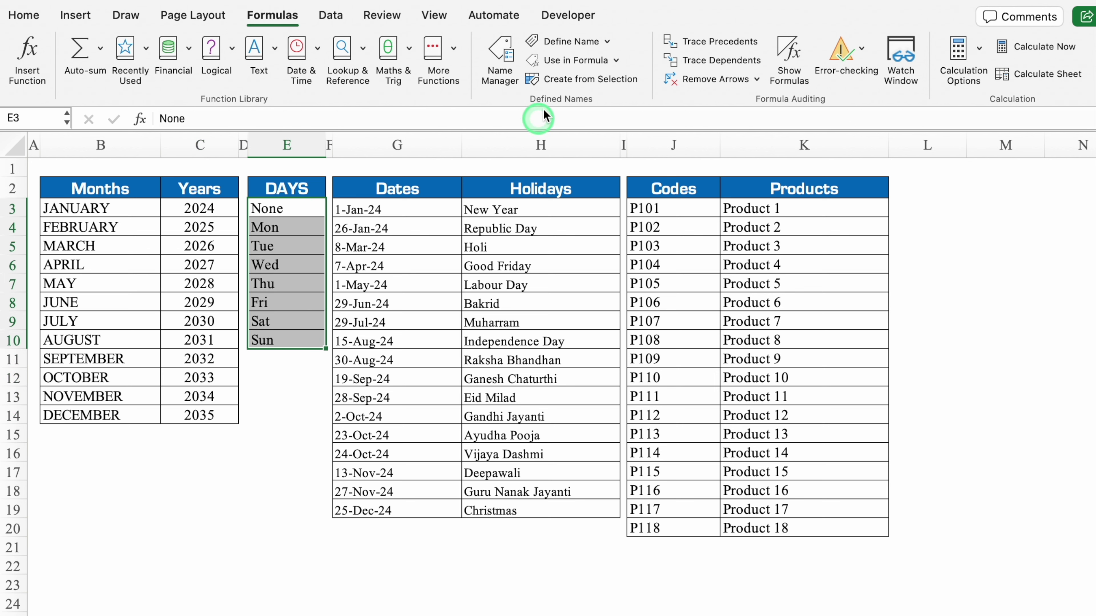
left_click(574, 43)
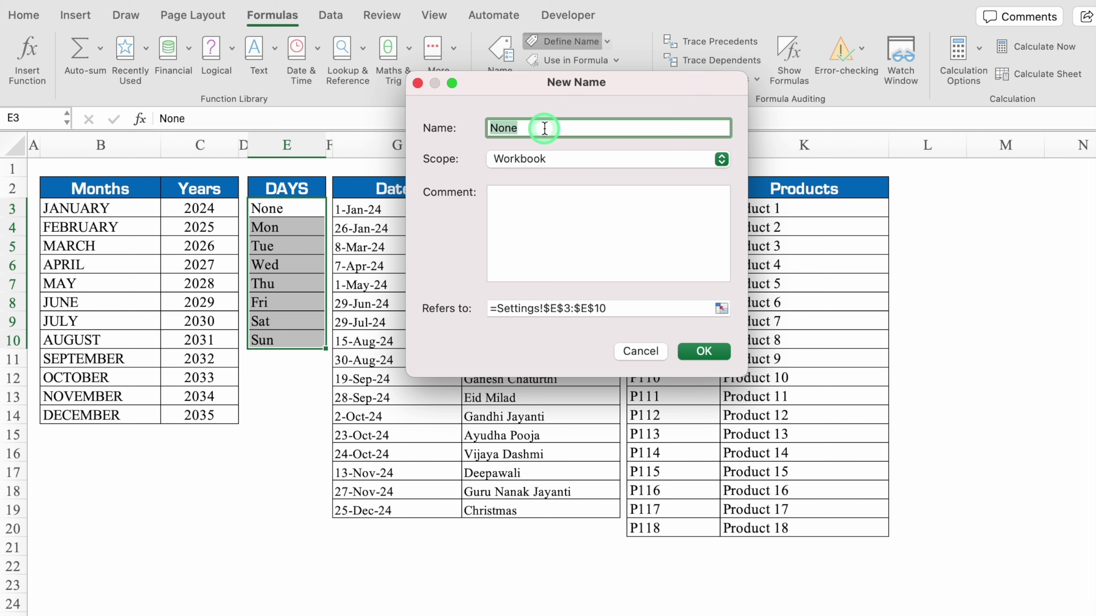
type("ays")
left_click(703, 351)
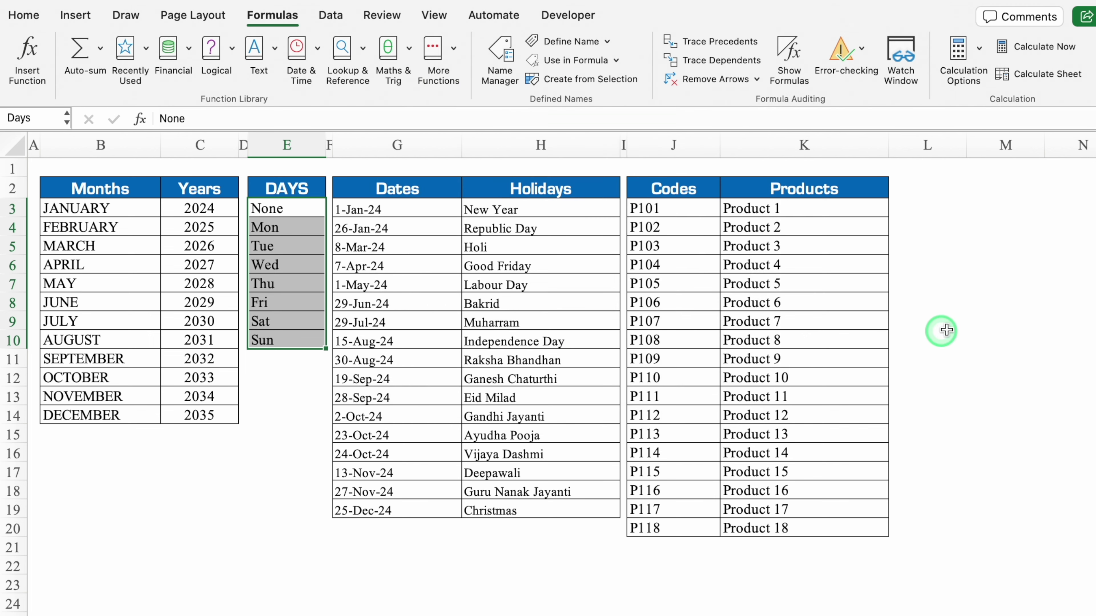
left_click(540, 209)
left_click_drag(391, 144, 793, 140)
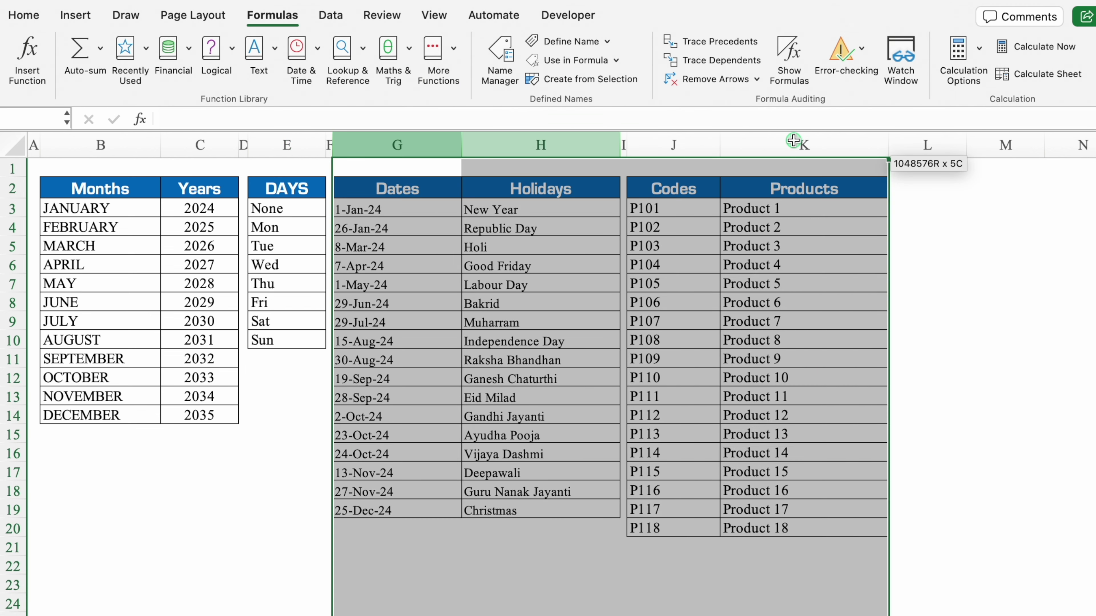
Add a sheet named January beside Settings and shrink its column A to a thin margin
left_click(489, 211)
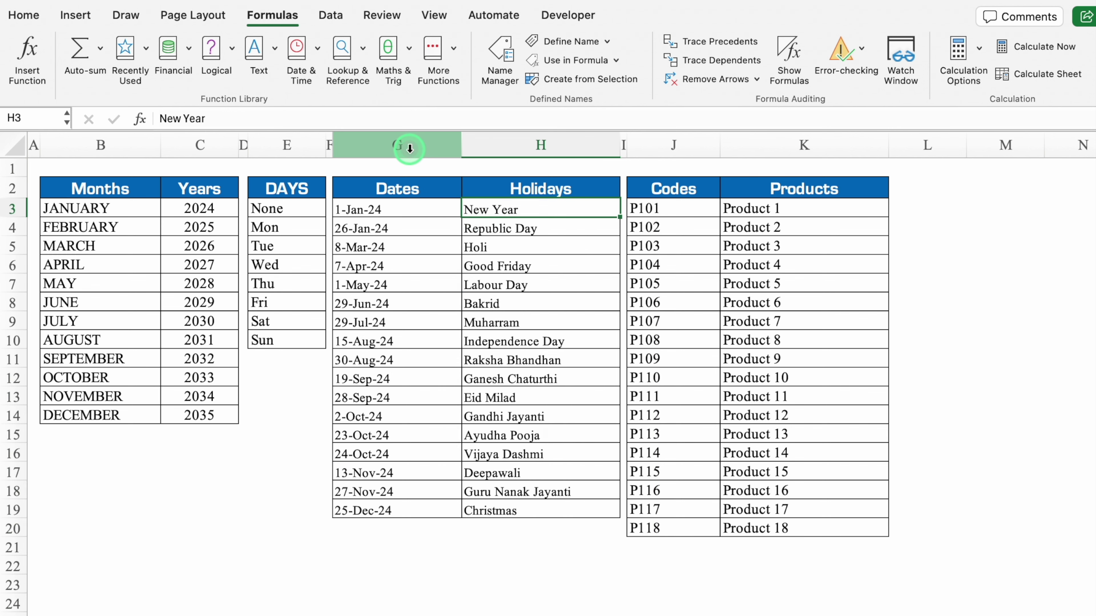
left_click(225, 487)
left_click(134, 604)
double_click(152, 602)
type("Ja")
key("Return")
mouse_move(115, 90)
left_mouse_down()
mouse_move(40, 98)
mouse_move(25, 147)
left_mouse_up()
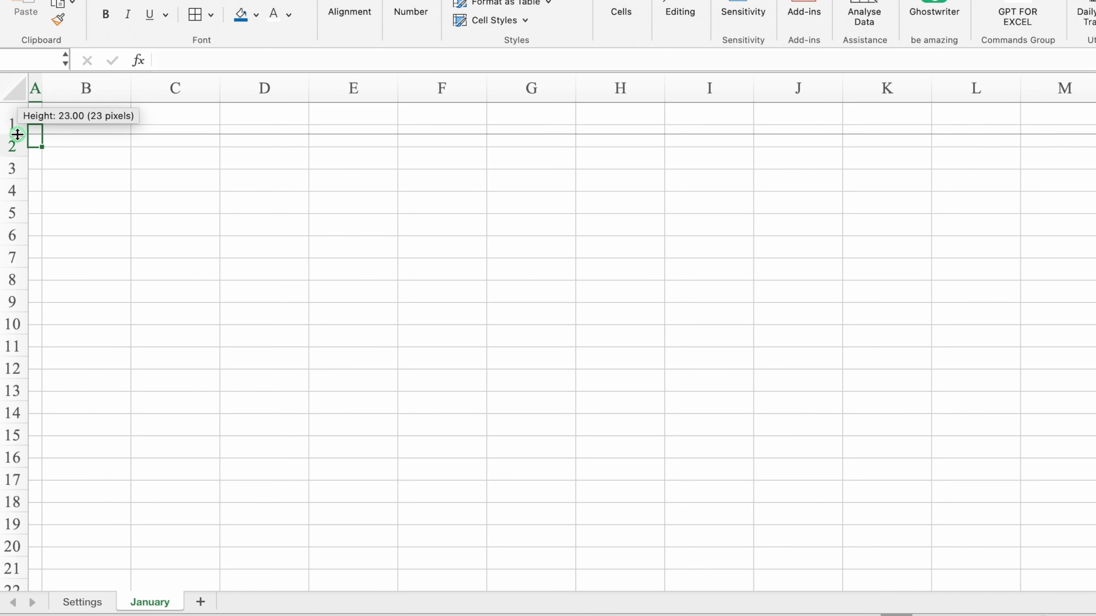
Merge and centre B2:D2 and B3:D3, border the block, and fill B2:D2 blue
left_click(82, 215)
left_click_drag(105, 212, 272, 222)
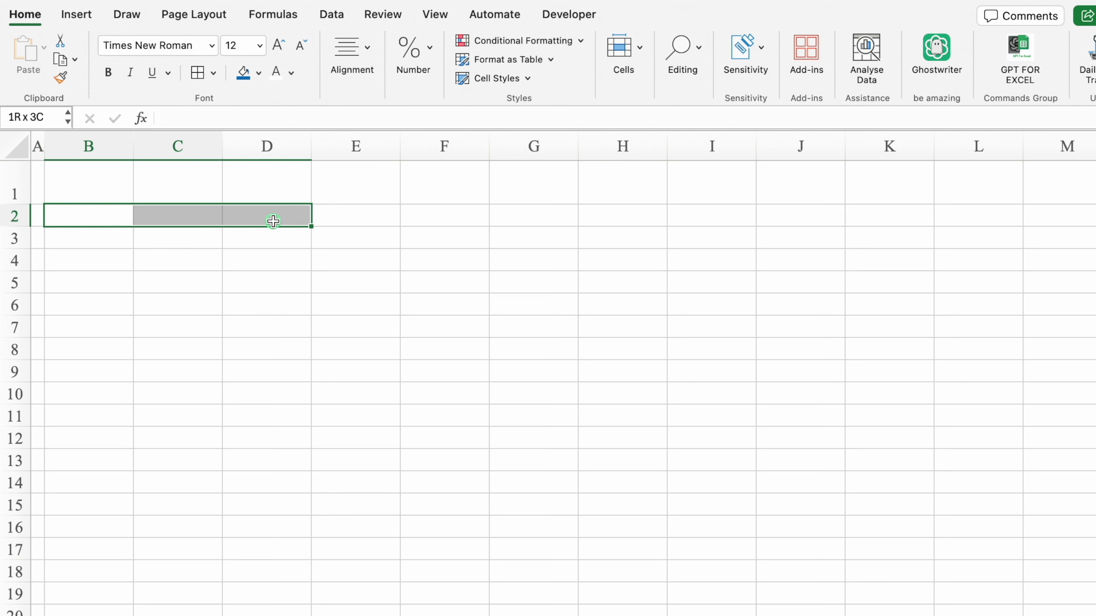
left_click(367, 48)
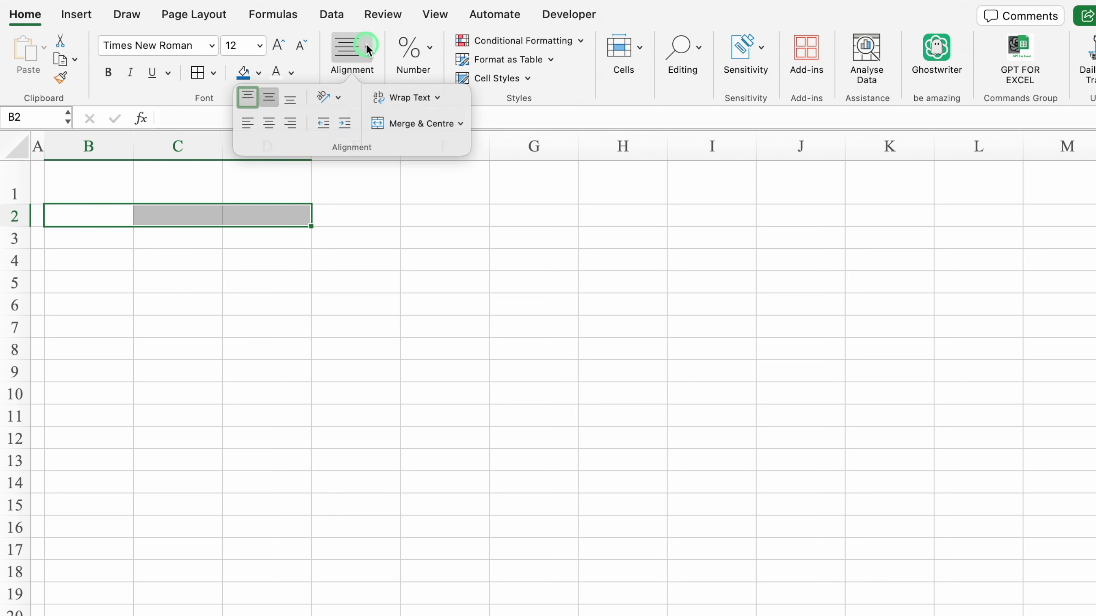
left_click(412, 126)
left_click_drag(311, 227, 306, 245)
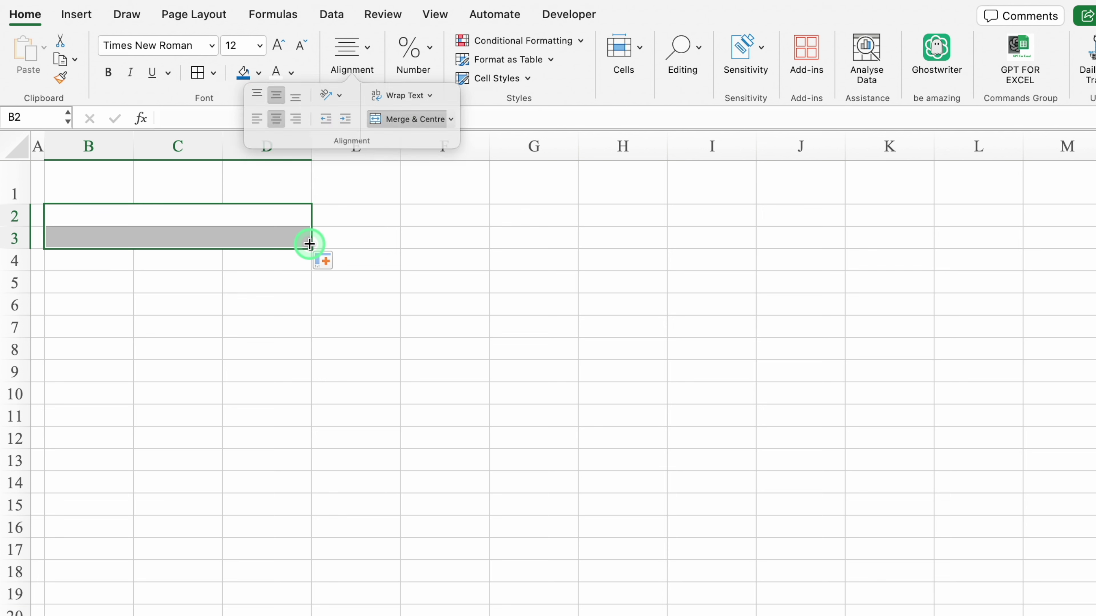
left_click(197, 73)
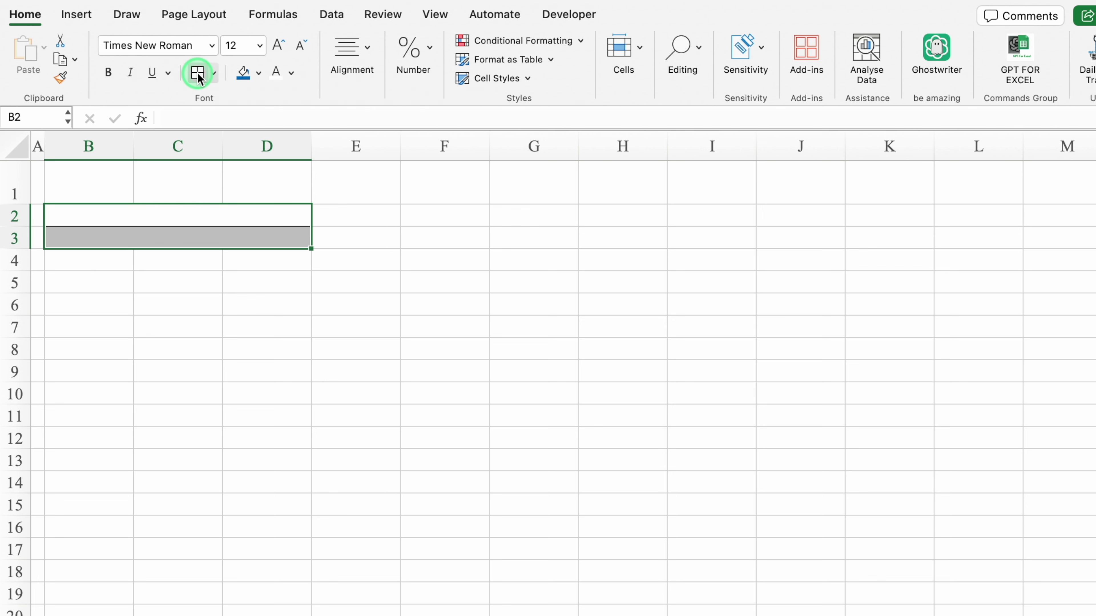
left_click(243, 74)
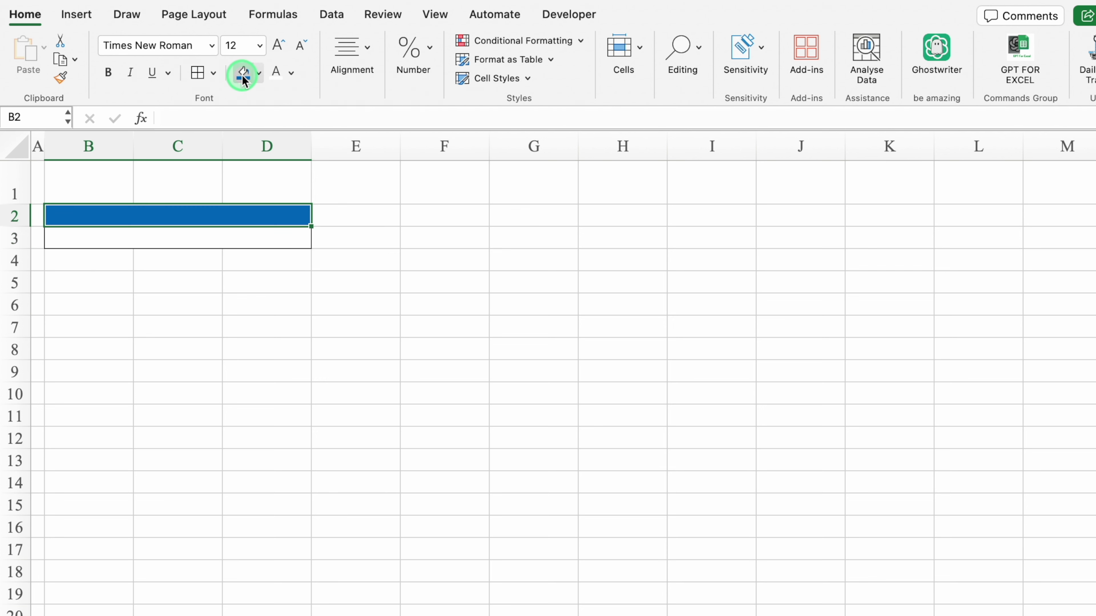
Fill B3:D3 orange-yellow and label it 'OFF Days'
left_click(215, 237)
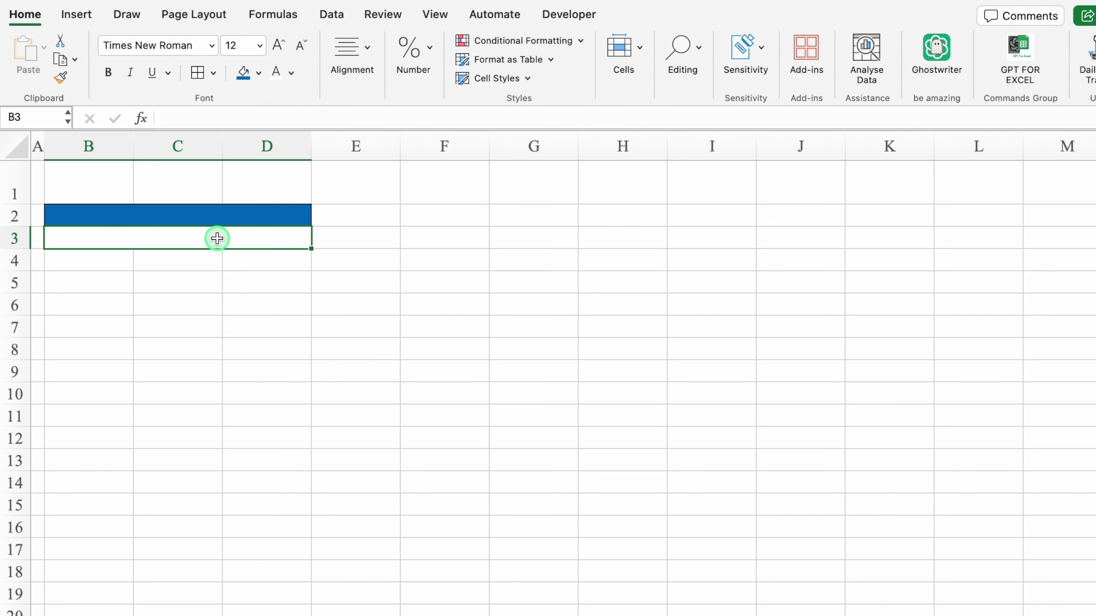
left_click(259, 74)
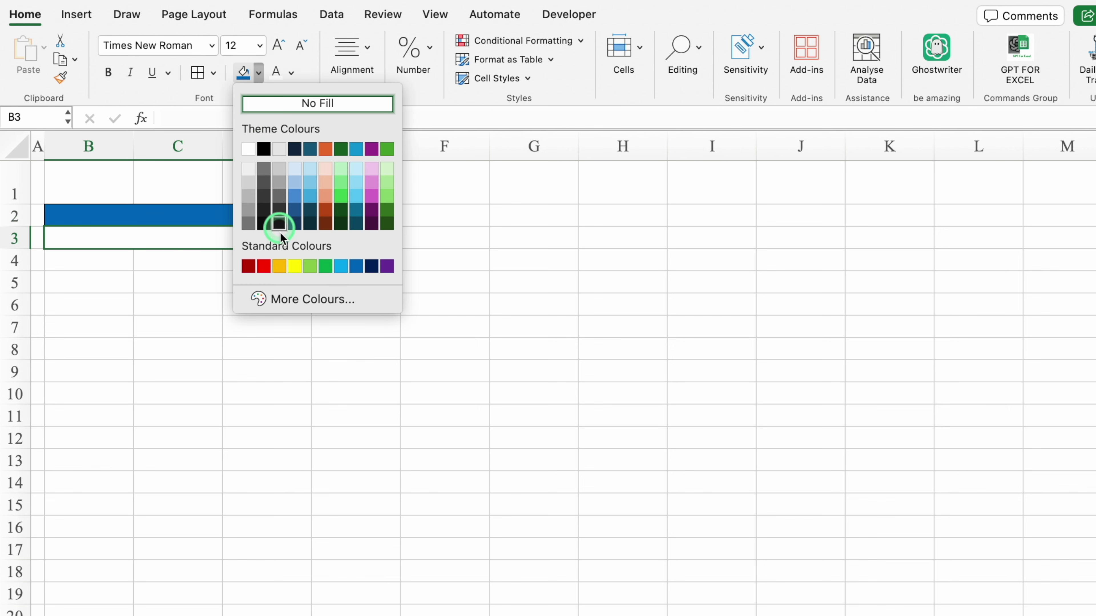
left_click(279, 266)
type("F Days")
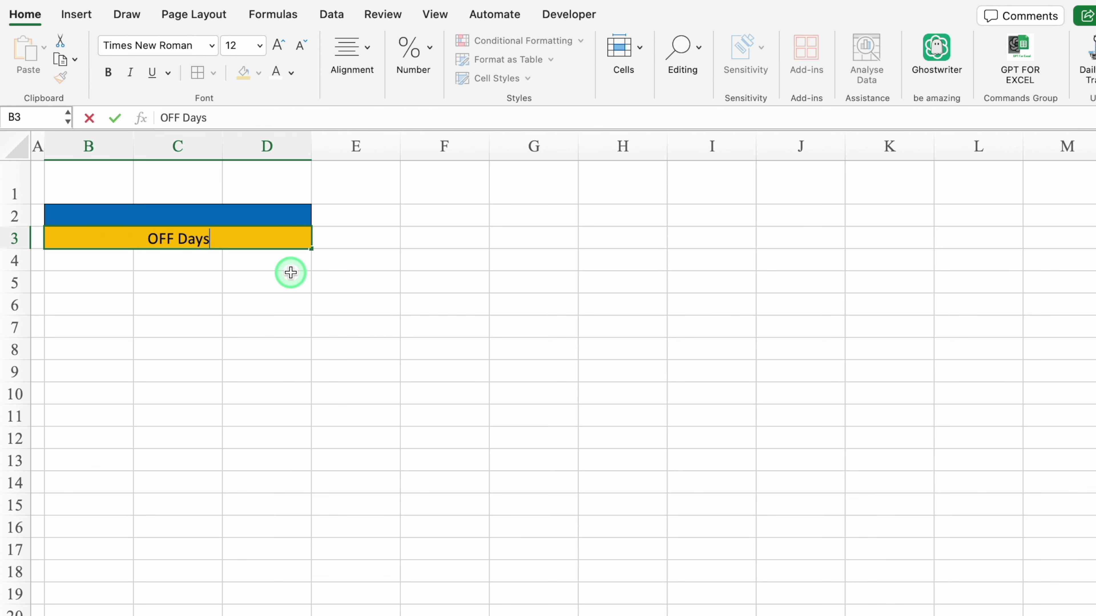
left_click(376, 213)
Merge E2:F2 into one cell and fill it blue
left_click_drag(376, 213, 416, 215)
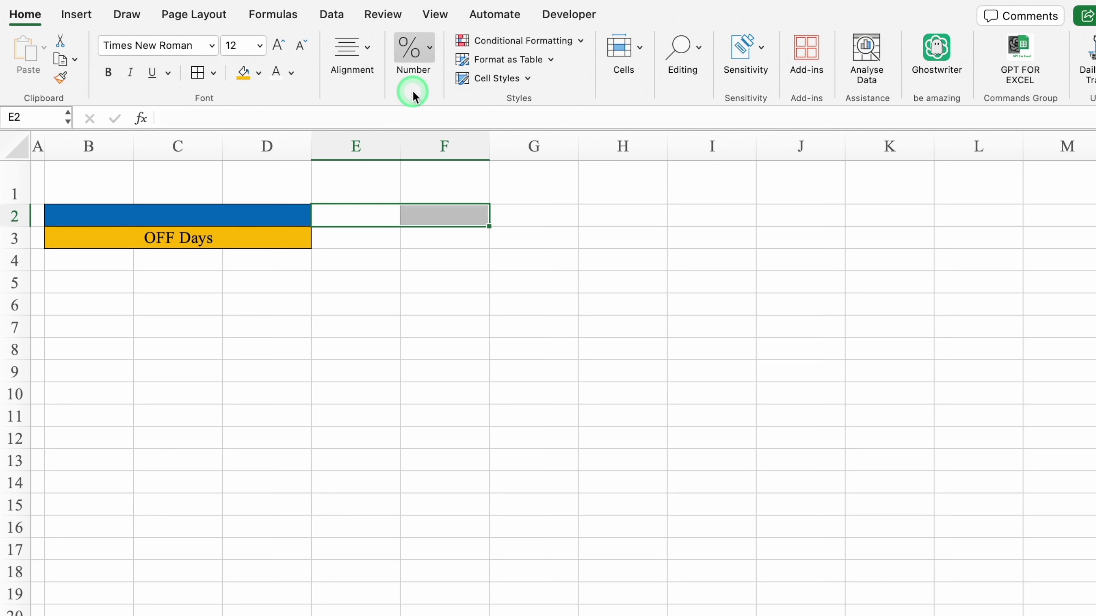
left_click(365, 51)
left_click(420, 127)
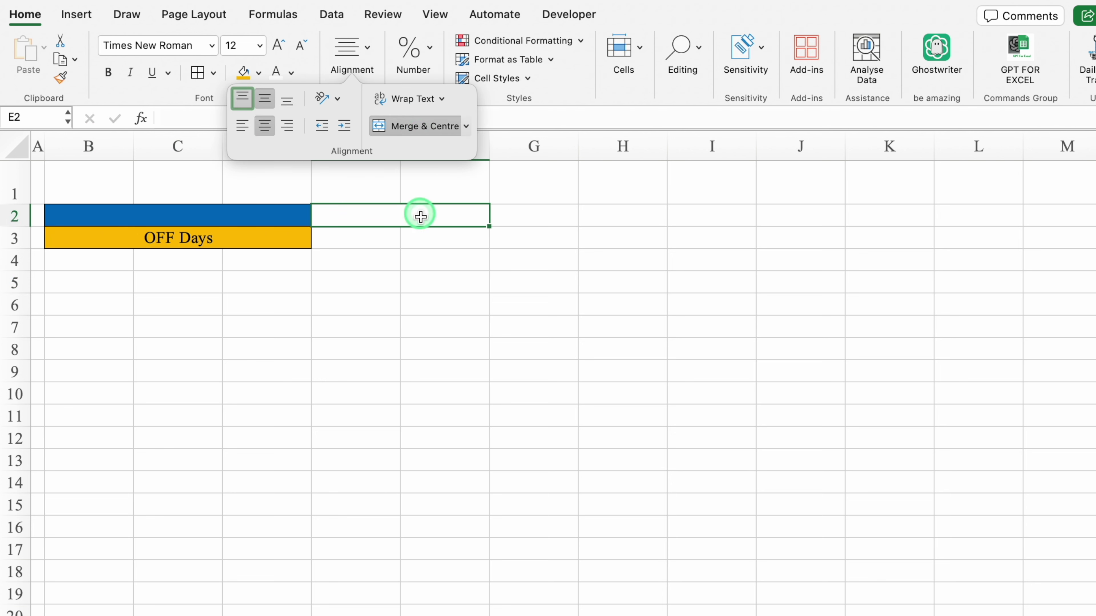
left_click(258, 73)
left_click(356, 267)
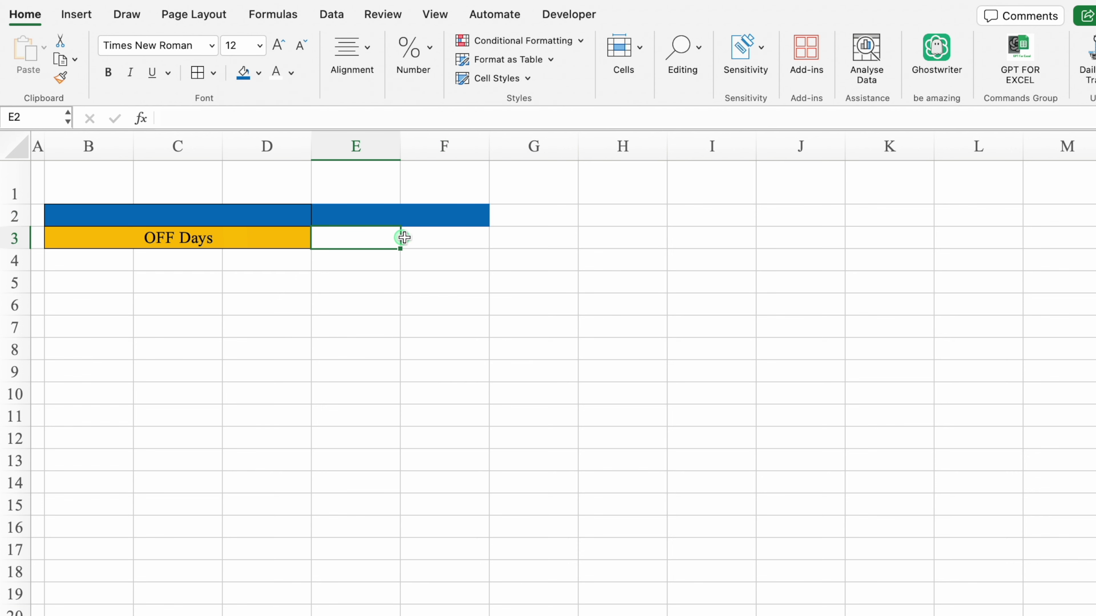
Fill E3:F3 red and give rows 2 and 3 the same height
left_click_drag(348, 237, 408, 237)
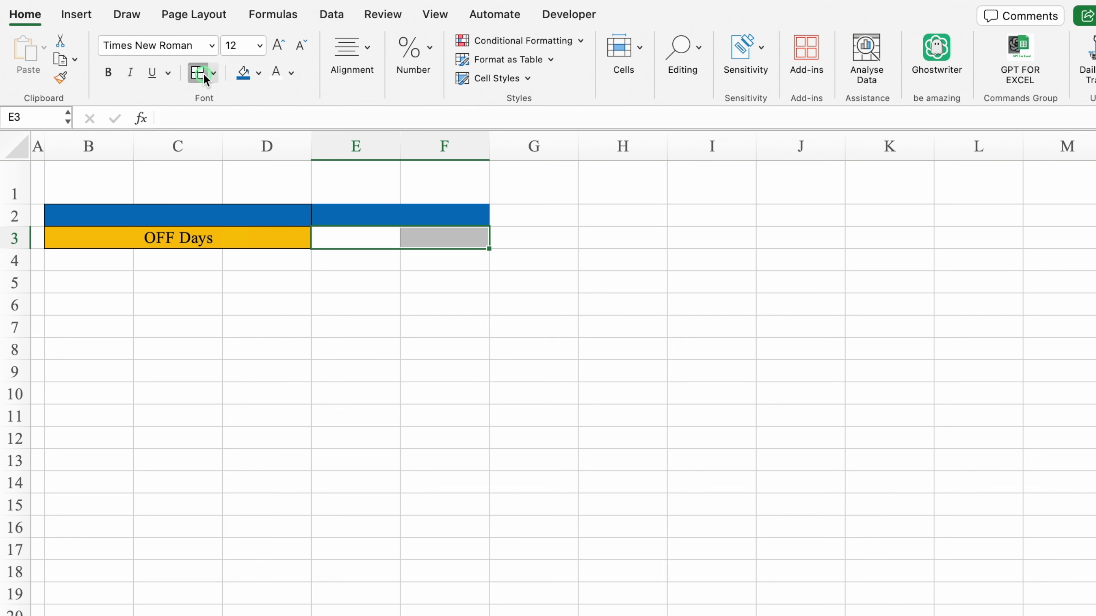
left_click(259, 74)
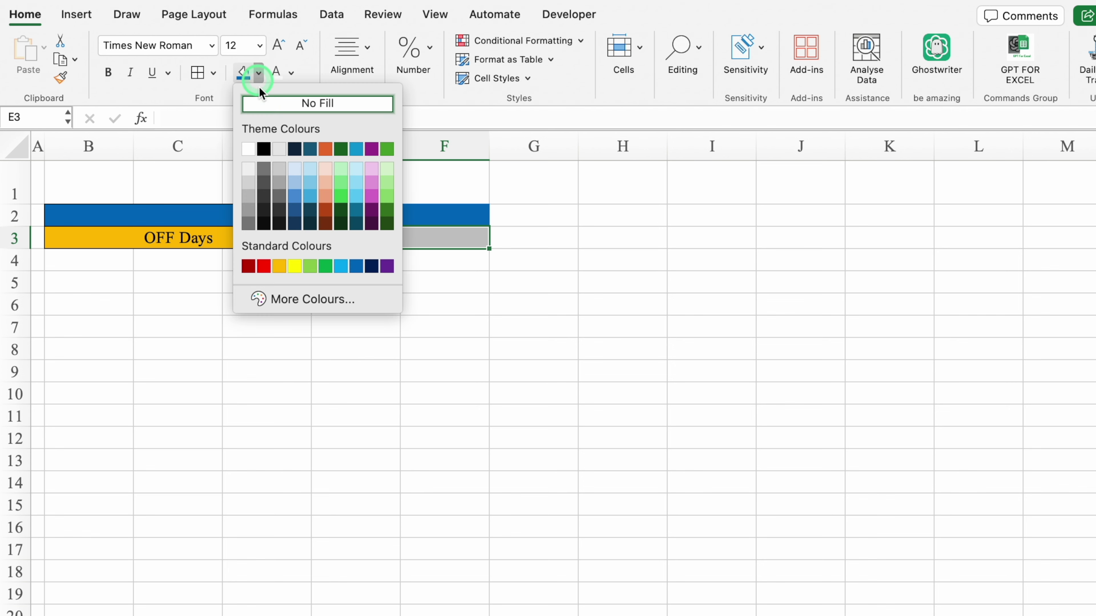
left_click(267, 266)
left_click(276, 82)
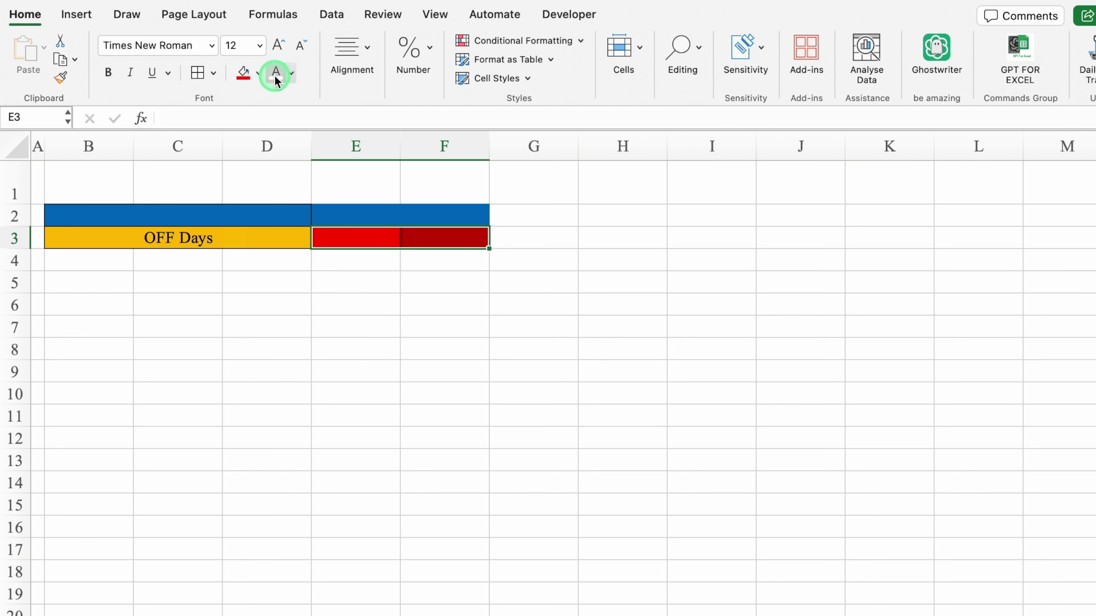
left_click(89, 281)
left_click_drag(26, 218, 18, 235)
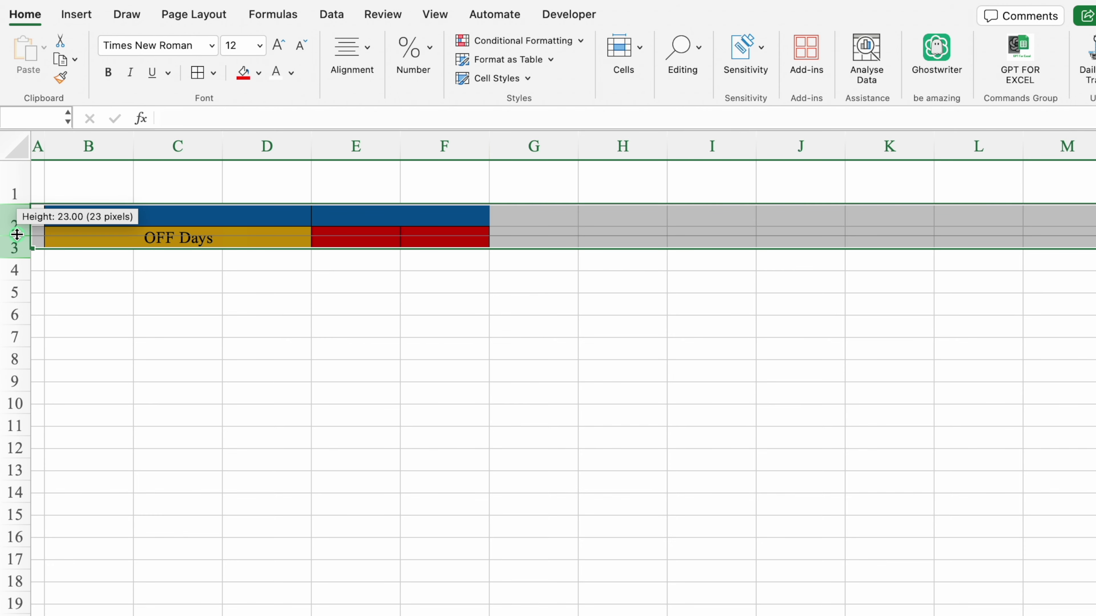
Make row 3 taller and merge B4:B5 into one two-row box
left_click(154, 357)
left_click_drag(20, 268, 31, 296)
left_click(117, 308)
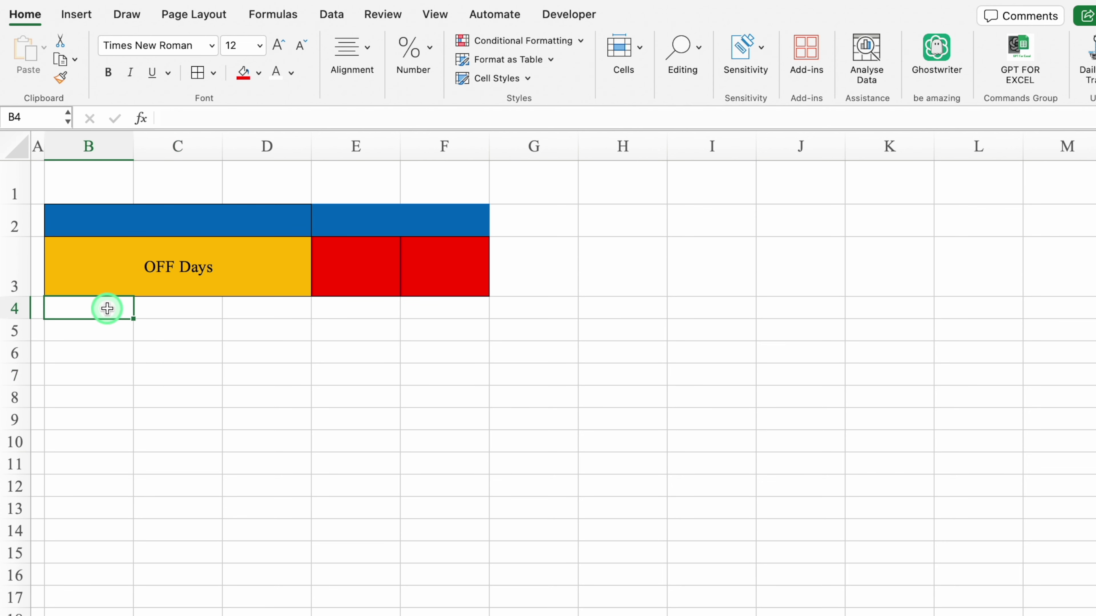
left_click_drag(107, 315, 111, 324)
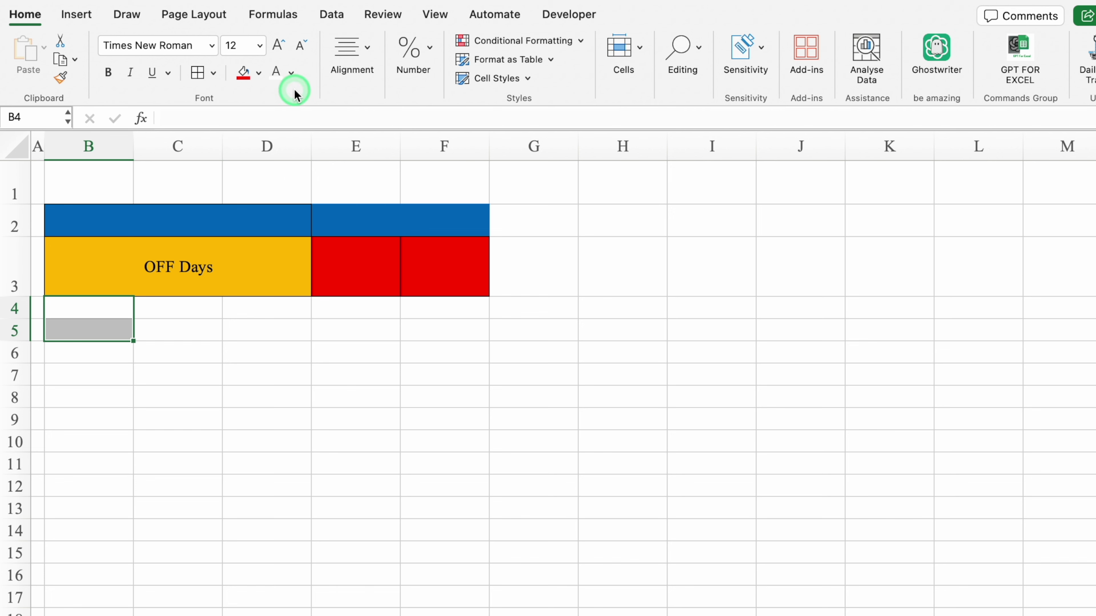
left_click(370, 56)
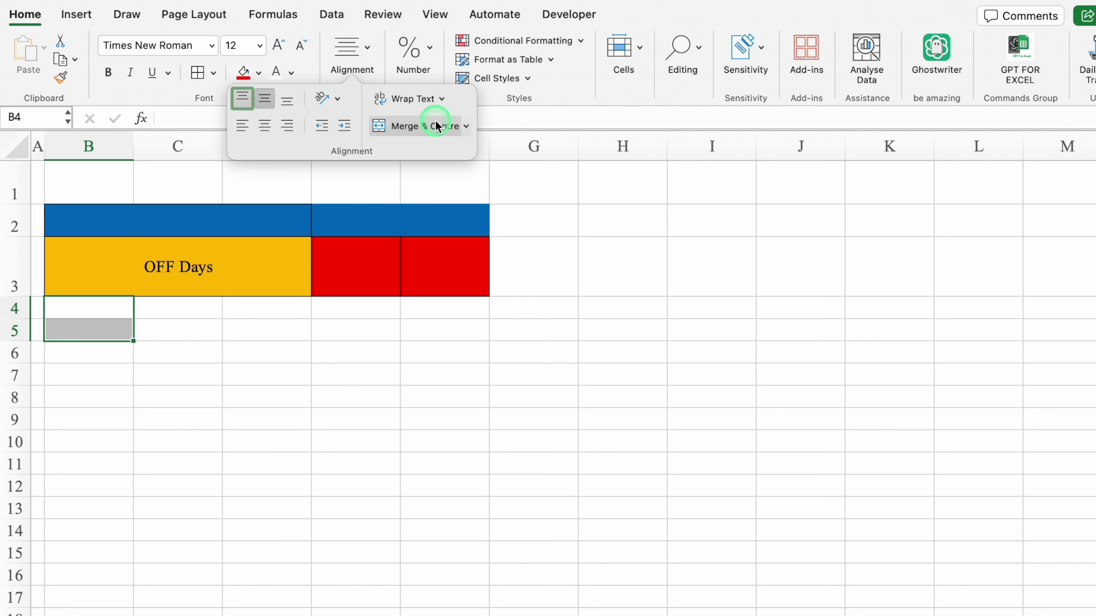
left_click(425, 125)
Copy the merged box across to H5, add all borders, and begin the G2 label
left_click_drag(133, 341, 393, 338)
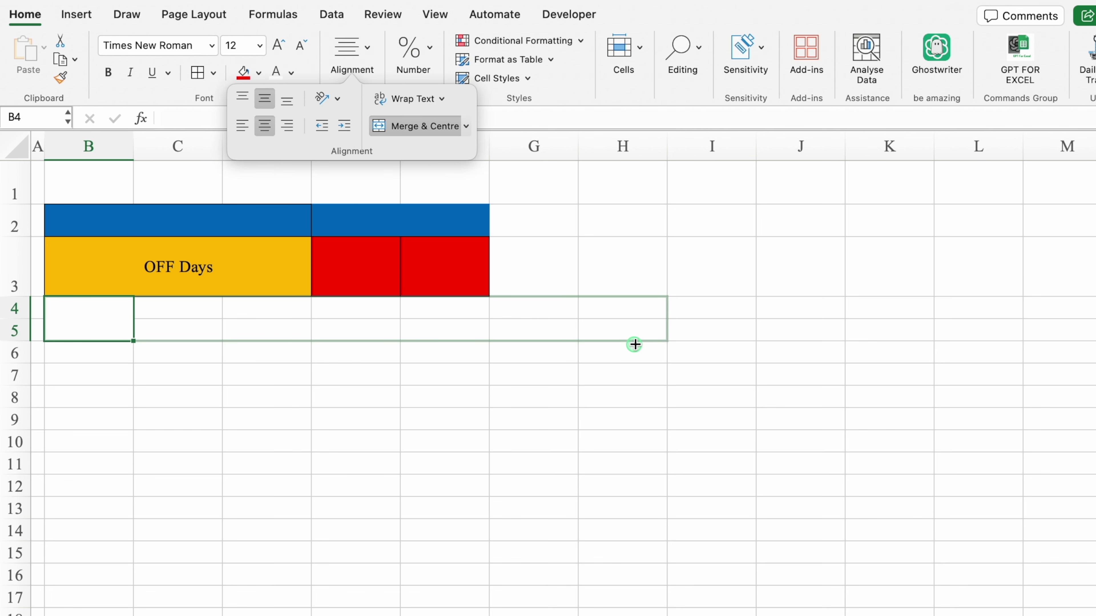
left_click_drag(498, 344, 637, 345)
left_click(198, 73)
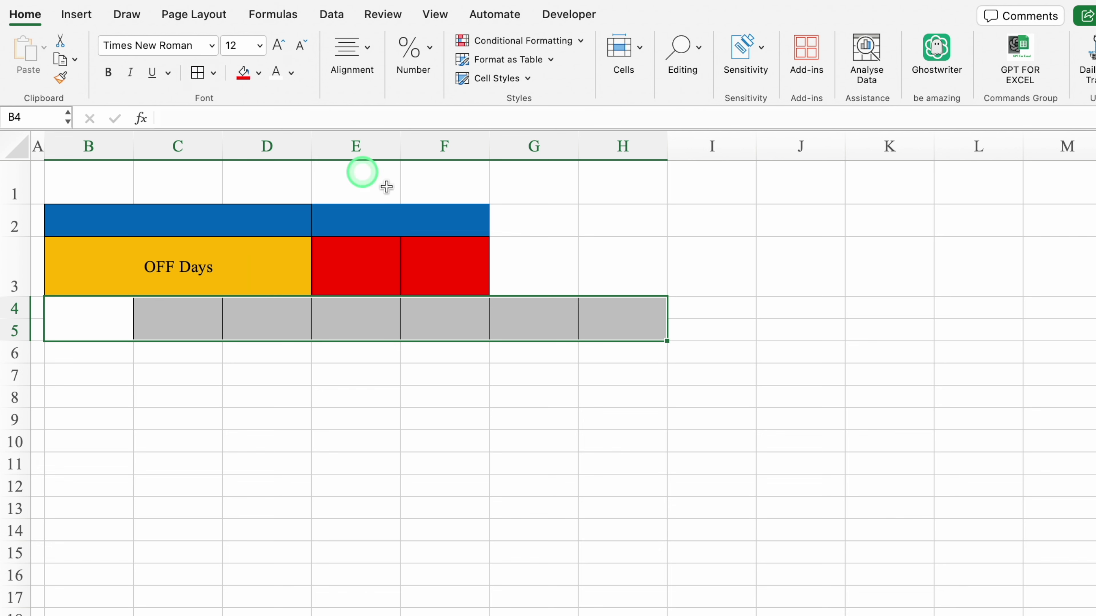
left_click(526, 220)
type("To")
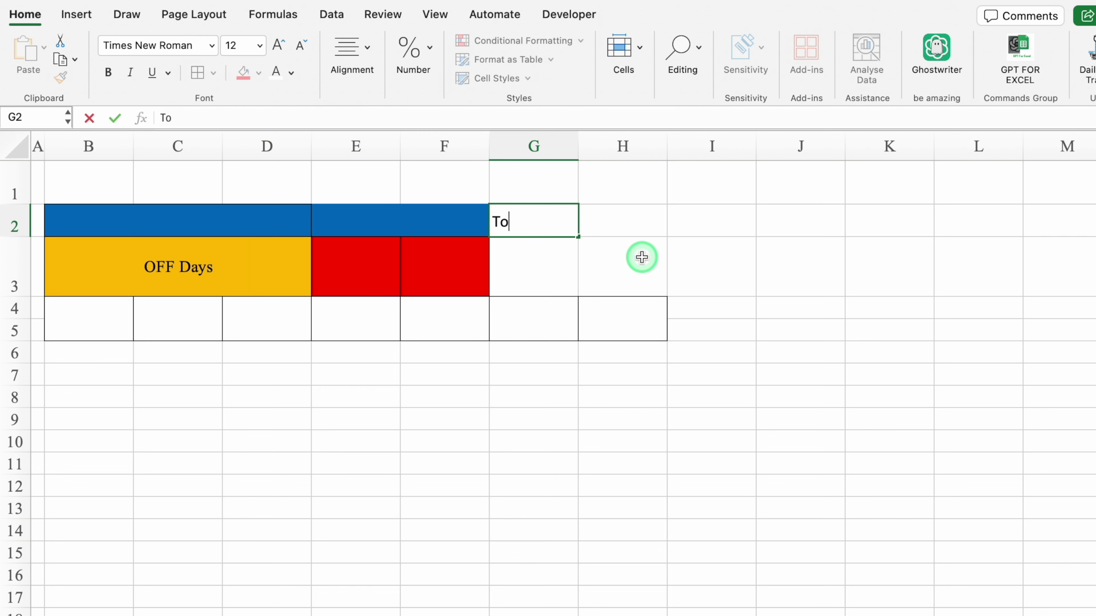
type("ys")
Enter 'Total Non Working Days' in G2, wrapped and centred, sizing columns G:H and row 2 to fit
left_click(739, 286)
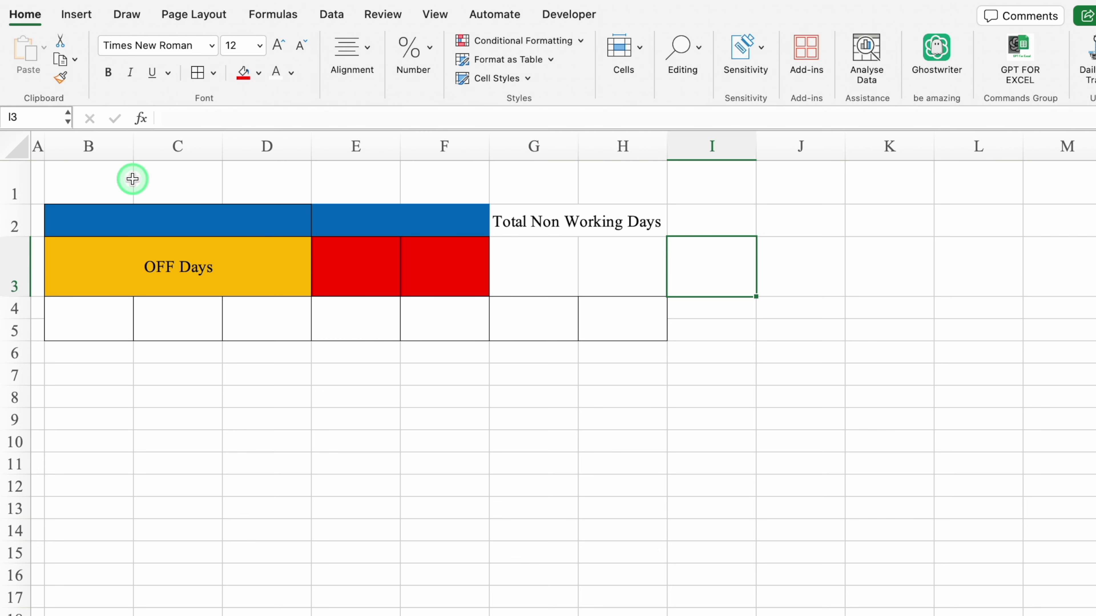
left_click(17, 146)
left_click(364, 51)
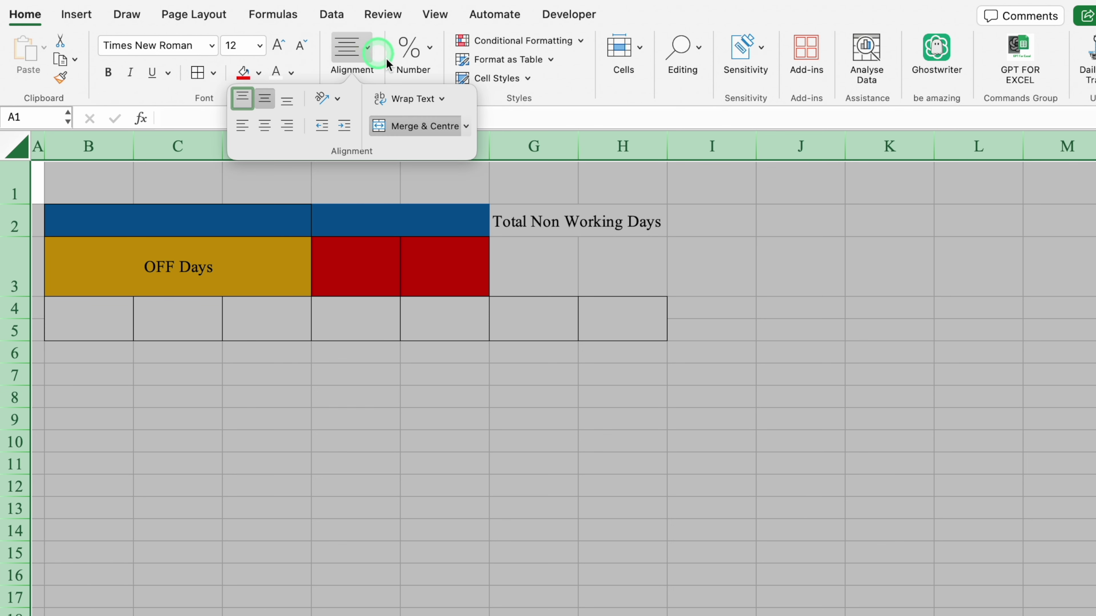
left_click(417, 98)
left_click_drag(535, 146, 624, 145)
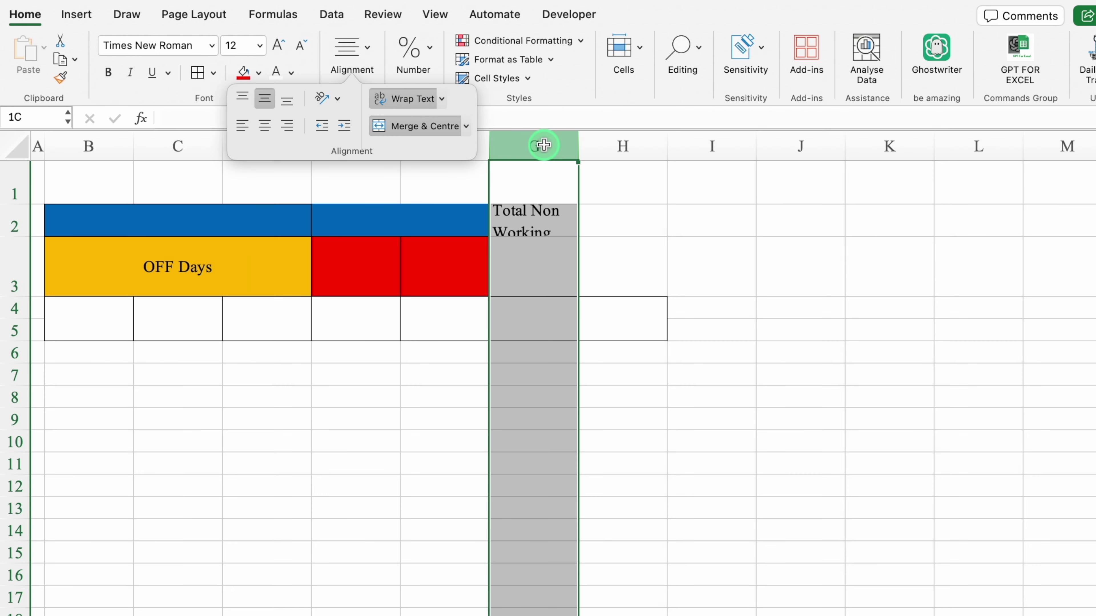
left_click(369, 63)
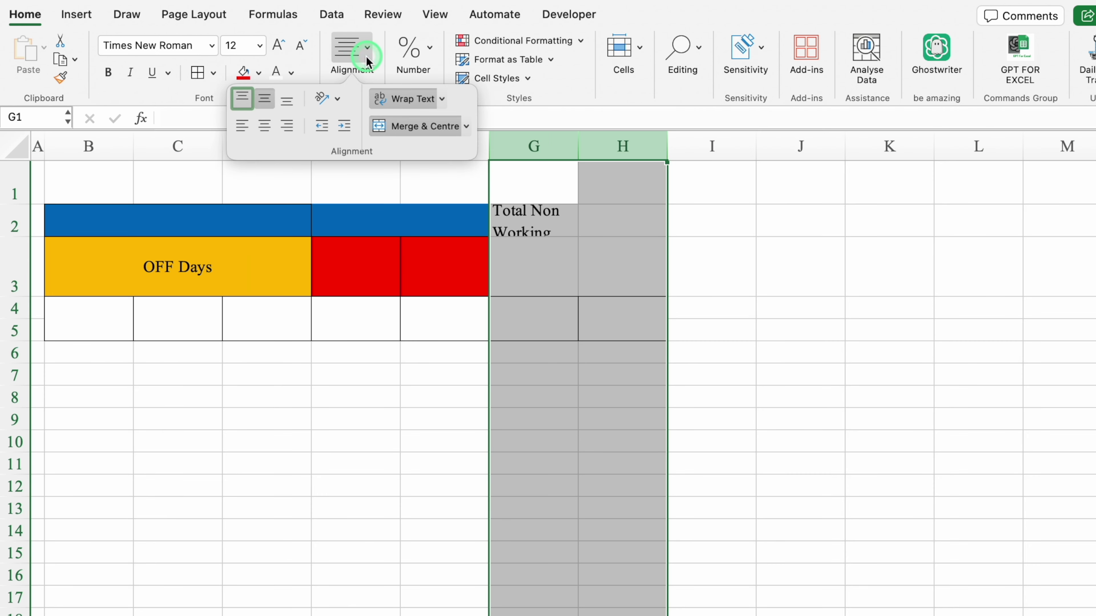
left_click(265, 126)
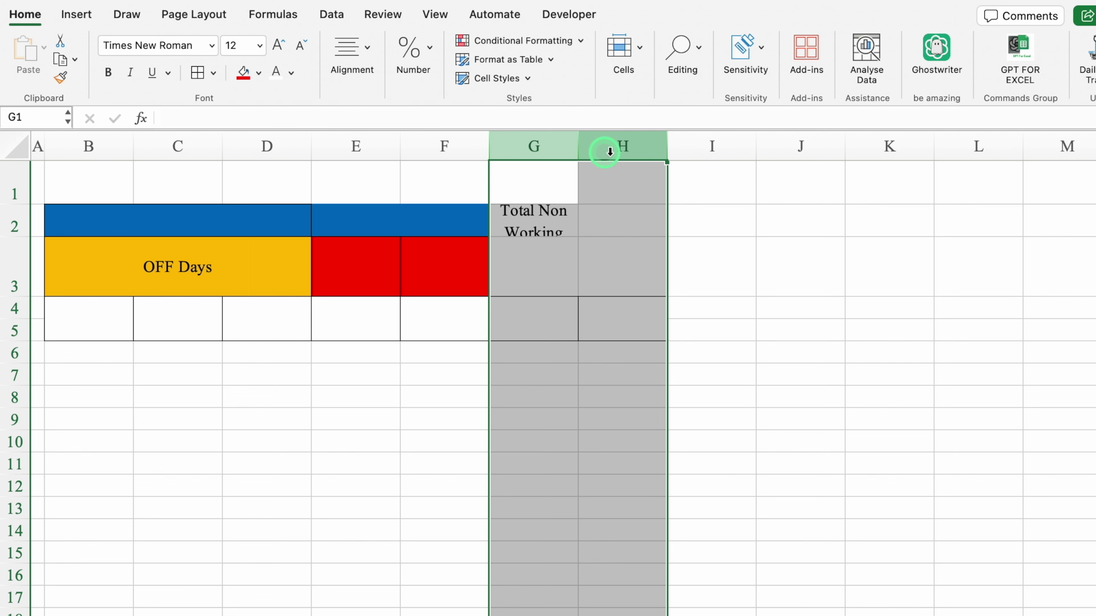
left_click_drag(667, 143, 711, 140)
left_click_drag(17, 236, 16, 247)
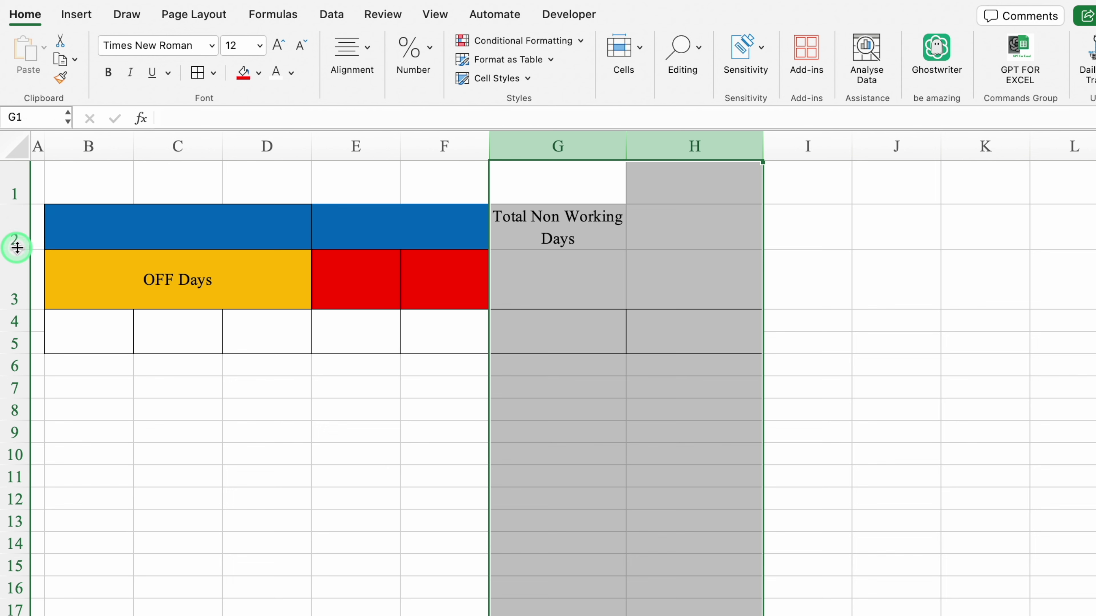
left_click_drag(626, 146, 616, 154)
Fill G2:H2 dark blue with white text and G3:H3 light blue
left_click_drag(552, 227, 660, 228)
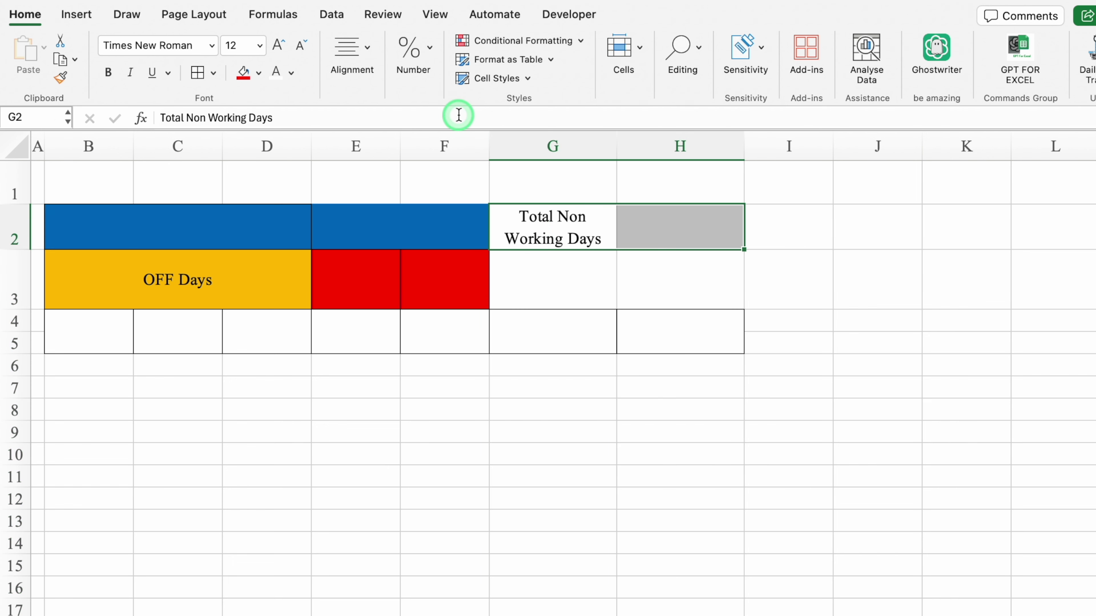
left_click(259, 73)
left_click(345, 265)
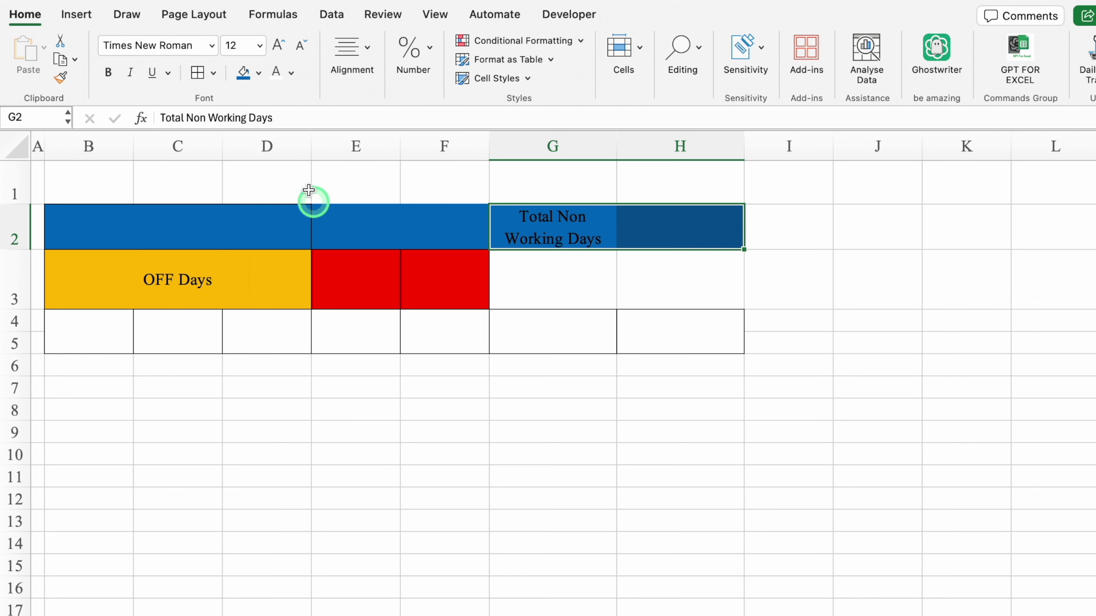
left_click(276, 72)
left_click_drag(549, 302, 665, 292)
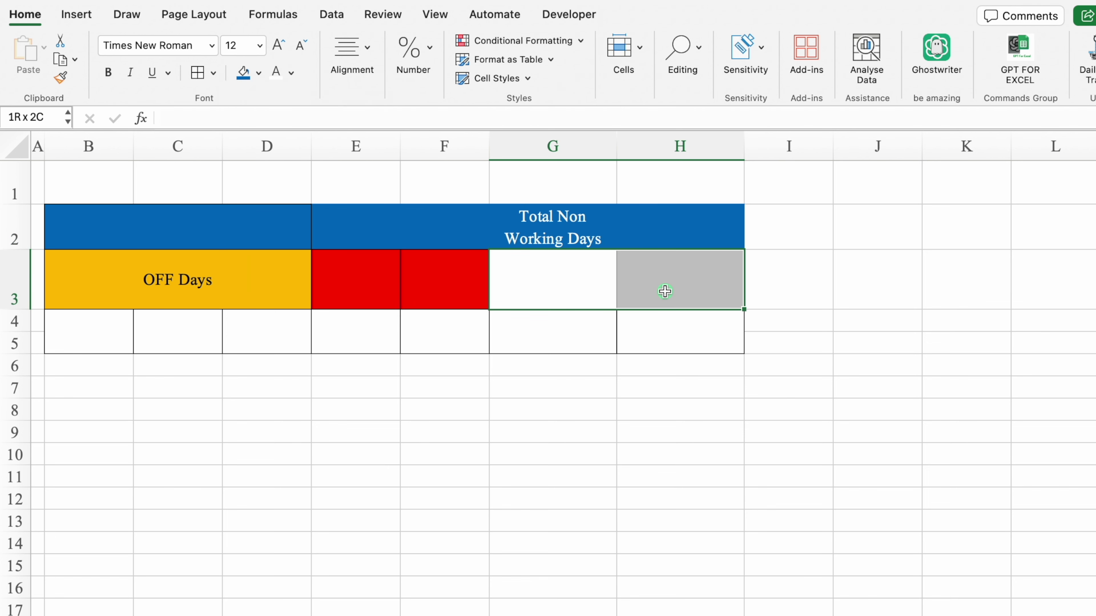
left_click(259, 72)
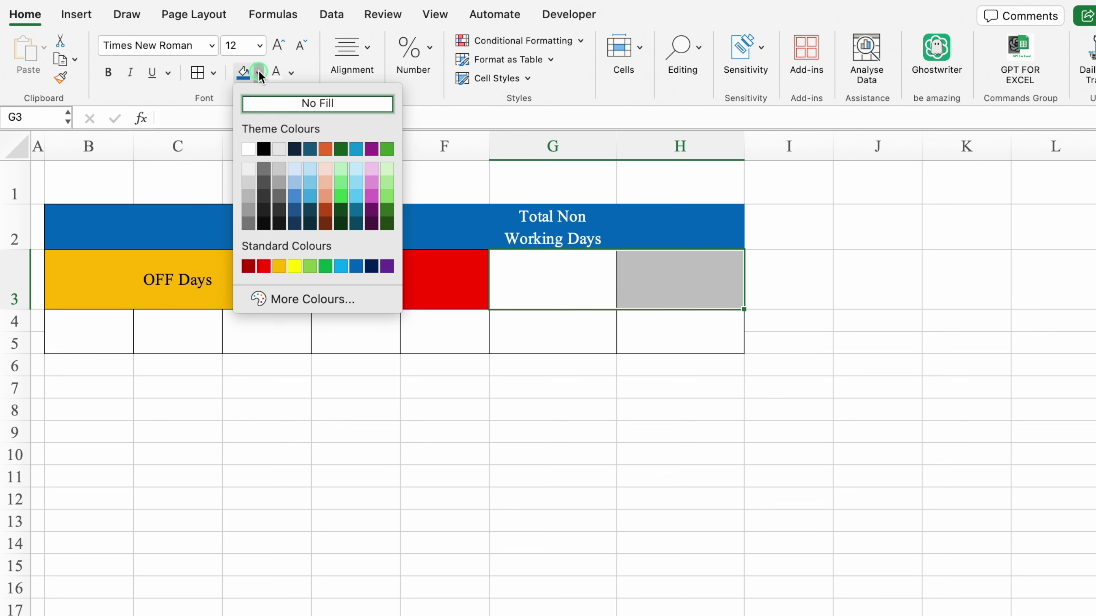
left_click(343, 266)
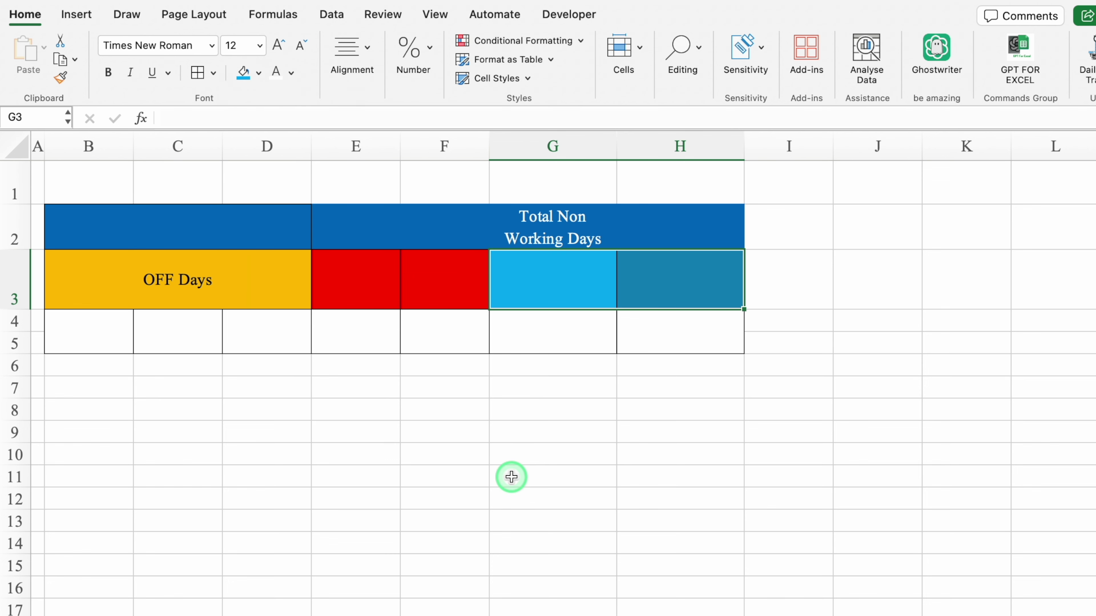
left_click(88, 333)
Enter headings Sl. No., Codes, Products, Target Qty., Actual Qty., Target Vs. Acheived (Variance) across B4:G4
type("Sl. No.")
key("Tab")
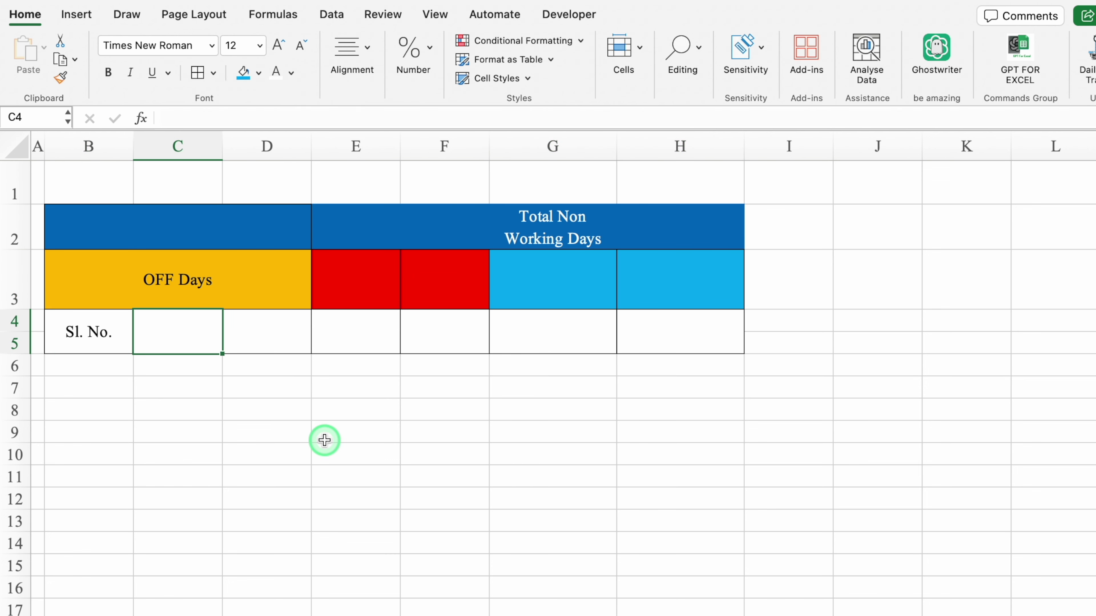
type("Codes")
key("Tab")
type("Products")
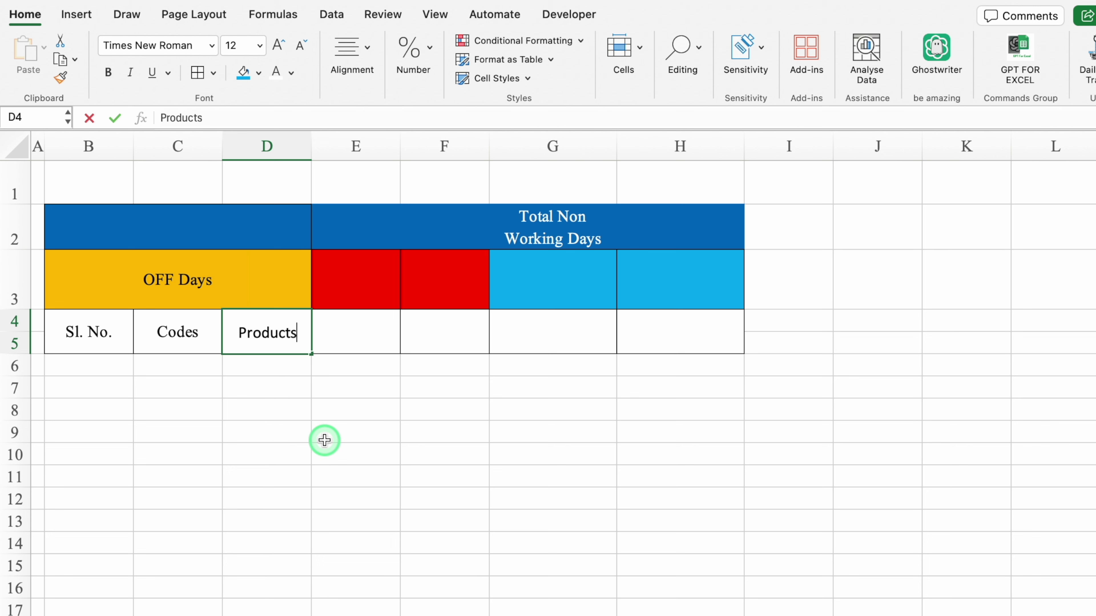
key("Tab")
type("Ta")
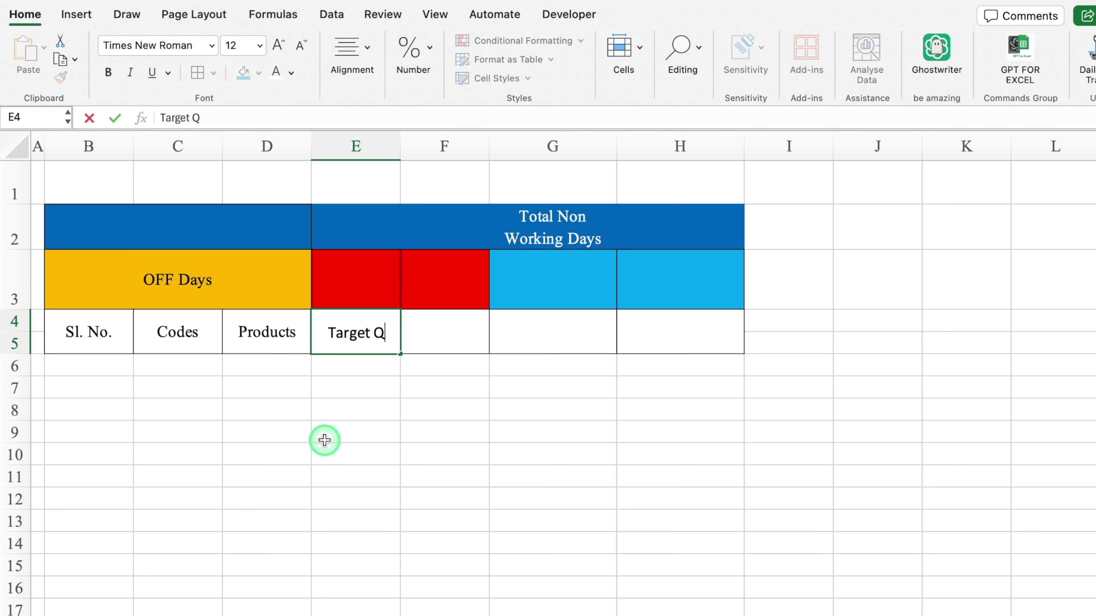
key("Tab")
type("Actual Qty.")
key("Tab")
type("Target Vs. Acheived (Variance")
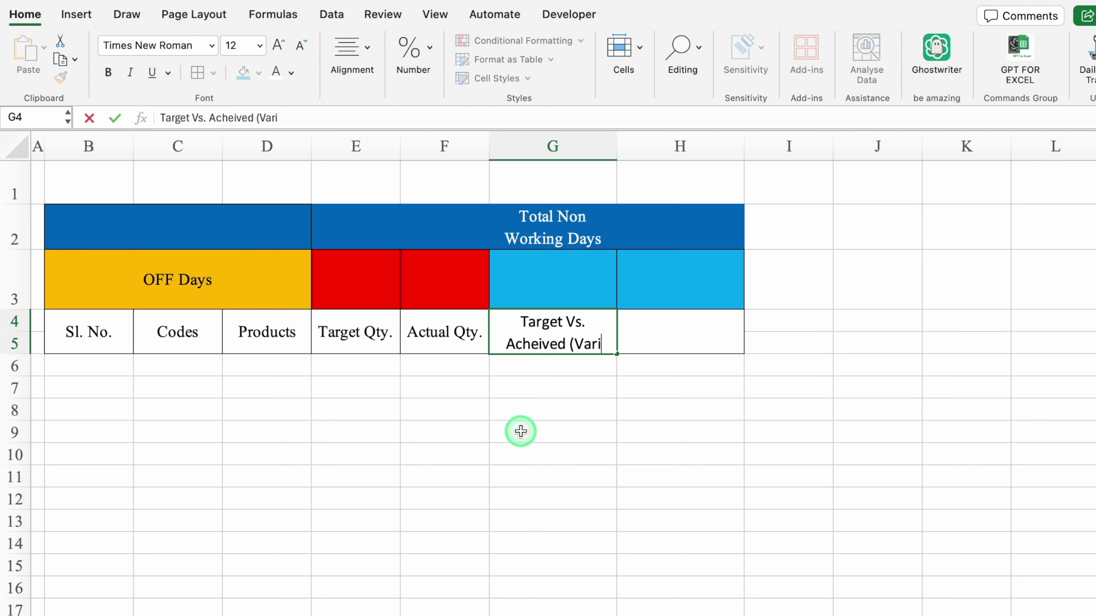
type(")")
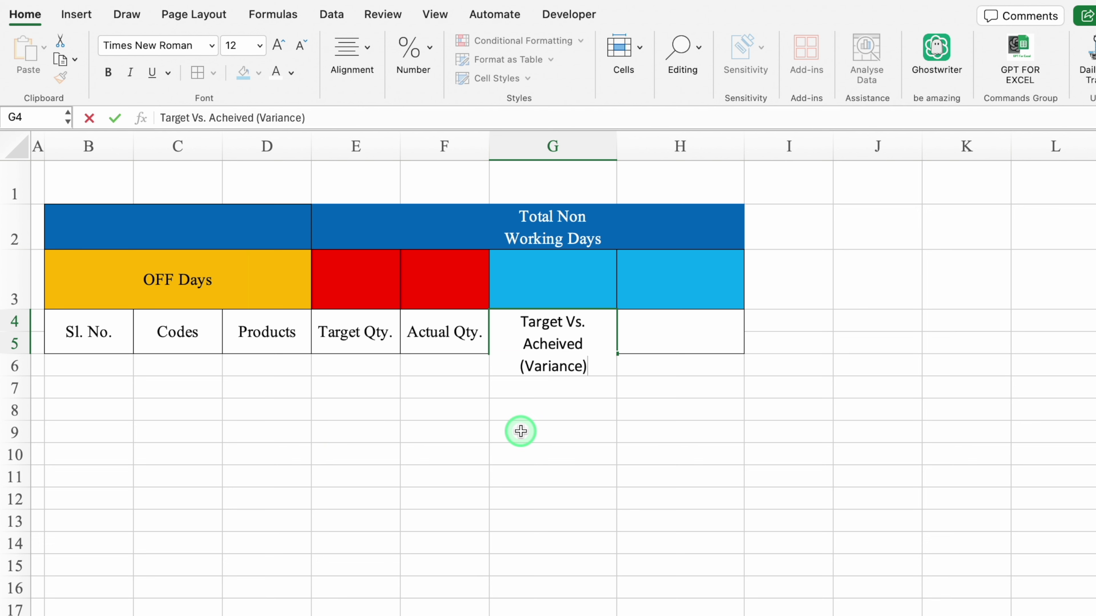
key("Return")
Widen column G, add 'Daily Production Target' in H4, and select B4:H5 for shading
left_click_drag(617, 143, 633, 142)
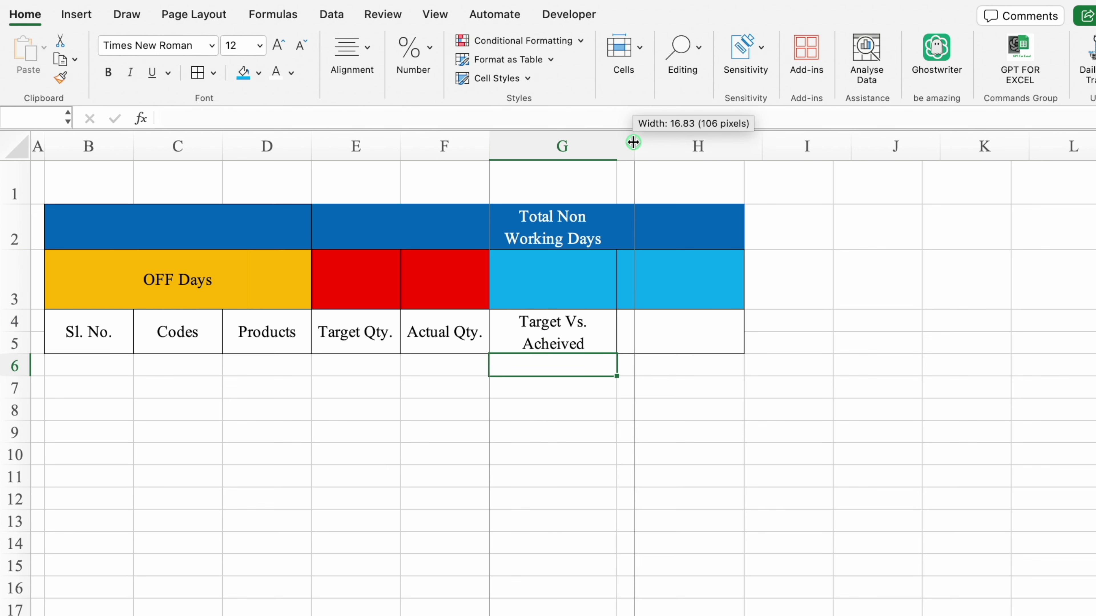
left_click(662, 348)
type("Daily Pro")
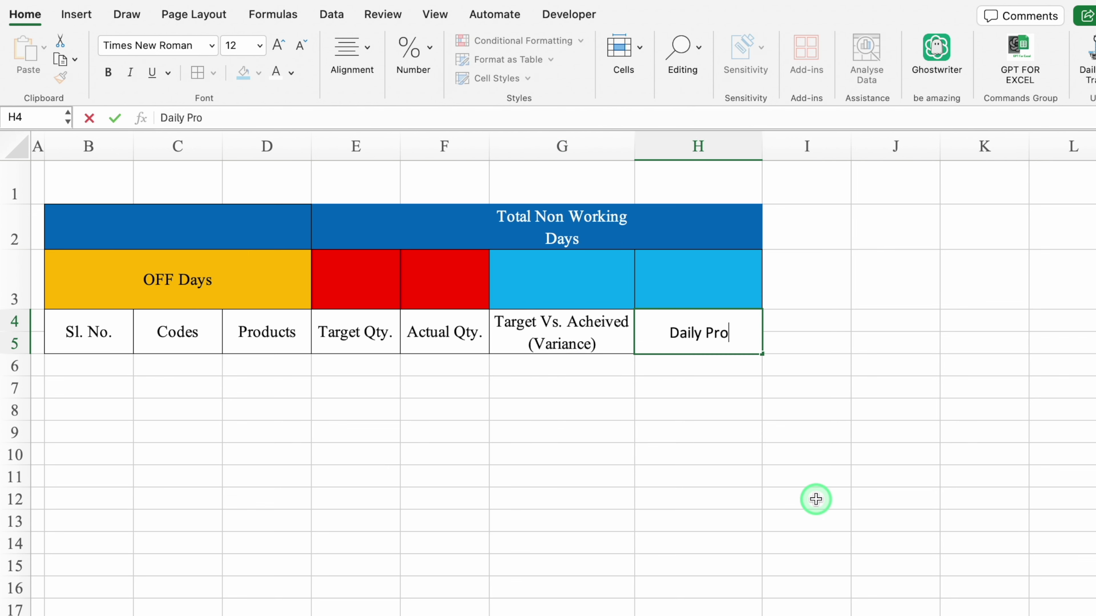
type("duction Target")
key("Return")
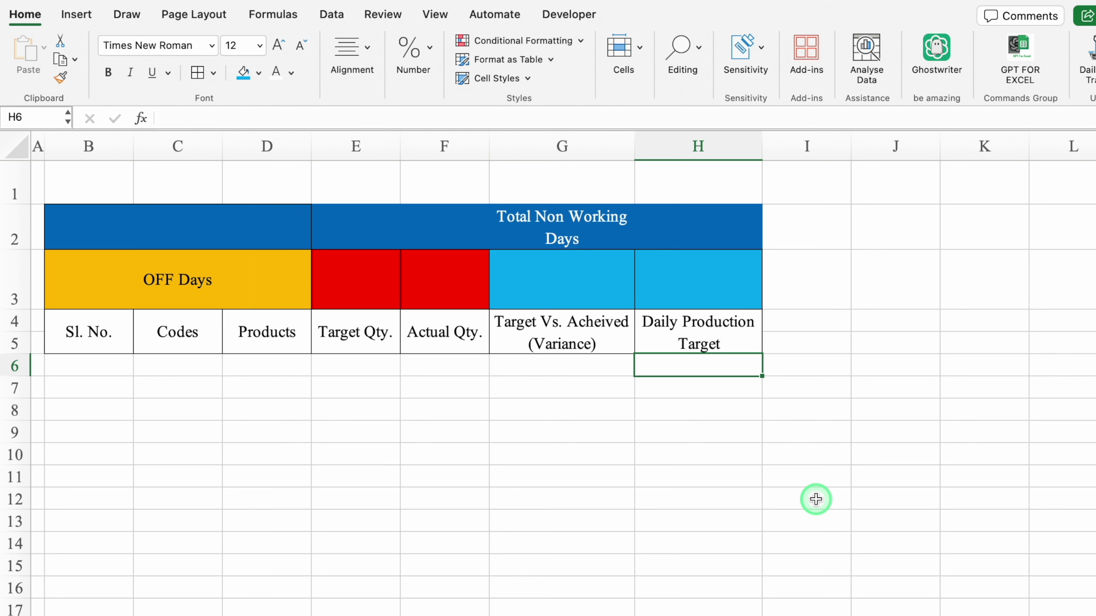
left_click(77, 336)
left_click_drag(77, 336, 690, 338)
left_click(259, 73)
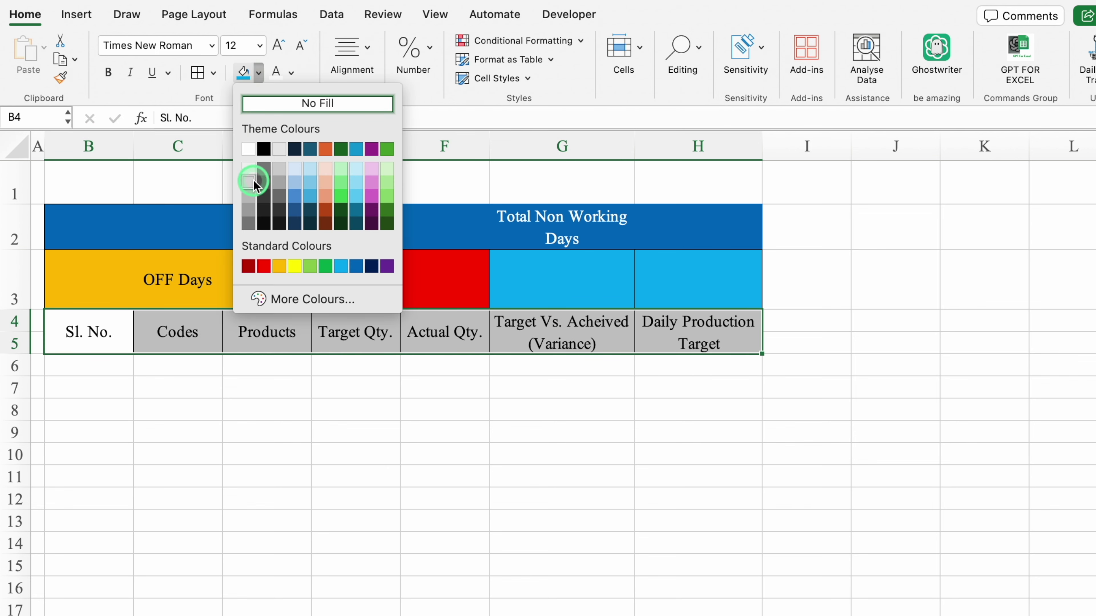
Shade the heading row light grey and set rows 2–5 to the Eurostile font
left_click(253, 182)
left_click_drag(15, 229, 15, 343)
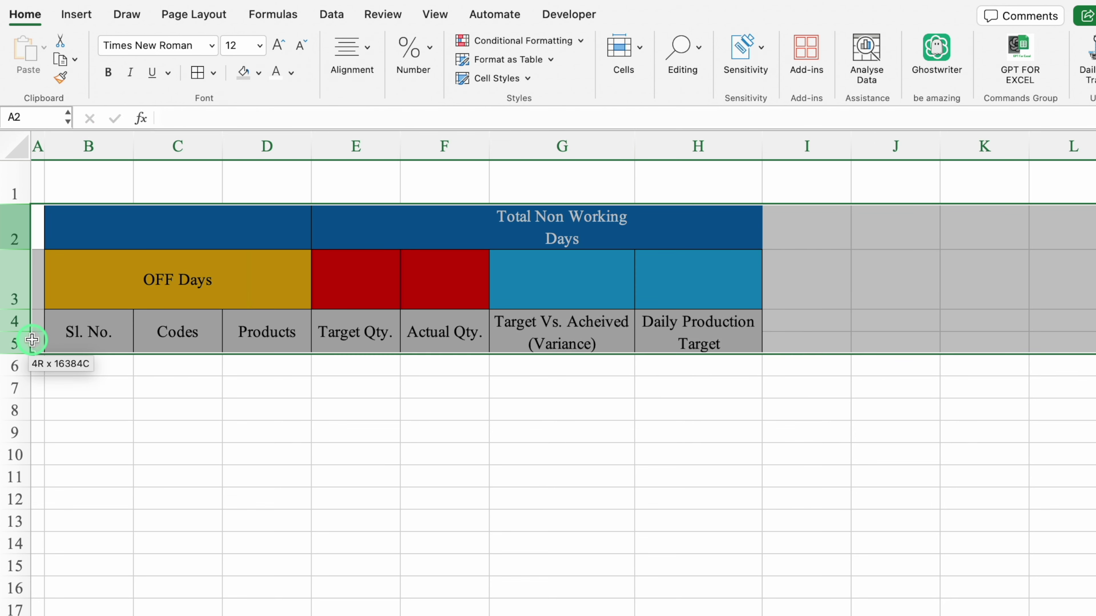
left_click(212, 45)
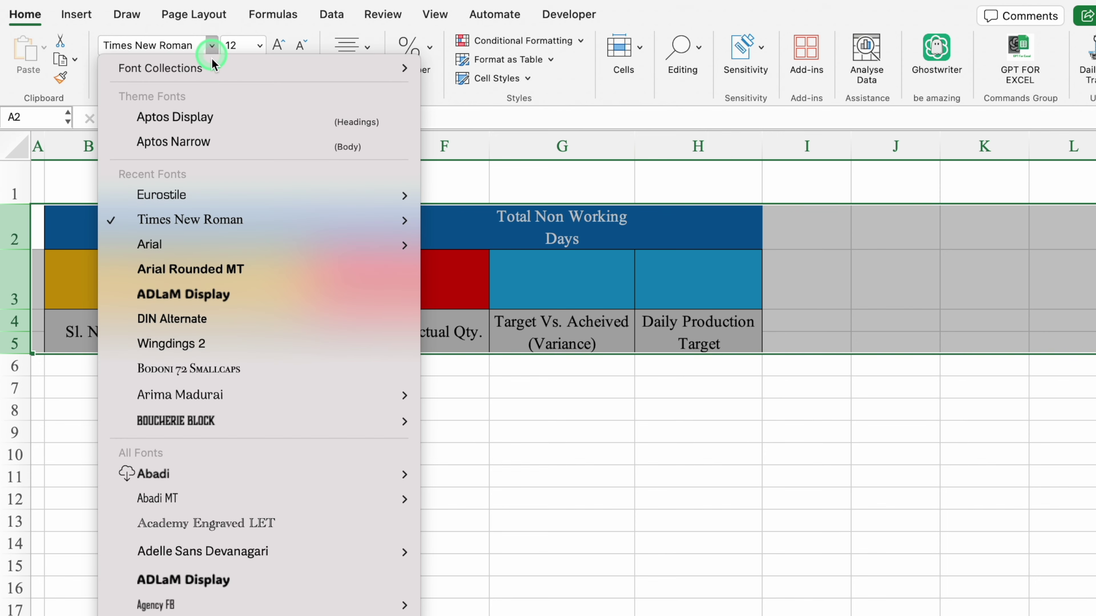
left_click(226, 194)
left_click(446, 429)
Enlarge the OFF Days block B2:F3 text to 14 pt
left_click_drag(203, 229, 347, 260)
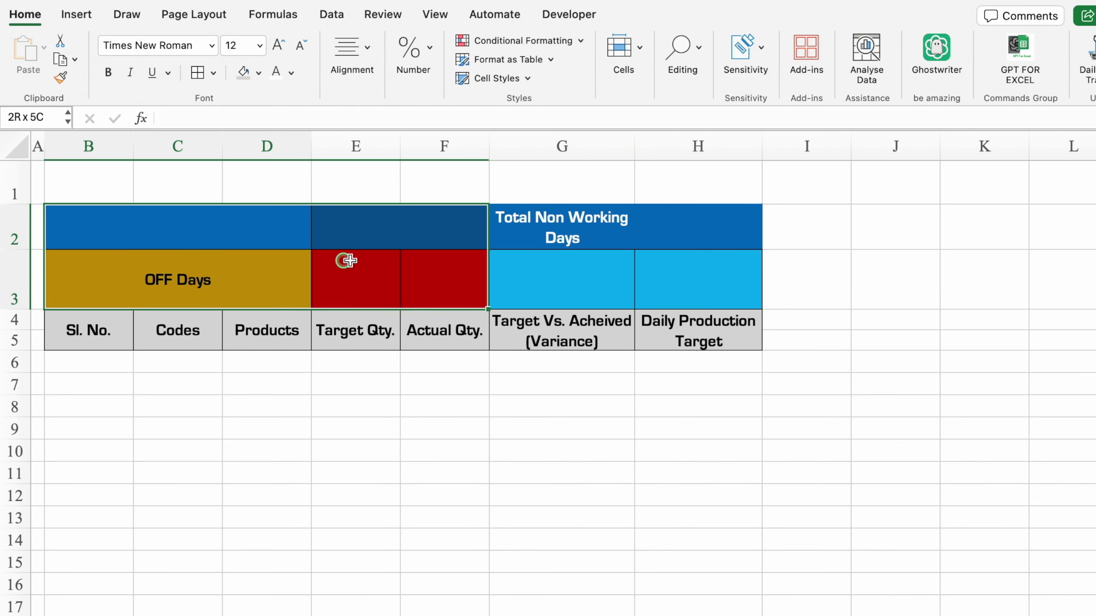
left_click(259, 46)
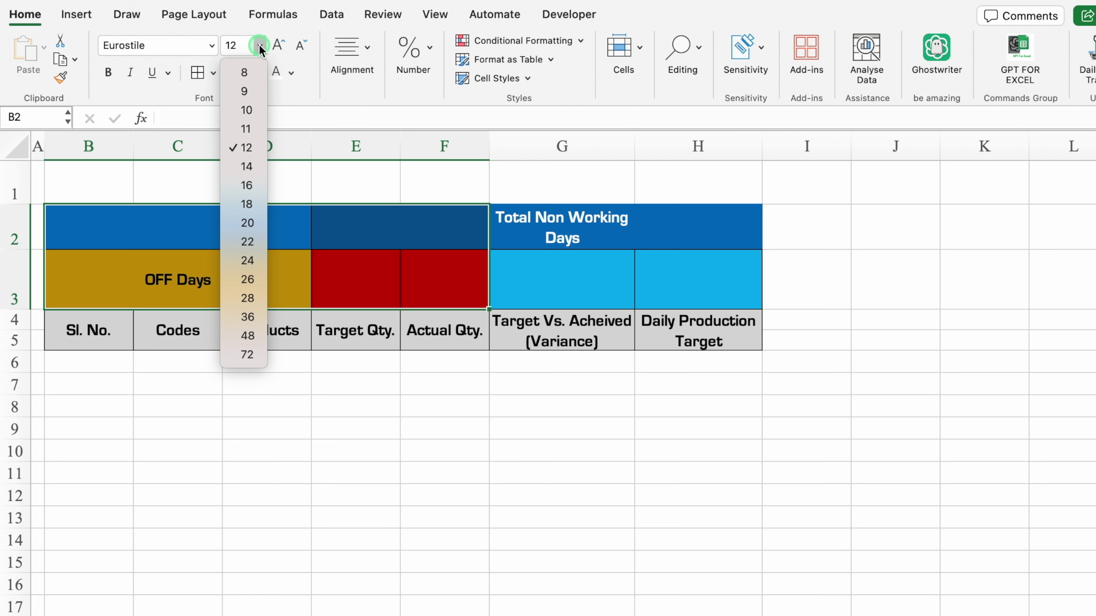
left_click(246, 166)
left_click(425, 222)
left_click(207, 214)
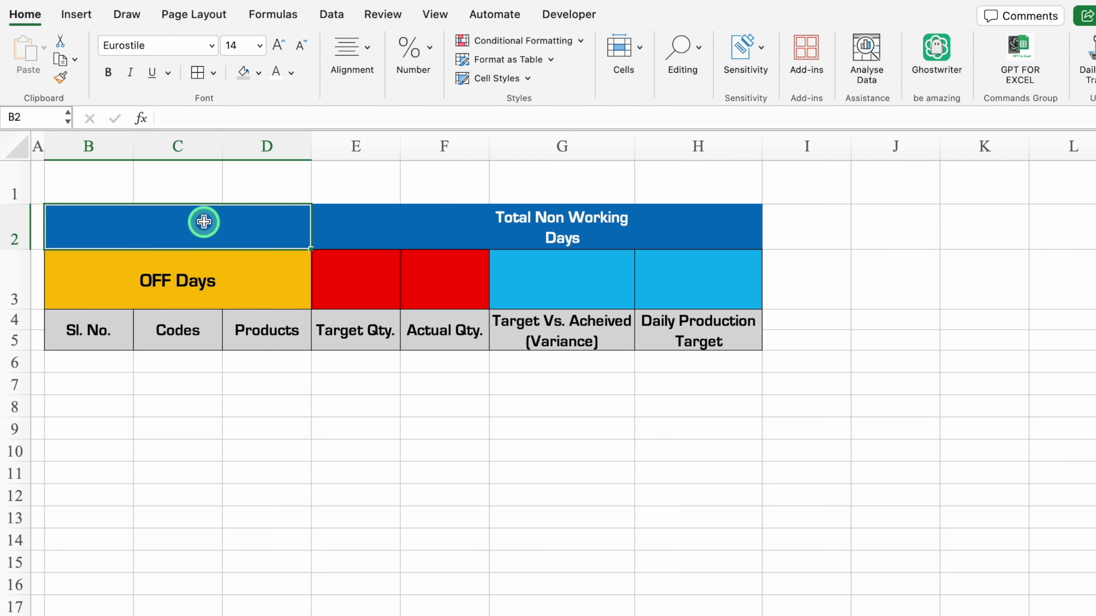
left_click(332, 14)
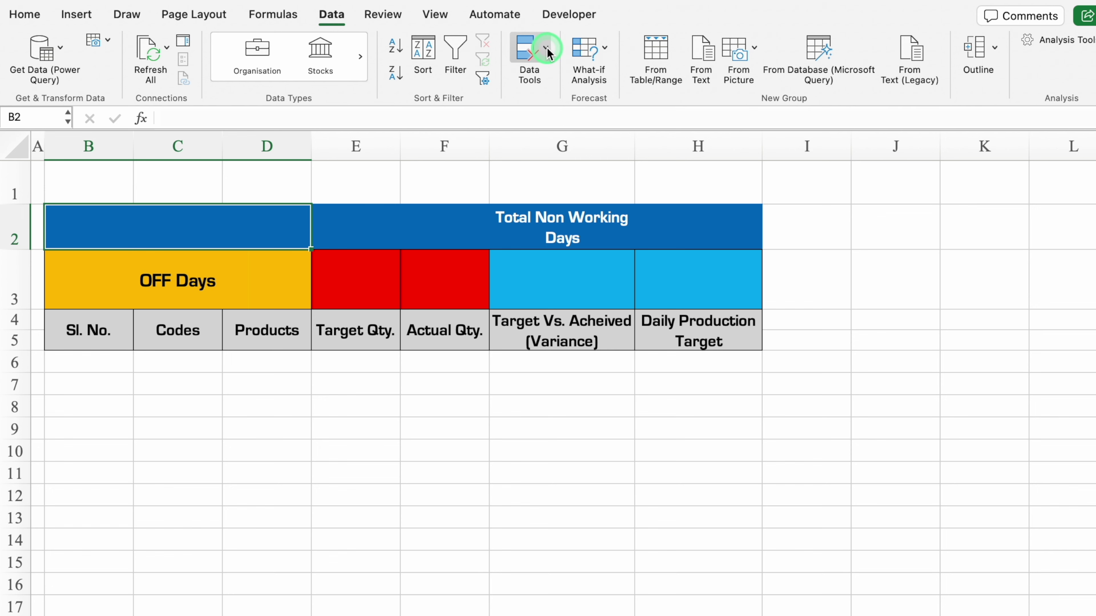
Give B2 a Months list validation and choose JANUARY
left_click(530, 58)
left_click(567, 108)
left_click(488, 192)
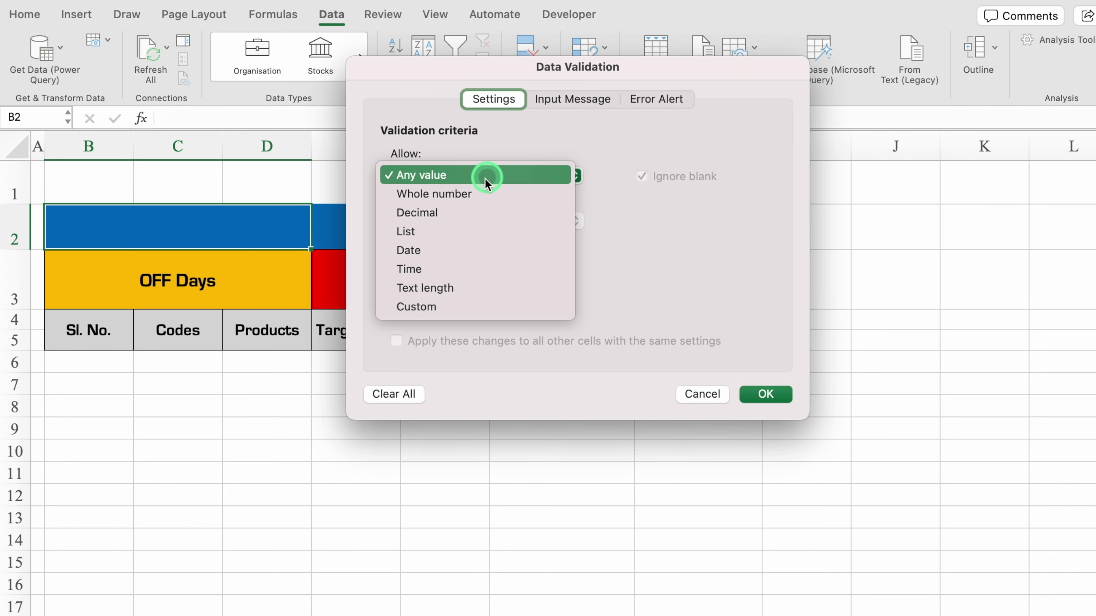
left_click(447, 233)
left_click(451, 269)
type("=Mon")
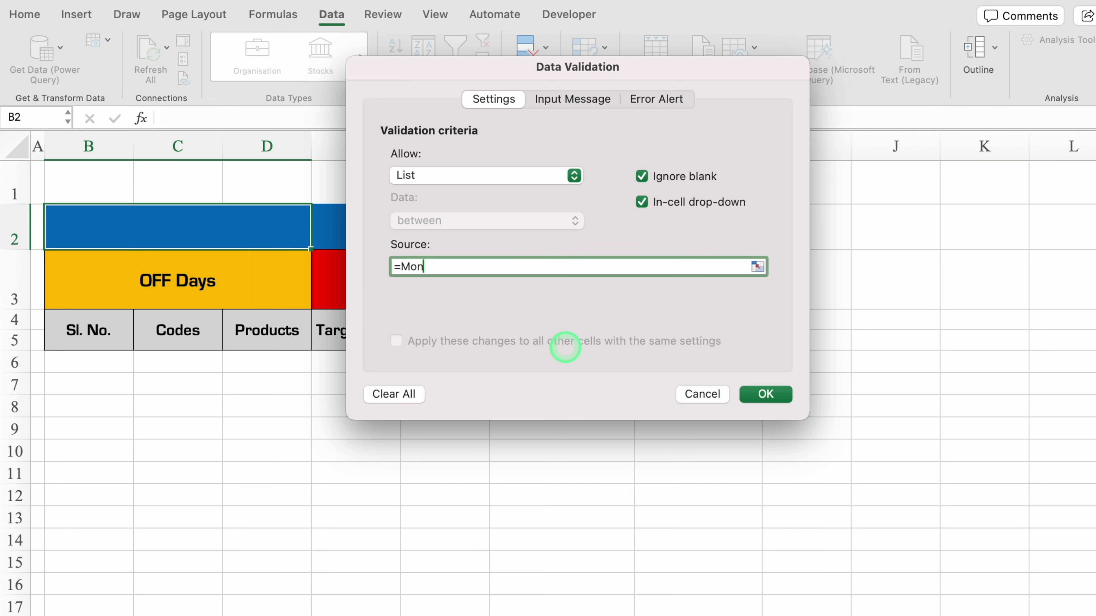
type("ths")
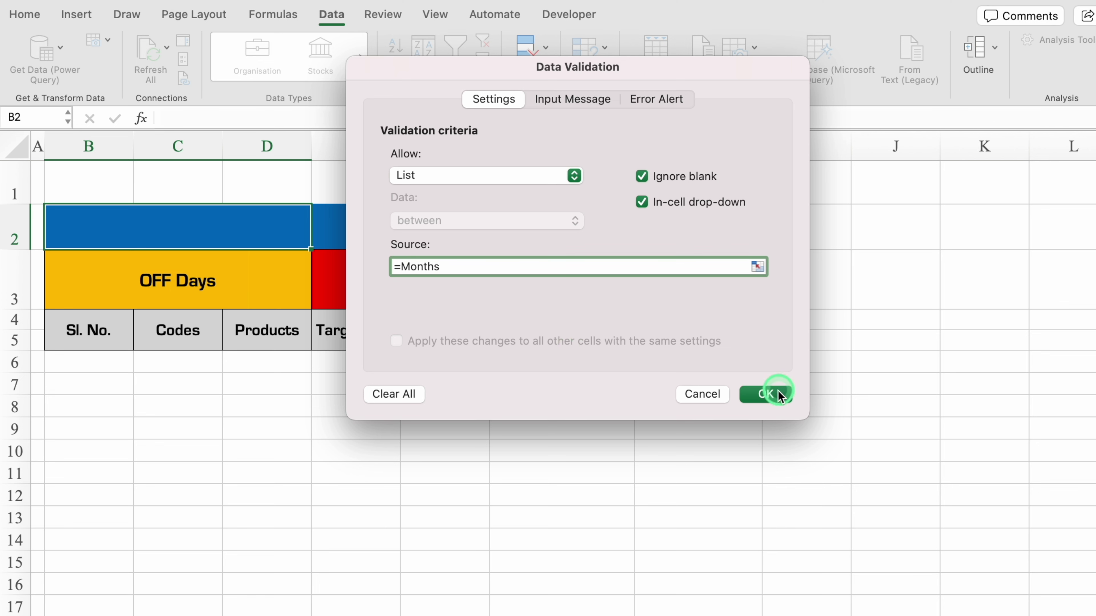
left_click(766, 394)
left_click(319, 240)
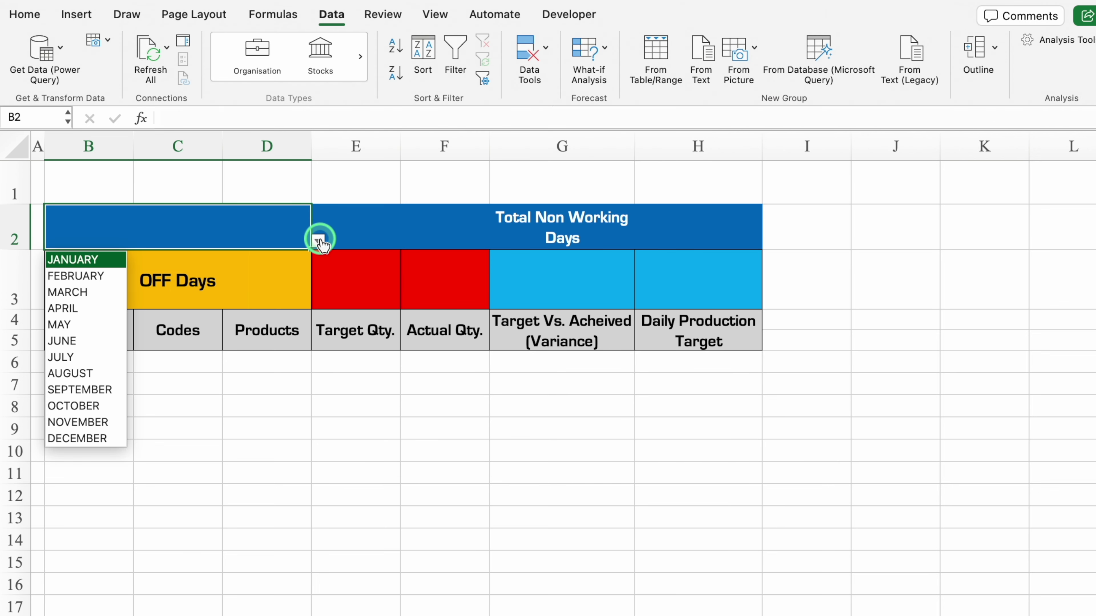
left_click(76, 262)
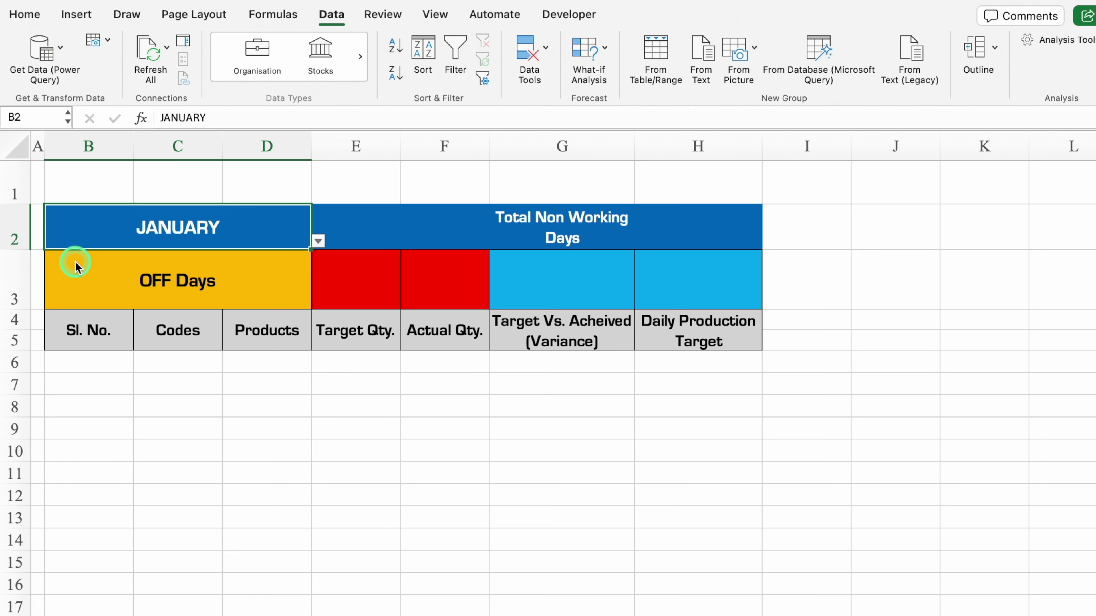
Give E2:F2 a Years list validation and choose 2024
left_click(391, 239)
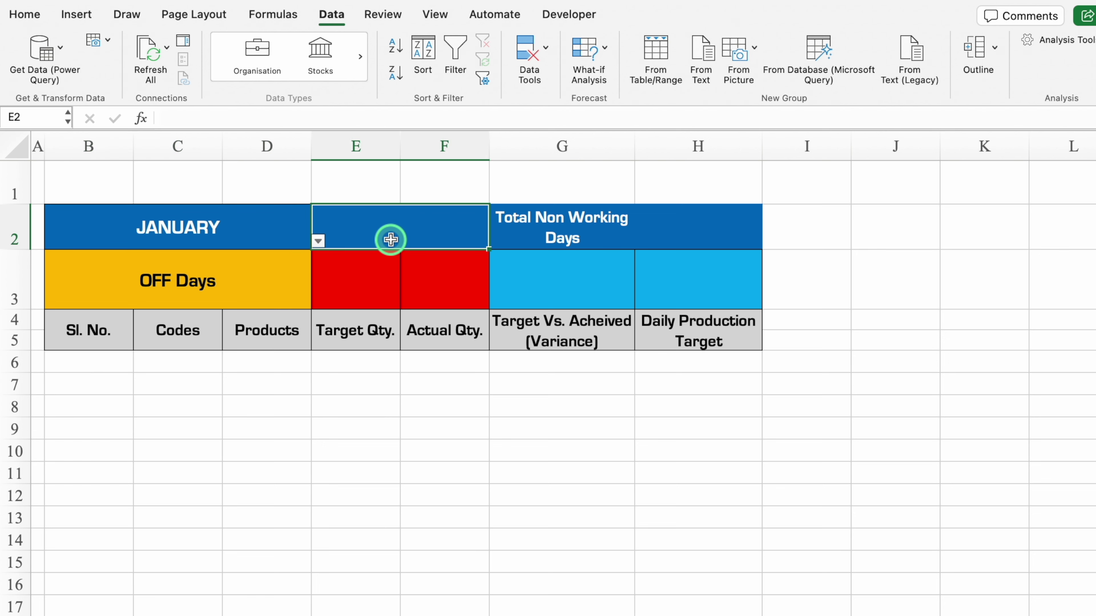
left_click(540, 46)
left_click(562, 98)
left_click(550, 176)
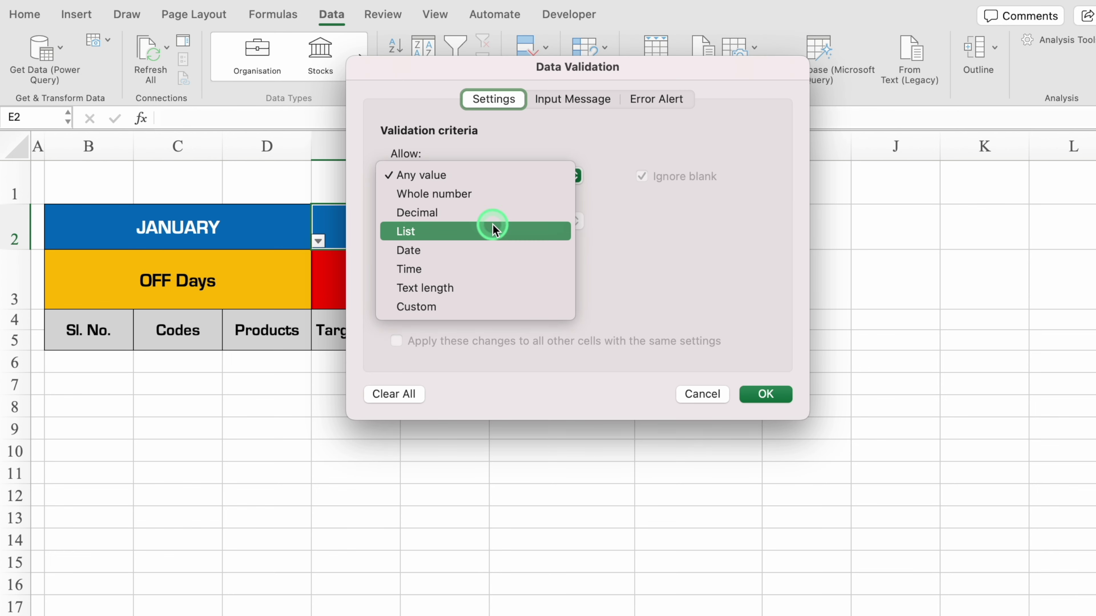
left_click(492, 230)
type("=Year")
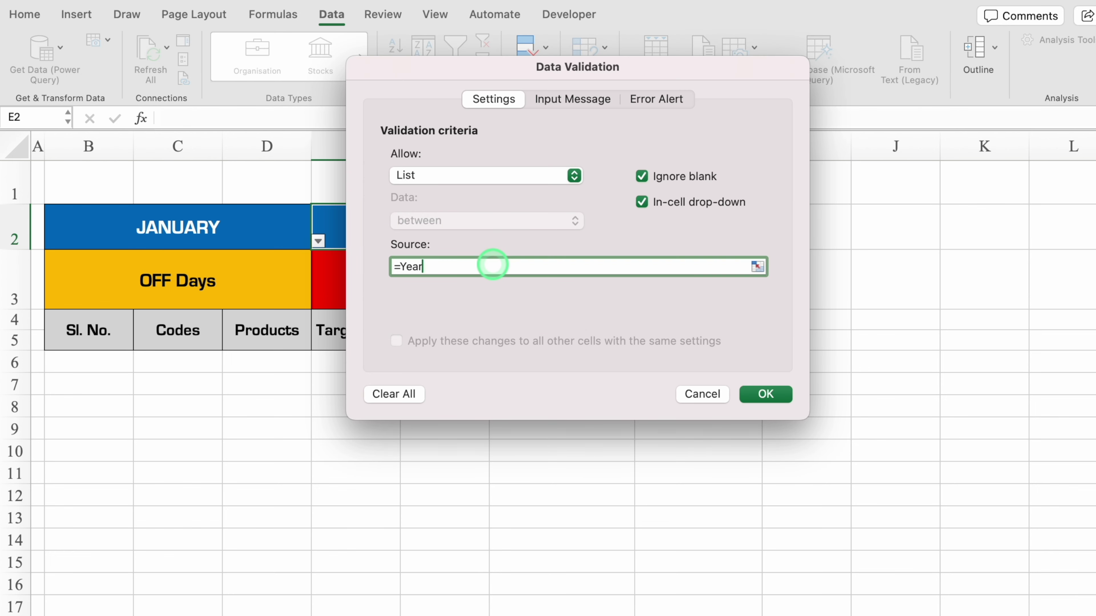
type("s")
left_click(765, 394)
left_click(496, 240)
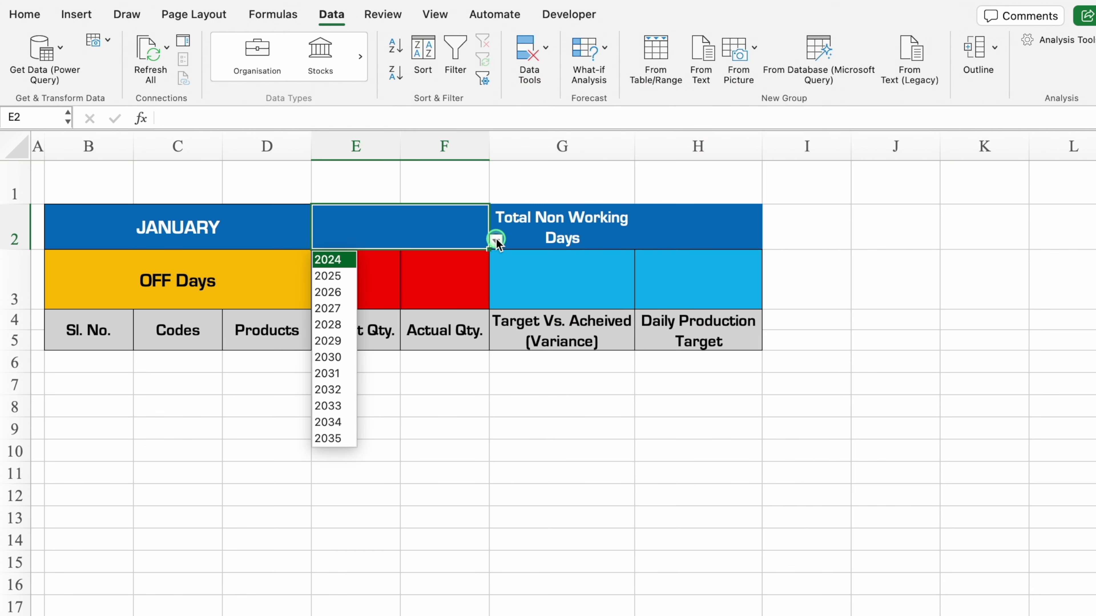
left_click(339, 260)
Add a weekday (Days) list validation to E3:F3
left_click(350, 286)
left_click_drag(351, 286, 416, 286)
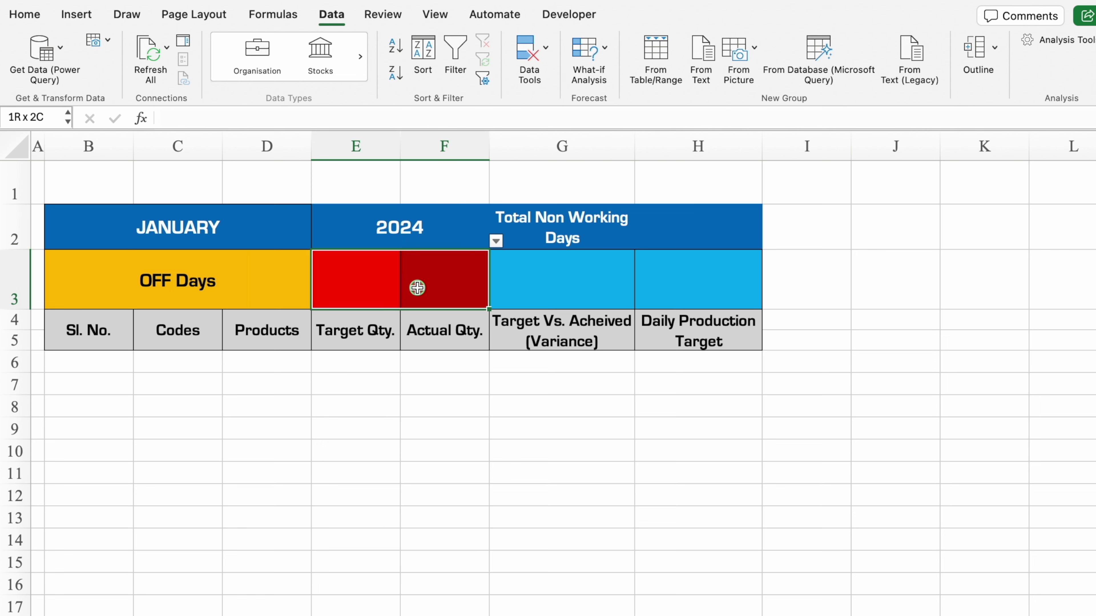
left_click(528, 56)
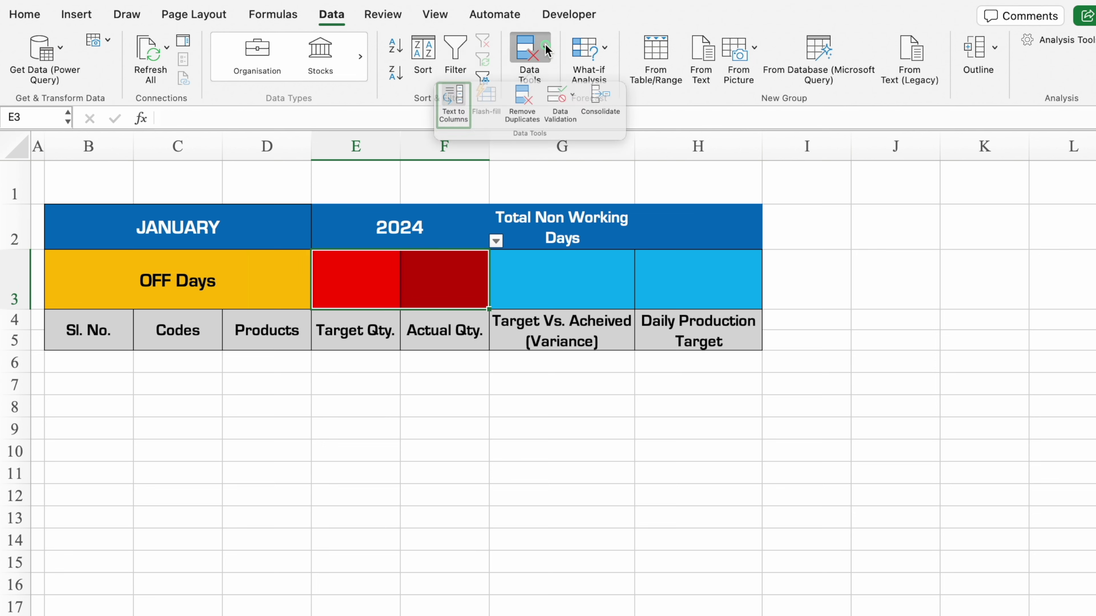
left_click(565, 100)
left_click(571, 175)
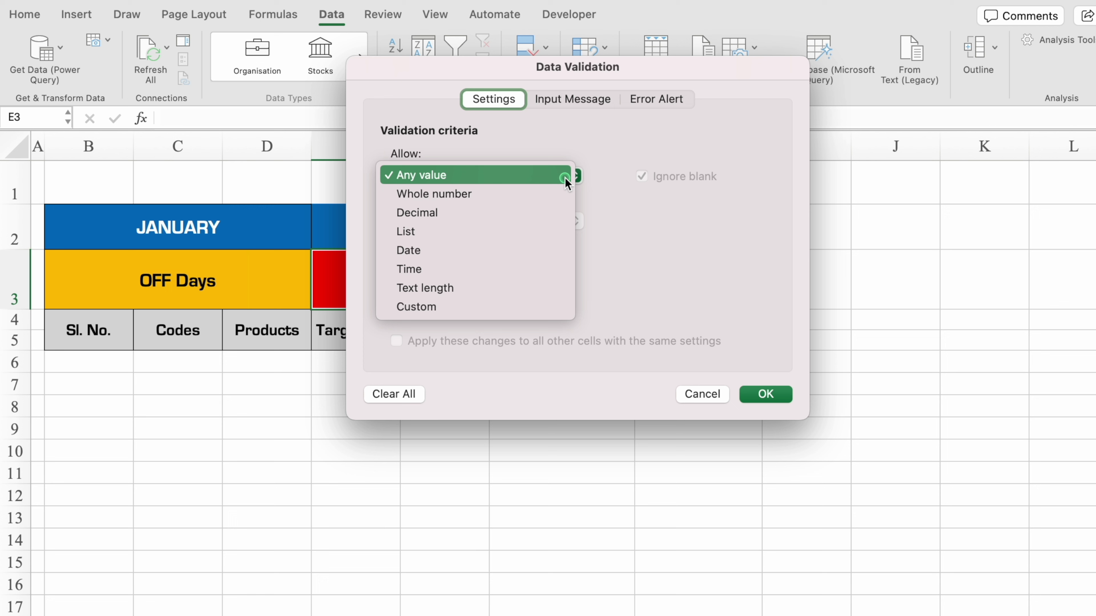
left_click(473, 233)
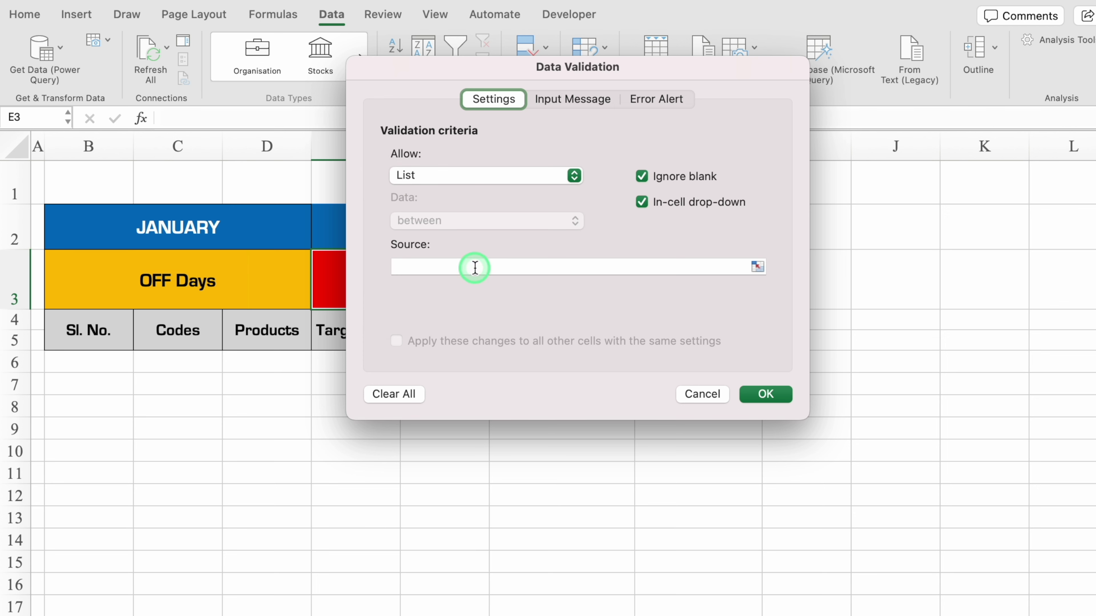
left_click(474, 267)
type("=Days")
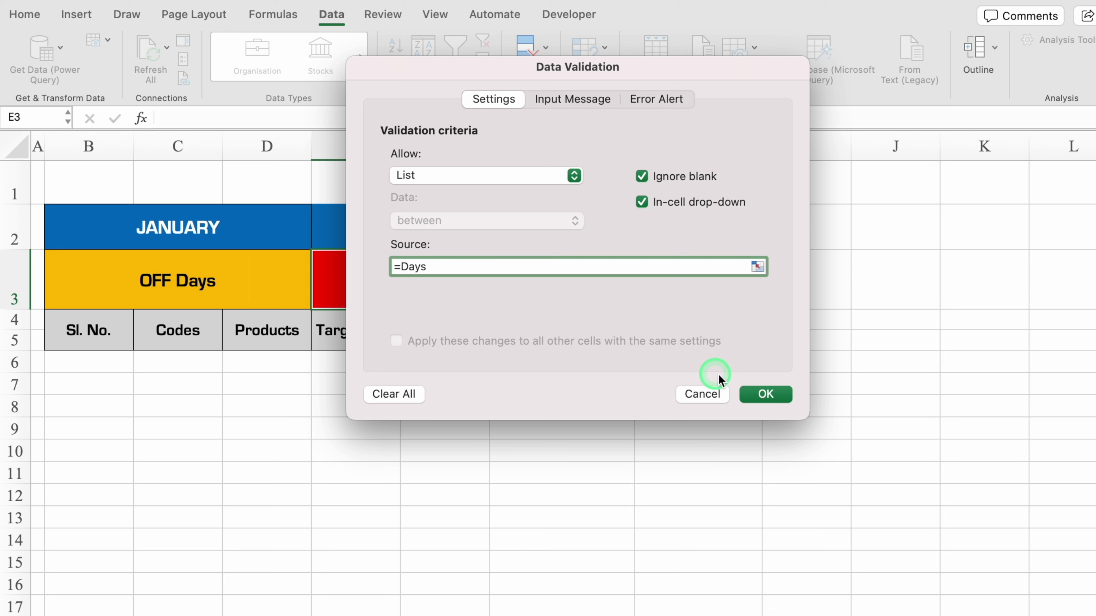
left_click(766, 394)
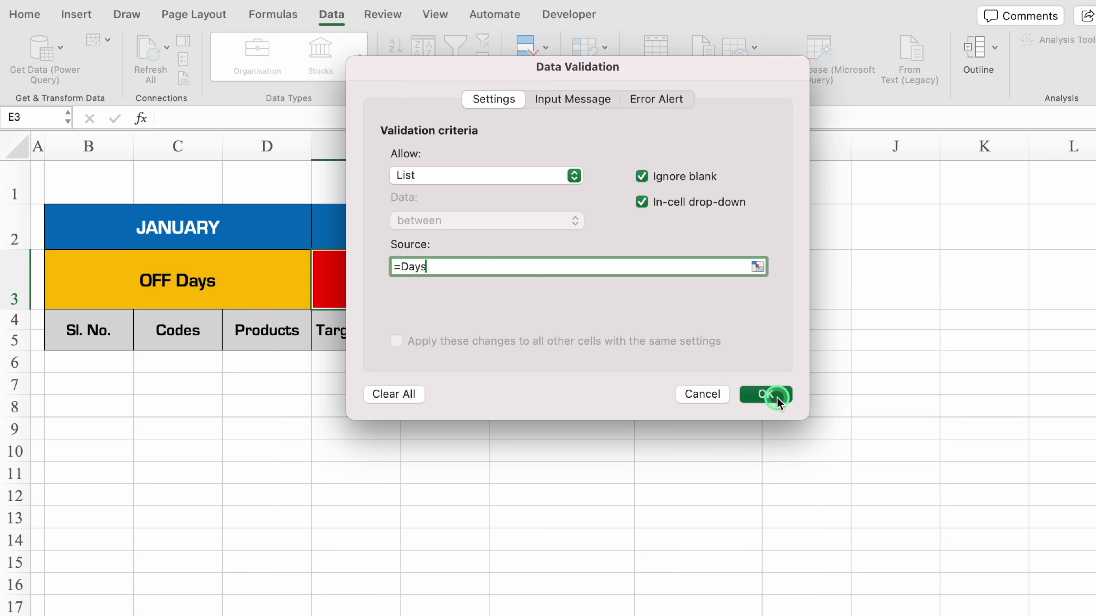
Set both E3 and F3 to None and centre them
left_click(408, 302)
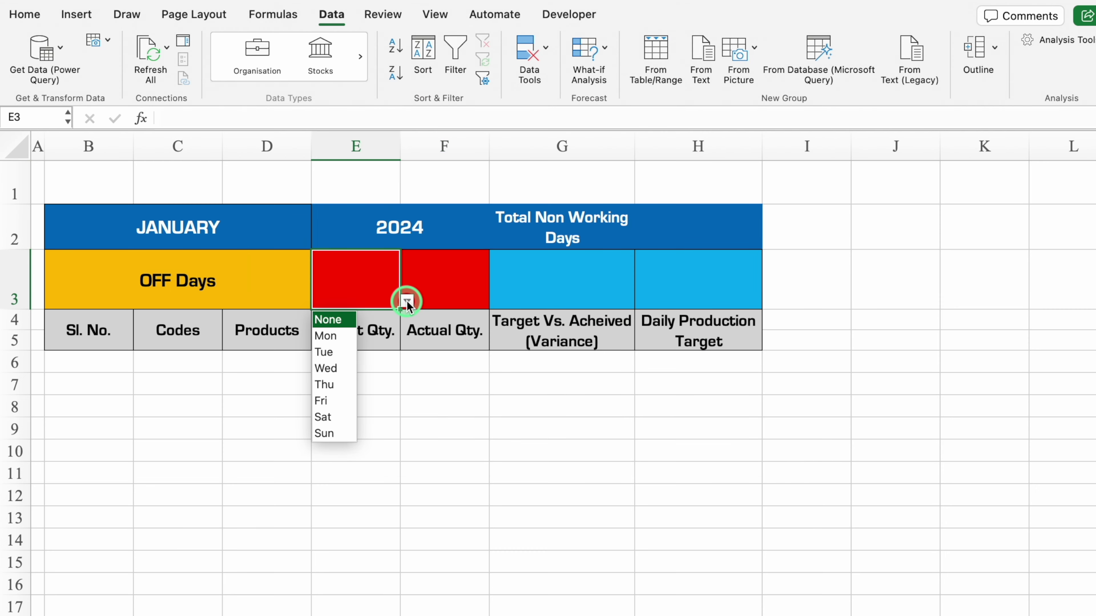
left_click(332, 319)
left_click(450, 293)
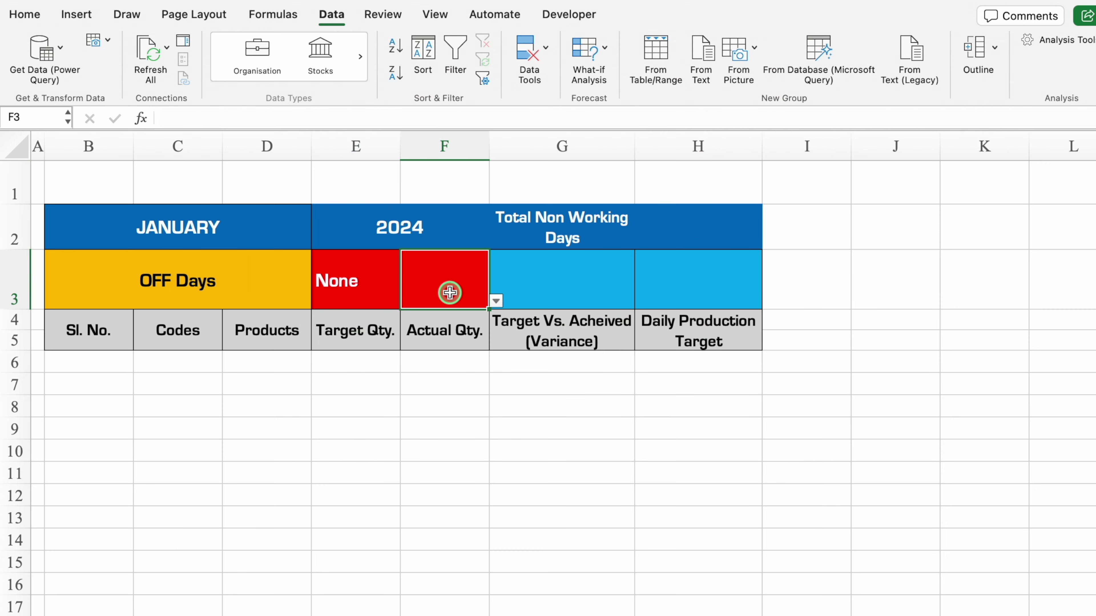
left_click(497, 300)
left_click(419, 318)
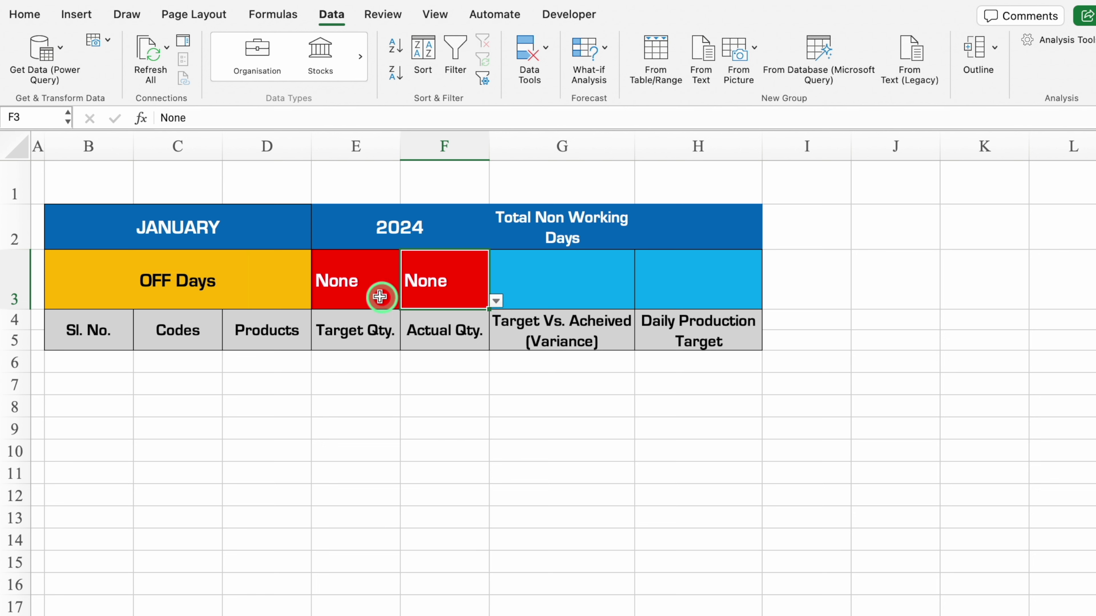
left_click_drag(388, 302, 424, 279)
left_click(24, 15)
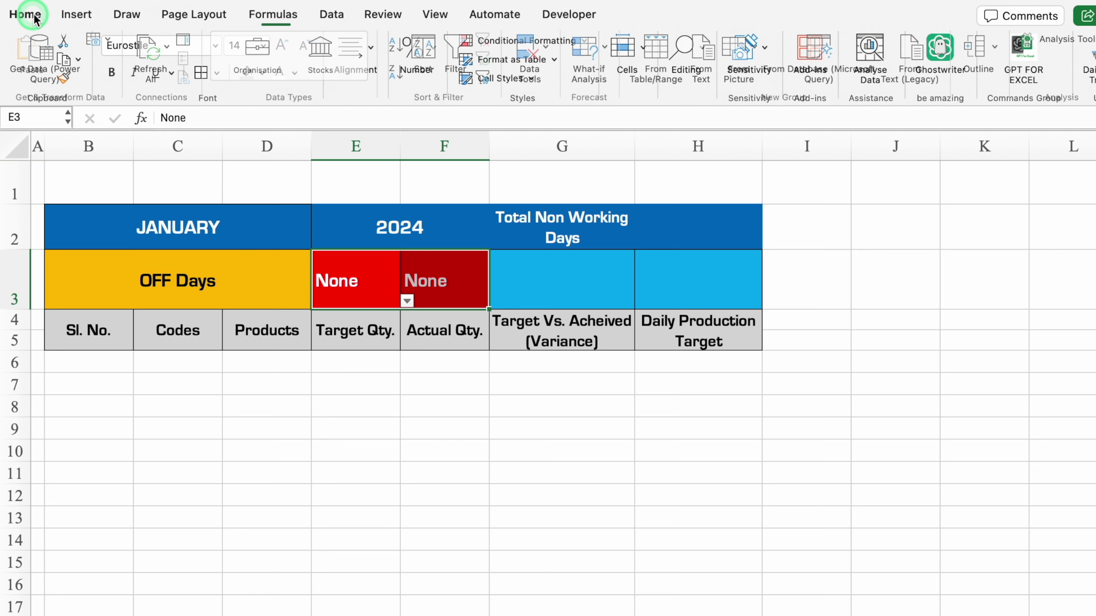
left_click(348, 43)
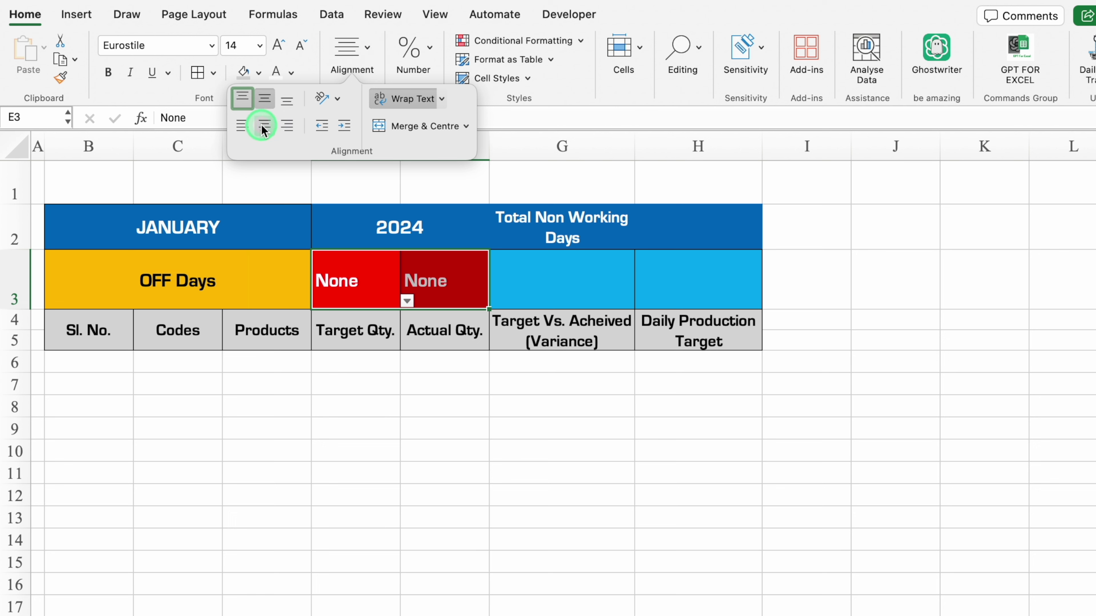
left_click(263, 126)
left_click(406, 392)
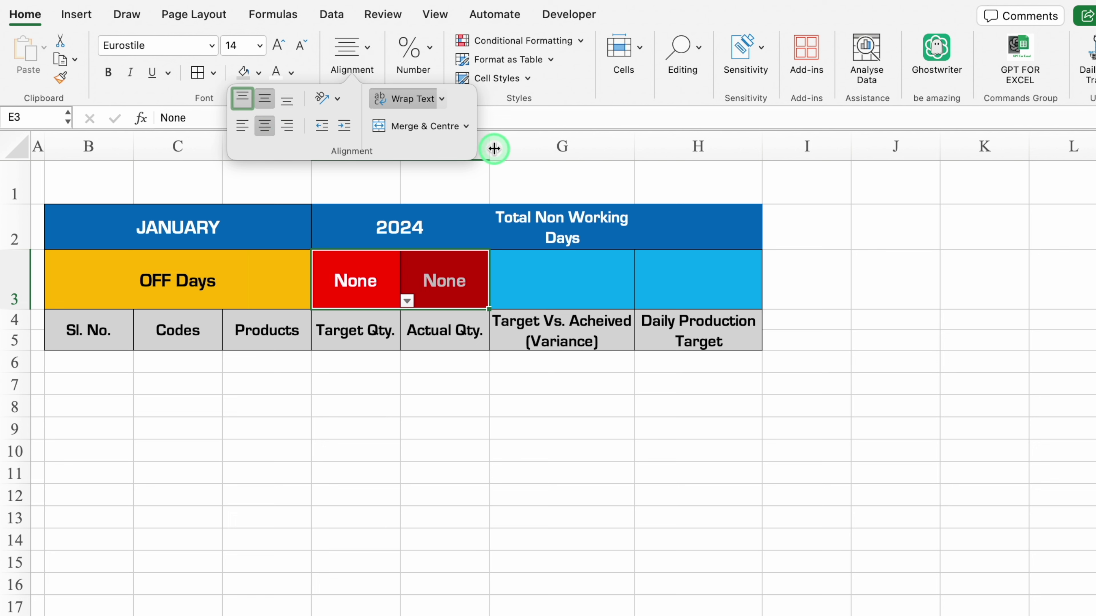
left_click(505, 42)
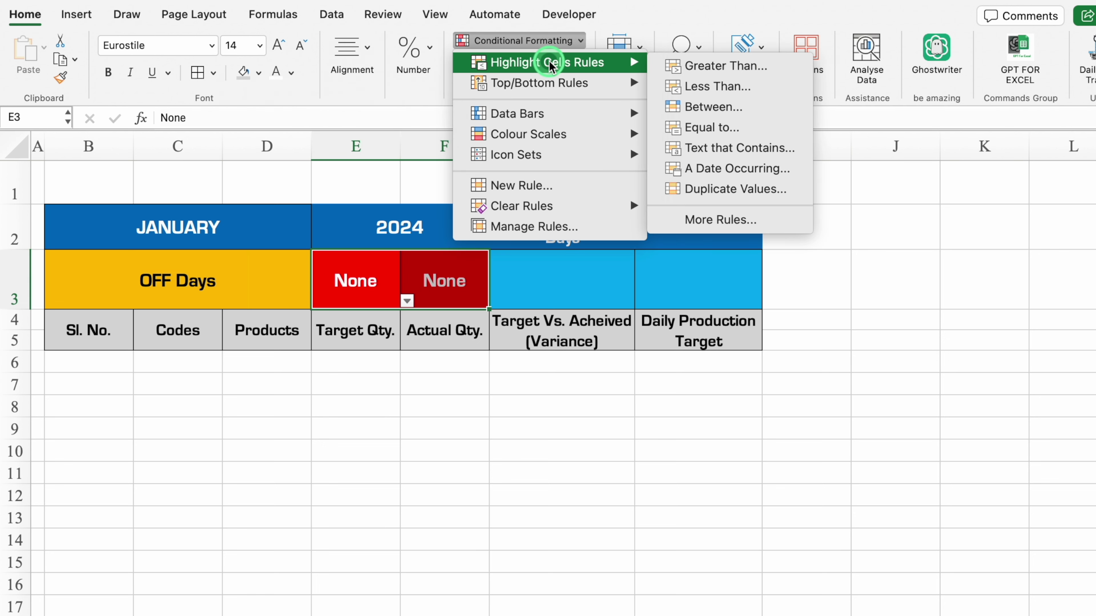
Add an Equal To 'None' highlight rule with custom navy fill and navy font
left_click(707, 127)
left_click(687, 213)
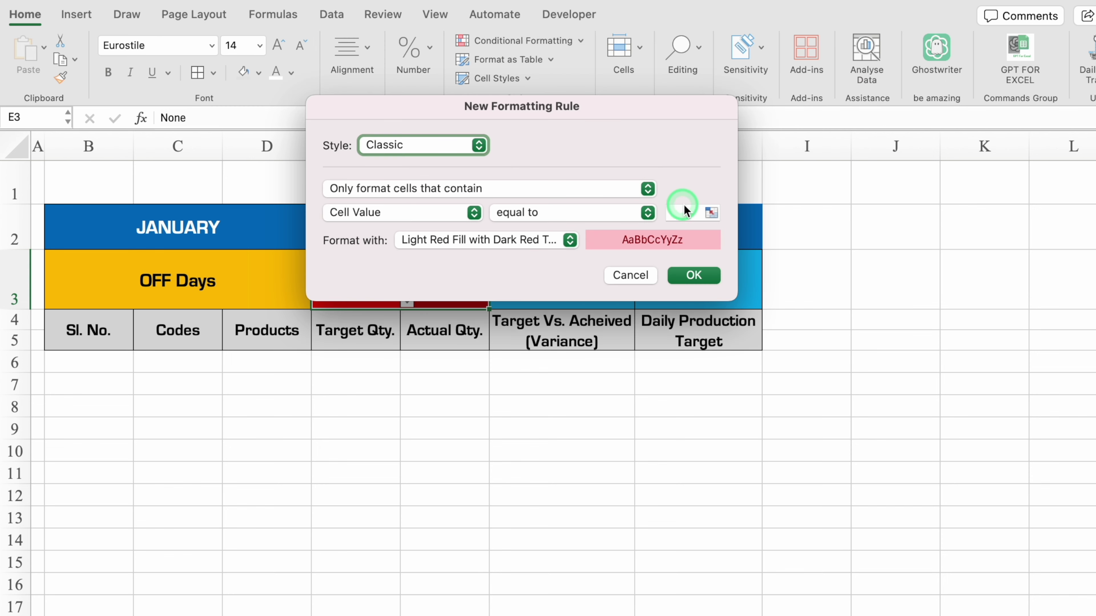
left_click(778, 340)
type("None")
left_click(570, 240)
left_click(473, 353)
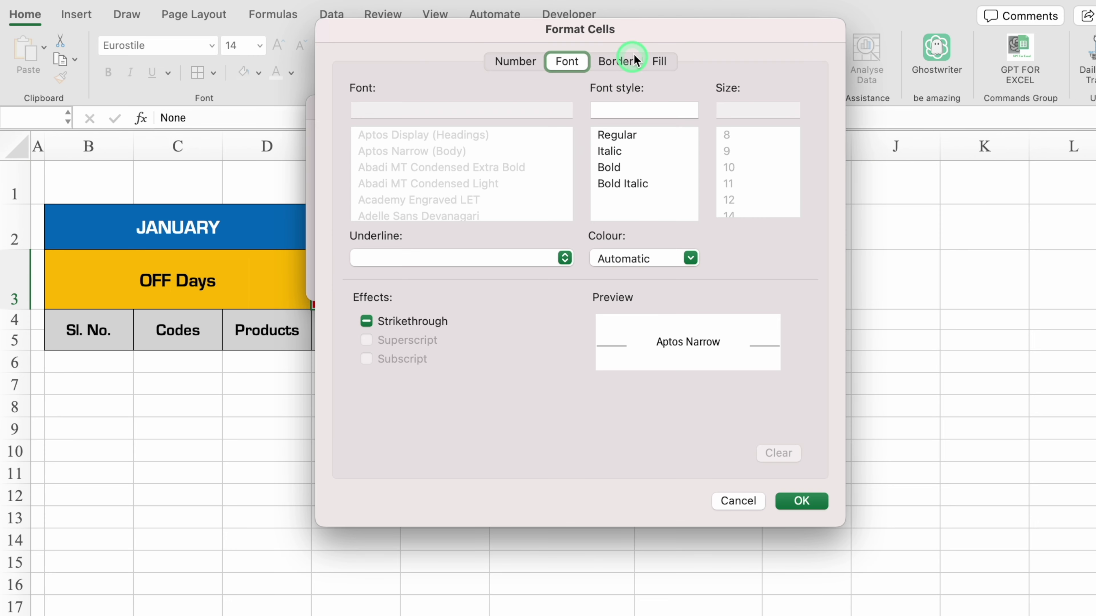
left_click(659, 61)
left_click(527, 125)
left_click(487, 319)
left_click(577, 63)
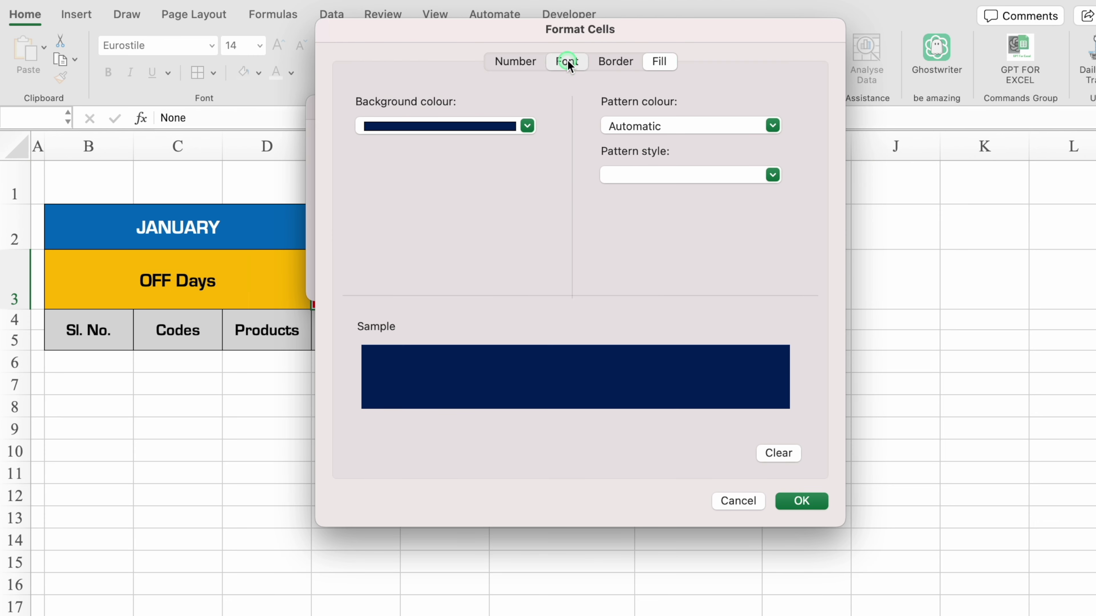
left_click(690, 258)
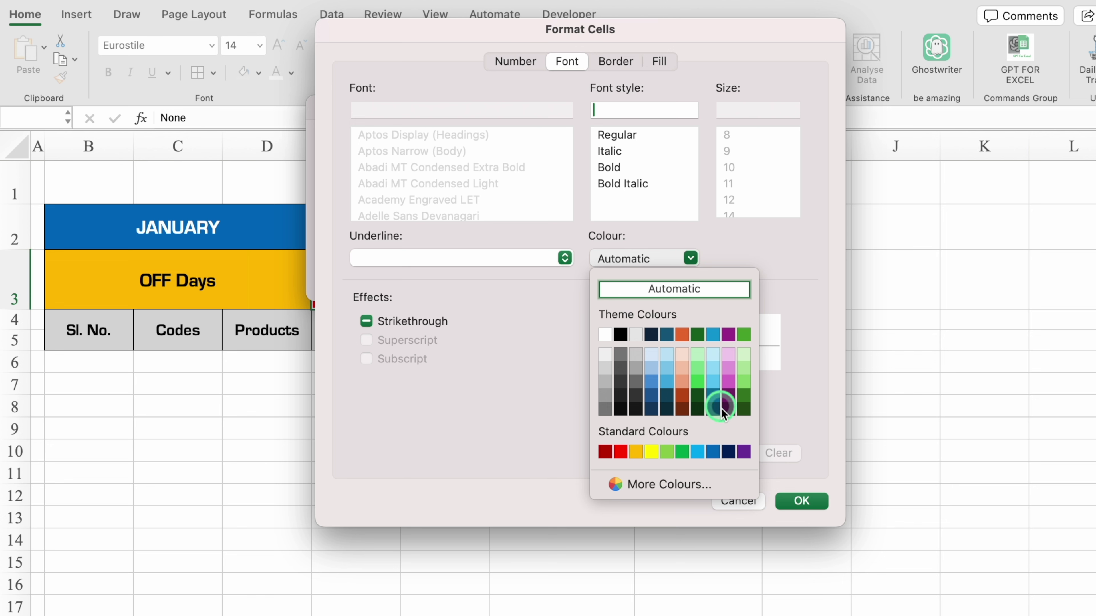
left_click(726, 454)
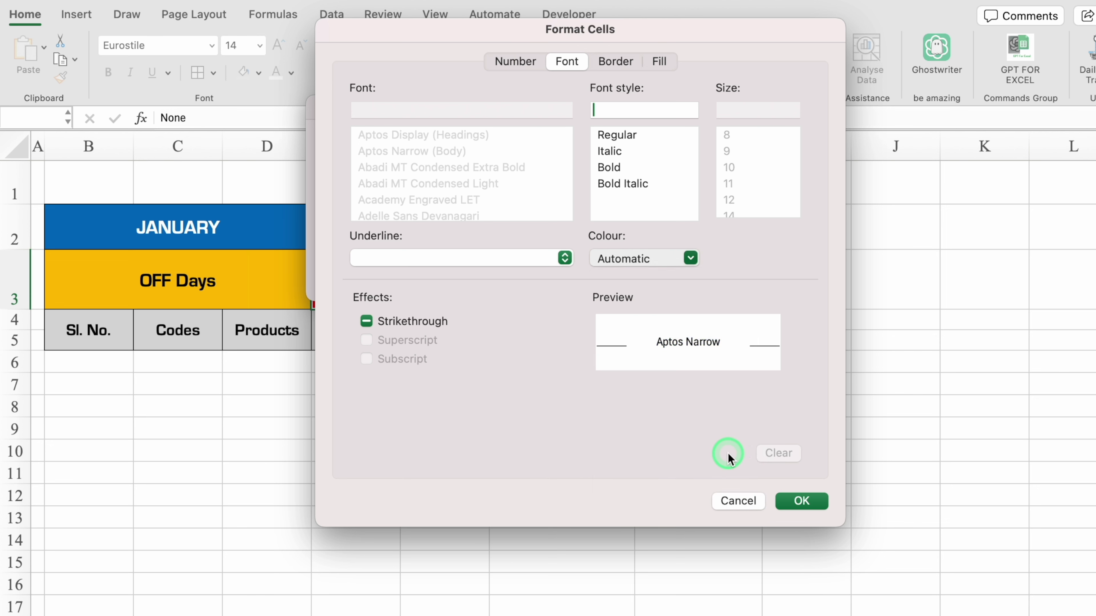
left_click(802, 500)
left_click(695, 274)
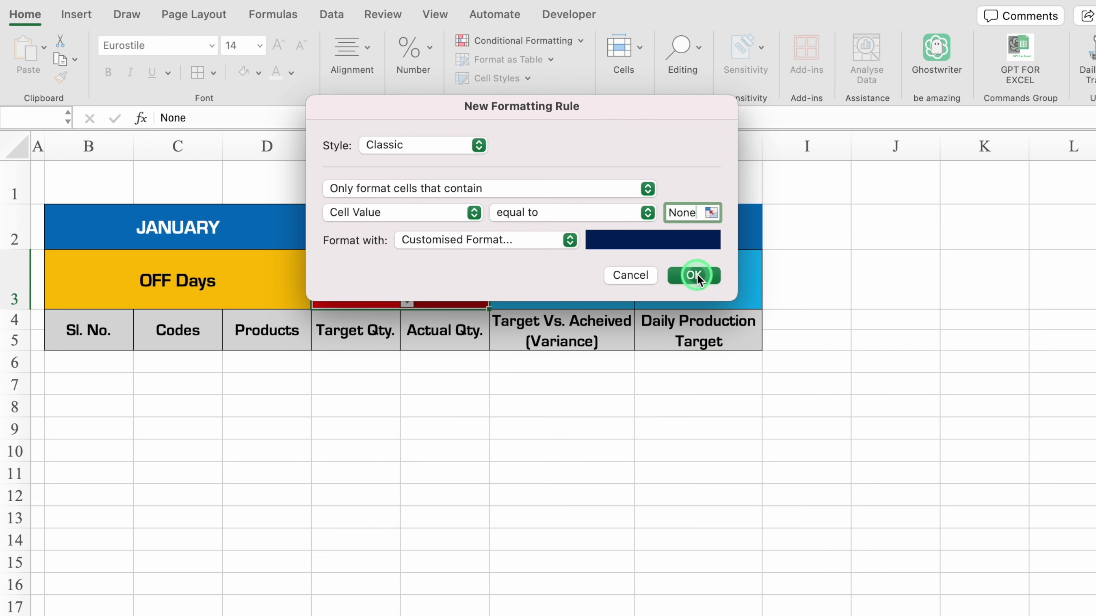
Choose Sat in E3 and Sun in F3 from the weekday lists
left_click(398, 297)
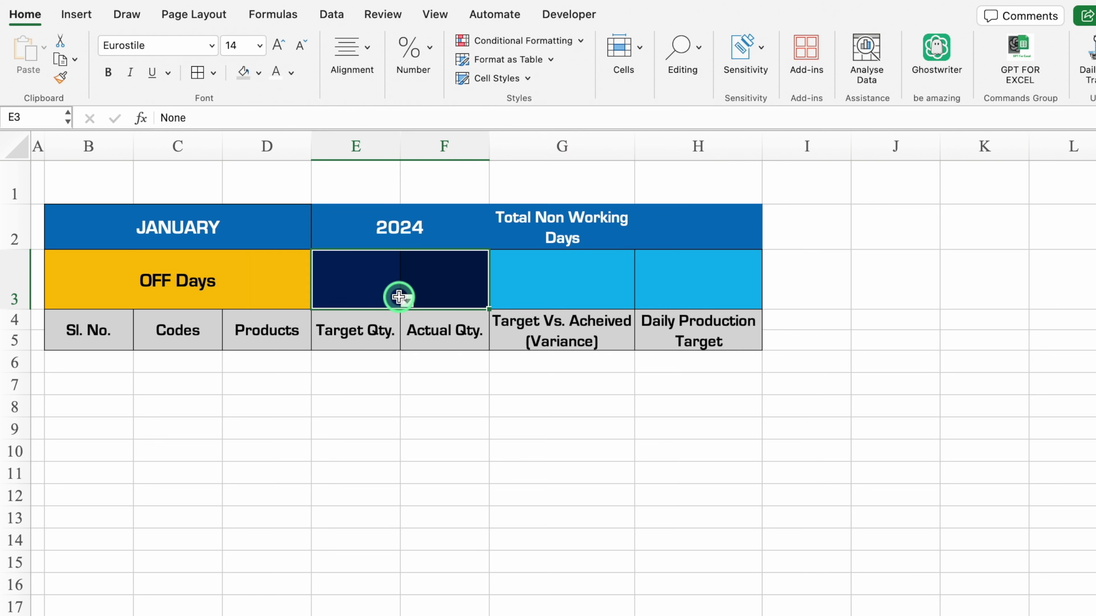
left_click(370, 285)
left_click(407, 301)
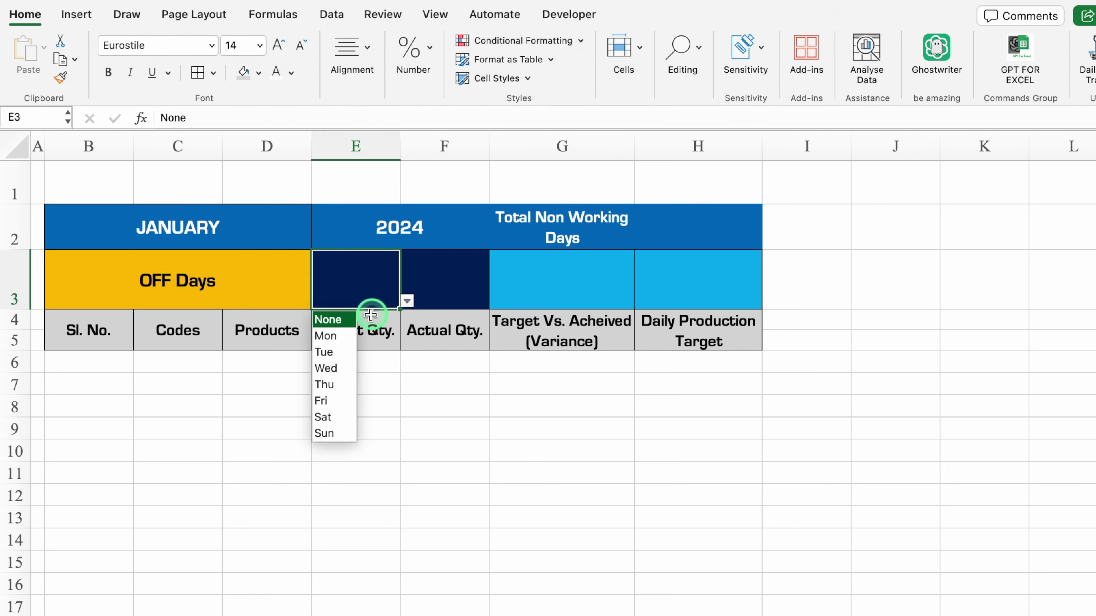
left_click(341, 418)
left_click(436, 288)
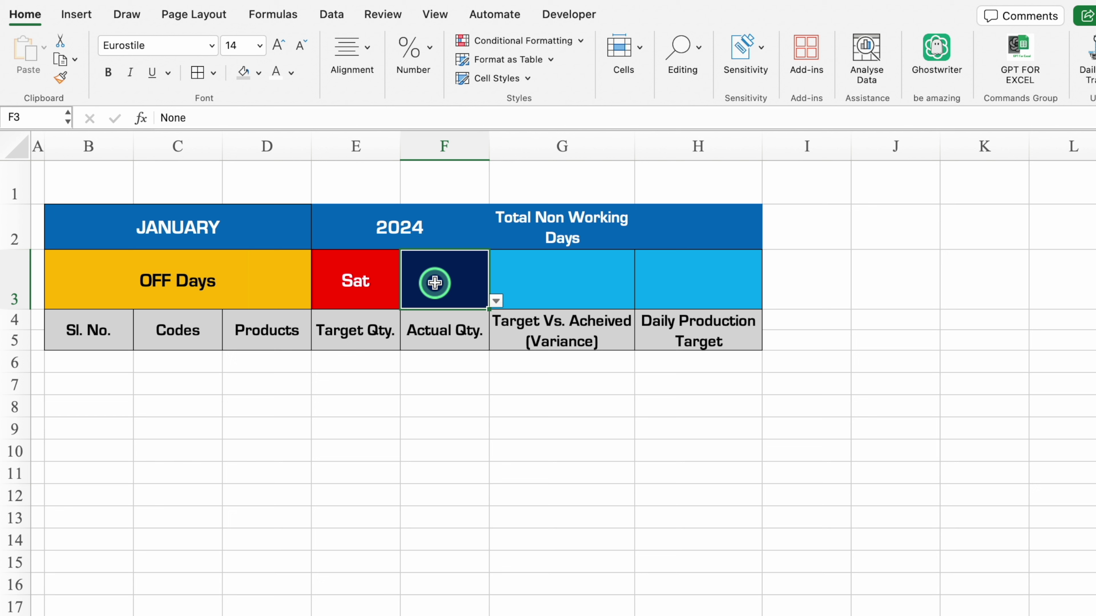
left_click(500, 301)
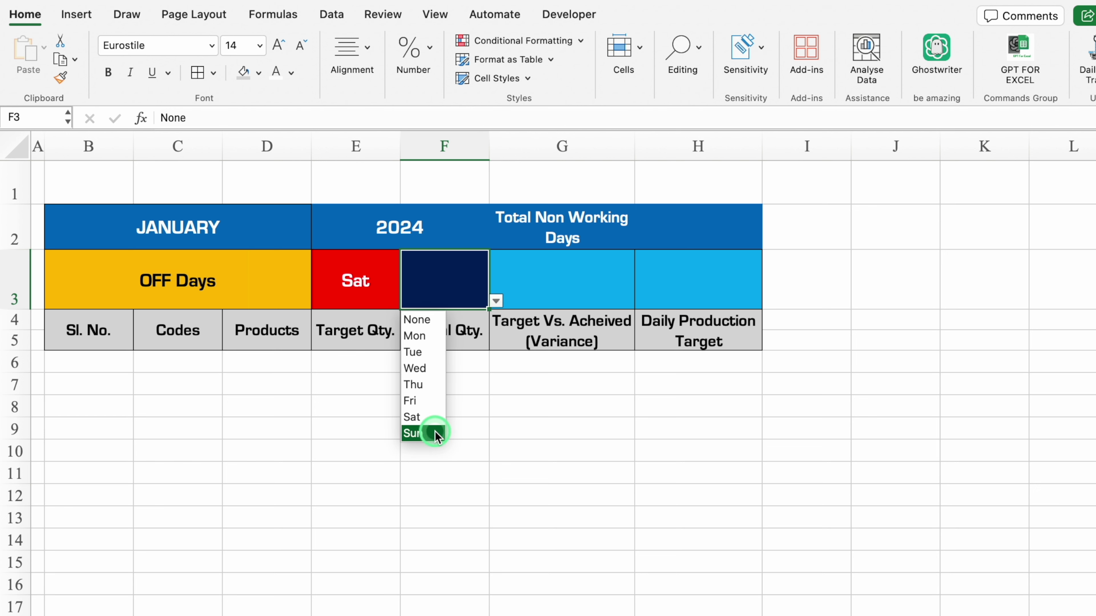
left_click(435, 432)
left_click(89, 362)
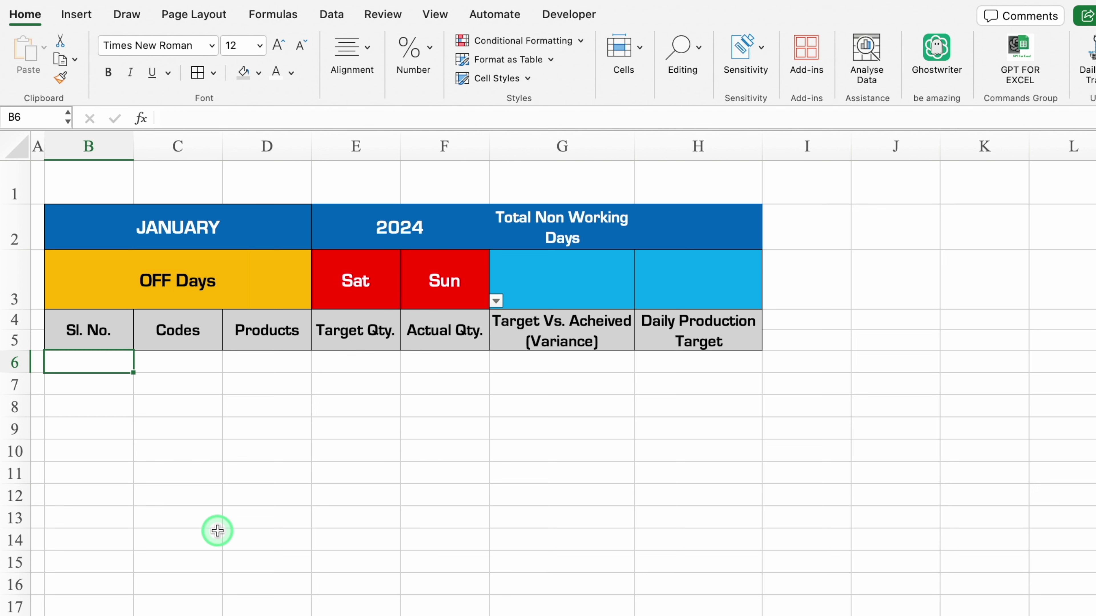
type("1")
Fill B6:B15 with the serial numbers 1 to 10 as an increasing series
key("Return")
left_click(106, 365)
left_click_drag(133, 372, 130, 608)
left_click(149, 613)
left_click(171, 548)
left_click_drag(90, 585, 113, 610)
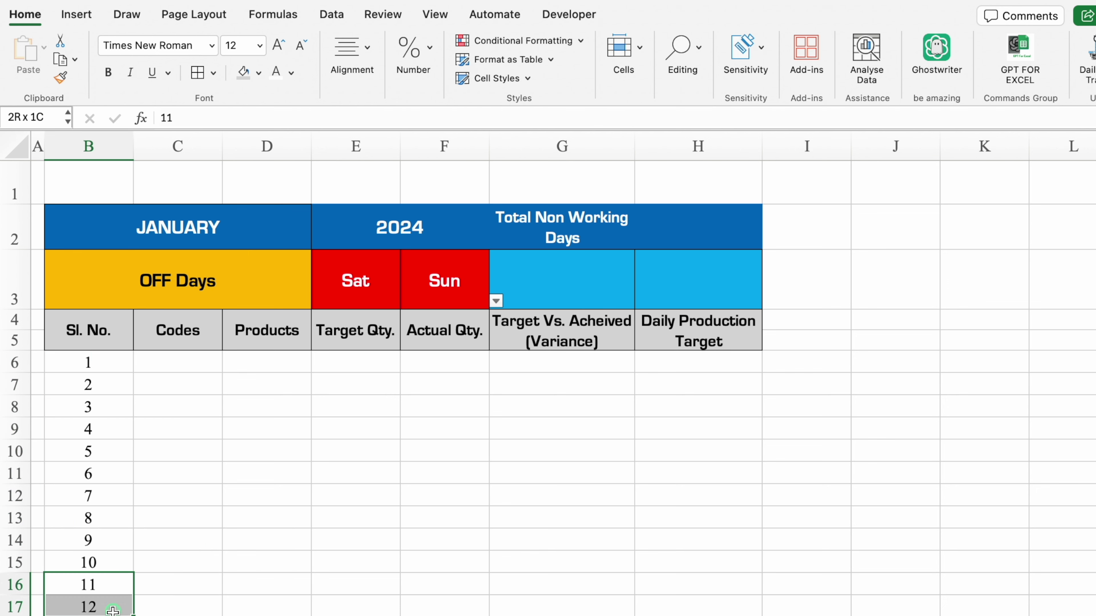
Link C6 to Settings!J3, fill codes P101–P110 down to C15, and widen column D
left_click(189, 365)
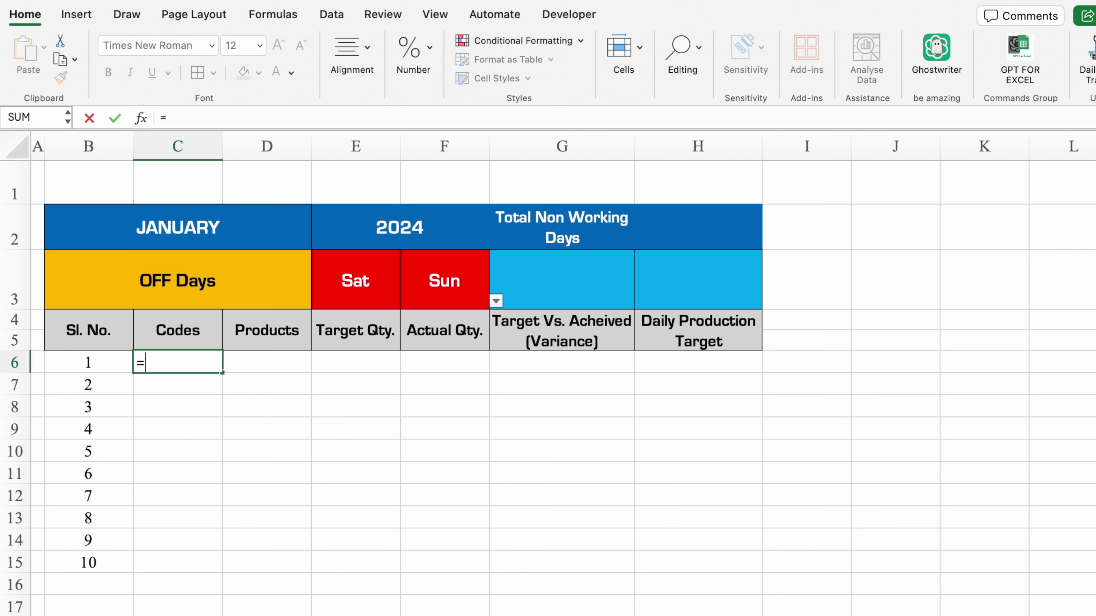
key("ctrl+Page_Down")
left_click(668, 210)
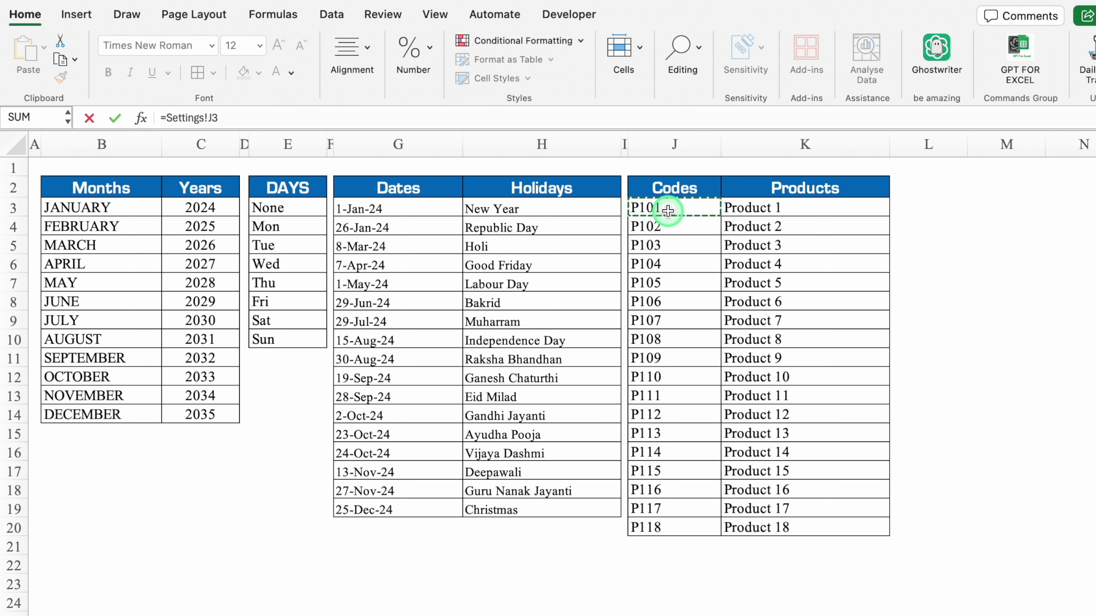
key("Return")
left_click(216, 367)
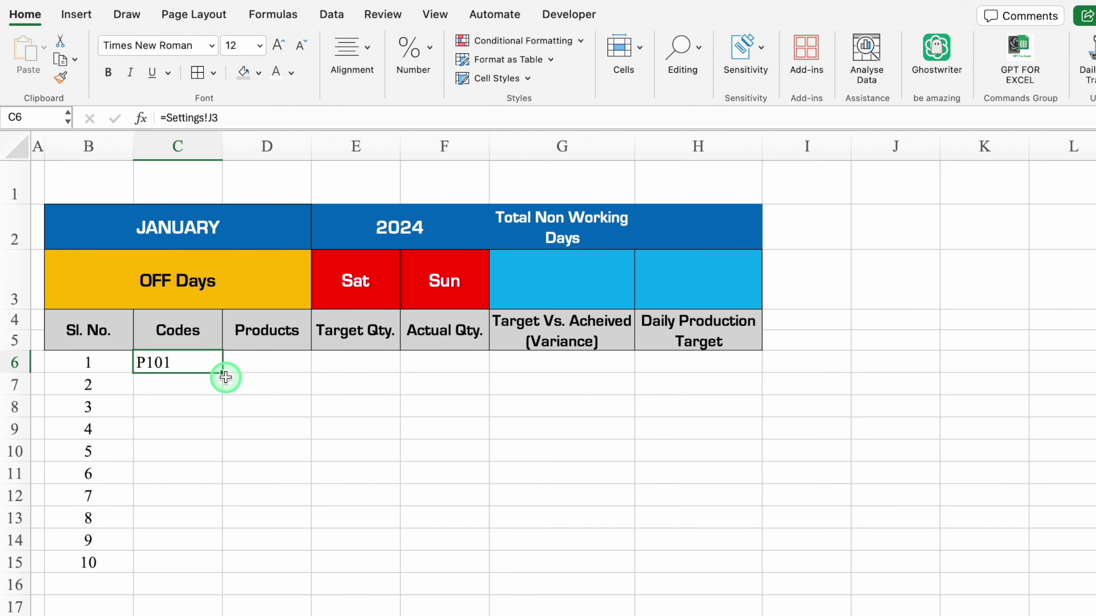
left_click_drag(222, 372, 212, 569)
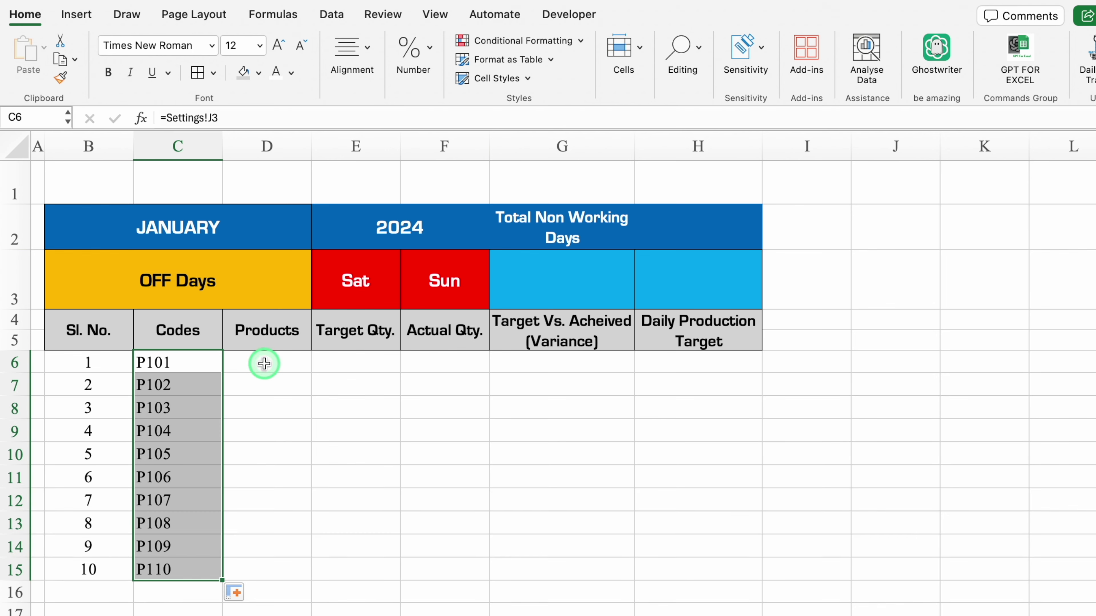
left_click(267, 361)
left_click_drag(311, 146, 377, 147)
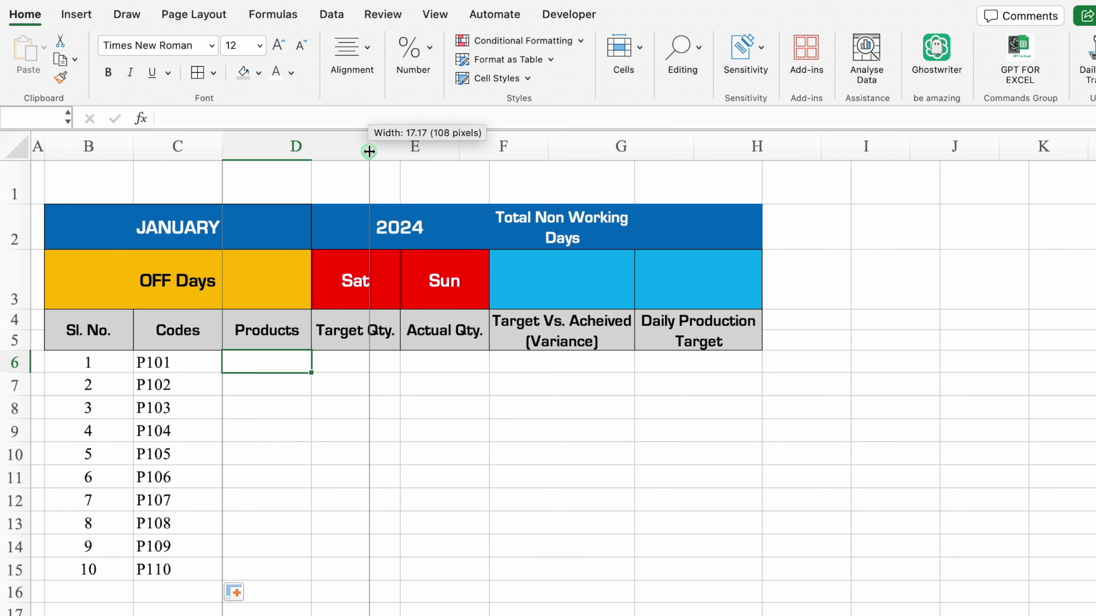
left_click(309, 368)
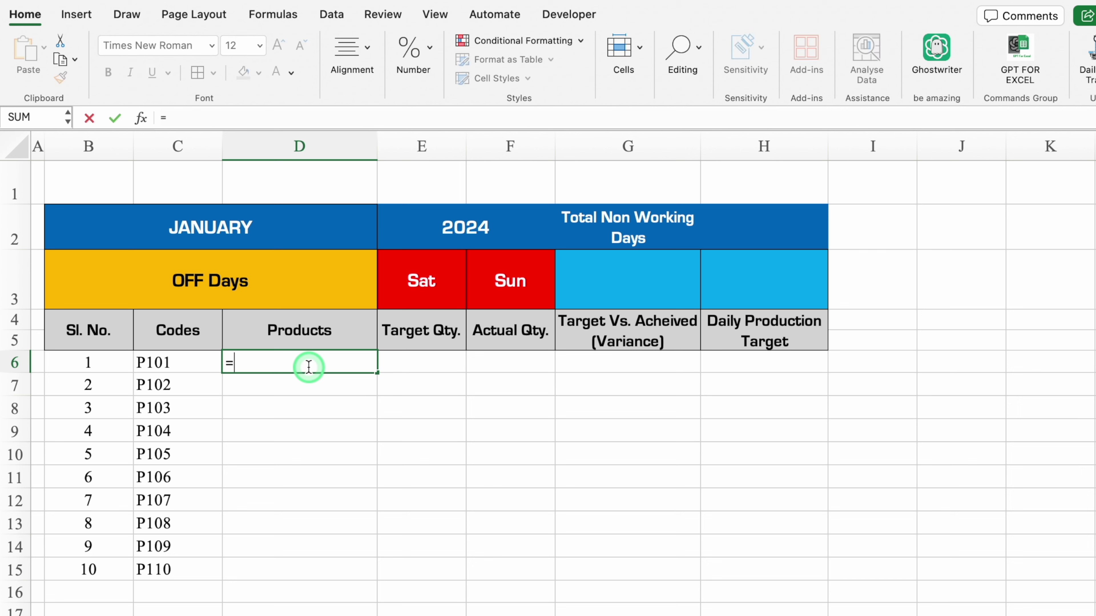
In D6, build VLOOKUP(C6,Settings!$J:$K,2,0) to look up the product name
type("vlo")
double_click(262, 401)
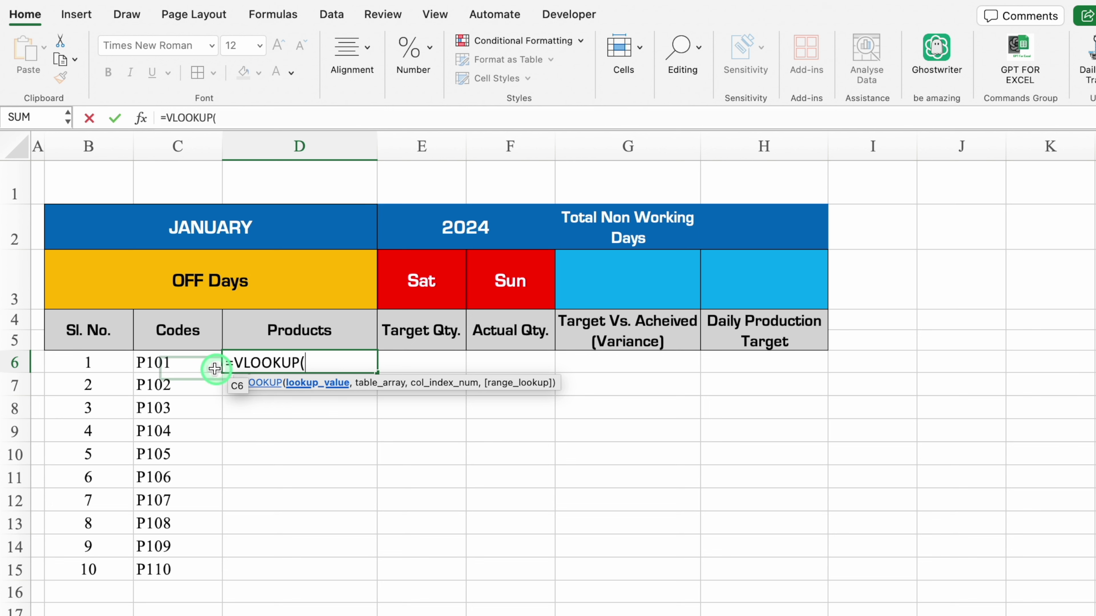
left_click(194, 363)
type(",")
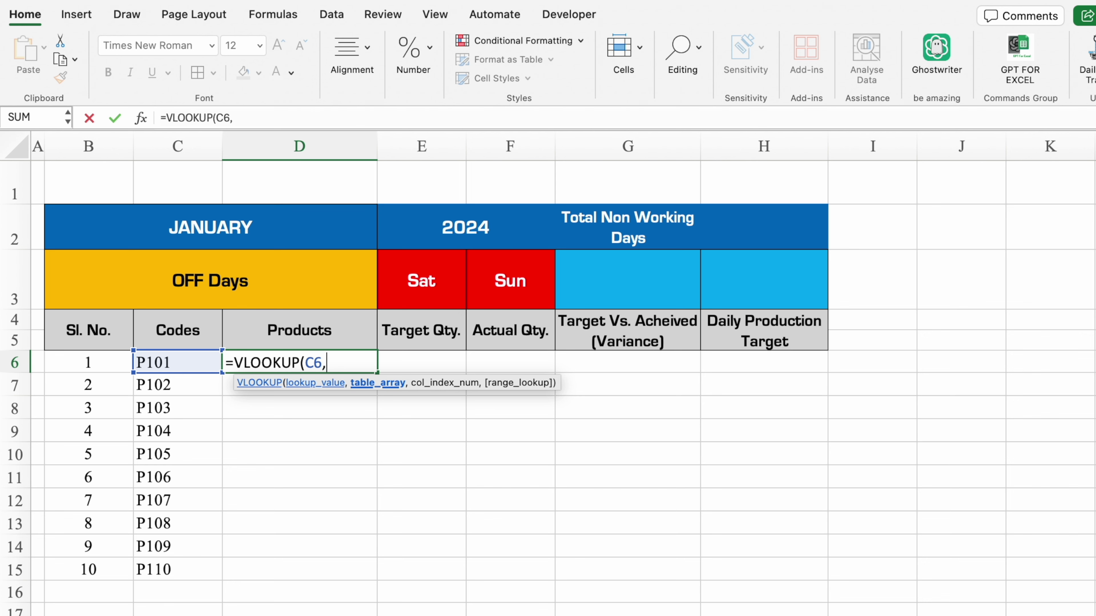
left_click(194, 613)
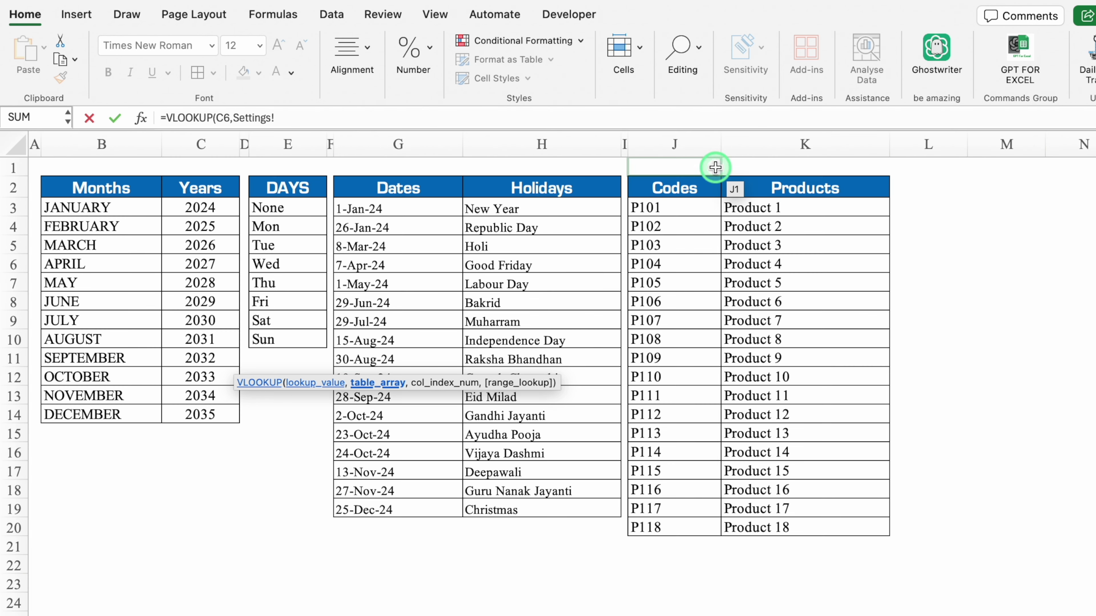
left_click_drag(689, 146, 796, 141)
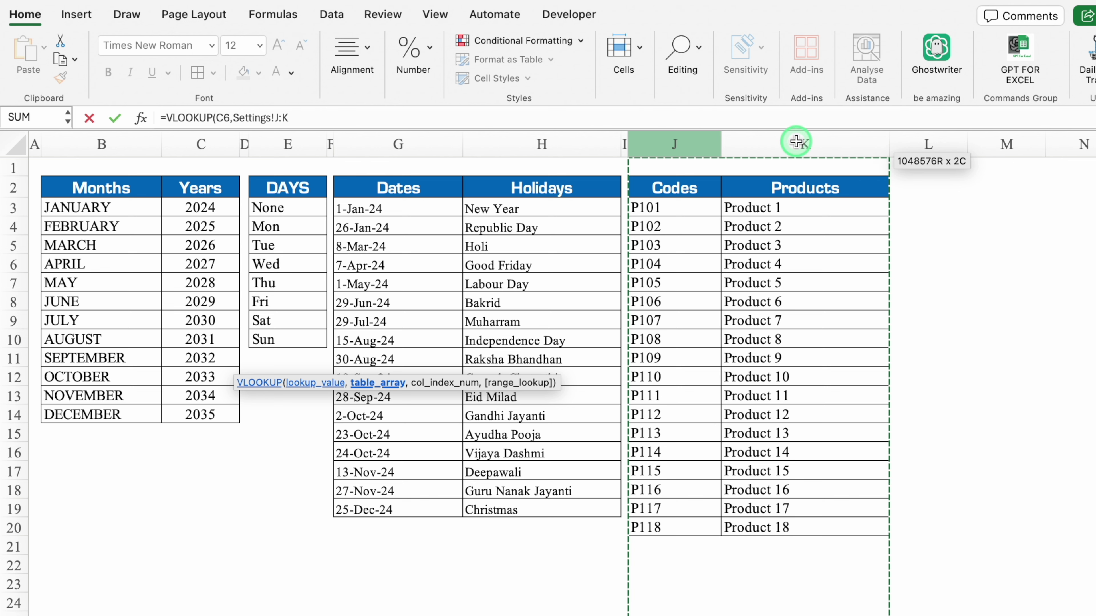
key("F4")
type("$K,")
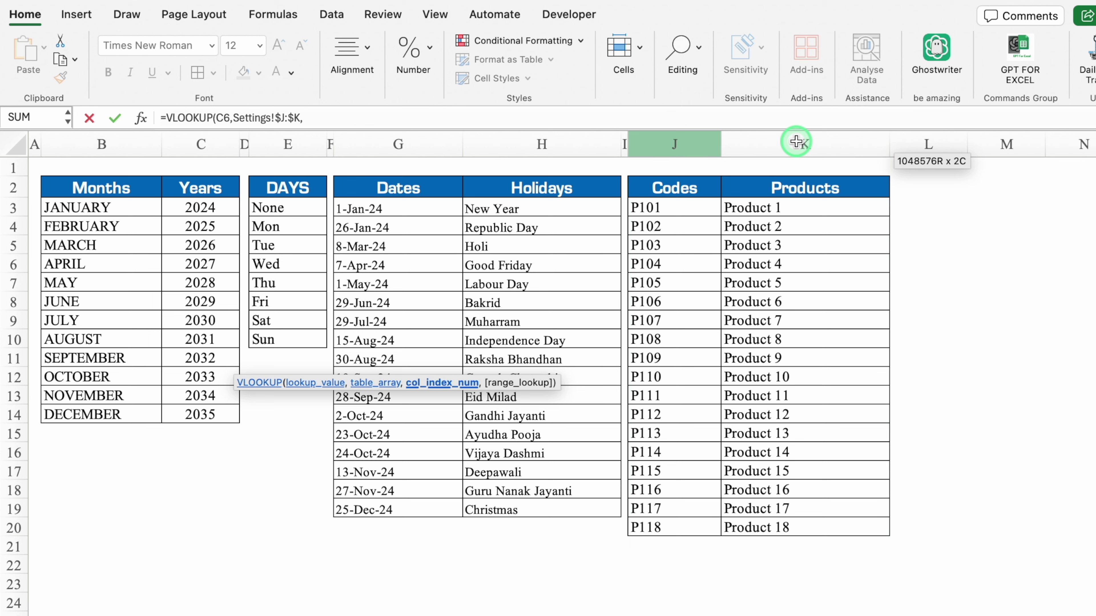
left_click(741, 197)
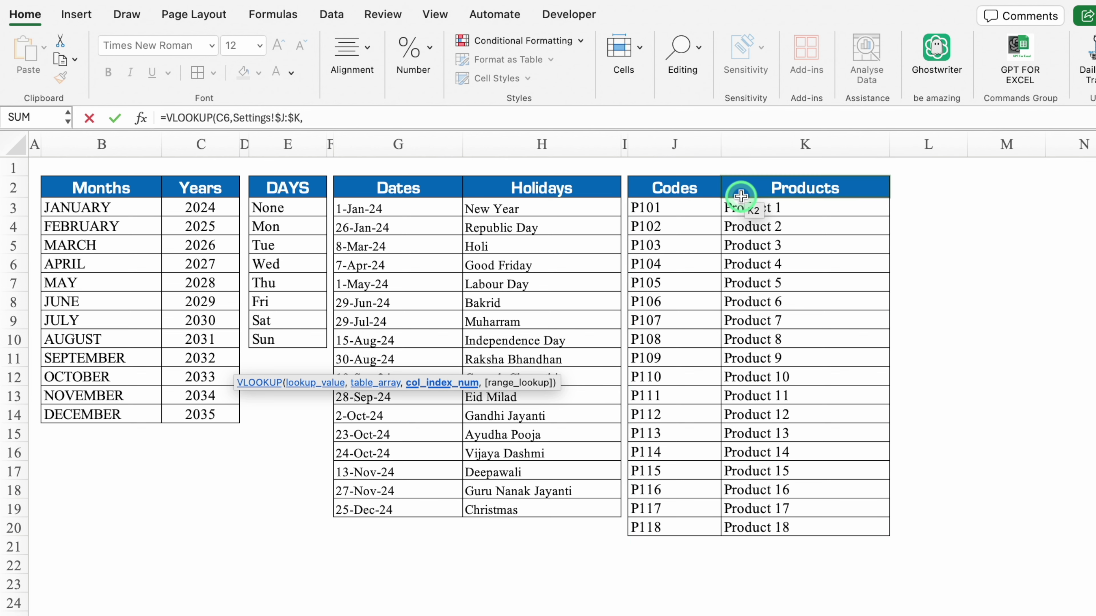
left_click(683, 138)
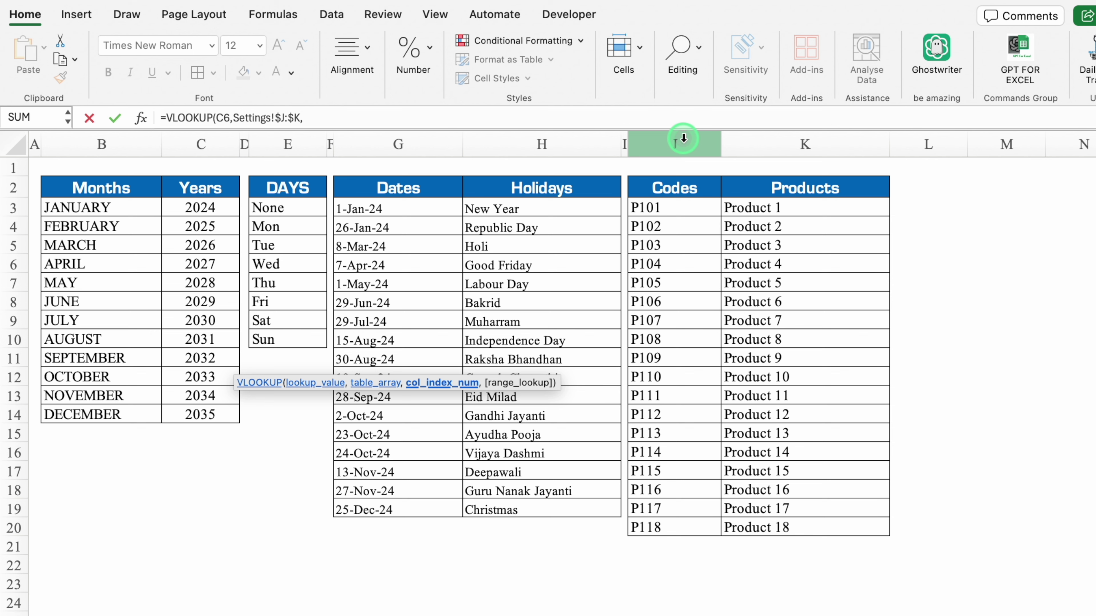
left_click(793, 141)
type("2")
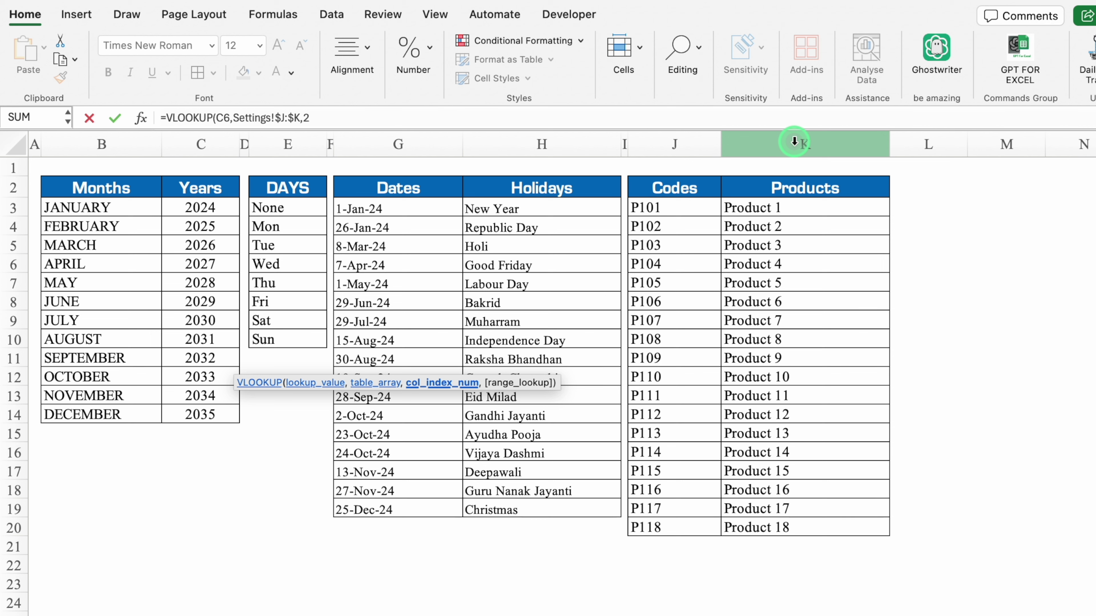
type(",0")
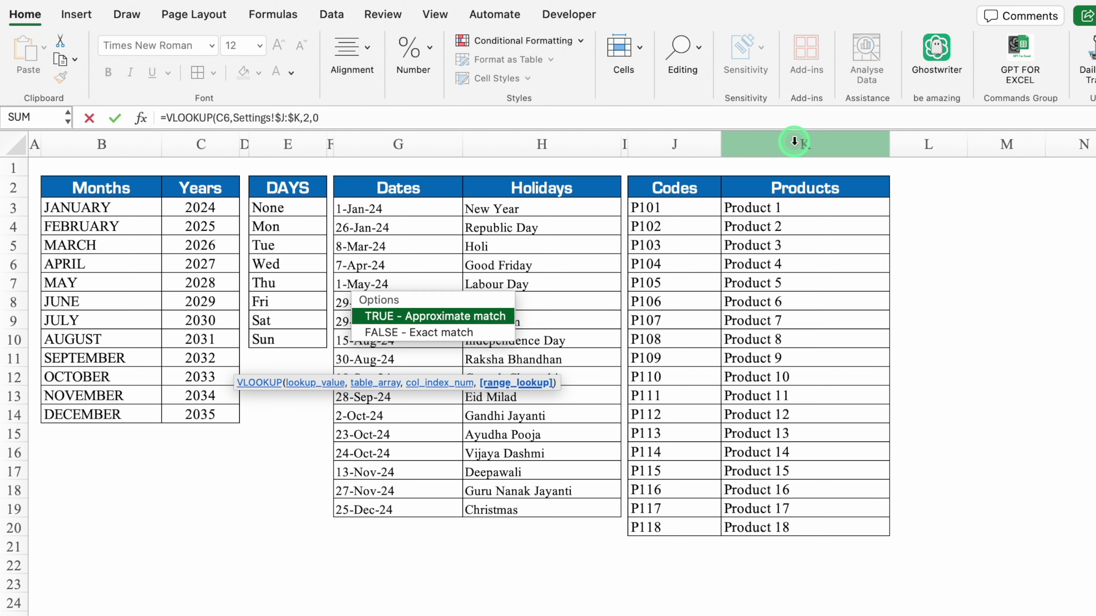
type(")")
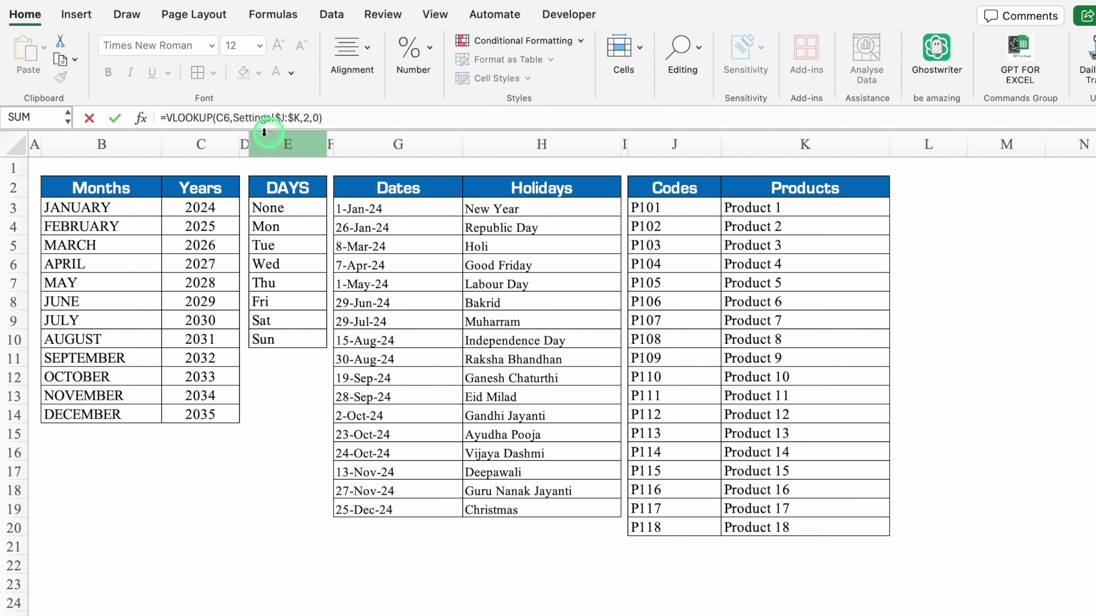
Wrap the lookup in IFERROR returning blank, then copy it down to D15
left_click(174, 117)
left_click(260, 231)
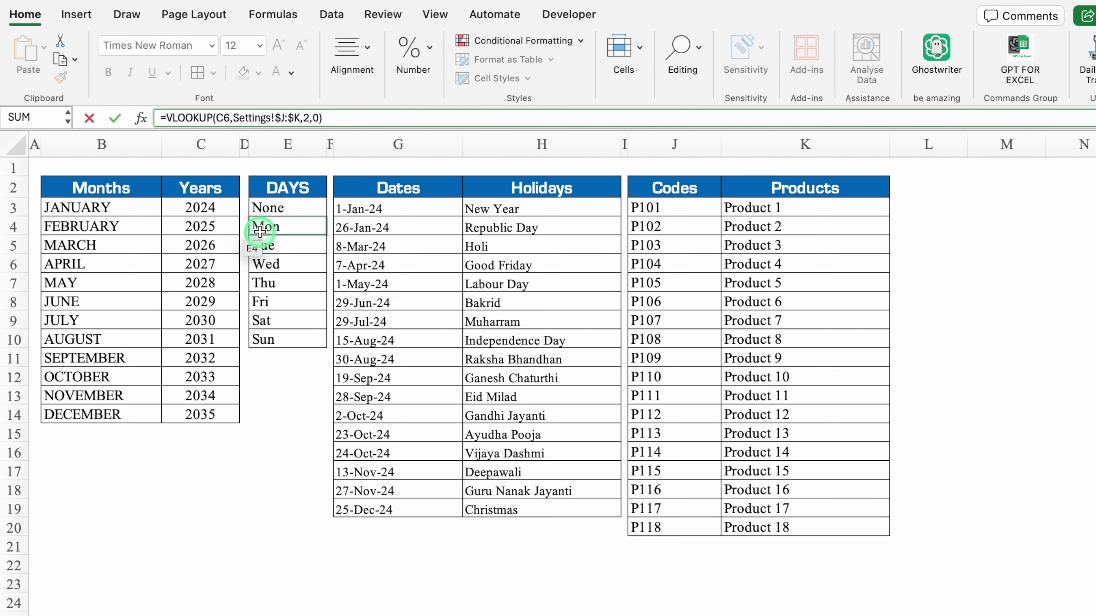
type("IF")
key("Down")
key("Tab")
left_click(406, 115)
type(",0")
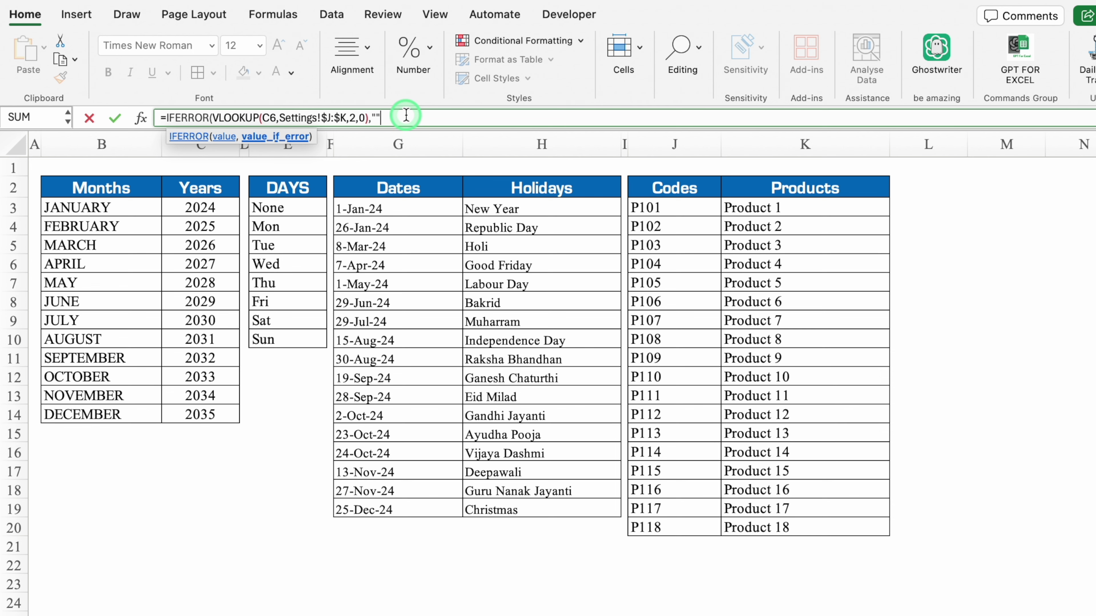
type(")")
key("Return")
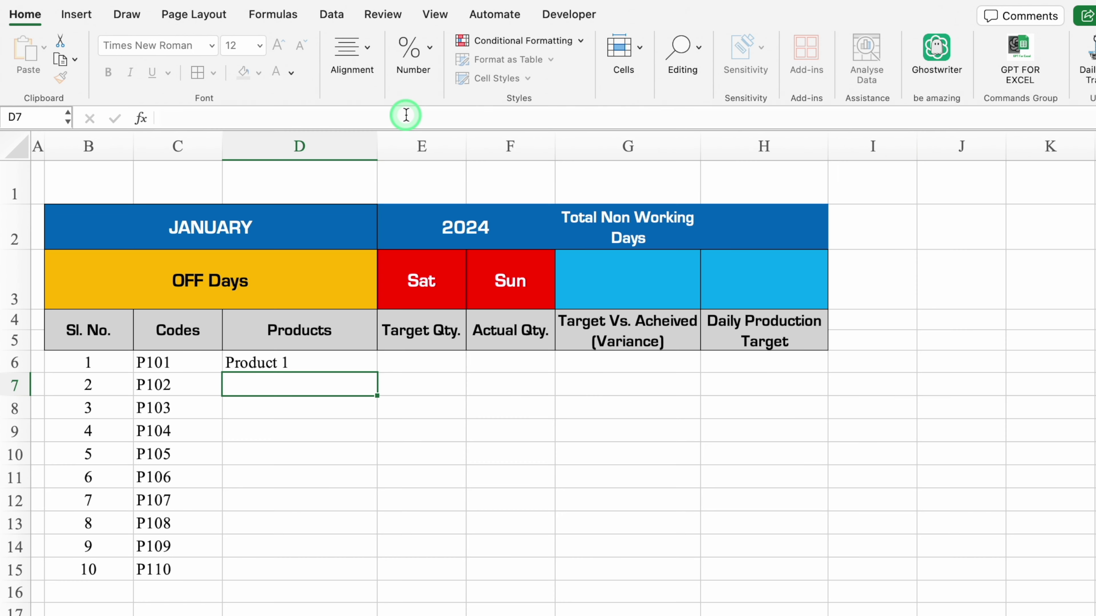
left_click(330, 370)
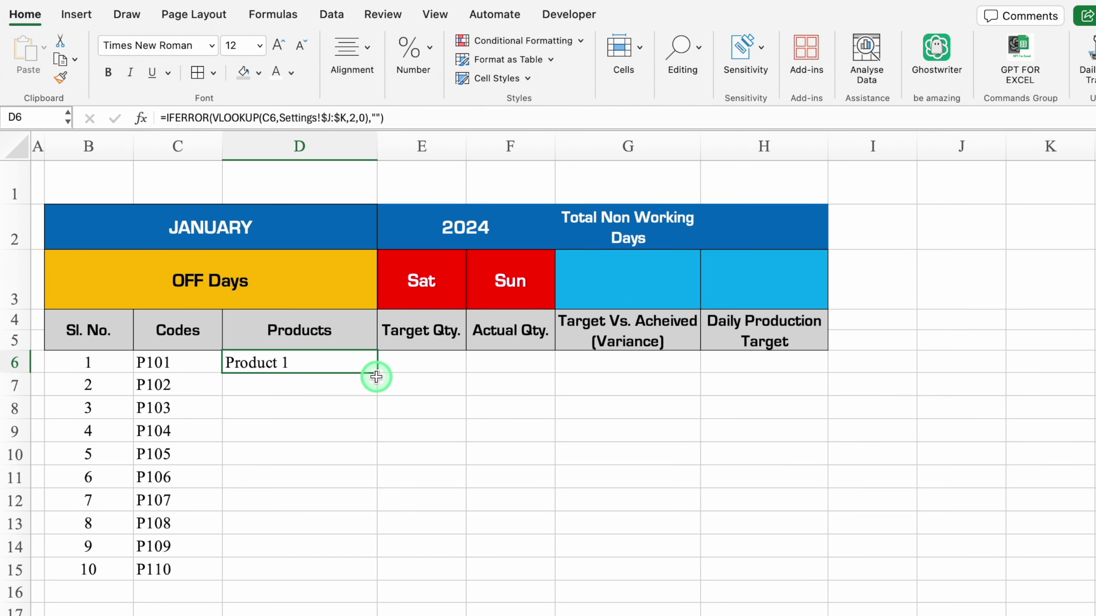
left_click_drag(377, 372, 365, 581)
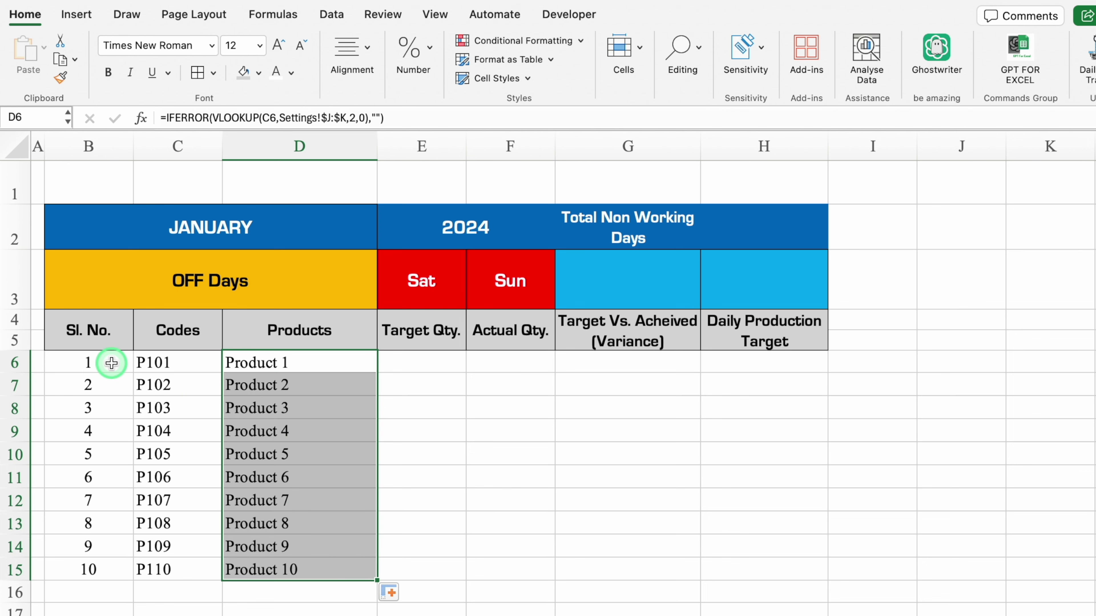
Select the January table B2:H15 and apply All Borders to every cell
key("super+a")
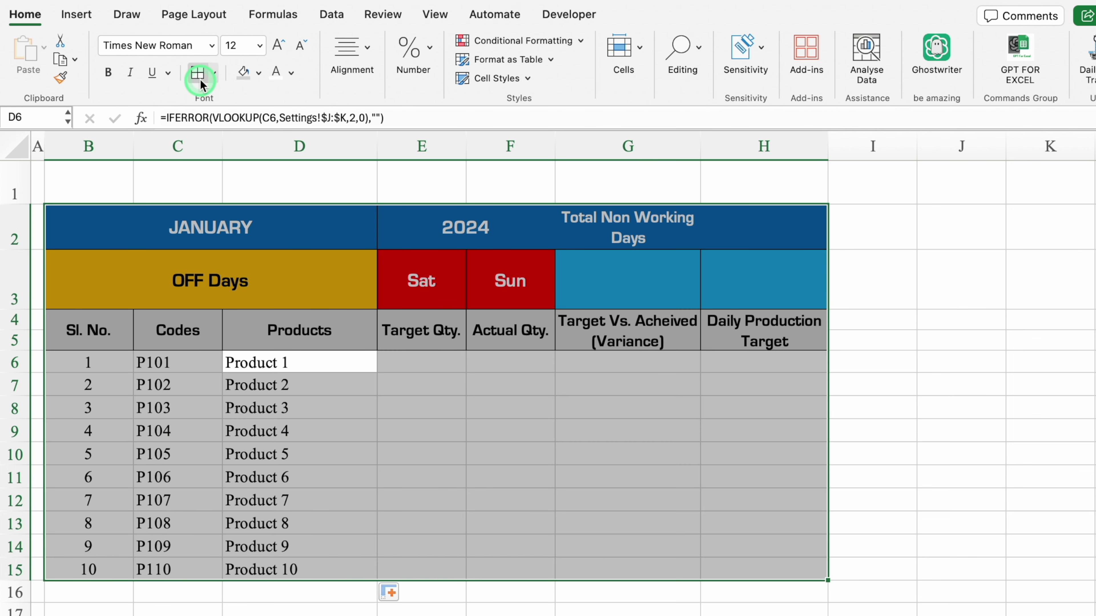
left_click(197, 73)
left_click(426, 358)
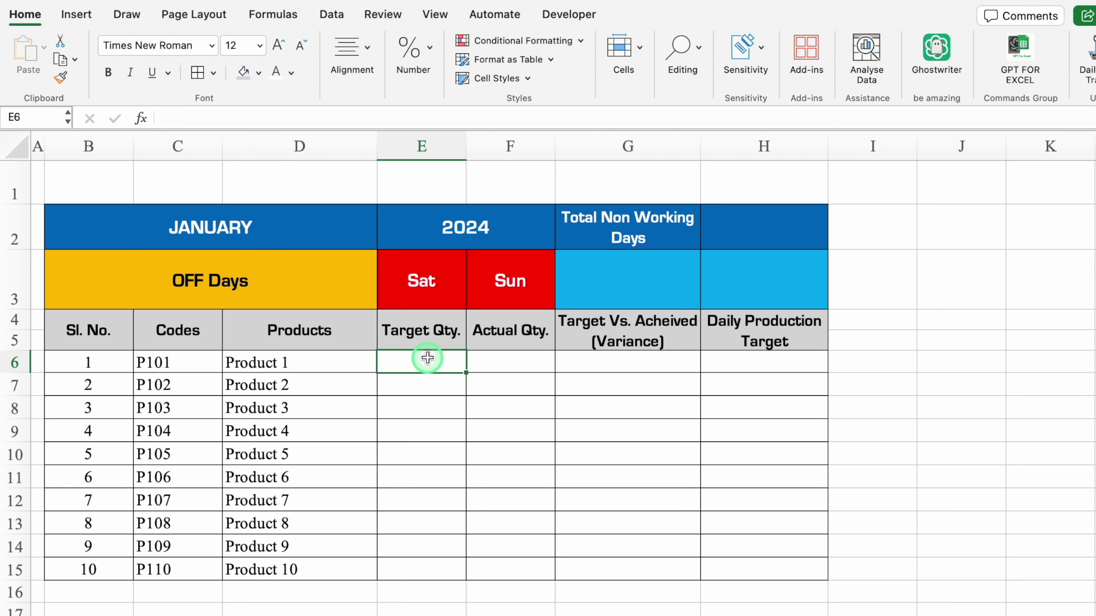
Enter =RANDBETWEEN(500,5000) in E6, centre it, and fill down to E15
type("=rand")
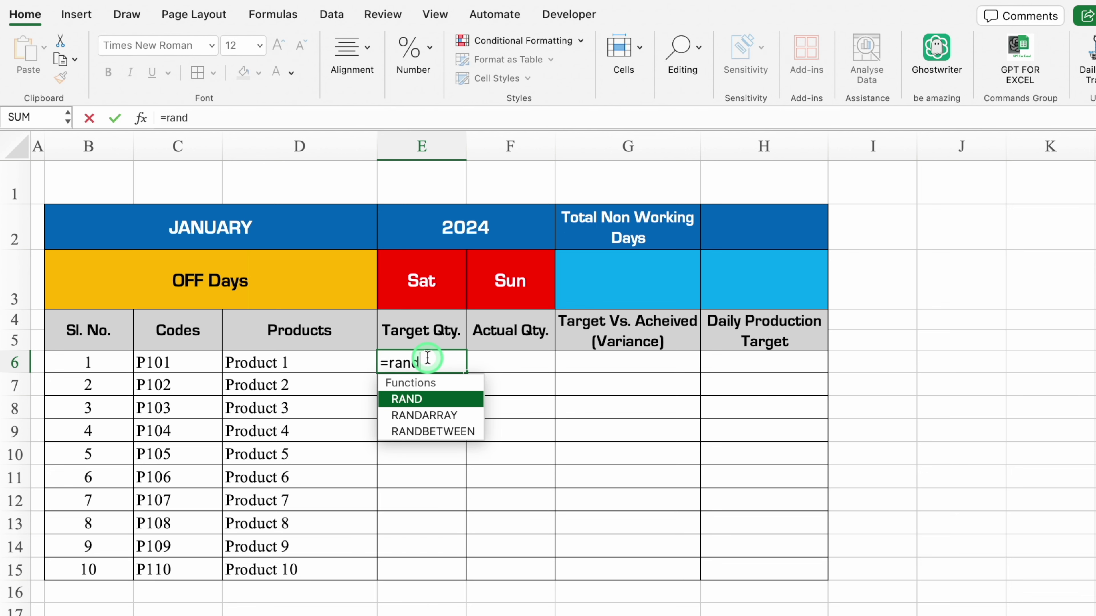
double_click(448, 431)
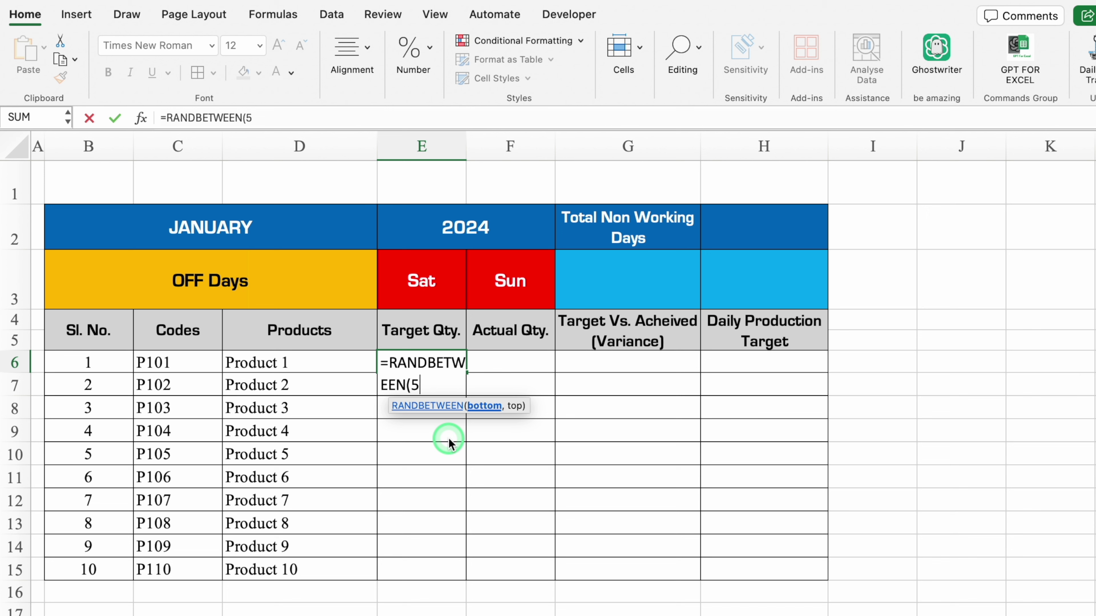
type("00,")
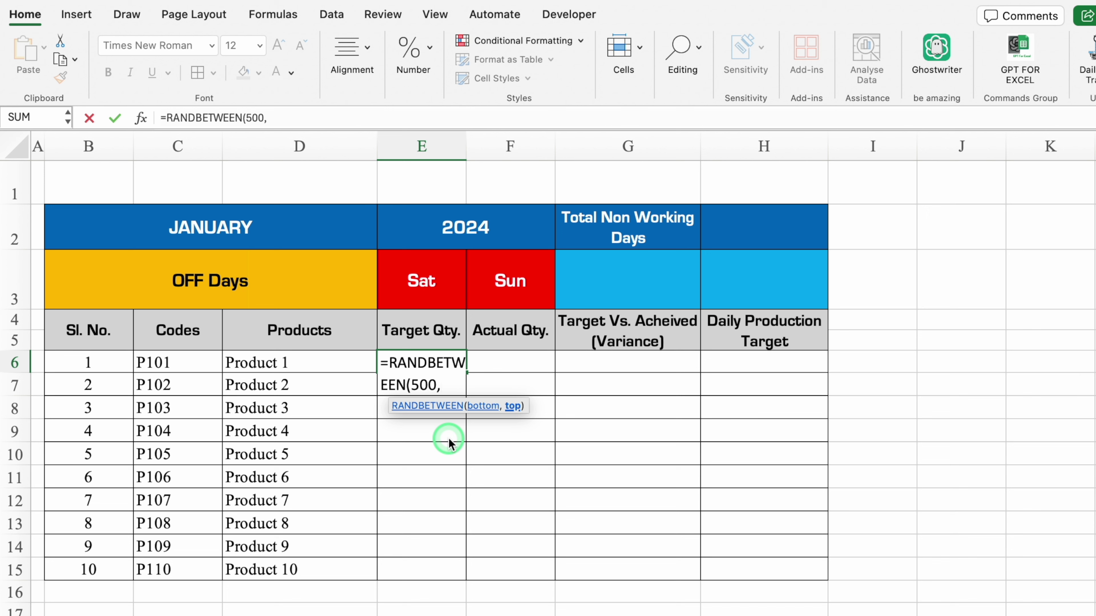
type("5000")
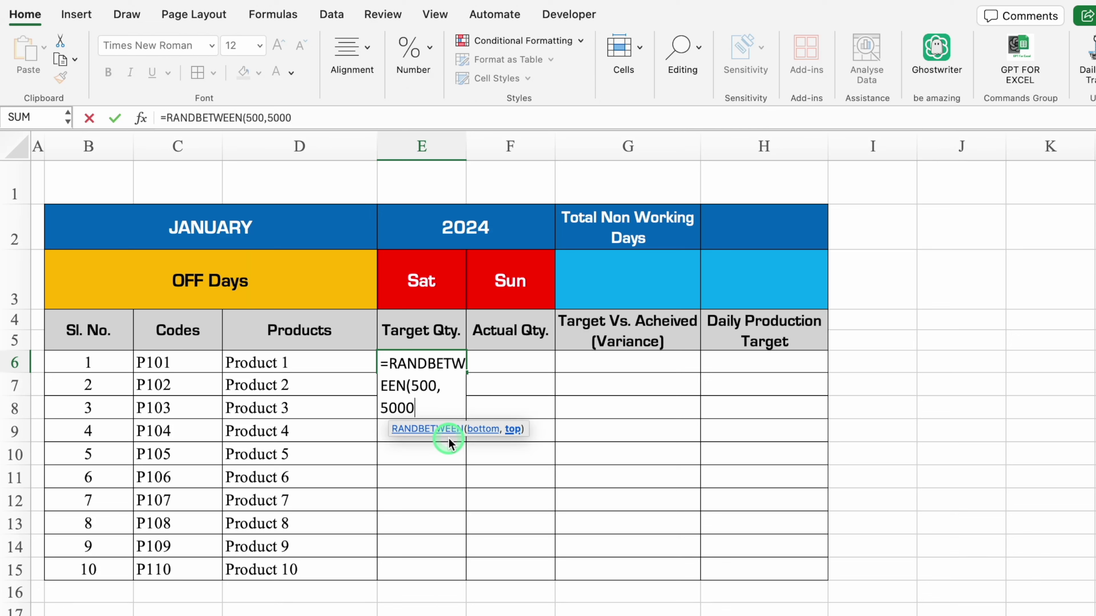
type(")")
key("Return")
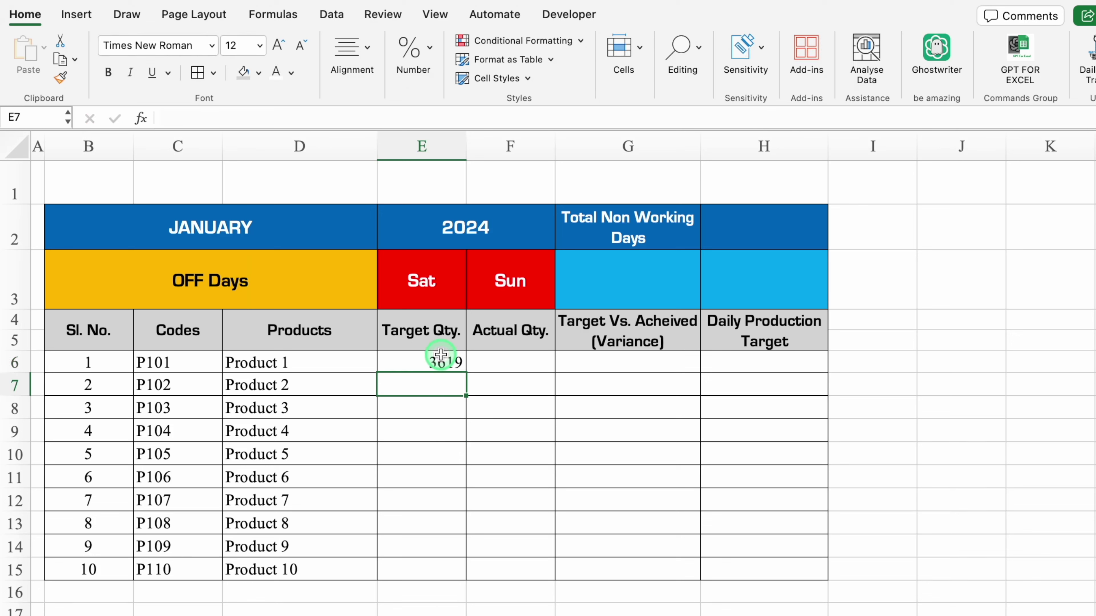
left_click(440, 358)
left_click(351, 54)
left_click(263, 125)
left_click_drag(466, 372, 470, 579)
Copy E6:E15 and paste back as values to fix the target quantities
key("ctrl+c")
left_click(421, 364)
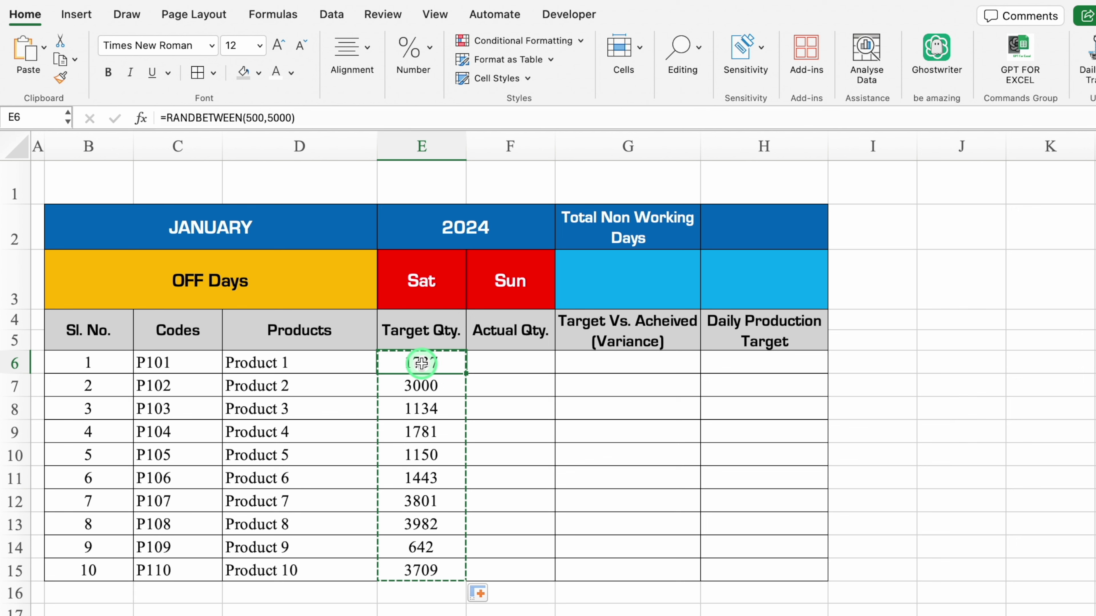
right_click(422, 363)
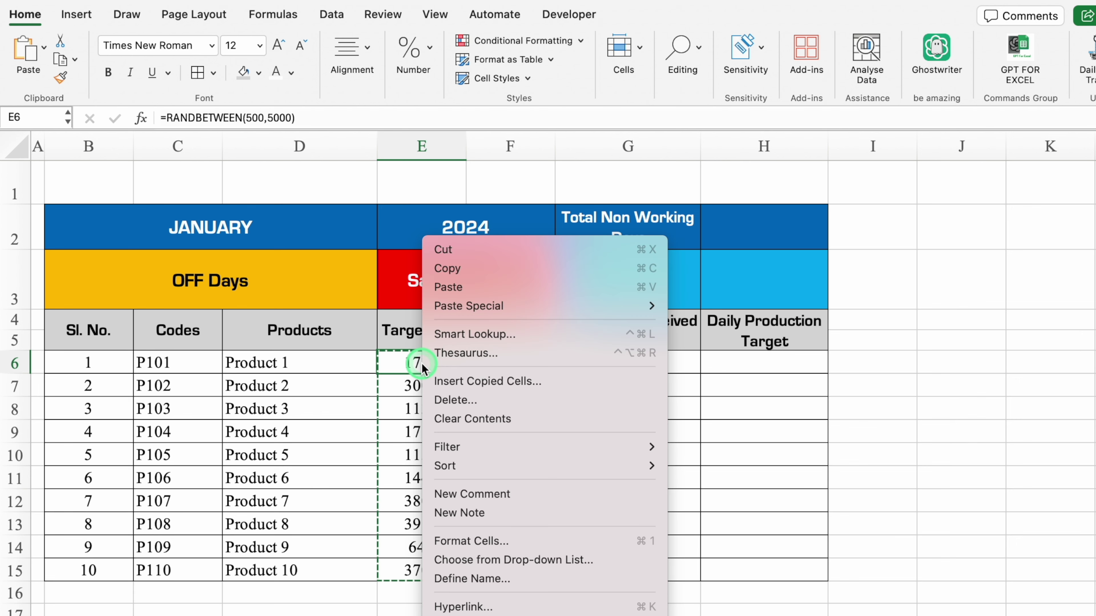
mouse_move(468, 305)
left_click(704, 456)
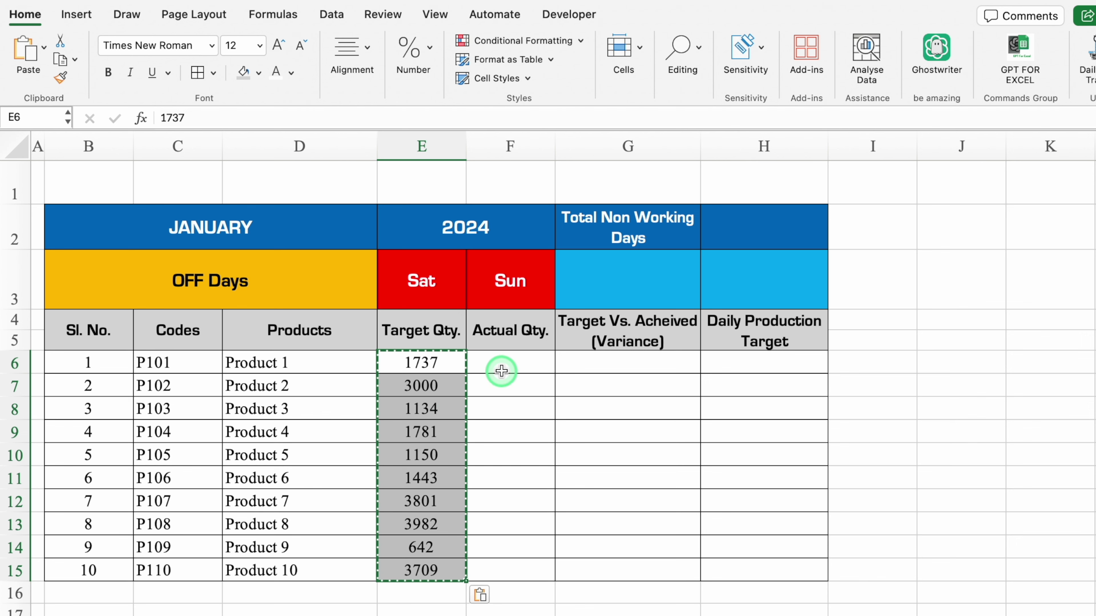
left_click(512, 362)
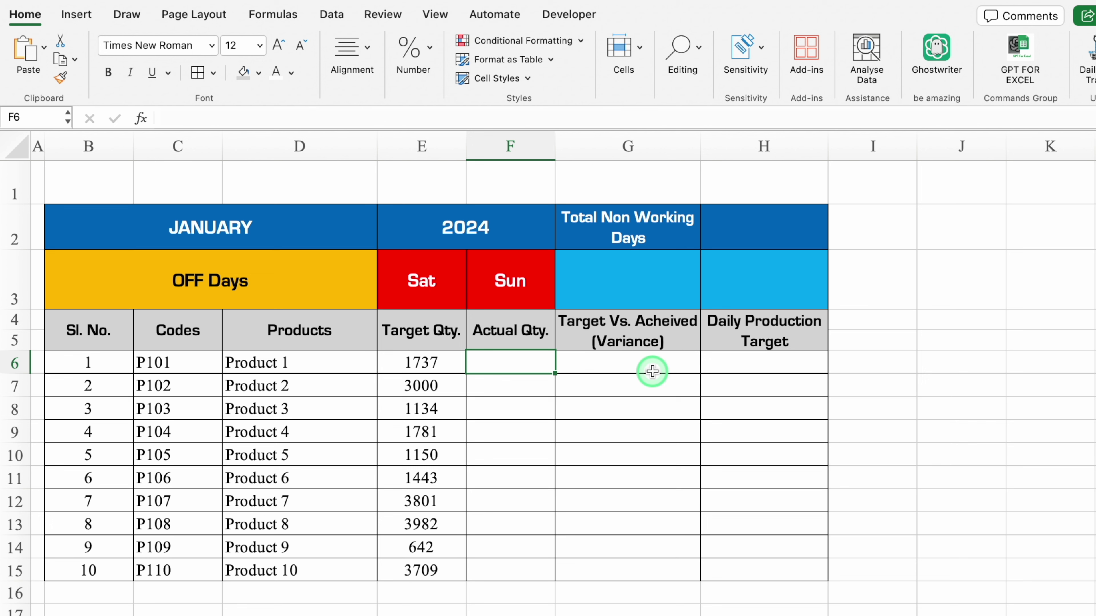
left_click(867, 231)
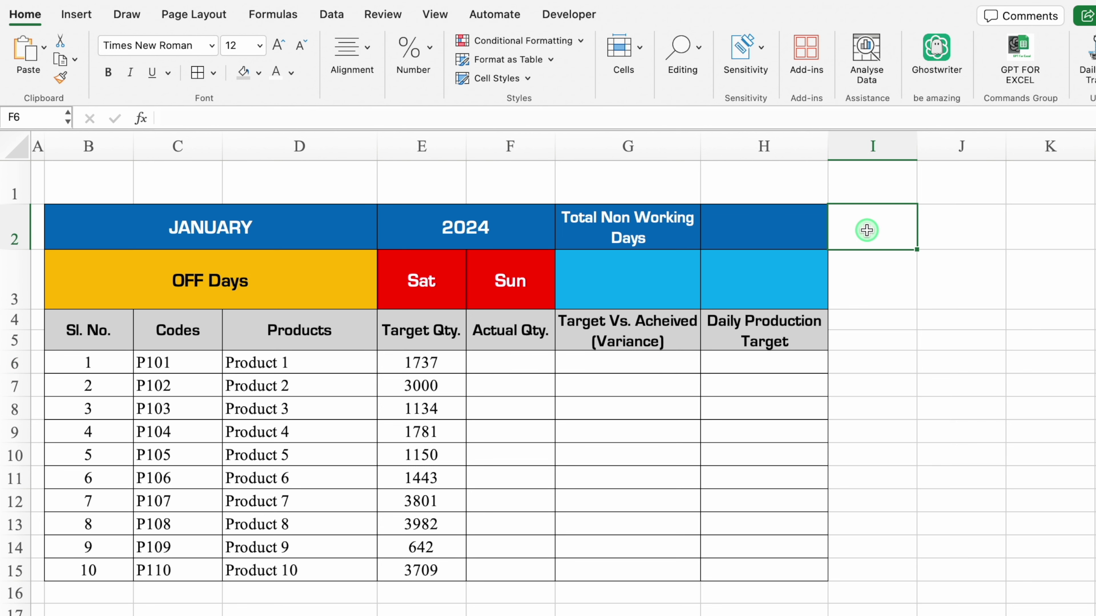
left_click_drag(867, 231, 871, 273)
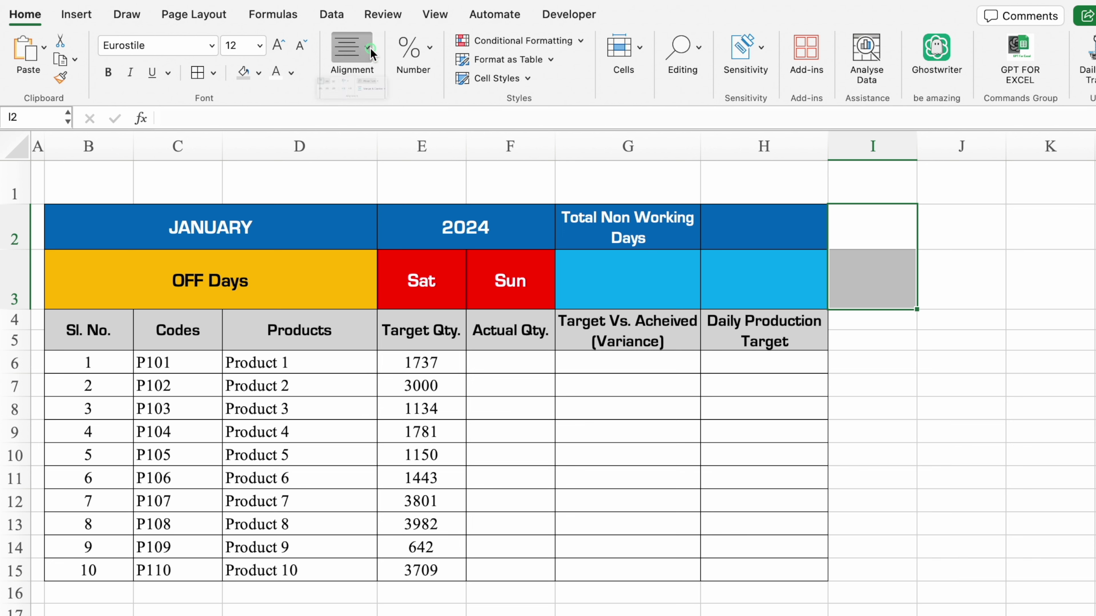
Merge I2:I3, angle its text, fill it dark blue, and enter HOLIDAYS
left_click(352, 52)
left_click(425, 125)
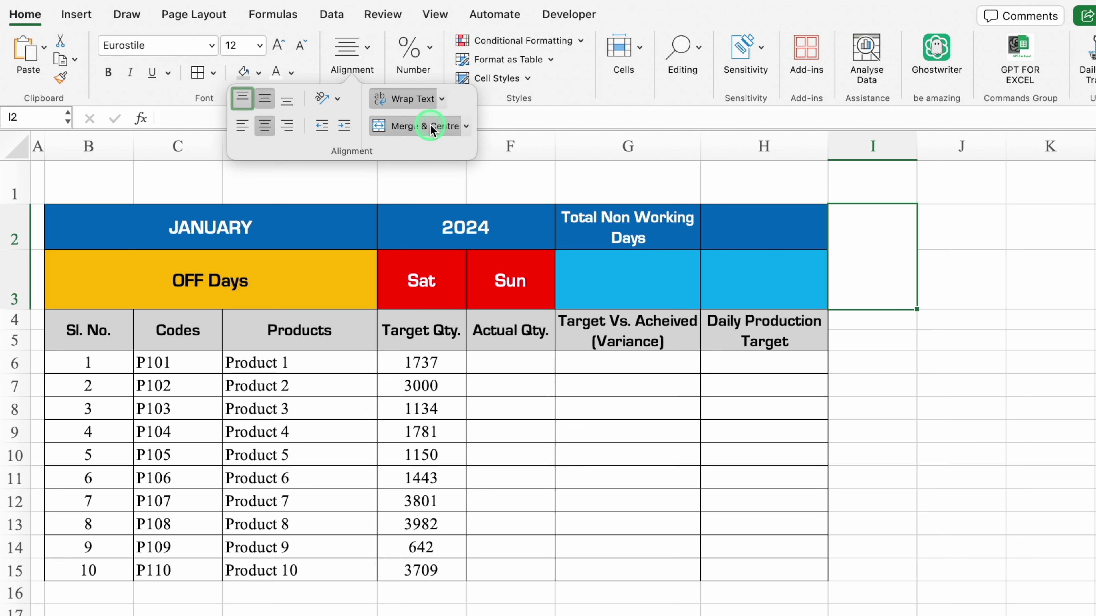
left_click(338, 99)
left_click(401, 237)
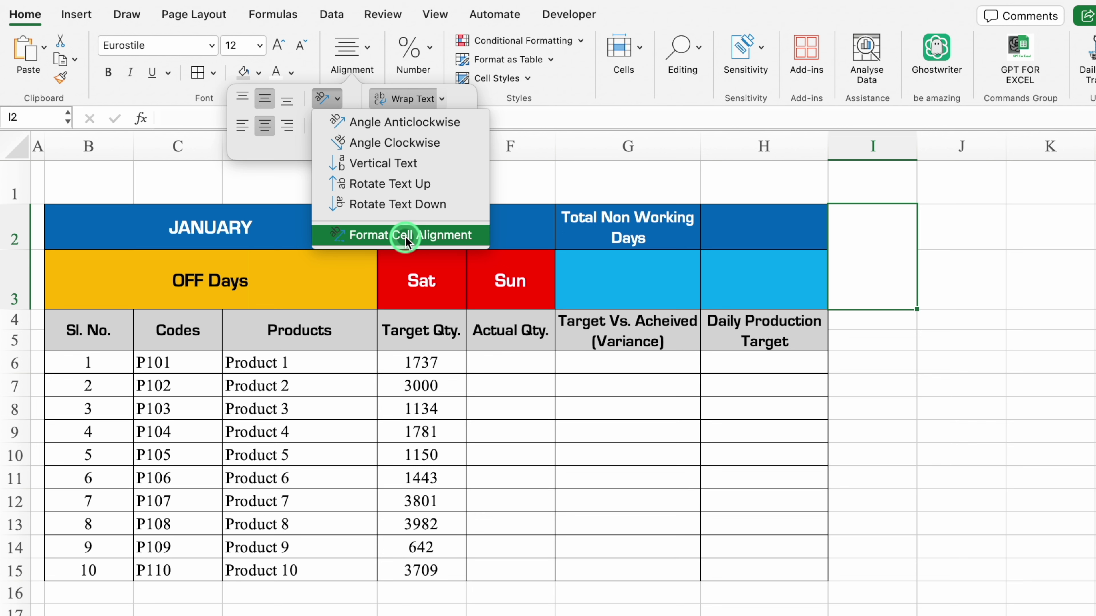
left_click(416, 124)
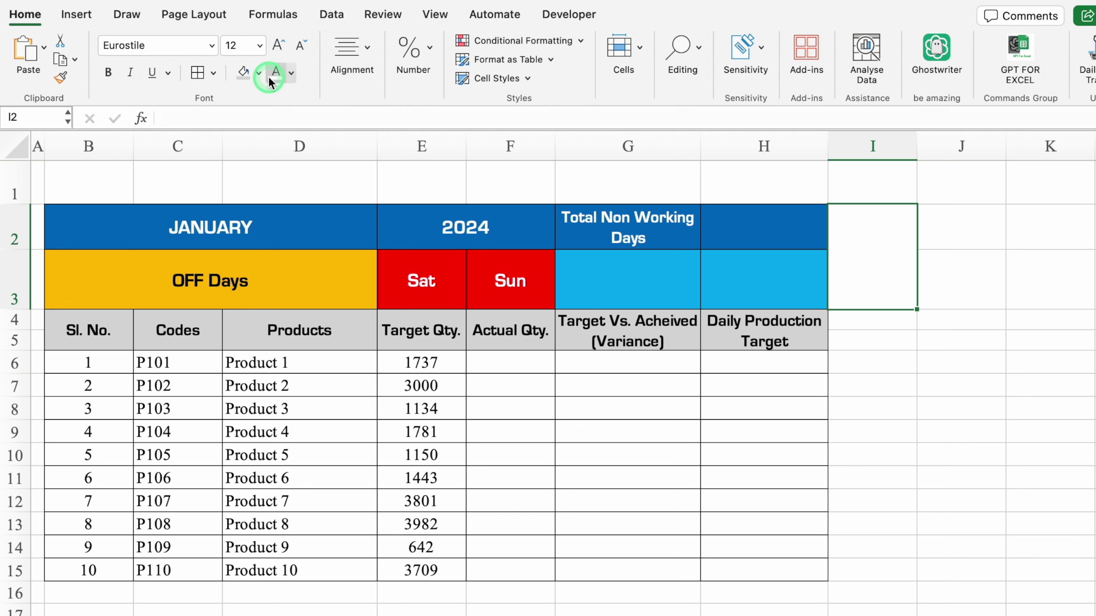
left_click(258, 73)
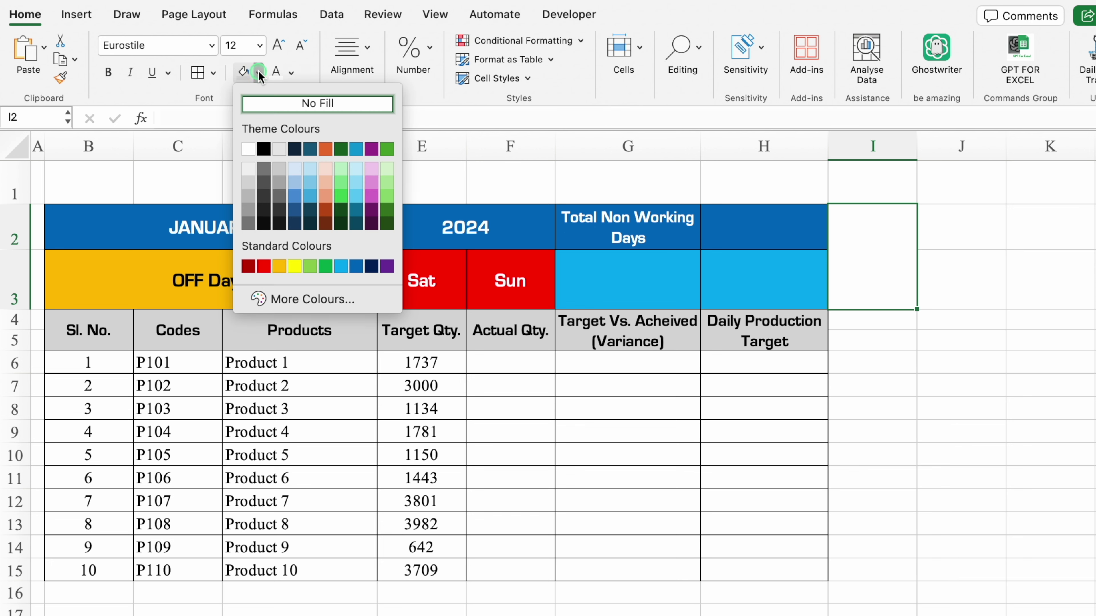
left_click(357, 266)
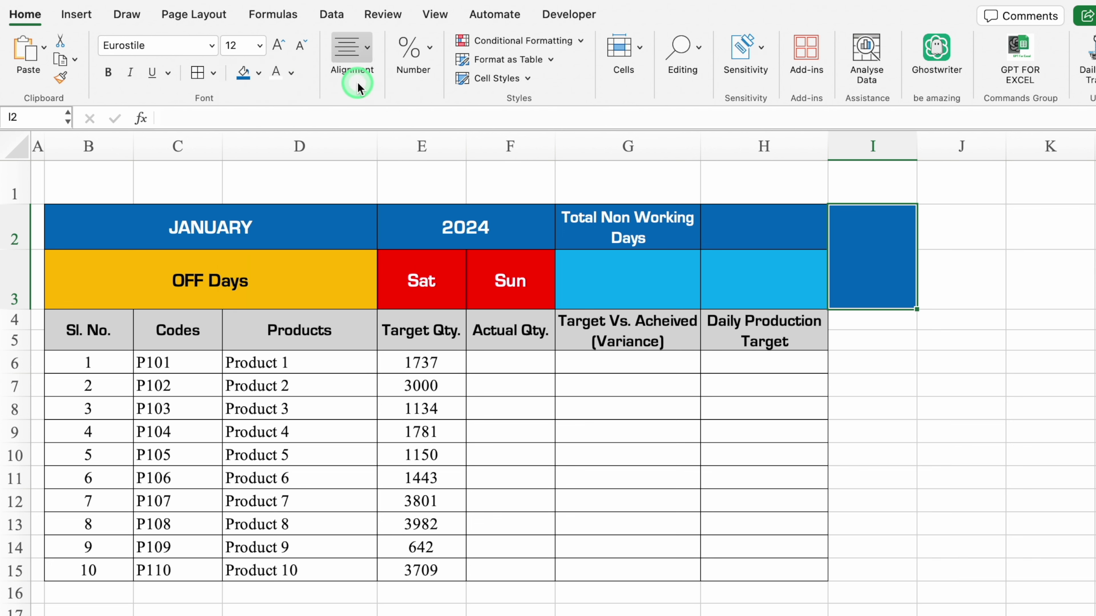
type("HOLIDAYS")
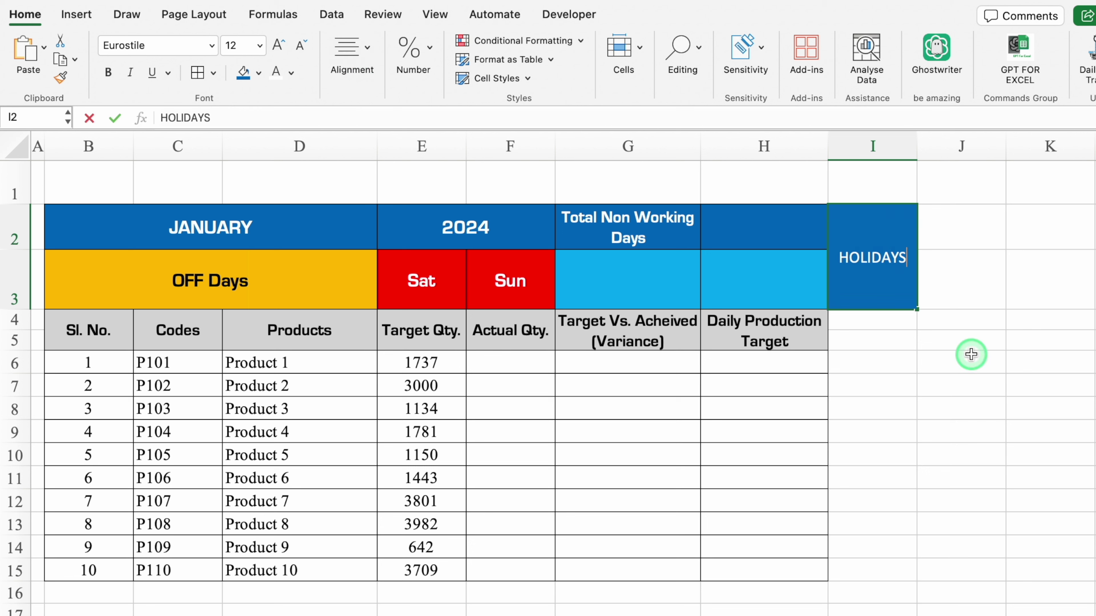
key("Return")
Copy the grey header styling into I4:I5, clear its text, and type Over / Under Production
left_click(825, 345)
left_click_drag(829, 348, 891, 358)
key("Delete")
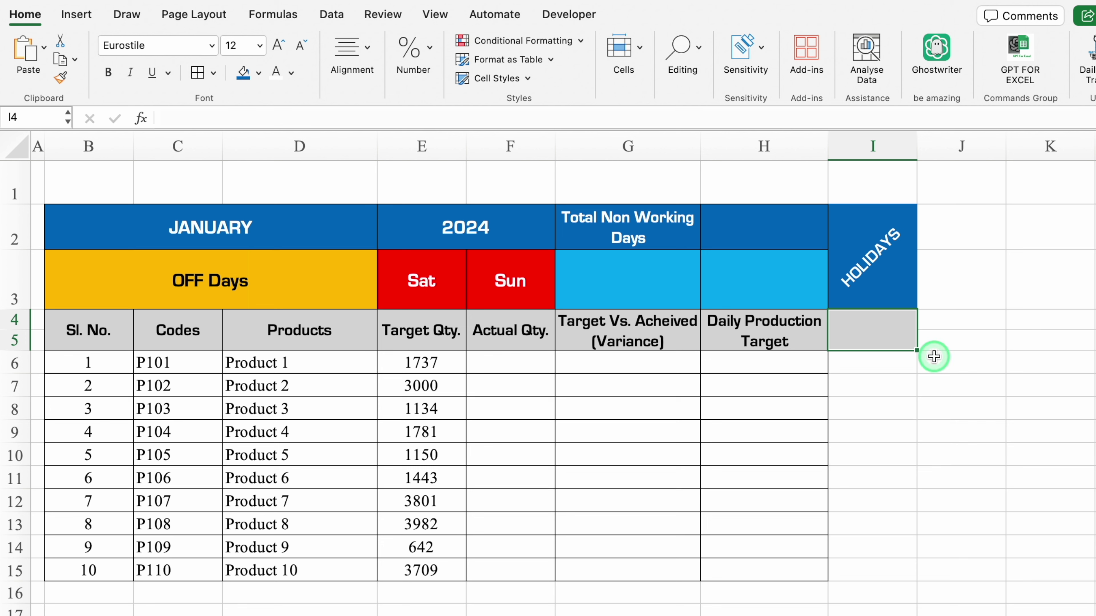
type("Over /")
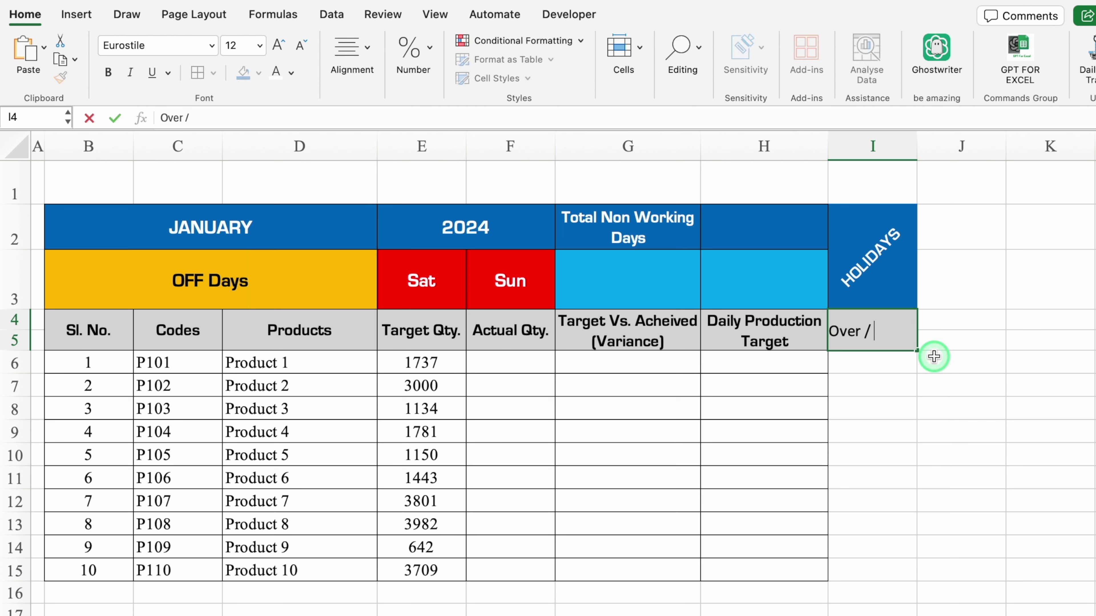
type(" Under Production")
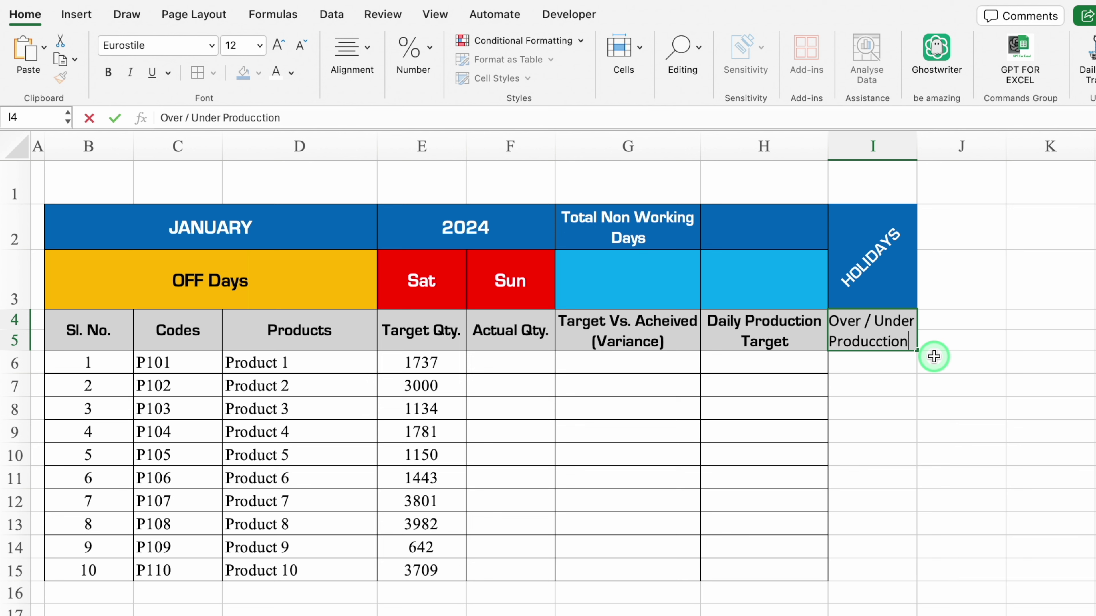
Commit the Over / Under Production heading, widen column I, and fix the Producction typo
key("Return")
left_click_drag(918, 147, 939, 154)
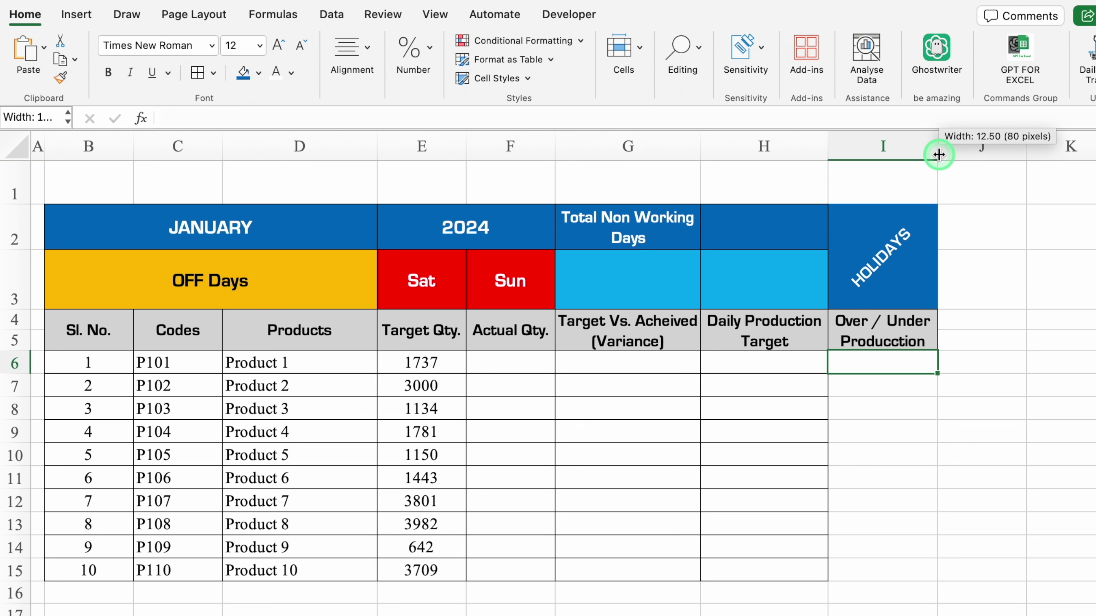
key("Up")
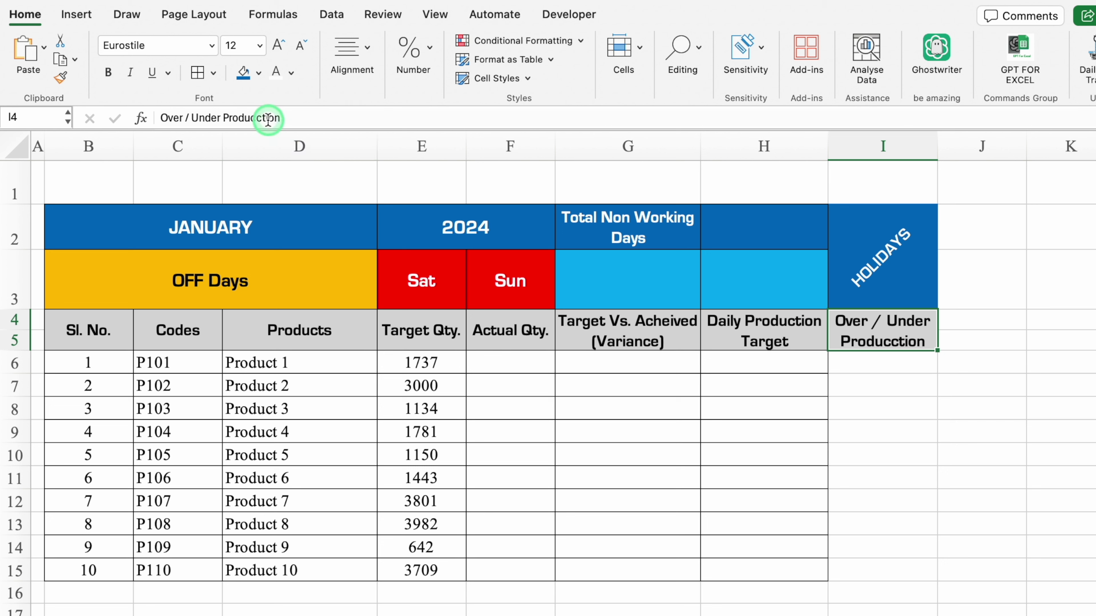
left_click(257, 118)
key("BackSpace")
key("Return")
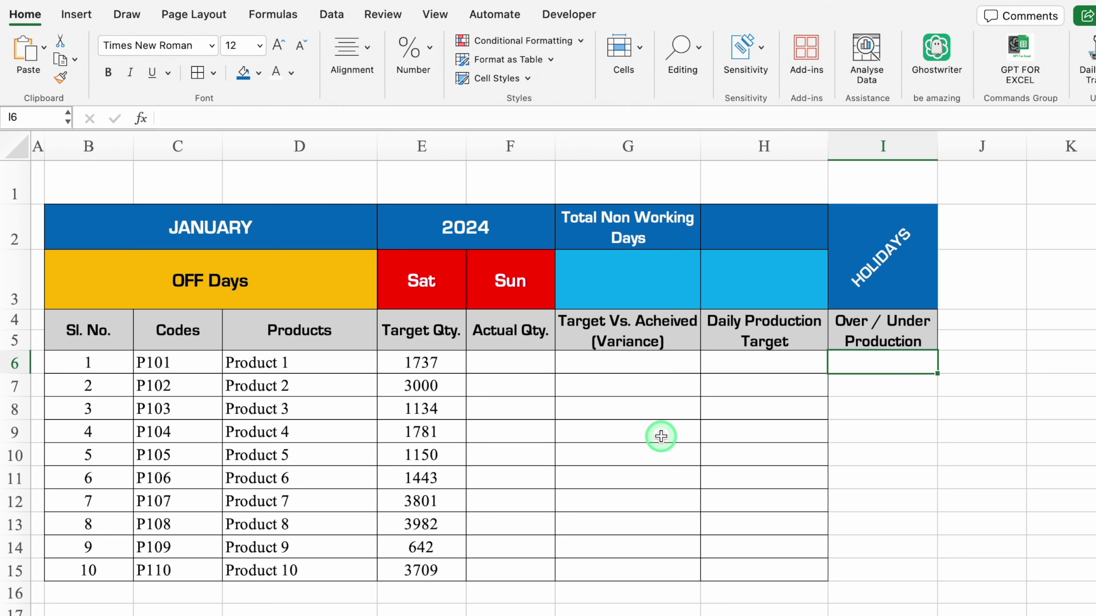
Apply All Borders to I2:I15
left_click(903, 238)
left_click_drag(903, 237, 889, 569)
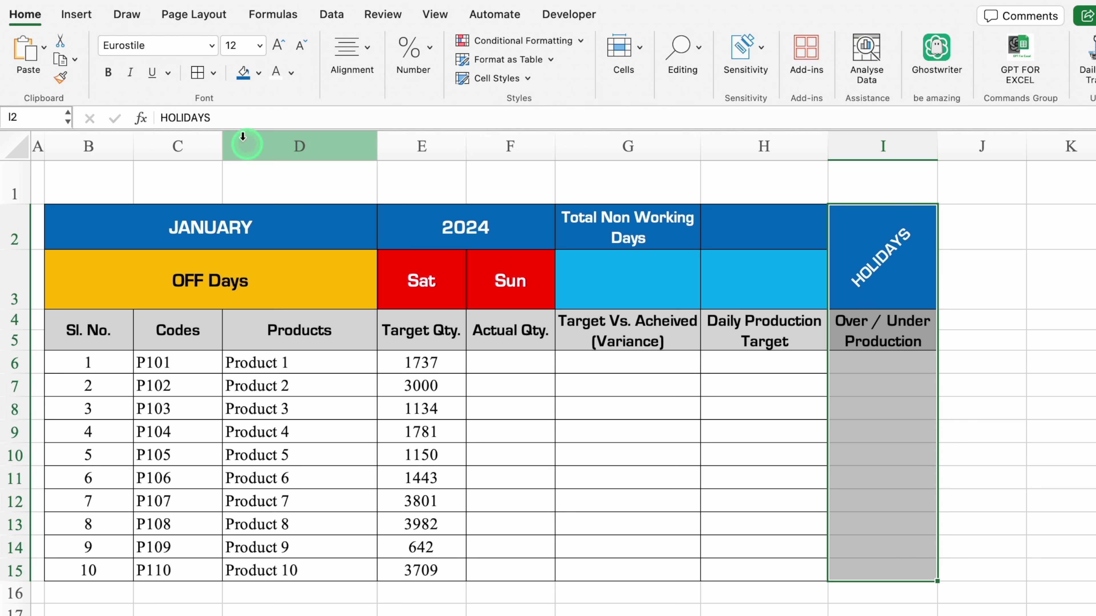
left_click(197, 73)
left_click(1039, 385)
Merge J2:J3 and K2:K3 into single cells each
left_click(930, 219)
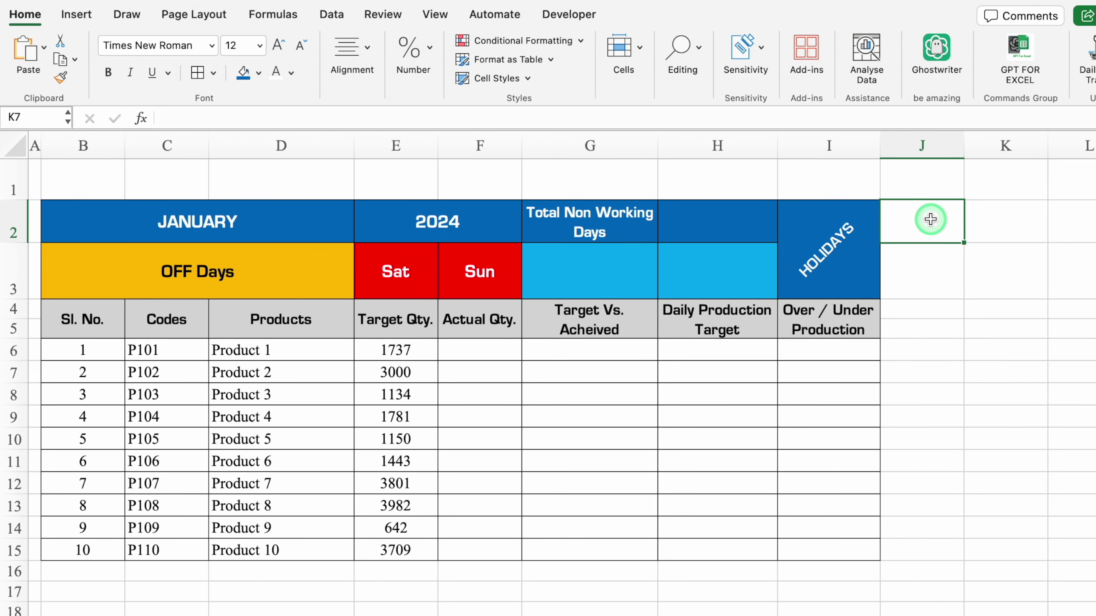
left_click_drag(930, 219, 928, 265)
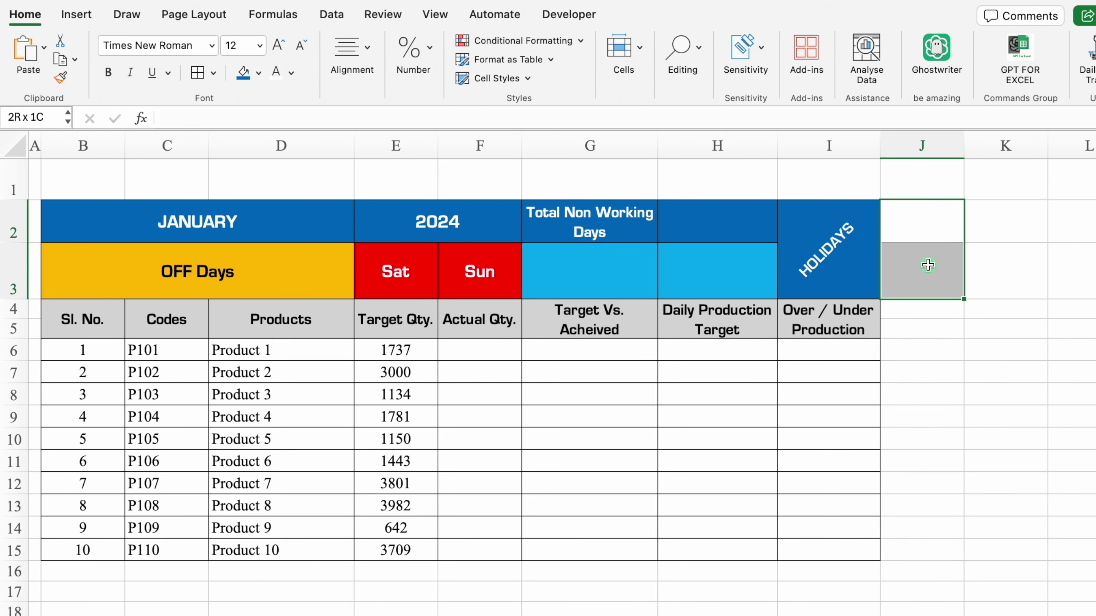
left_click(353, 52)
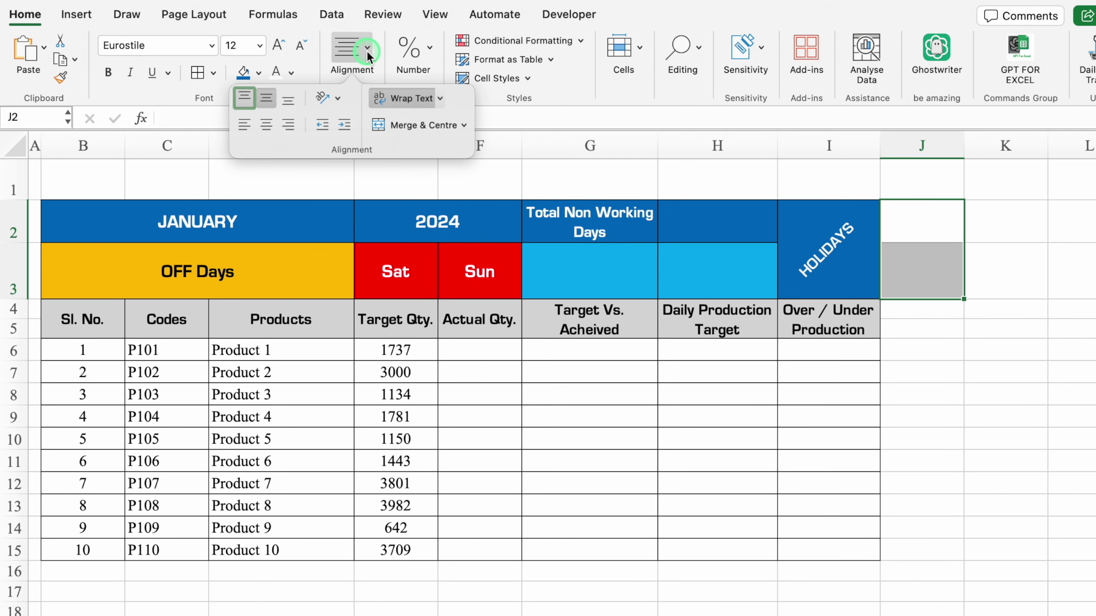
left_click(422, 138)
left_click_drag(1005, 220, 1005, 269)
left_click(352, 52)
left_click(399, 130)
left_click(980, 372)
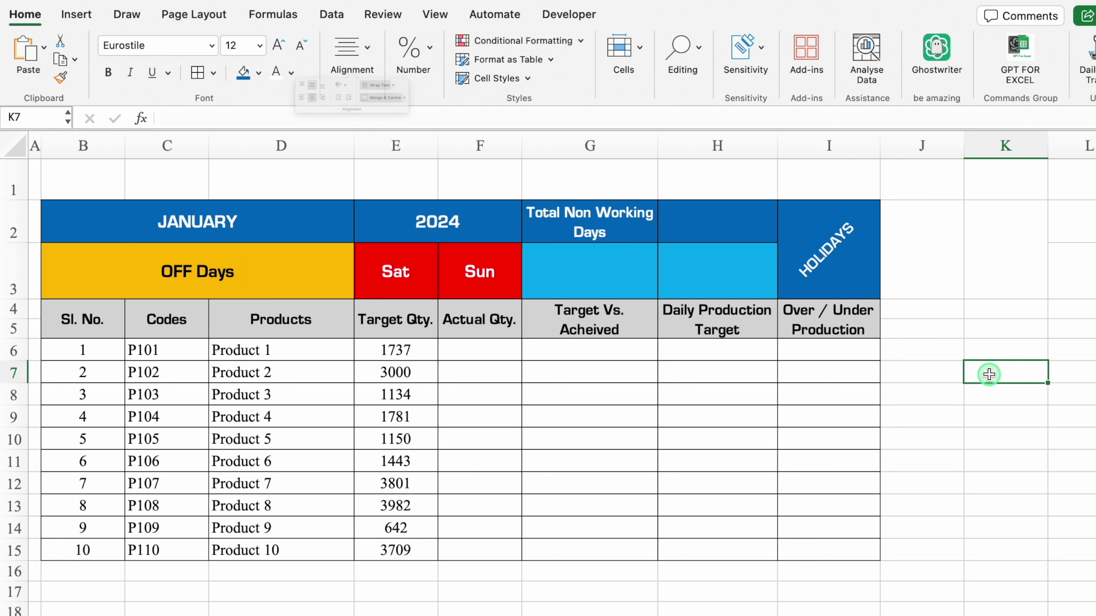
left_click(918, 312)
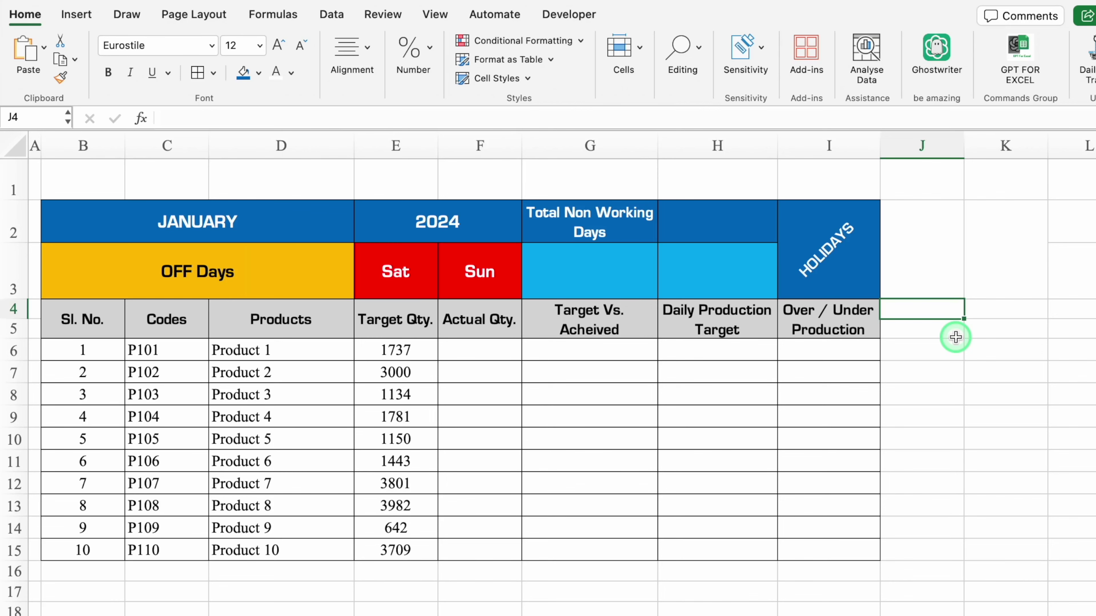
type("=")
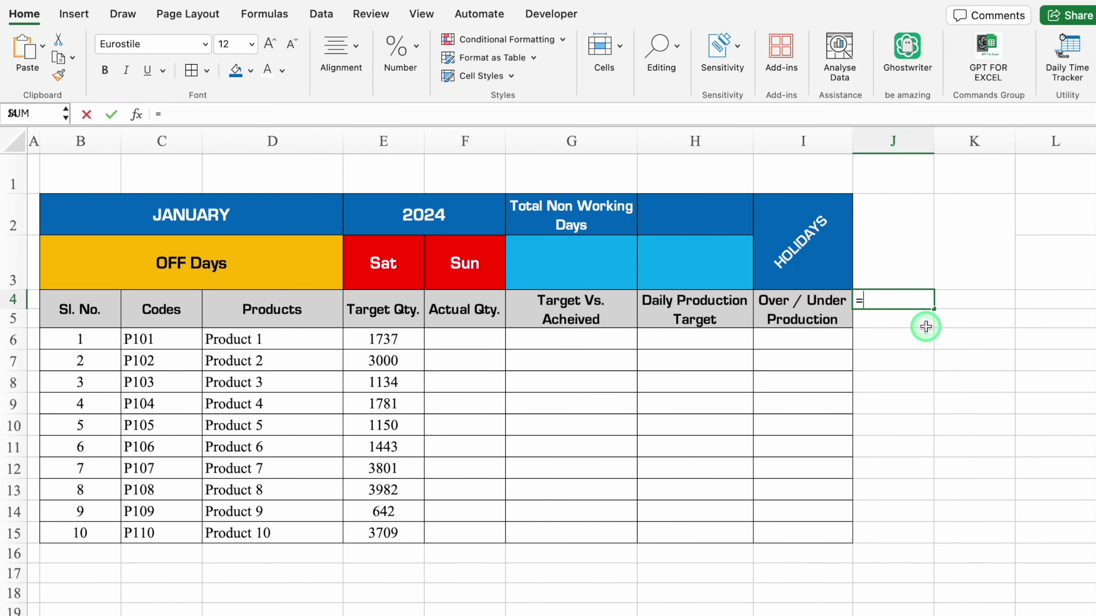
type("date")
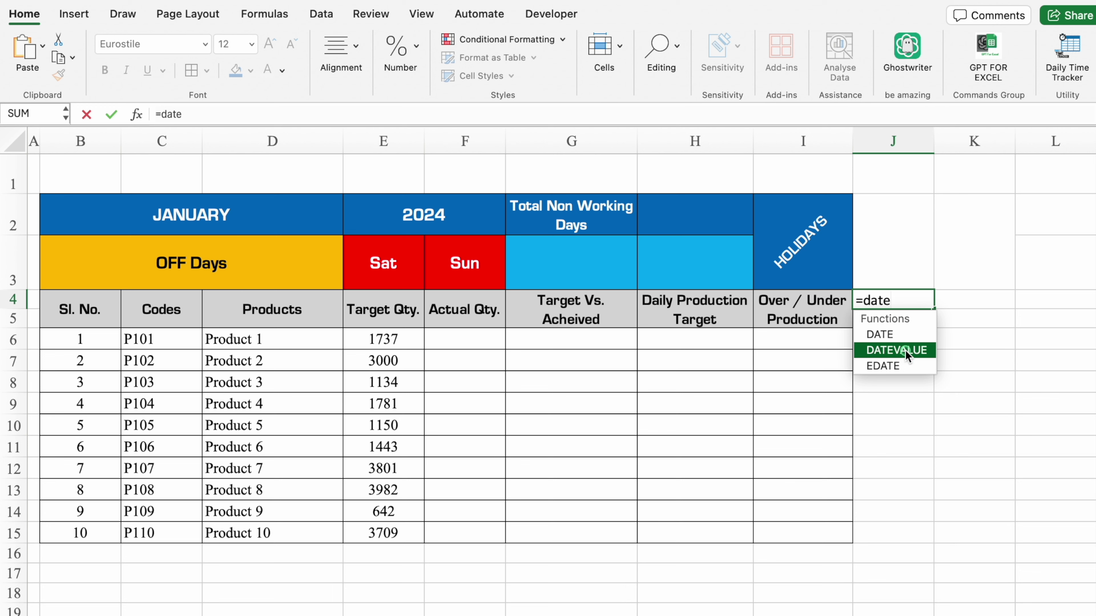
Enter =DATEVALUE("1"&B2&E2) in J4 and centre it
double_click(905, 350)
type("\"1\"&")
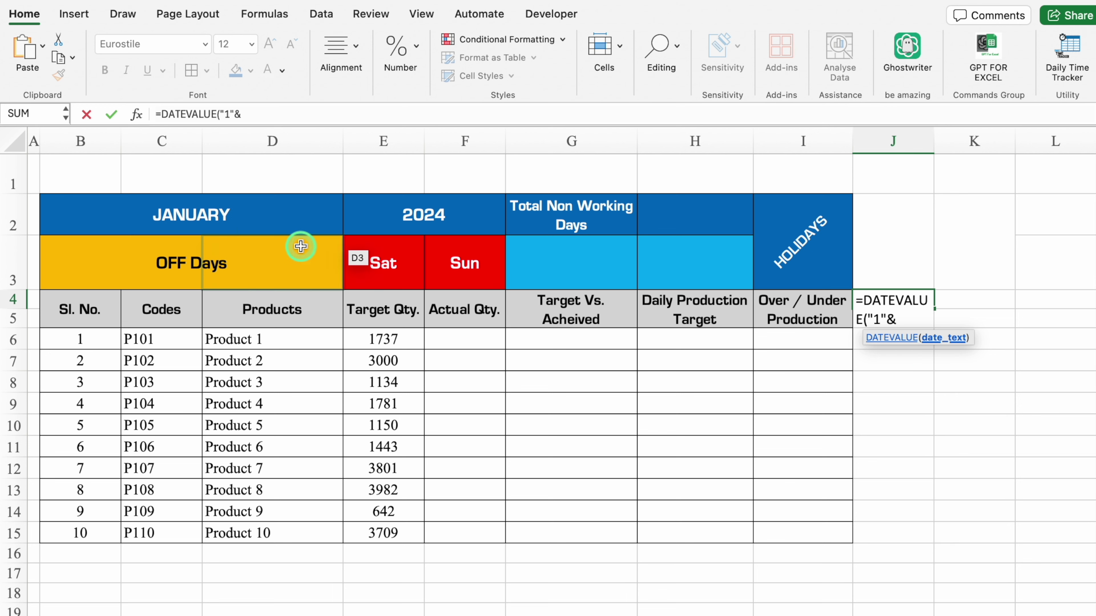
left_click(196, 211)
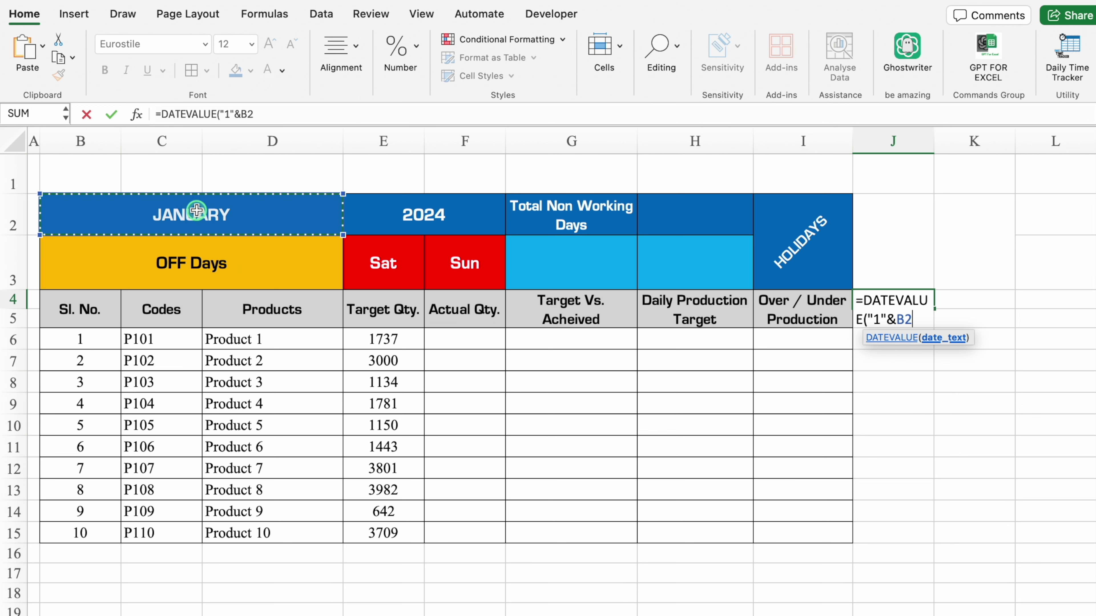
type("&")
left_click(421, 216)
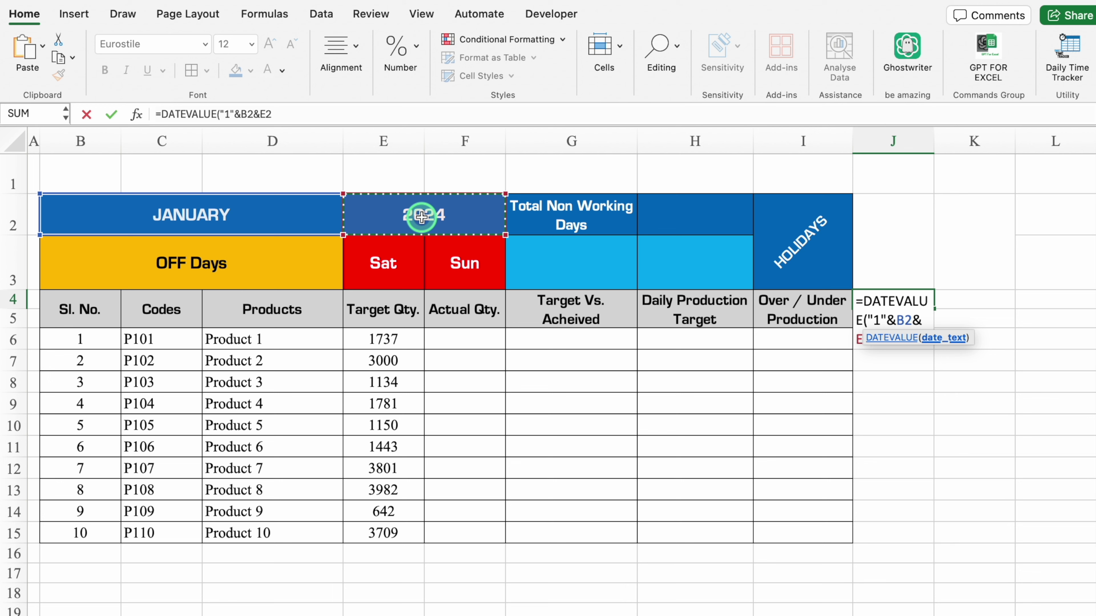
type(")")
key("Return")
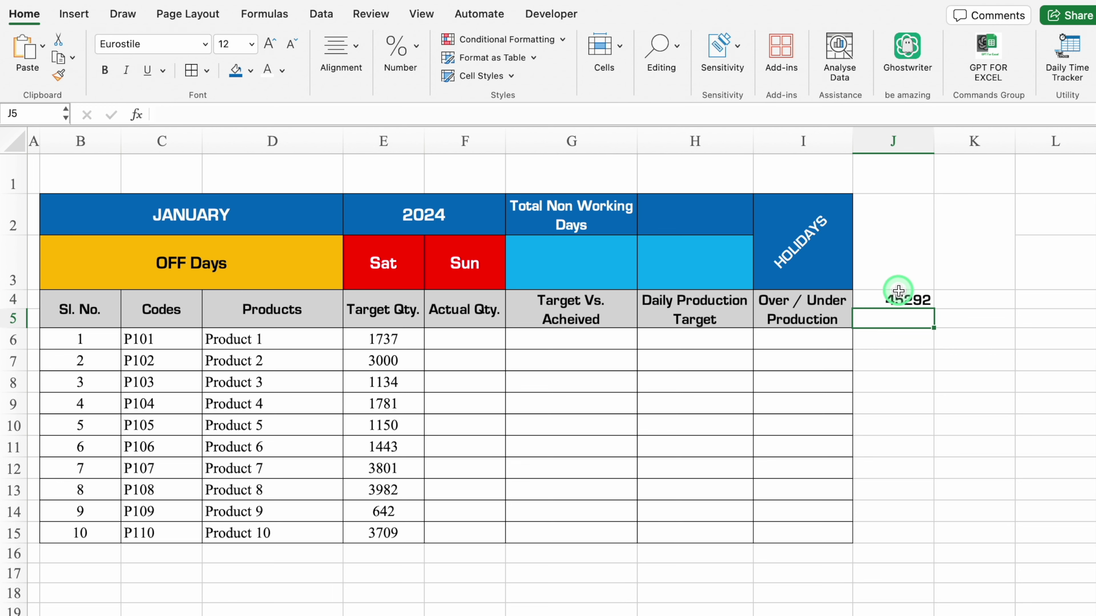
left_click(899, 298)
left_click(359, 58)
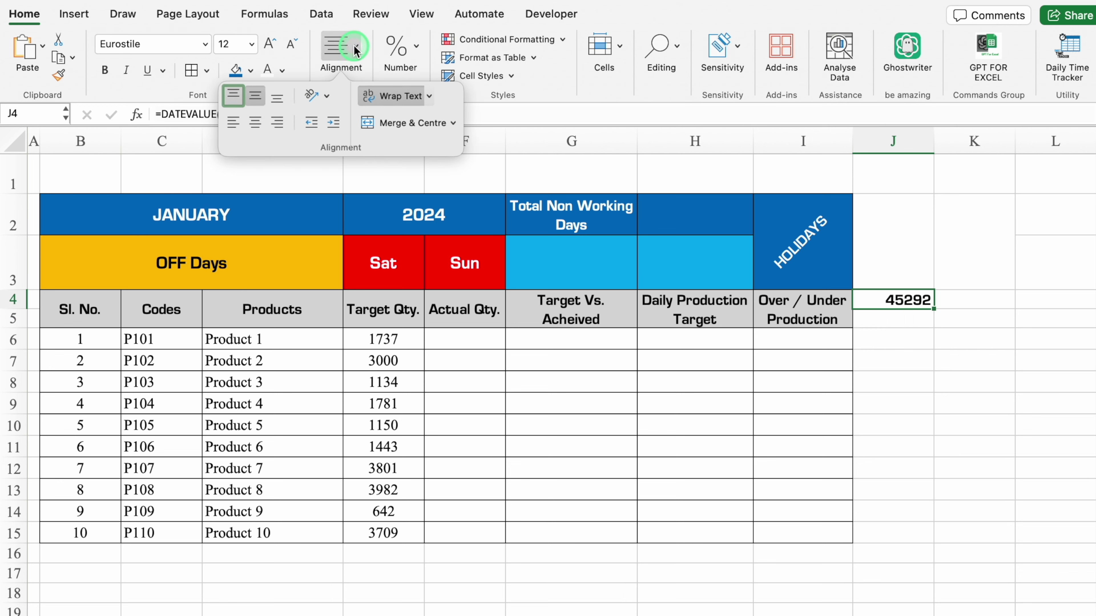
left_click(257, 122)
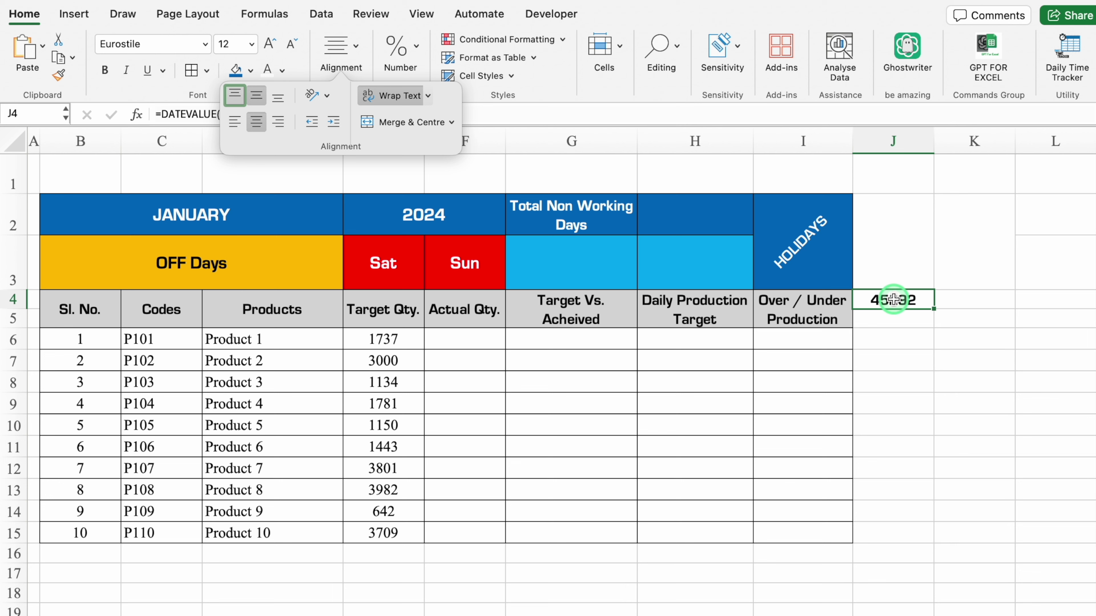
Format J4:L4 with the 14-Mar date style so J4 shows 1-Jan
left_click_drag(894, 299, 1029, 299)
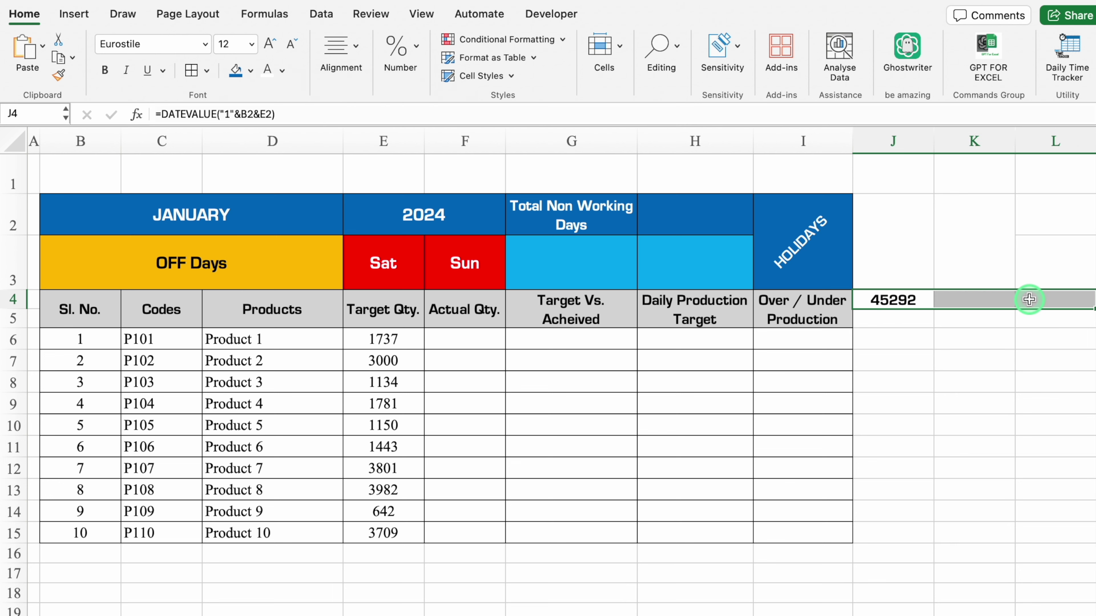
key("super+1")
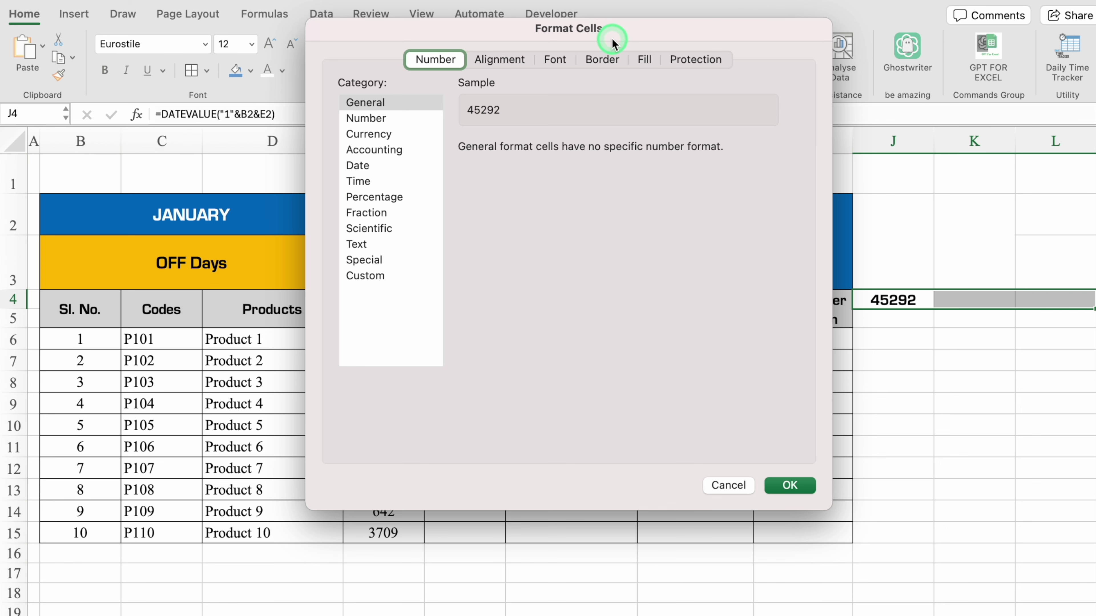
left_click(371, 168)
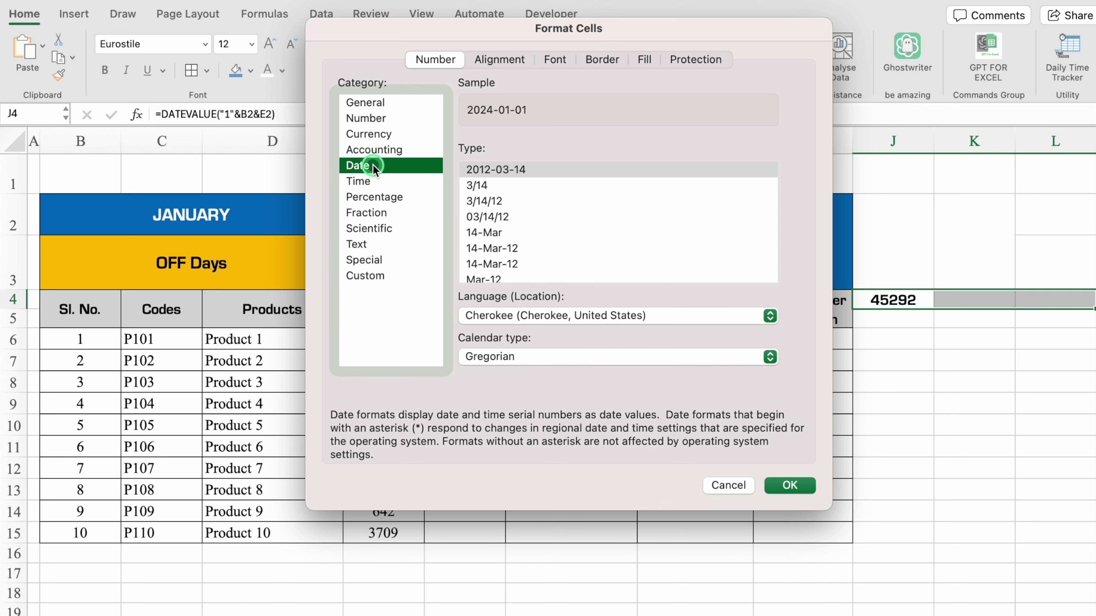
left_click(505, 233)
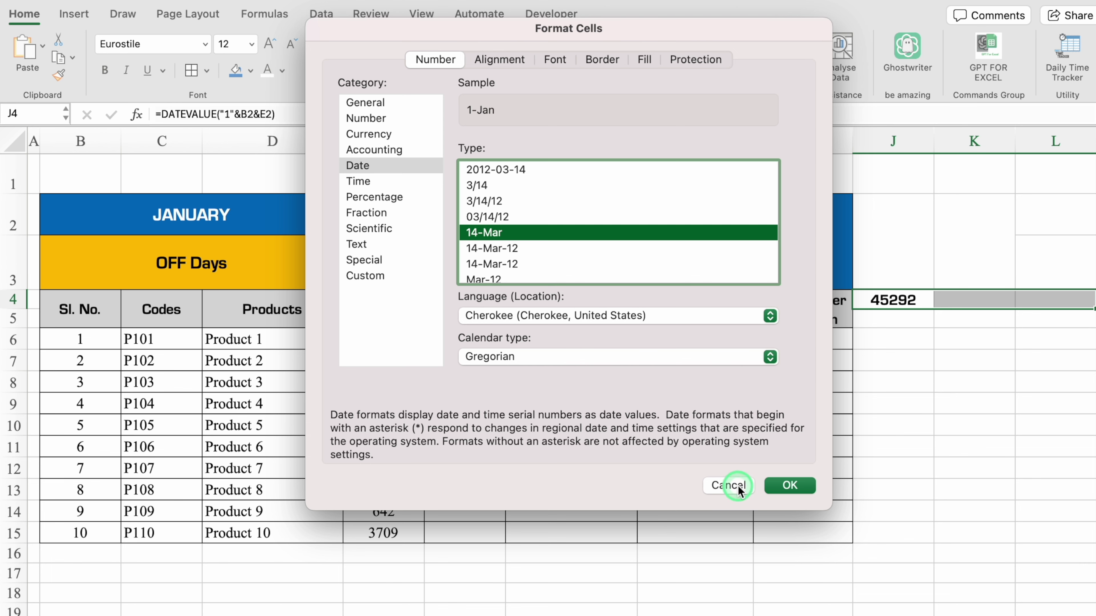
left_click(792, 486)
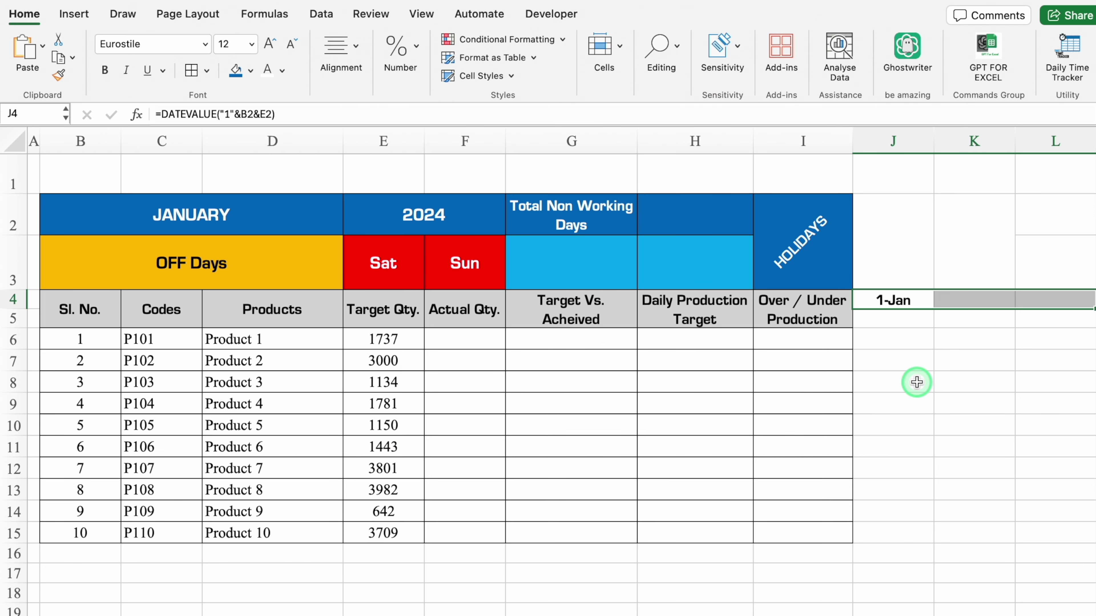
left_click(893, 322)
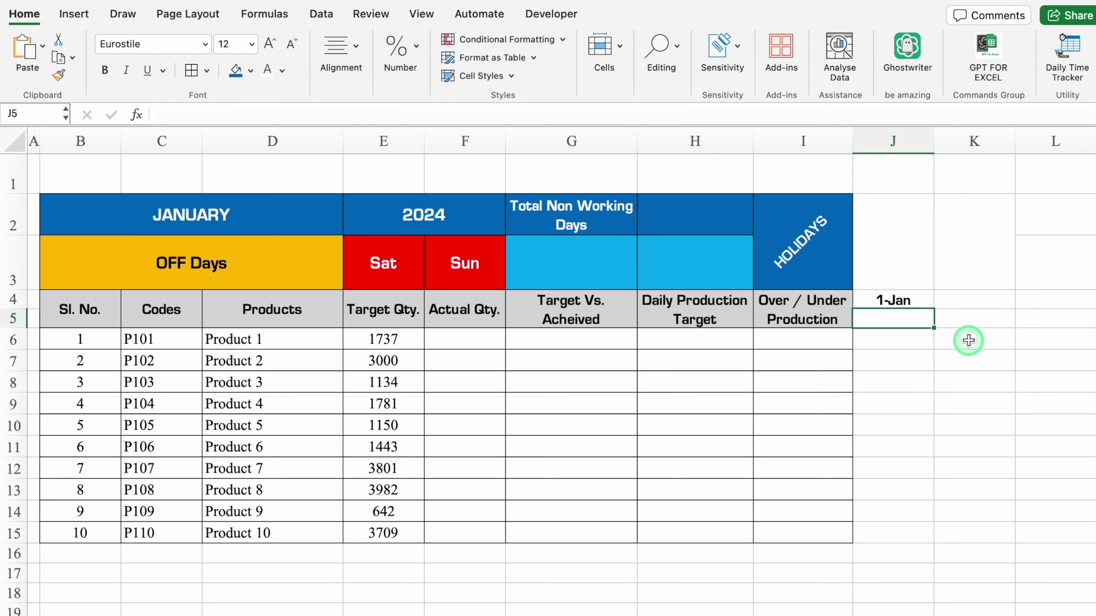
type("=")
type("text")
Enter =TEXT(J4,"DDD") in J5 to show the weekday Mon
double_click(918, 351)
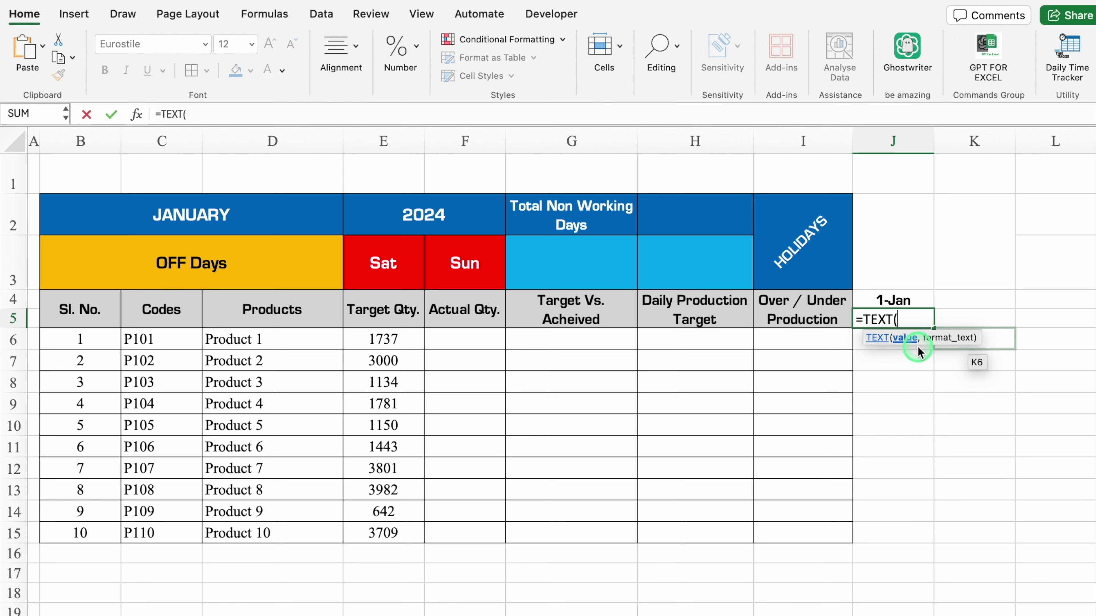
left_click(891, 301)
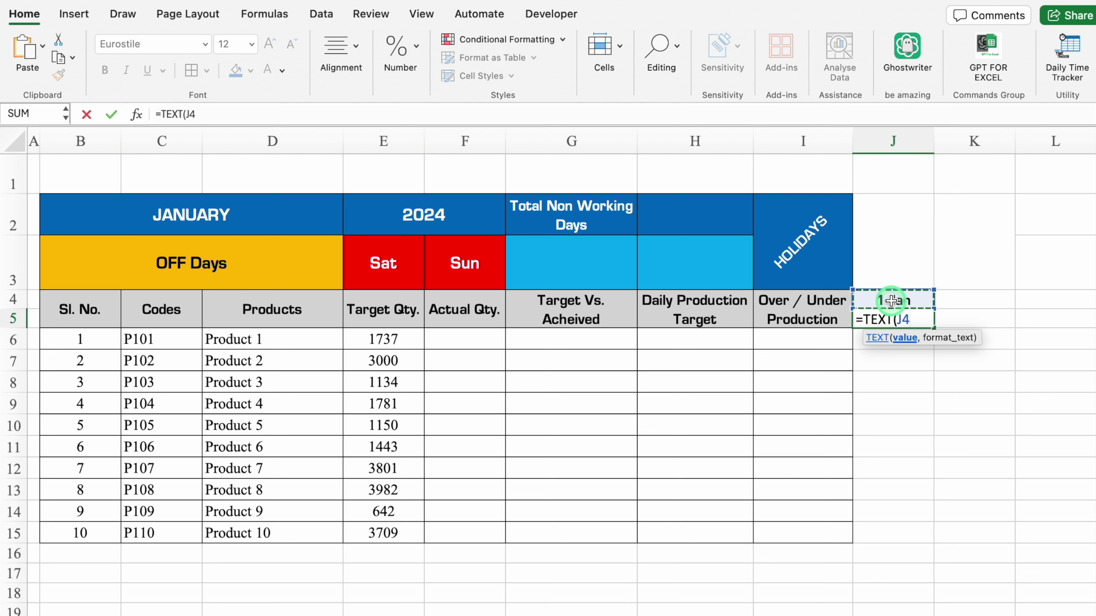
type(",\"")
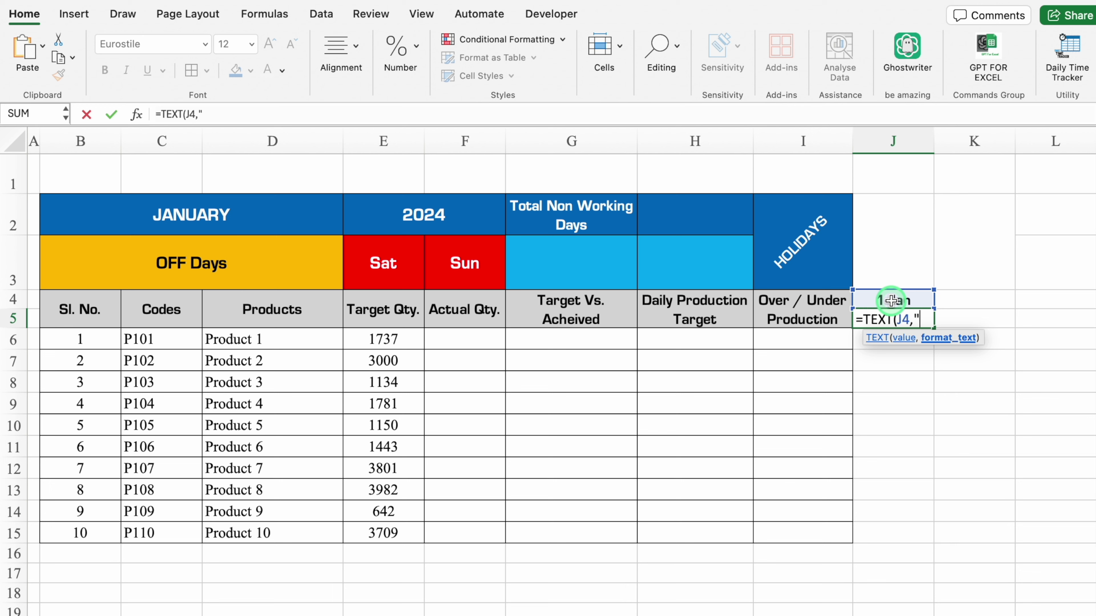
type("DDD\"")
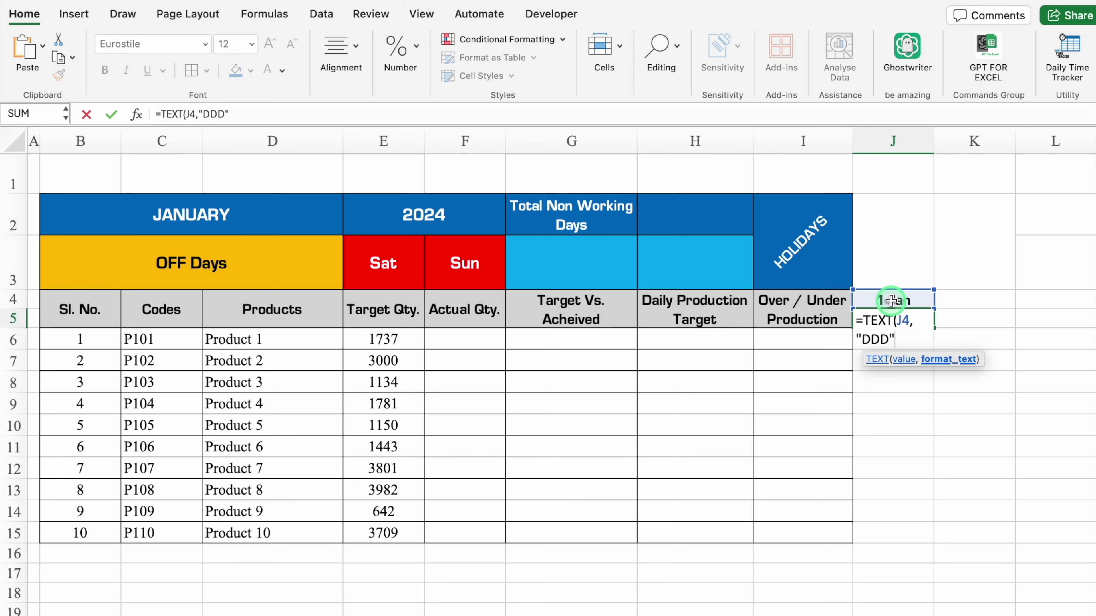
type(")")
key("Return")
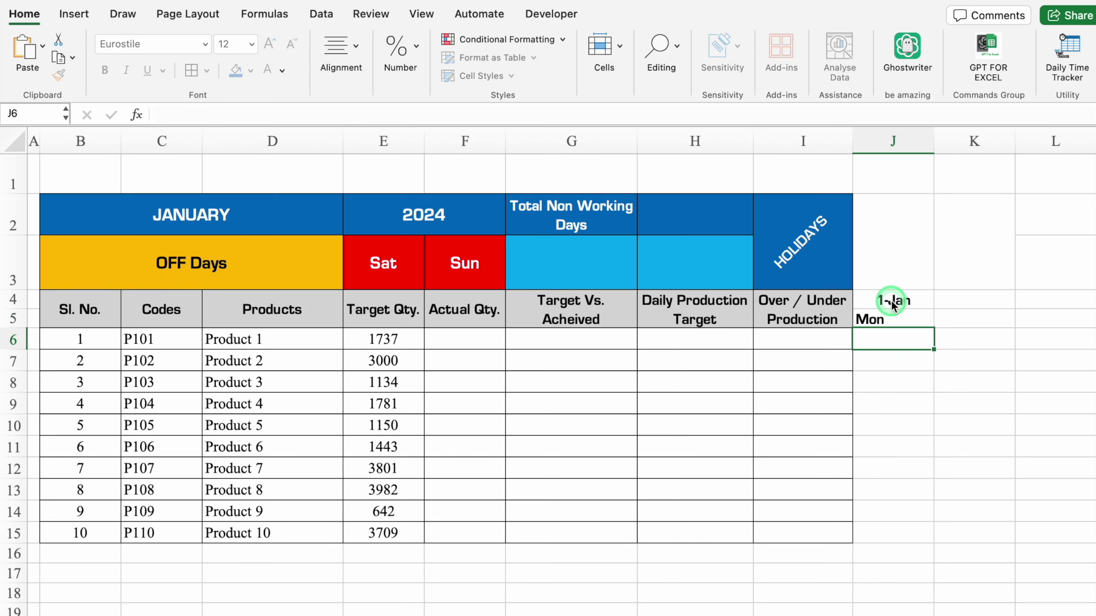
Centre Mon in J5 and copy the weekday formula into K5
left_click(908, 320)
left_click(341, 49)
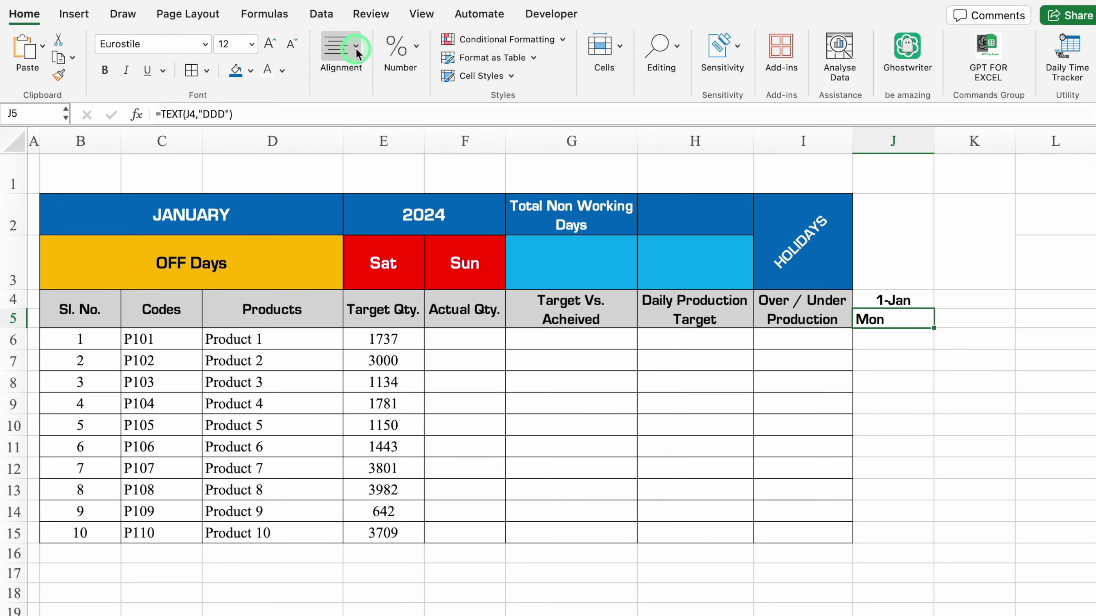
left_click(256, 122)
left_click_drag(933, 329, 988, 328)
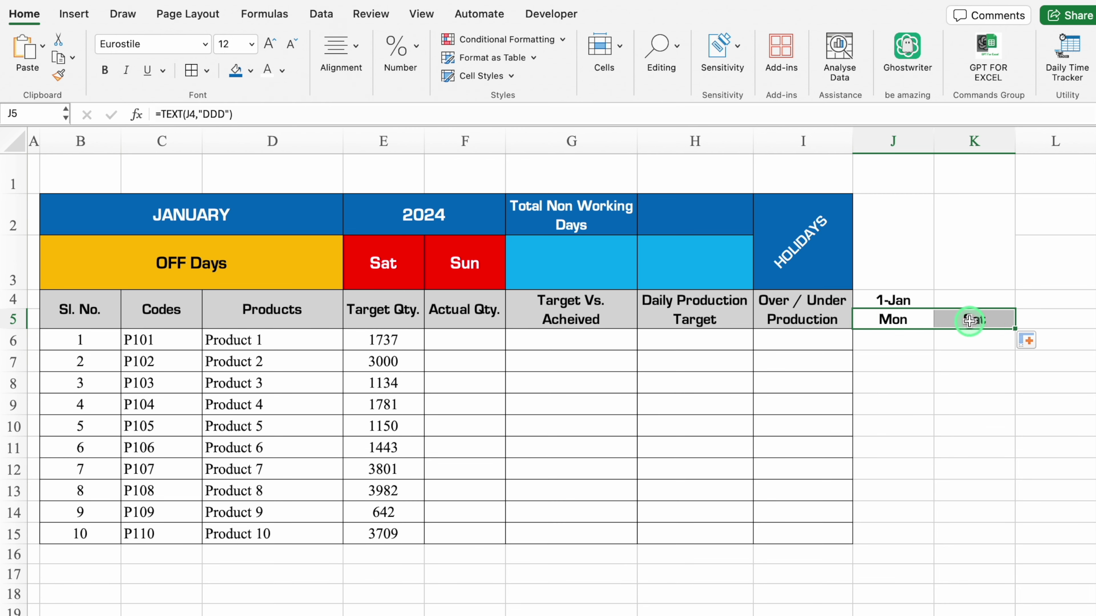
left_click(988, 327)
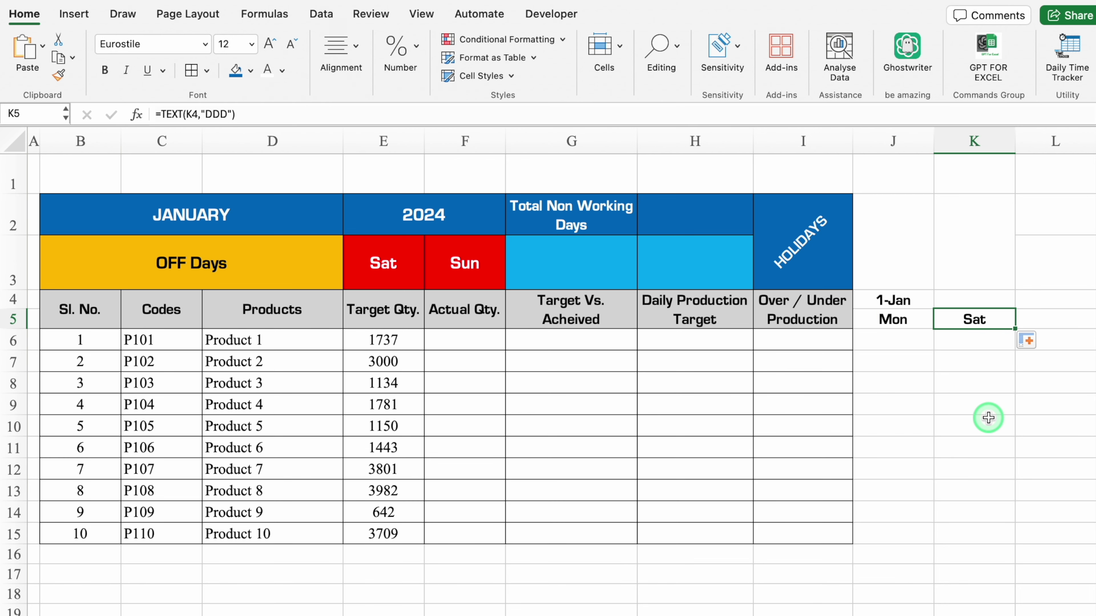
left_click(955, 300)
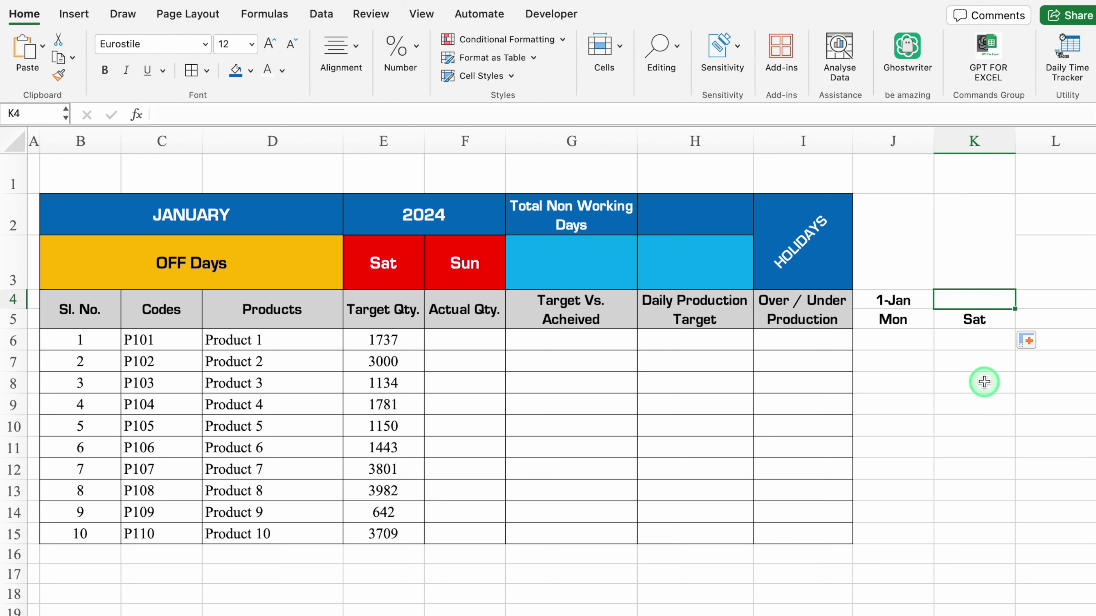
Enter =IF(J$4<EOMONTH($J$4,0),J4+1,"") in K4 to show the next day, 2-Jan
scroll(984, 382, "right", 2)
scroll(971, 303, "right", 4)
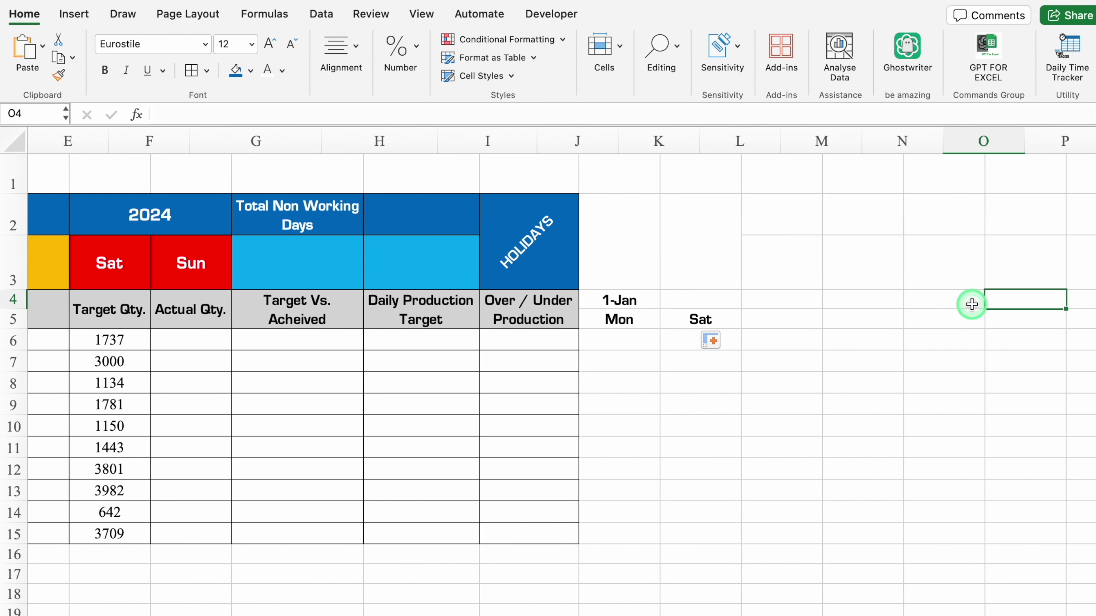
scroll(971, 303, "right", 1)
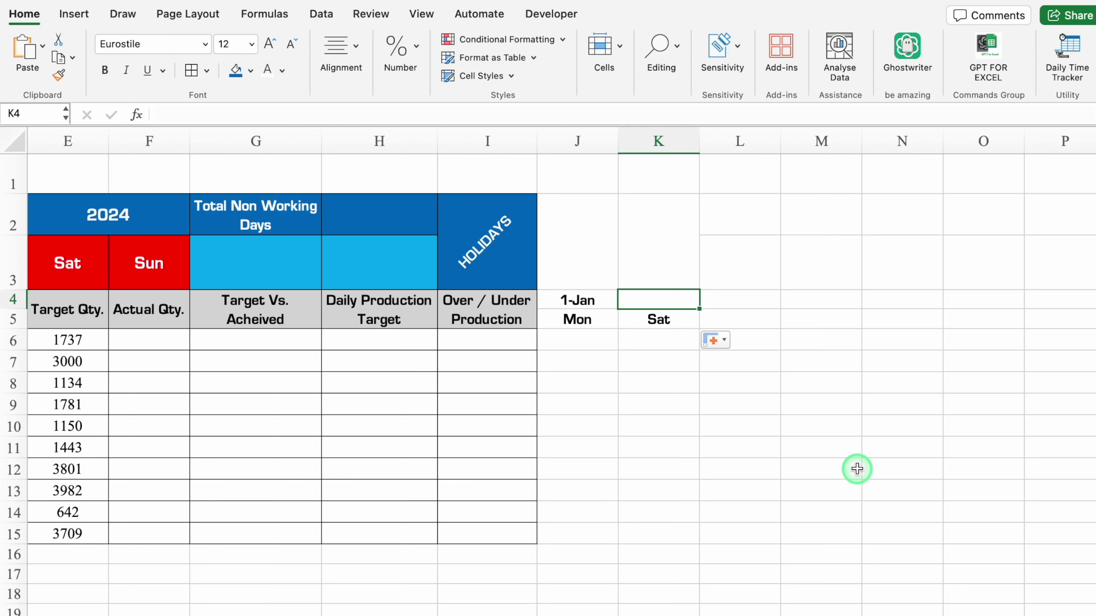
type("=if")
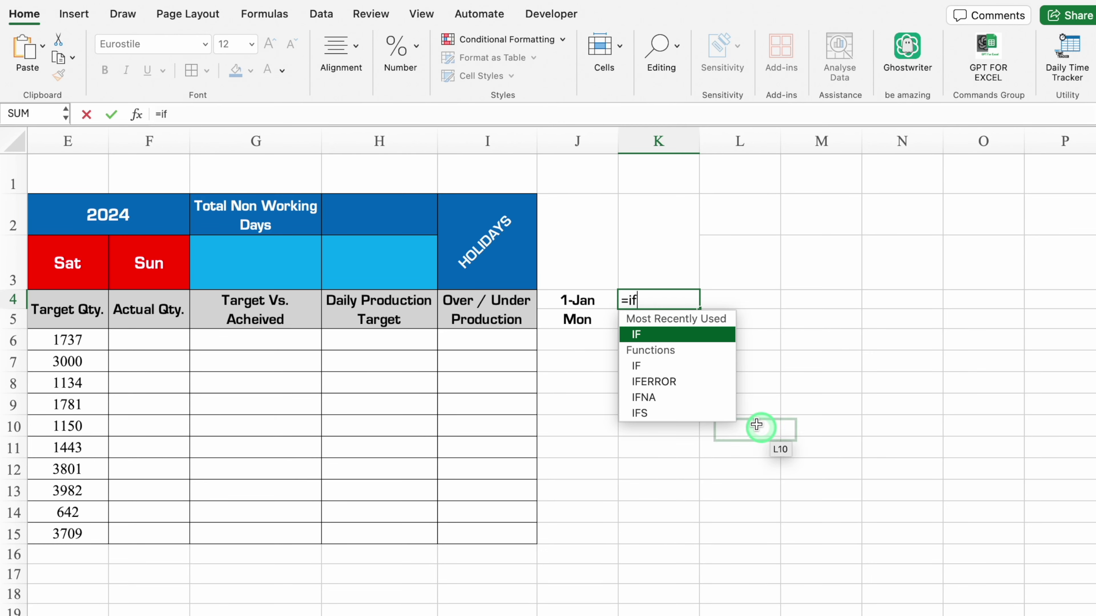
double_click(682, 344)
left_click(585, 302)
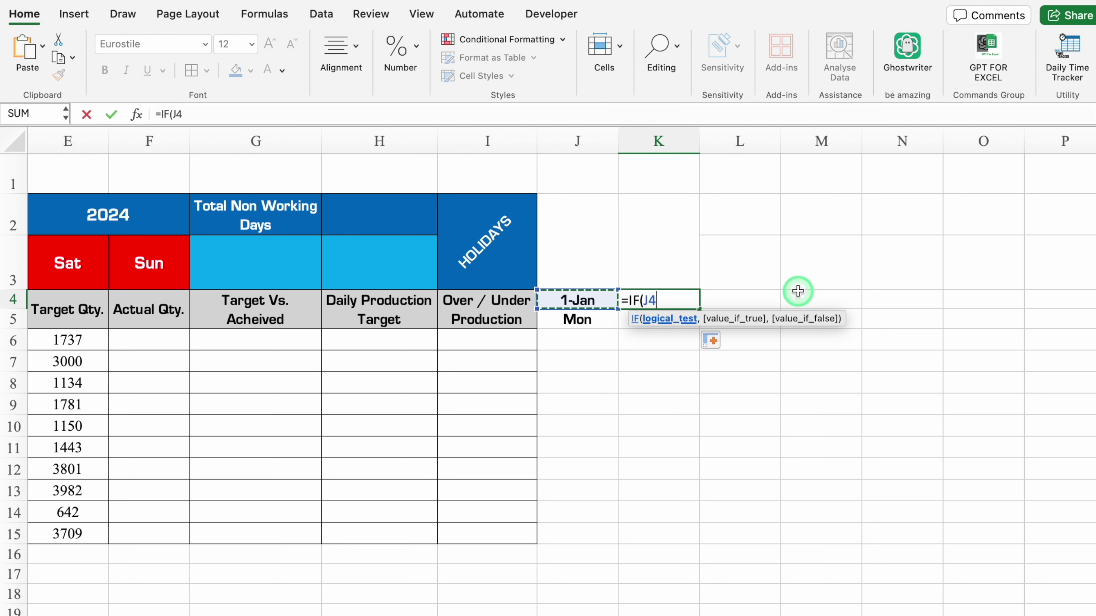
key("F4")
key("F4")
type("<")
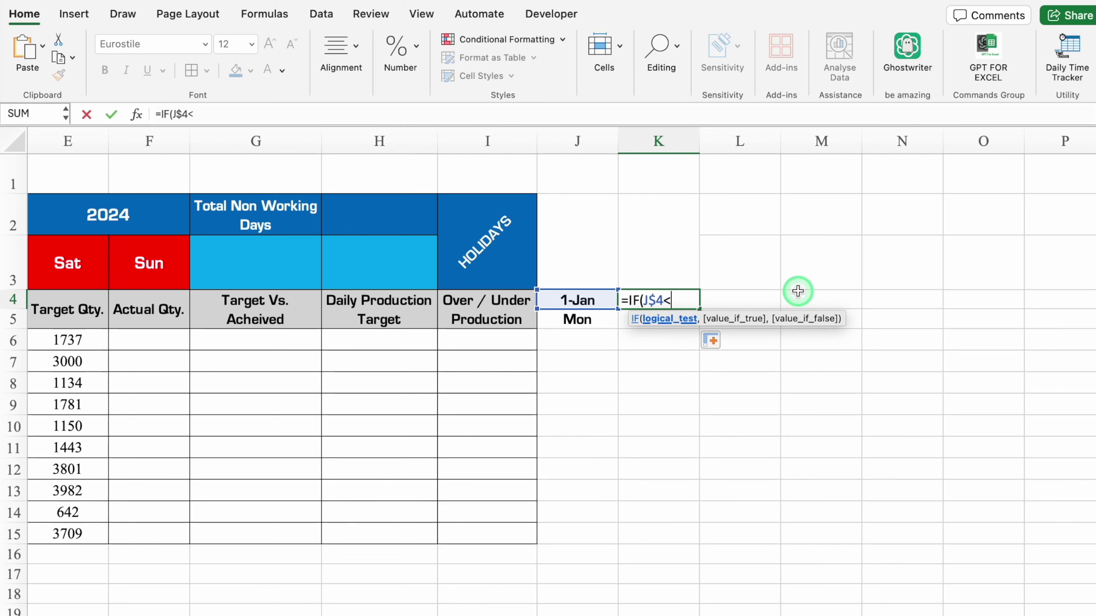
type("eo")
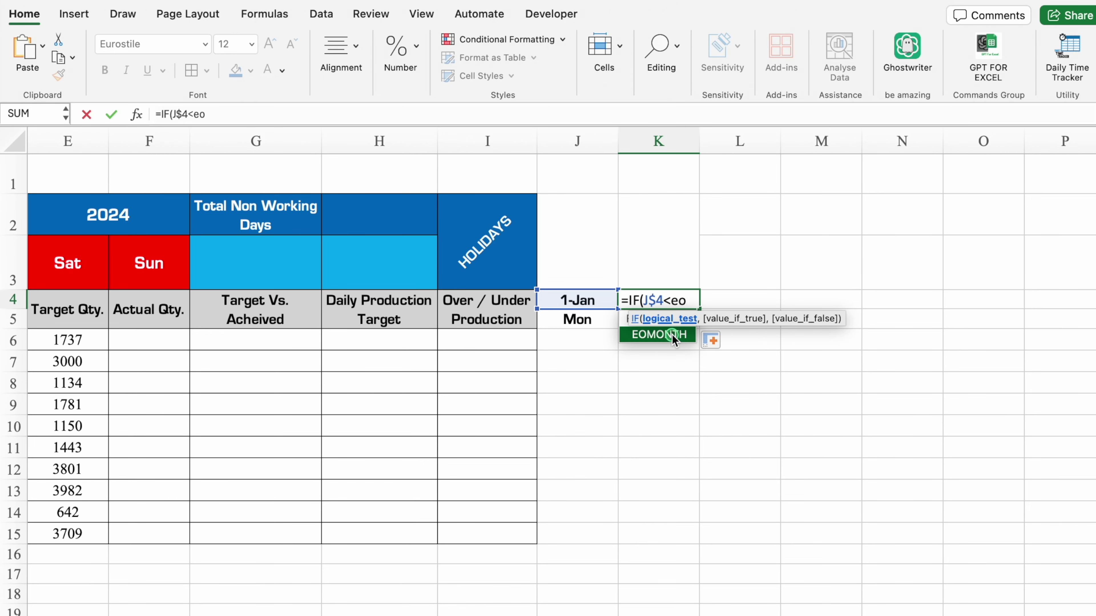
double_click(672, 335)
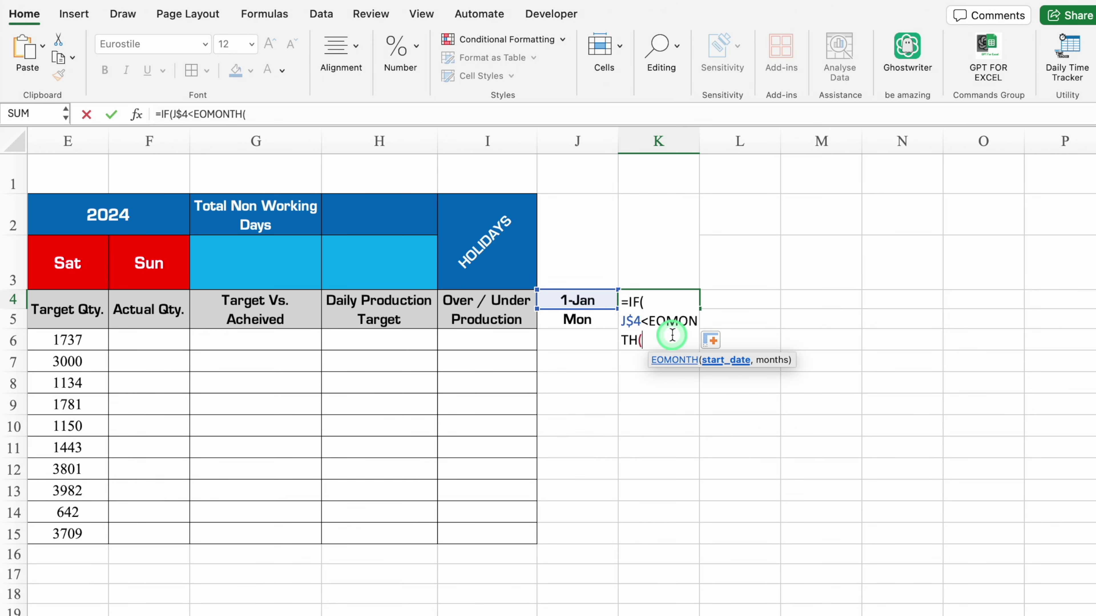
left_click(602, 300)
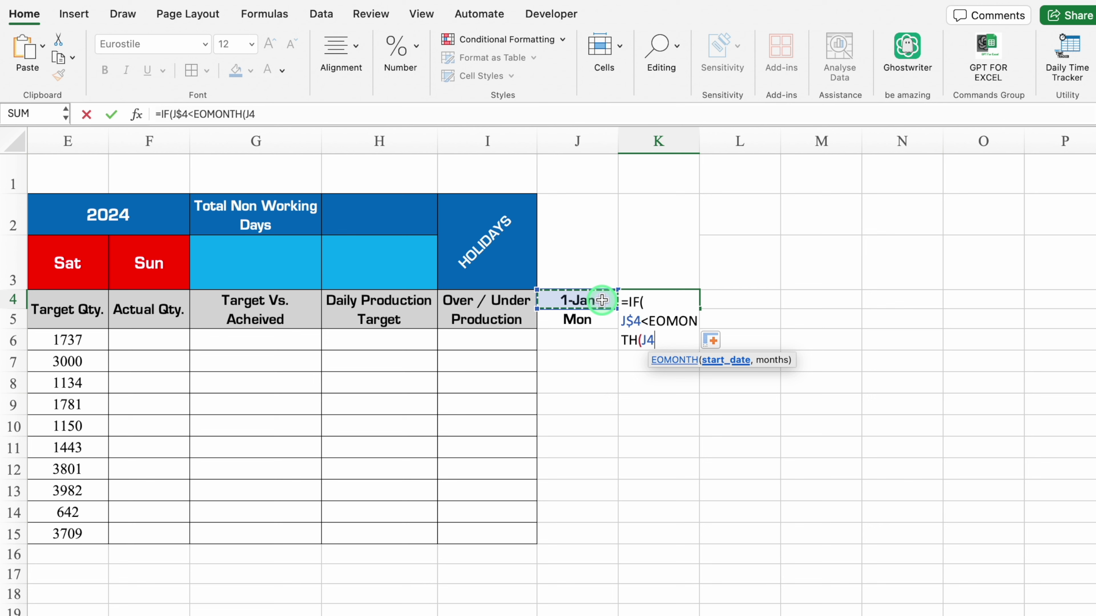
key("F4")
type("$J$4,0")
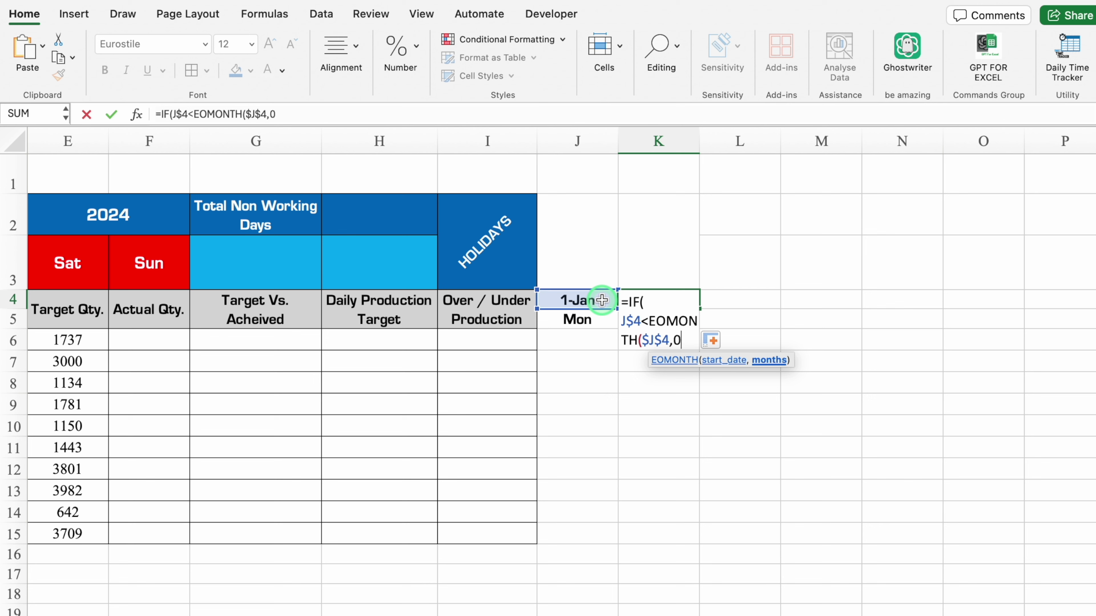
type(")")
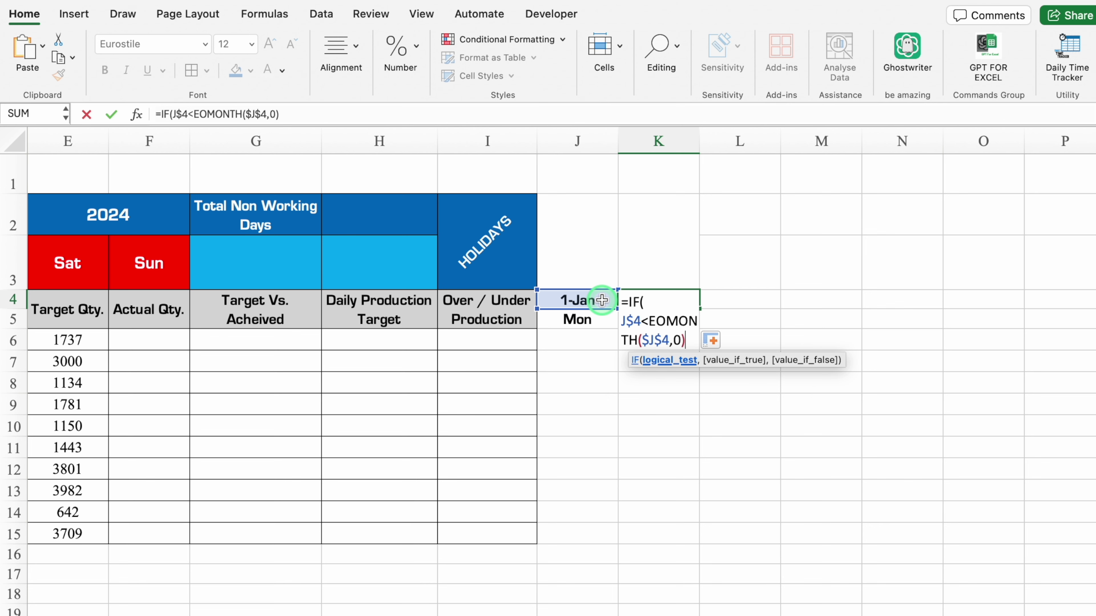
type(",")
left_click(601, 299)
type("+")
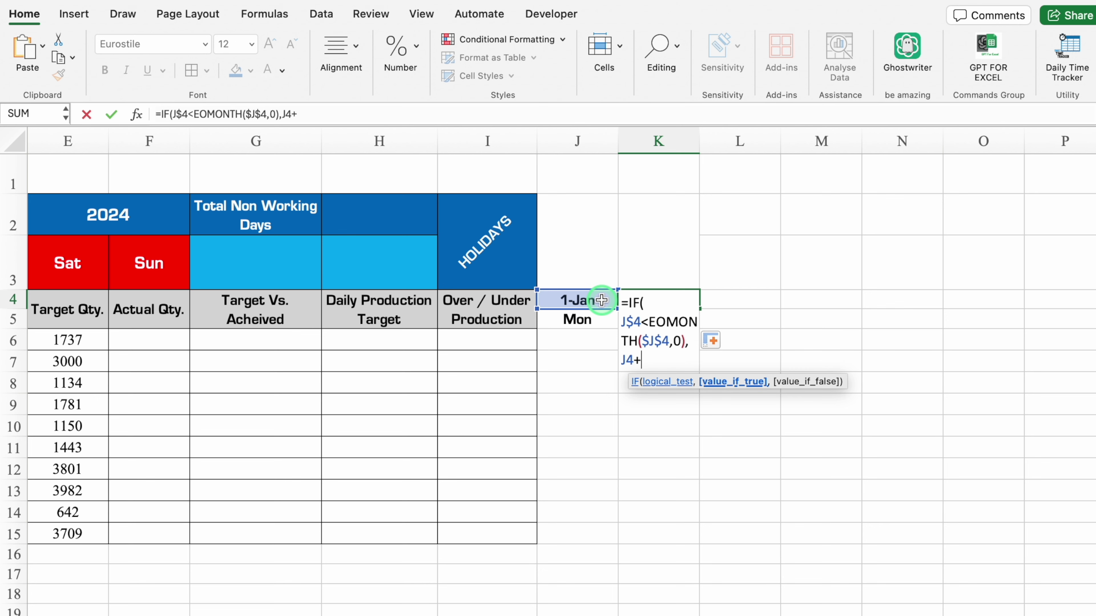
type("1,")
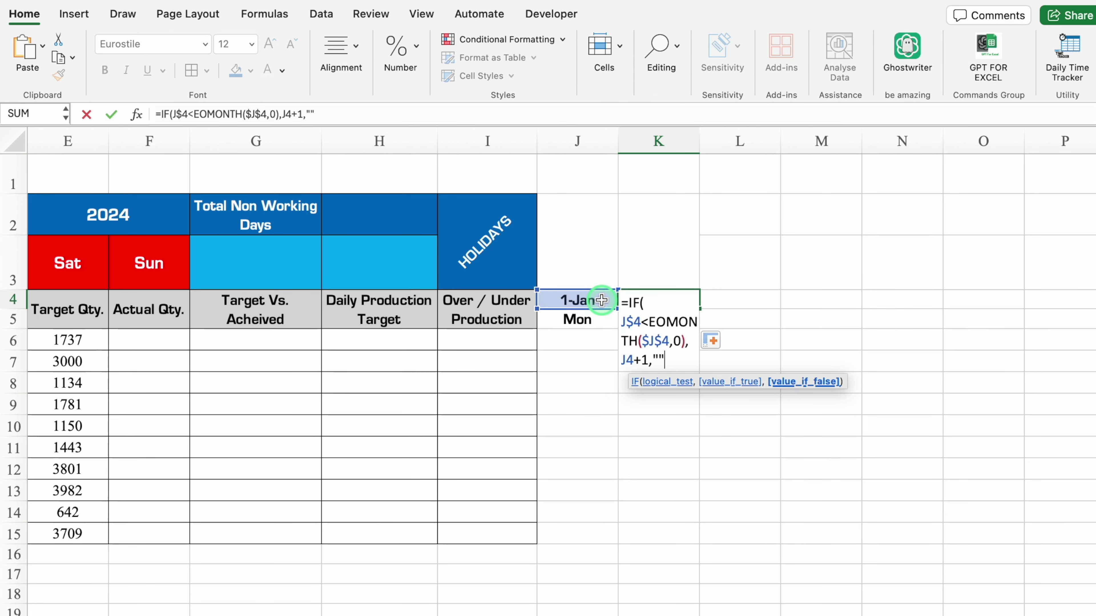
type(")")
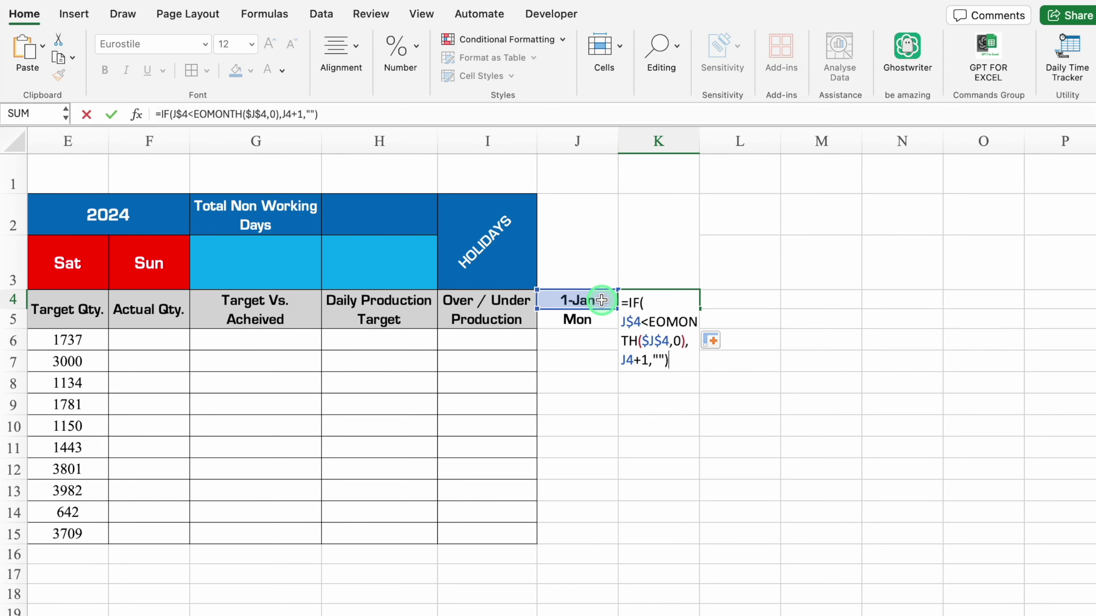
key("Return")
Centre the 2-Jan date in K4
left_click(674, 300)
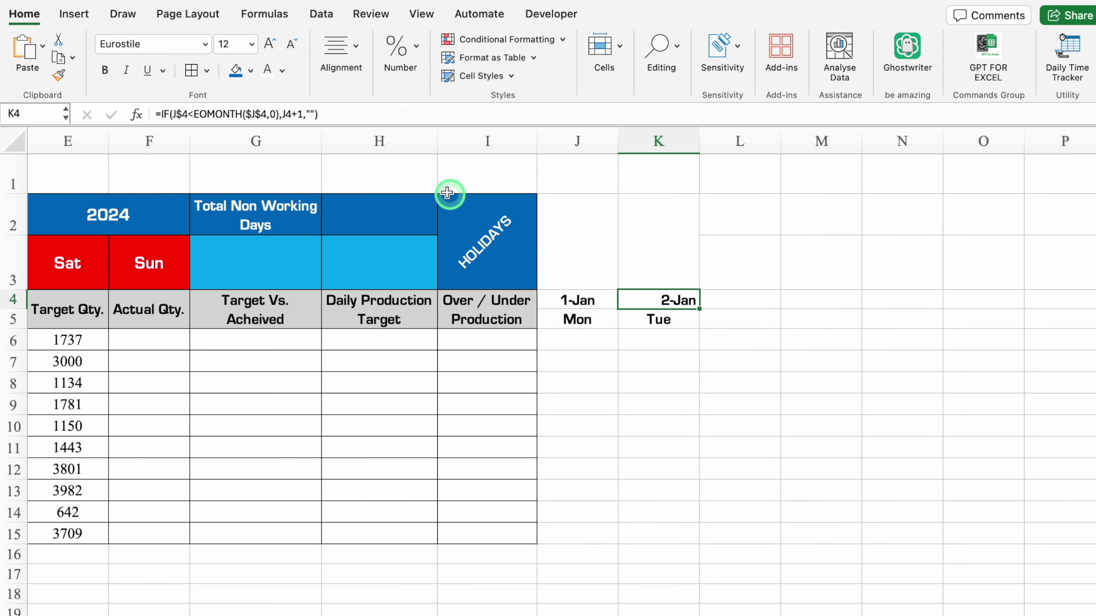
left_click(343, 54)
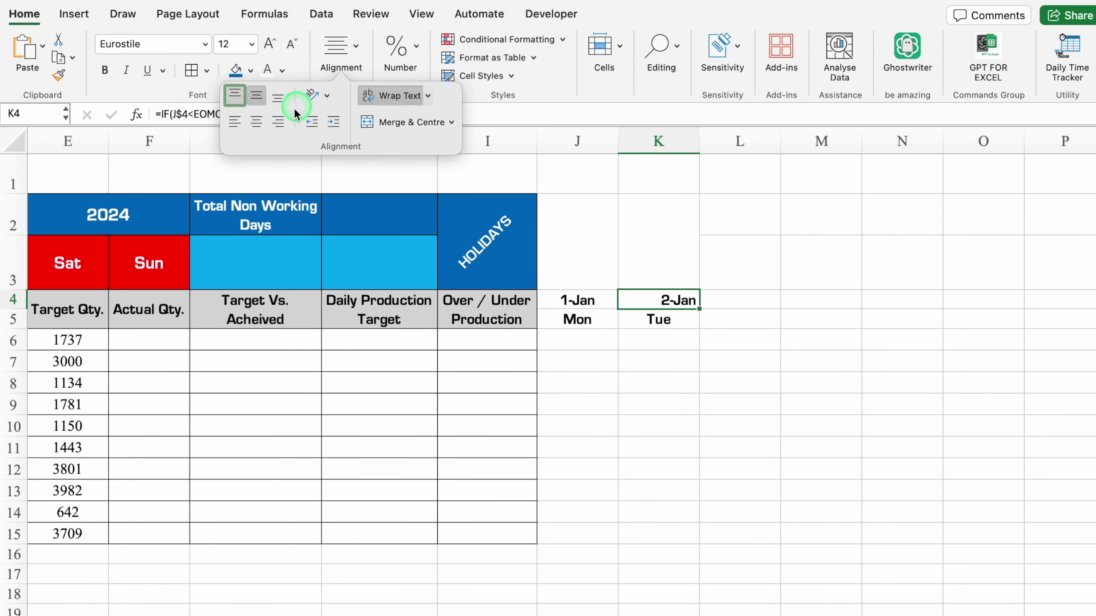
left_click(257, 122)
left_click(681, 362)
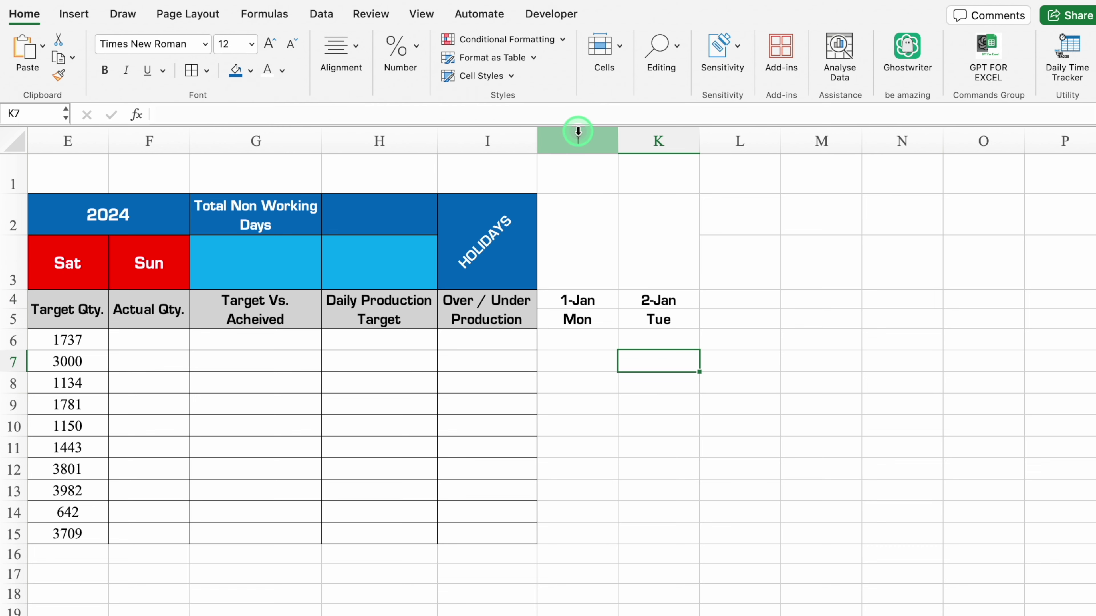
Narrow columns J and K to fit the date headers
left_click_drag(578, 137, 698, 134)
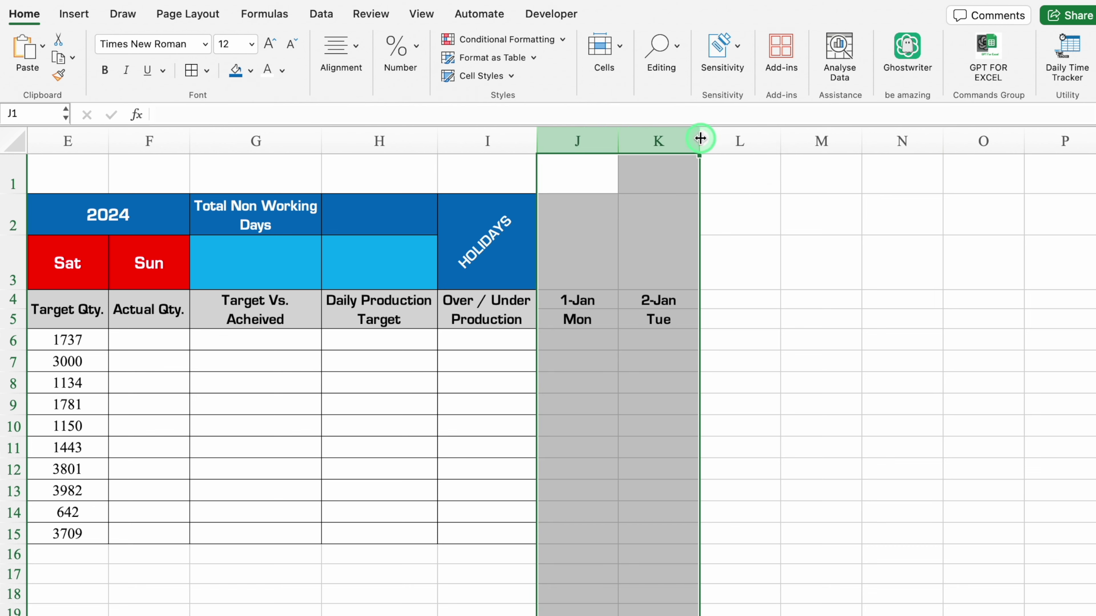
left_click_drag(699, 138, 626, 138)
left_click(680, 404)
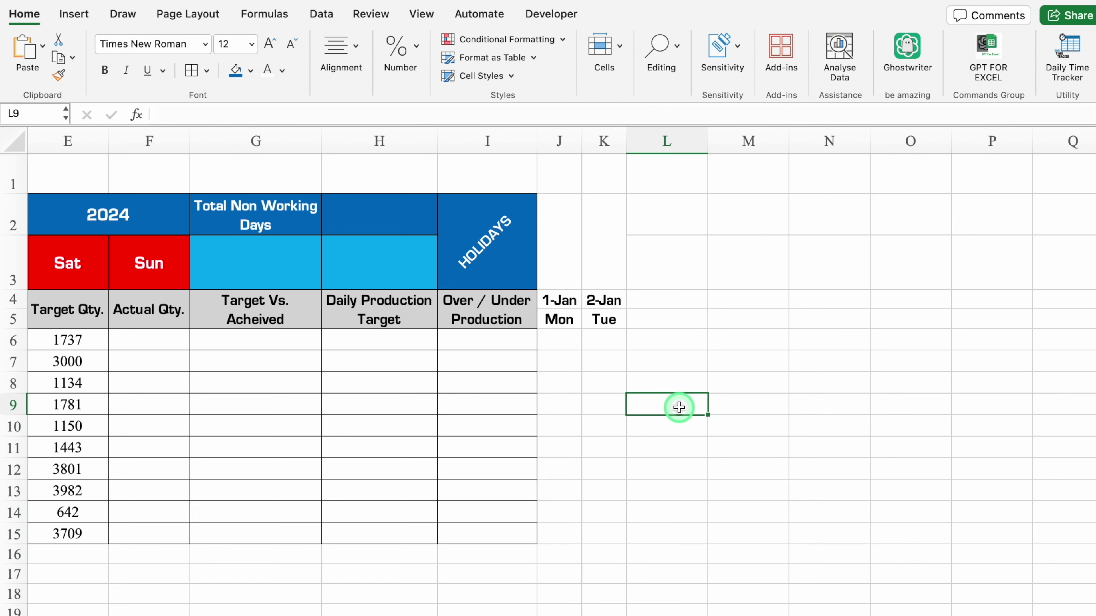
left_click(565, 248)
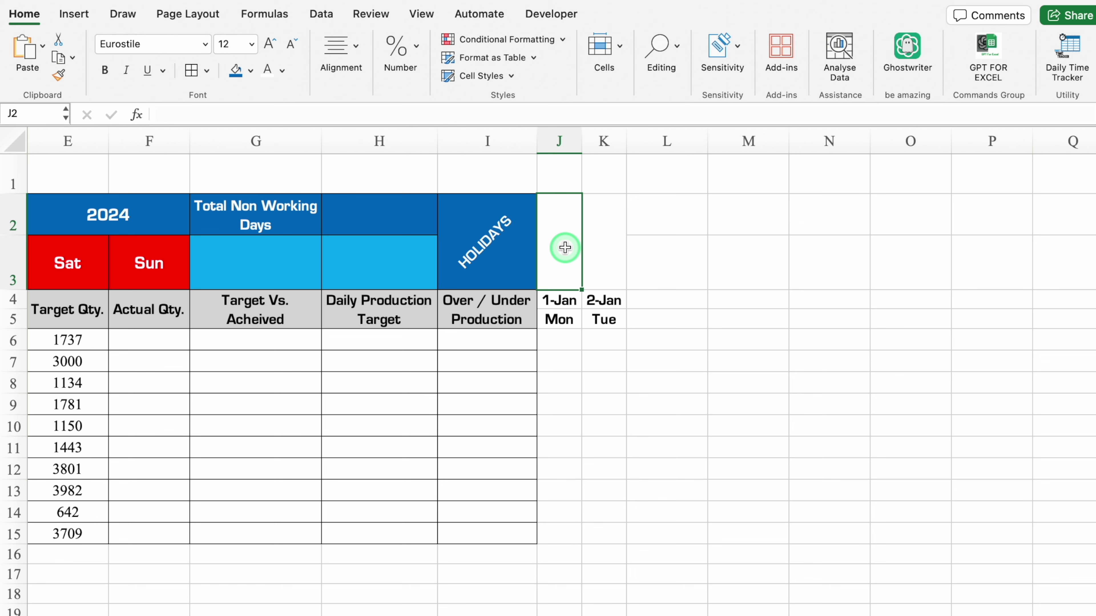
Start a VLOOKUP in J2 using the date in J4 as the lookup value
type("=")
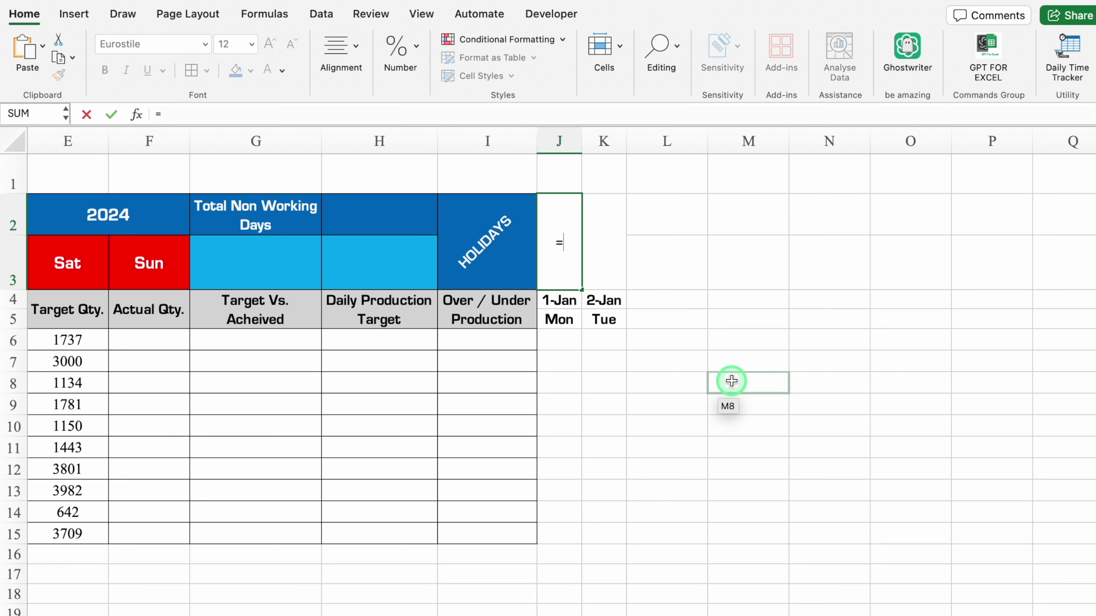
type("vlo")
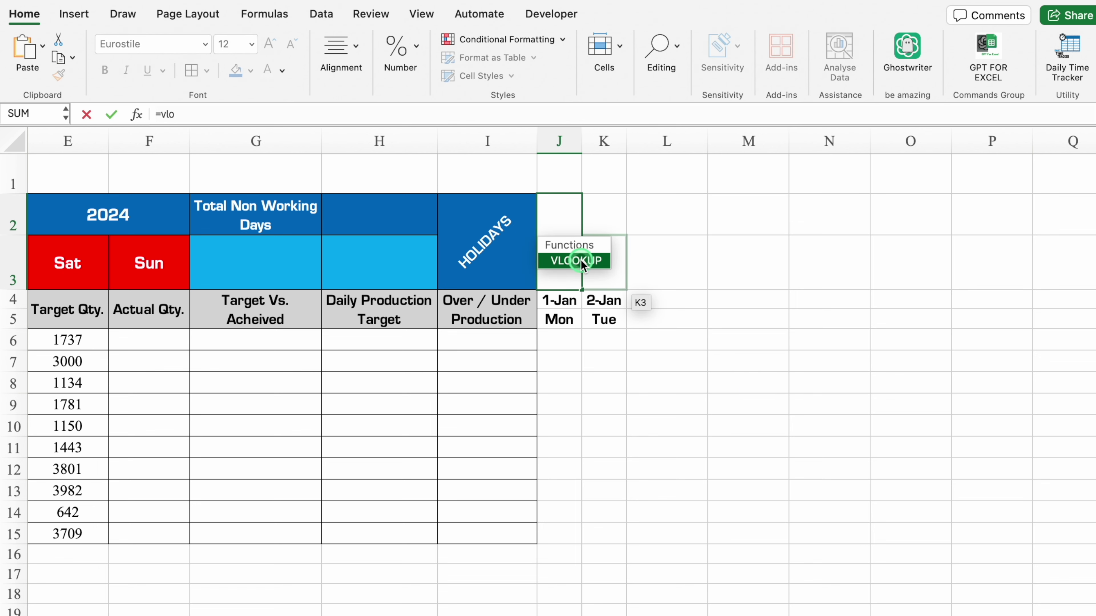
double_click(583, 261)
left_click(558, 321)
key("Up")
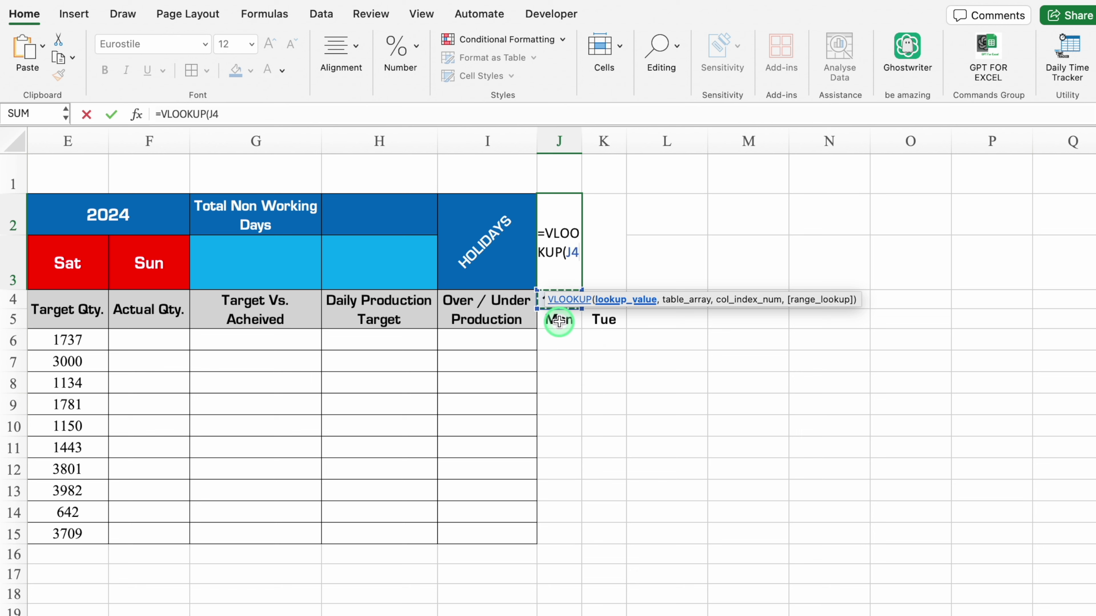
type(",")
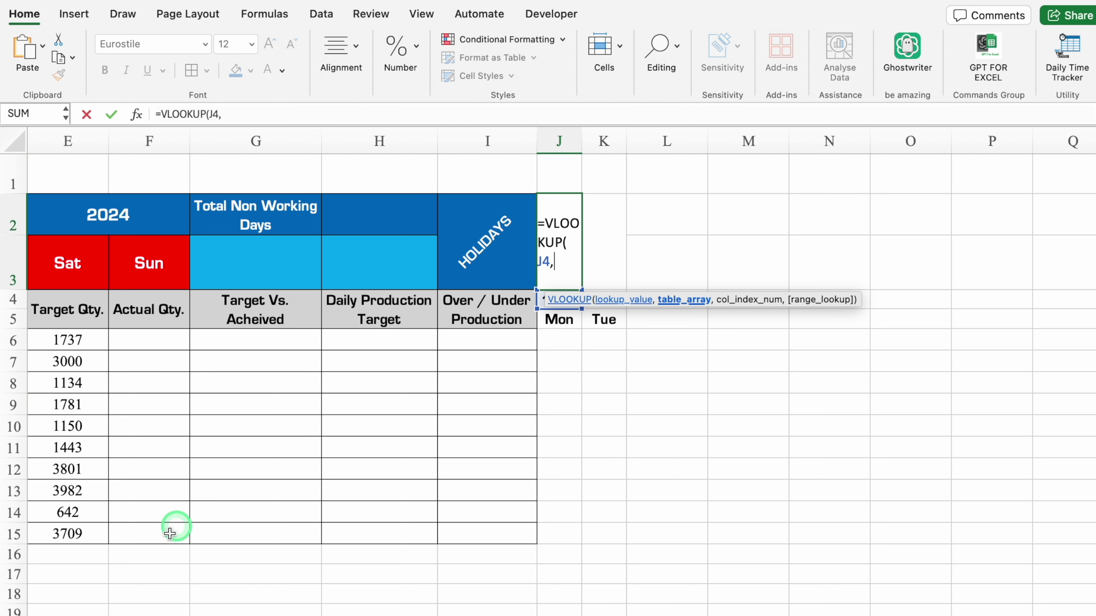
Look the date up in the absolute Settings!$G:$H holiday range, returning column 2 with exact match
left_click(182, 614)
left_click(393, 140)
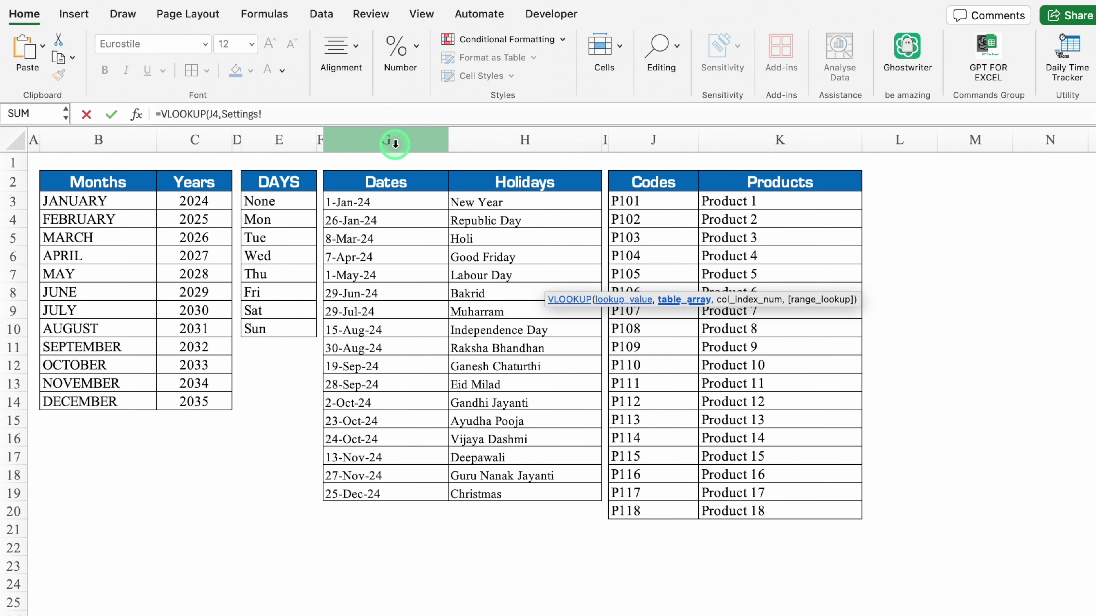
left_click_drag(394, 140, 508, 150)
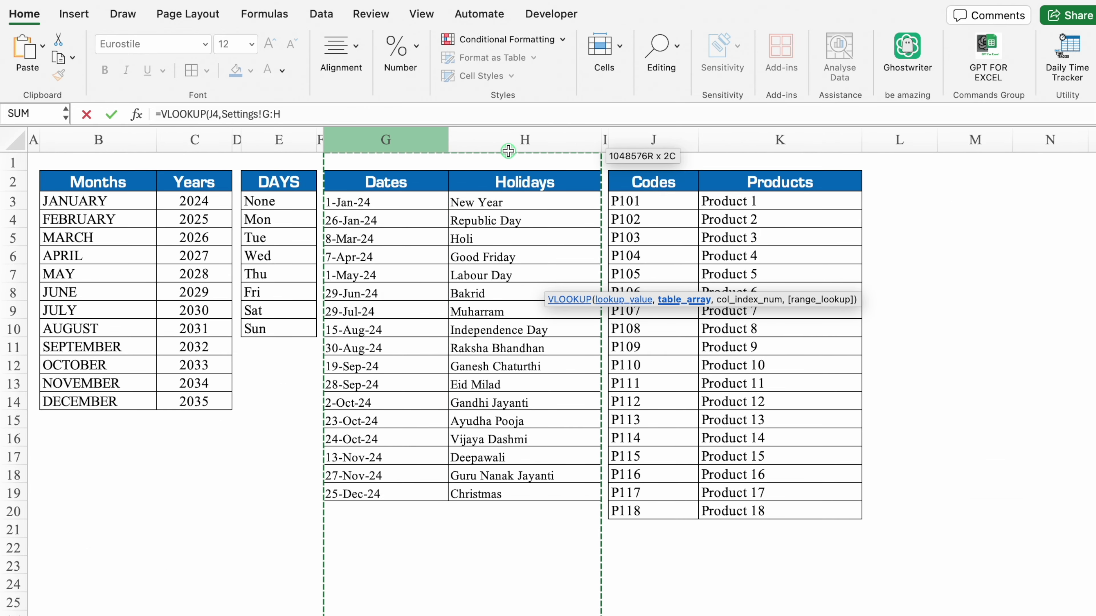
key("F4")
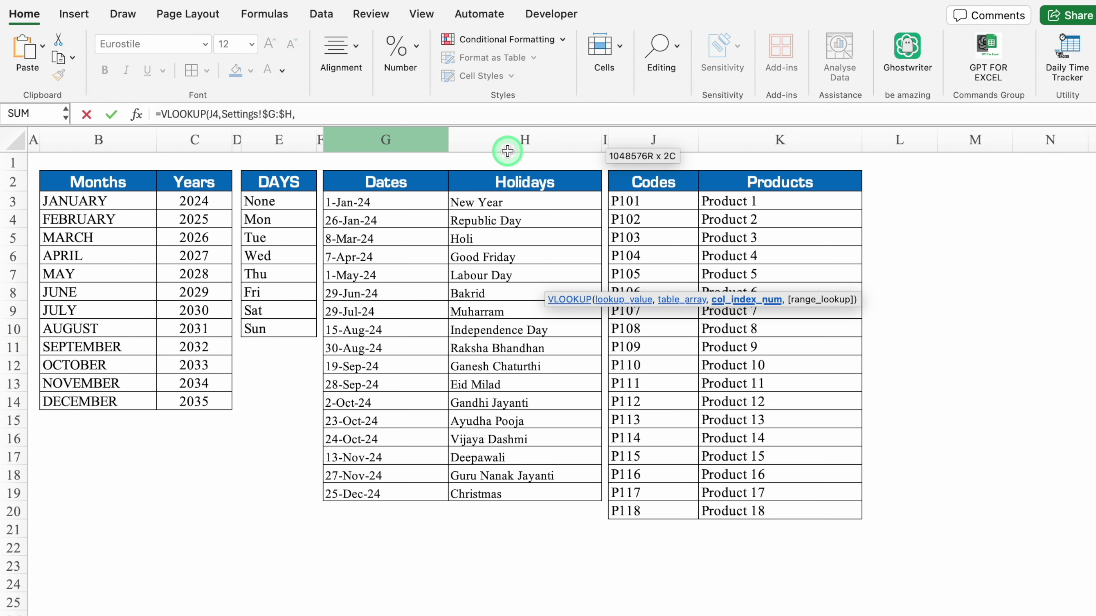
left_click_drag(507, 151, 449, 141)
left_click(438, 178)
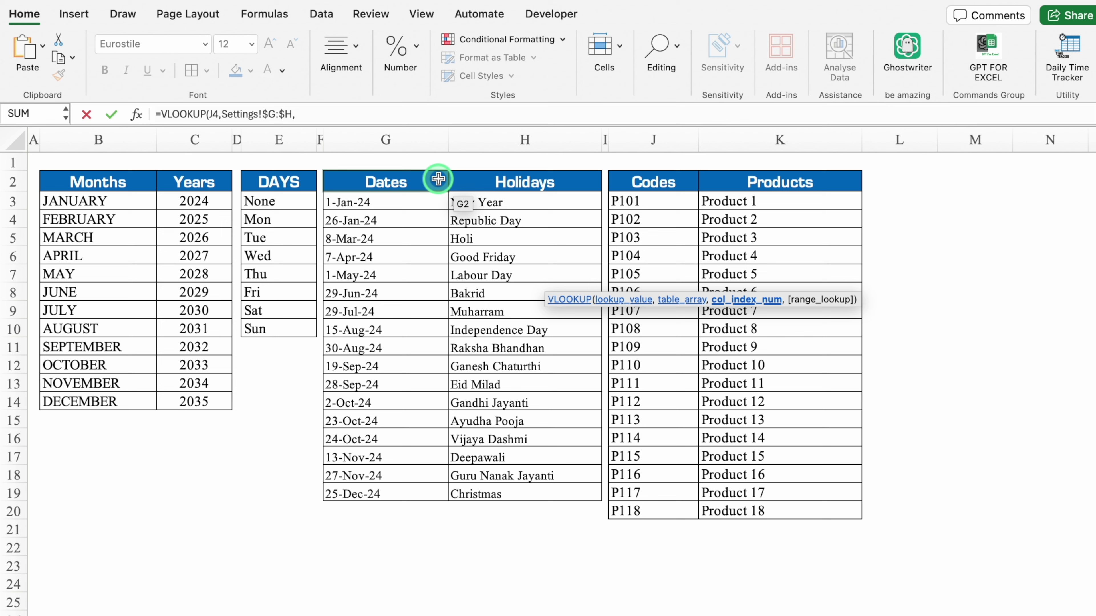
left_click(384, 144)
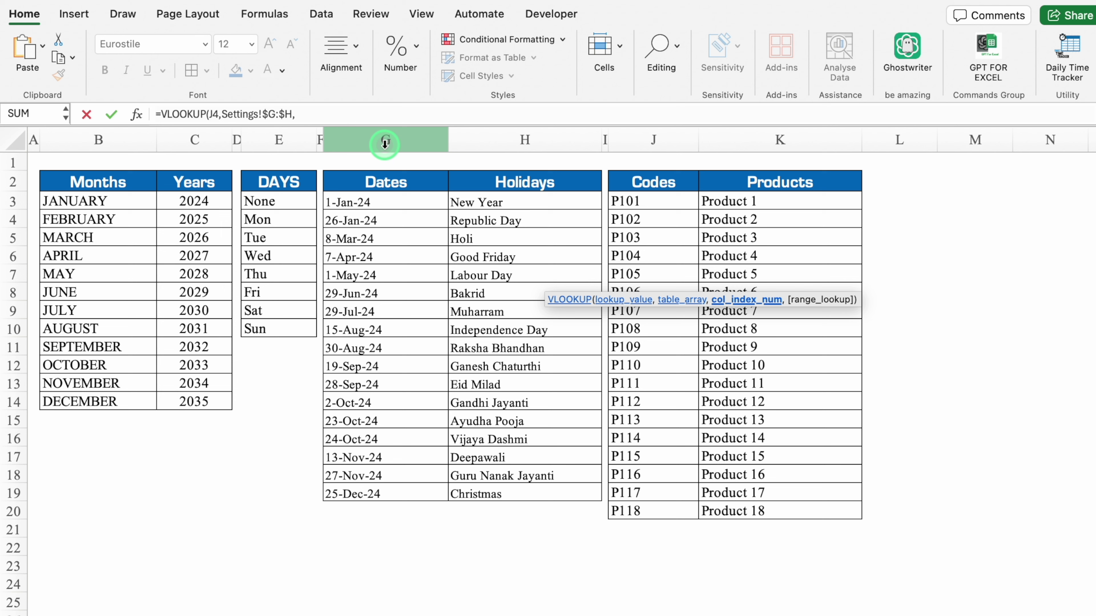
type("2,0")
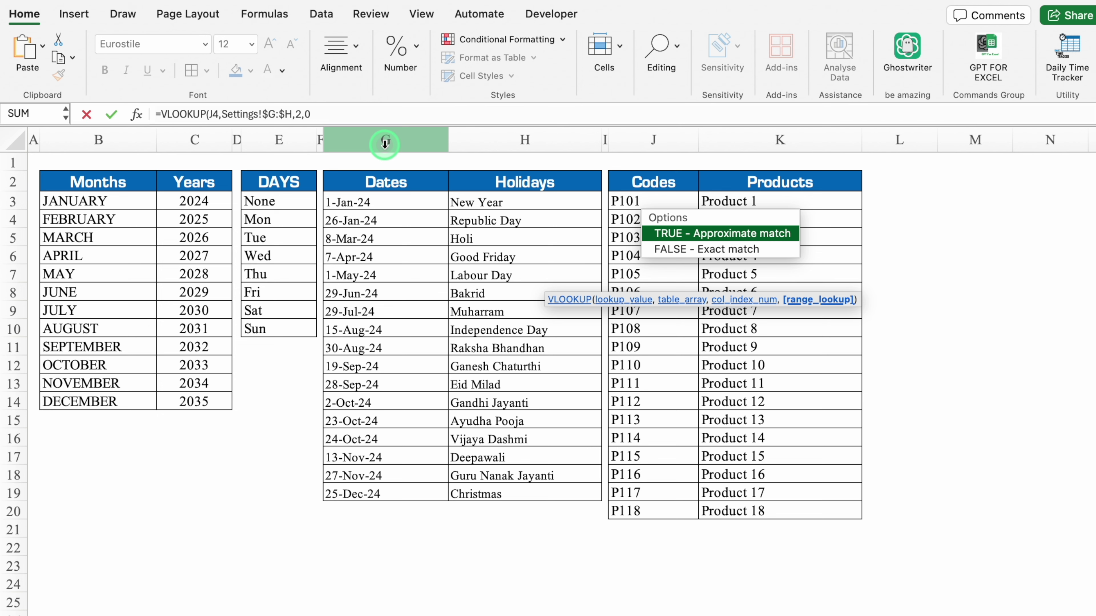
type(")")
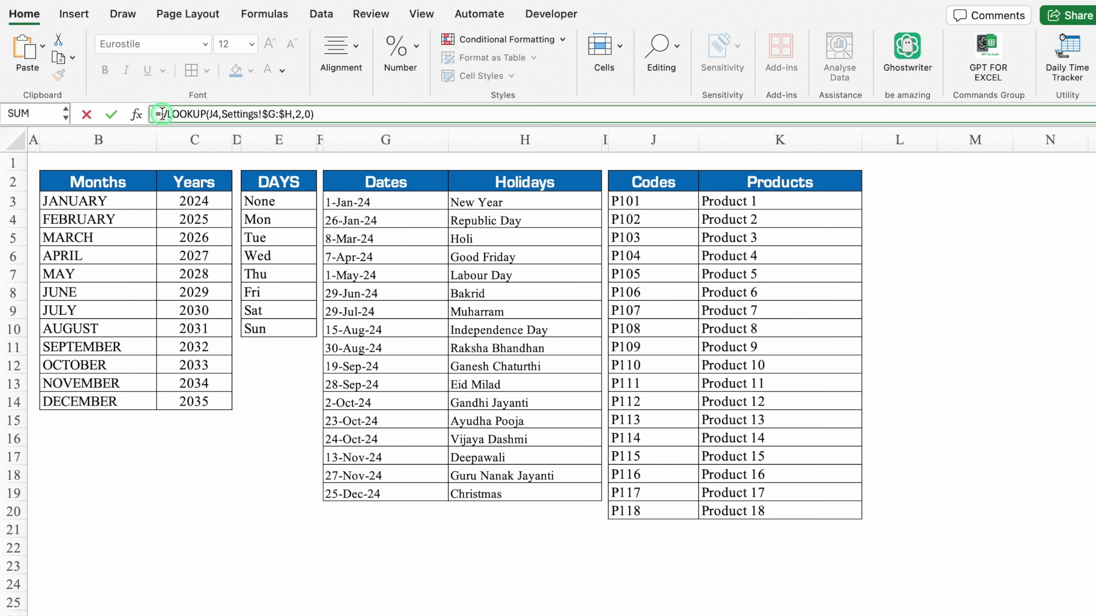
Wrap the lookup in IFERROR returning "" so J2 shows New Year or stays blank
left_click(162, 114)
type("iferr")
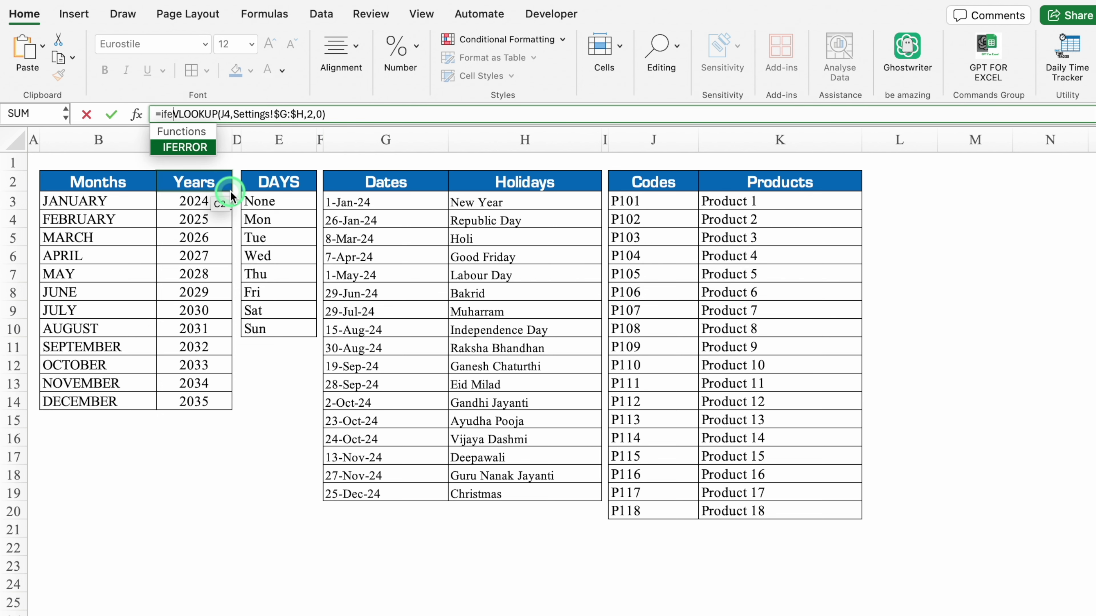
double_click(199, 149)
left_click(396, 114)
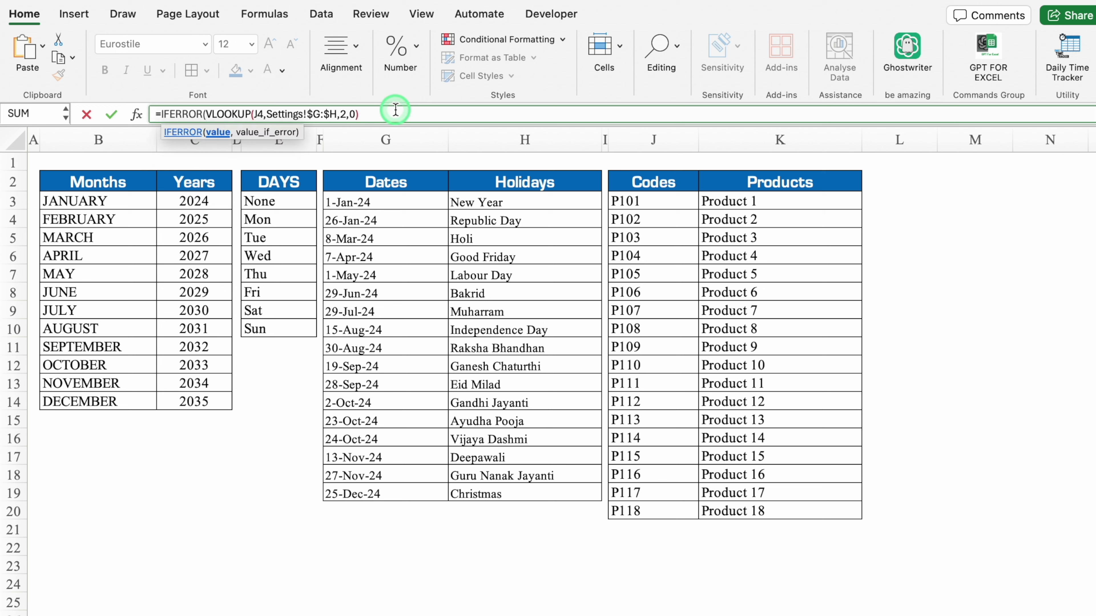
type(",")
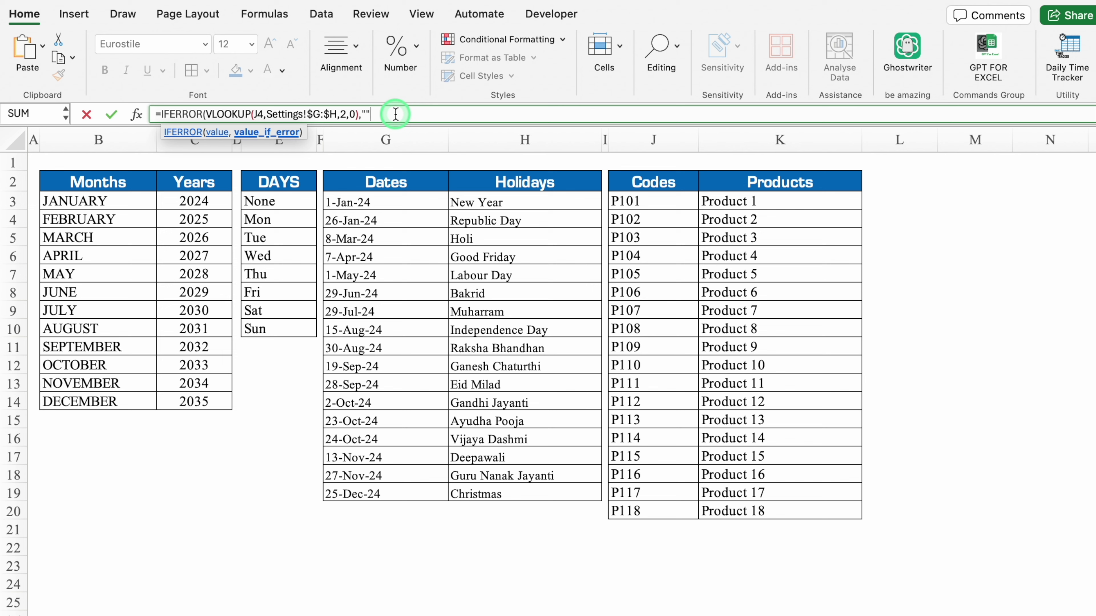
type(")")
key("Return")
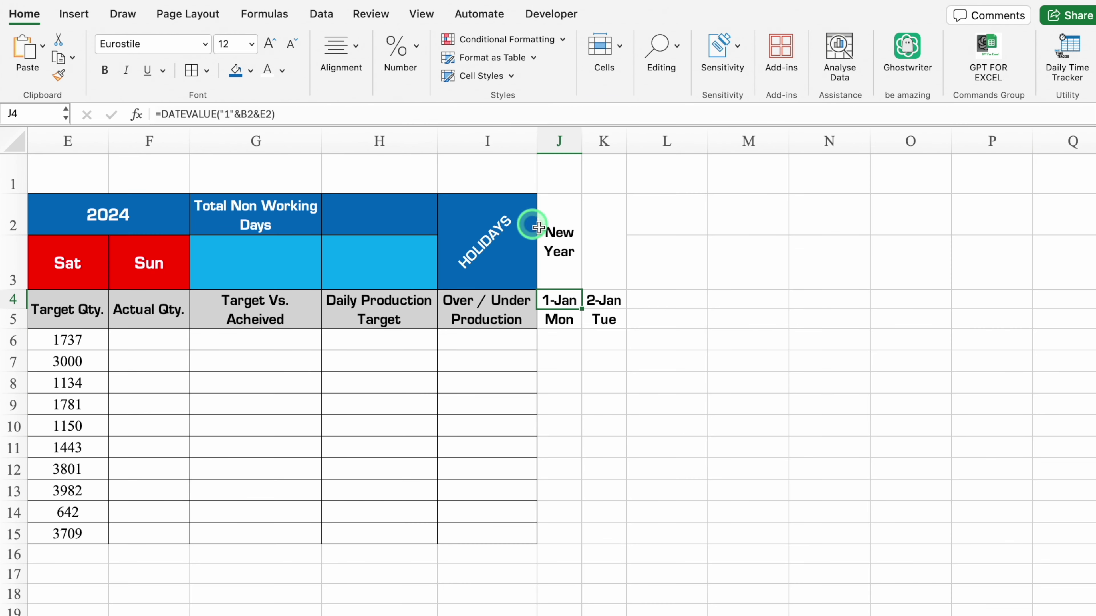
left_click(565, 243)
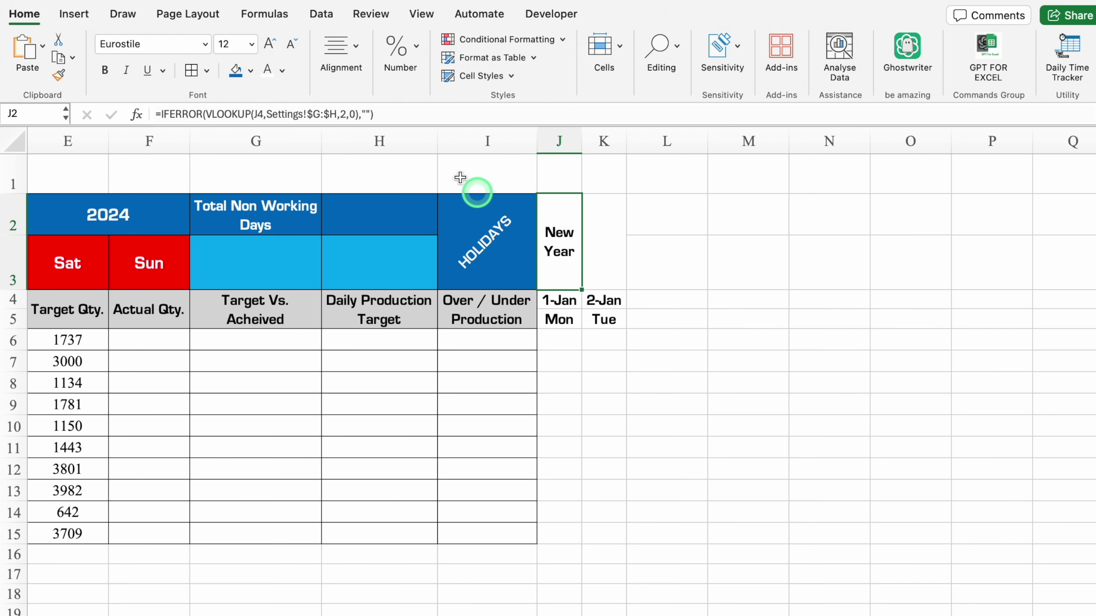
Rotate the New Year label in J2 to read upward and shrink its font to 10 pt
left_click(345, 43)
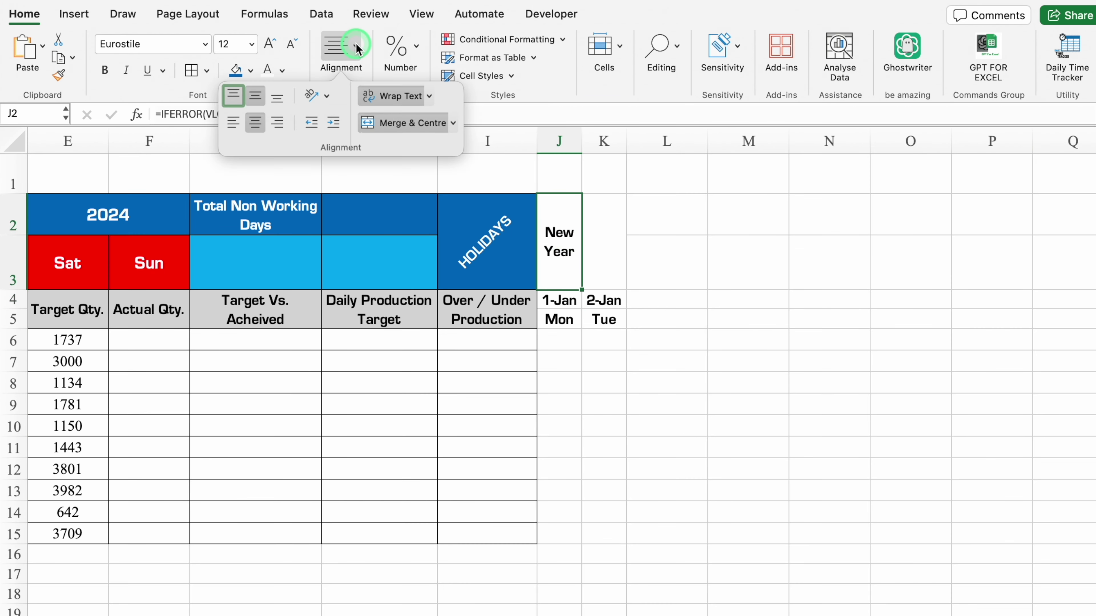
left_click(328, 96)
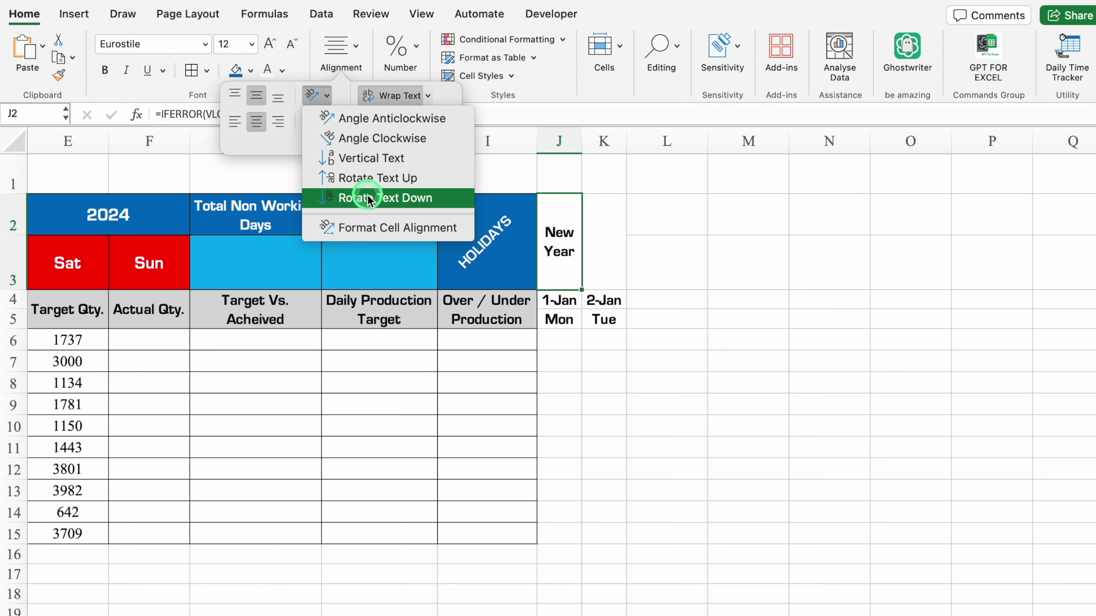
left_click(370, 180)
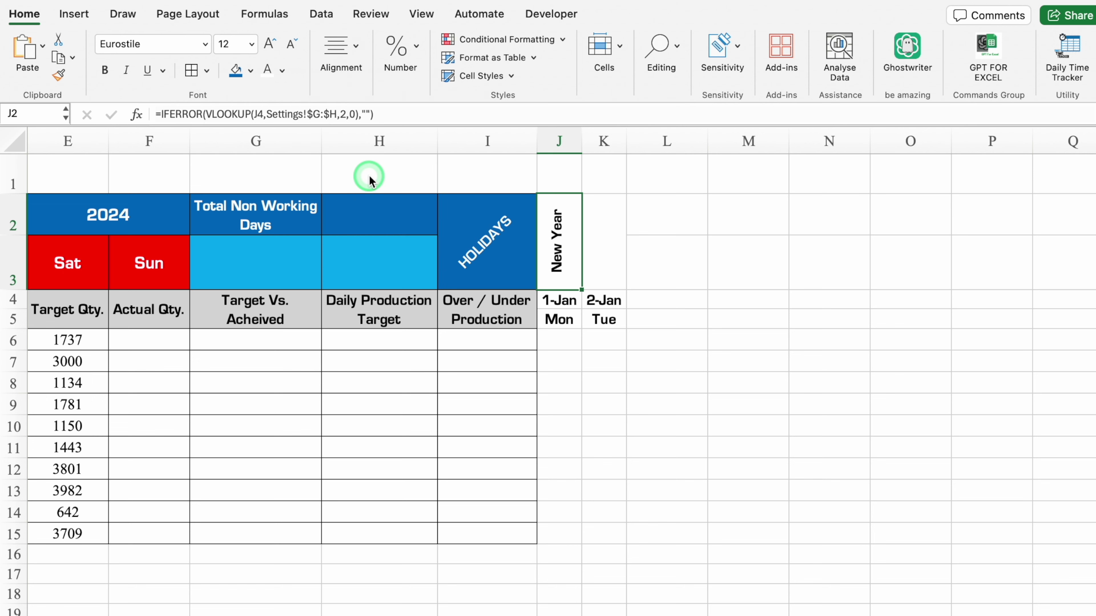
left_click(291, 46)
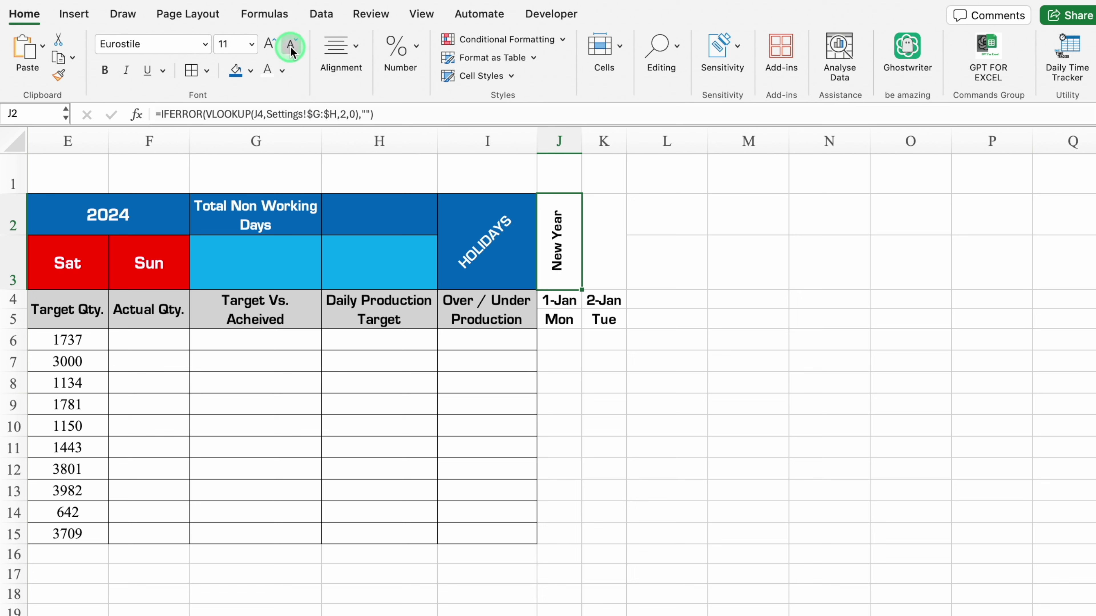
left_click(291, 45)
left_click(497, 40)
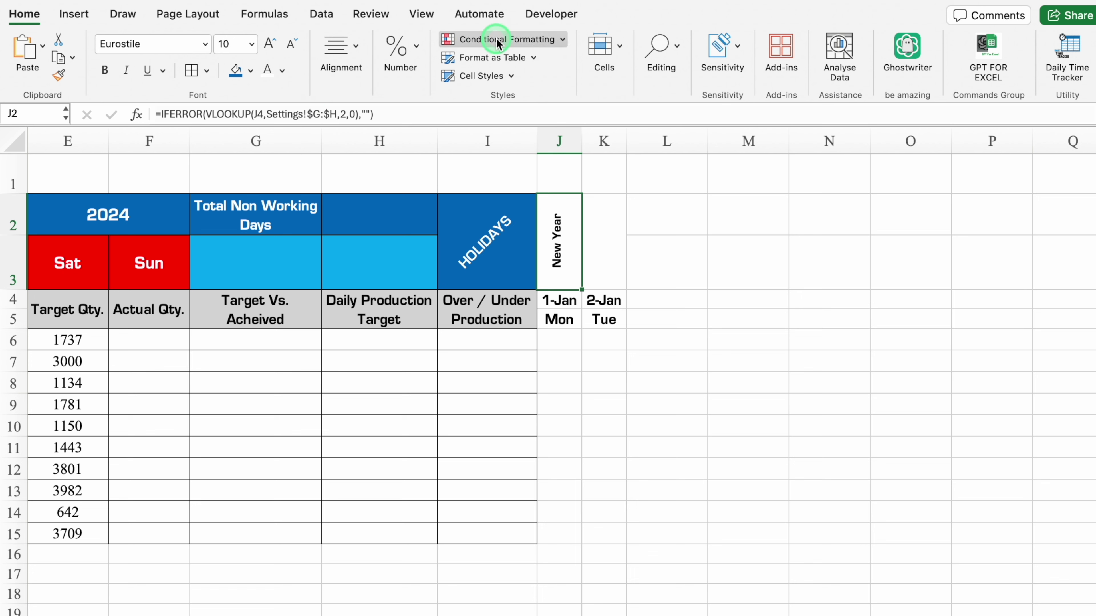
Create a new highlight rule for J2 matching cell values not equal to ""
left_click(559, 62)
mouse_move(530, 60)
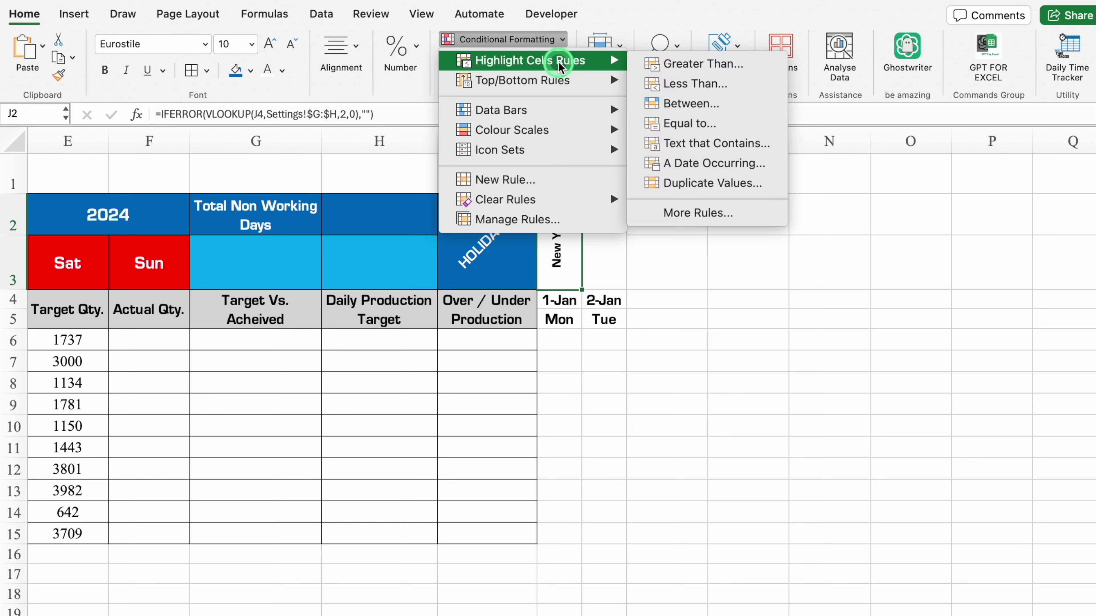
left_click(693, 123)
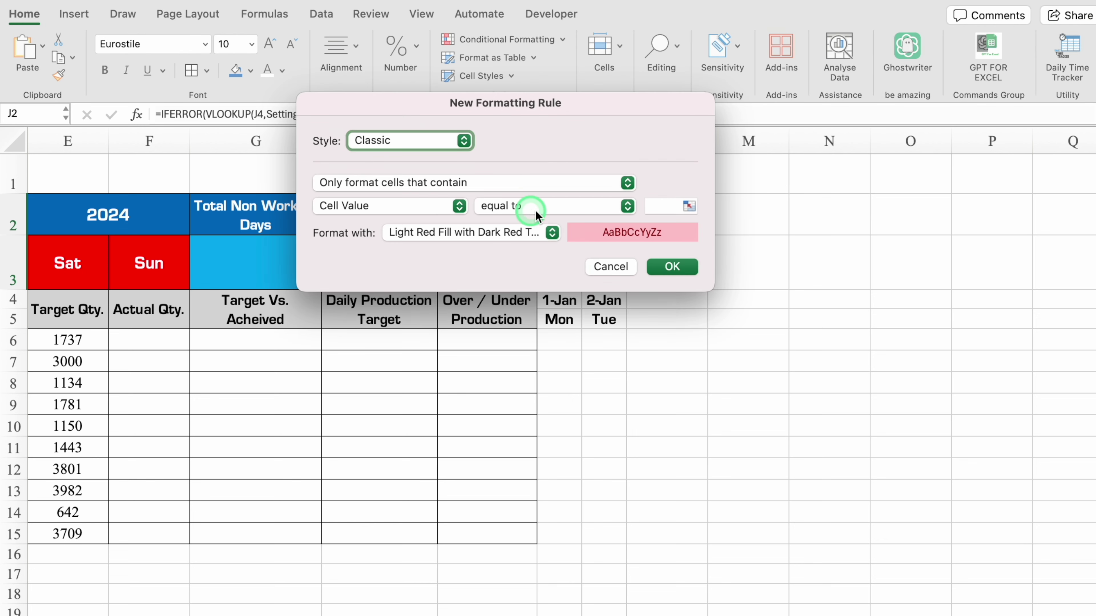
left_click(628, 206)
left_click(599, 224)
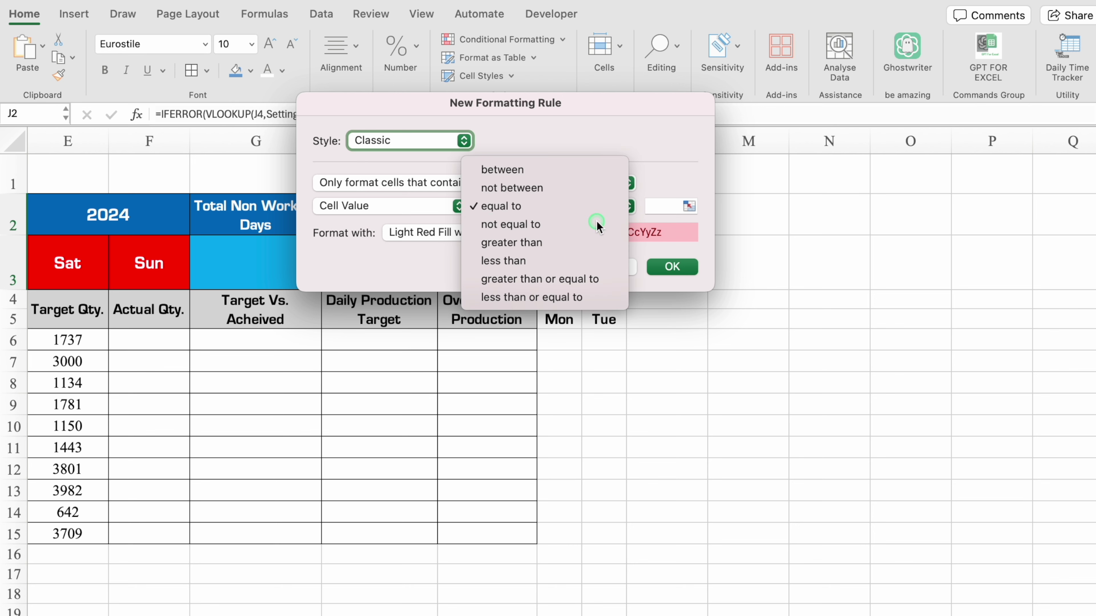
left_click(670, 208)
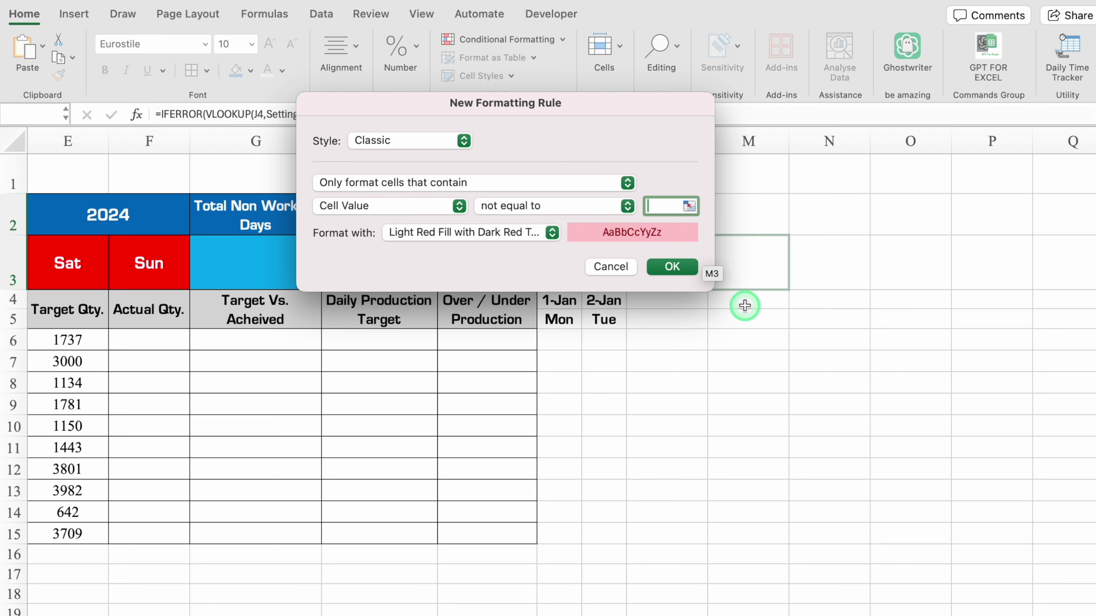
type("\"")
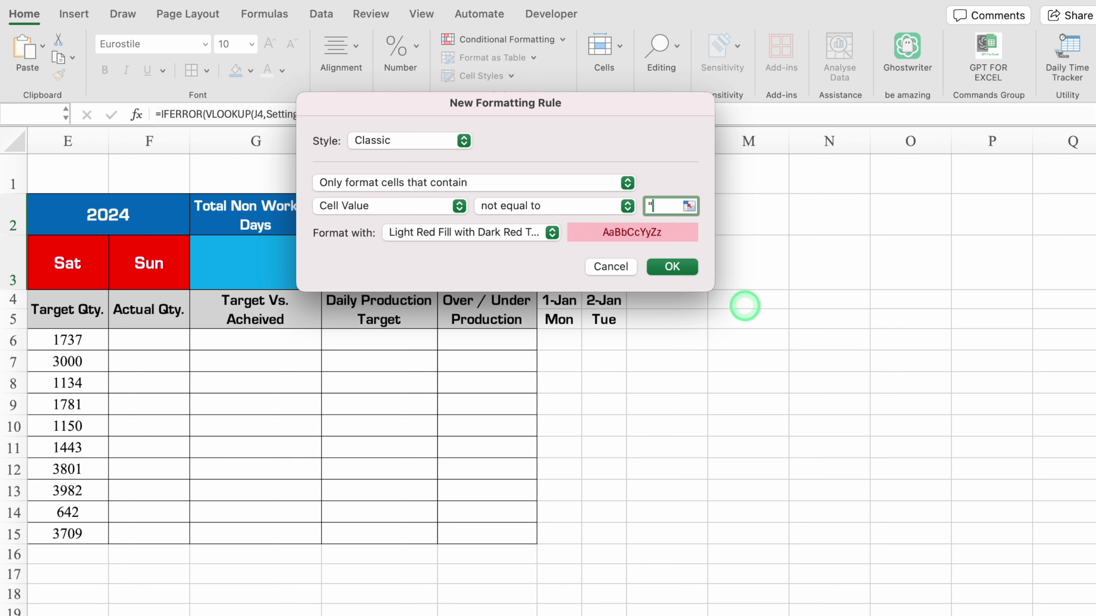
Give the rule a custom orange fill with a matching font colour and apply it
left_click(552, 232)
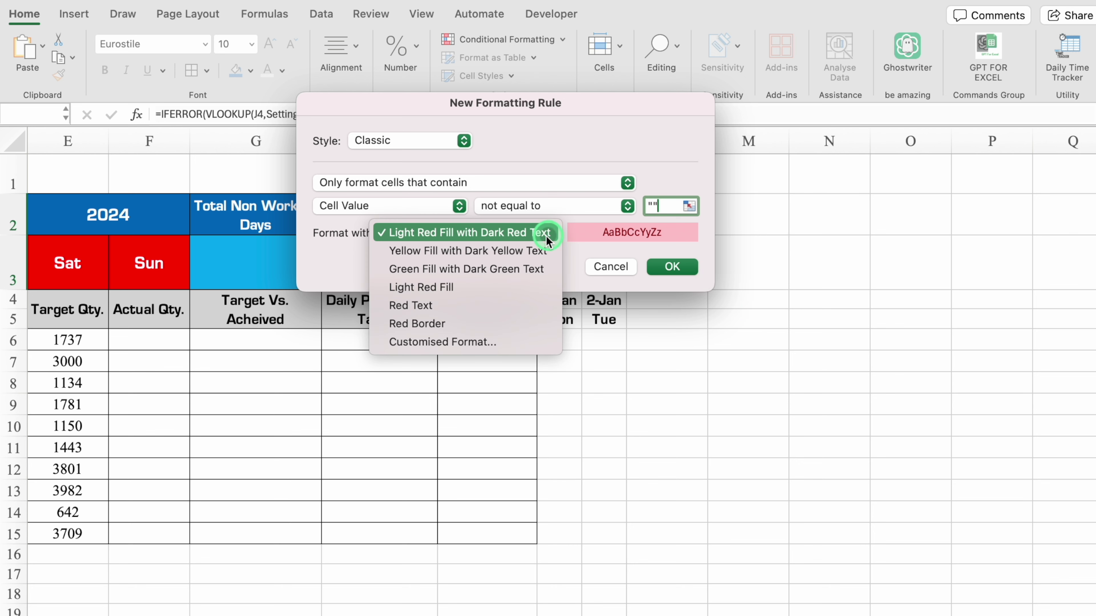
left_click(503, 343)
left_click(639, 59)
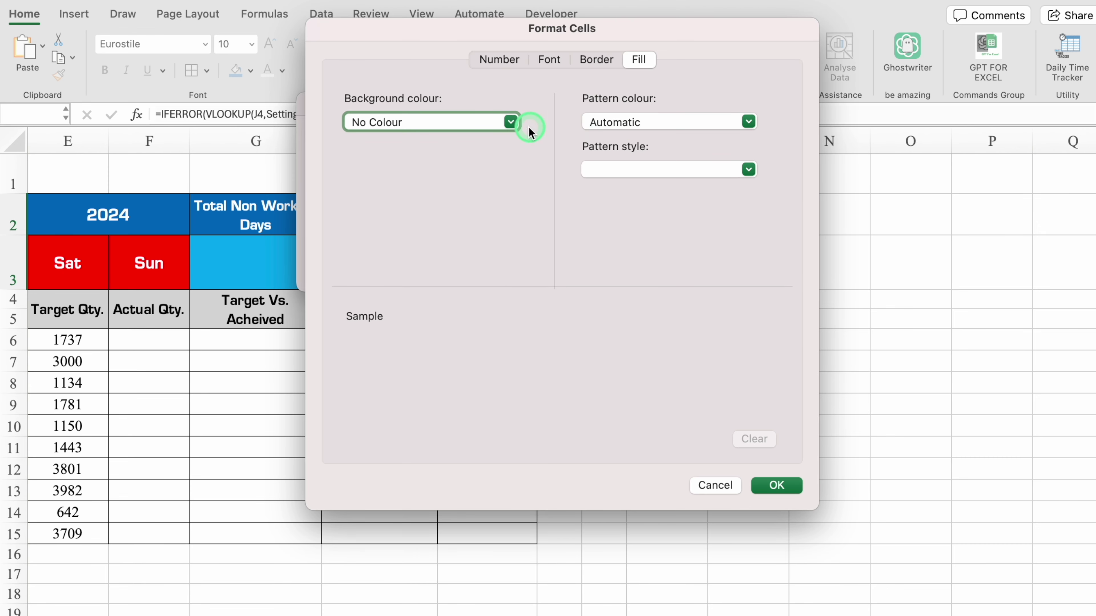
left_click(511, 122)
left_click(389, 309)
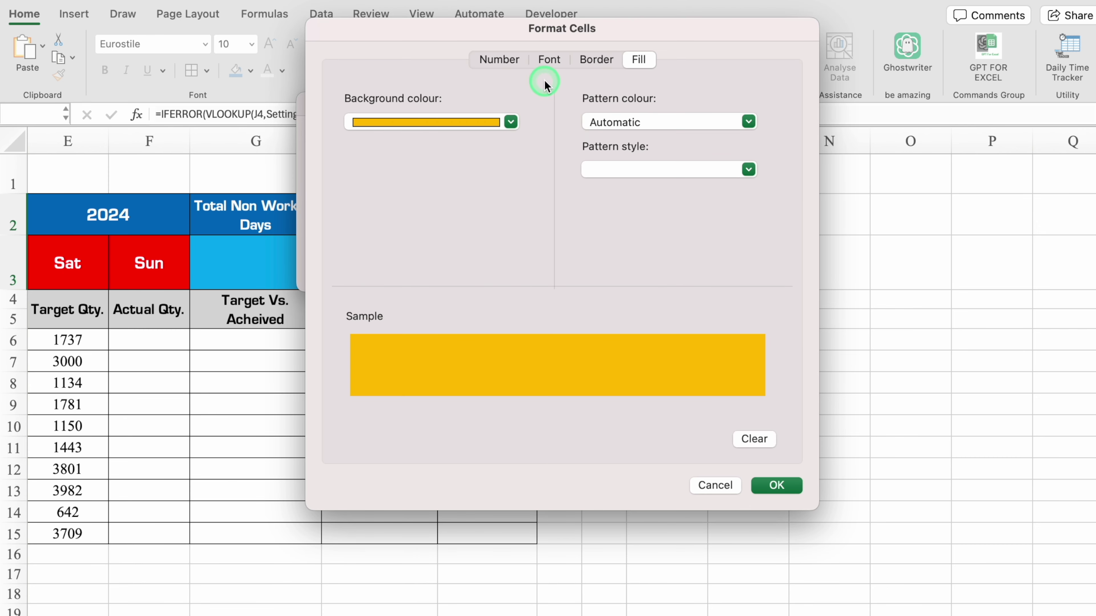
left_click(550, 62)
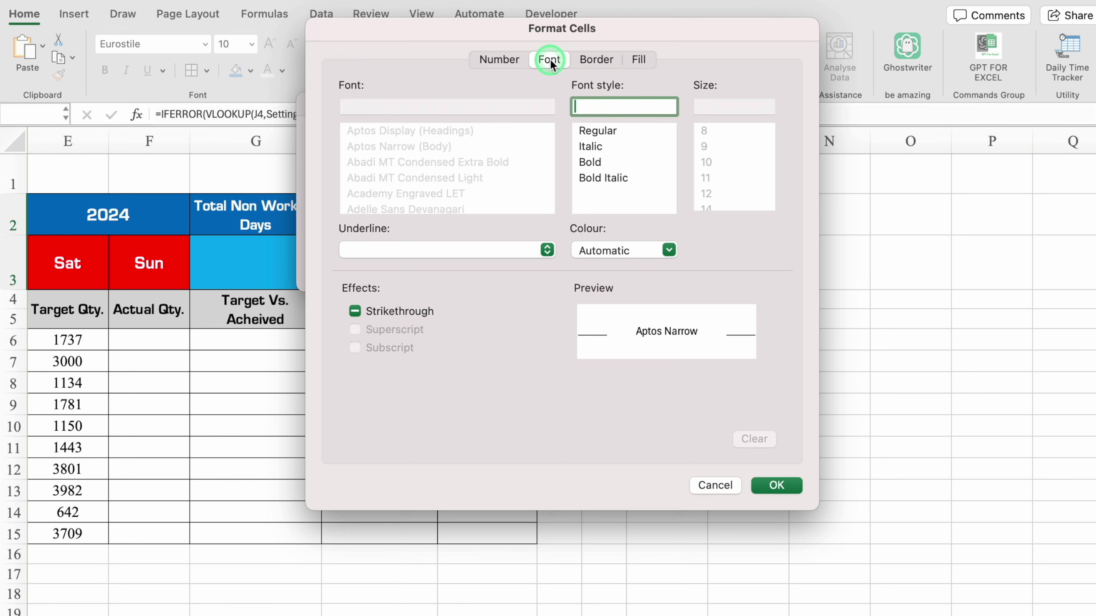
left_click(669, 250)
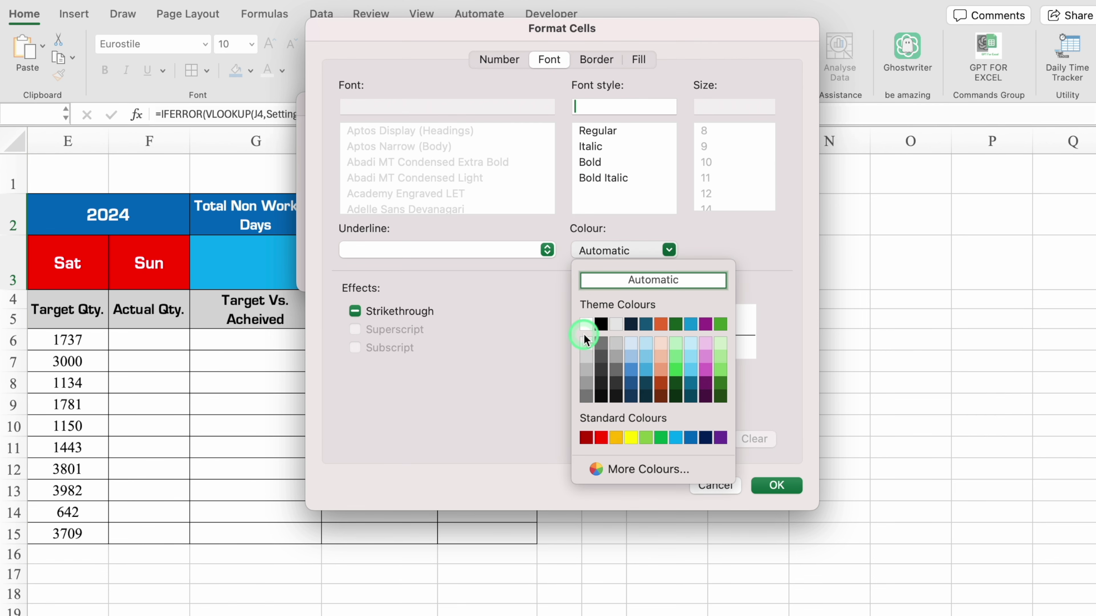
left_click(601, 322)
left_click(777, 485)
left_click(677, 268)
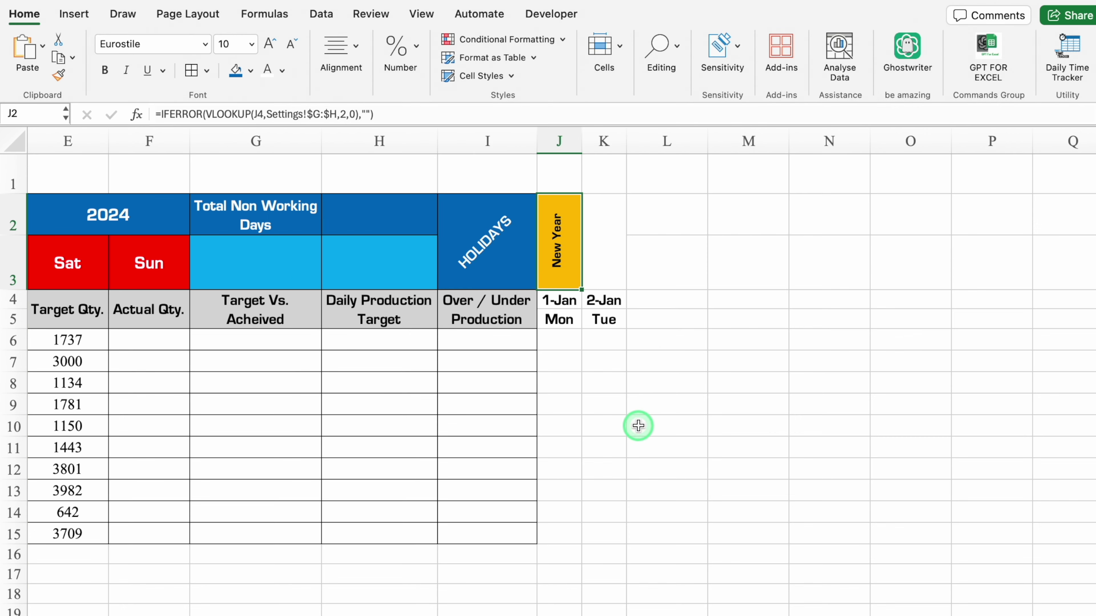
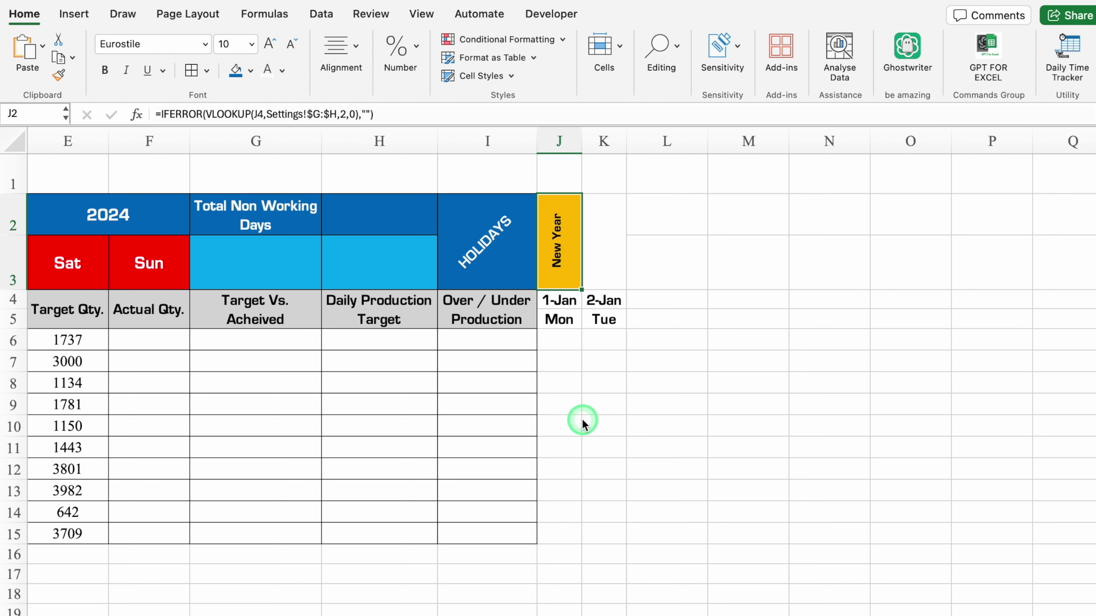
Add All Borders to J2:K15 and extend the bordered day columns through 31-Jan in column AN
key("Delete")
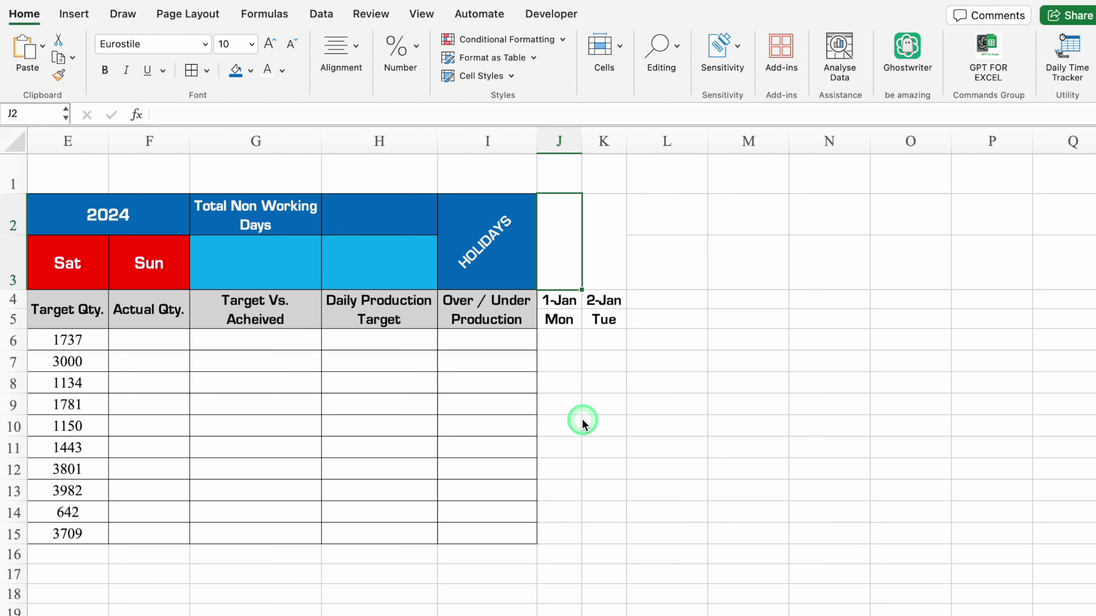
key("ctrl+z")
left_click_drag(559, 242, 587, 536)
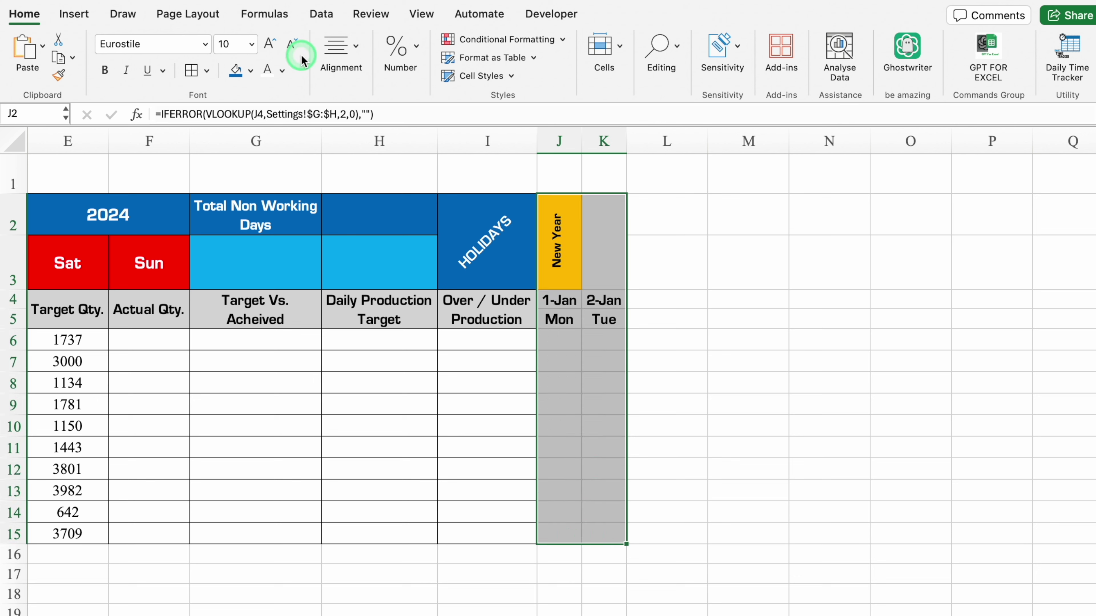
left_click(191, 70)
mouse_move(606, 233)
left_mouse_down()
mouse_move(614, 534)
mouse_move(1064, 546)
left_mouse_up()
mouse_move(970, 257)
left_mouse_down()
mouse_move(962, 536)
mouse_move(1052, 543)
left_mouse_up()
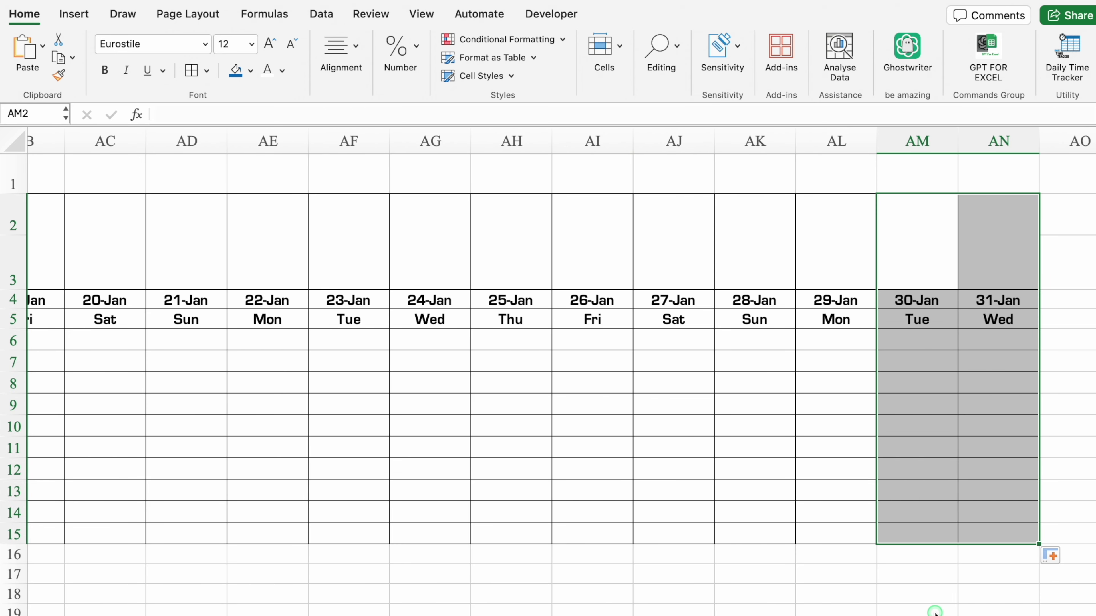
Fill the holiday lookup across rows 2–3 to 31-Jan and narrow day columns J:AN to width 10
scroll(690, 432, "left", 10)
scroll(561, 345, "left", 8)
left_click(464, 244)
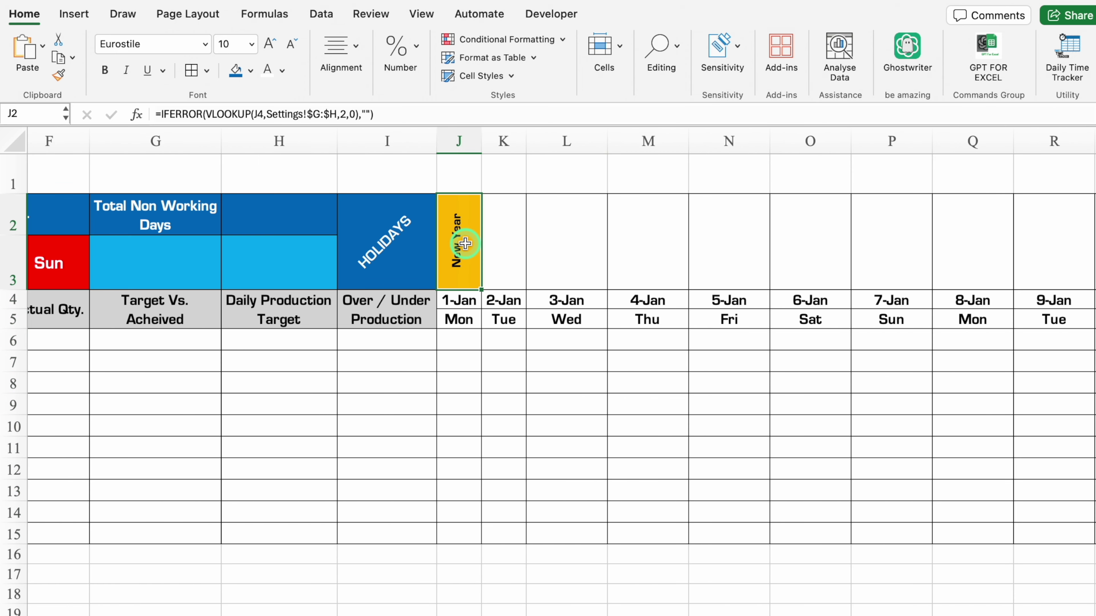
left_click_drag(499, 249, 1094, 248)
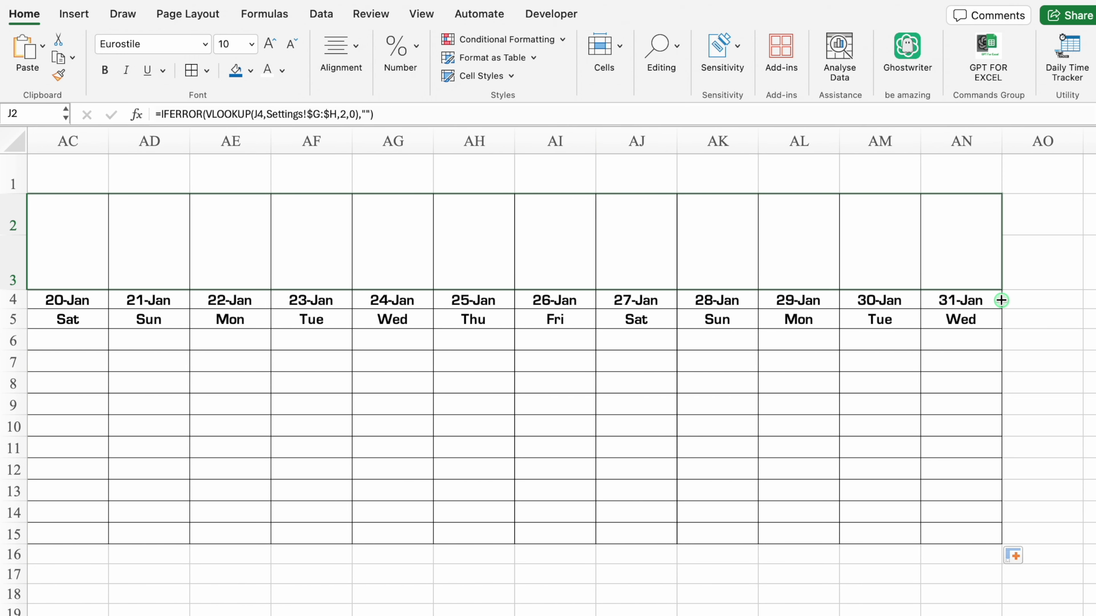
left_click_drag(1093, 248, 1000, 298)
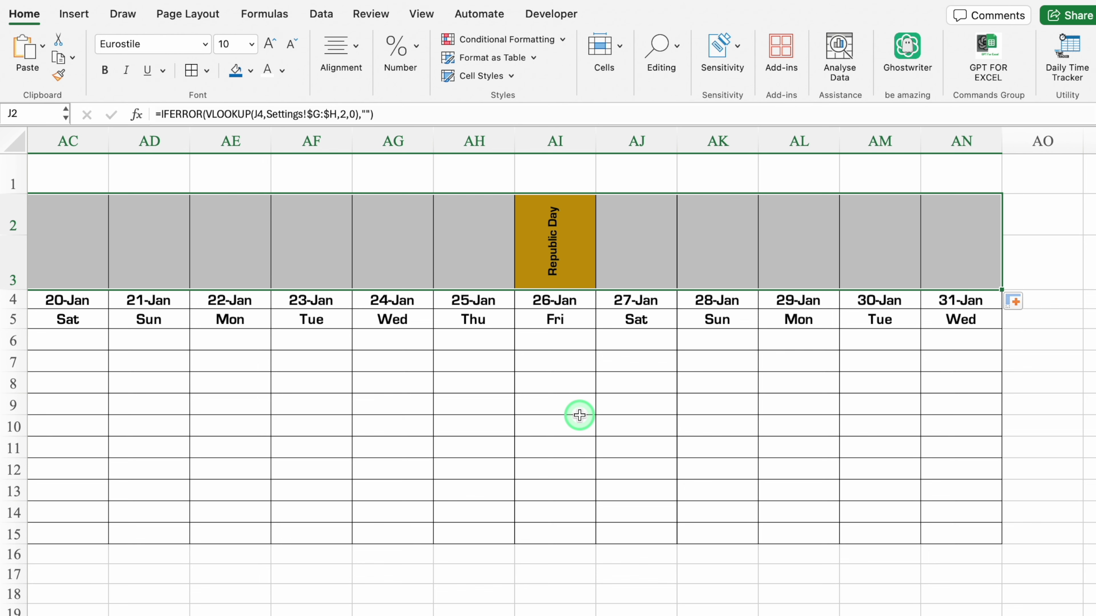
left_click_drag(961, 141, 2, 168)
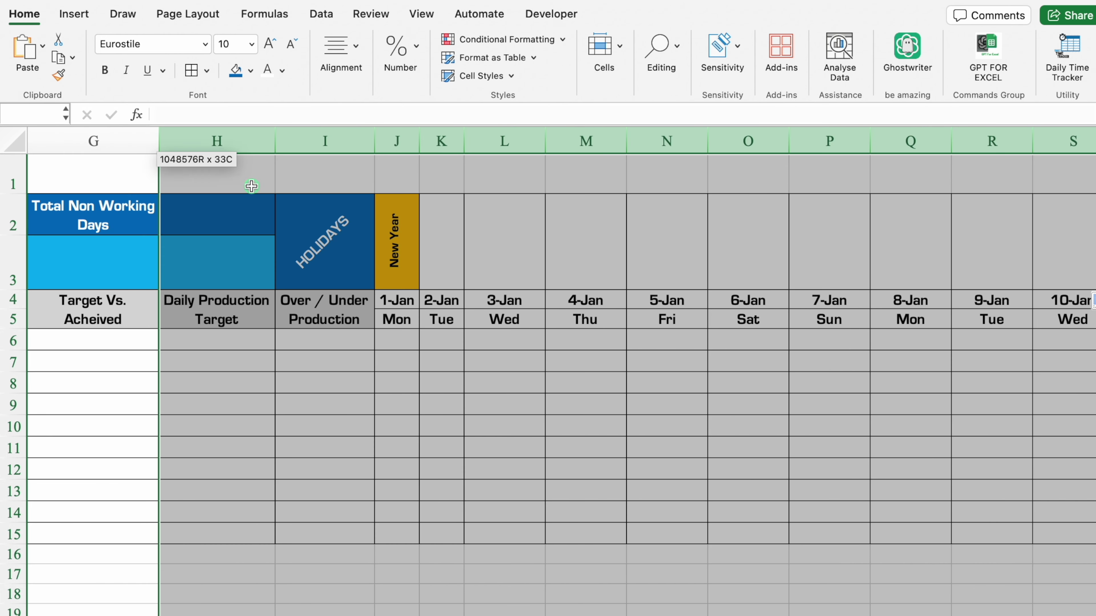
mouse_move(3, 168)
left_mouse_down()
mouse_move(515, 150)
mouse_move(509, 143)
left_mouse_up()
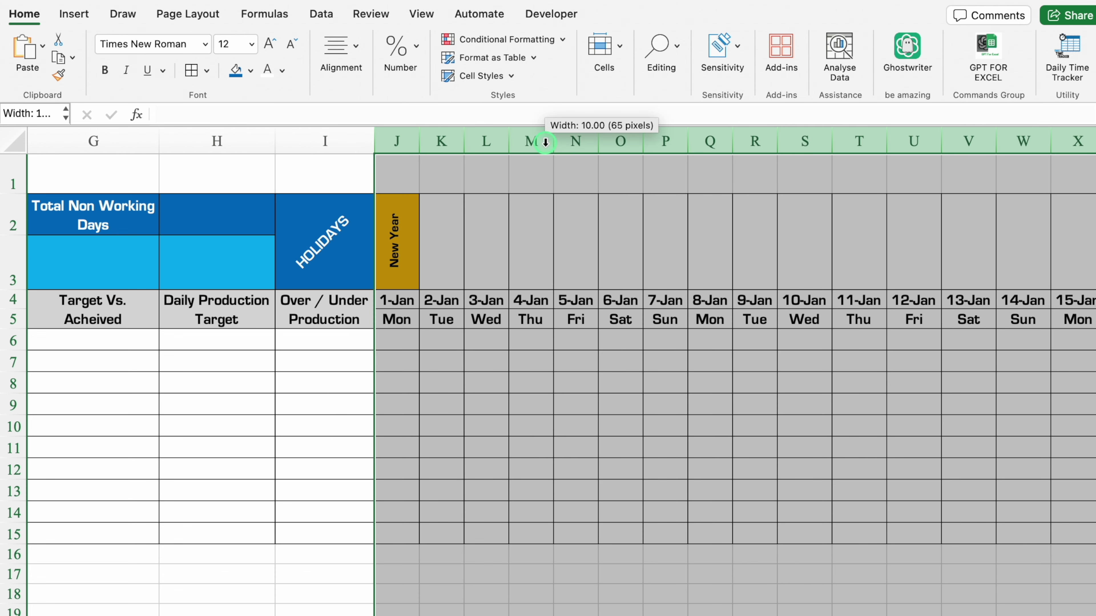
Fill the holiday band J2:AN3 blue and replace its inner borders with an outside border only
left_click(625, 351)
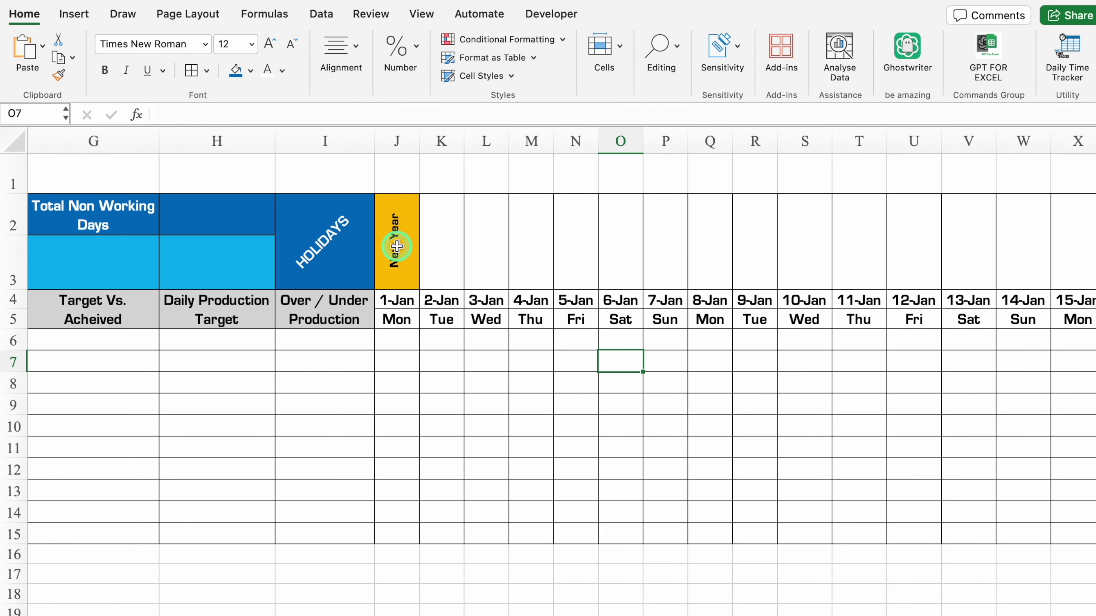
left_click_drag(396, 246, 1065, 277)
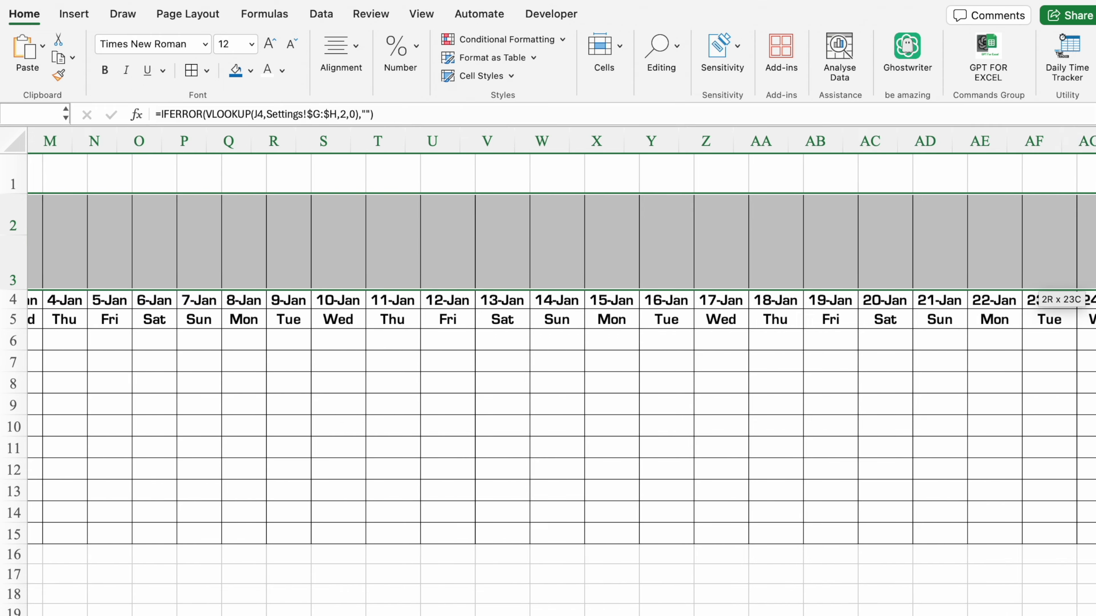
left_click_drag(1065, 276, 1005, 276)
left_click(251, 71)
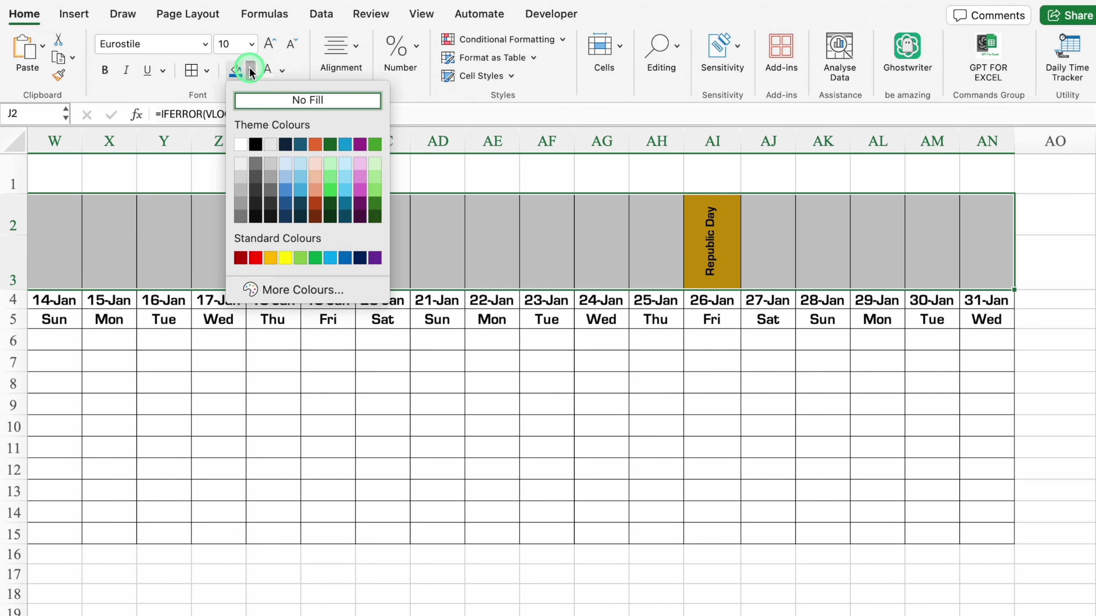
left_click(331, 258)
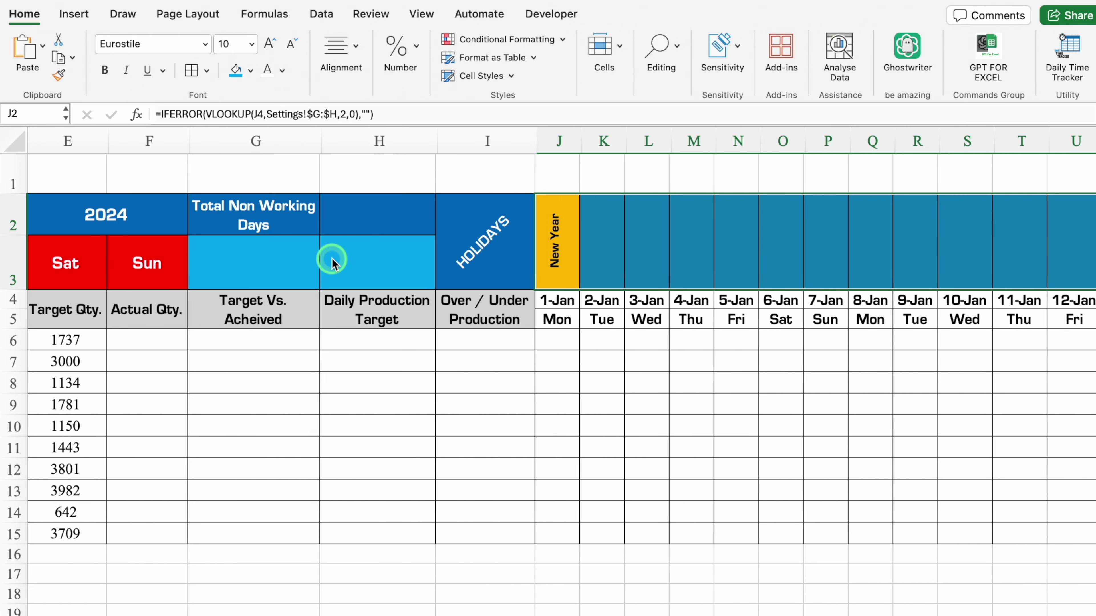
left_click(206, 70)
left_click(254, 196)
left_click(207, 71)
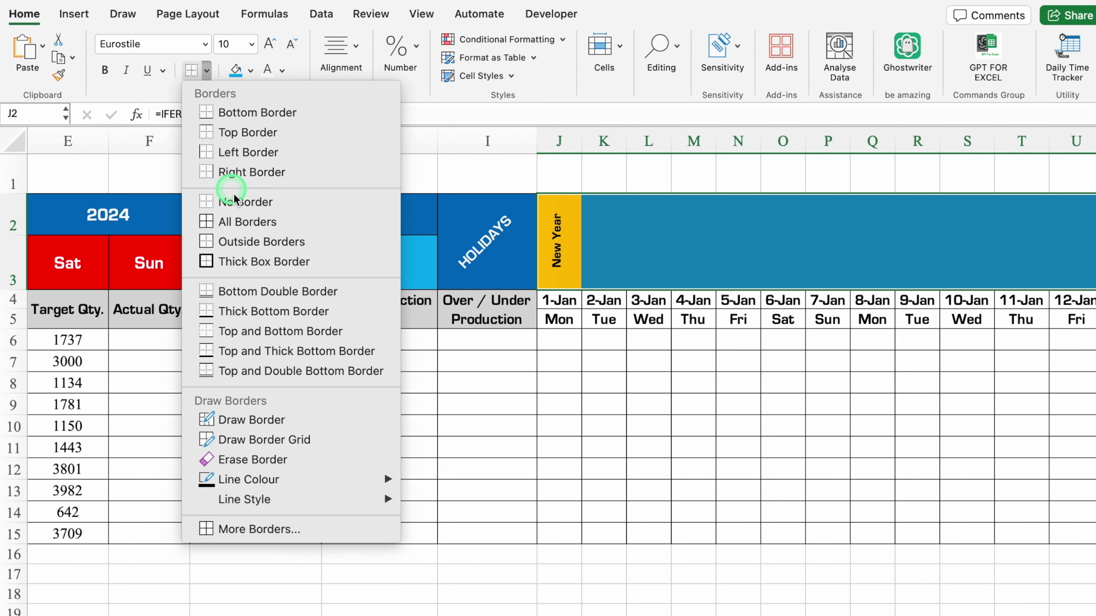
left_click(261, 242)
scroll(611, 330, "left", 5)
left_click(171, 212)
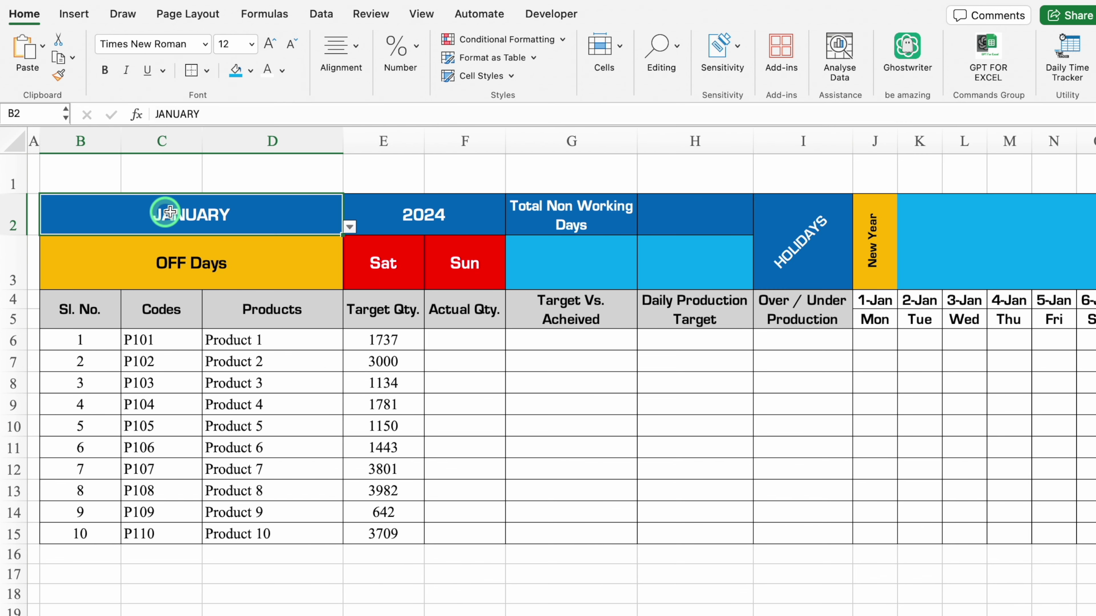
Switch the month to FEBRUARY and label H2 'Total Working Days' by copying and editing G2's heading
left_click(349, 226)
left_click(74, 258)
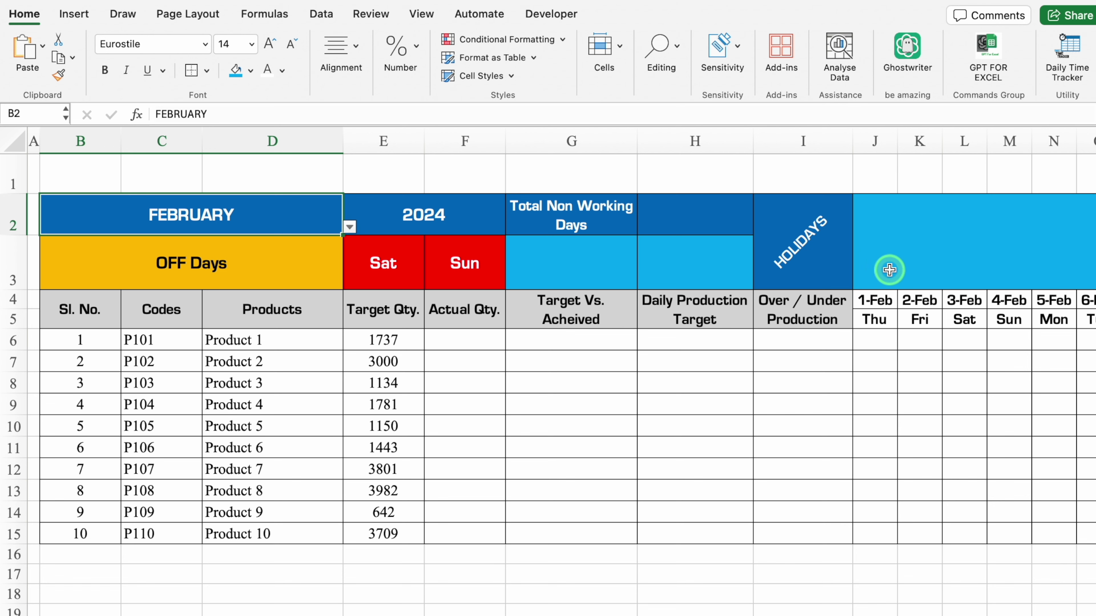
left_click(583, 219)
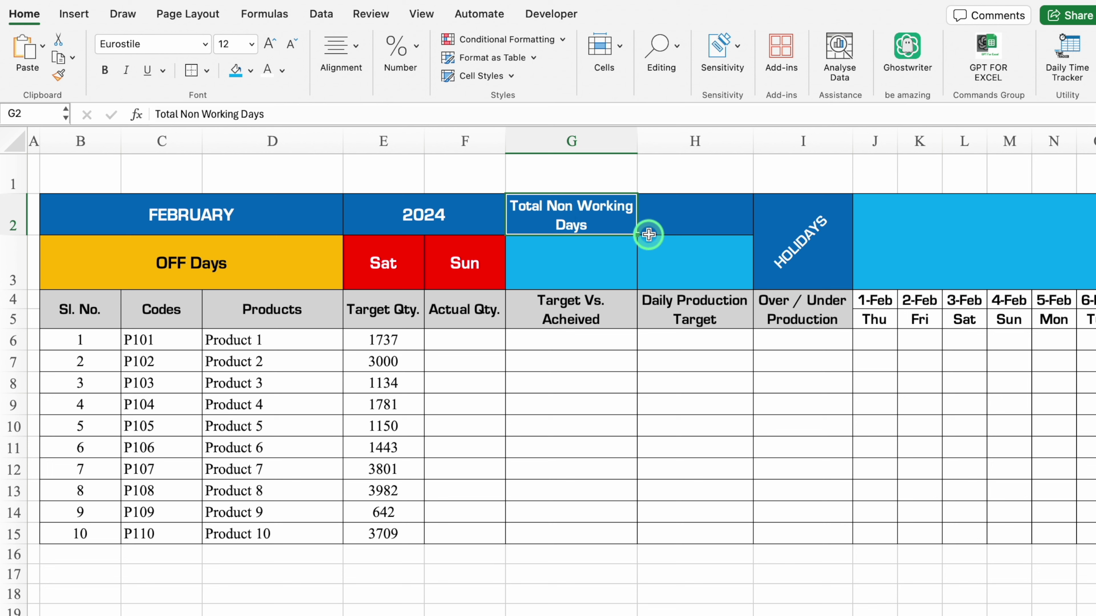
key("ctrl+c")
left_click(692, 216)
key("ctrl+v")
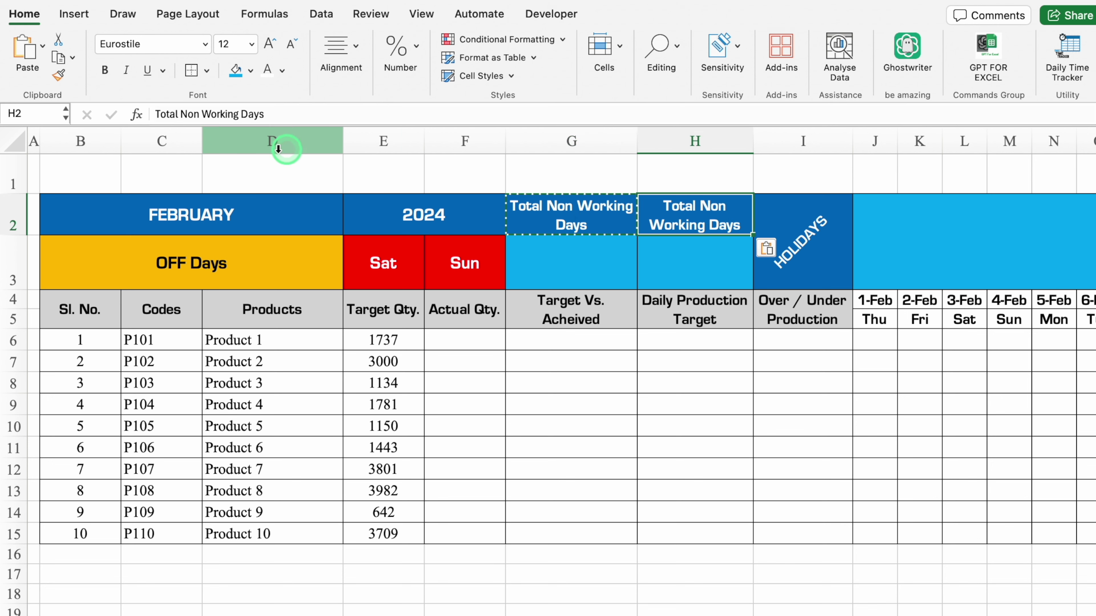
left_click(198, 115)
key("BackSpace")
key("BackSpace")
key("BackSpace")
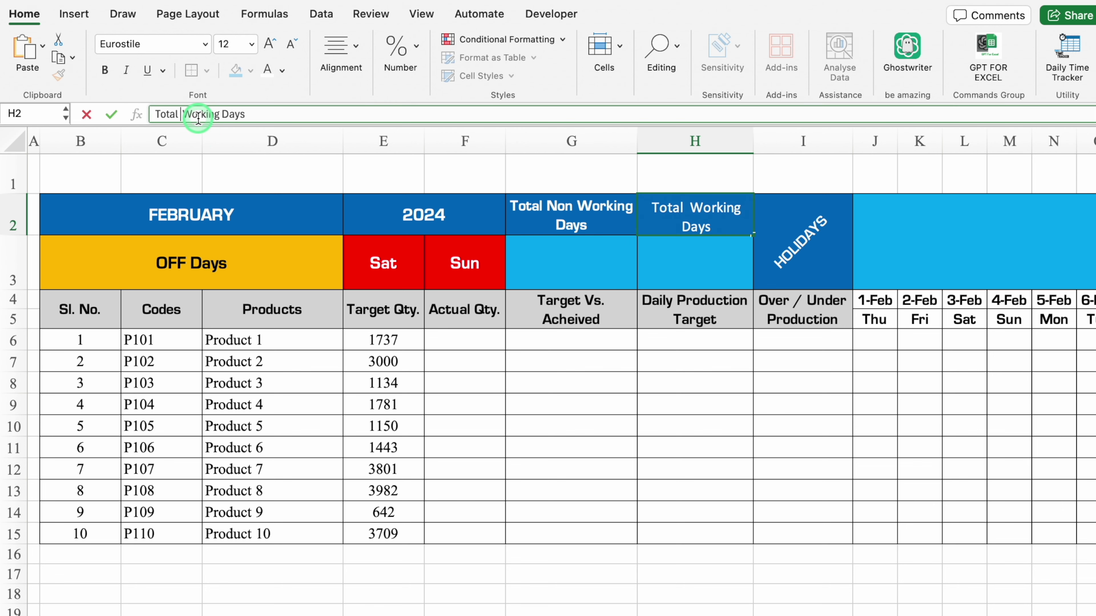
key("Return")
left_click(564, 260)
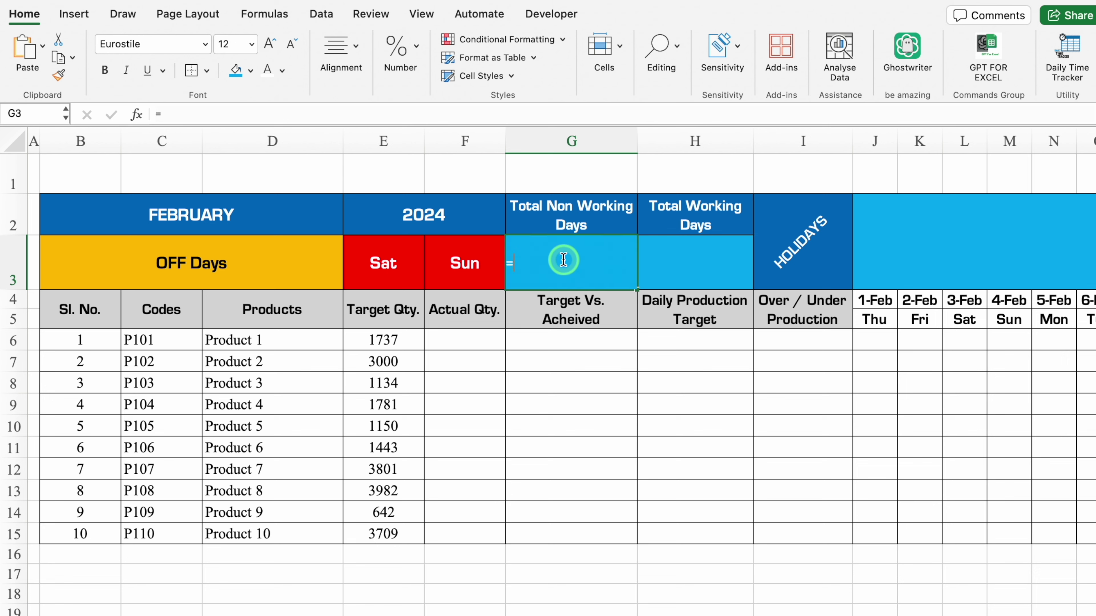
Begin G3's formula with COUNTIF(J5:AN5,E3) to count days matching the first off day
type("=Count")
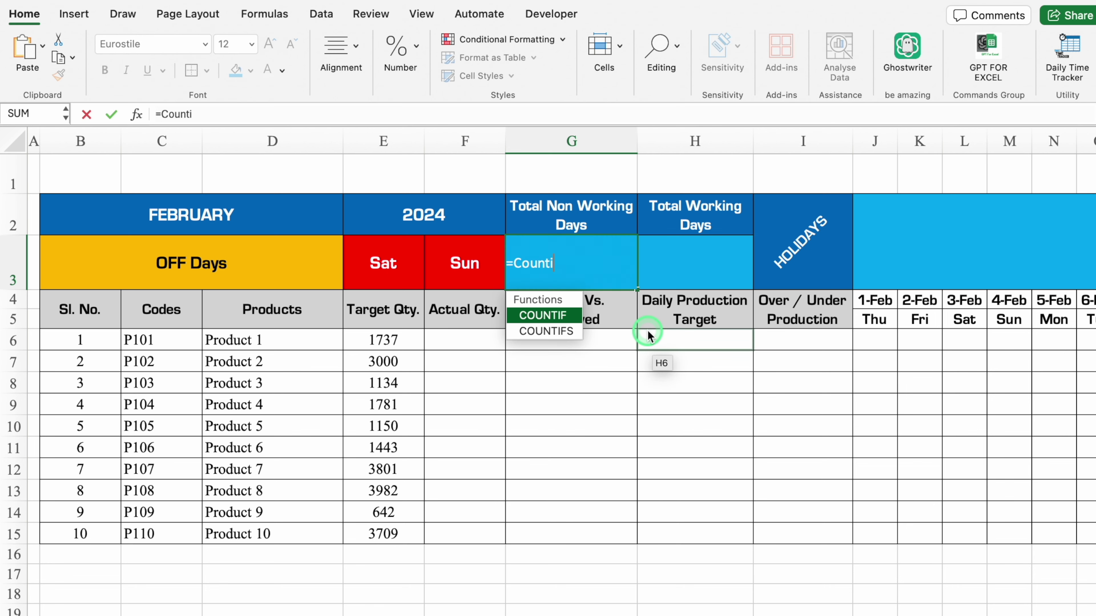
type("If")
double_click(561, 313)
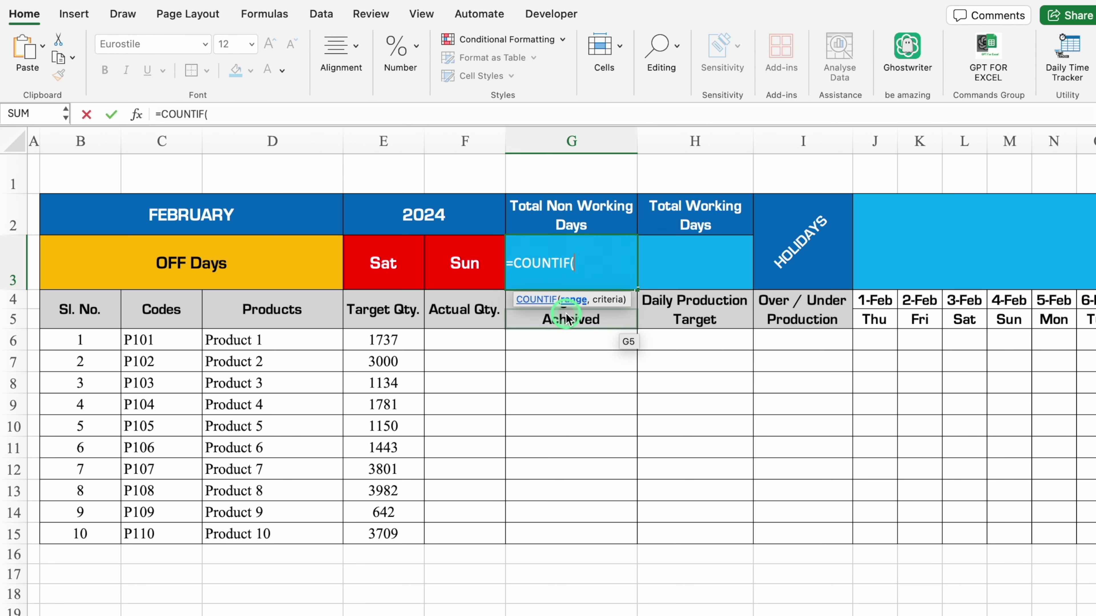
left_click(885, 319)
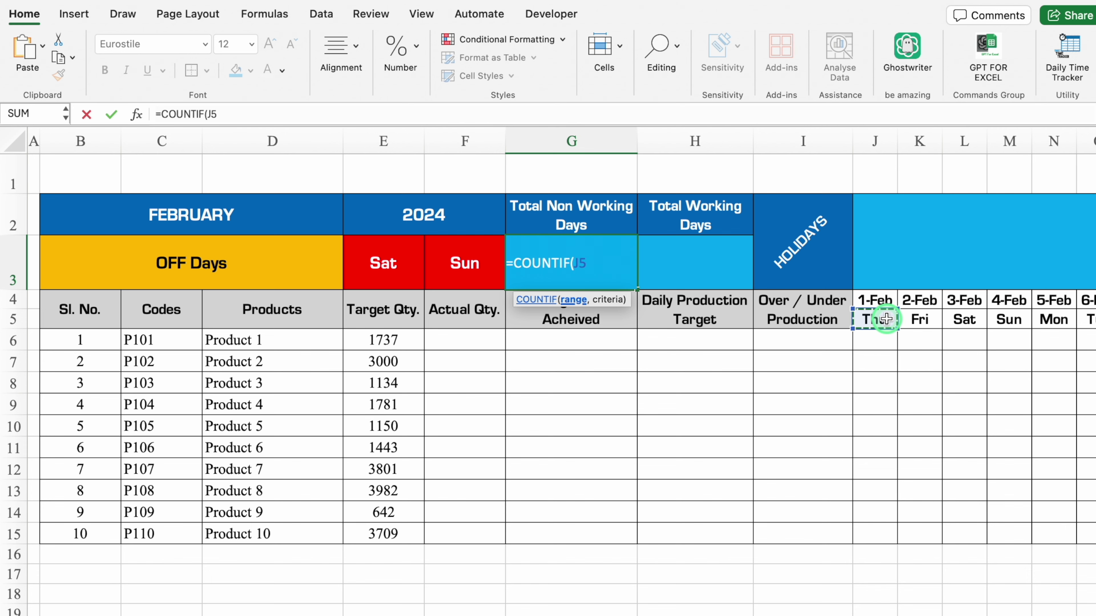
key("ctrl+shift+Right")
type(":AN5,")
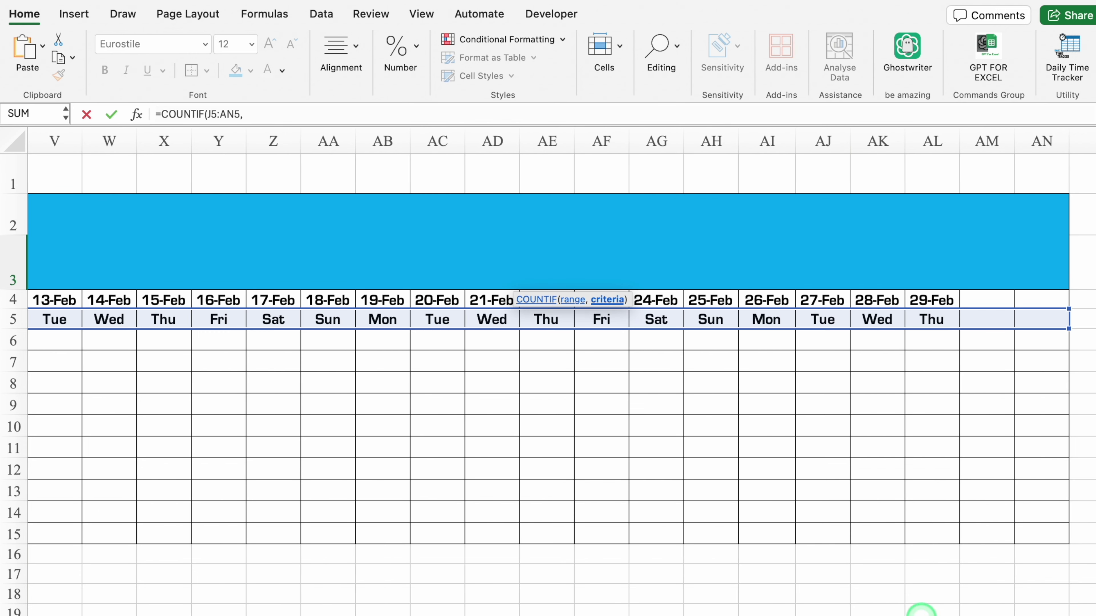
scroll(921, 611, "left", 2)
scroll(820, 561, "left", 5)
scroll(709, 543, "left", 5)
scroll(501, 543, "left", 5)
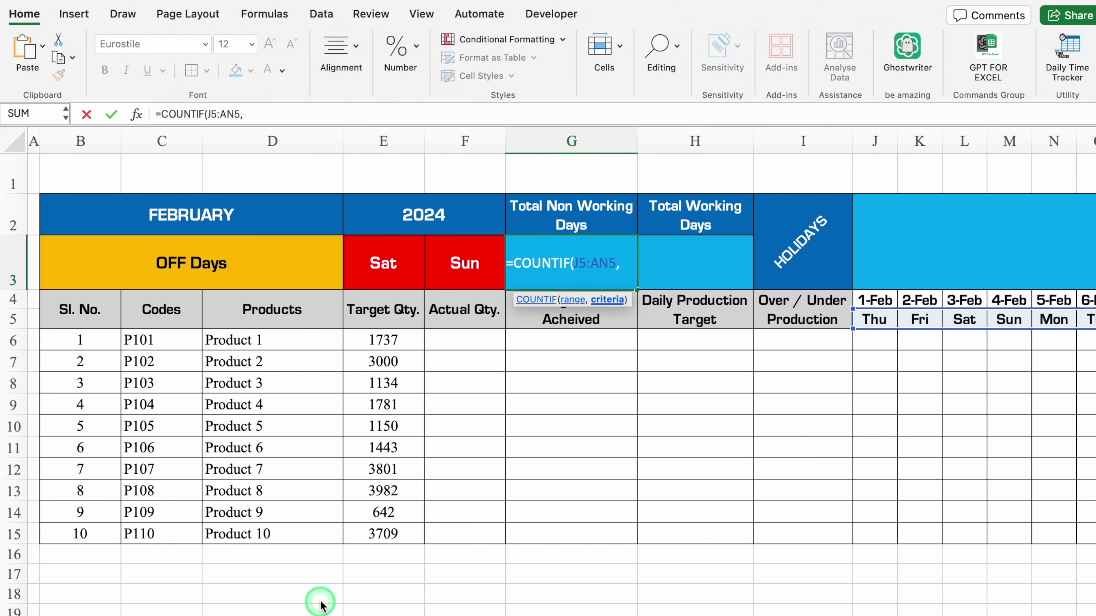
left_click(386, 268)
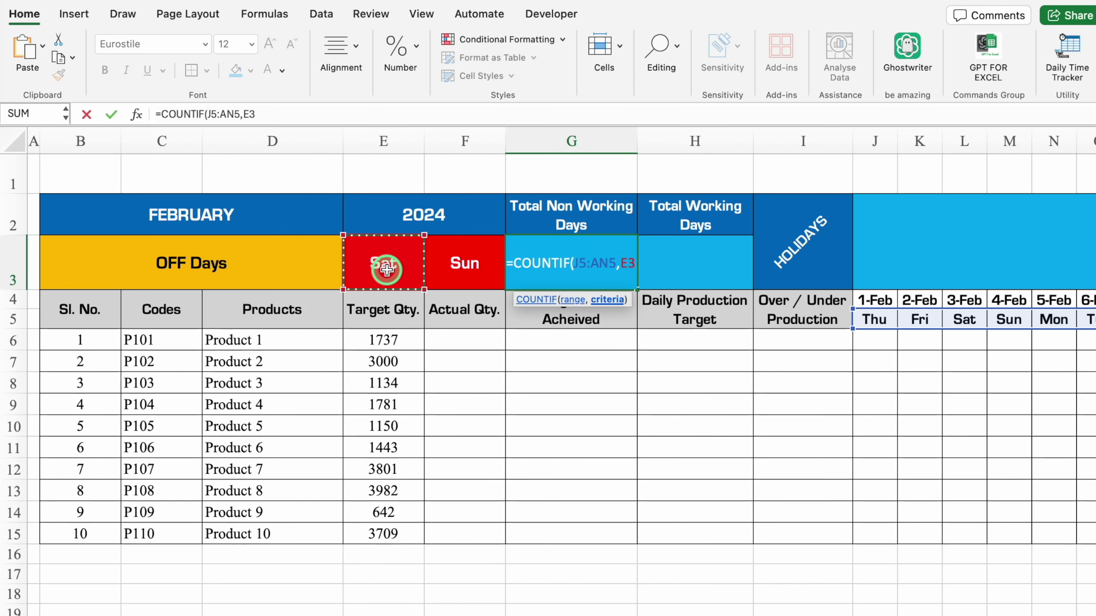
Add COUNTIF(J5:AN5,F3) to count days matching the second off day
type(")")
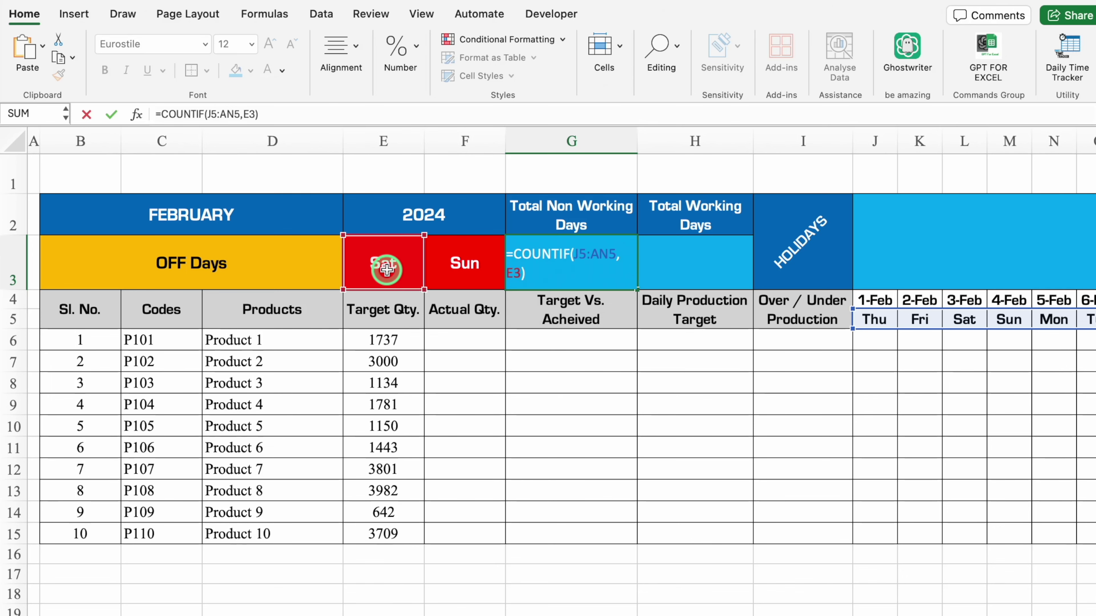
type("countif(")
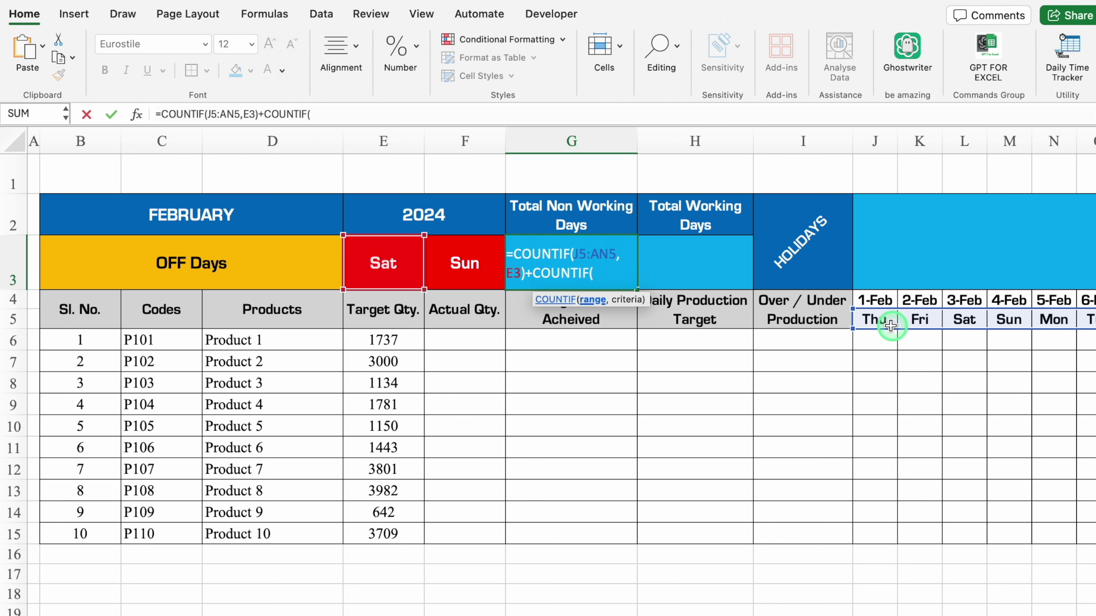
left_click(882, 319)
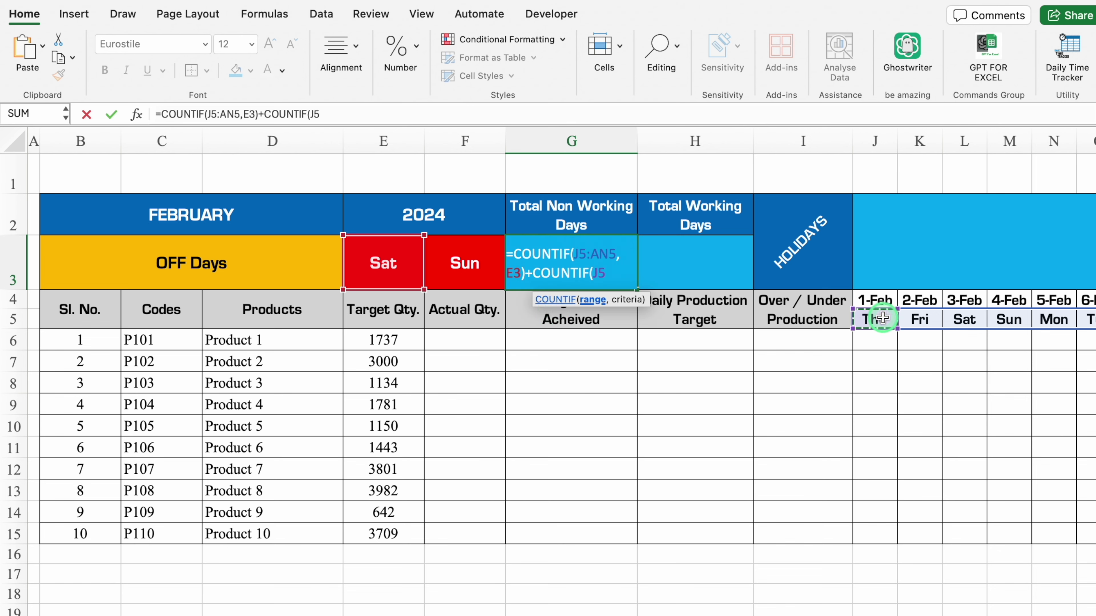
key("ctrl+shift+Right")
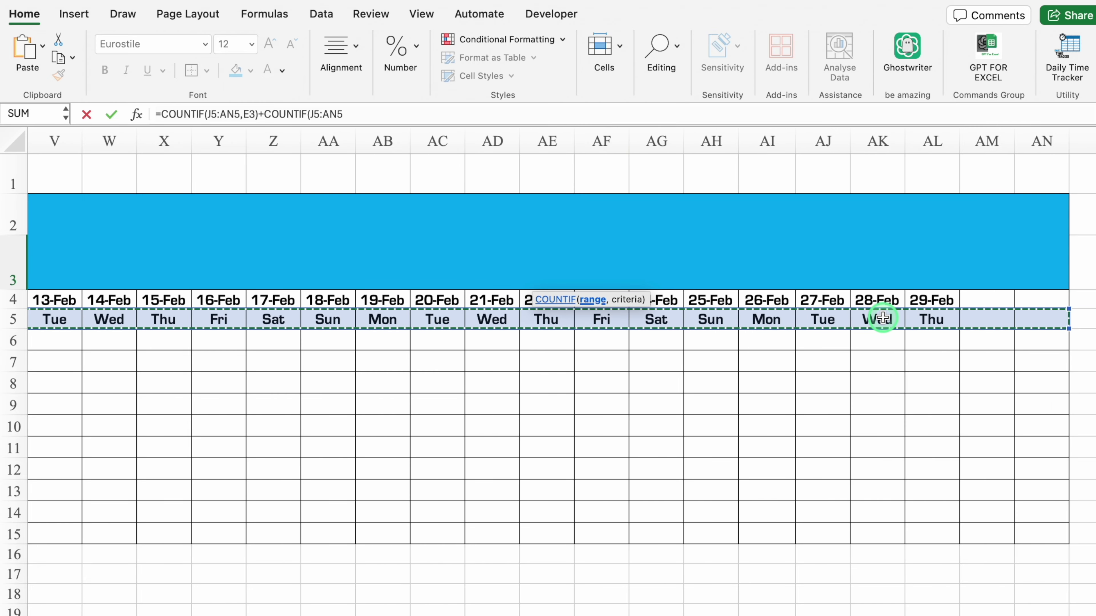
type(",")
scroll(604, 474, "left", 10)
scroll(388, 561, "left", 8)
scroll(258, 609, "left", 3)
left_click(466, 264)
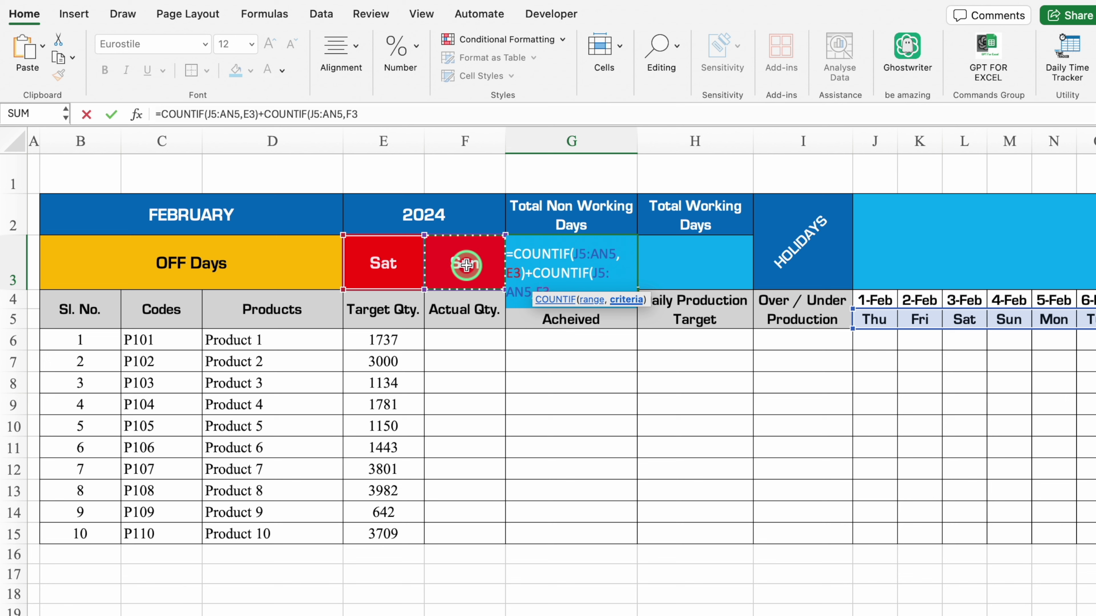
type(")+")
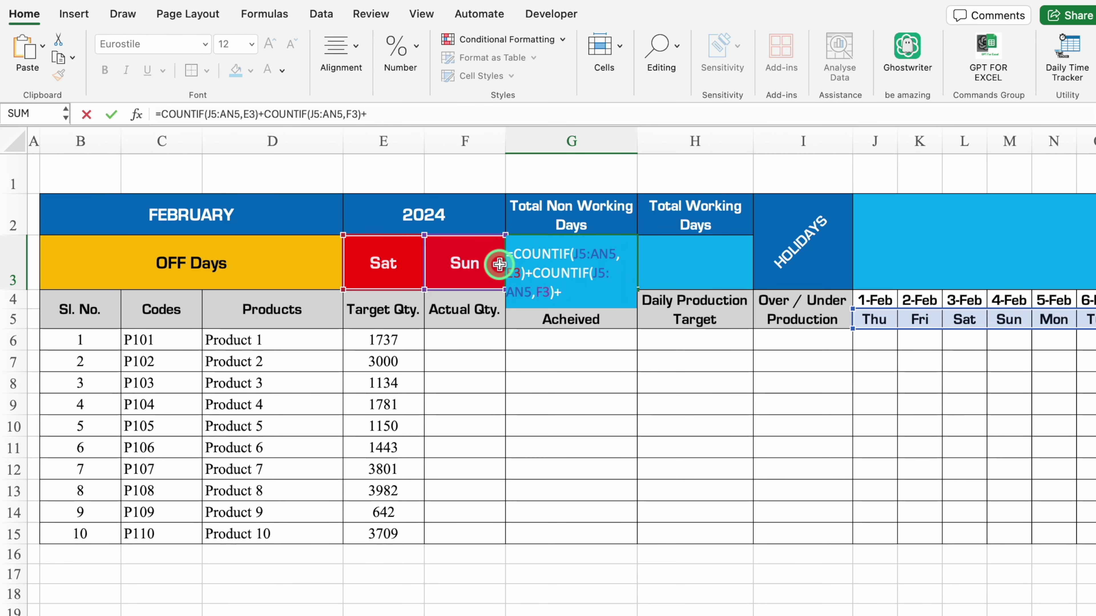
Add COUNTIF(J2:AN3,"?*") for listed holidays and commit, giving 8 non-working days for February
type("counti")
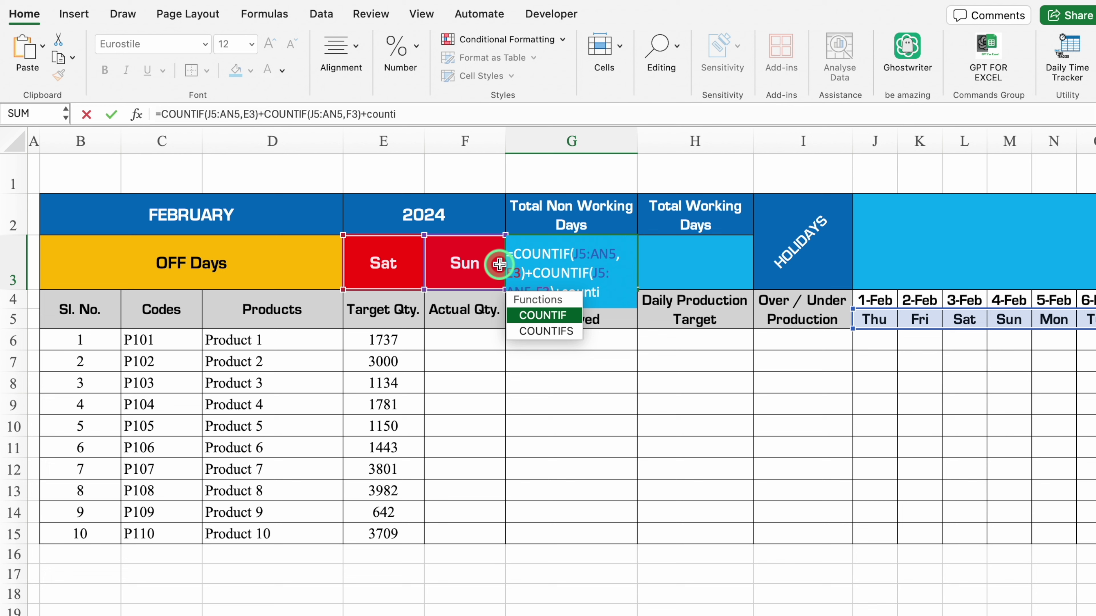
type("f")
double_click(570, 311)
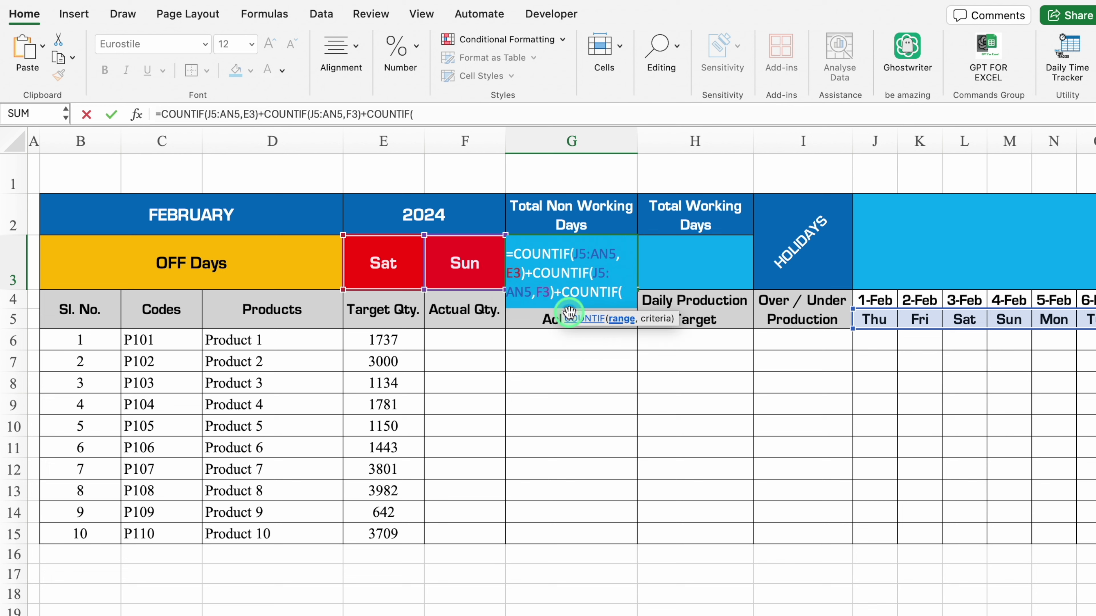
left_click(874, 248)
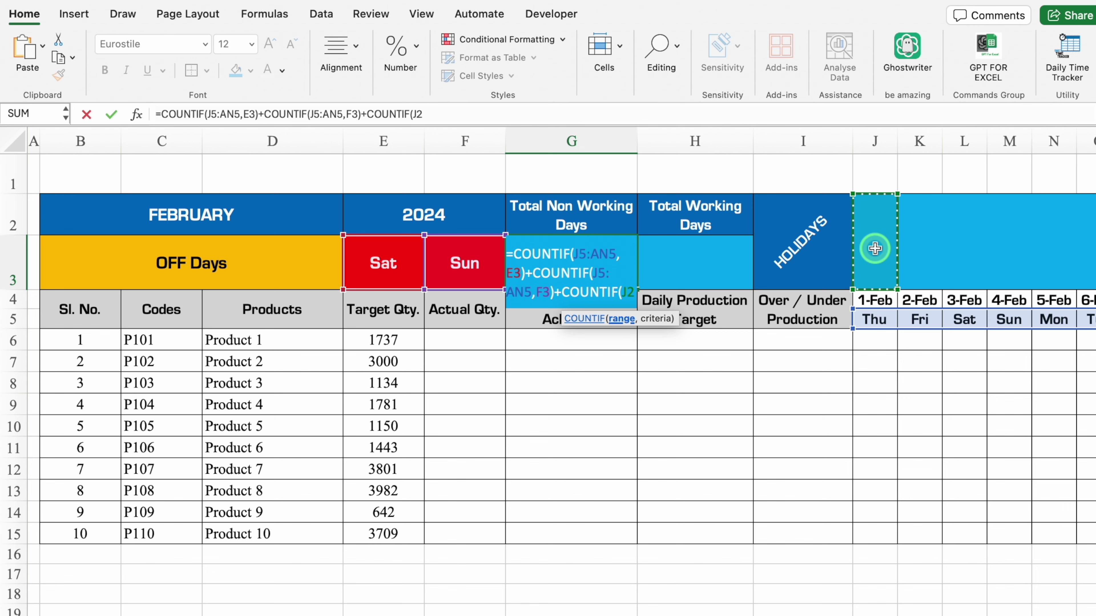
mouse_move(875, 249)
left_mouse_down()
mouse_move(1065, 294)
mouse_move(1002, 250)
left_mouse_up()
type(",")
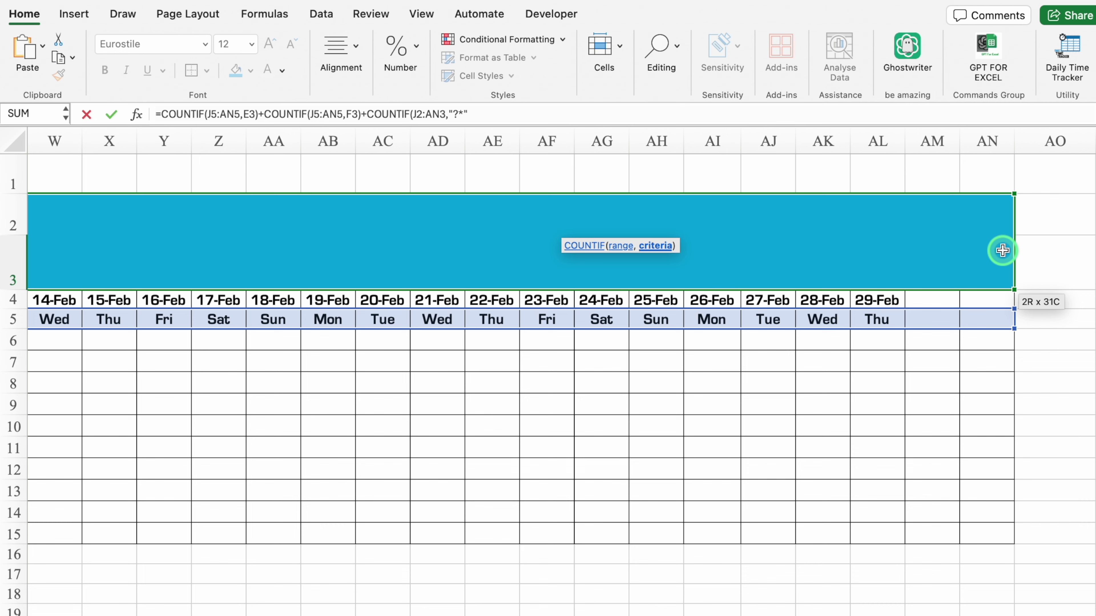
type(")")
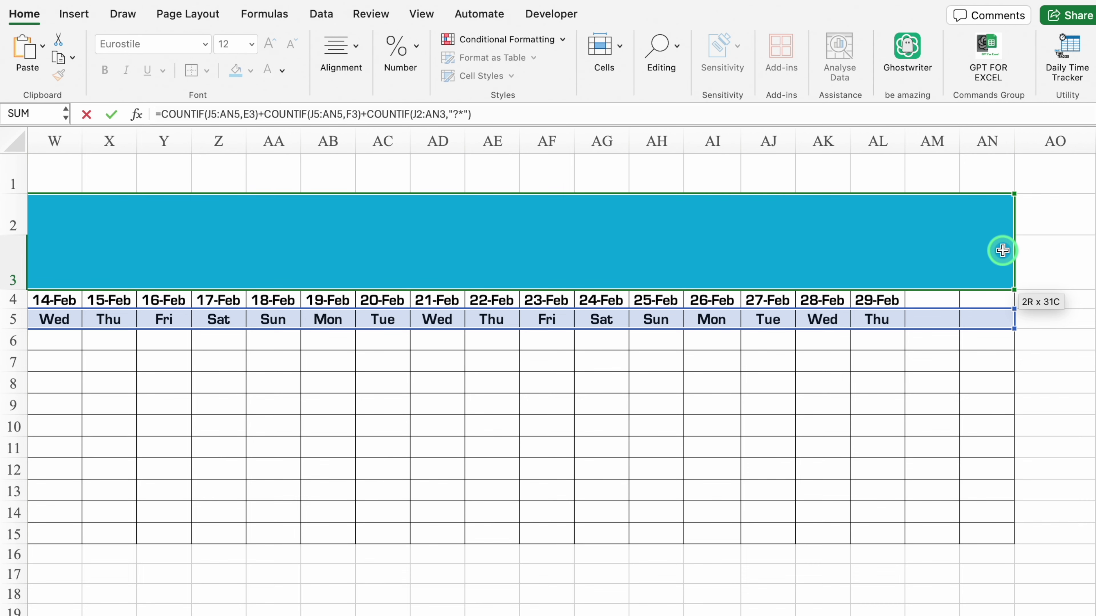
key("Return")
scroll(659, 613, "left", 5)
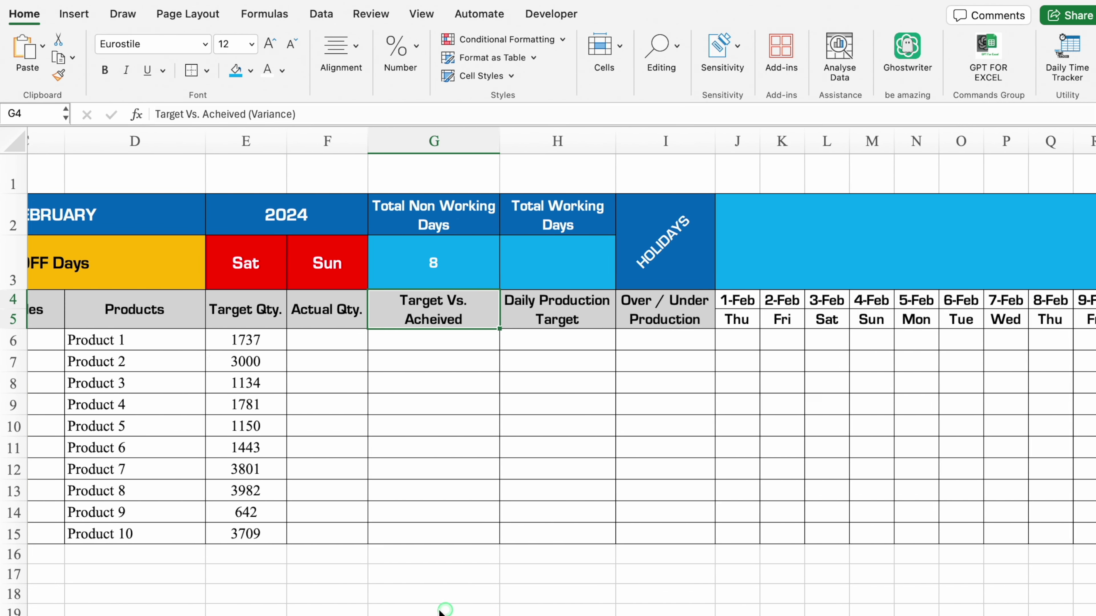
Switch the month in B2 back to JANUARY, giving 10 non-working days with New Year listed
scroll(440, 612, "left", 3)
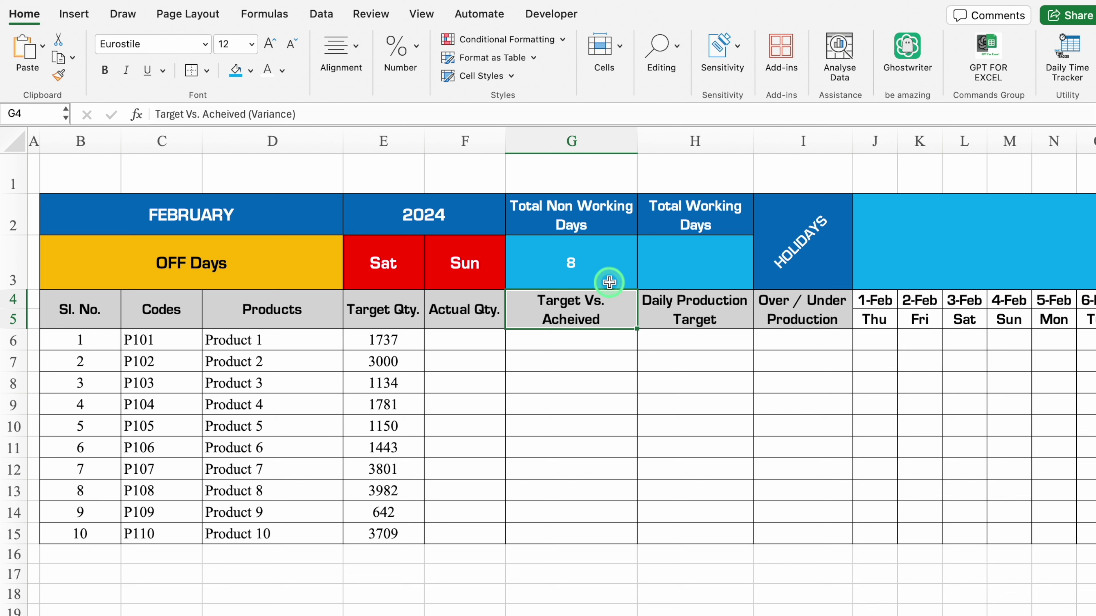
left_click(174, 218)
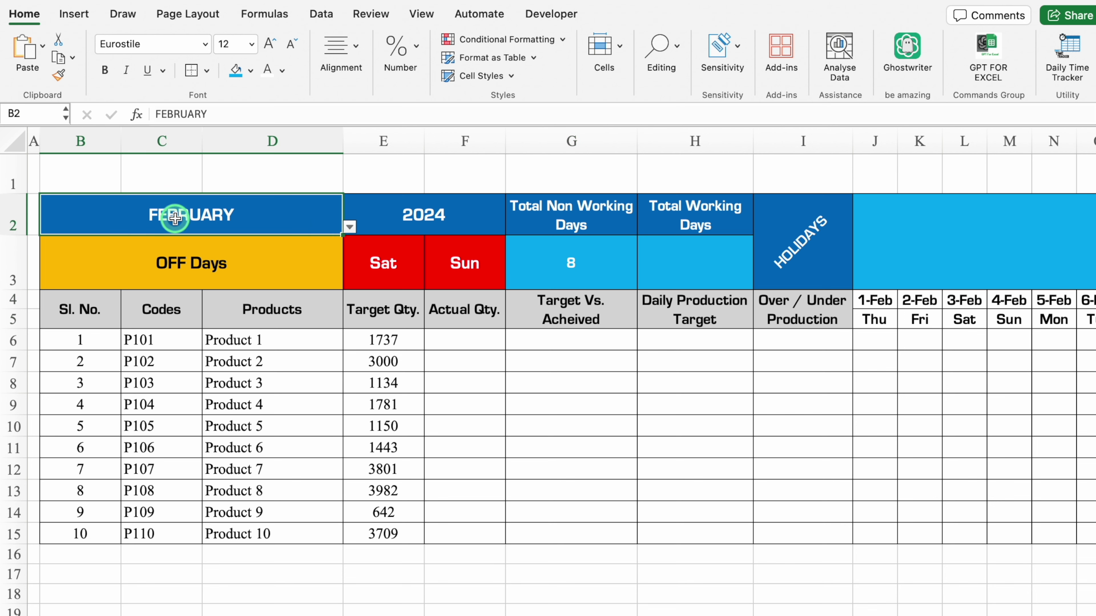
left_click(349, 227)
left_click(100, 246)
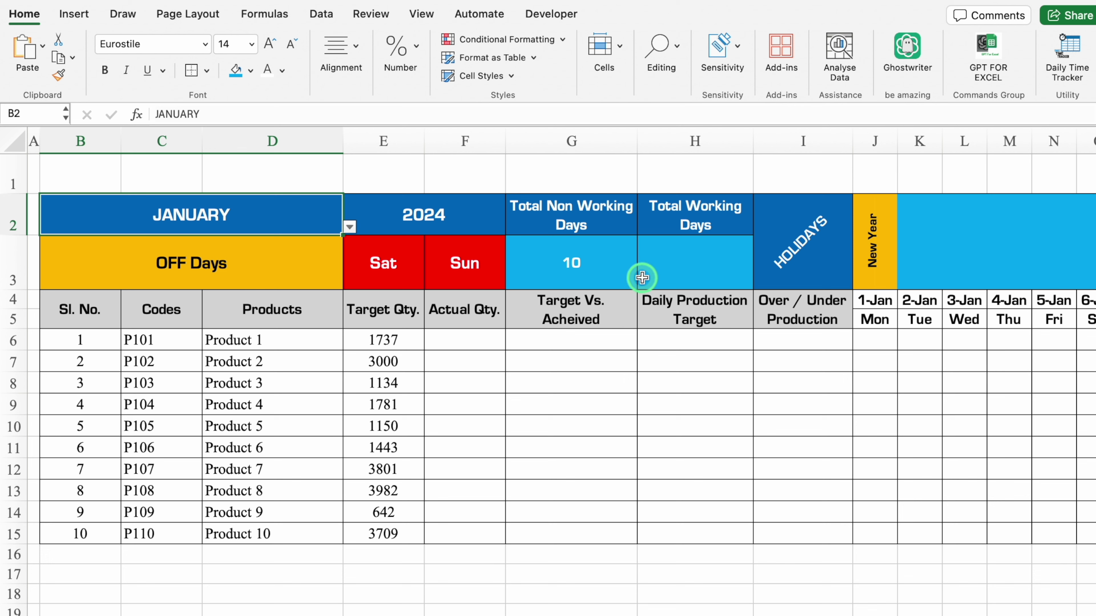
left_click(724, 261)
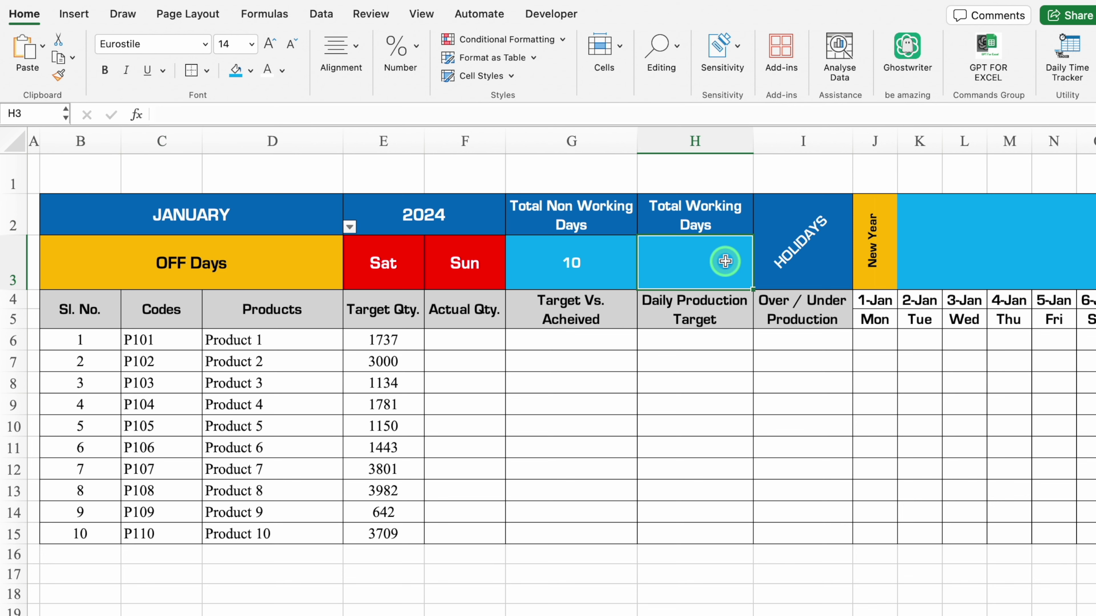
Enter =COUNTIF(J5:AN5,"?*") in H3 to count the month's dated days
type("=countif")
double_click(700, 316)
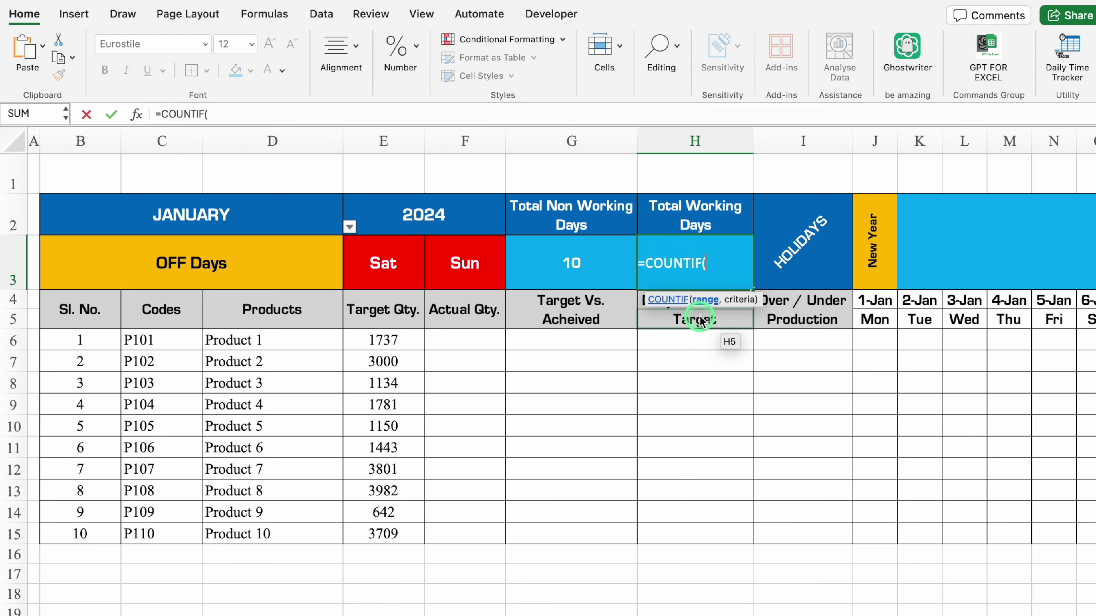
left_click(876, 320)
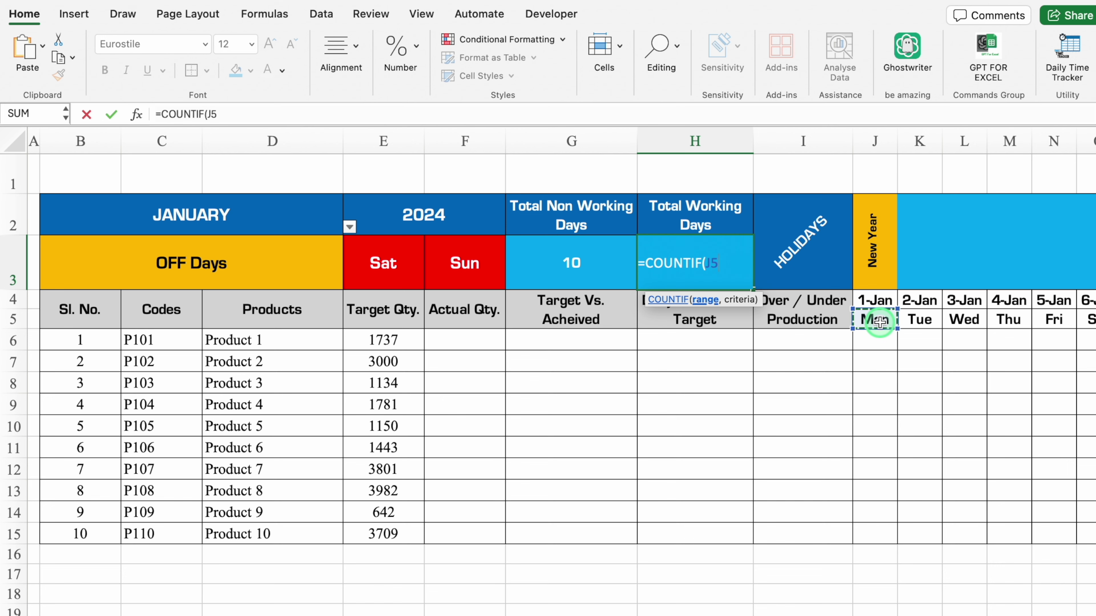
key("ctrl+shift+Right")
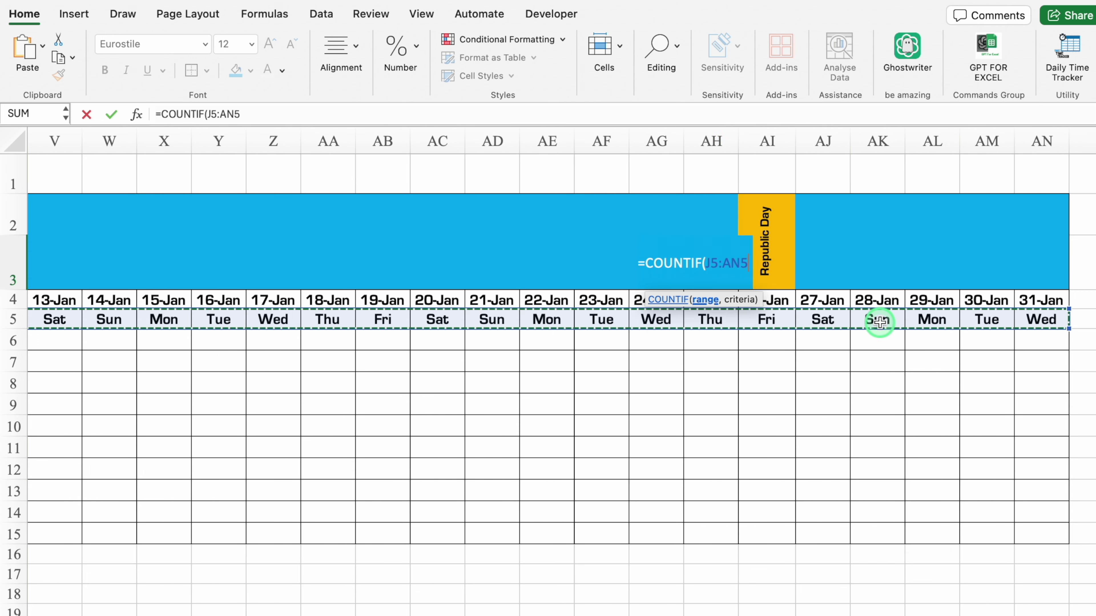
type(",")
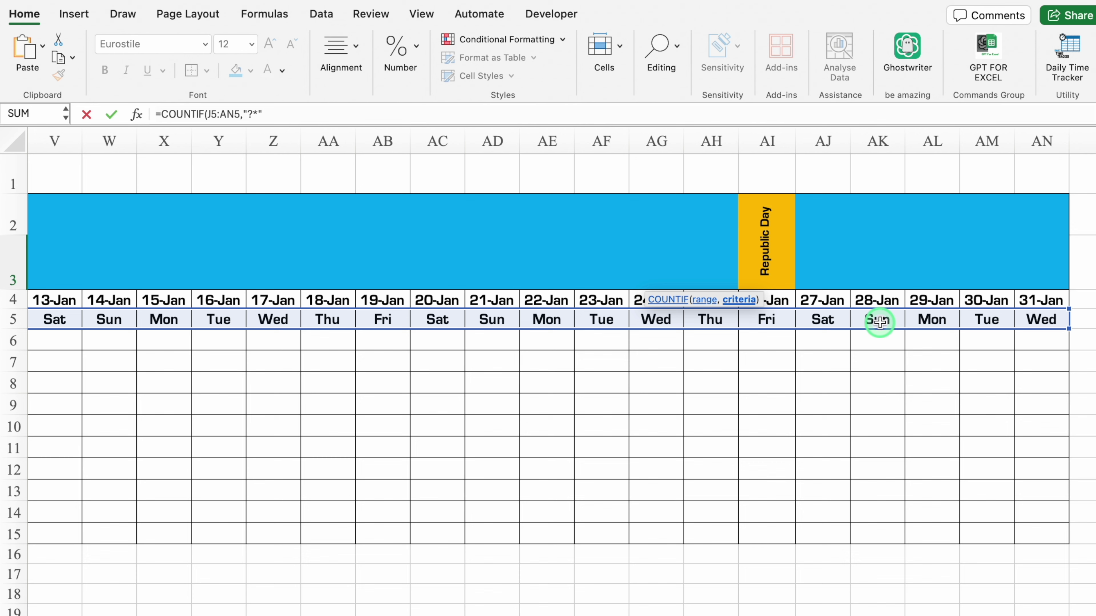
type(")")
key("Return")
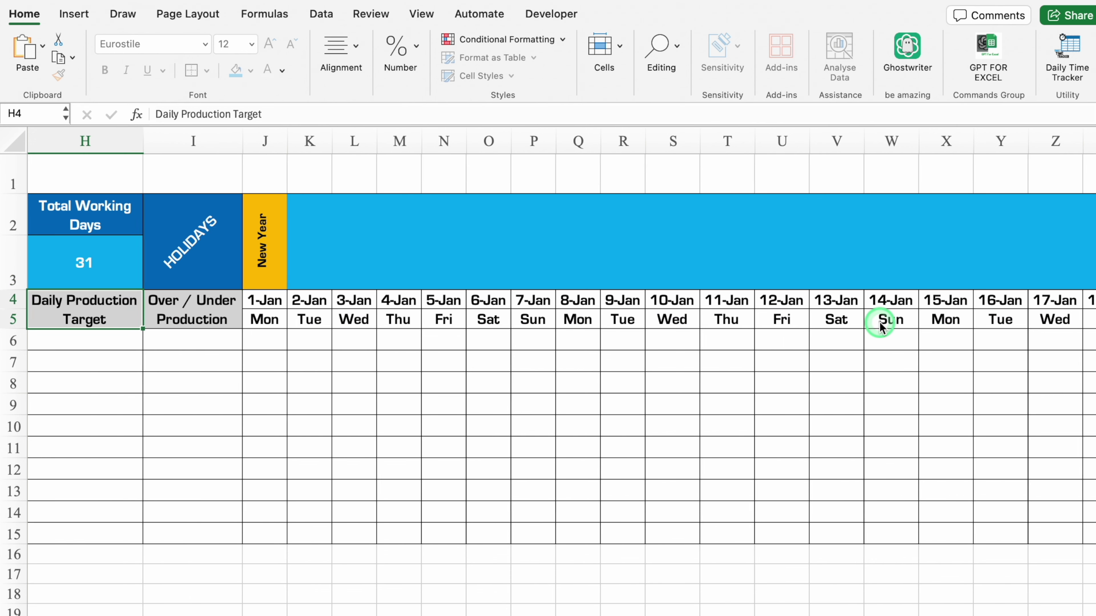
scroll(475, 605, "left", 3)
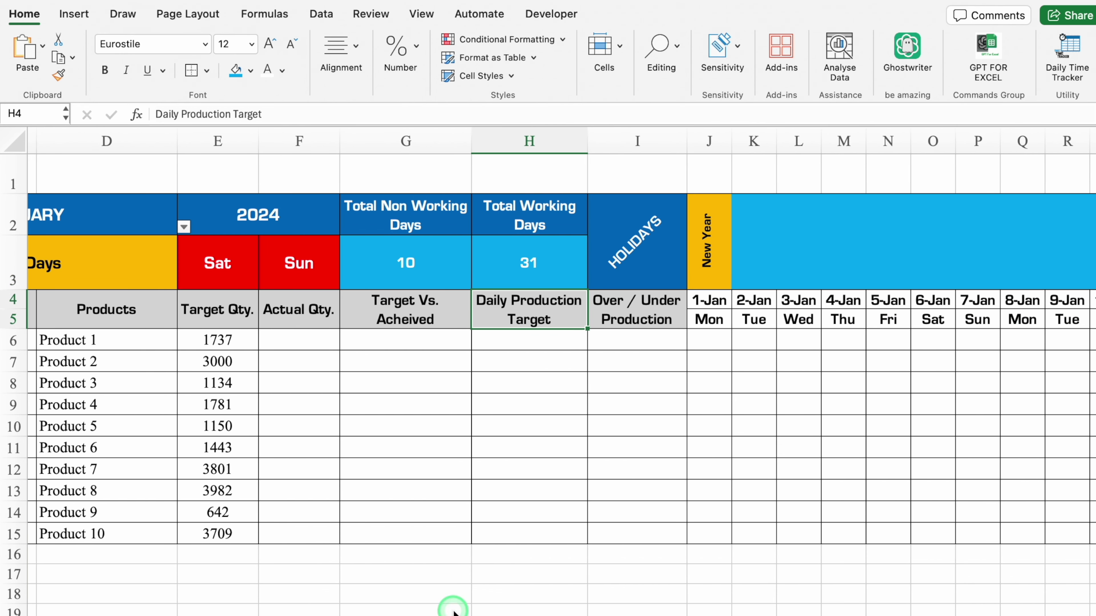
Append -G3 to H3's formula so Total Working Days shows 21 for January
left_click(560, 271)
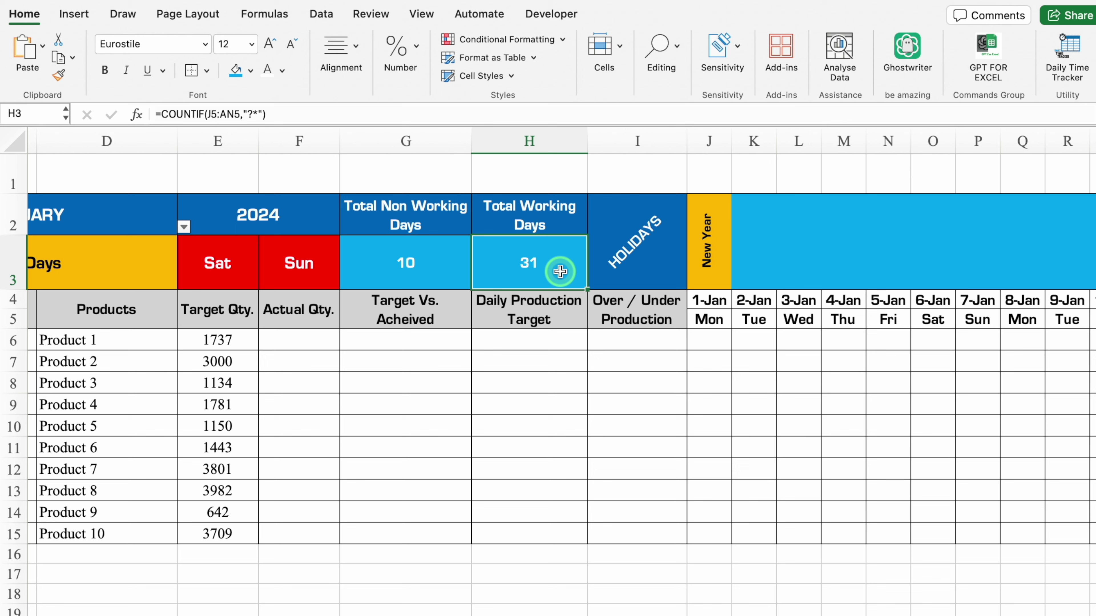
left_click(317, 116)
type("-")
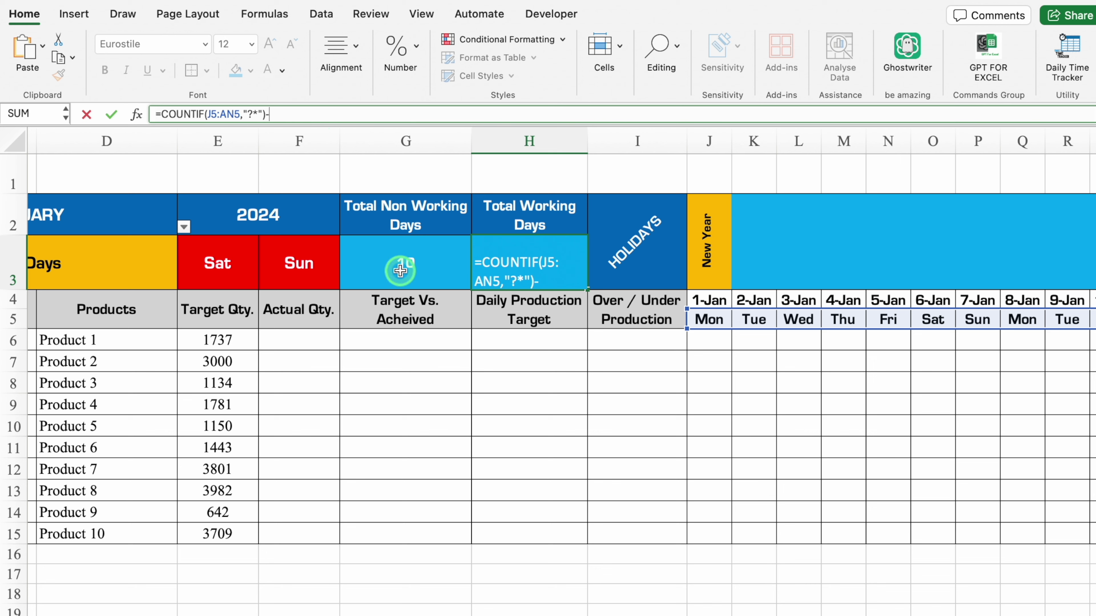
left_click(400, 270)
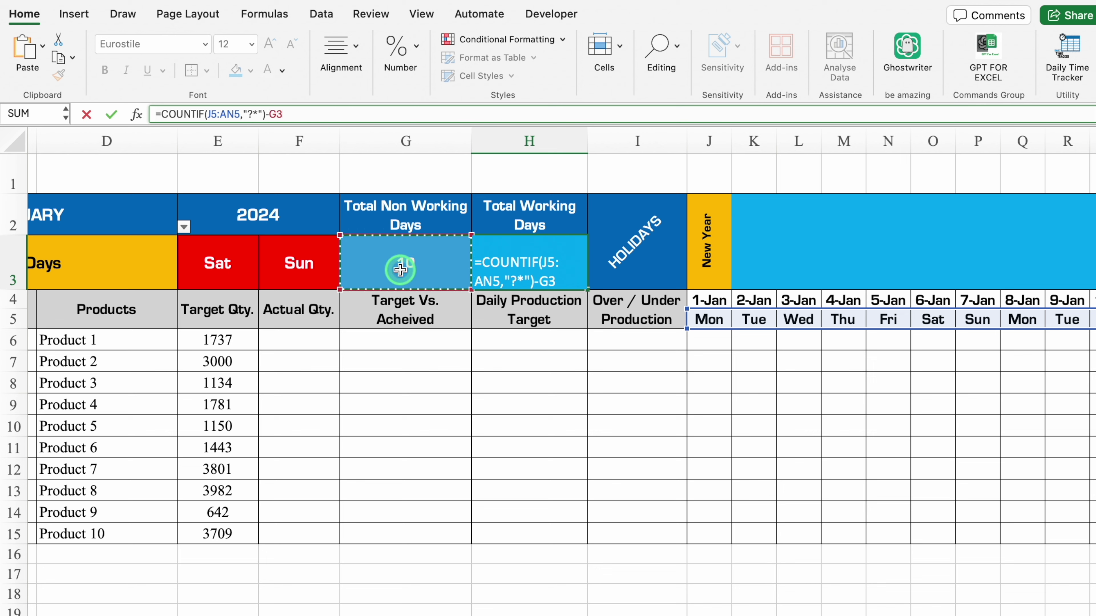
key("Return")
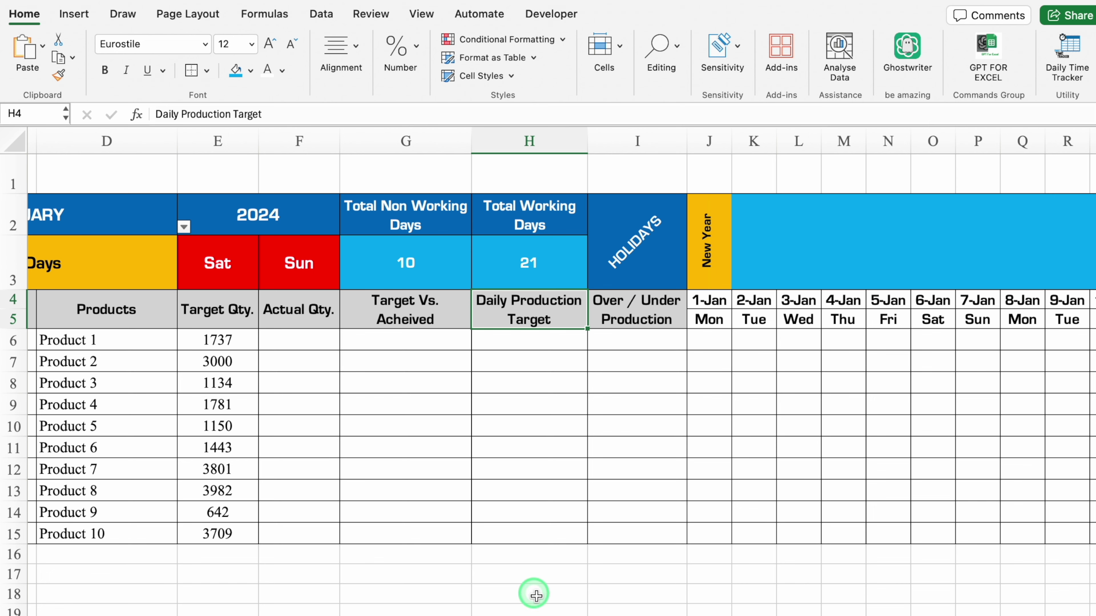
scroll(535, 595, "left", 5)
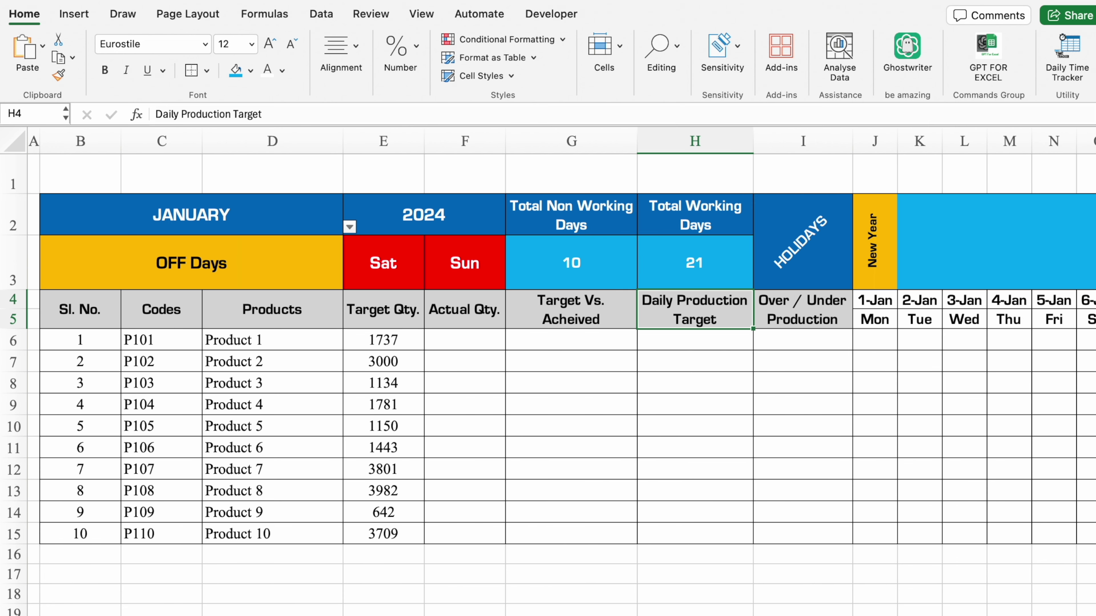
left_click(383, 268)
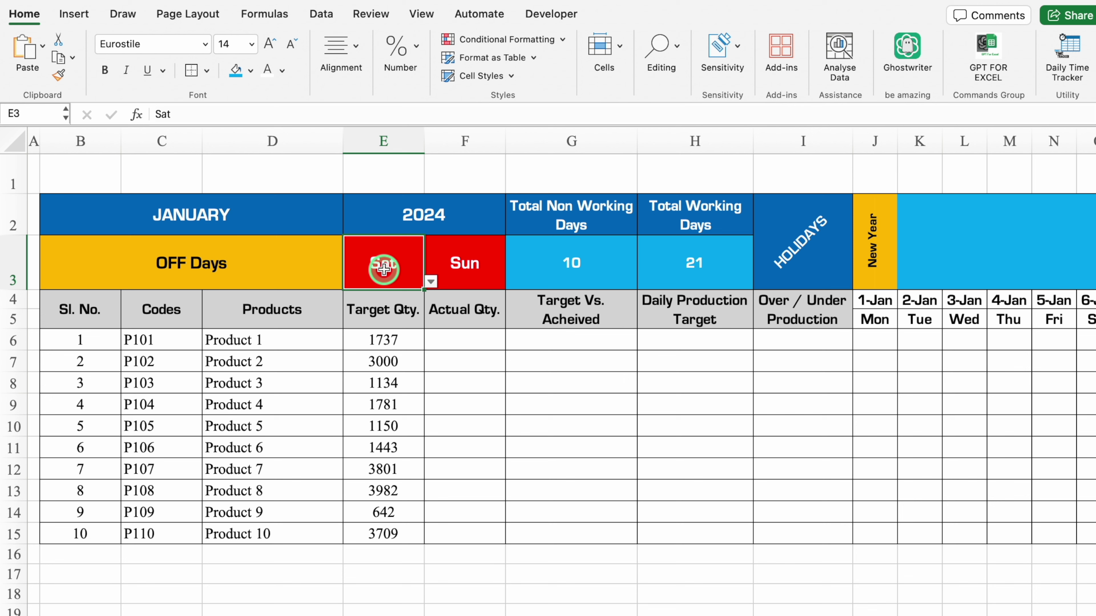
left_click(431, 281)
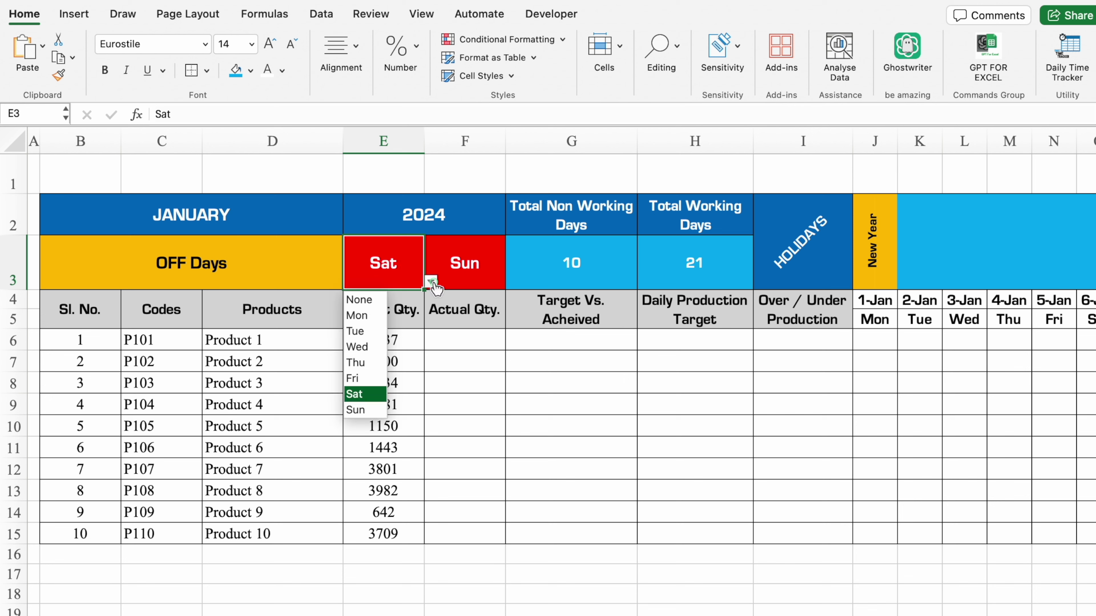
left_click(362, 298)
left_click(499, 575)
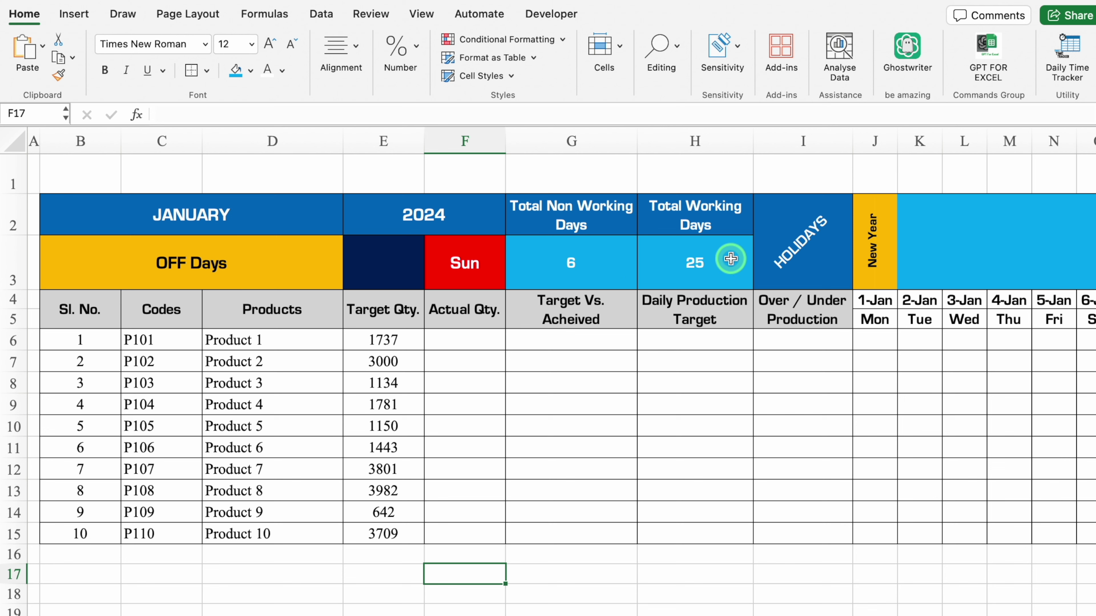
left_click(390, 265)
left_click(431, 281)
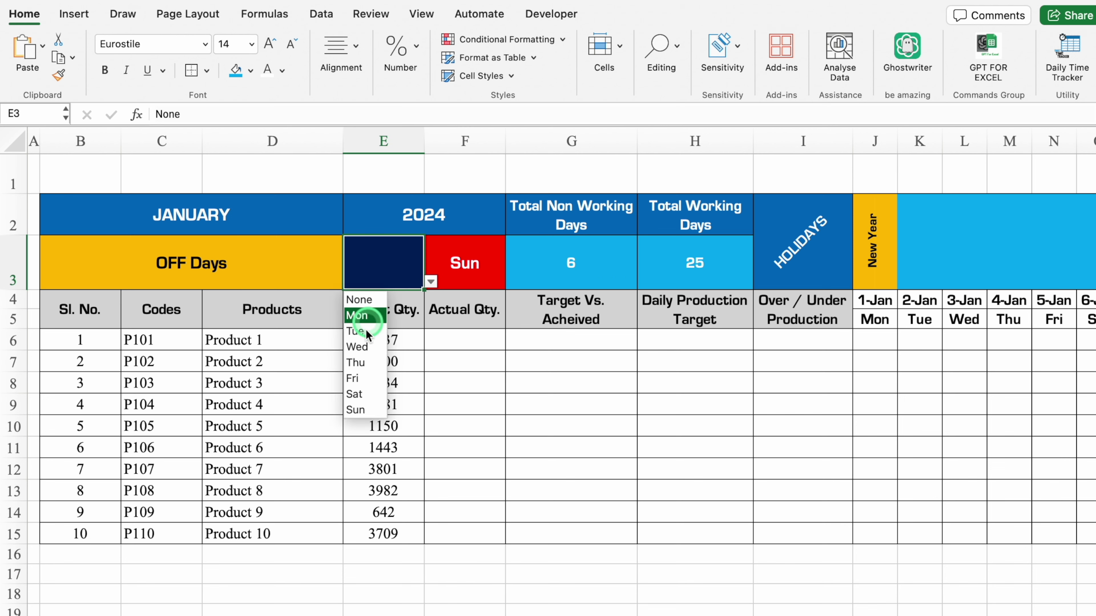
left_click(367, 394)
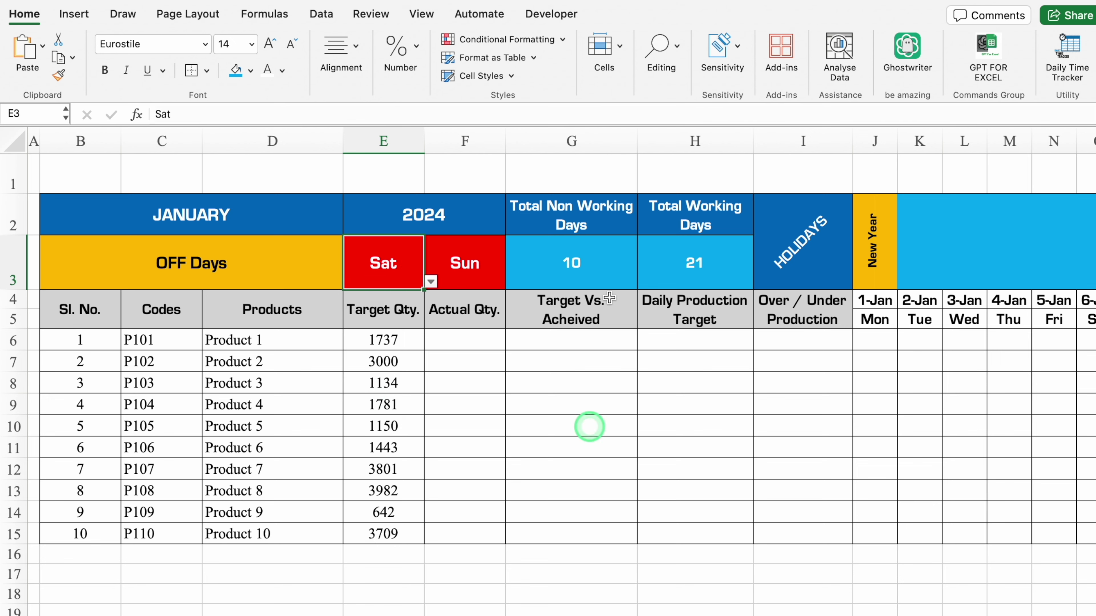
left_click(417, 15)
left_click(416, 50)
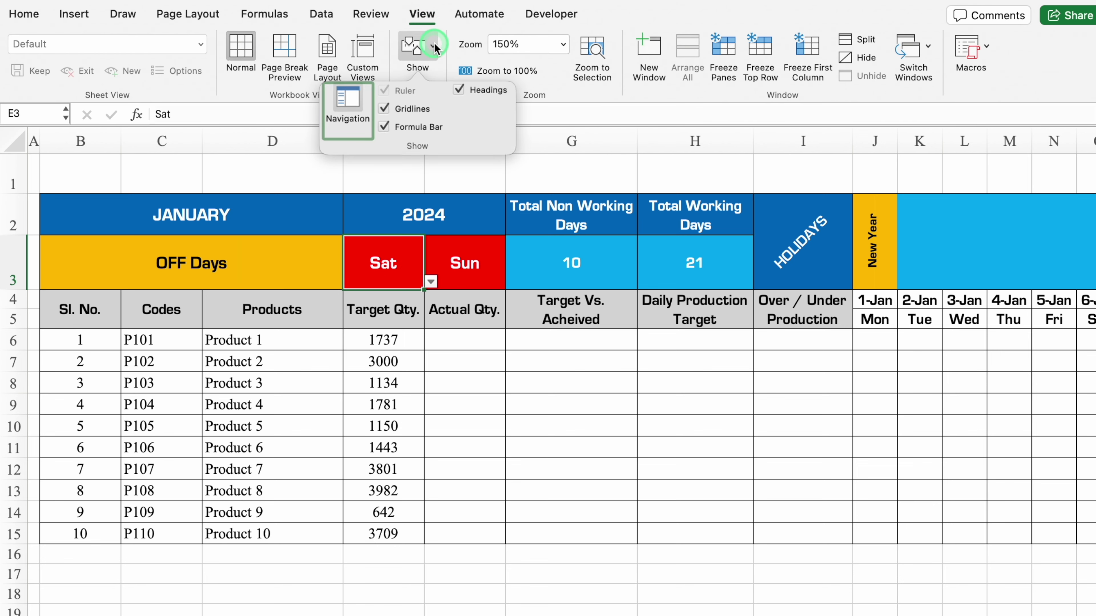
Hide the sheet gridlines
left_click(386, 110)
left_click(541, 594)
scroll(393, 613, "right", 4)
scroll(518, 613, "right", 1)
left_click(482, 383)
Select J6:J15 and start a new Classic formula-based conditional formatting rule
left_click_drag(445, 340, 439, 534)
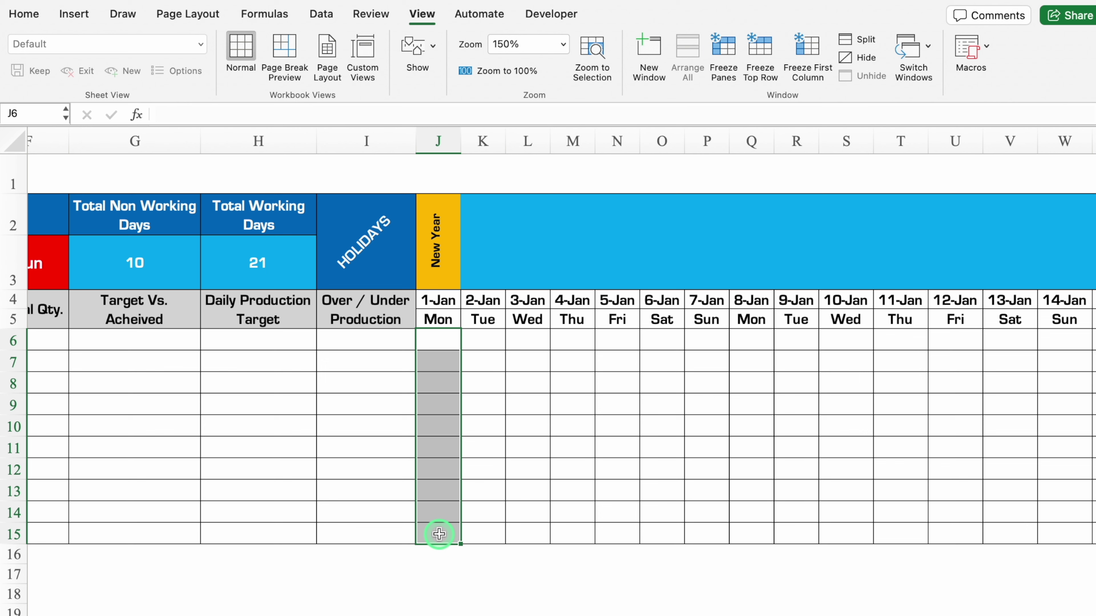
left_click(24, 14)
left_click(509, 40)
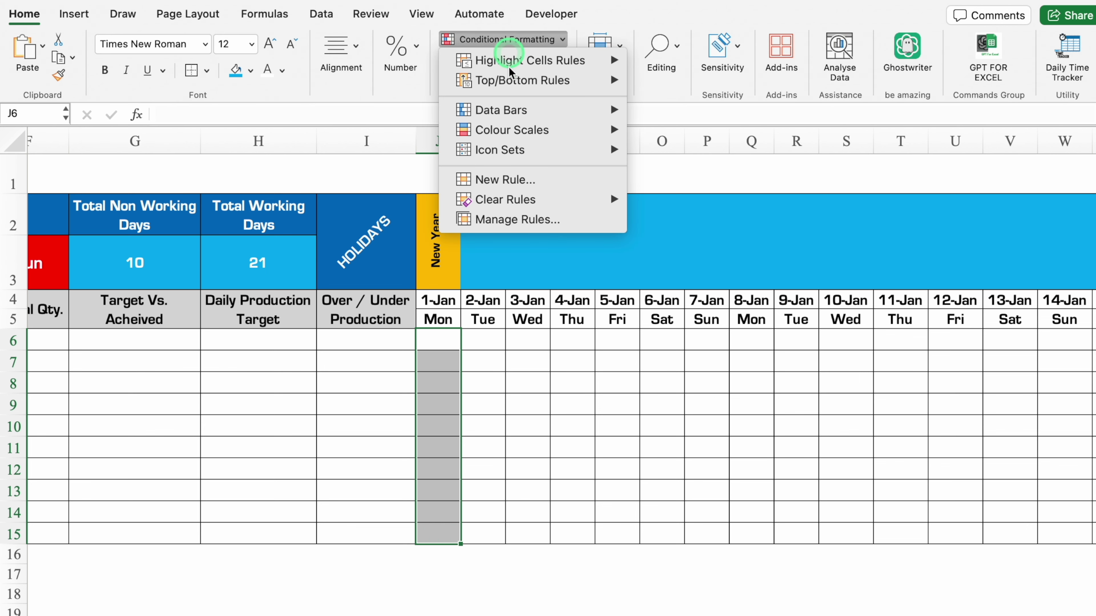
left_click(505, 180)
left_click(538, 138)
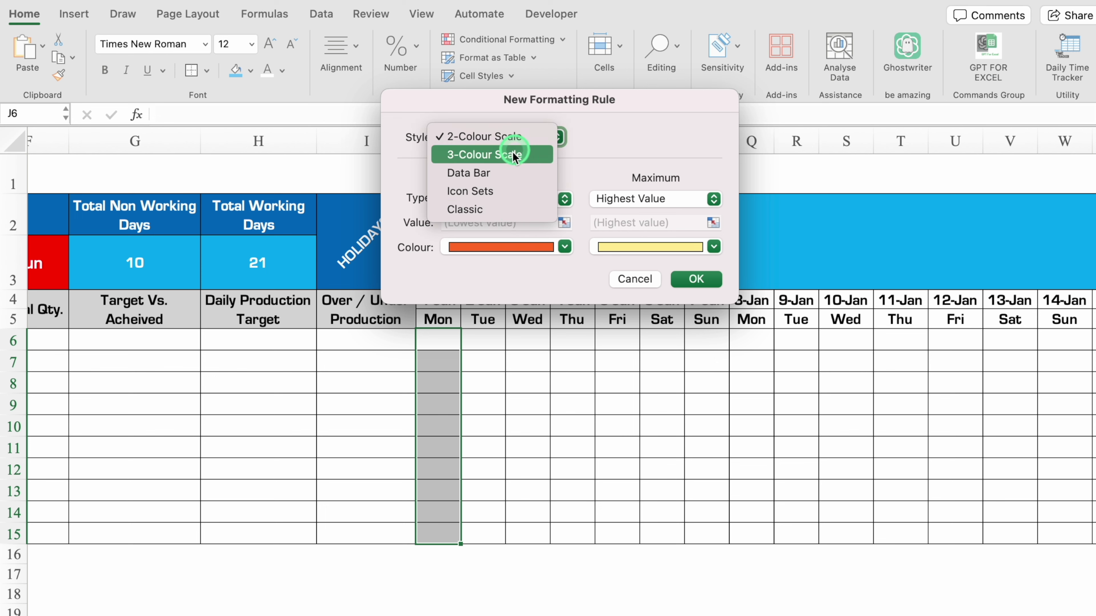
left_click(514, 209)
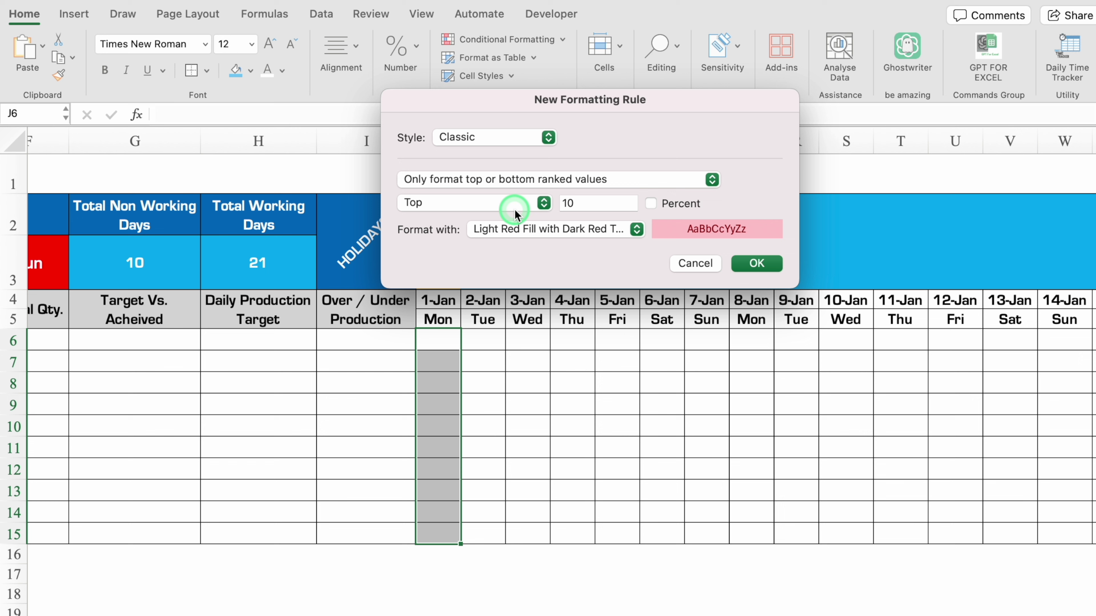
left_click(588, 180)
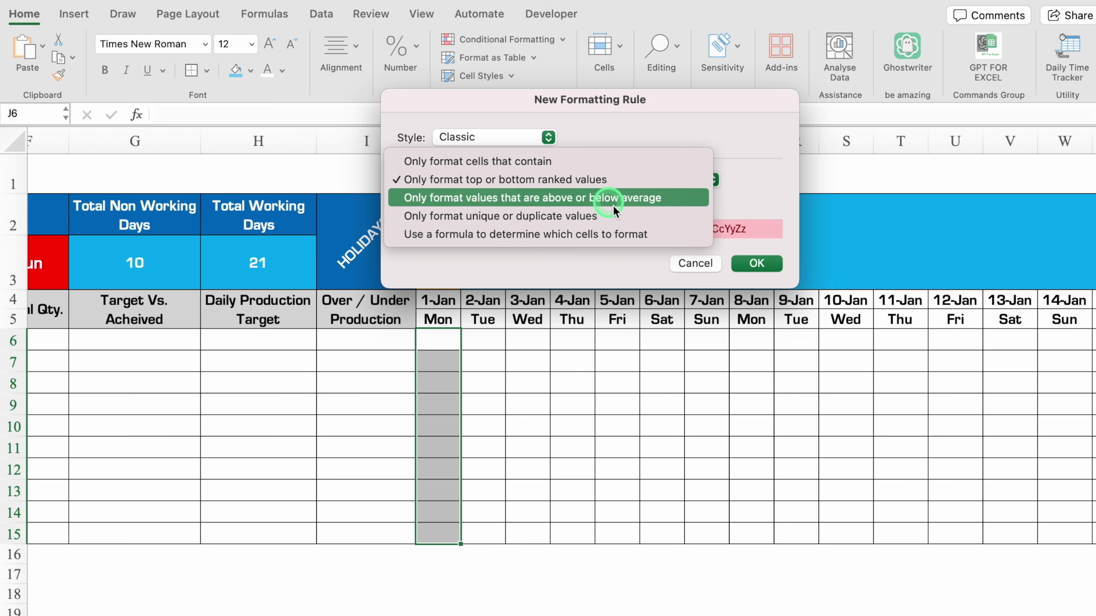
left_click(642, 235)
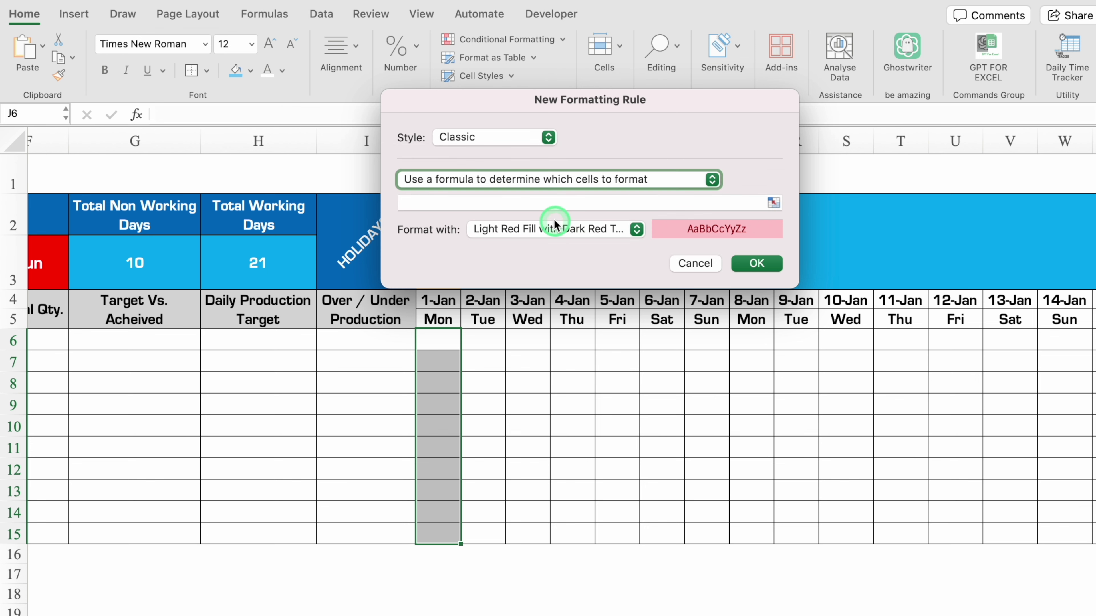
Enter the rule formula =J$2<>"" referencing the holiday header cell J2
left_click(545, 203)
type("=")
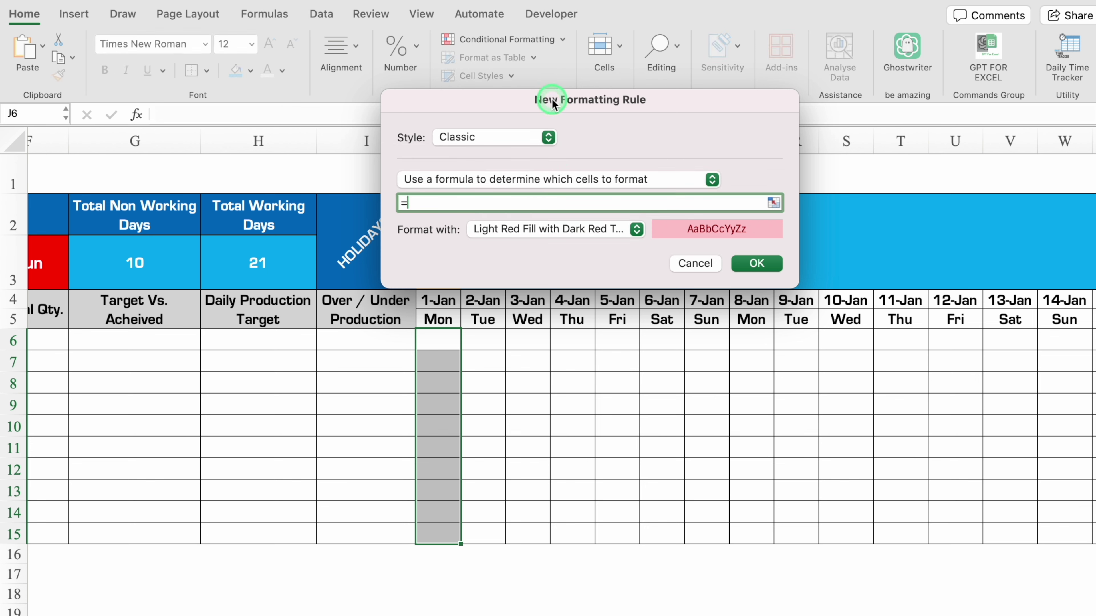
left_click_drag(552, 104, 553, 353)
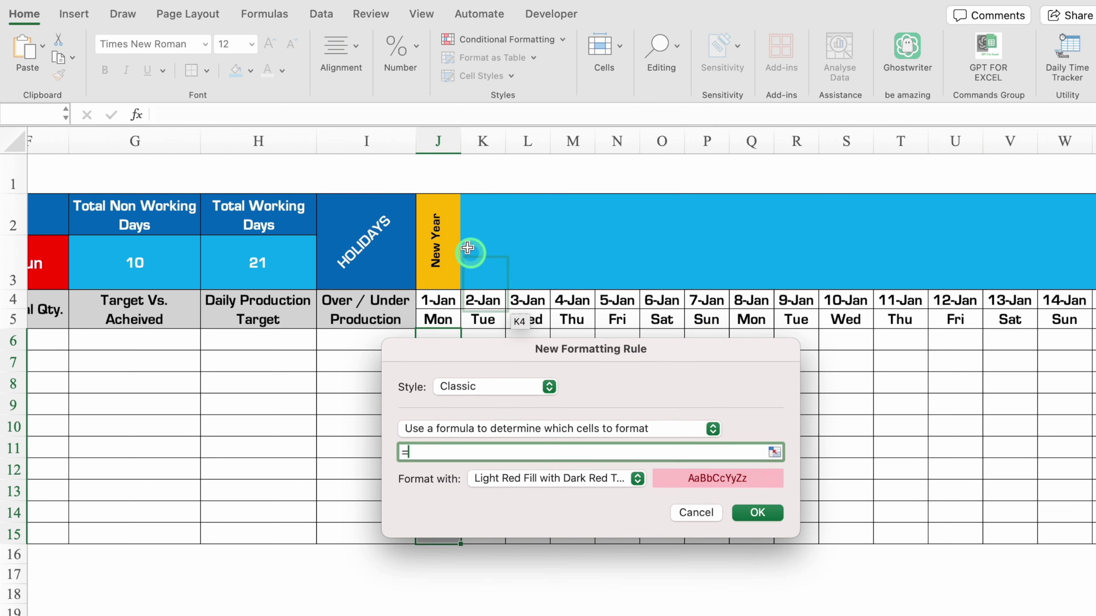
left_click(440, 223)
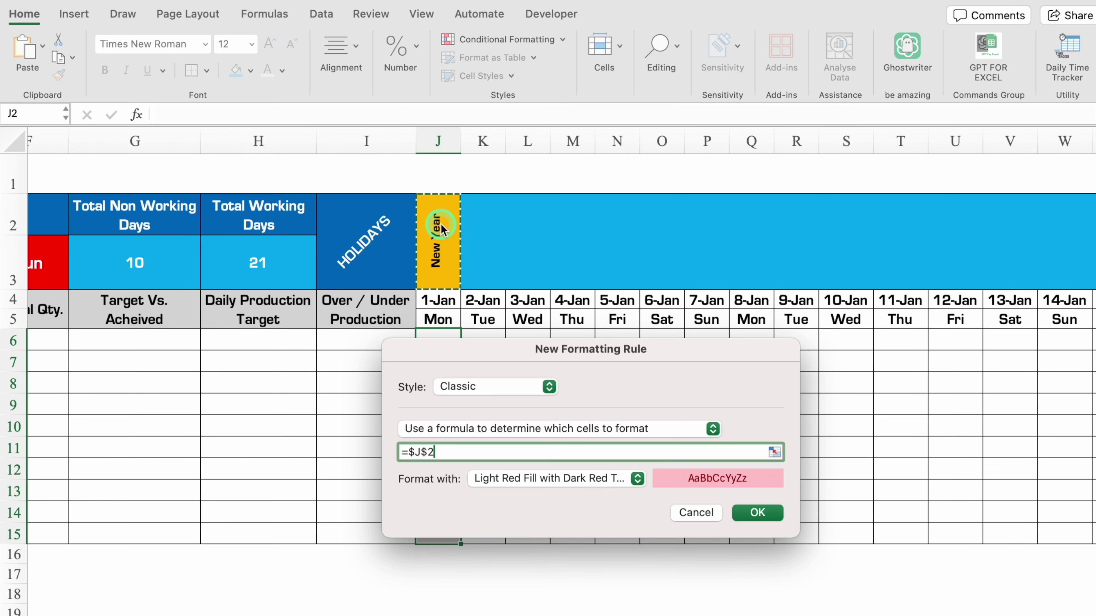
type("<>")
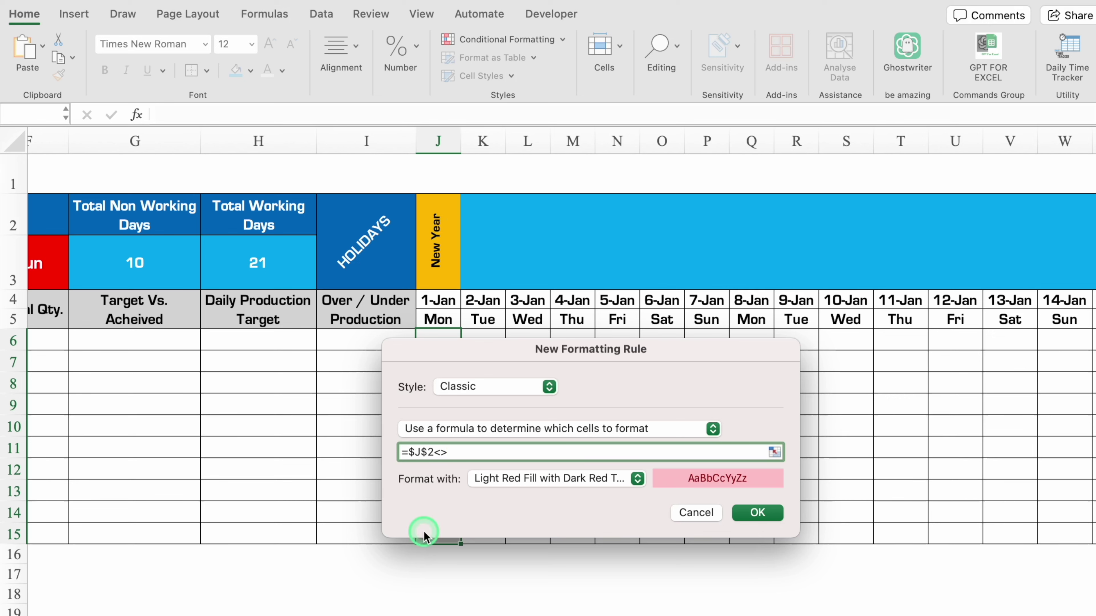
type("\"\"")
left_click(472, 452)
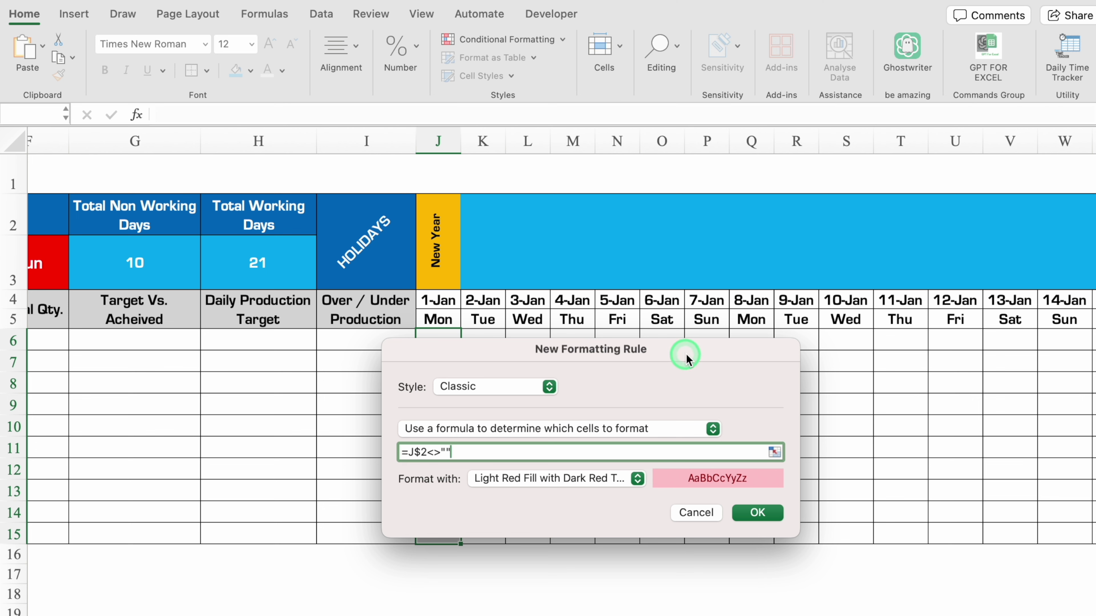
left_click_drag(689, 356, 707, 121)
left_click(658, 245)
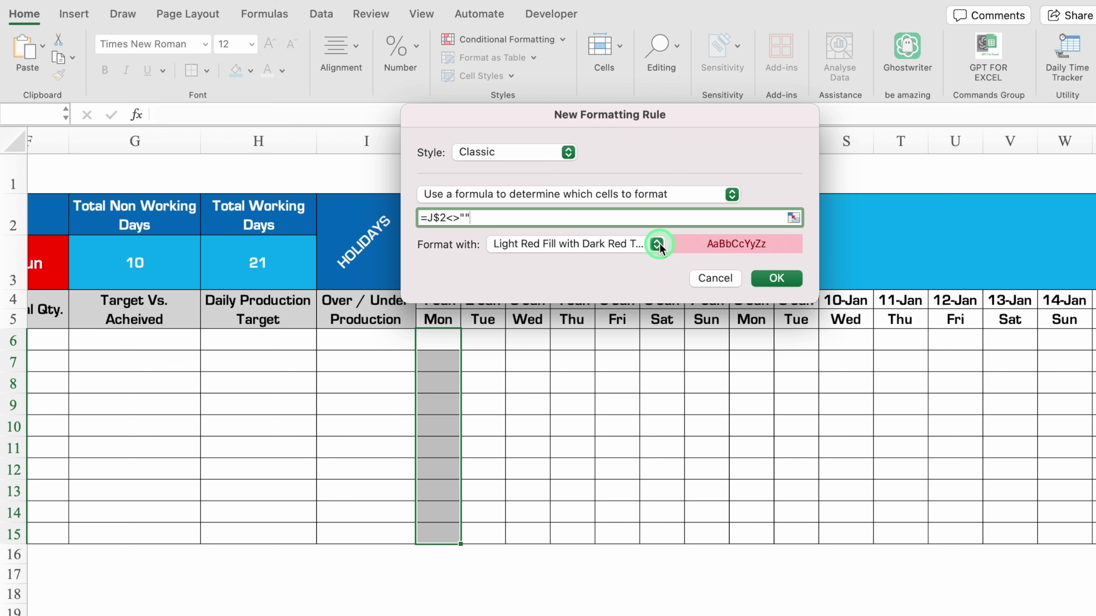
Give the rule a gold fill with black text and apply it to J6:J15
left_click(624, 358)
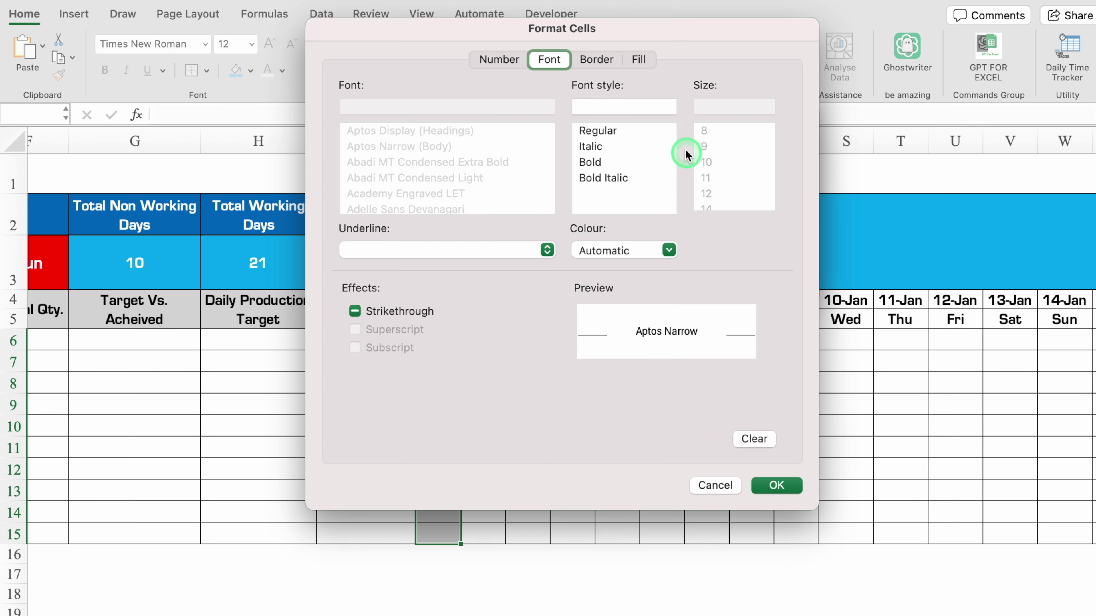
left_click(638, 59)
left_click(510, 122)
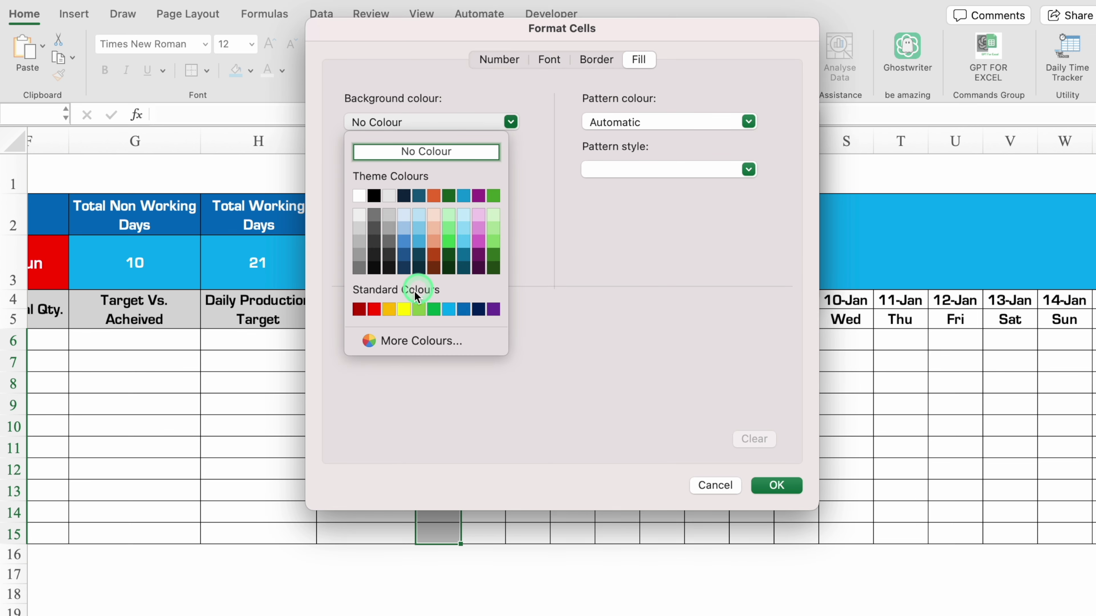
left_click(389, 310)
left_click(549, 59)
left_click(659, 261)
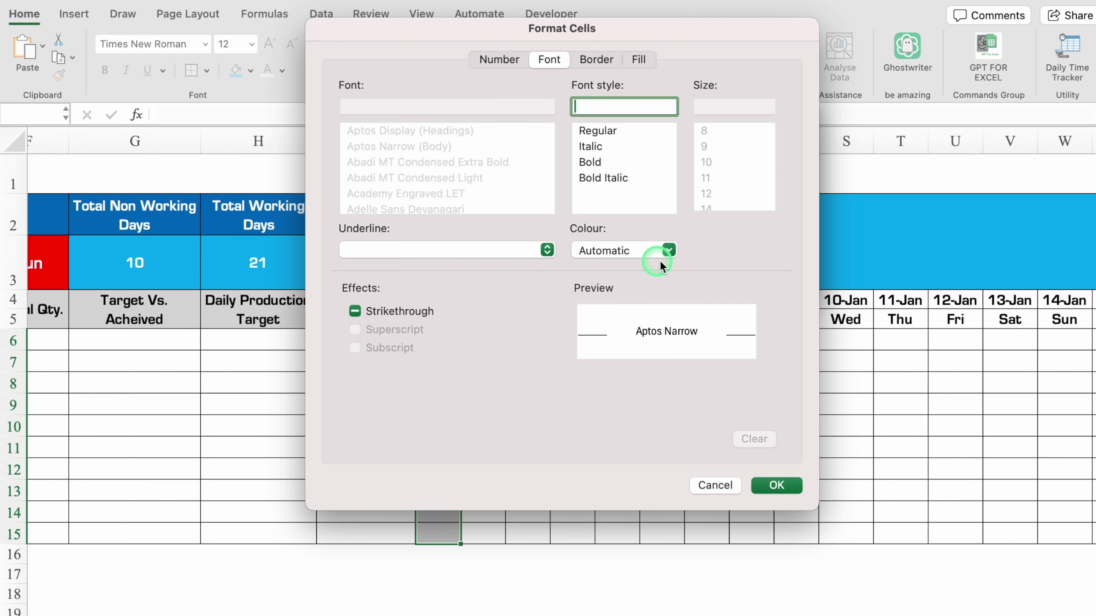
left_click(602, 324)
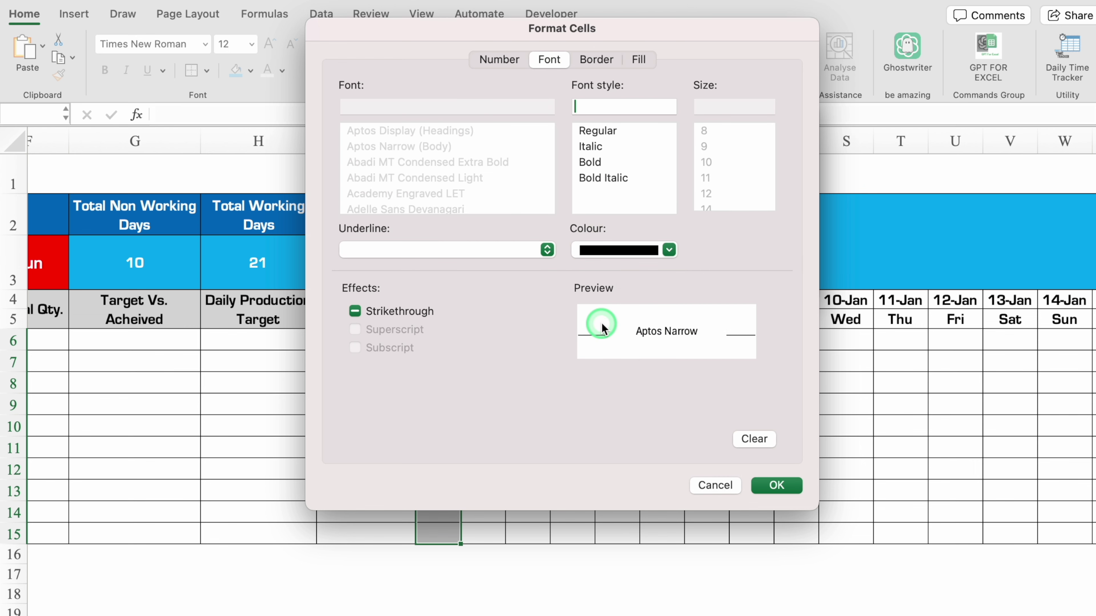
left_click(753, 437)
left_click(776, 485)
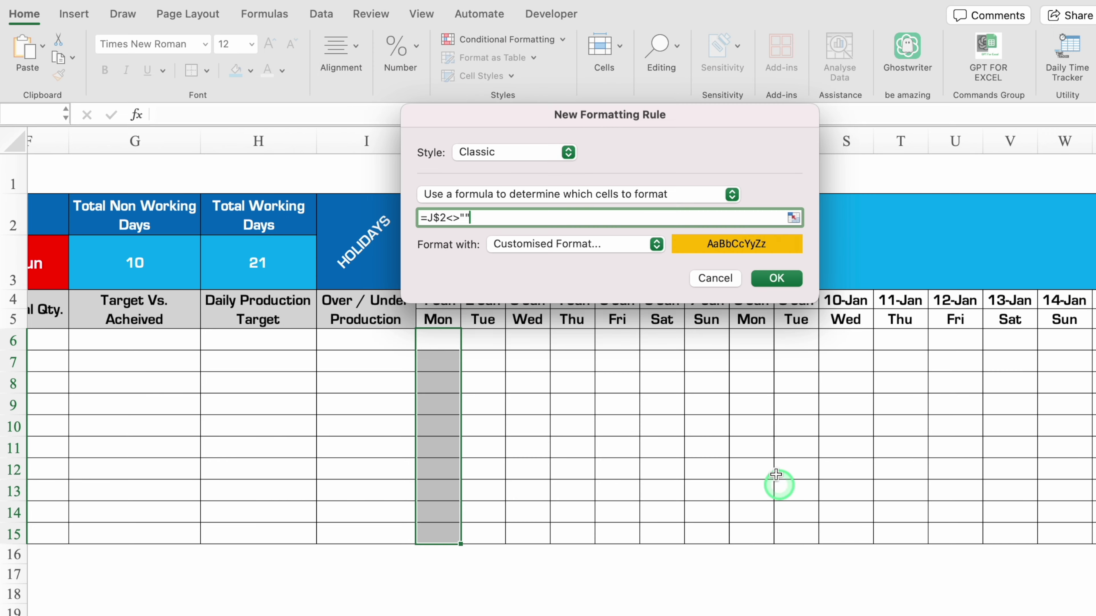
left_click(775, 272)
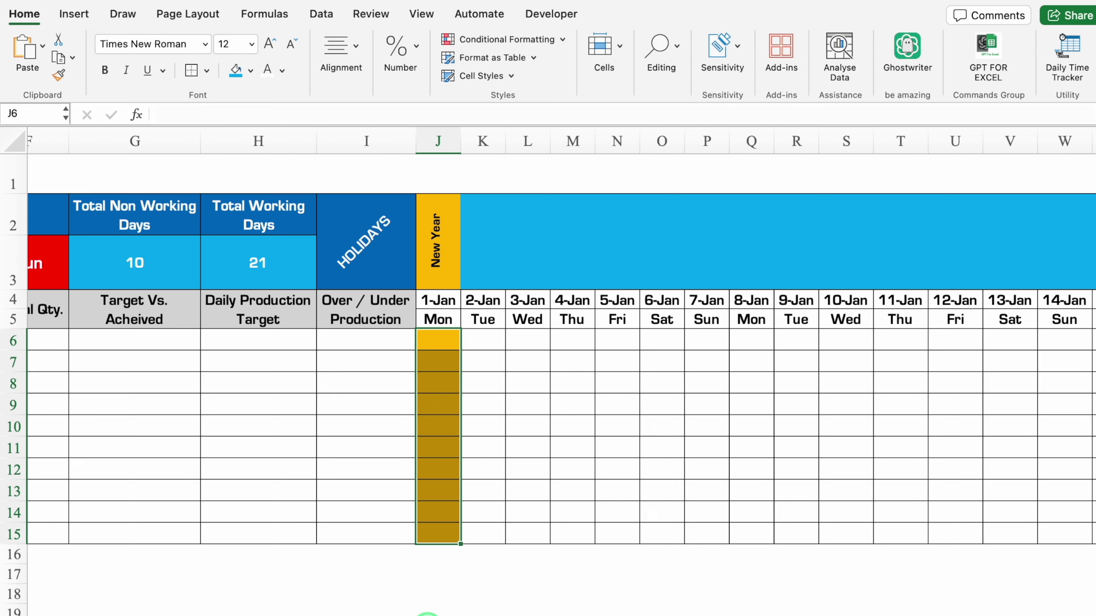
scroll(429, 613, "left", 5)
left_click(184, 214)
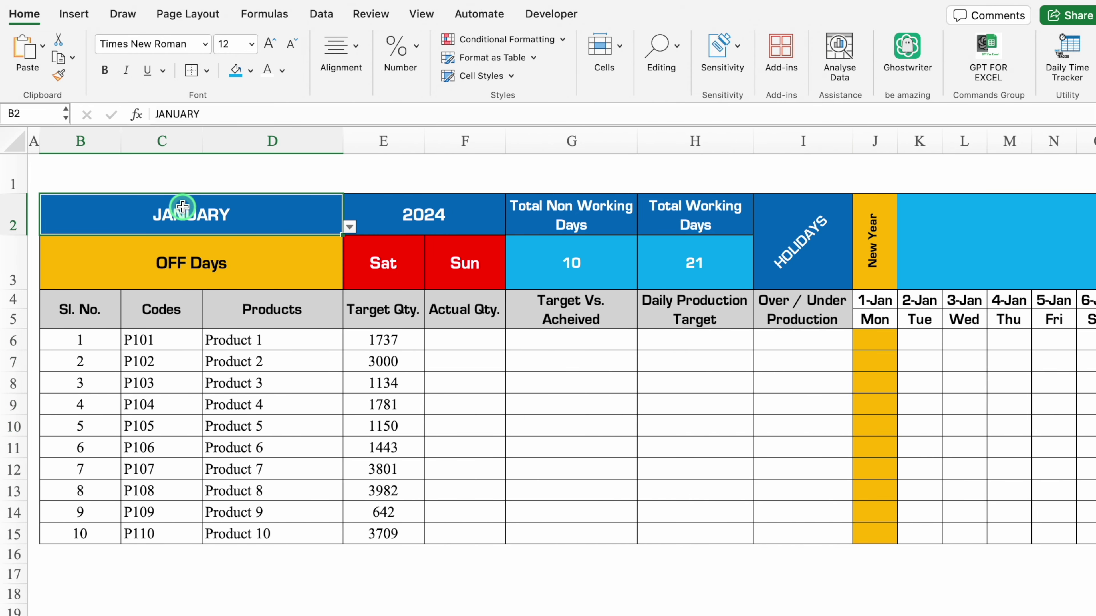
left_click(350, 226)
left_click(79, 263)
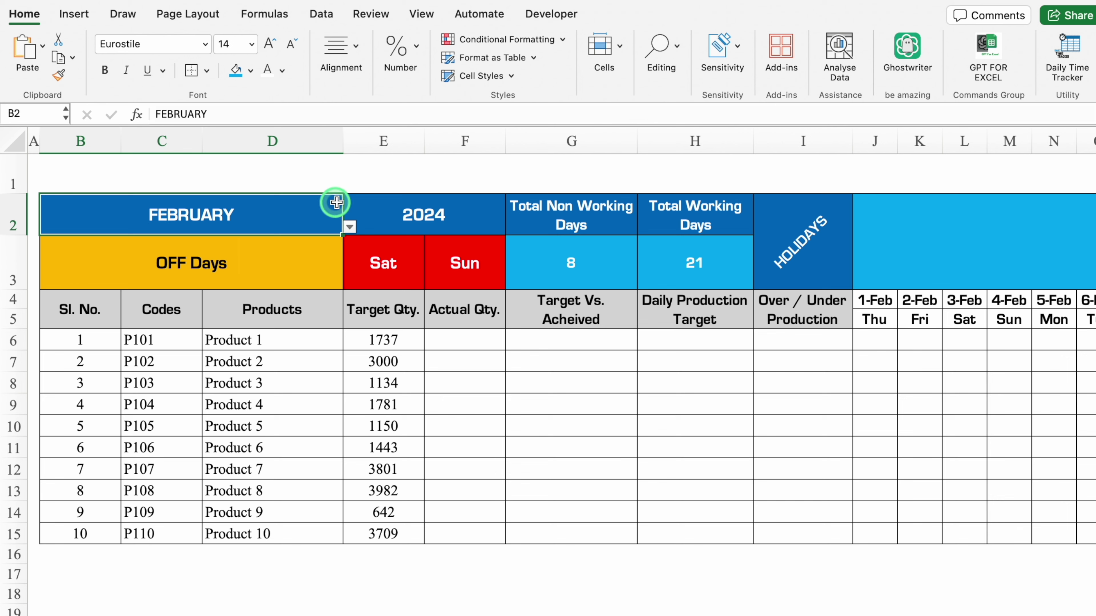
left_click(349, 227)
left_click(101, 245)
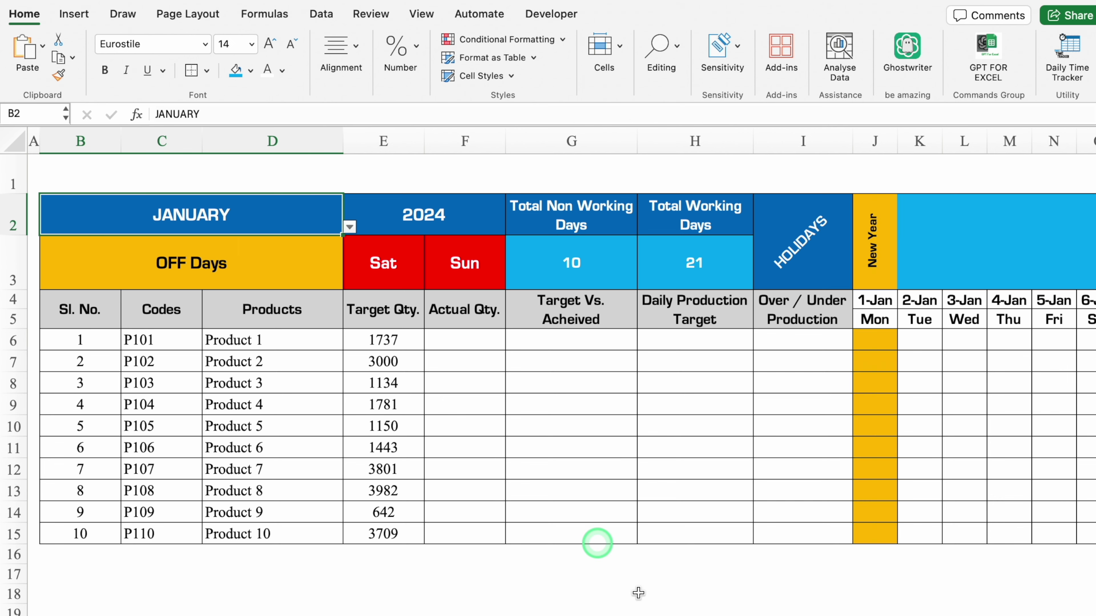
scroll(421, 583, "right", 3)
scroll(513, 592, "right", 4)
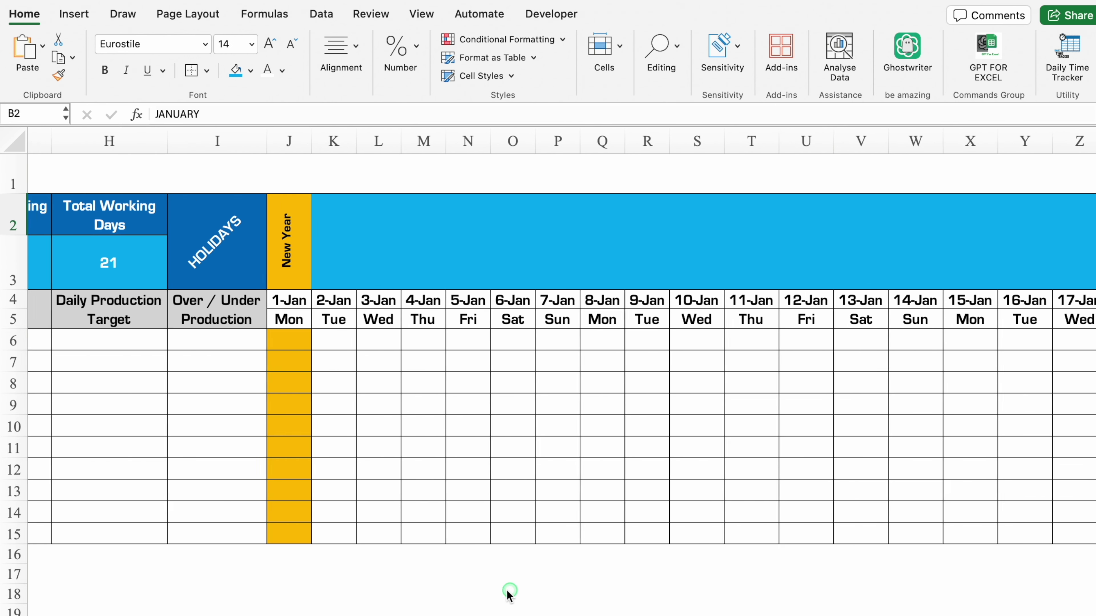
scroll(520, 432, "left", 3)
left_click(512, 335)
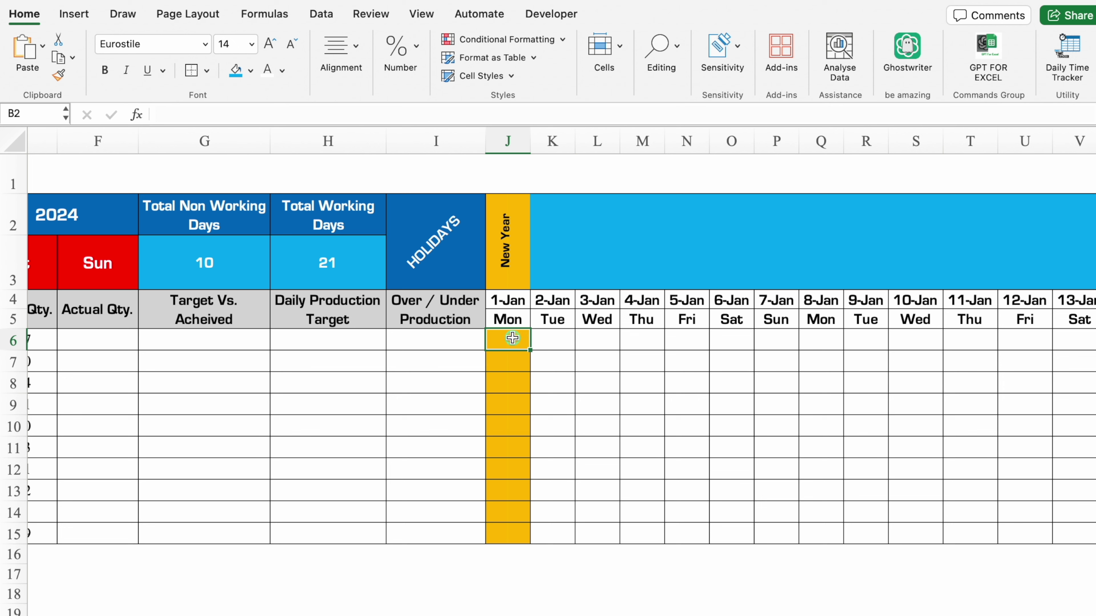
left_click_drag(513, 337, 526, 531)
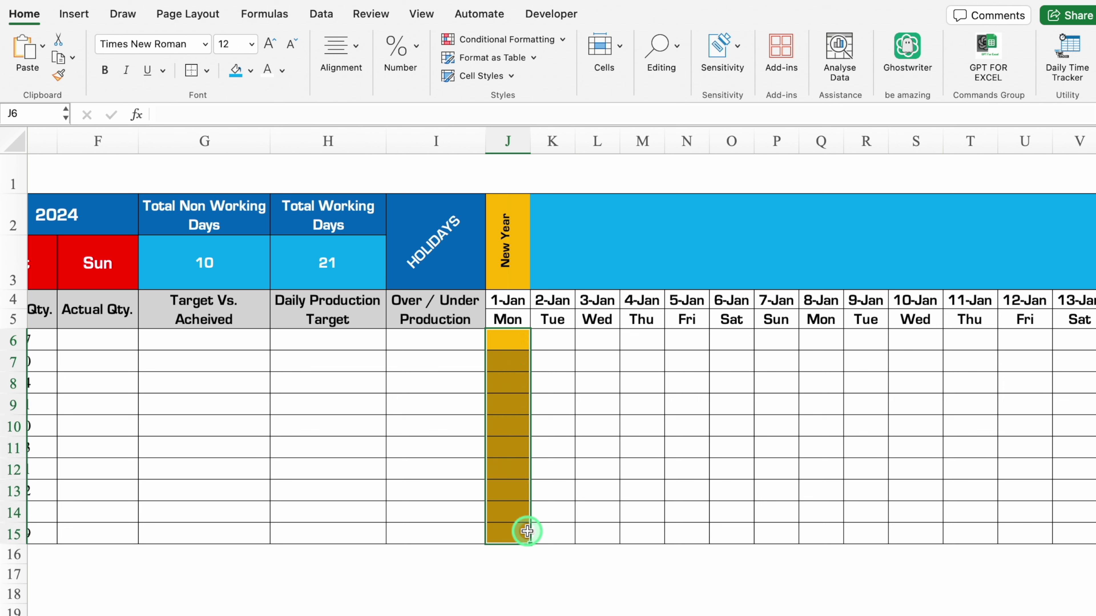
Start a new Classic conditional formatting rule of the 'Use a formula' type
left_click(493, 40)
left_click(501, 179)
left_click(558, 136)
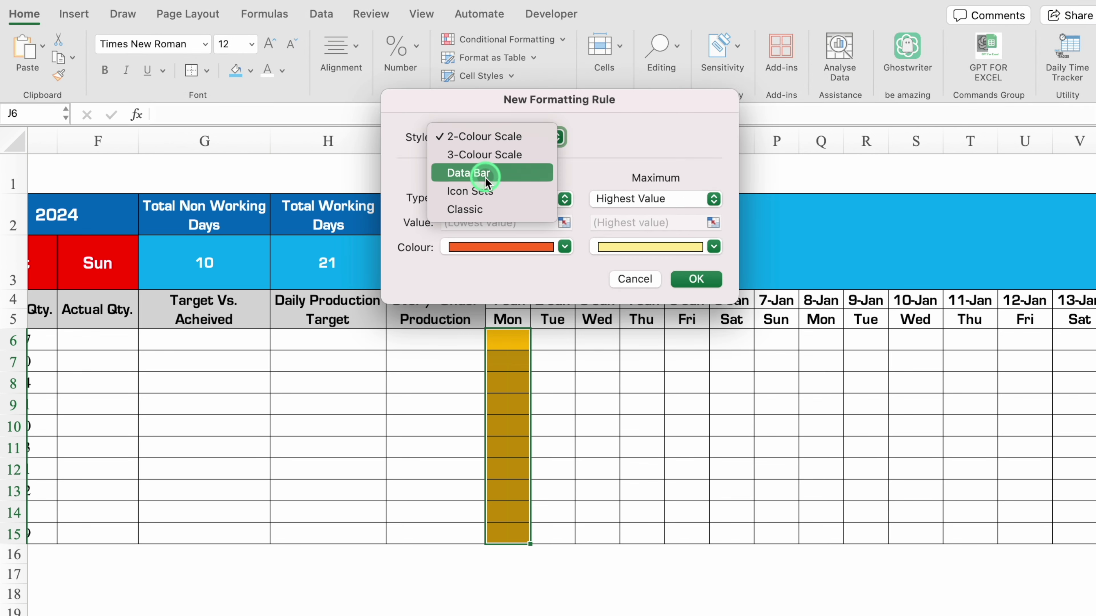
left_click(489, 208)
left_click(540, 179)
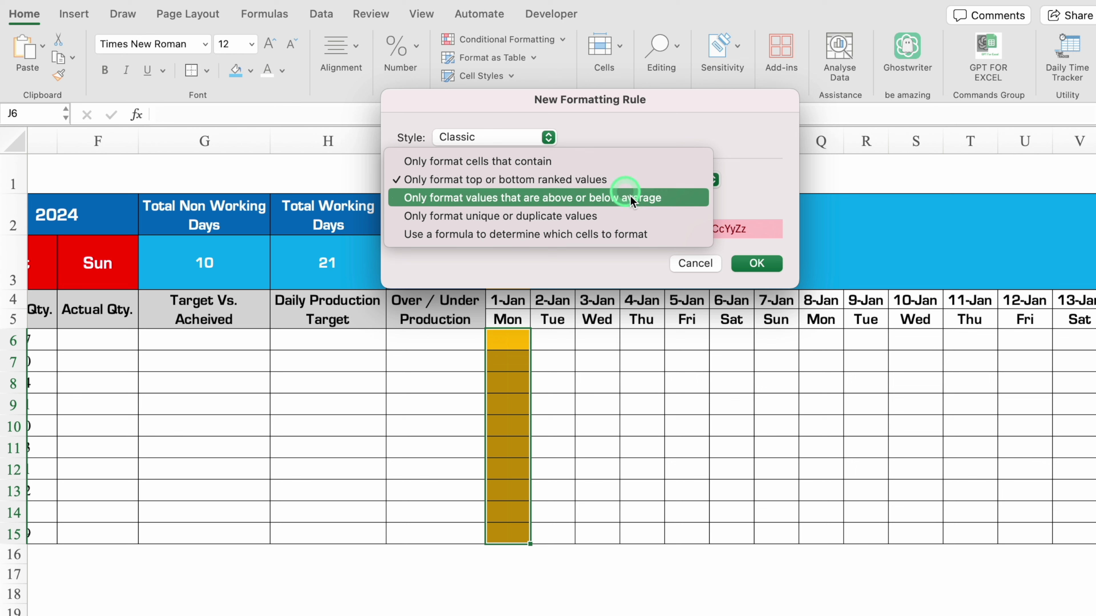
left_click(657, 236)
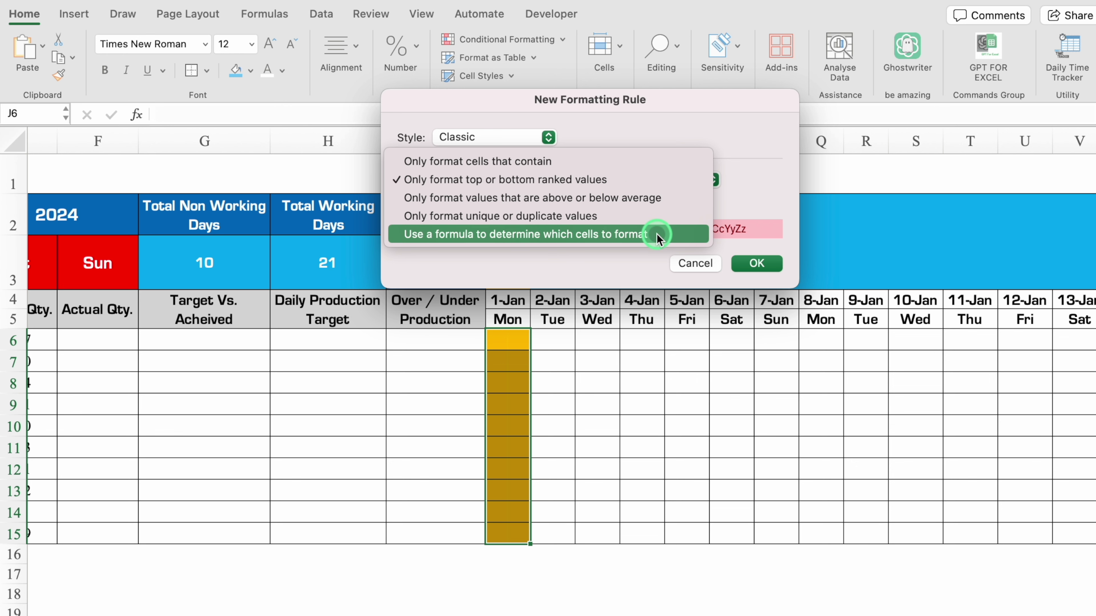
left_click(632, 203)
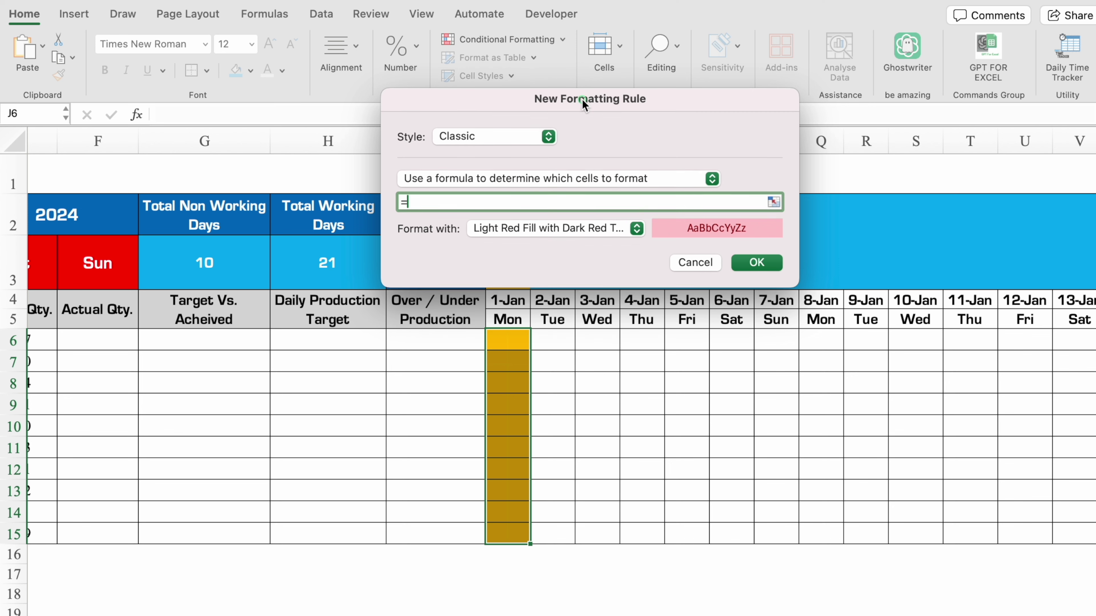
left_click_drag(583, 101, 577, 25)
Build the first comparison (J$5=$E$3) against the Sat off-day cell in the rule formula
left_click(511, 319)
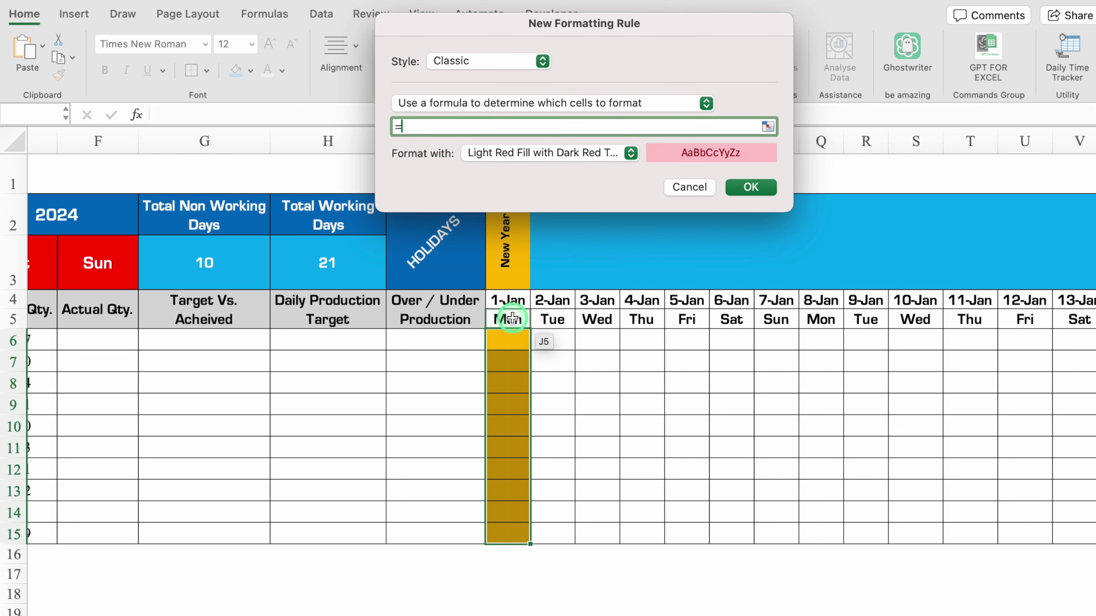
left_click(408, 127)
type("J$5=")
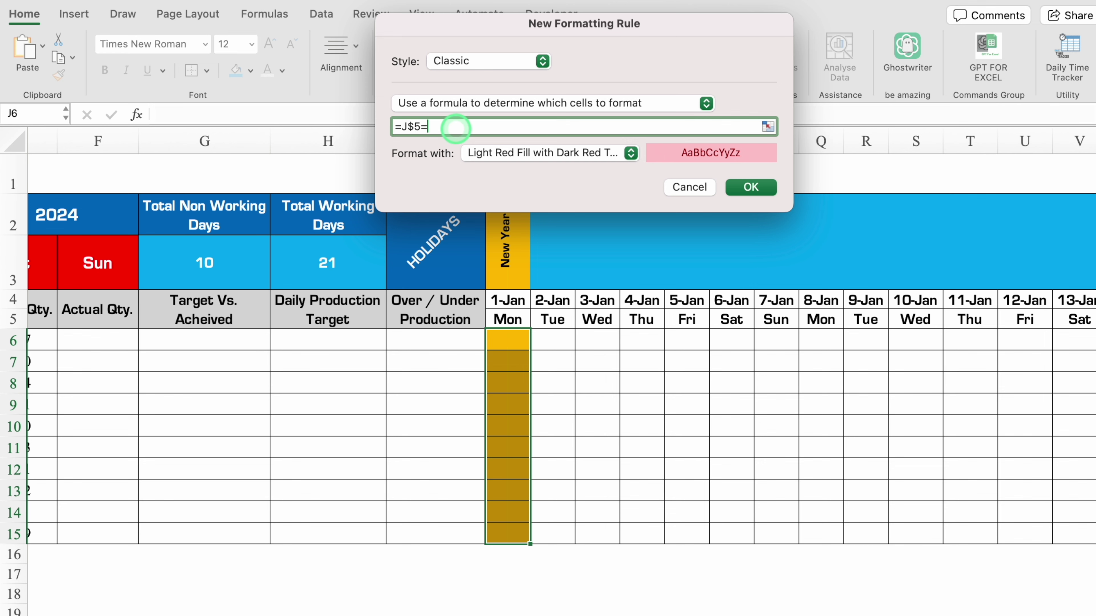
scroll(446, 612, "left", 3)
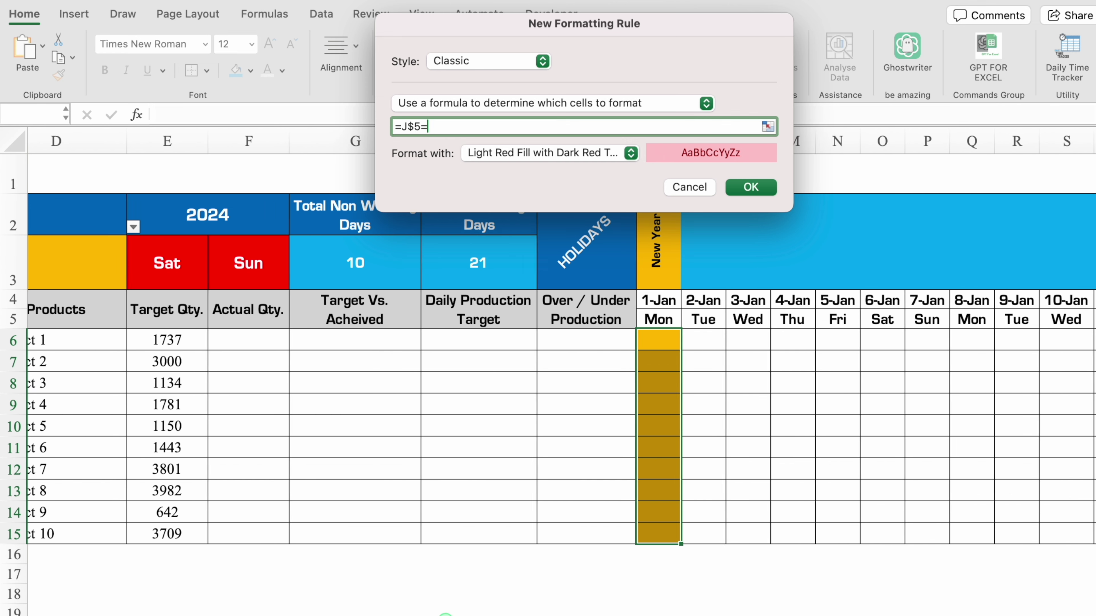
scroll(446, 612, "left", 2)
left_click(273, 255)
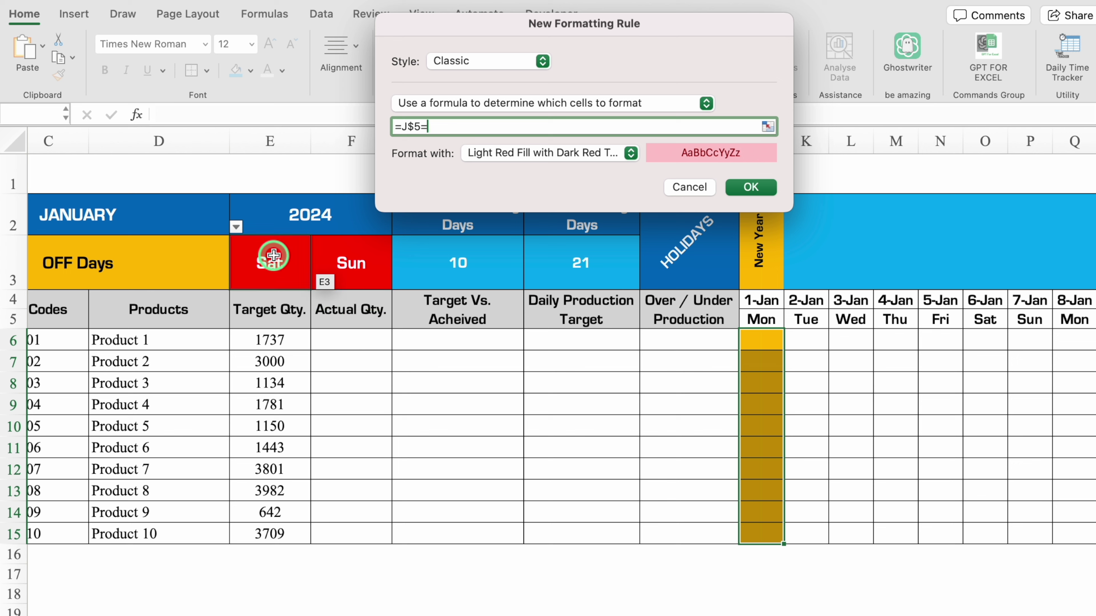
type(")")
left_click(399, 127)
type("(")
Add the second comparison +(J$5=$F$3) against the Sun off-day cell
left_click(489, 128)
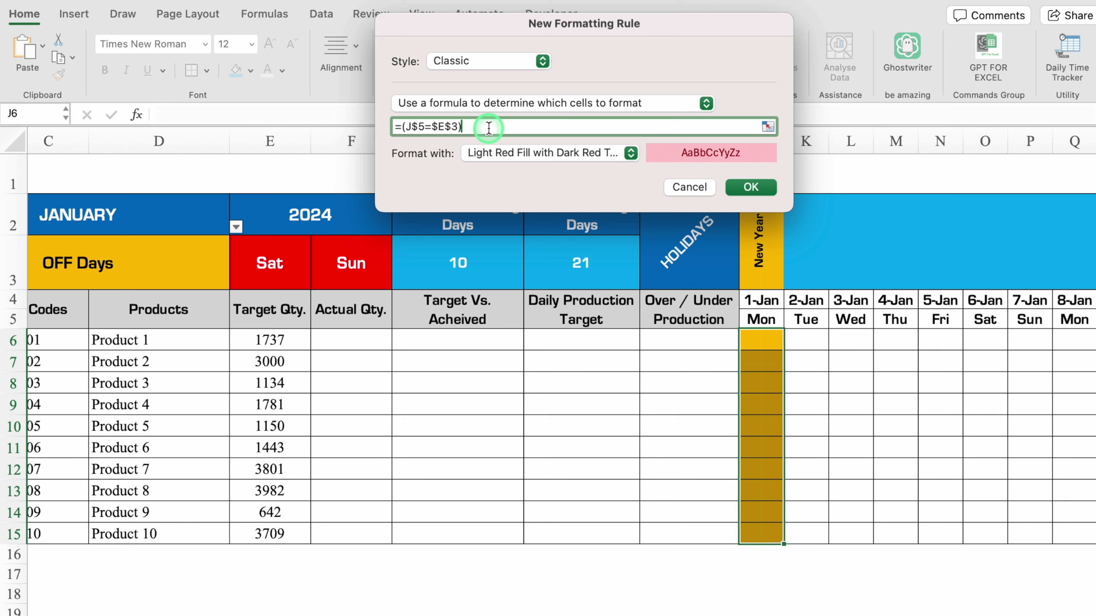
left_click(761, 320)
key("Left")
key("Left")
key("Left")
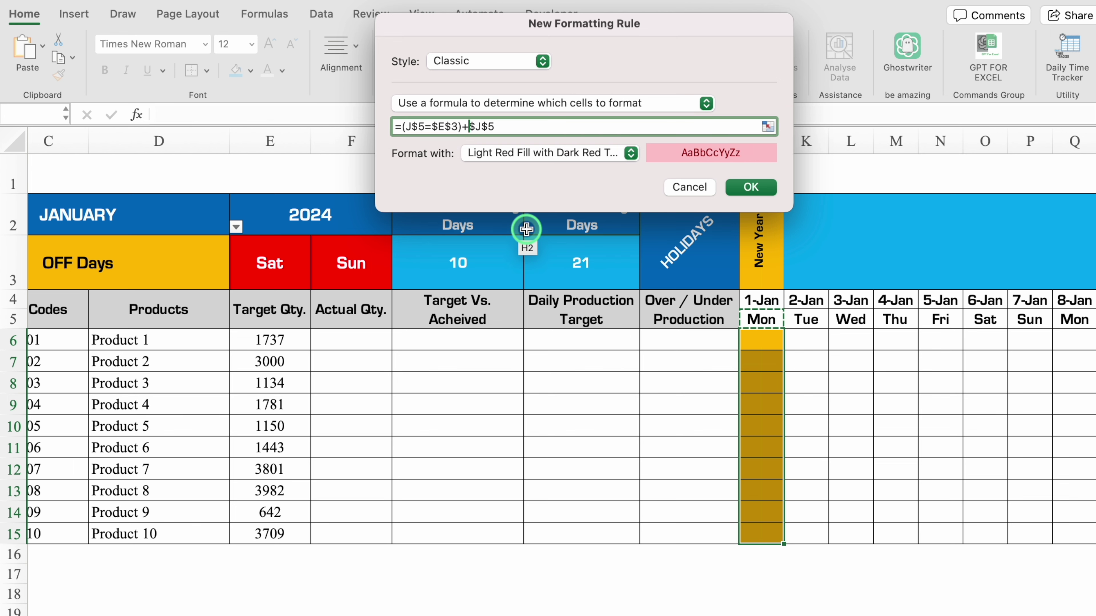
type("(")
left_click(479, 127)
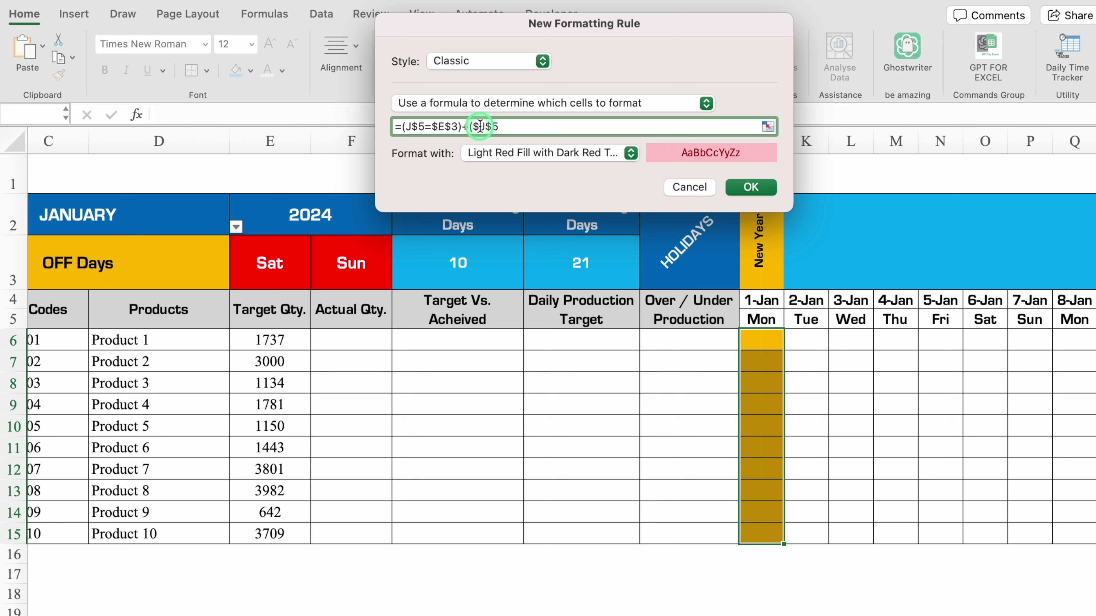
left_click(526, 122)
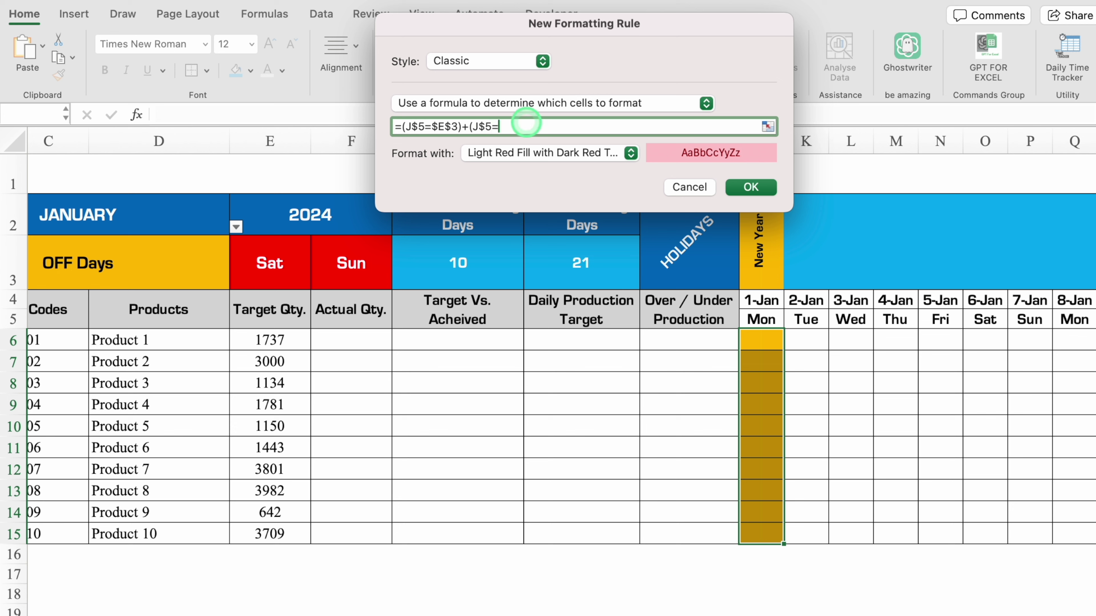
left_click(365, 263)
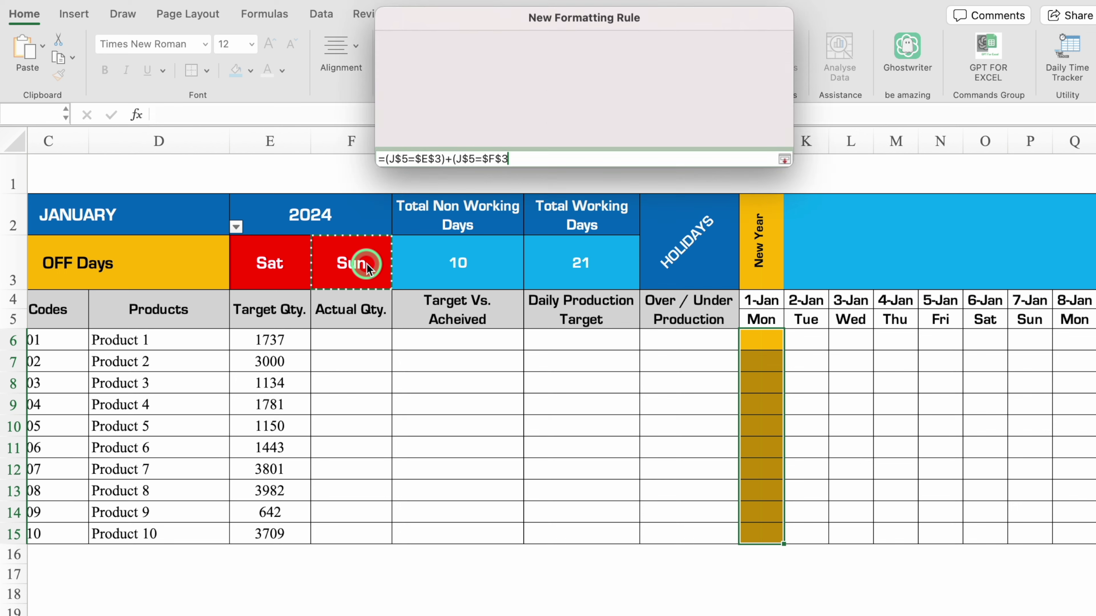
type(")")
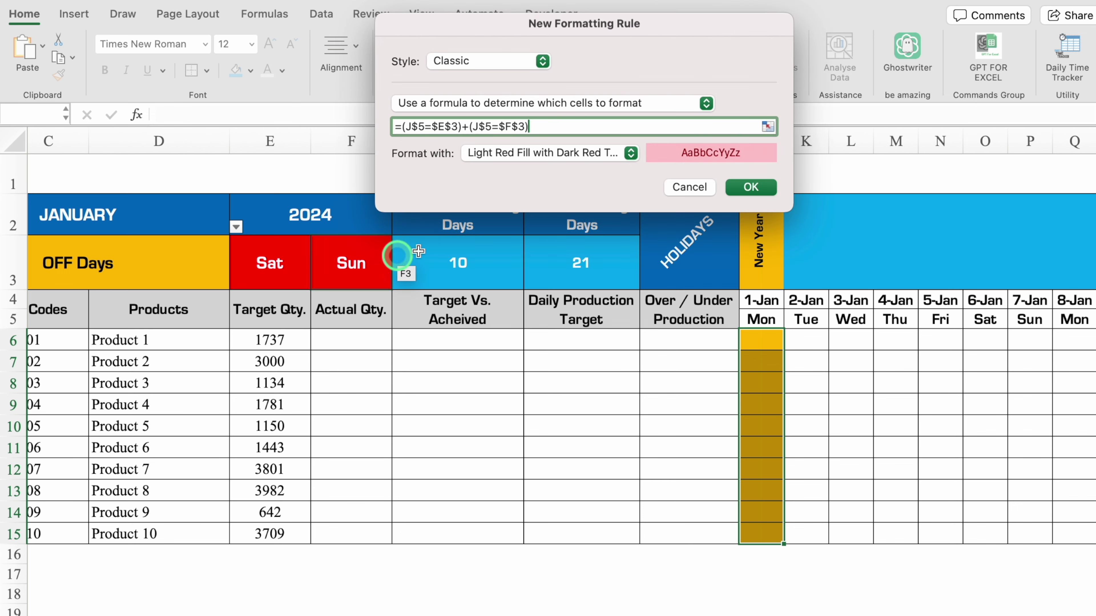
Give the rule a custom format of red fill with white font and save it
left_click(630, 152)
left_click(557, 262)
left_click(638, 60)
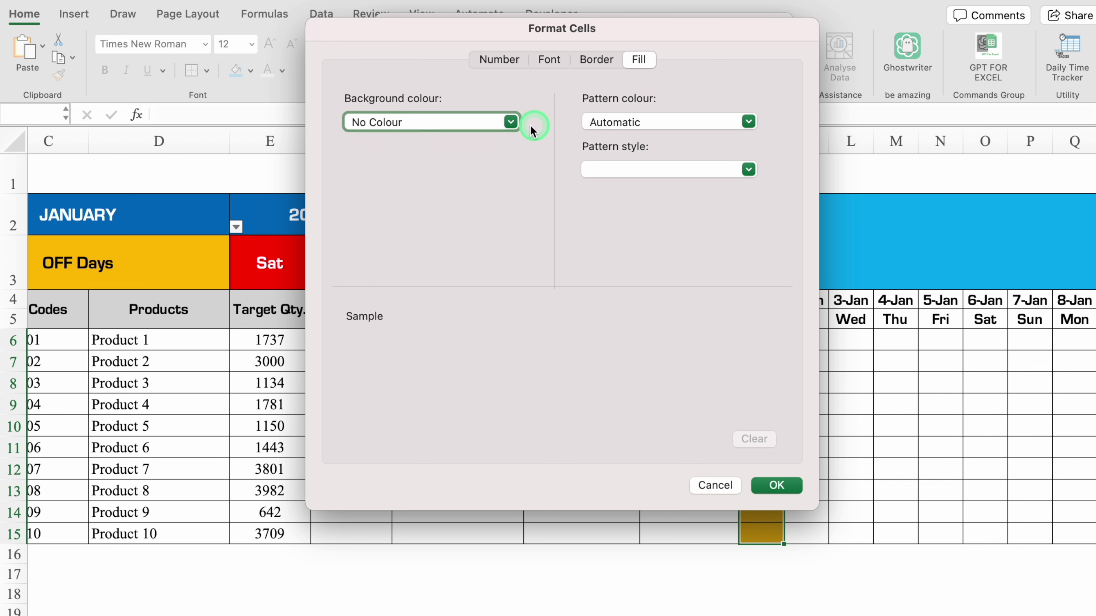
left_click(511, 122)
left_click(375, 309)
left_click(549, 59)
left_click(669, 250)
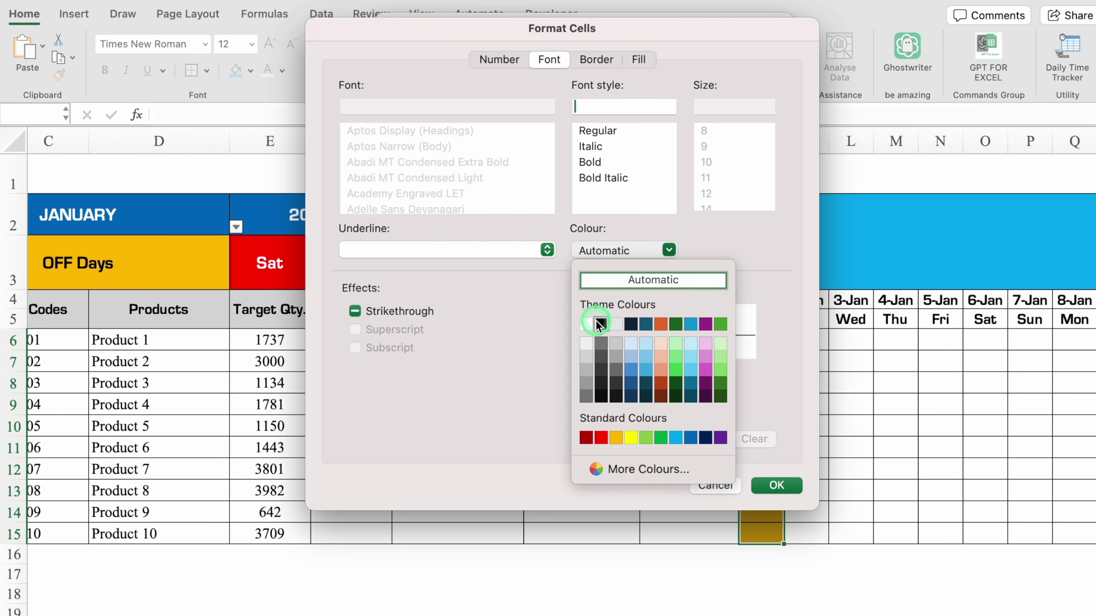
left_click(586, 324)
left_click(778, 486)
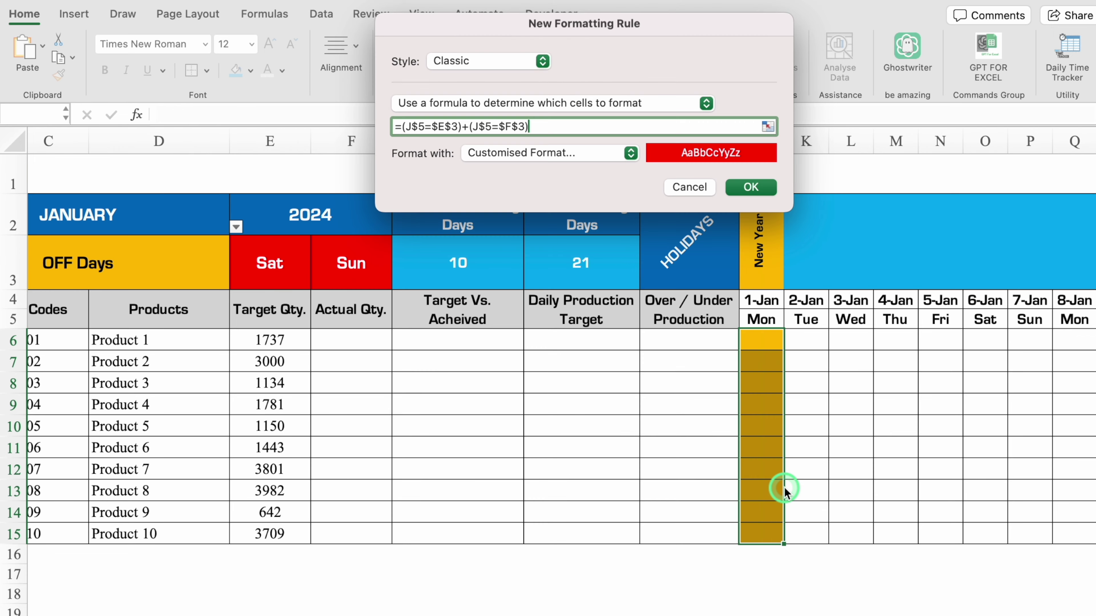
left_click(747, 192)
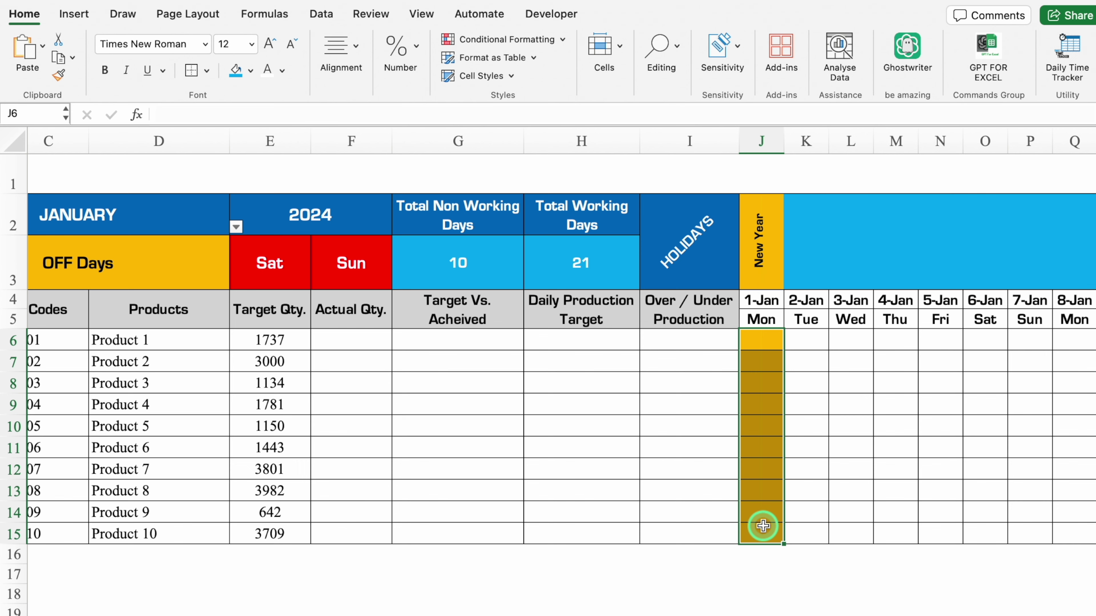
Copy the J6:J15 weekend formatting across all January day columns to AN
left_click_drag(784, 544, 1074, 554)
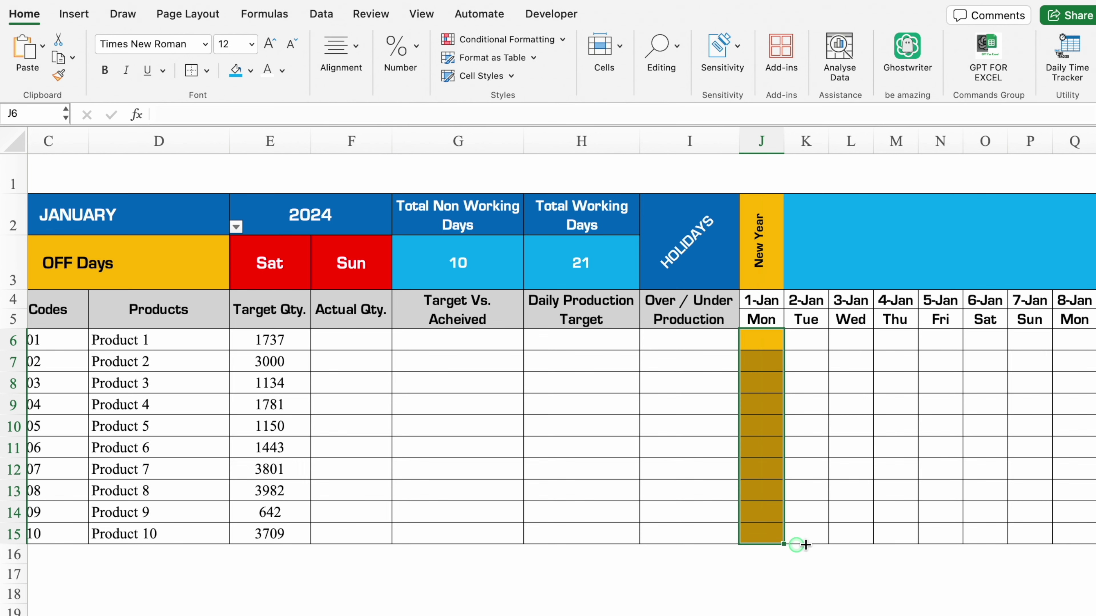
left_click_drag(1075, 555, 1002, 550)
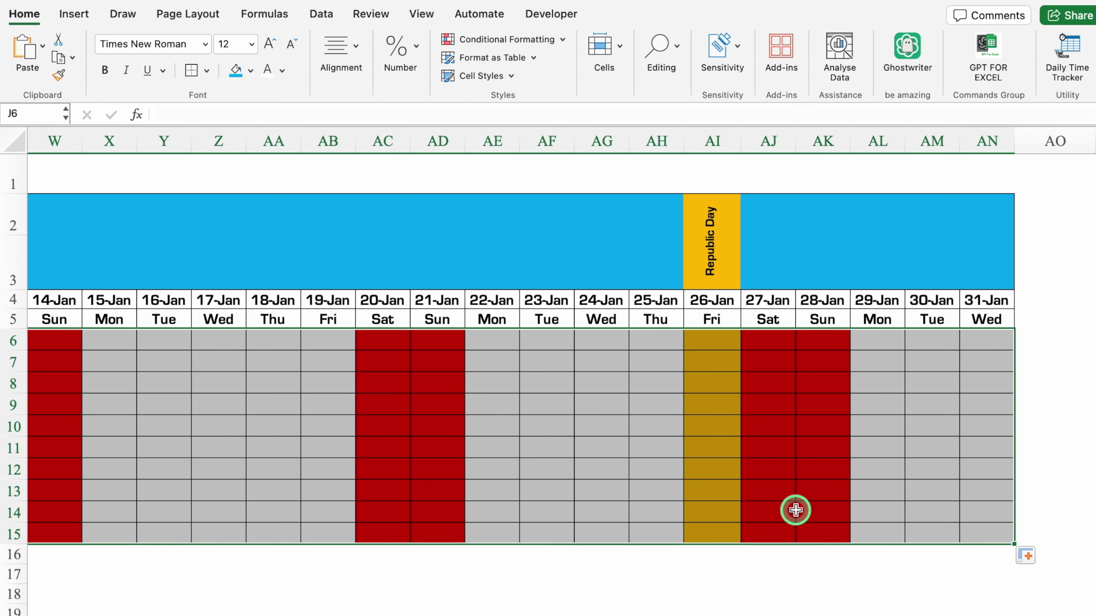
scroll(577, 612, "left", 10)
scroll(577, 612, "left", 5)
Shade the date header rows J4:AN5 grey
left_click_drag(665, 303, 669, 312)
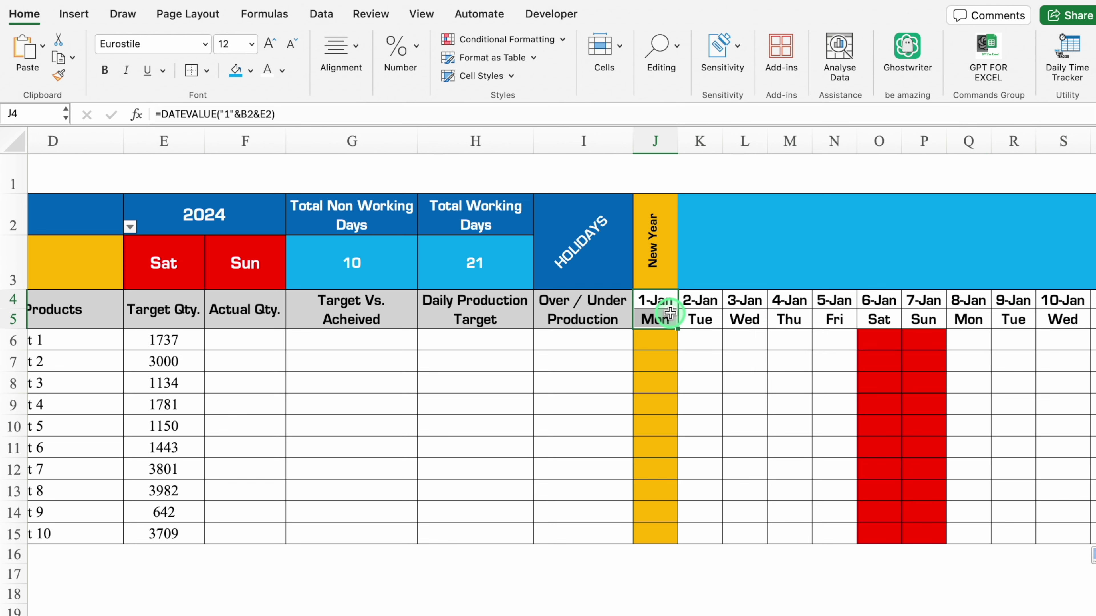
key("ctrl+shift+Right")
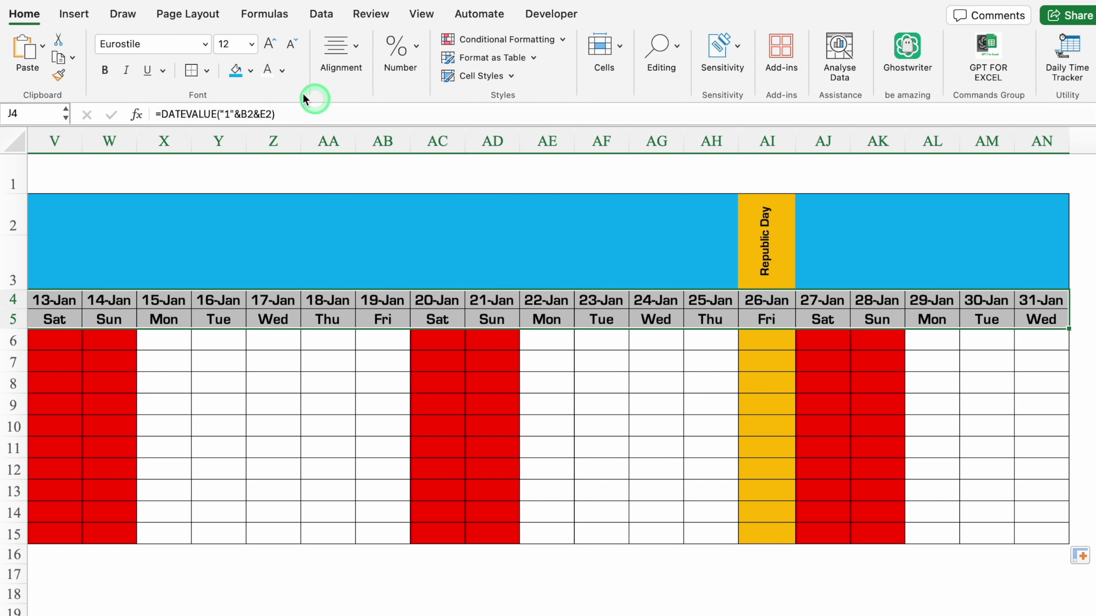
left_click(249, 76)
left_click(238, 178)
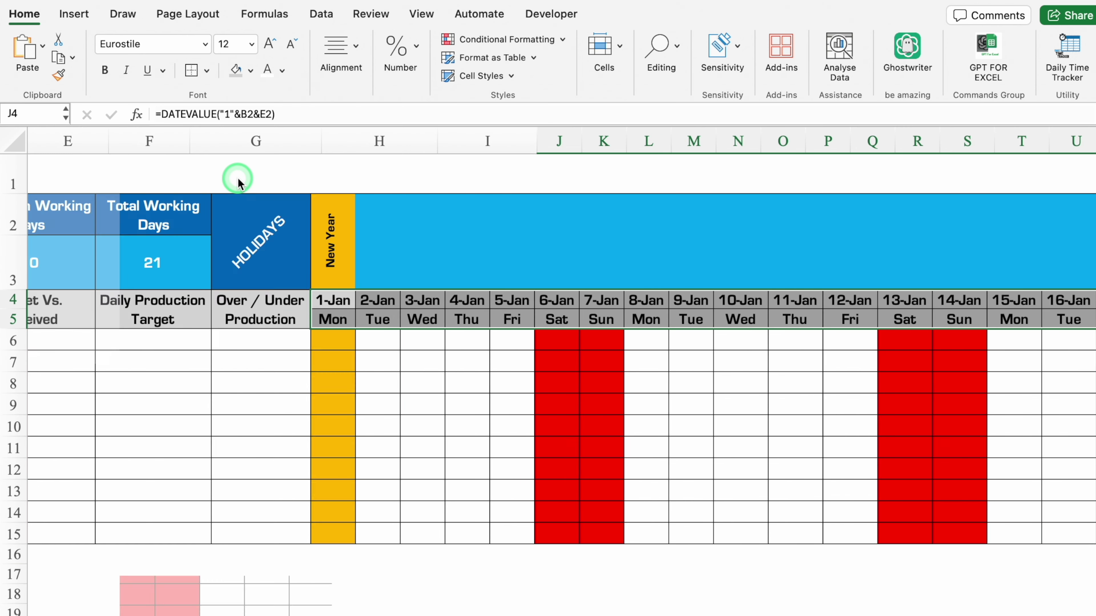
Enter 10 in K6 and fill the series 10–19 down, then across to 5-Jan
left_click(604, 339)
left_click(604, 360)
left_click(613, 403)
left_click(624, 432)
left_click(643, 426)
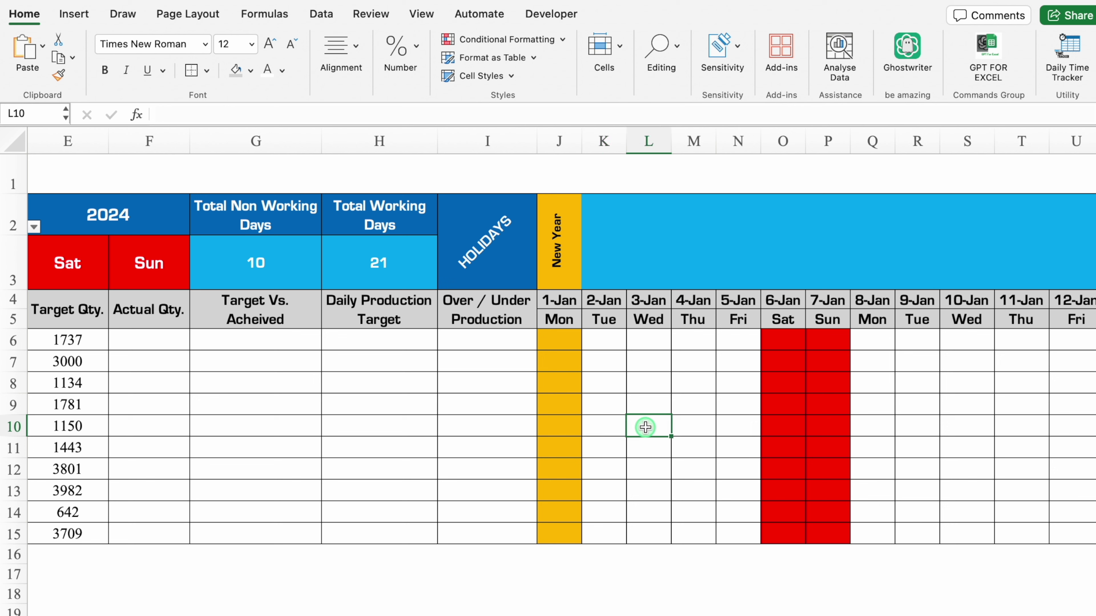
left_click(604, 341)
type("10")
key("Return")
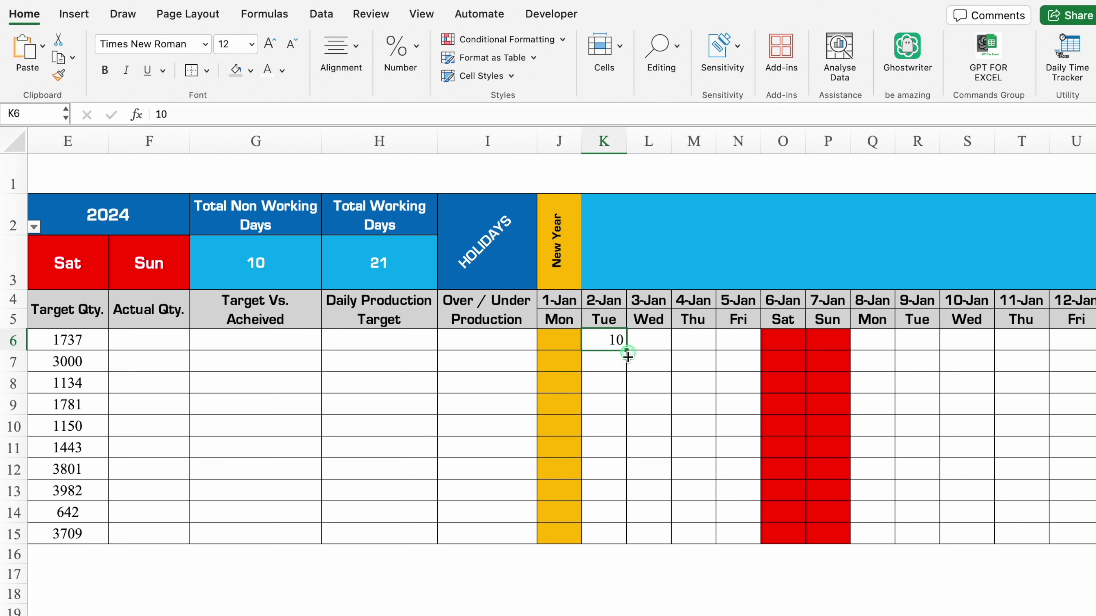
left_click_drag(626, 350, 625, 542)
key("ctrl")
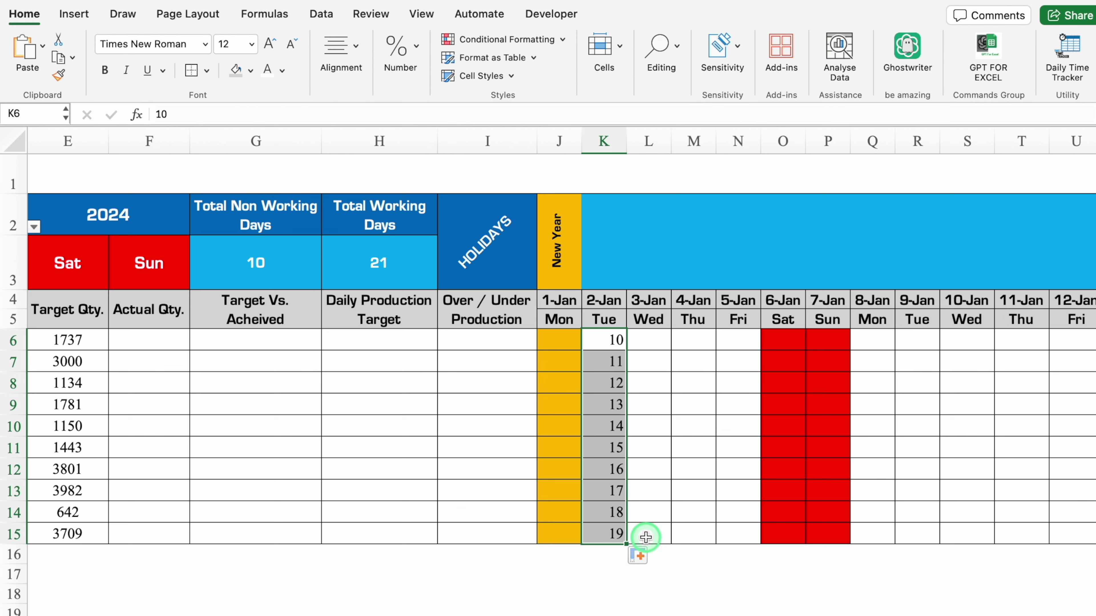
left_click_drag(626, 544, 746, 545)
left_click(748, 577)
Centre-align the whole January day grid J4:AN15
left_click_drag(559, 302, 572, 538)
key("ctrl+shift+Right")
left_click(355, 48)
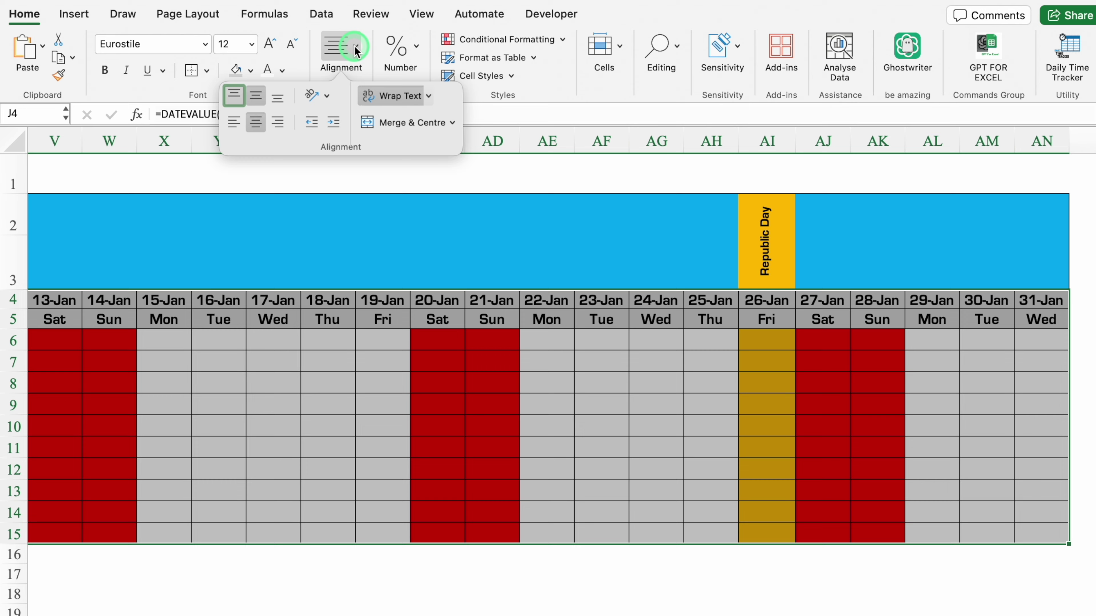
left_click(253, 122)
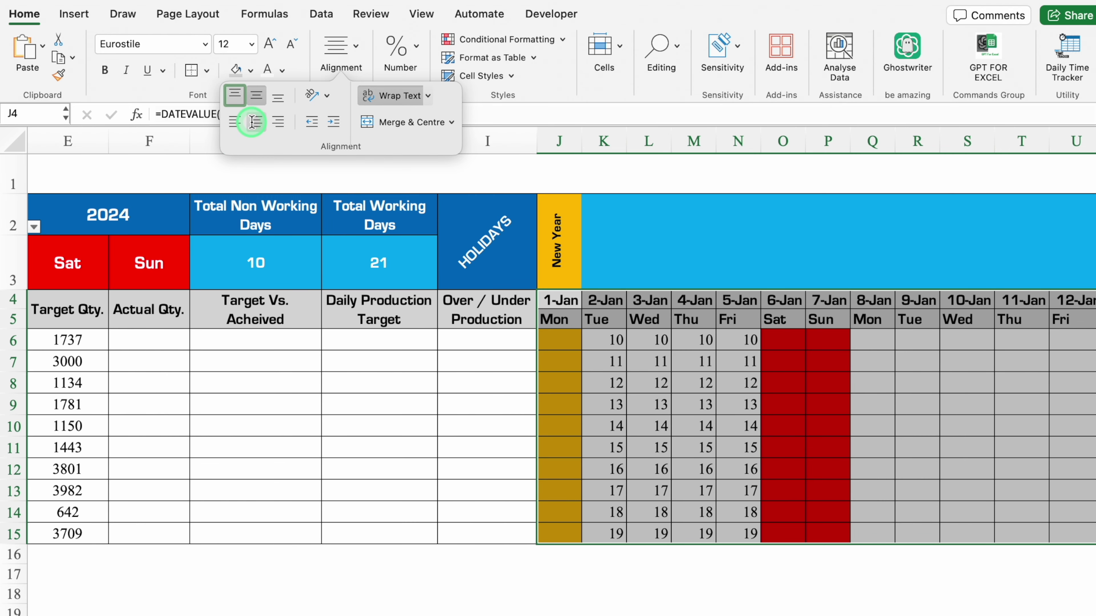
left_click(710, 597)
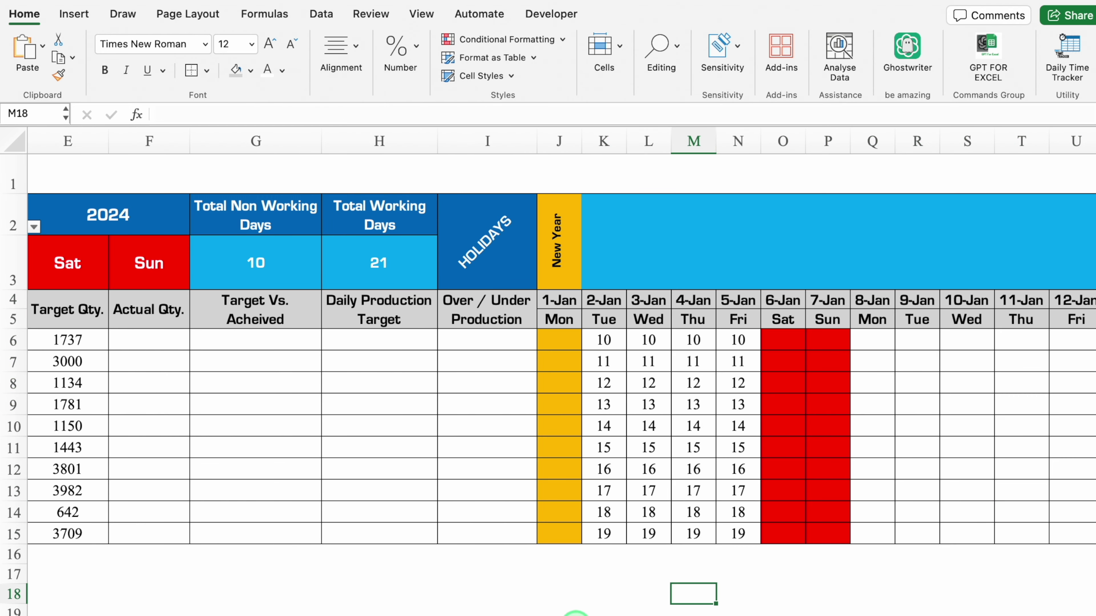
scroll(575, 612, "left", 2)
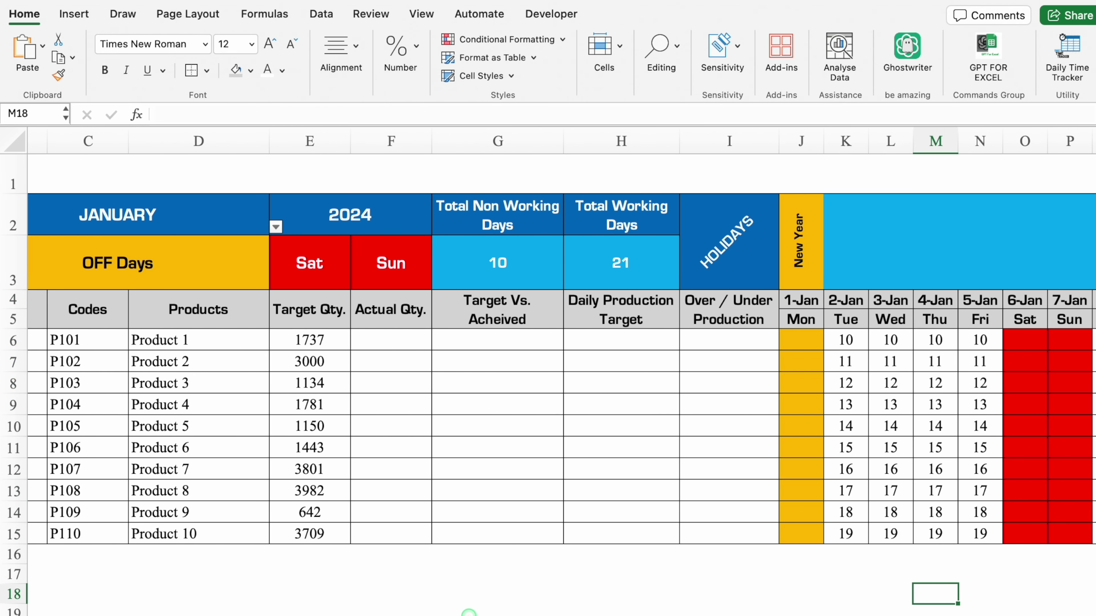
left_click(405, 339)
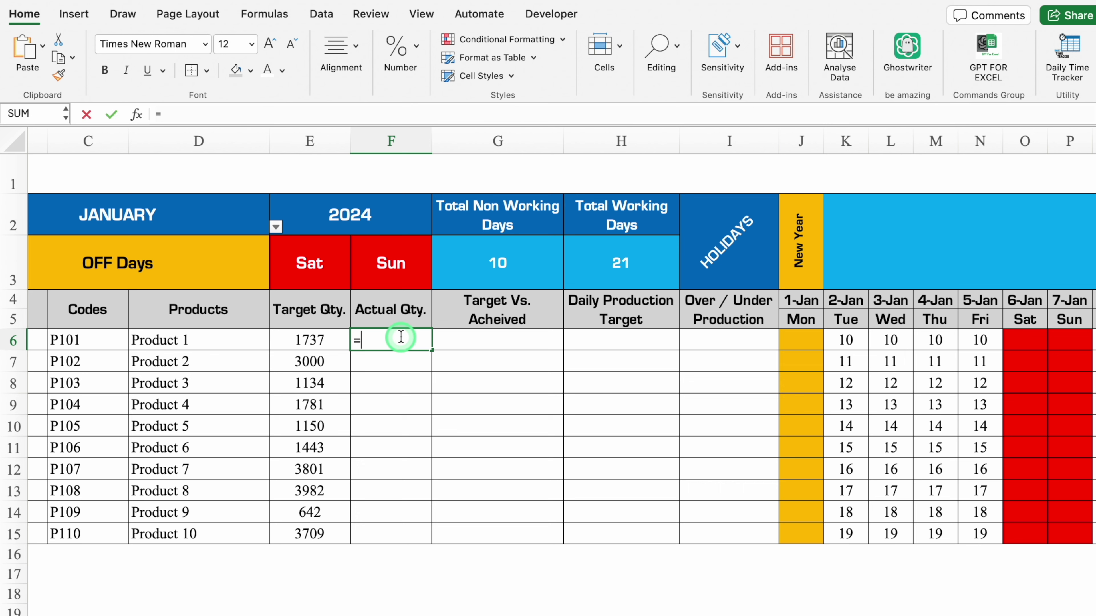
Enter =SUM(J6:AN6) in F6 to total Product 1's daily figures
type("=sum")
double_click(412, 382)
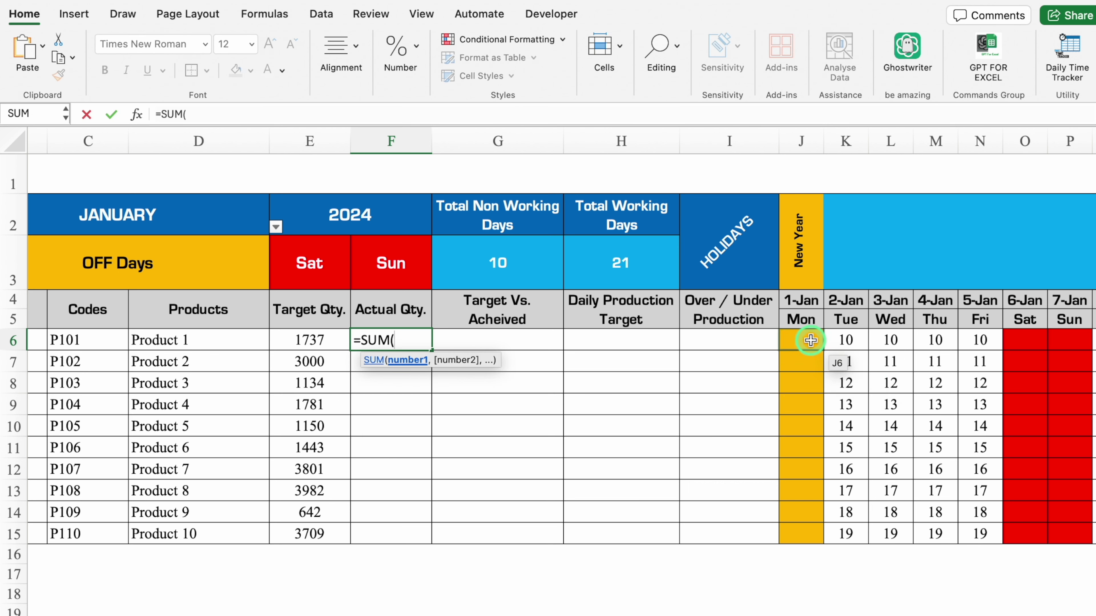
left_click_drag(810, 340, 1093, 341)
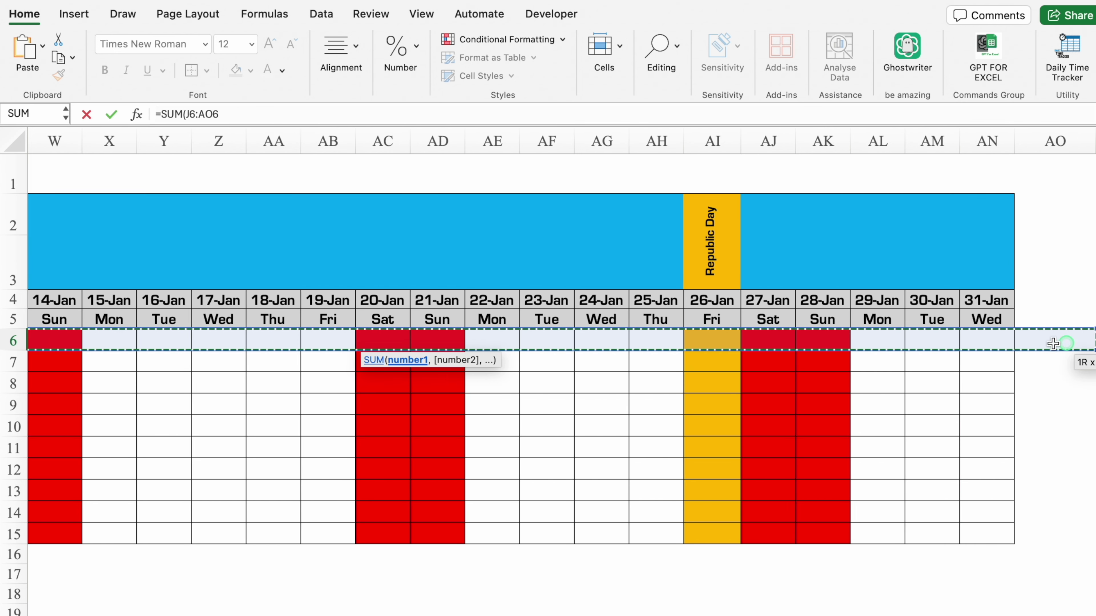
left_click_drag(1094, 341, 1006, 341)
left_click(648, 114)
type(")")
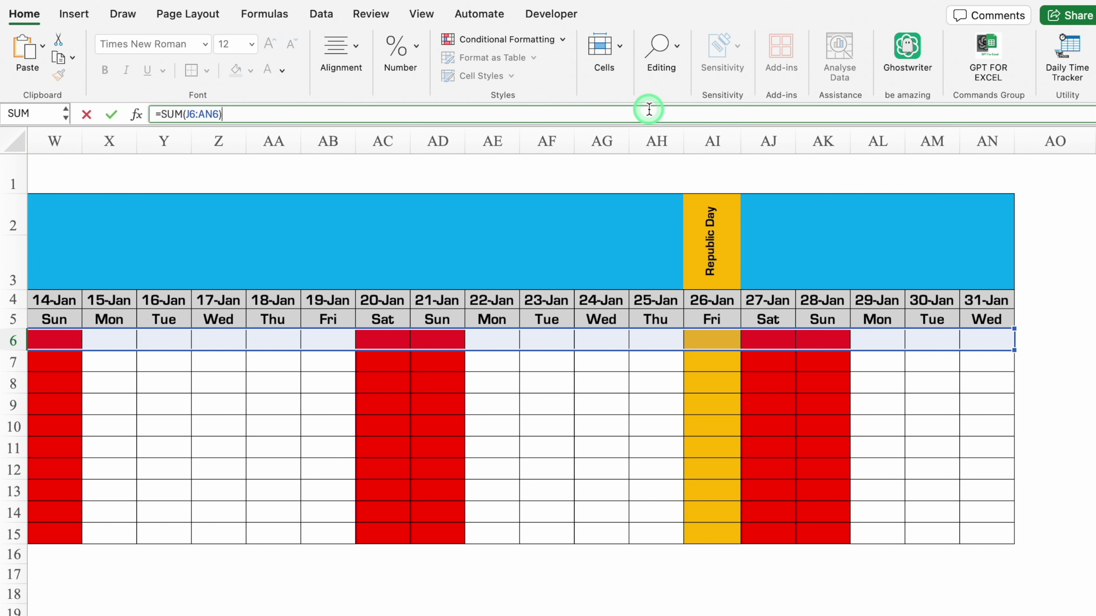
key("Return")
Make F6 black and centred, then copy the total down to F15
scroll(572, 613, "left", 5)
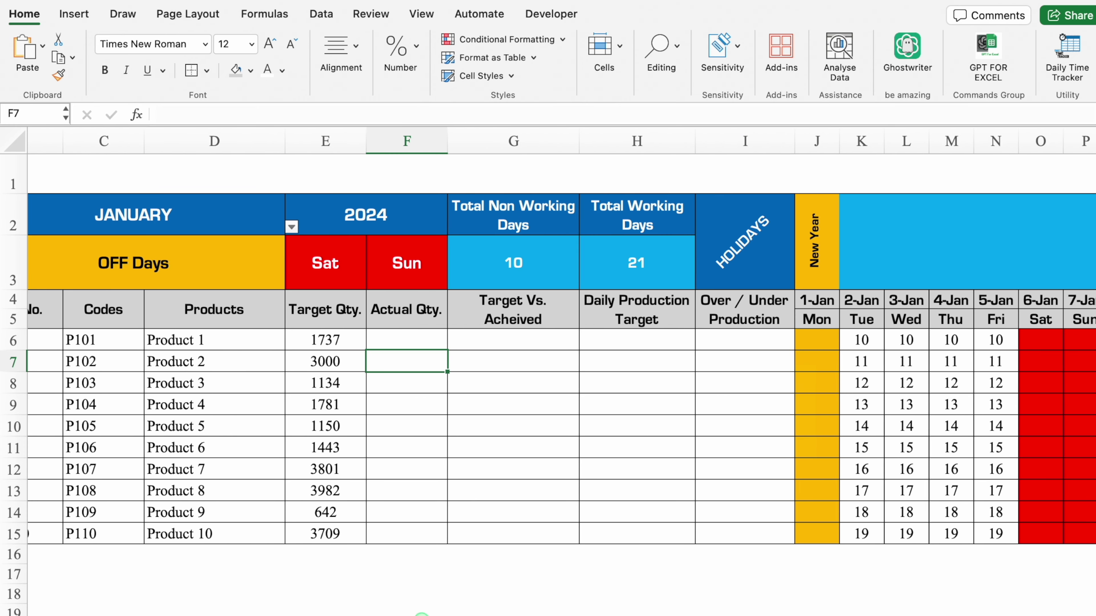
left_click(423, 343)
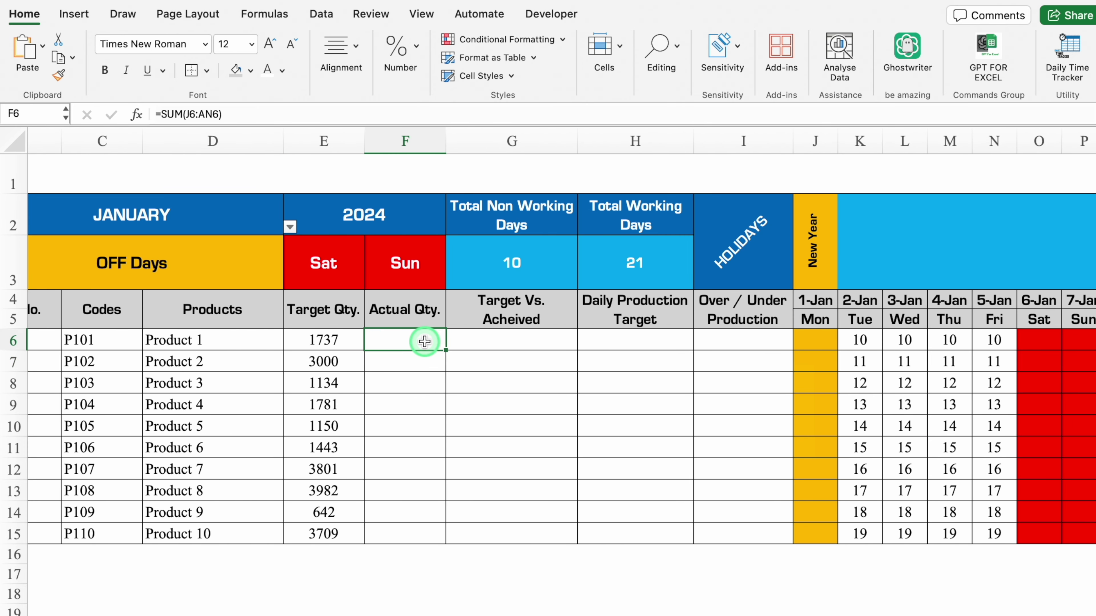
left_click(283, 73)
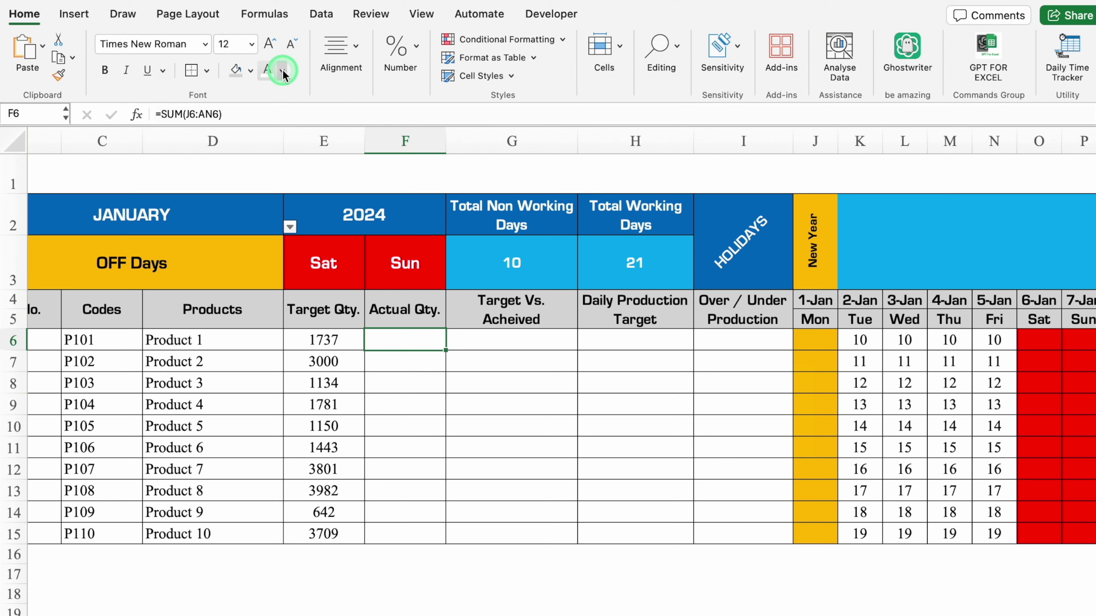
left_click(287, 144)
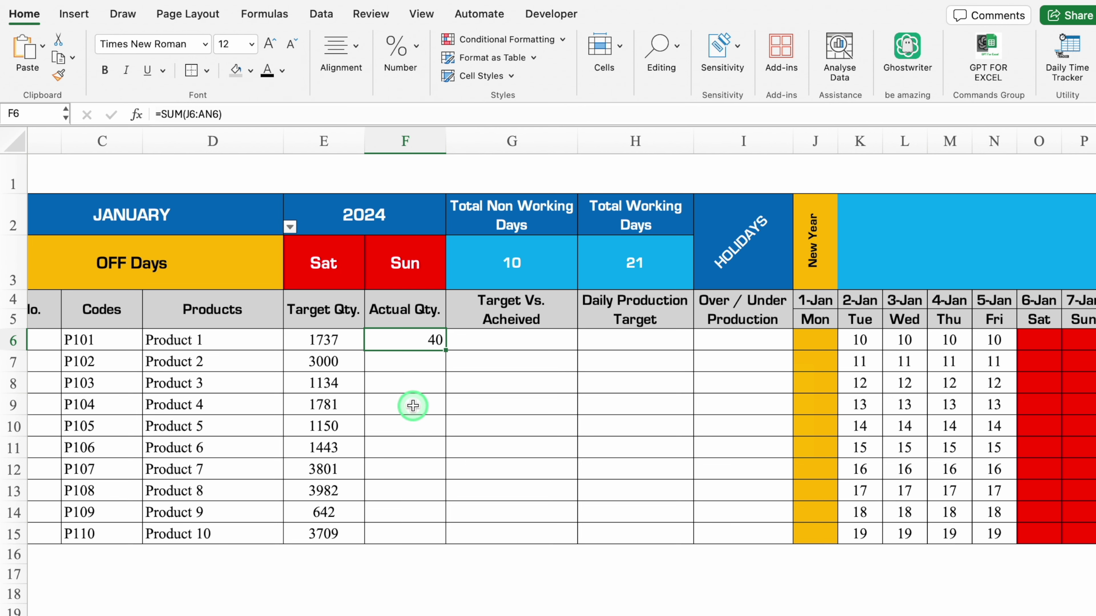
left_click(341, 54)
left_click(258, 122)
left_click(445, 350)
double_click(445, 350)
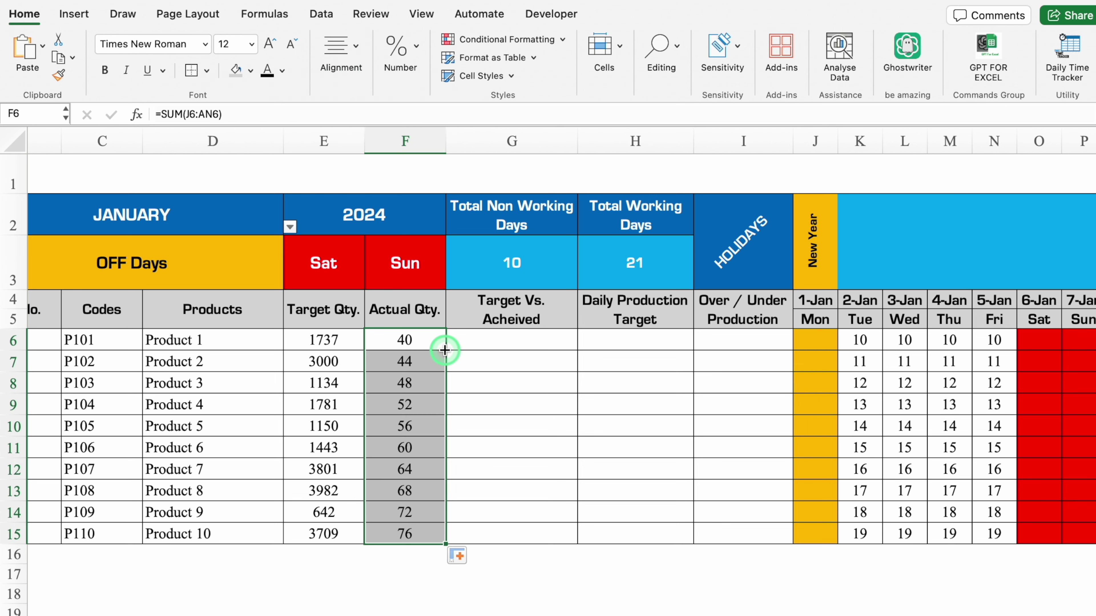
left_click(538, 347)
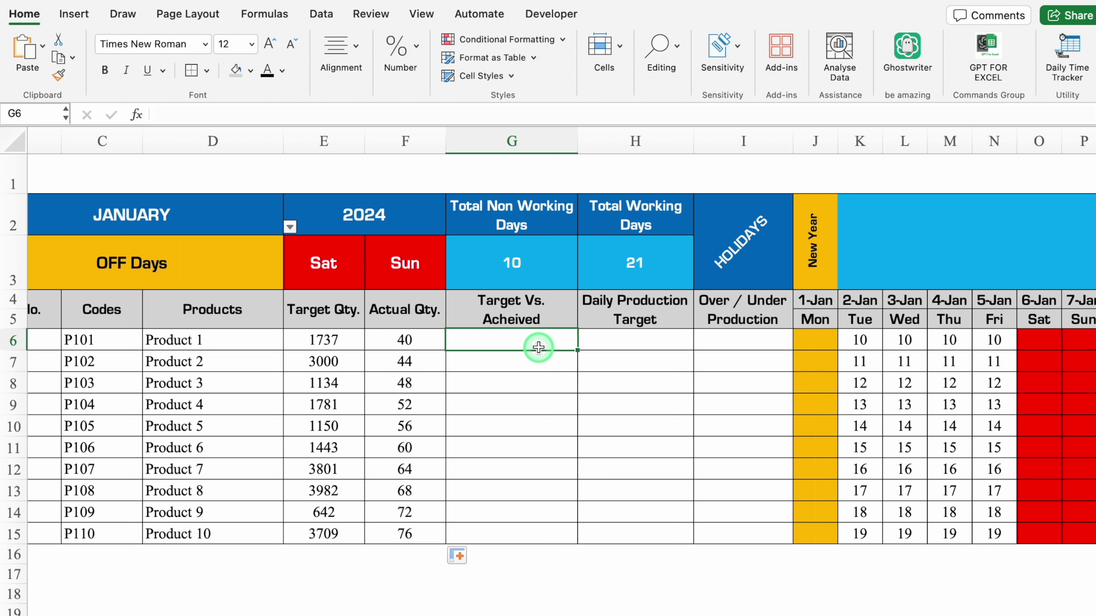
Enter =F6-E6 in G6 and copy it down to G15
type("=")
left_click(421, 341)
type("-")
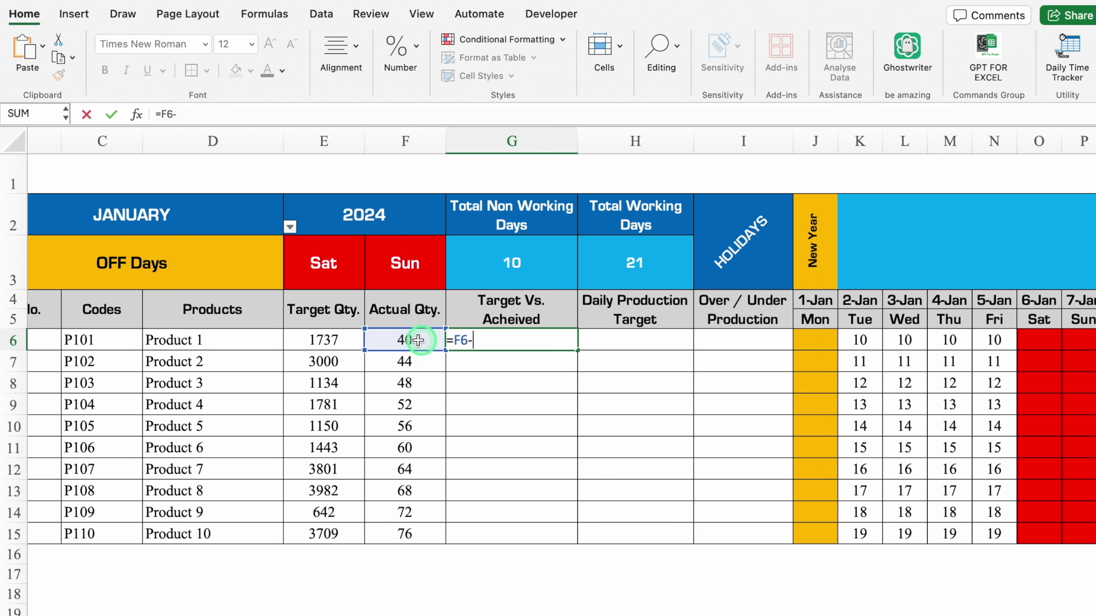
left_click(343, 336)
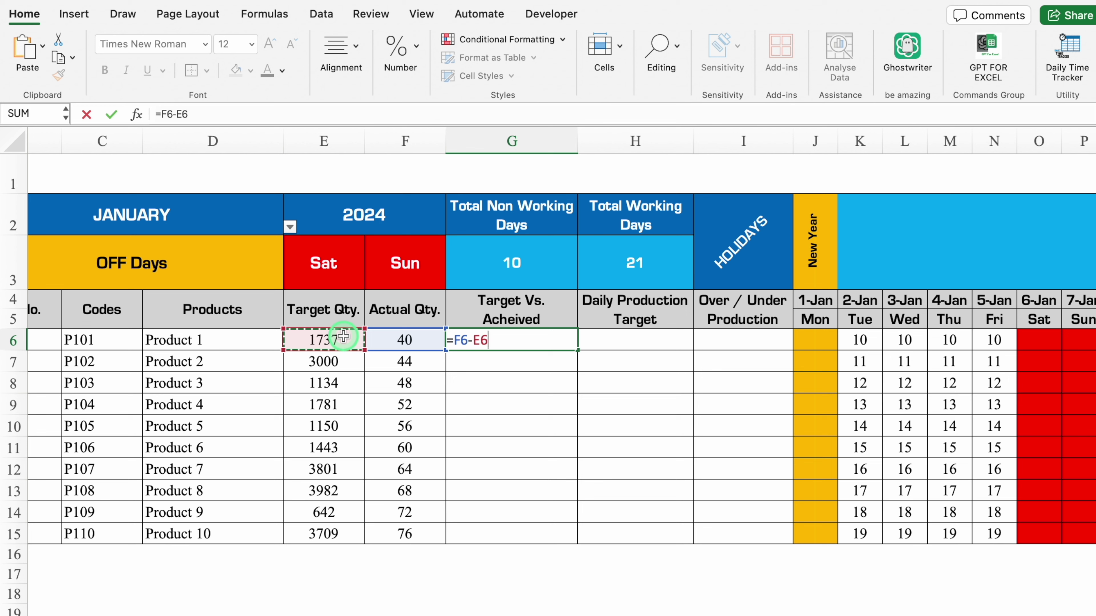
key("Return")
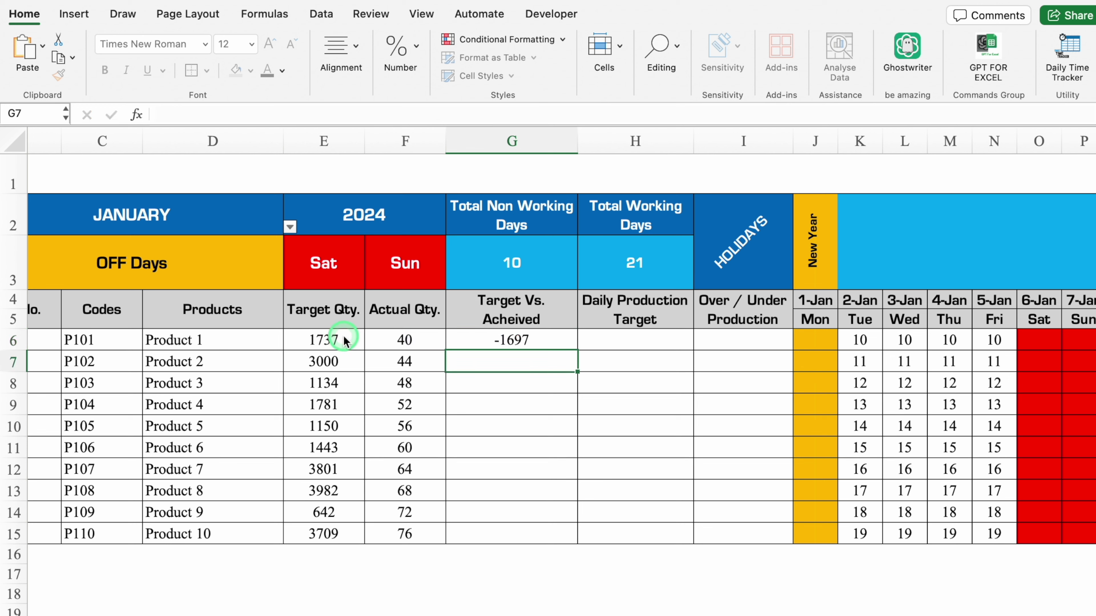
left_click(557, 343)
left_click_drag(577, 350, 580, 537)
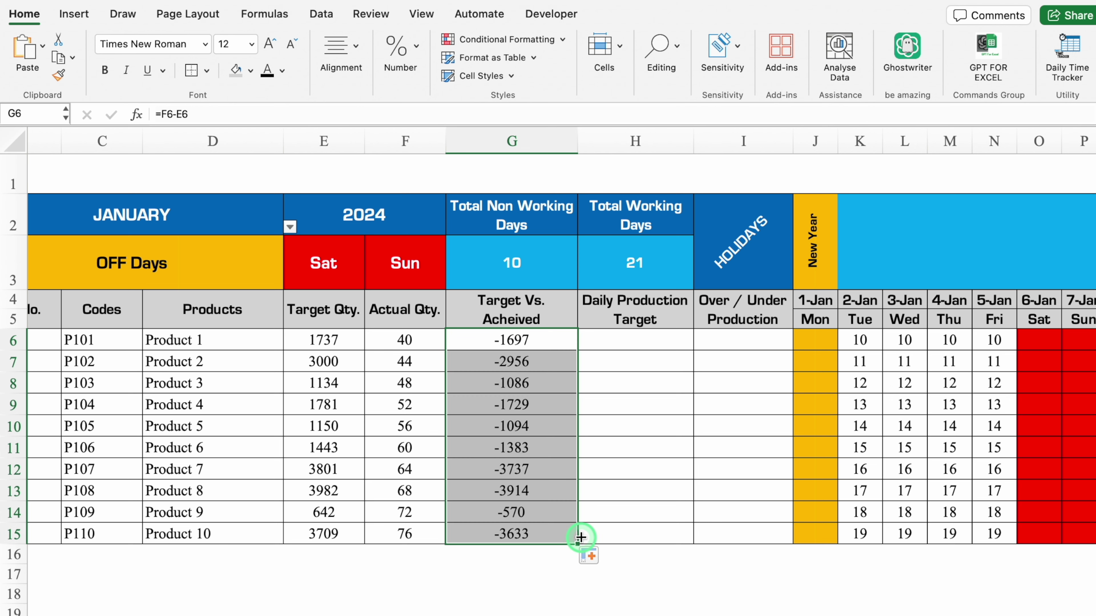
key("ctrl+1")
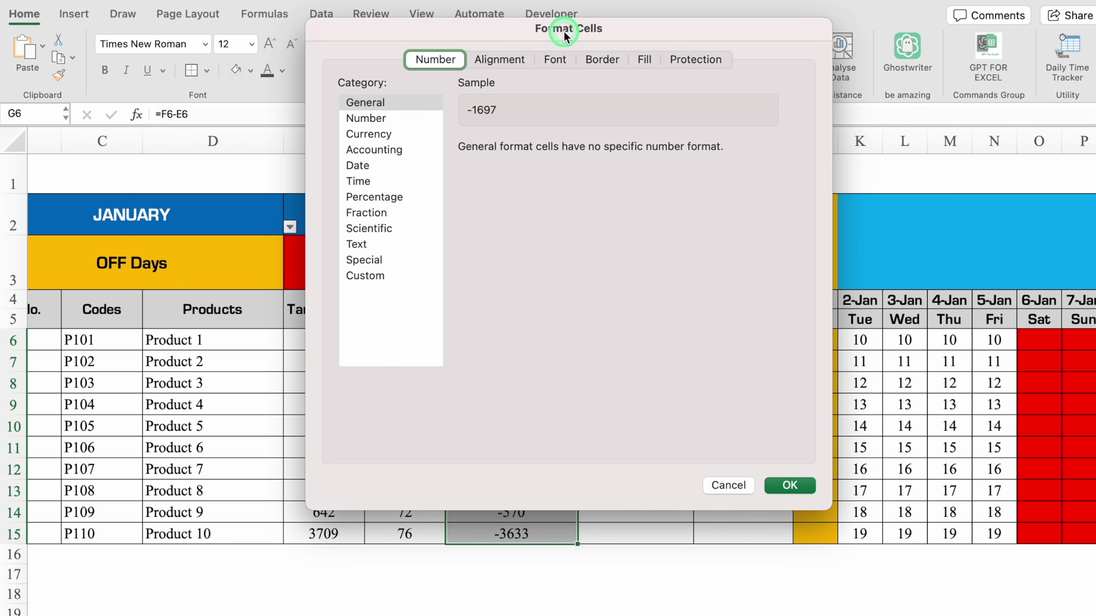
Format the variances as Number with 0 decimals and red parenthesised negatives
left_click(365, 120)
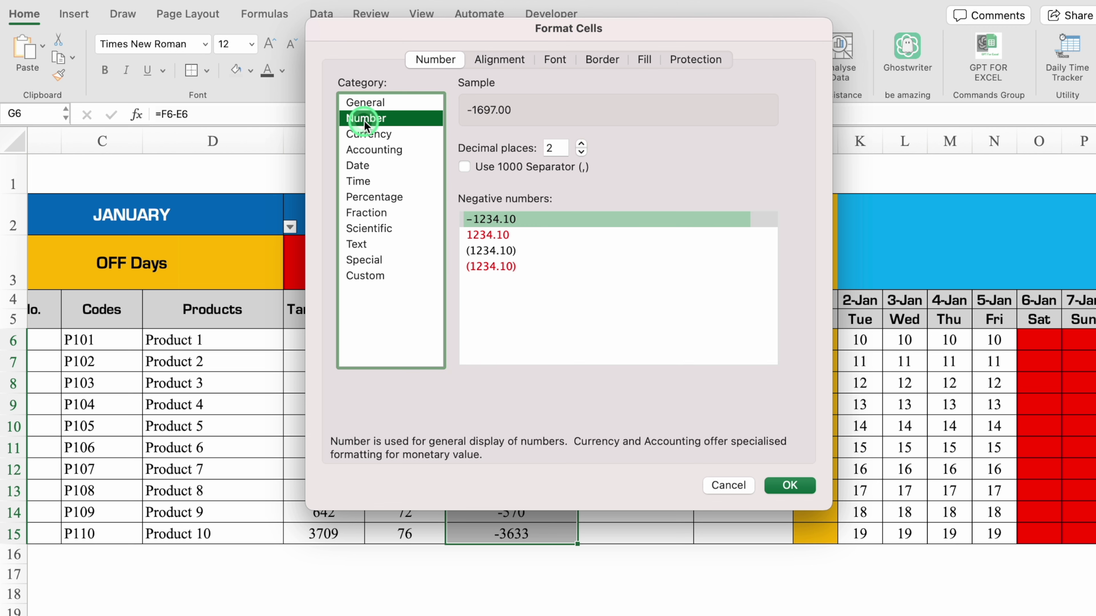
left_click(581, 151)
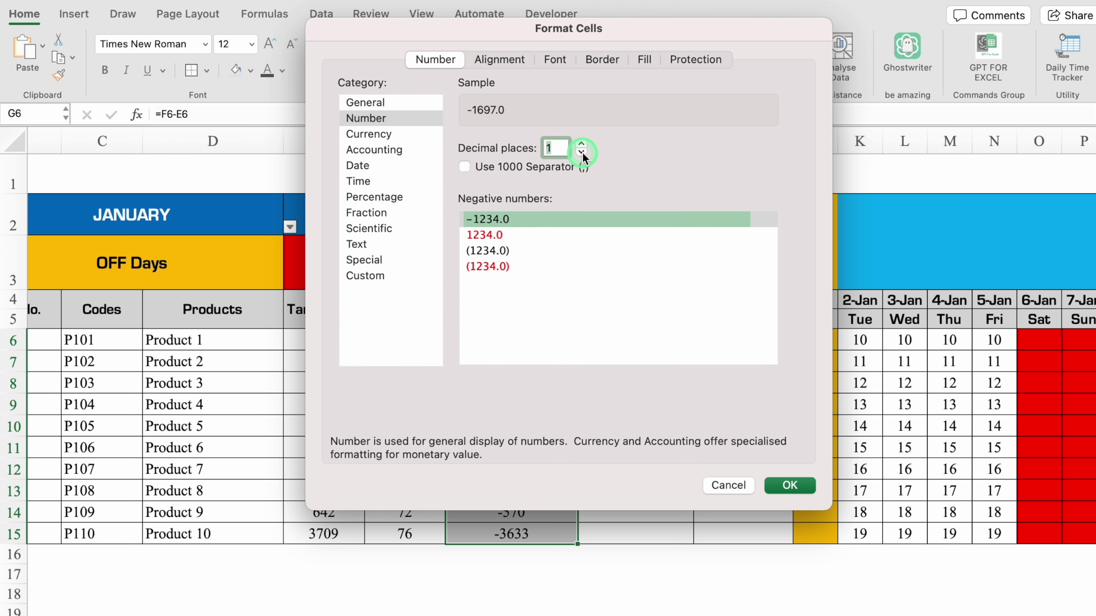
left_click(581, 152)
left_click(491, 267)
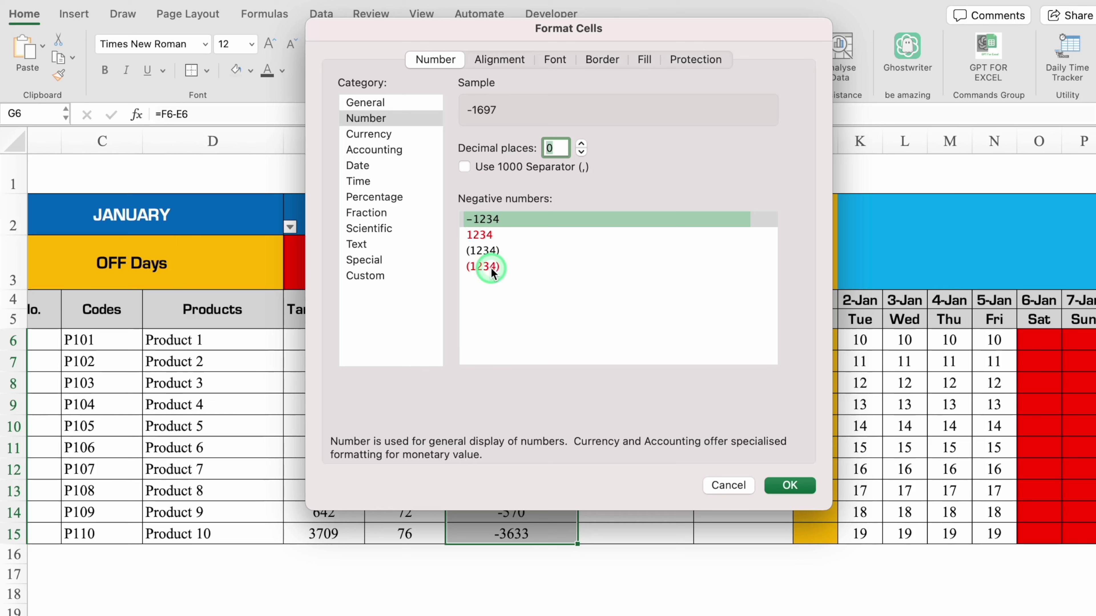
left_click(799, 484)
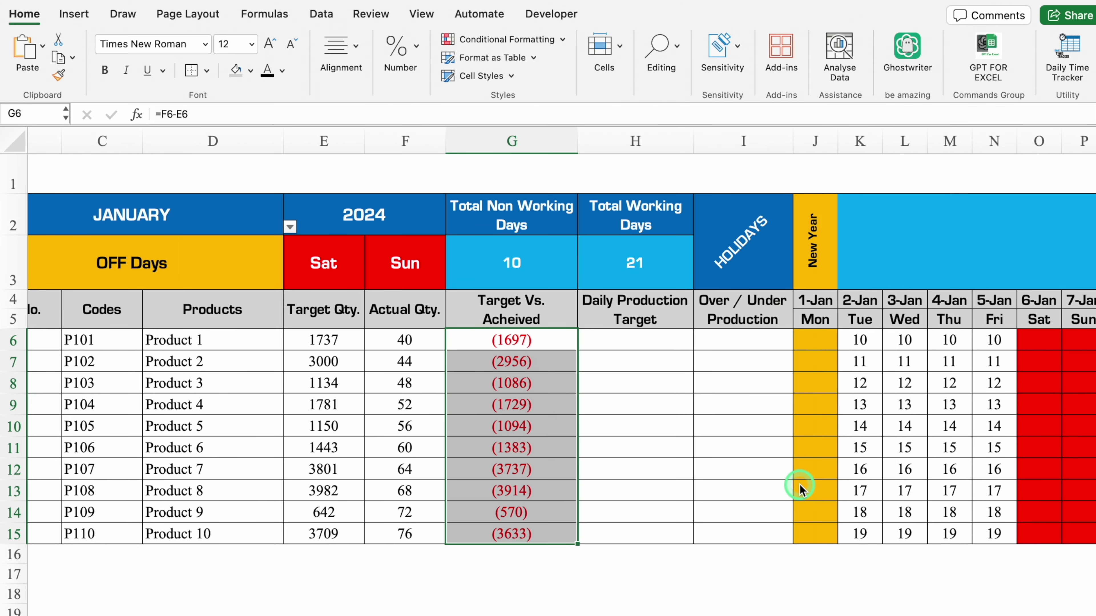
left_click(632, 345)
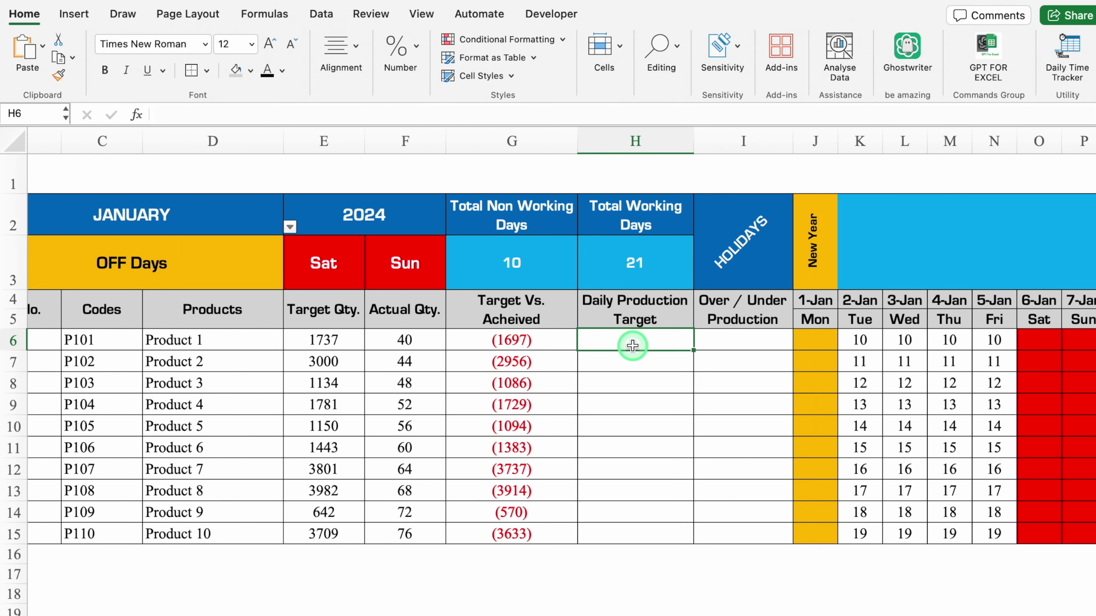
Enter =E6/$H$3 in H6 to divide the target by the working days
type("=")
left_click(343, 335)
type("/")
left_click(635, 257)
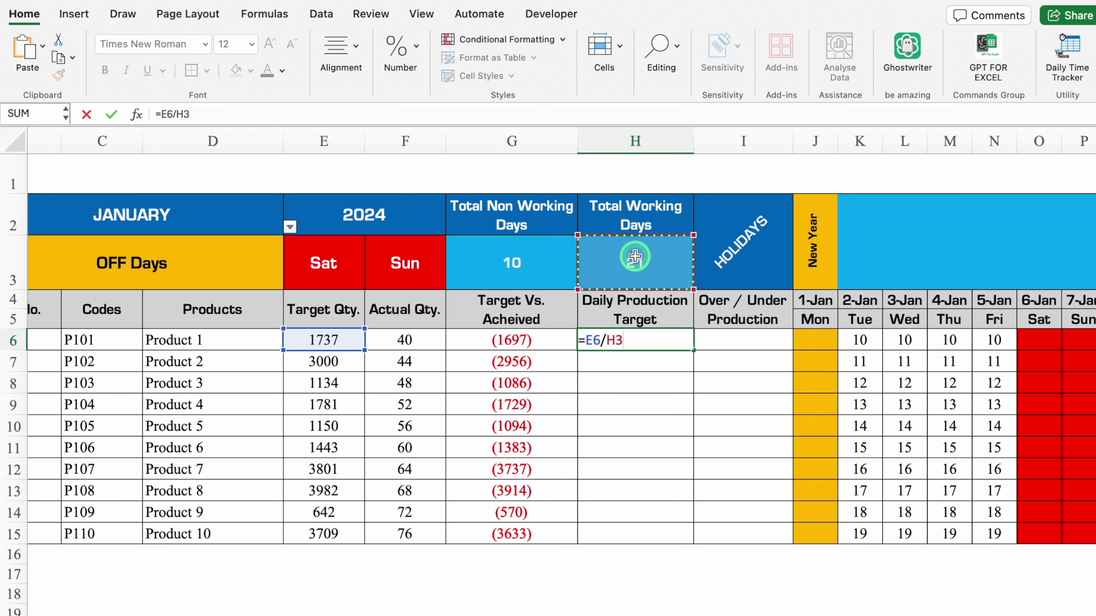
key("F4")
key("Return")
Round H6 to 0 decimals and copy it down to H15
left_click(653, 337)
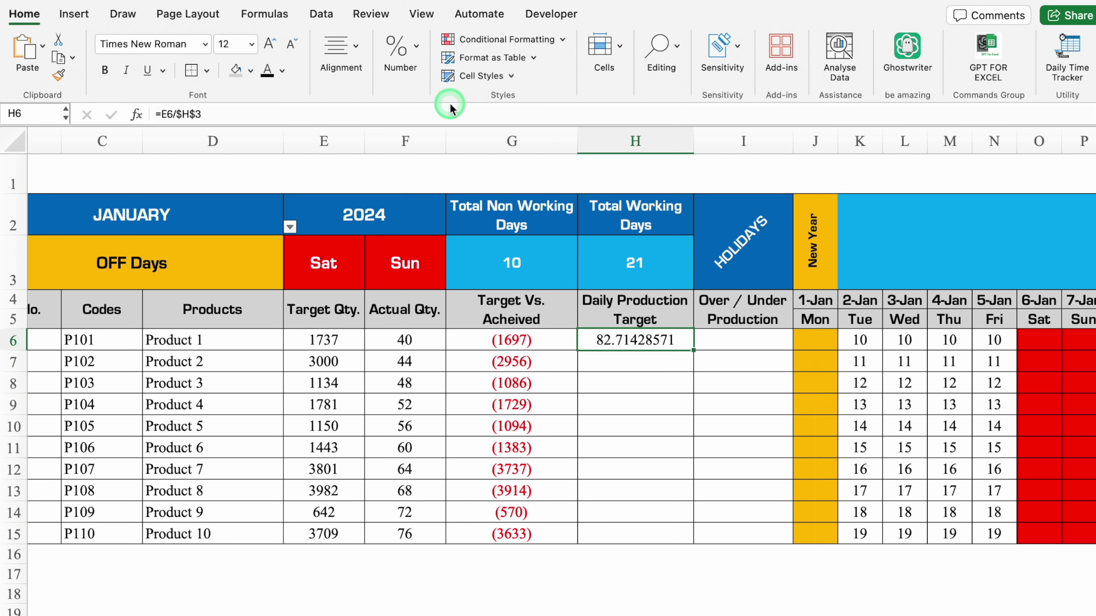
left_click(401, 52)
left_click(455, 124)
left_click(456, 127)
left_click(456, 127)
left_click(457, 127)
left_click(456, 127)
double_click(693, 351)
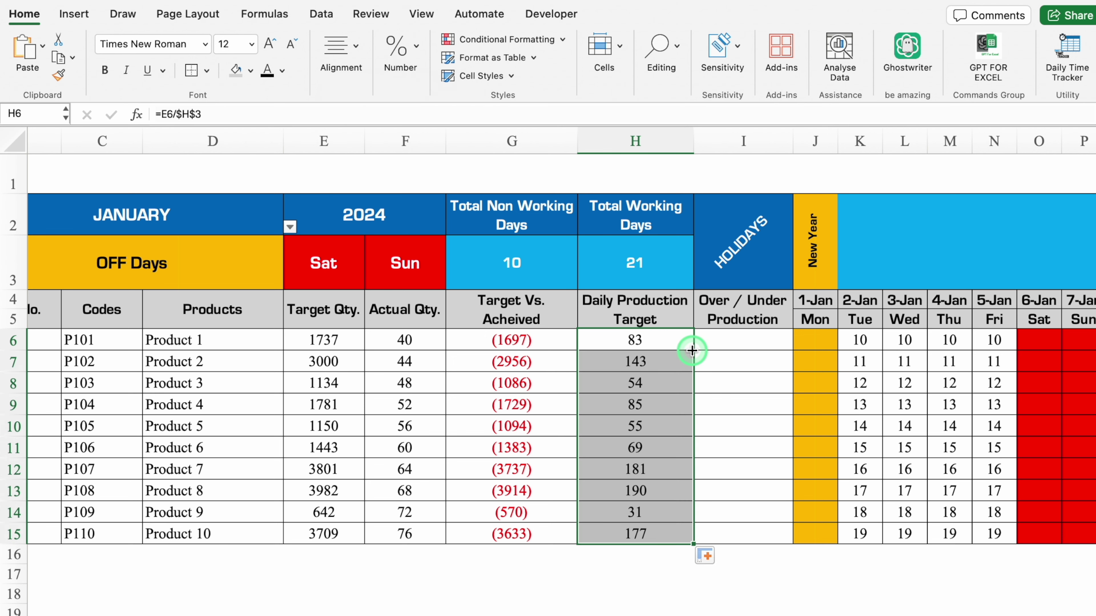
left_click(759, 345)
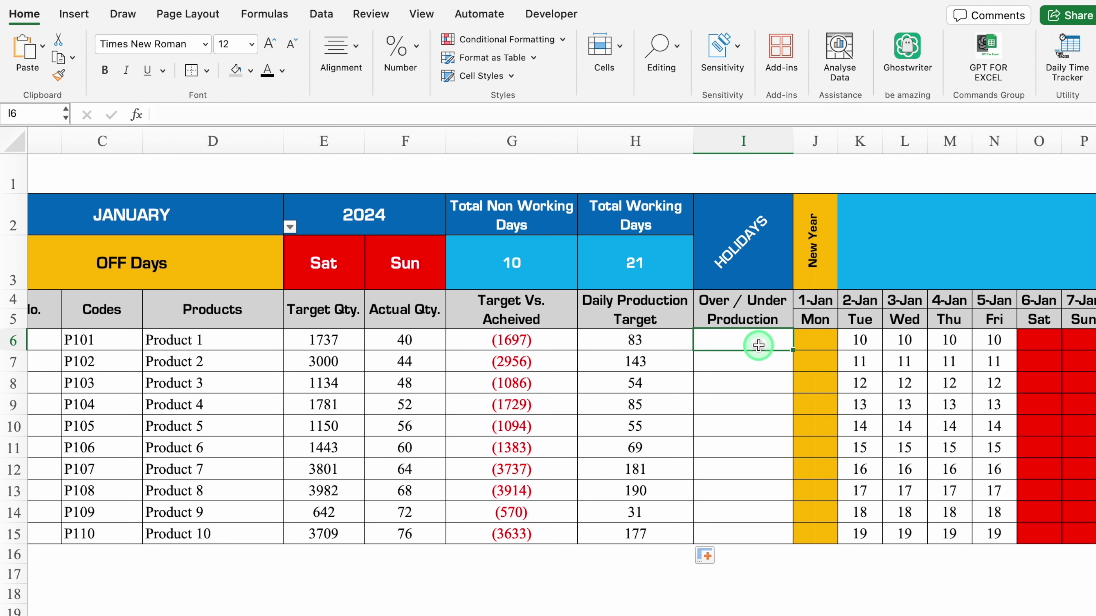
type("=")
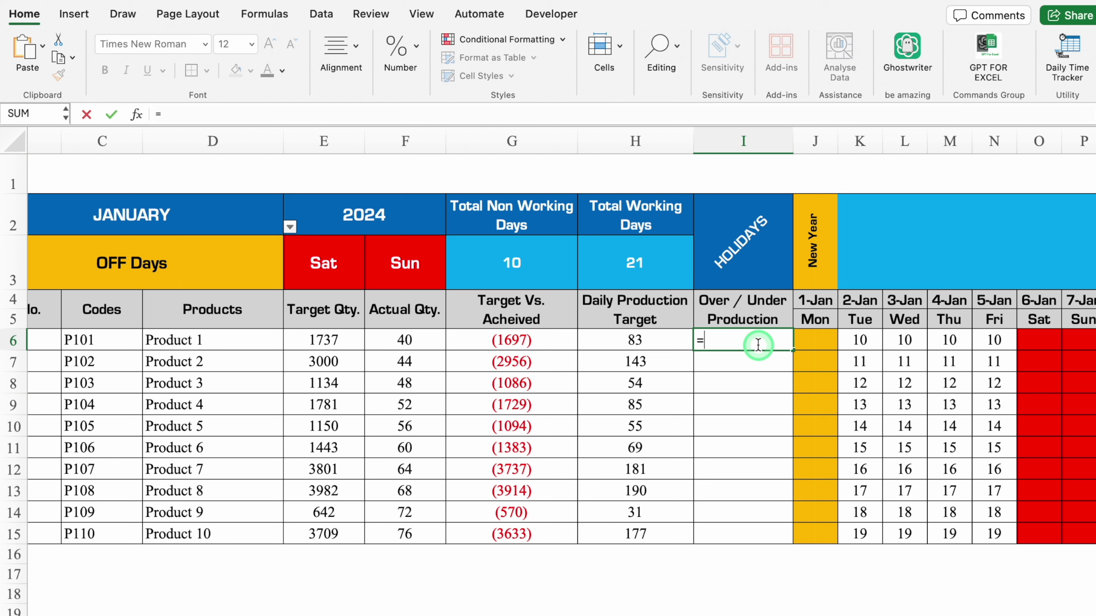
type("if")
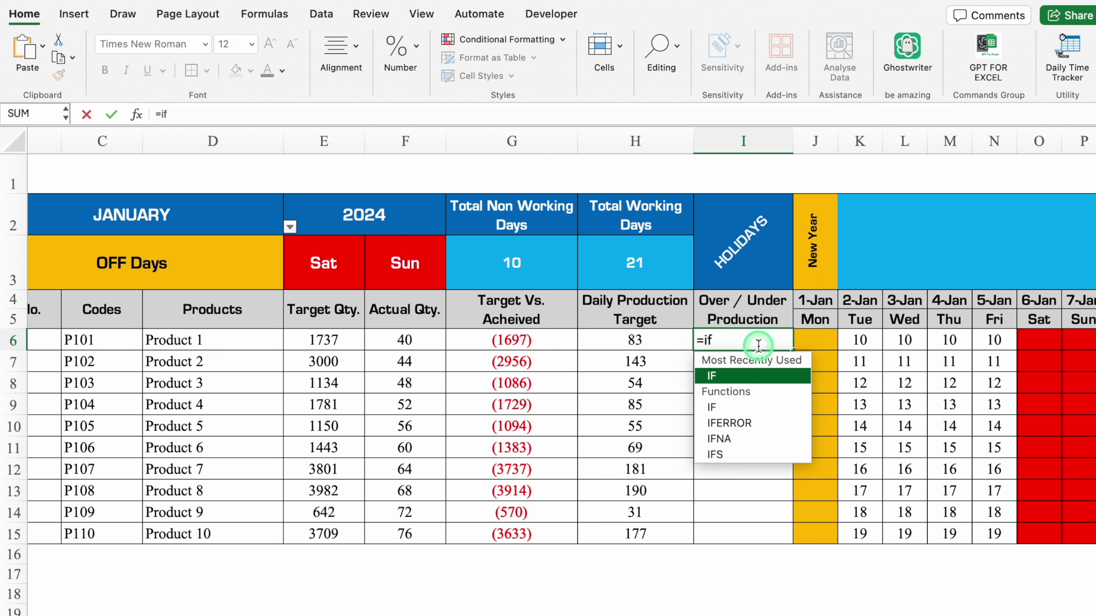
Begin an IFS in I6 where G6<0 returns "Under ▼"
double_click(746, 453)
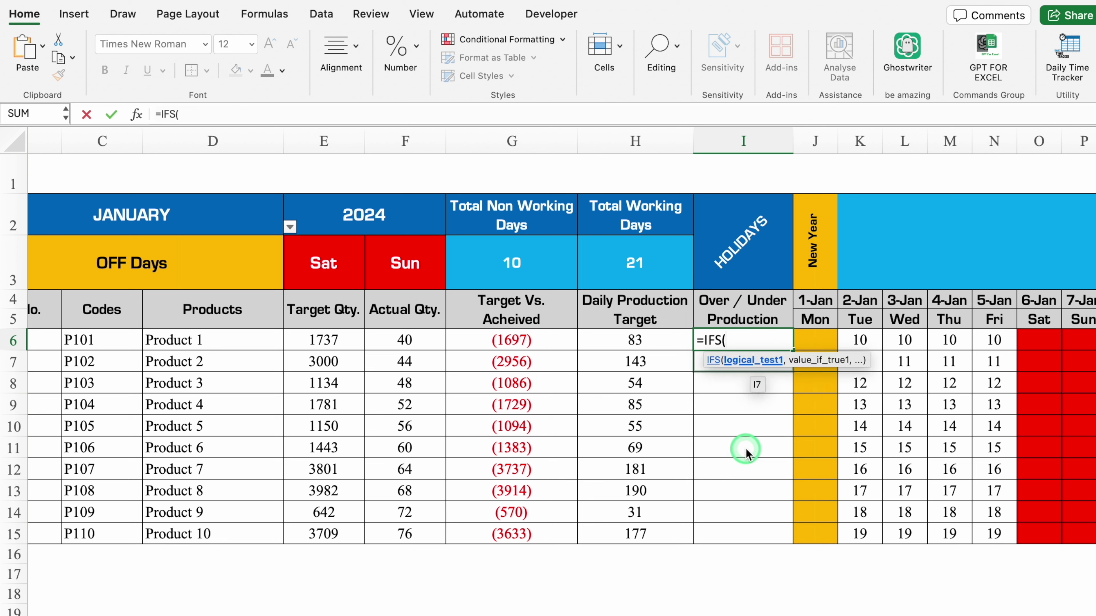
left_click(551, 339)
type("<0")
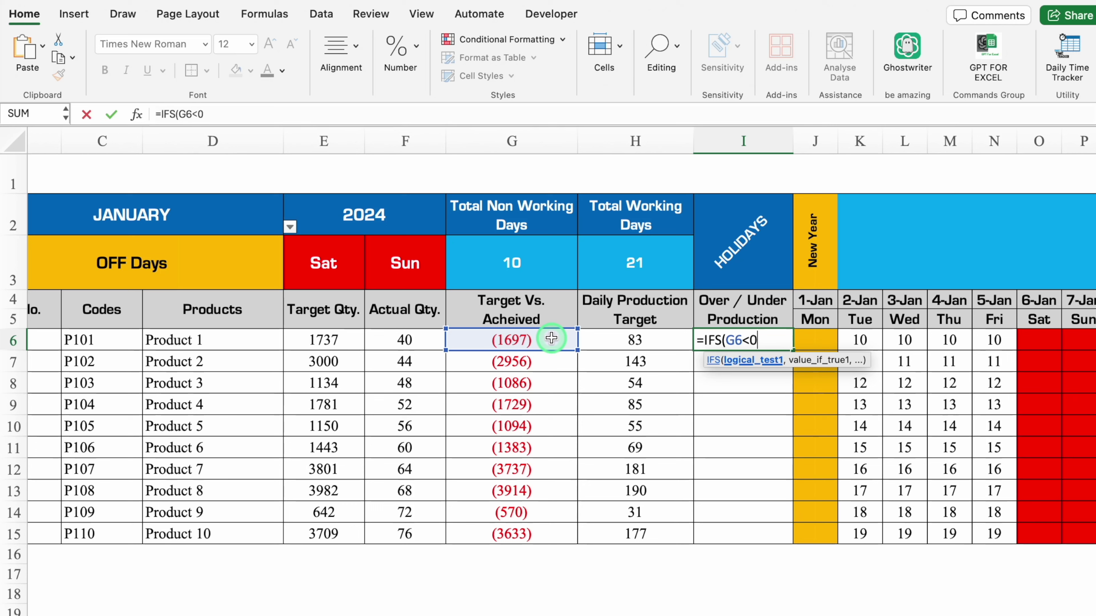
type(",")
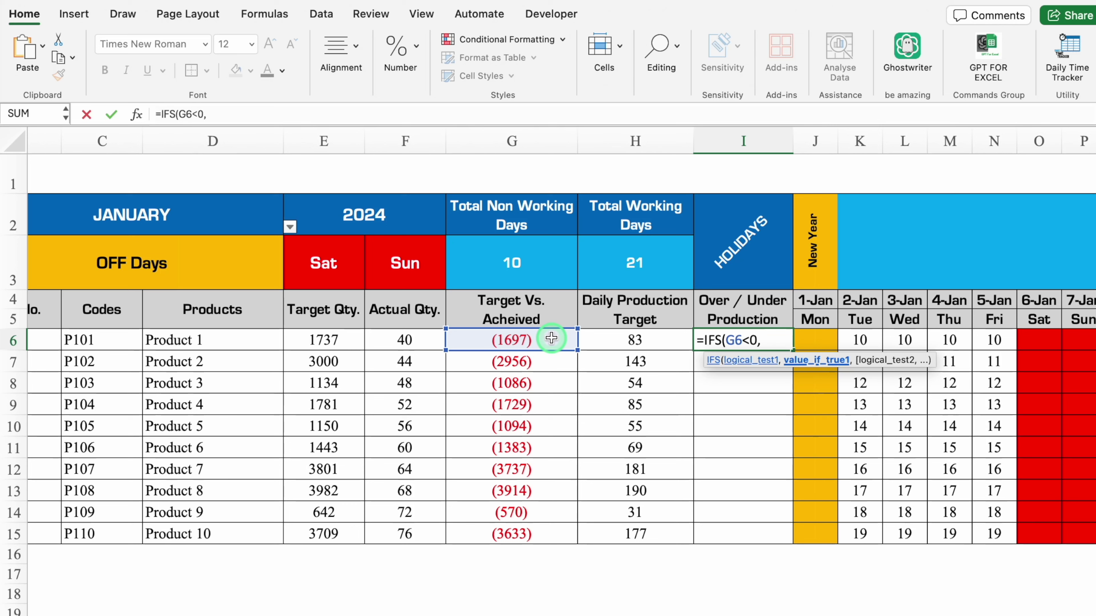
type("Un")
type("der")
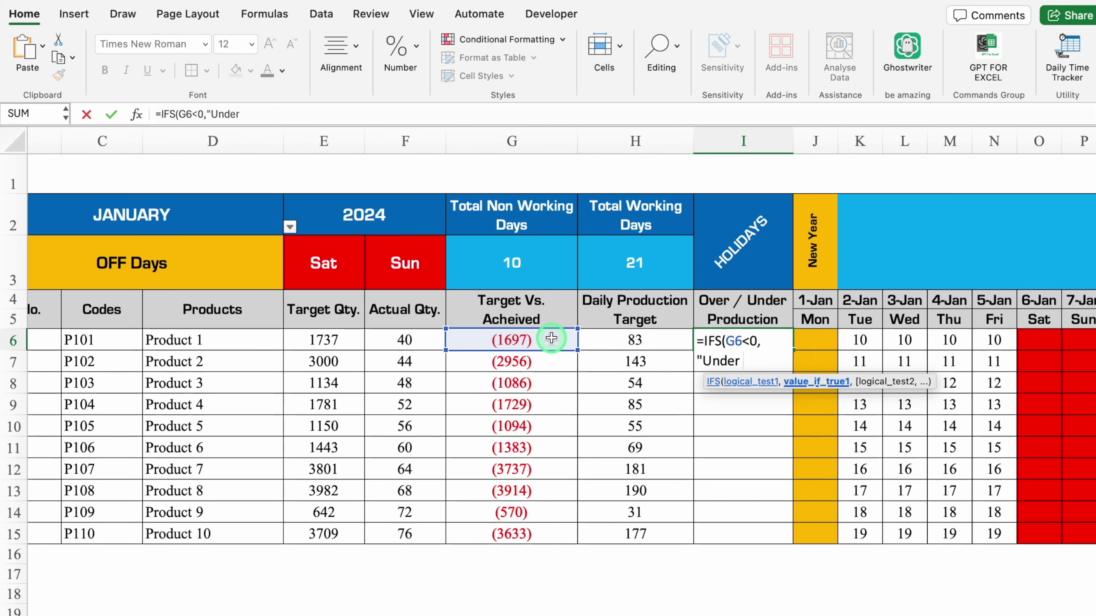
key("ctrl+super+space")
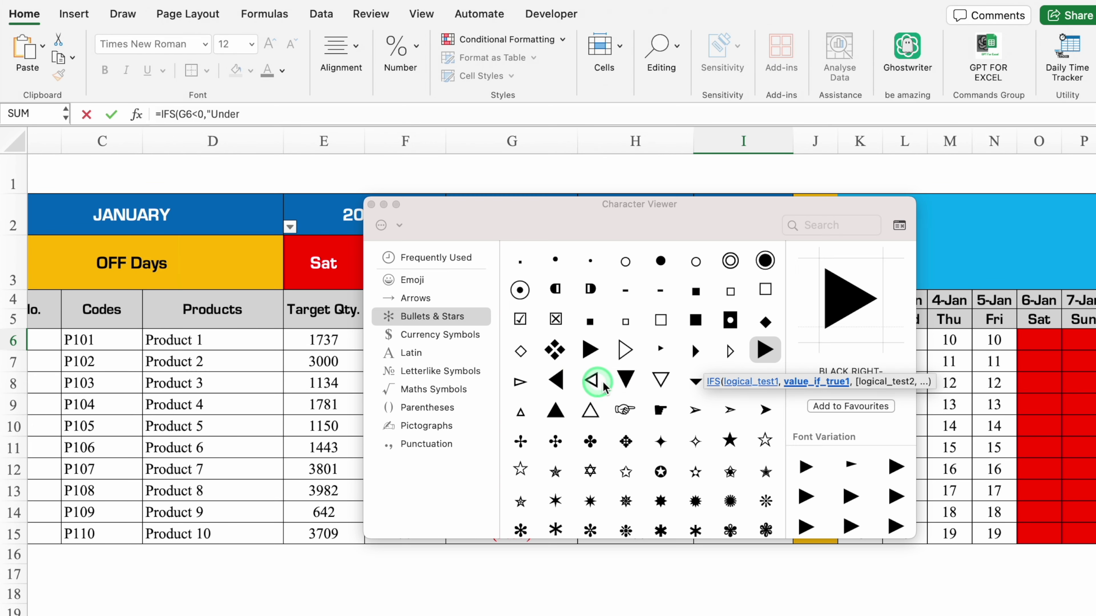
double_click(625, 380)
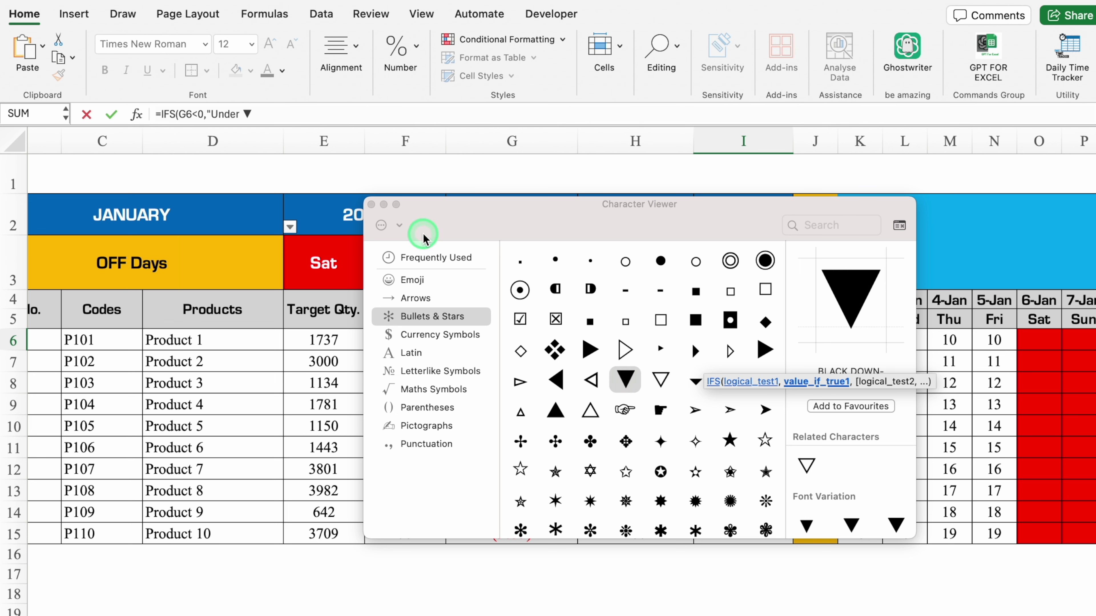
left_click(371, 204)
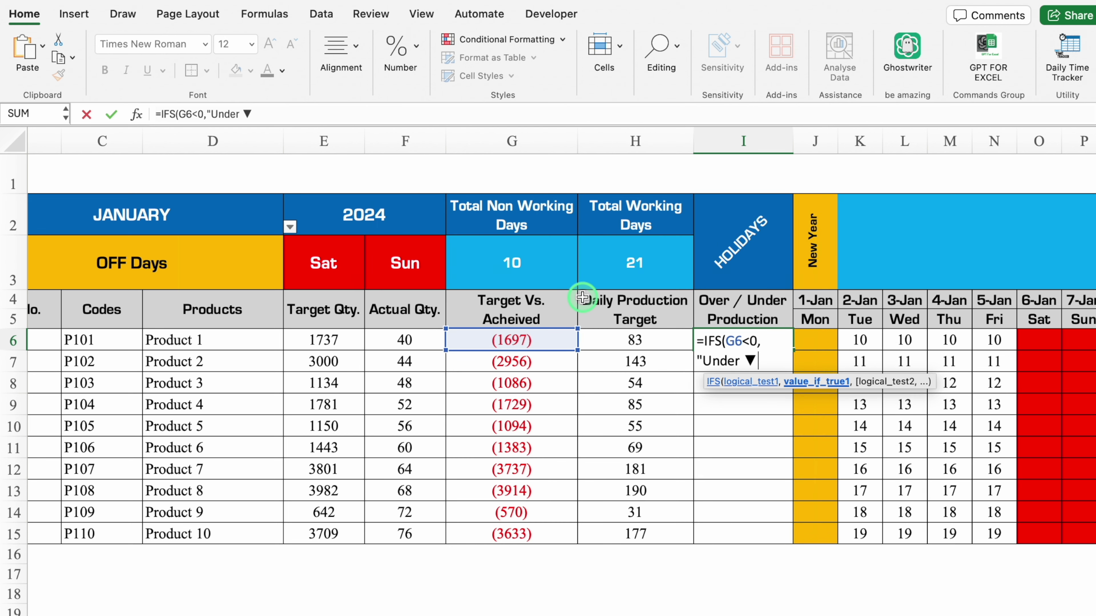
type("\"")
type(",")
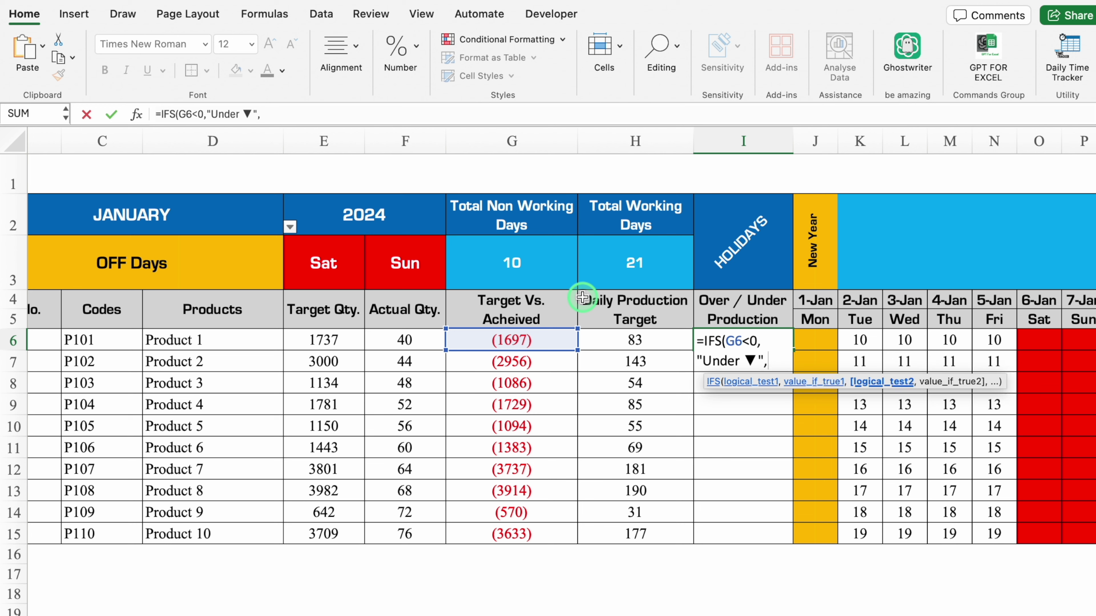
left_click(527, 339)
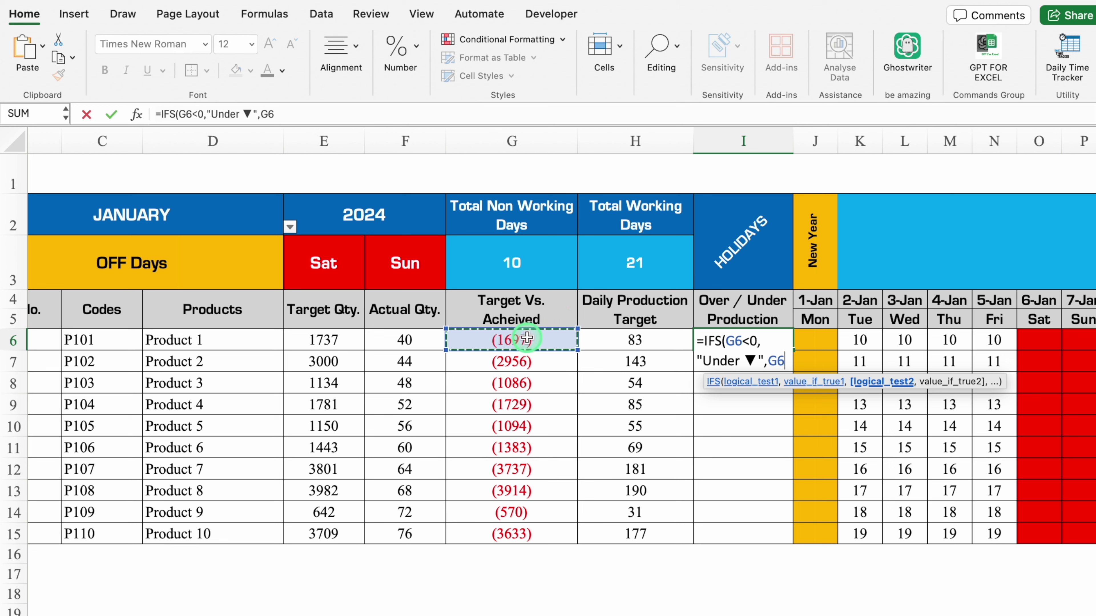
Add the G6>0 condition returning "Over ▲" to the IFS
type(">0,")
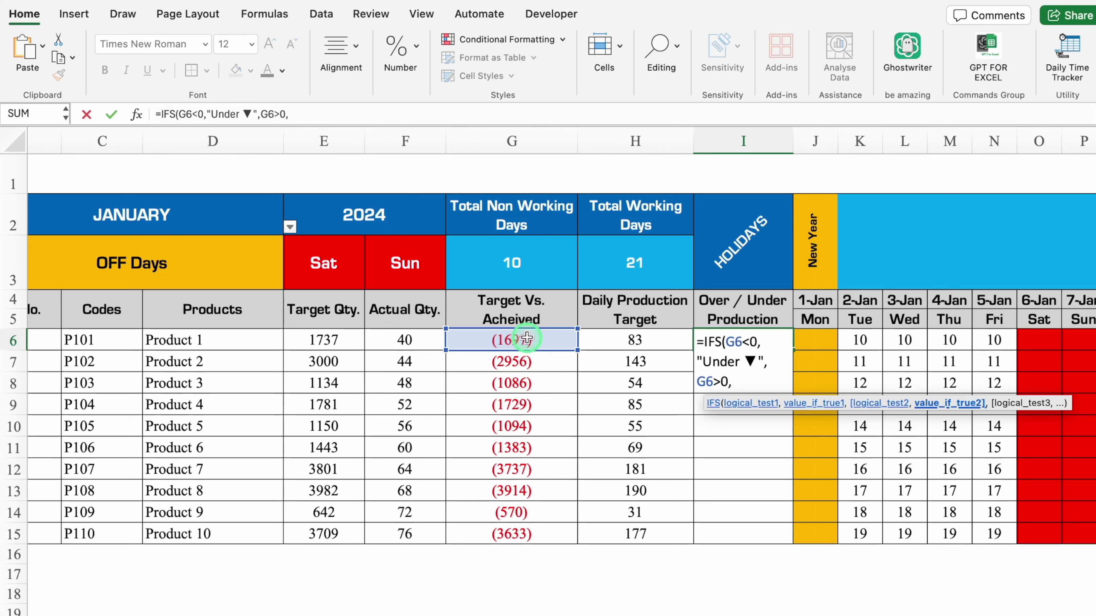
type("\"")
key("ctrl+super+space")
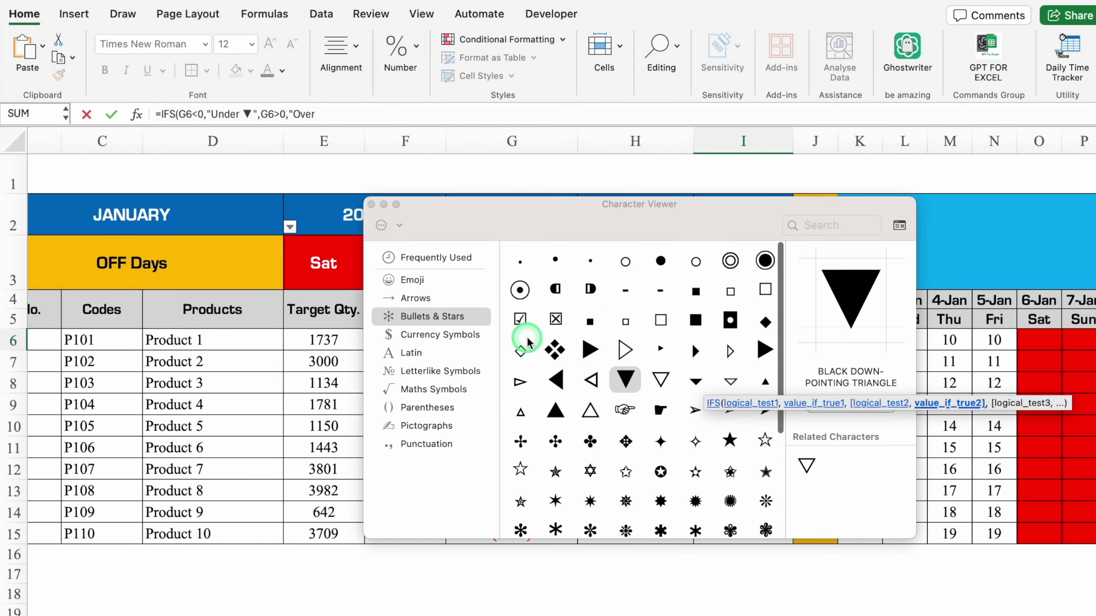
double_click(555, 410)
left_click(371, 204)
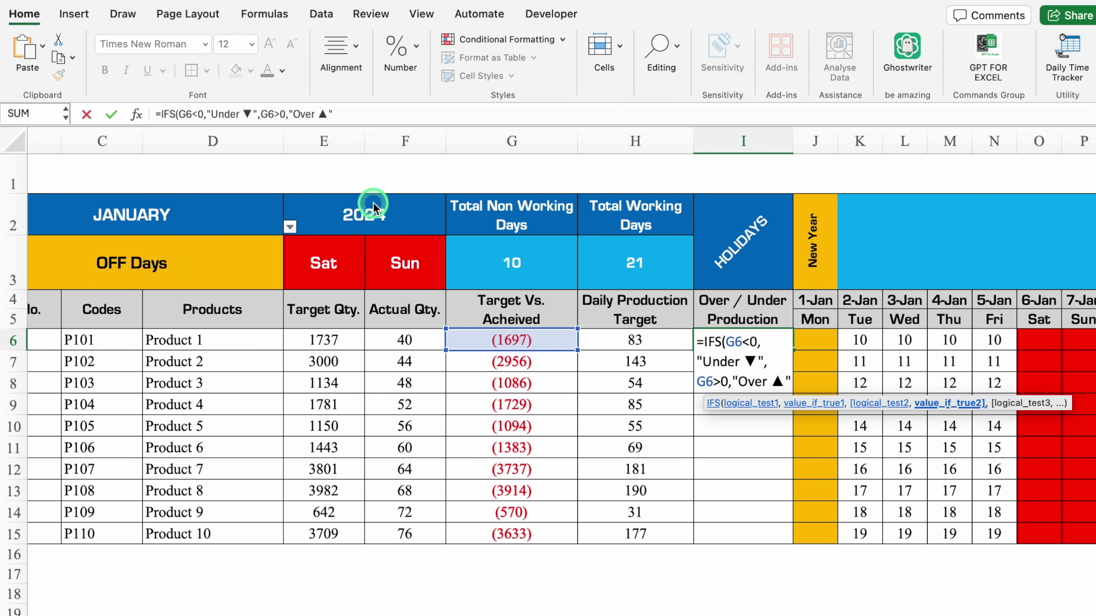
type(",")
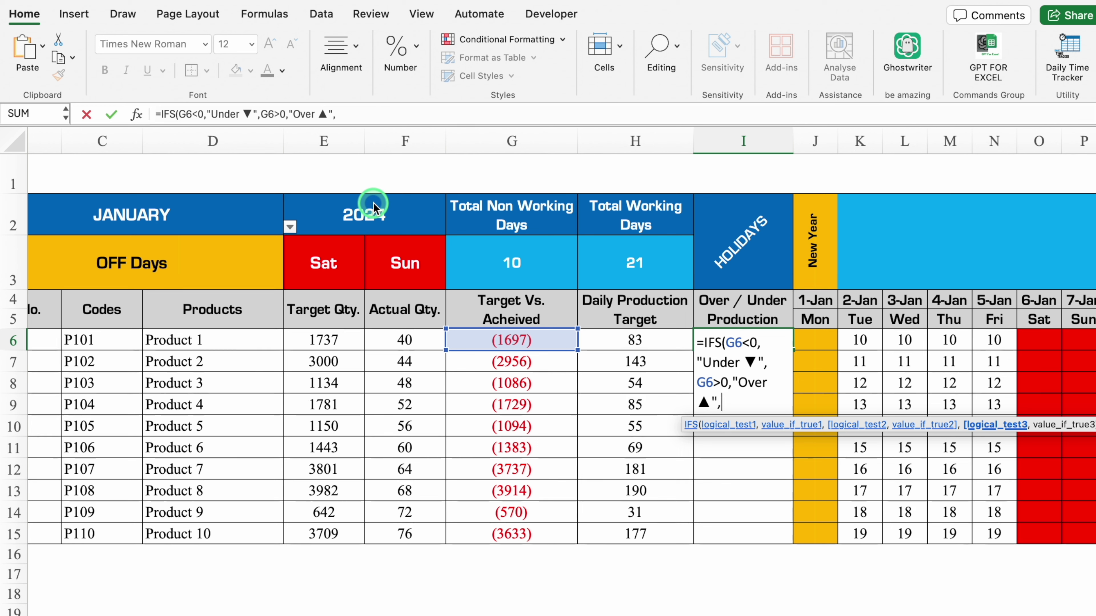
Add G6=0 returning "On Target ▶", then close and commit the formula
left_click(537, 339)
type("=\"On ")
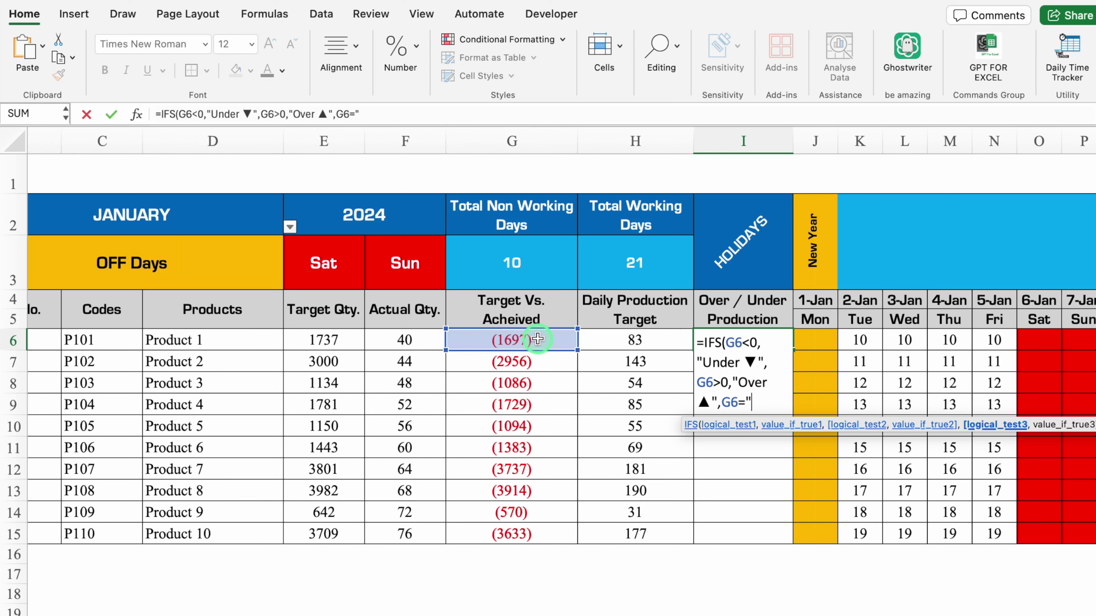
type("Target")
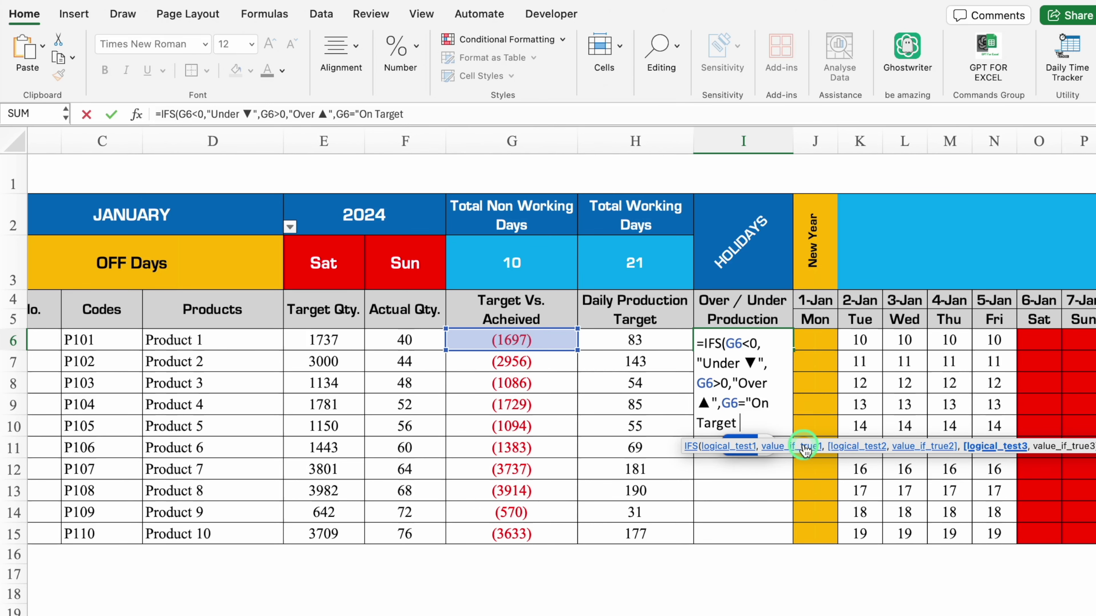
key("ctrl+super+space")
double_click(764, 350)
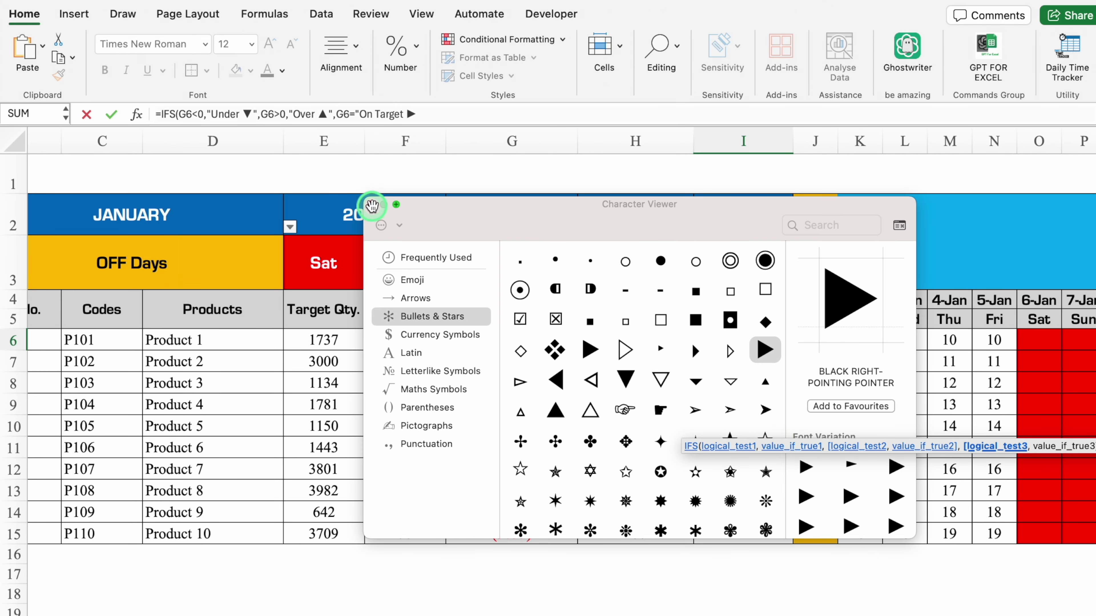
left_click(371, 204)
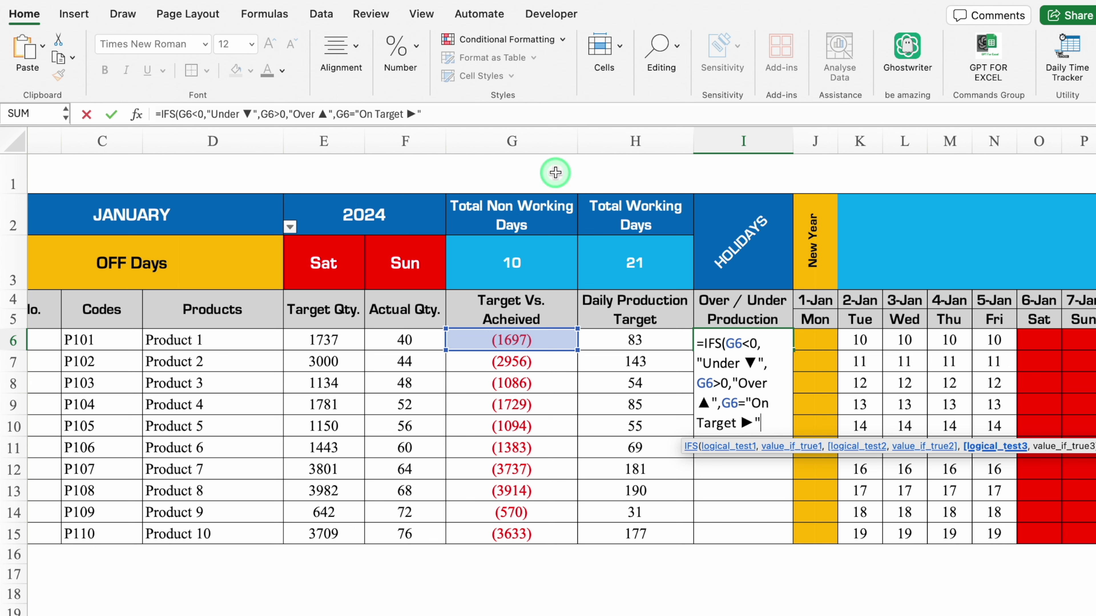
type(")")
key("Return")
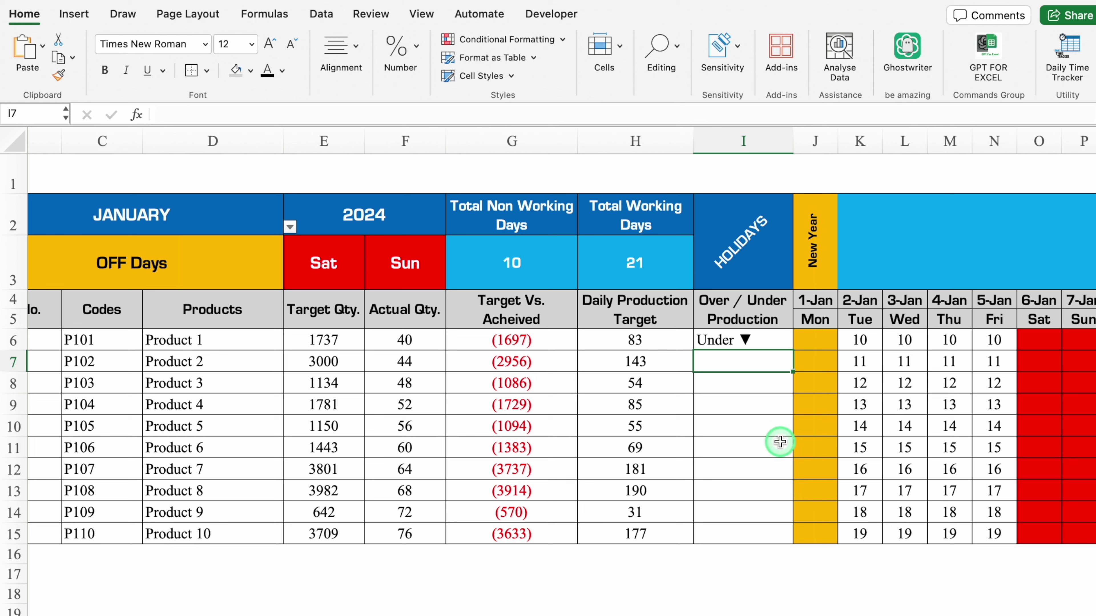
left_click(746, 343)
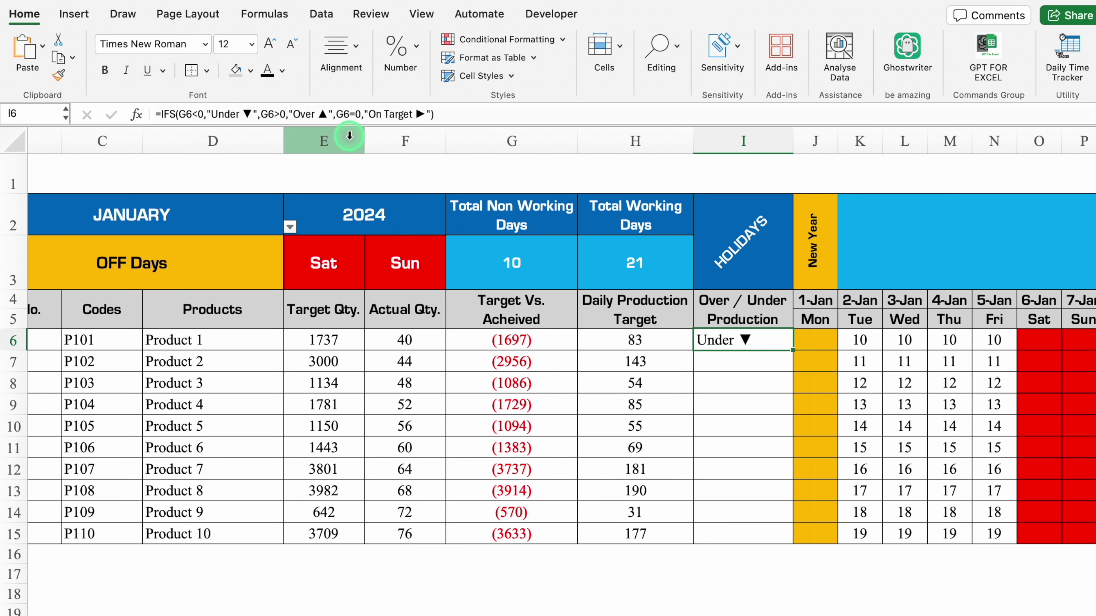
Copy the 'Under ▼' label from I6's formula and start an Equal To rule matching 'Under ▼'
left_click(250, 114)
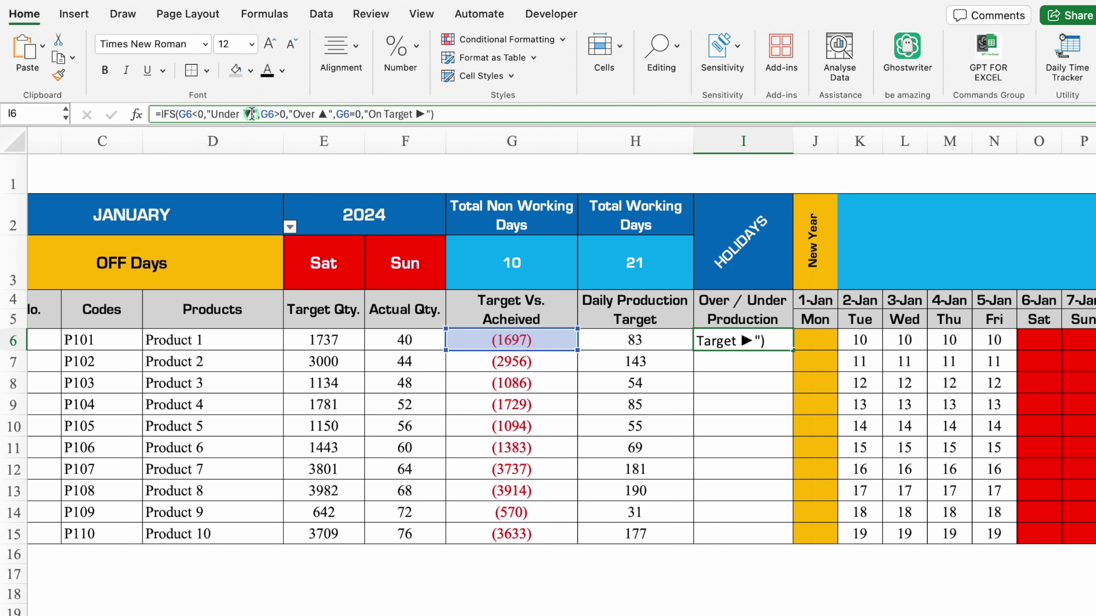
left_click_drag(253, 114, 212, 116)
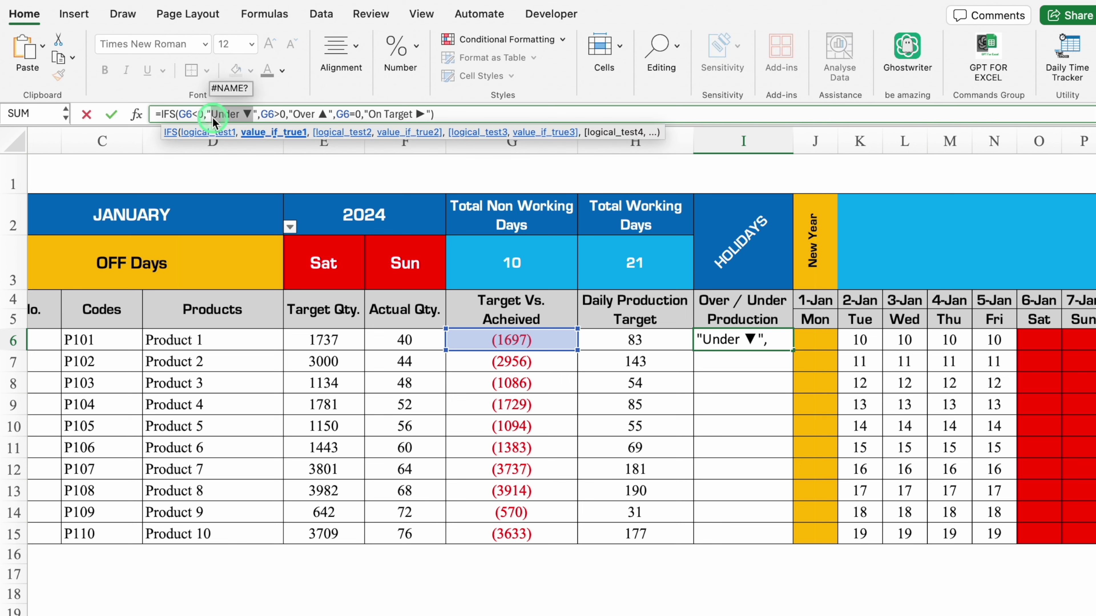
left_click(24, 14)
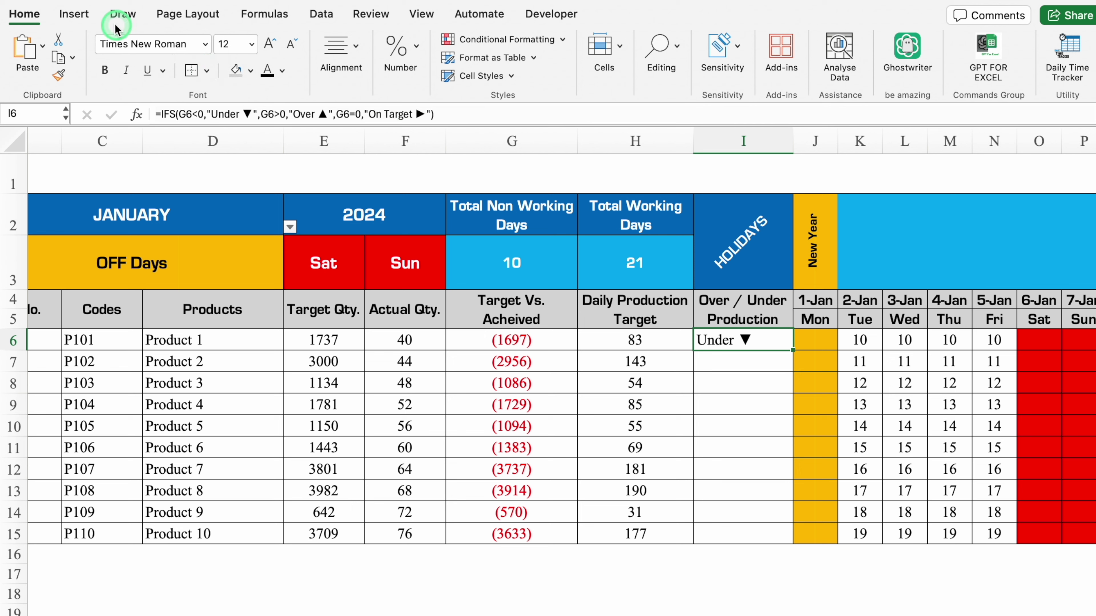
left_click(521, 40)
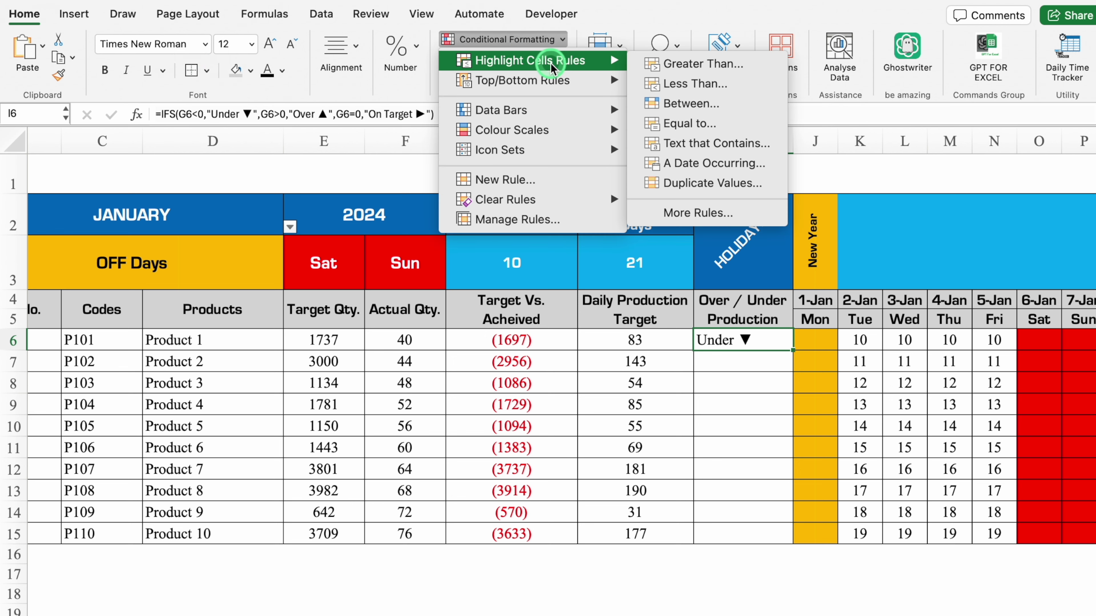
left_click(703, 125)
left_click(721, 240)
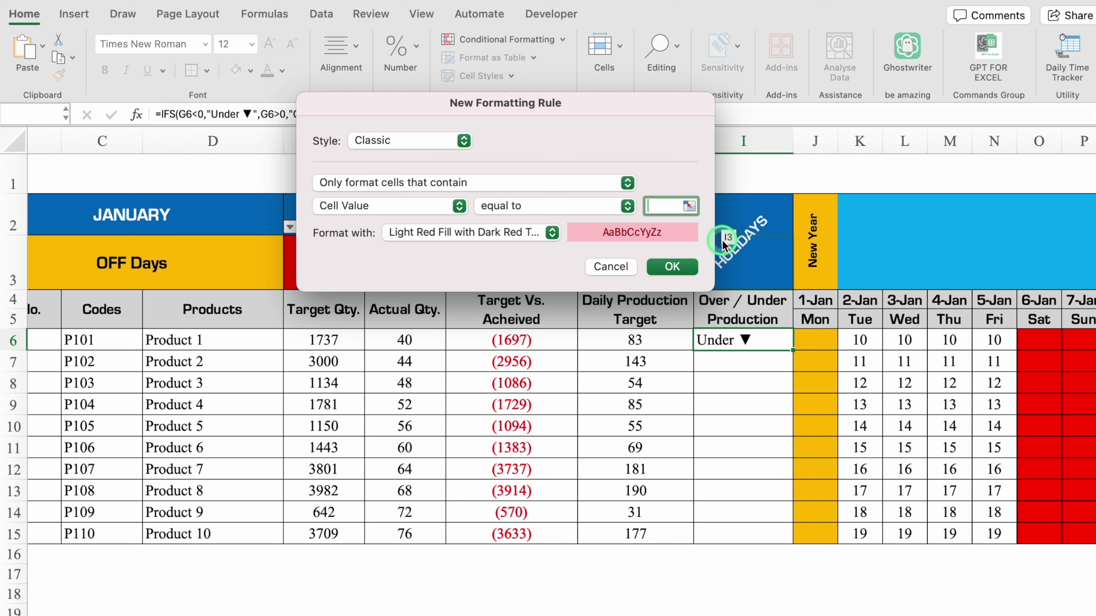
type("Under ▼")
Give the Under ▼ rule a custom red fill with white text and apply it
left_click(552, 233)
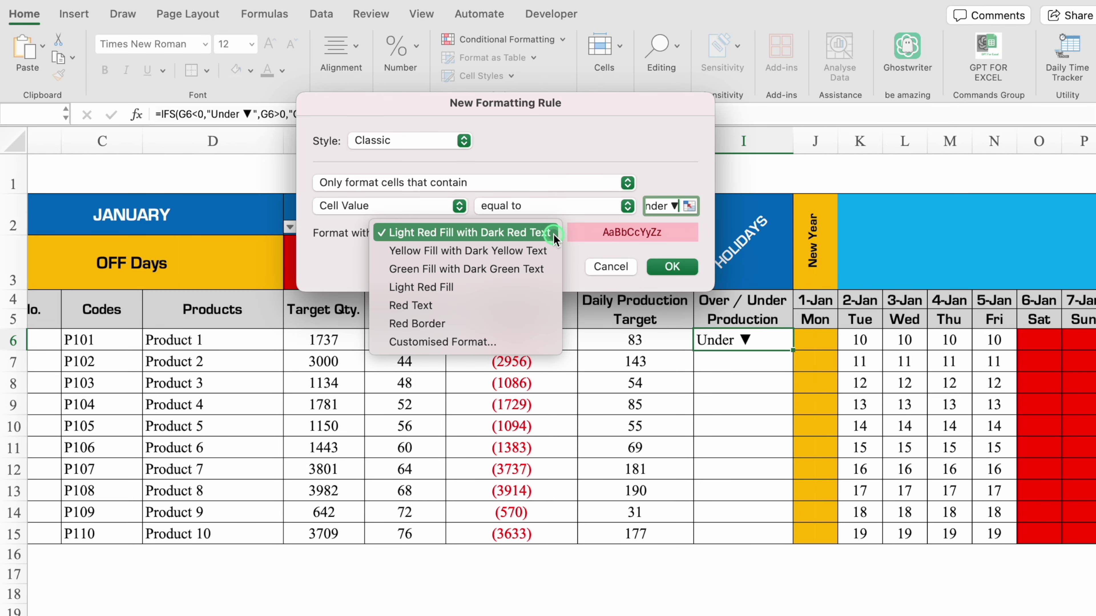
left_click(470, 339)
left_click(639, 59)
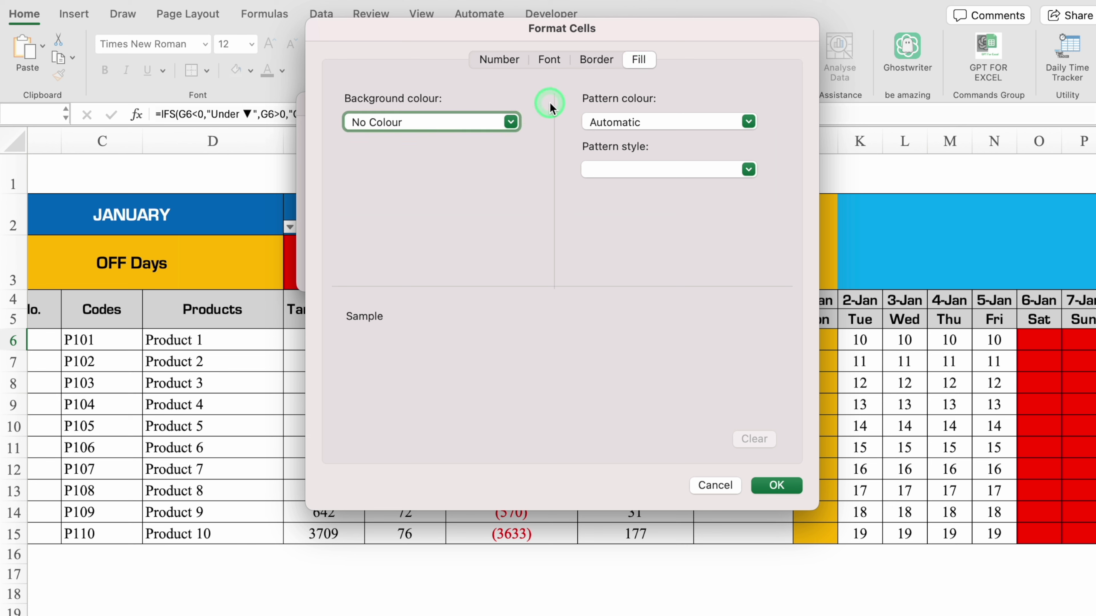
left_click(511, 121)
left_click(426, 235)
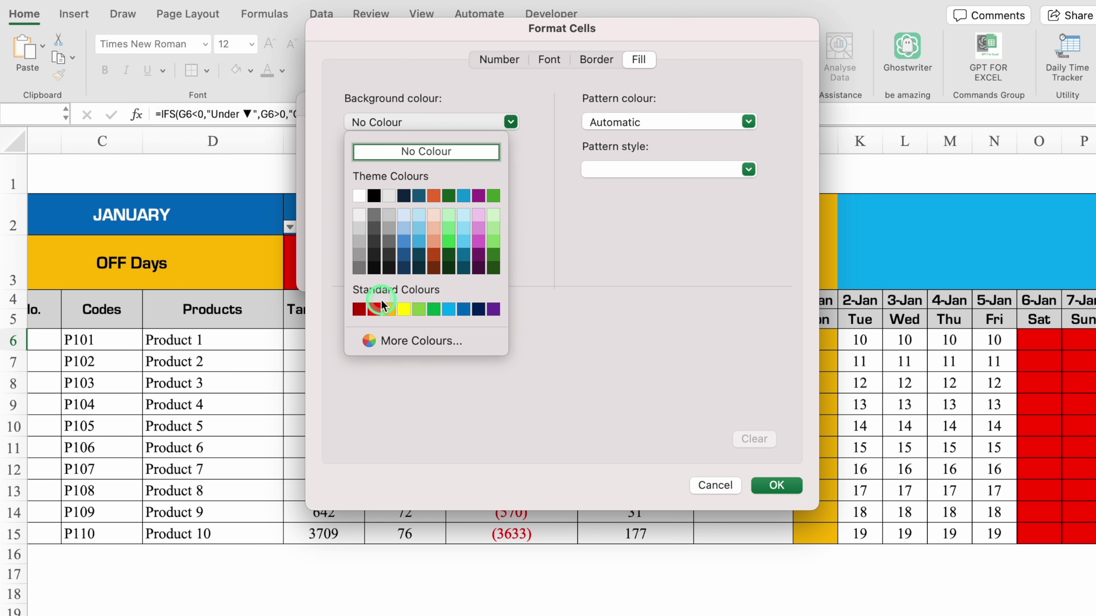
left_click(374, 308)
left_click(549, 59)
left_click(669, 250)
left_click(591, 325)
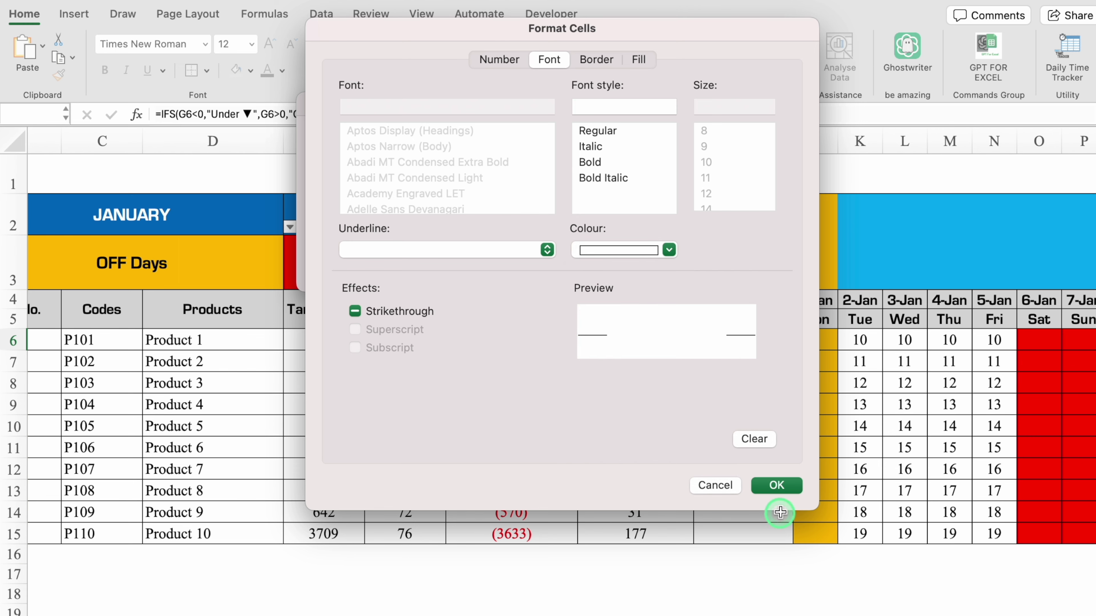
left_click(776, 485)
left_click(671, 264)
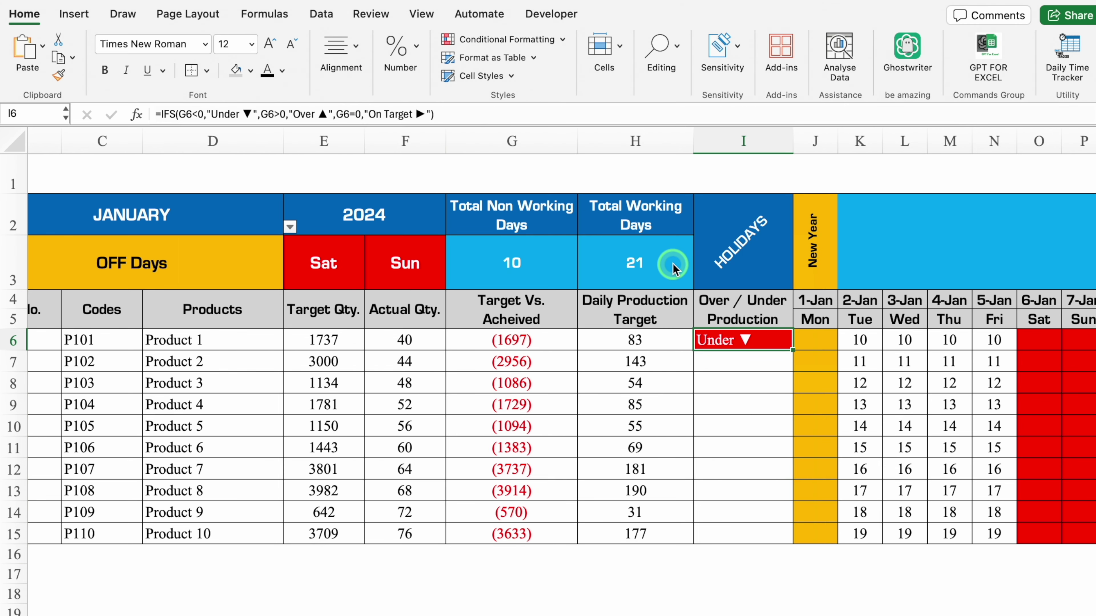
Copy the 'Over ▲' label from the formula, leaving the formula unchanged
left_click_drag(328, 115, 311, 114)
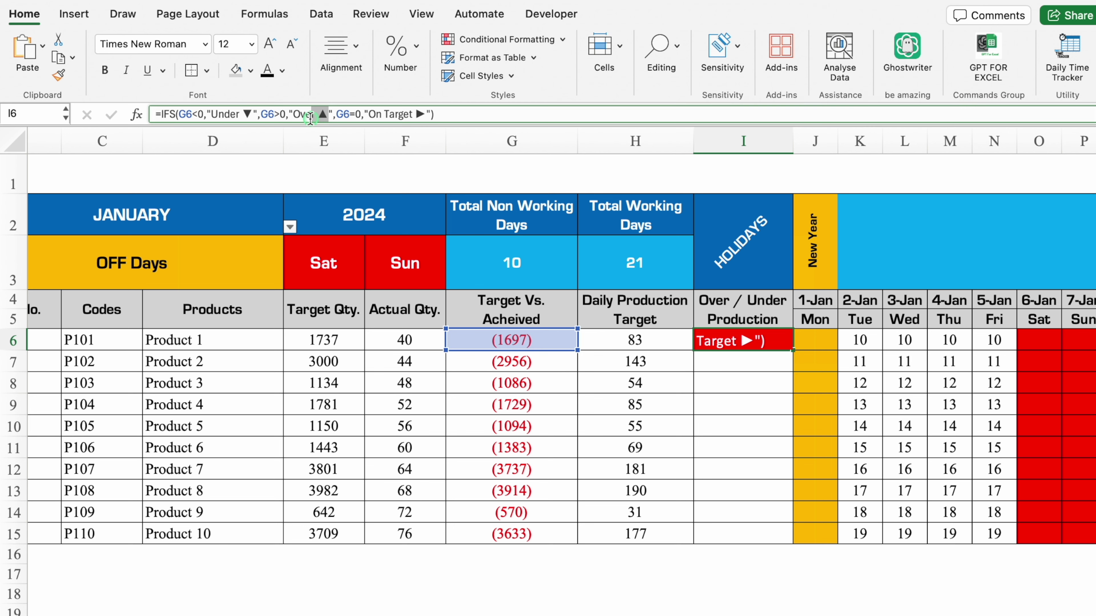
left_click(296, 116)
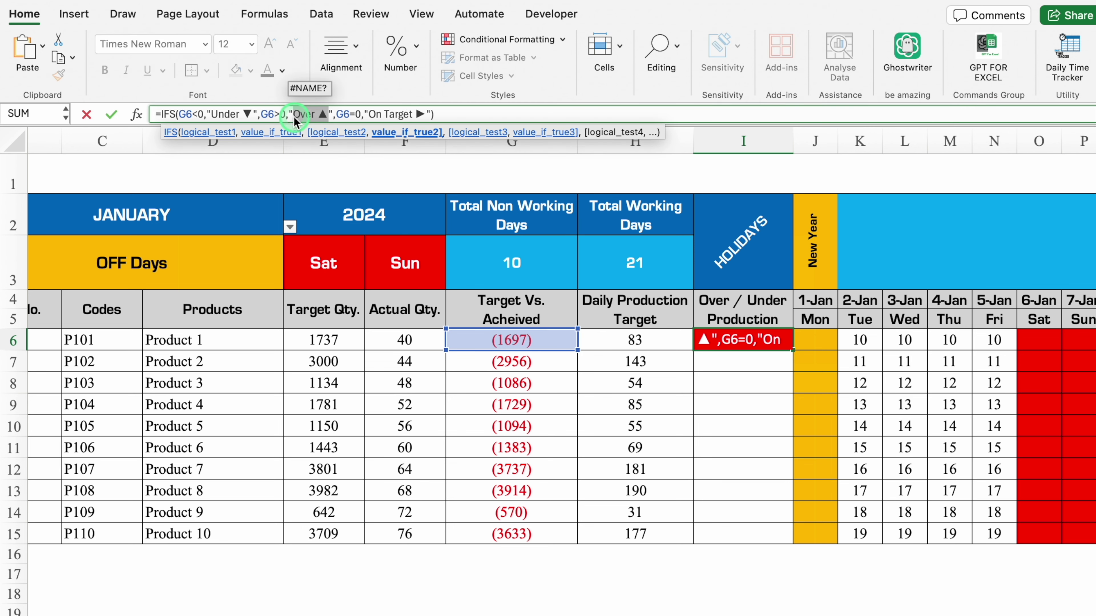
key("Escape")
Start an Equal To highlight rule matching 'Over ▲' with a custom format
left_click(502, 39)
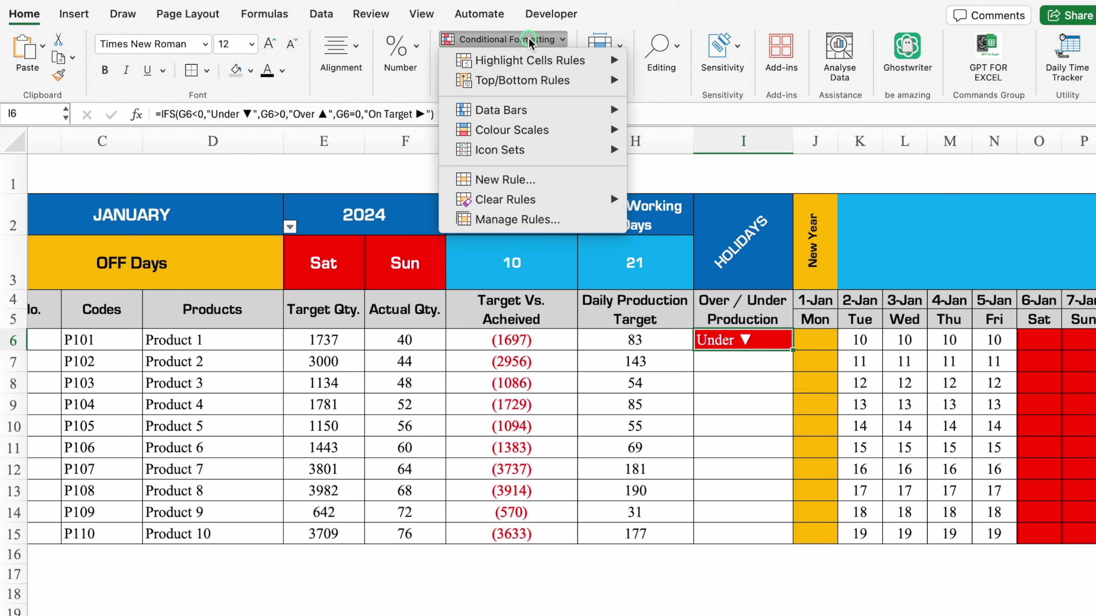
left_click(707, 124)
left_click(667, 203)
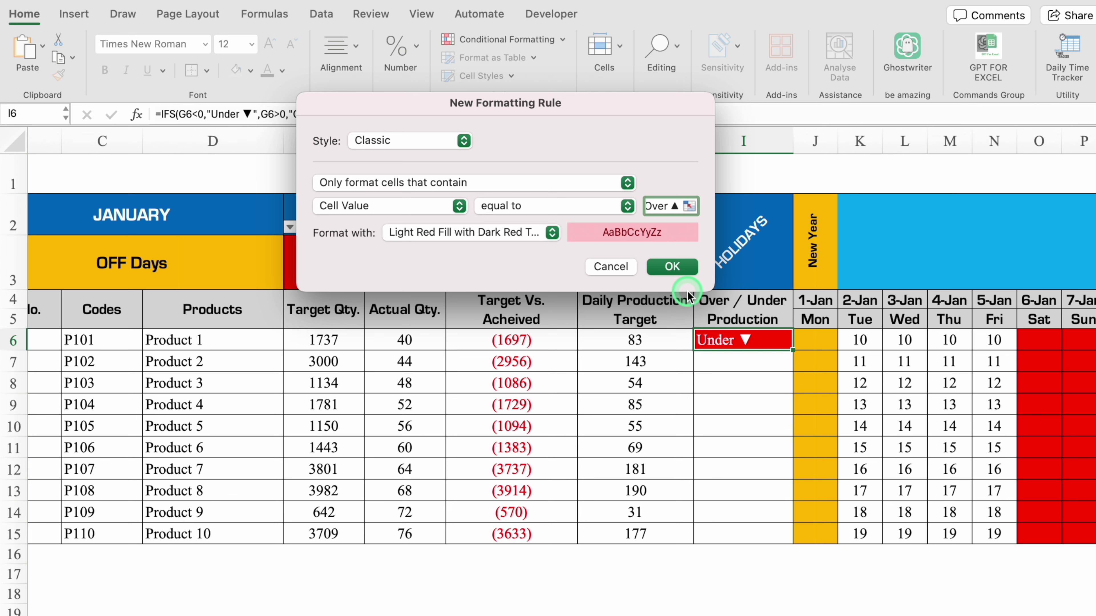
left_click(552, 234)
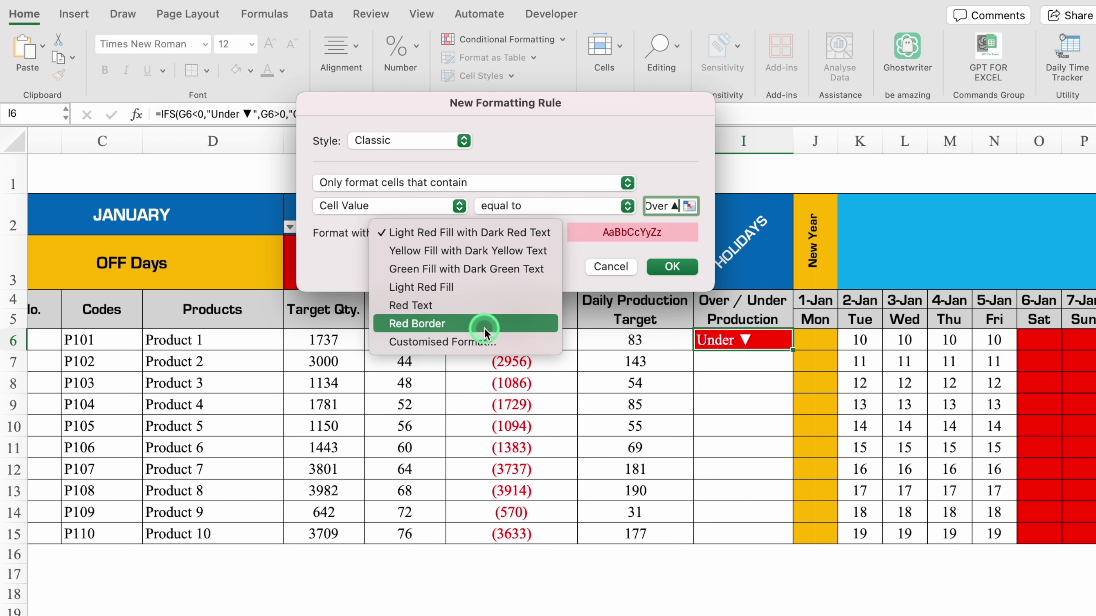
left_click(486, 339)
Set the Over ▲ rule's format to an orange fill with black text and apply it
left_click(637, 60)
left_click(510, 122)
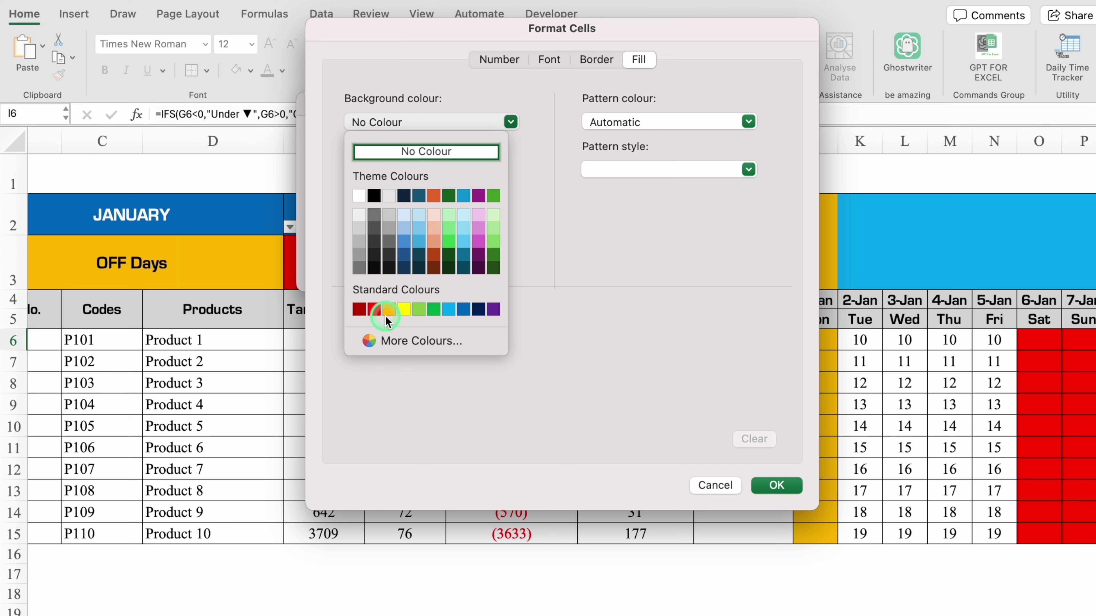
left_click(388, 309)
left_click(548, 60)
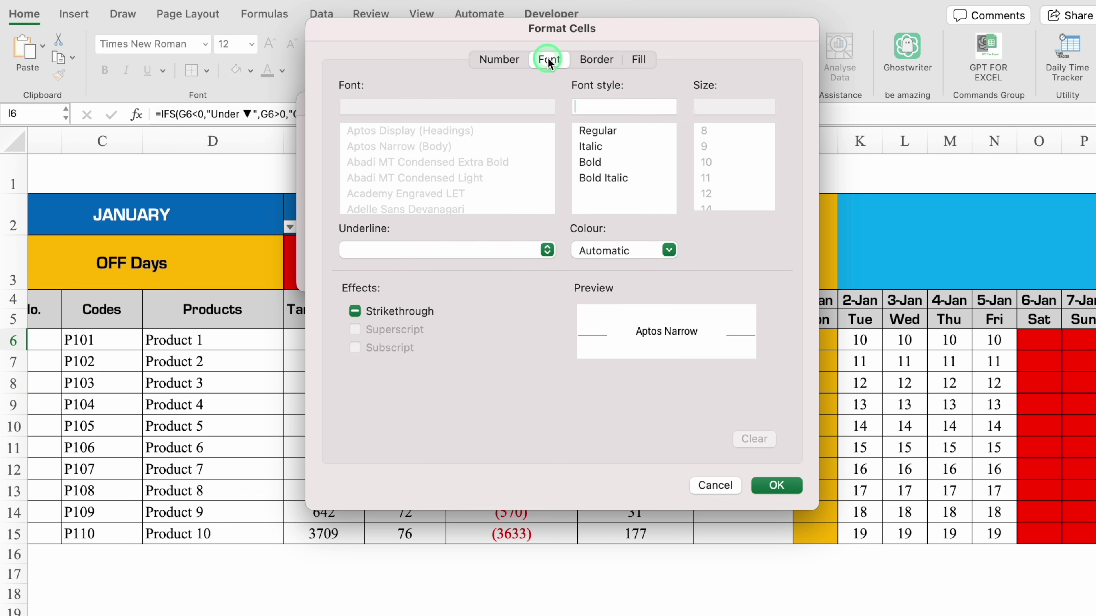
left_click(670, 252)
left_click(600, 324)
left_click(781, 487)
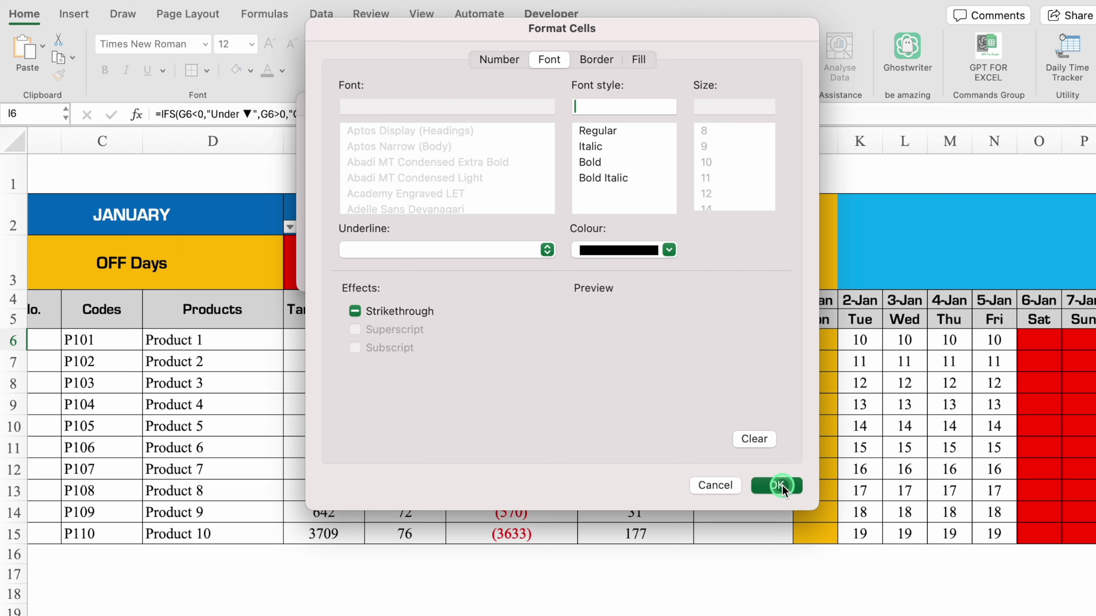
left_click(676, 265)
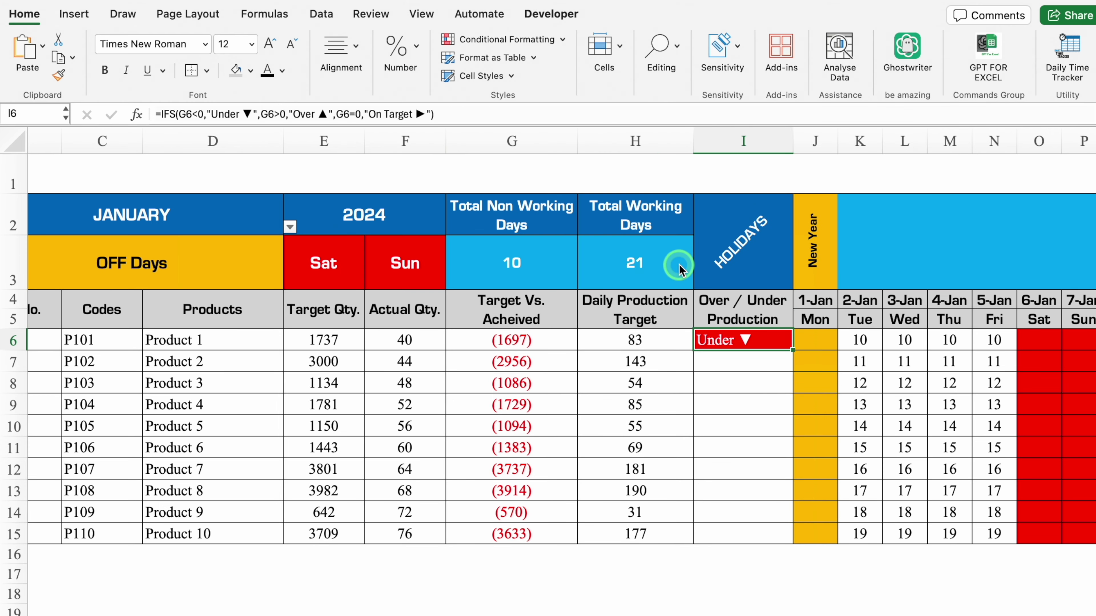
left_click(533, 40)
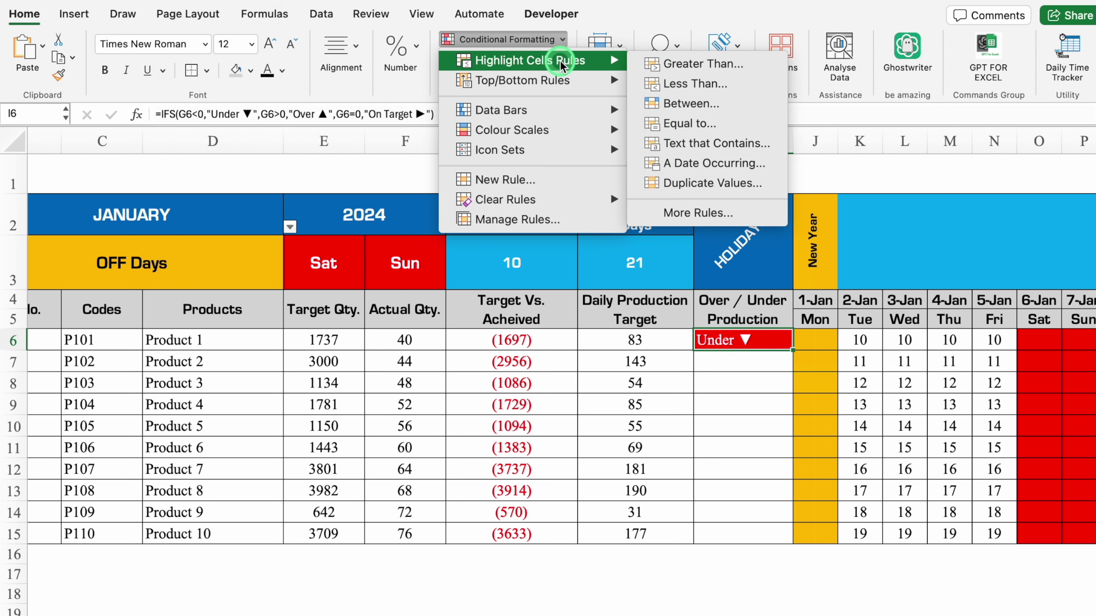
Copy 'On Target ▶' from the formula and start an Equal To rule matching it
left_click(397, 125)
left_click_drag(425, 114, 370, 117)
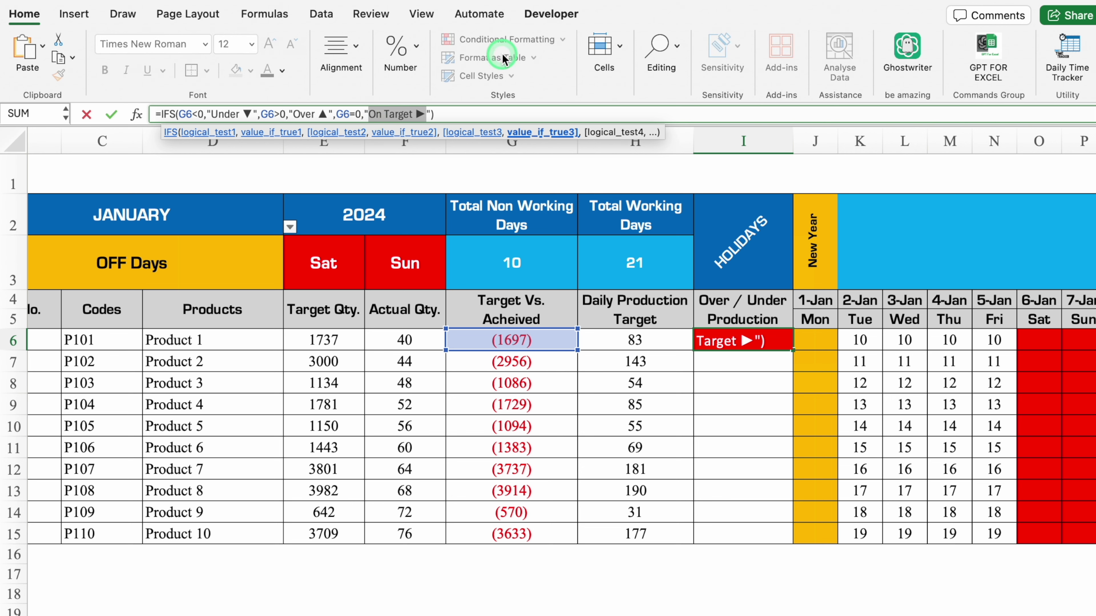
key("Return")
left_click(514, 39)
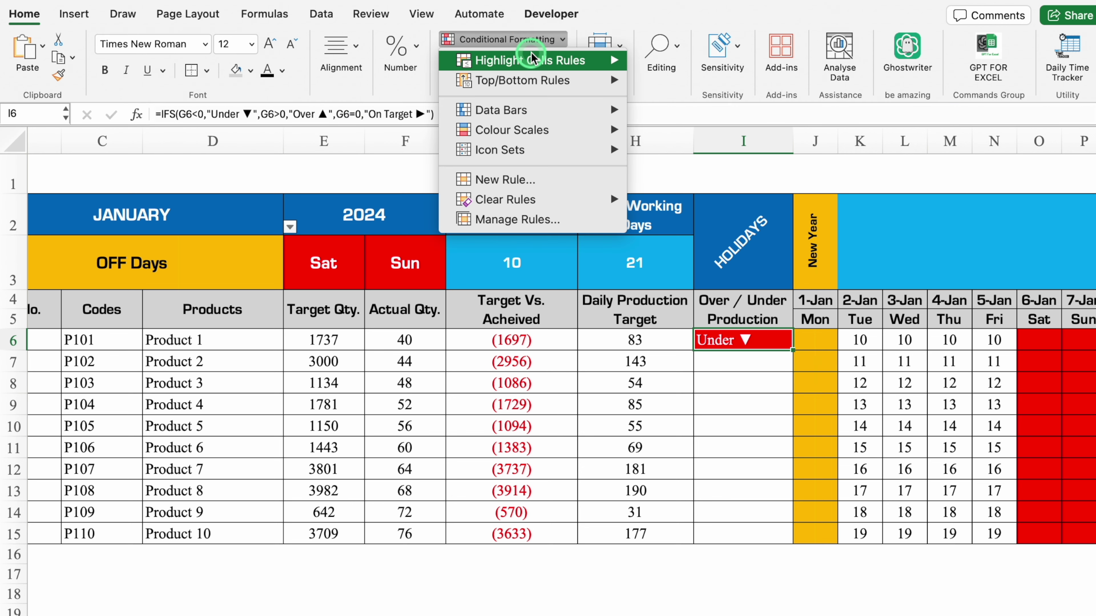
mouse_move(530, 60)
left_click(676, 124)
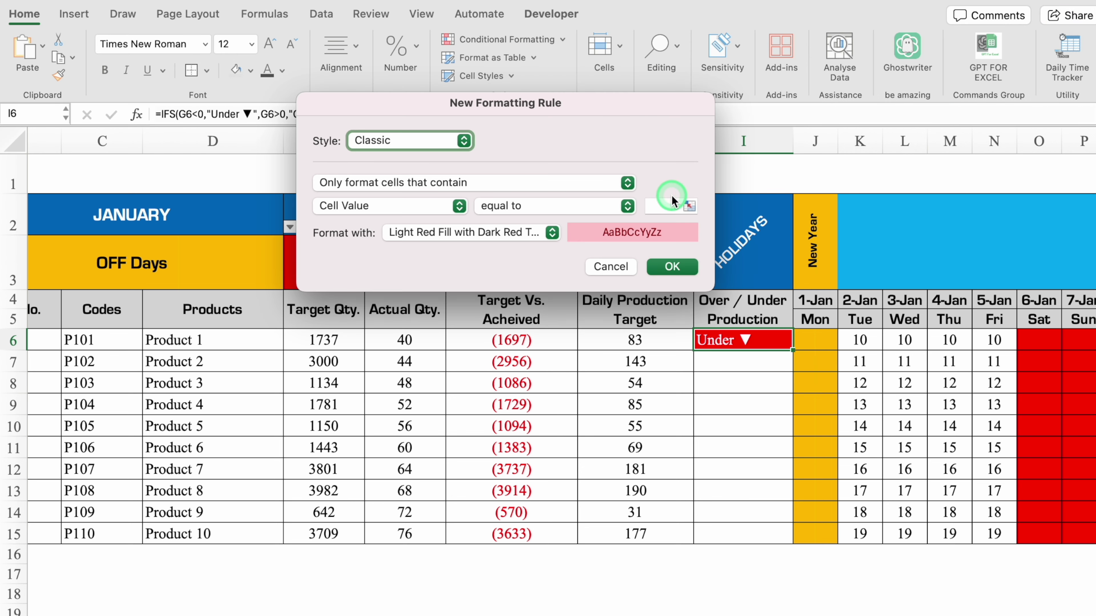
left_click(672, 205)
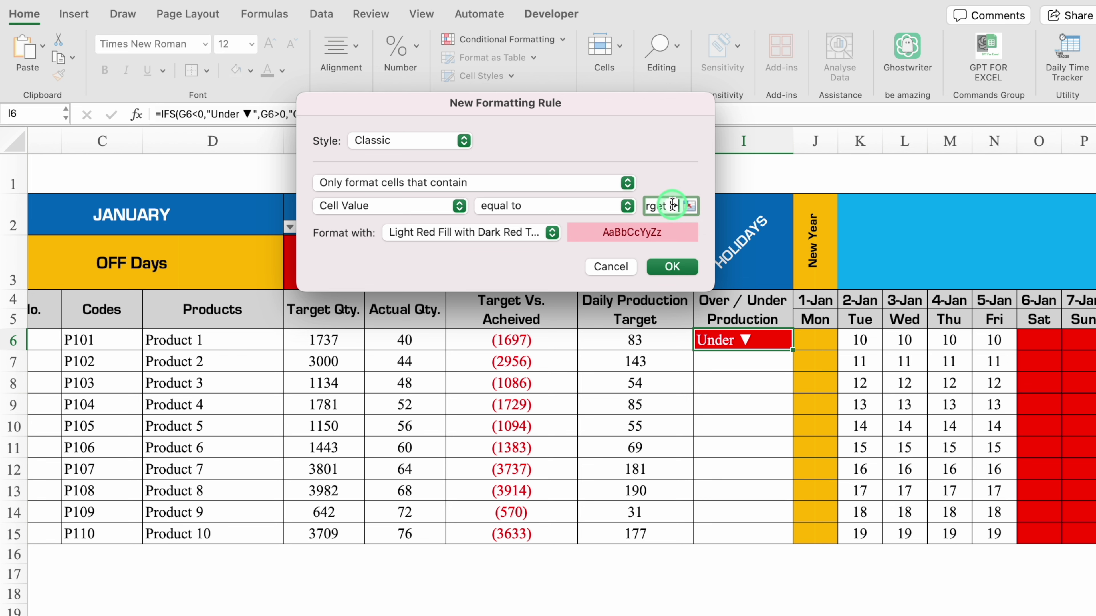
Format On Target ▶ cells with green fill and white text, then fill the formula to row 15
left_click(552, 234)
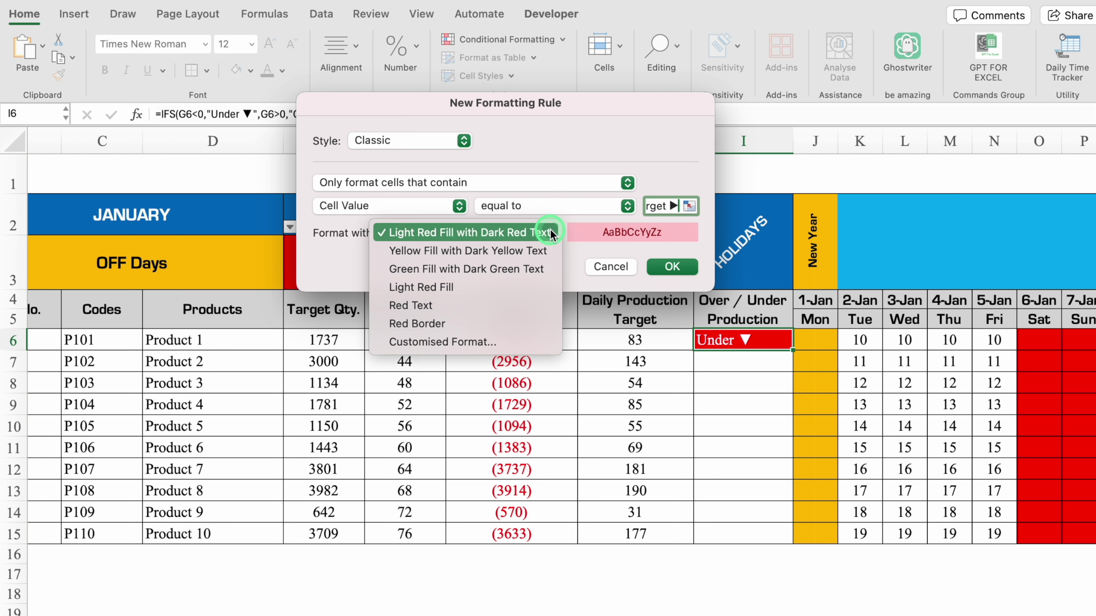
left_click(432, 342)
left_click(638, 60)
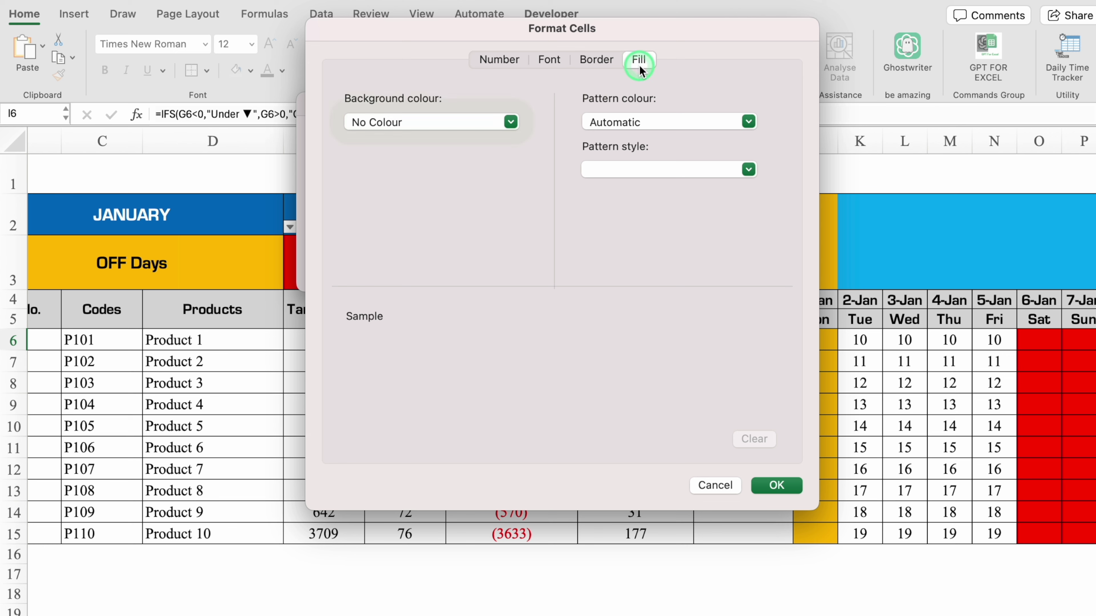
left_click(509, 122)
left_click(432, 309)
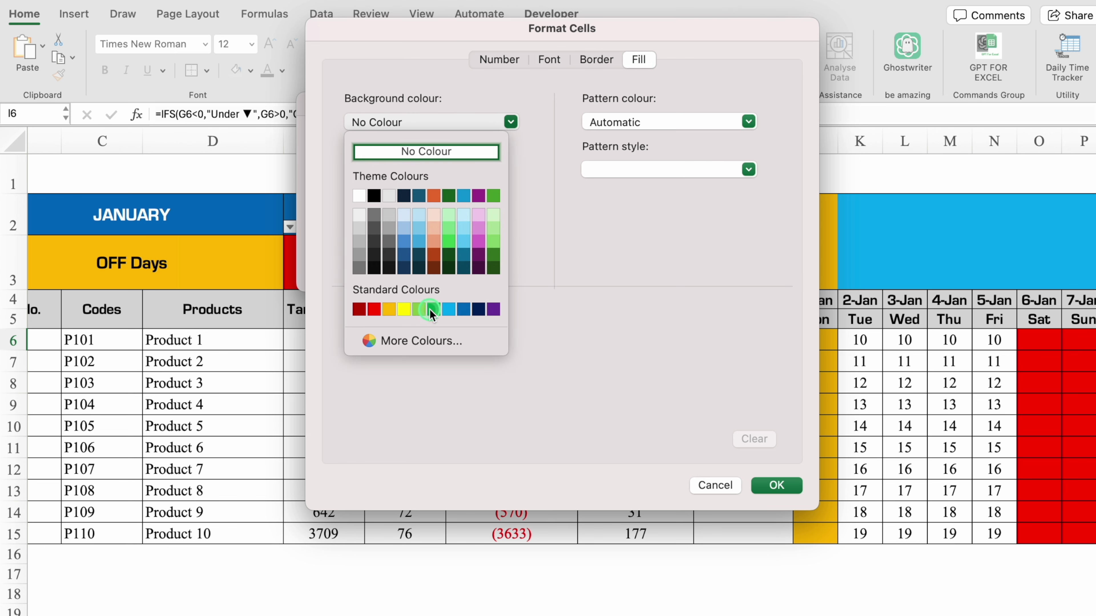
left_click(545, 61)
left_click(669, 250)
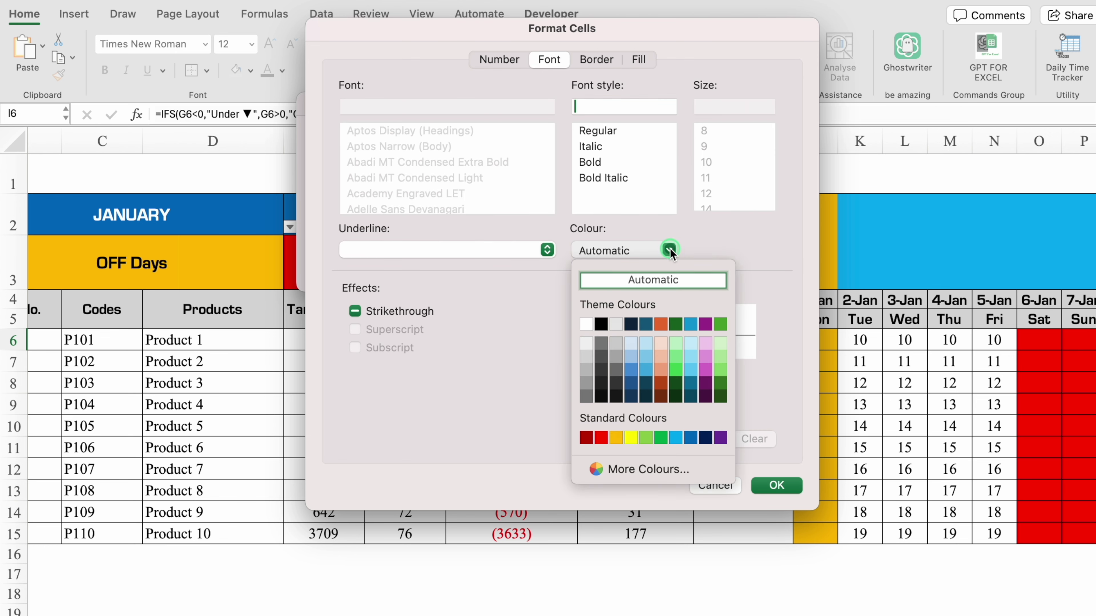
left_click(587, 323)
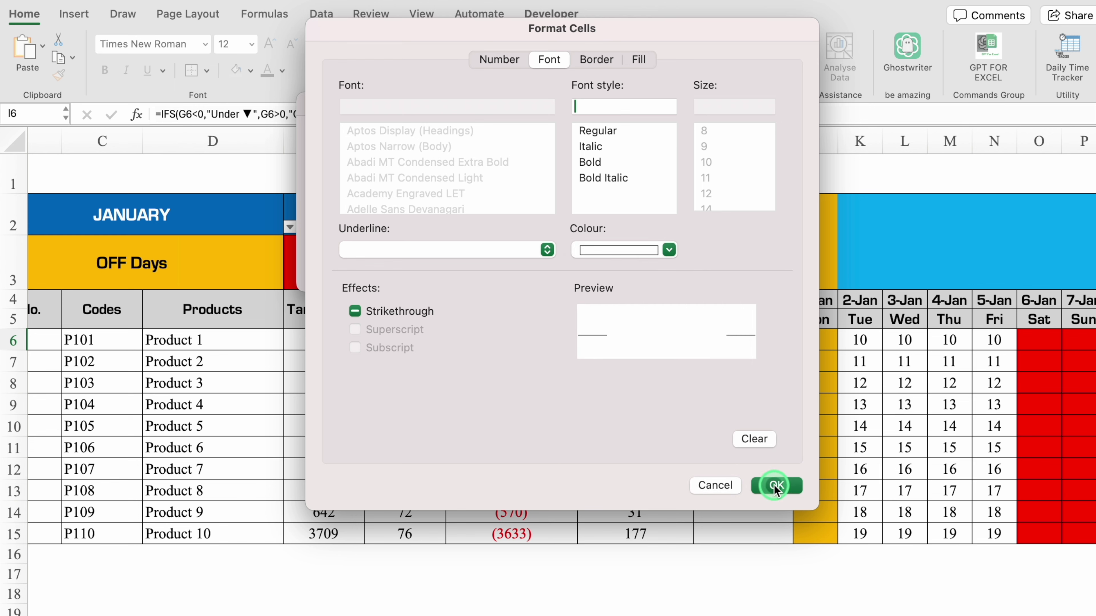
left_click(777, 485)
left_click(673, 267)
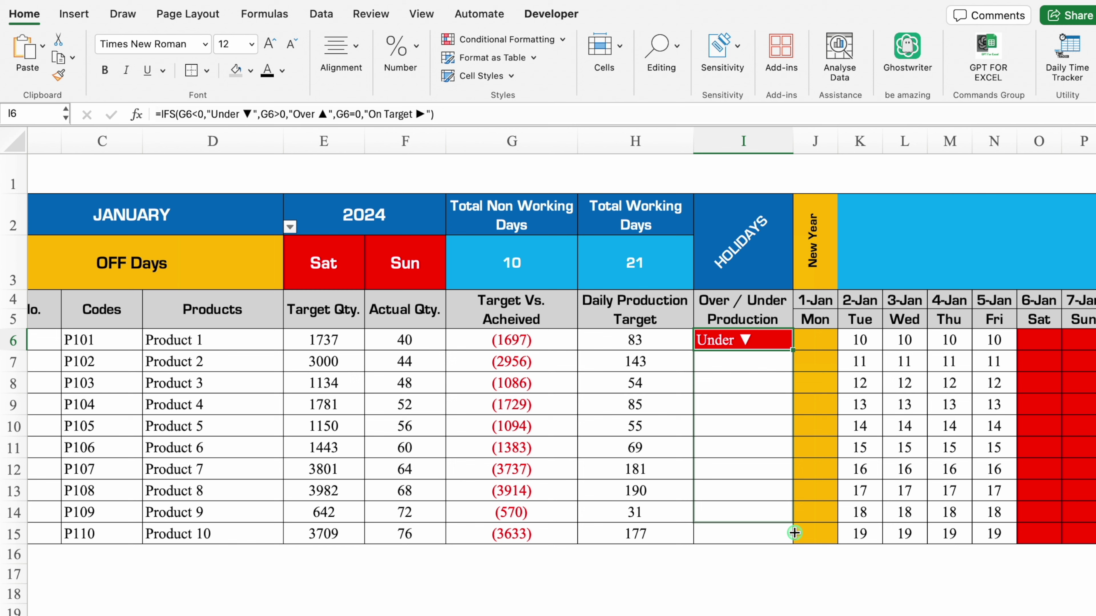
left_click_drag(793, 348, 789, 543)
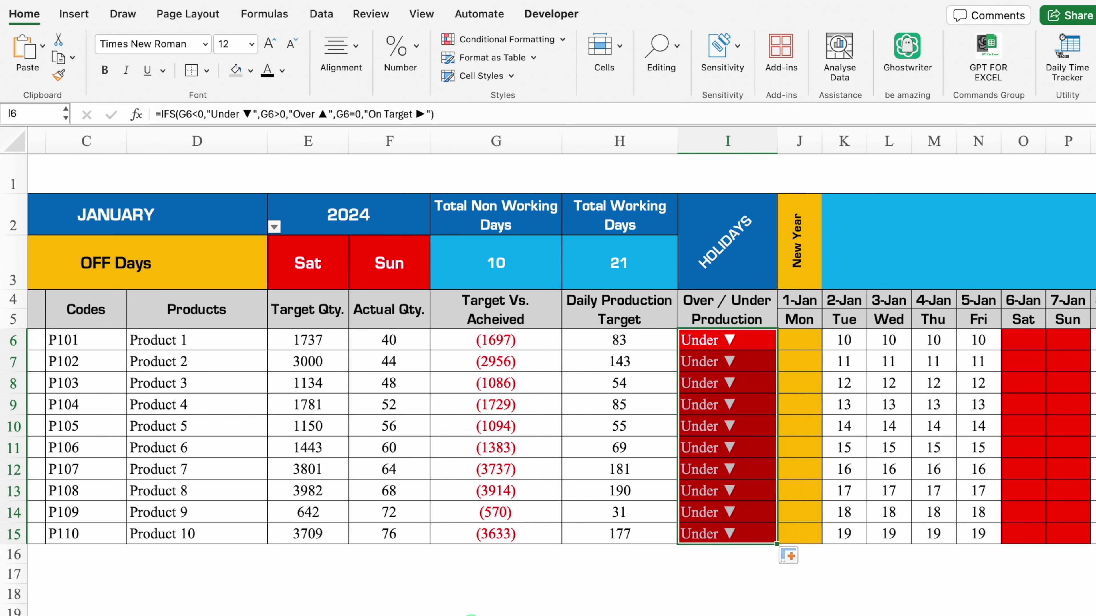
Test the status column by entering 1707 in K6 and 5000 in K7
scroll(647, 611, "right", 5)
scroll(621, 611, "left", 5)
left_click(926, 340)
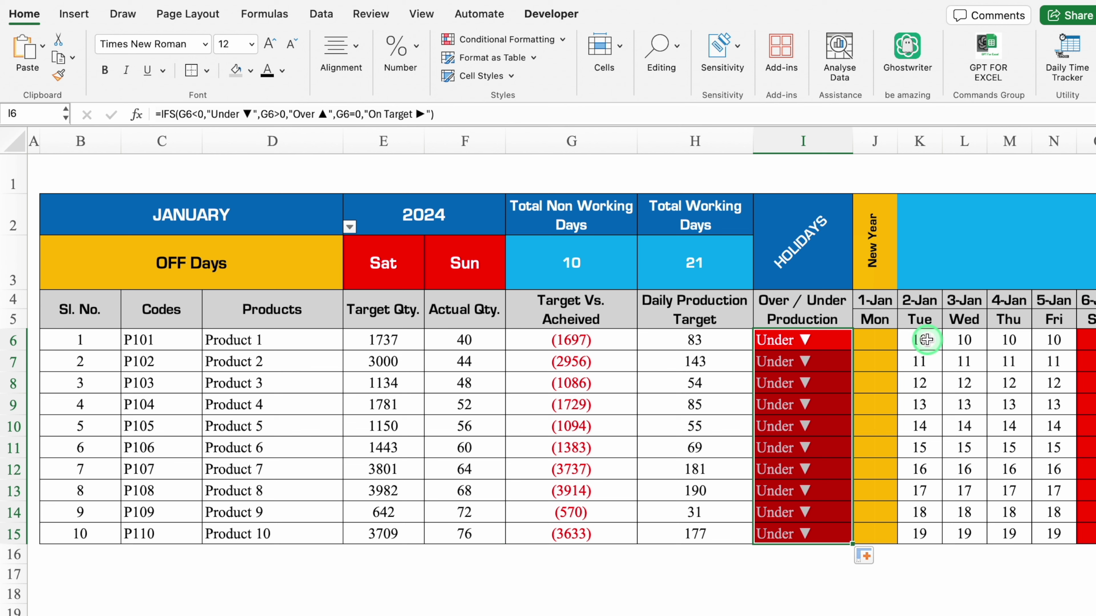
type("1707")
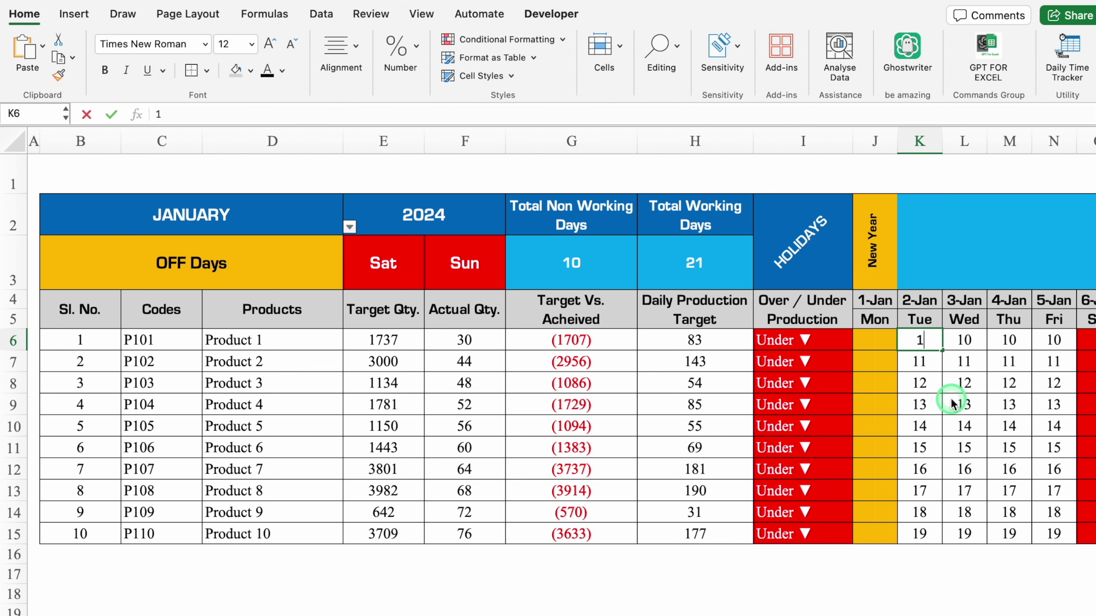
key("Return")
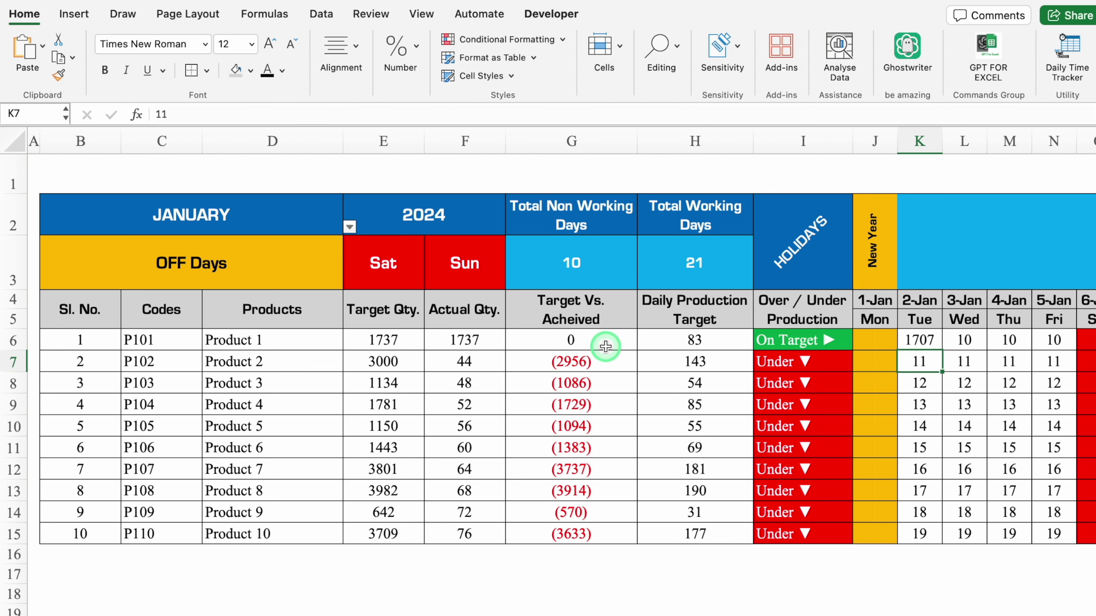
type("5000")
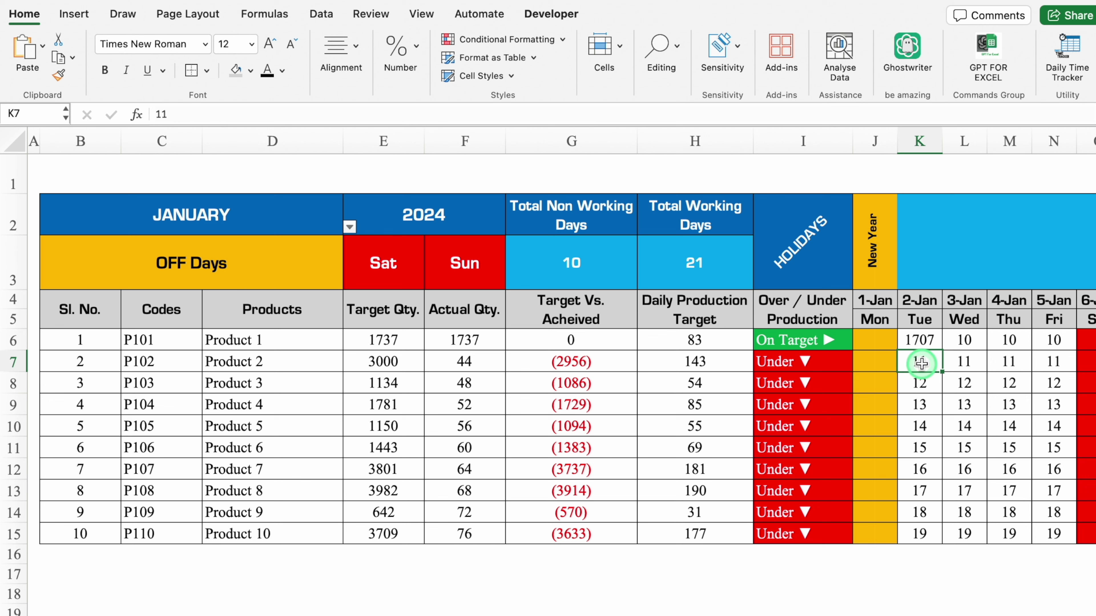
key("Return")
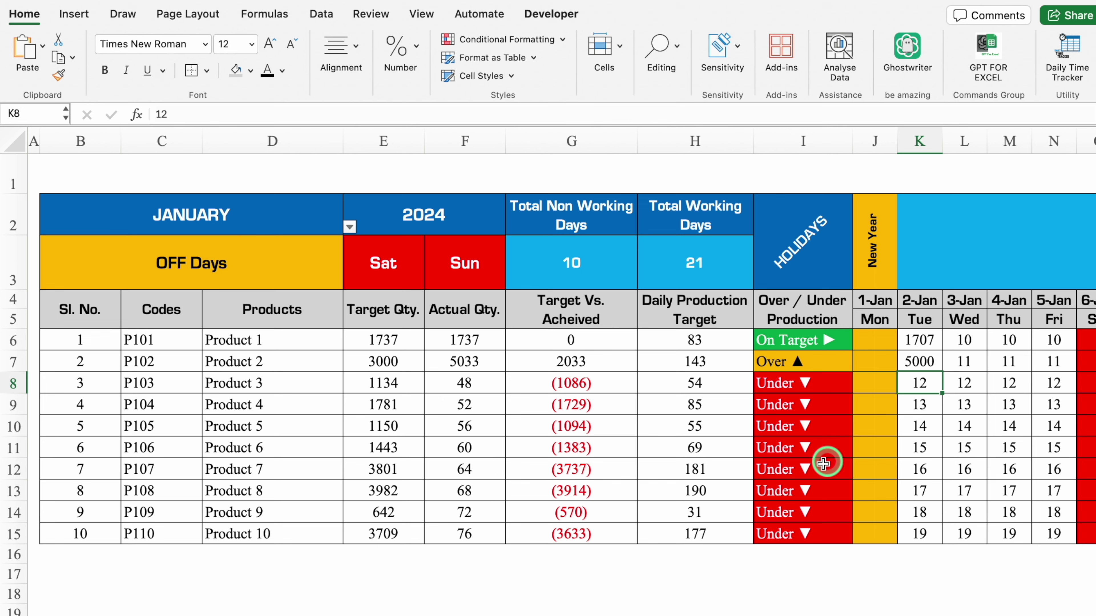
Clear the daily quantities K6:N15 and the Target Qty values E6:E15
scroll(786, 508, "down", 2)
scroll(787, 507, "down", 2)
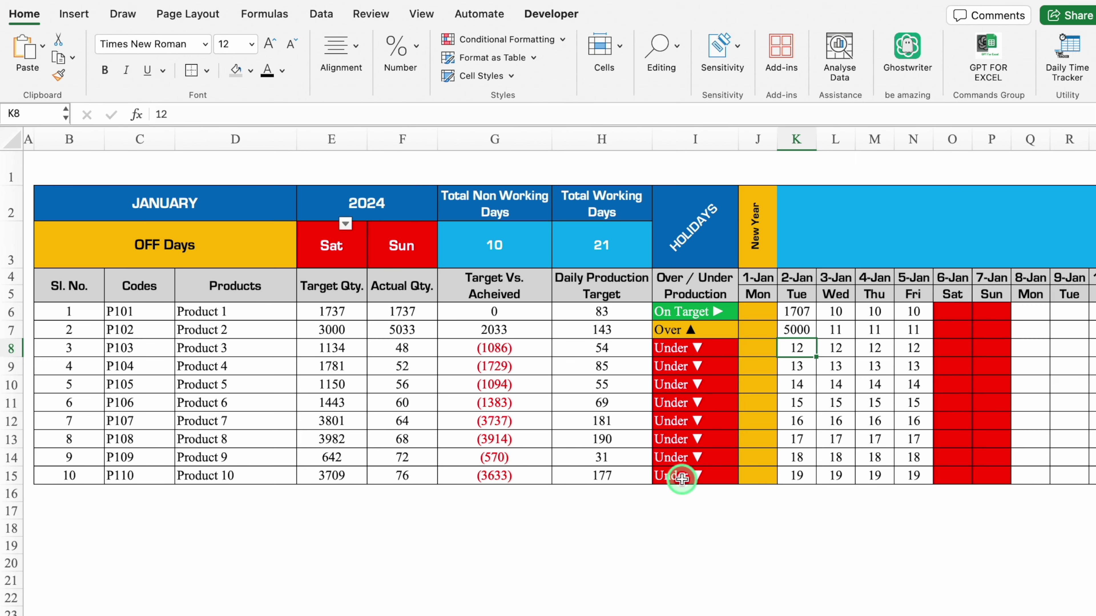
mouse_move(773, 310)
left_mouse_down()
mouse_move(882, 310)
mouse_move(911, 487)
left_mouse_up()
key("Delete")
left_click_drag(332, 312, 348, 476)
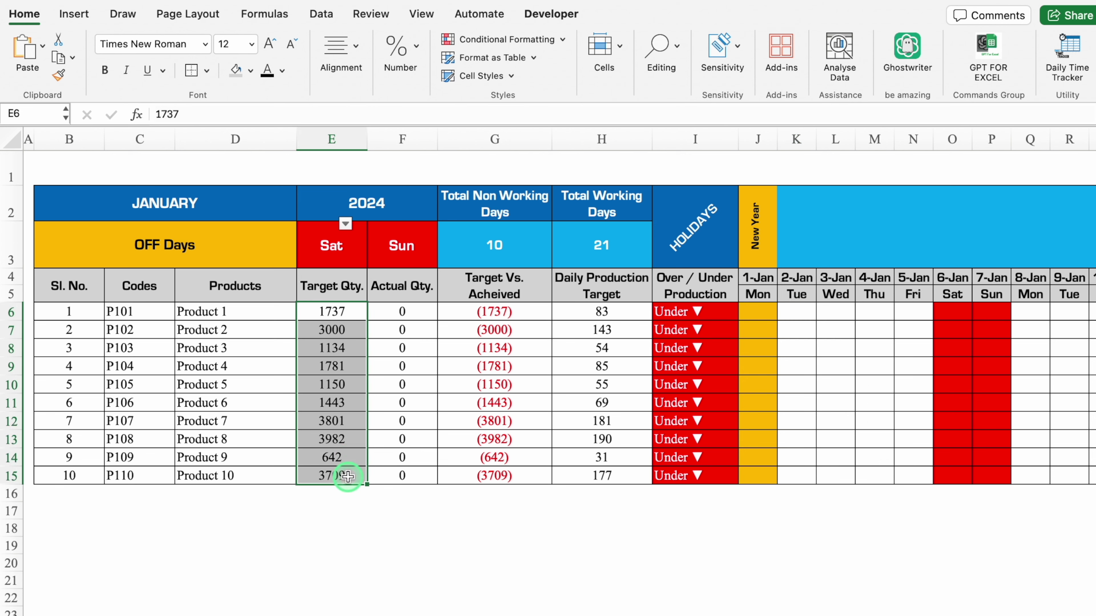
key("Delete")
Wrap I6's status formula in IF(E6=0,"",…) so it stays blank without a target
left_click(523, 583)
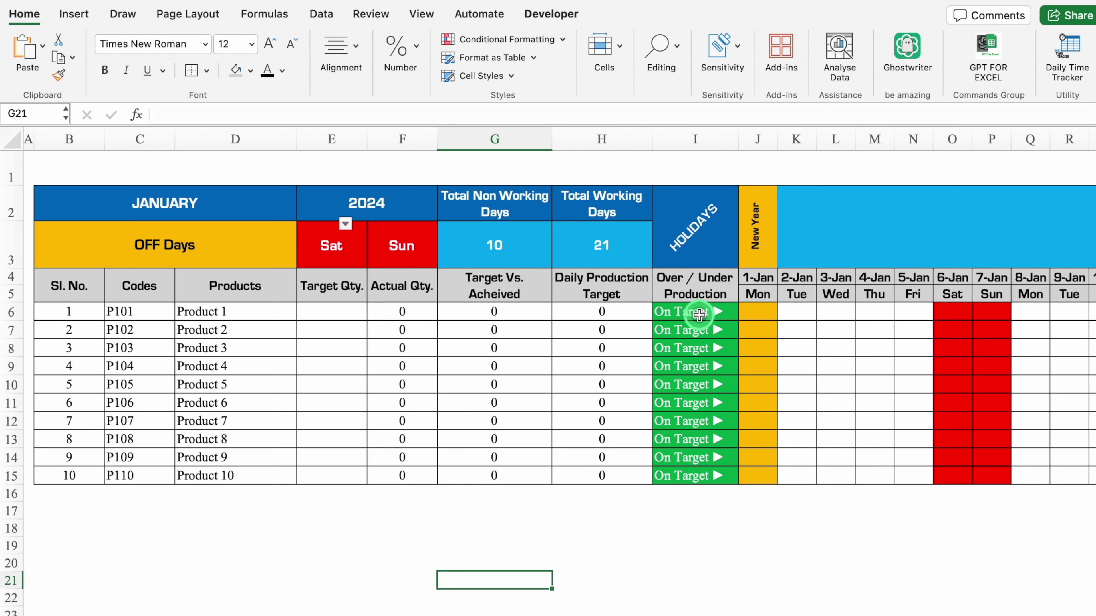
left_click(699, 315)
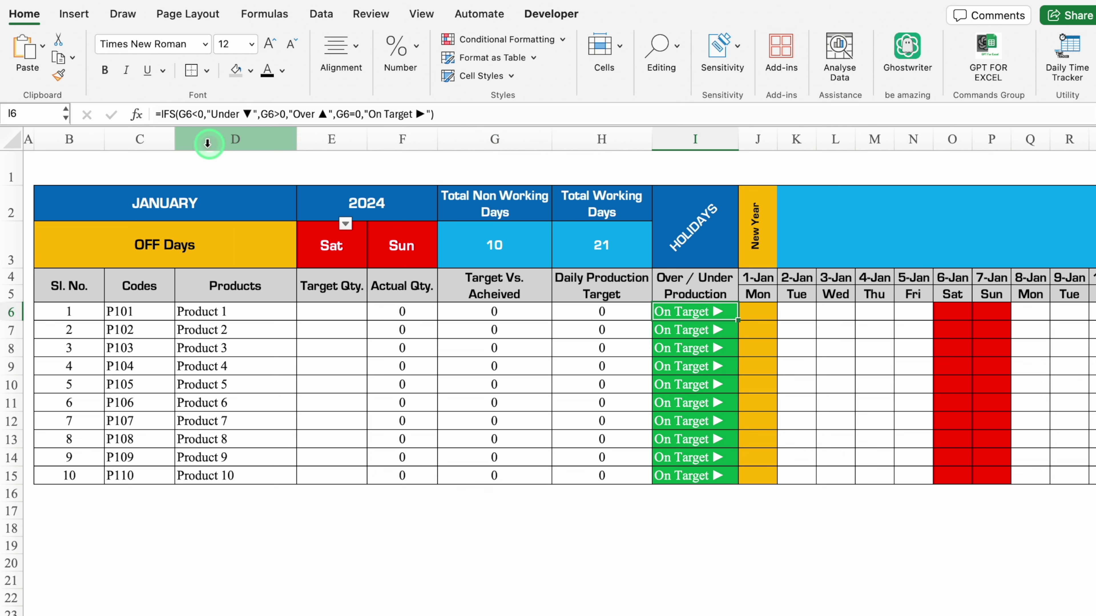
left_click(162, 114)
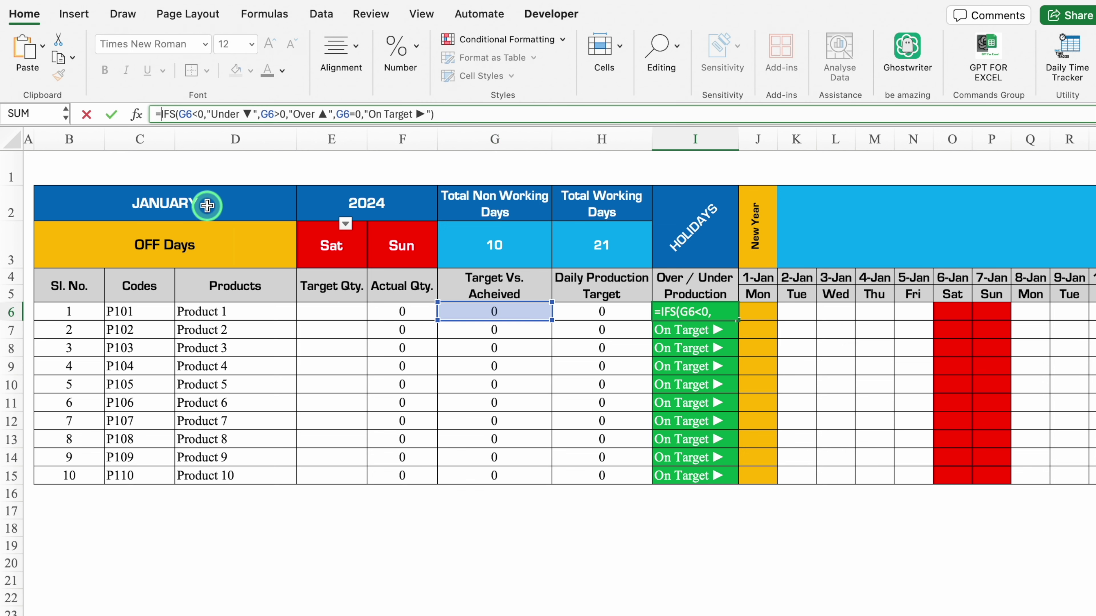
type("IF")
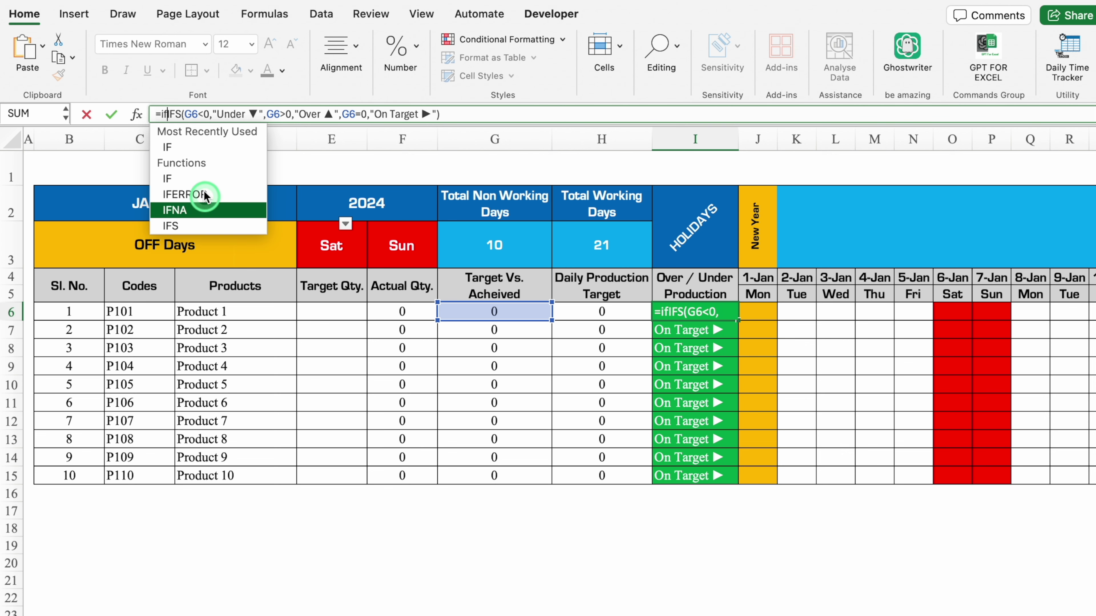
type("(")
left_click(335, 311)
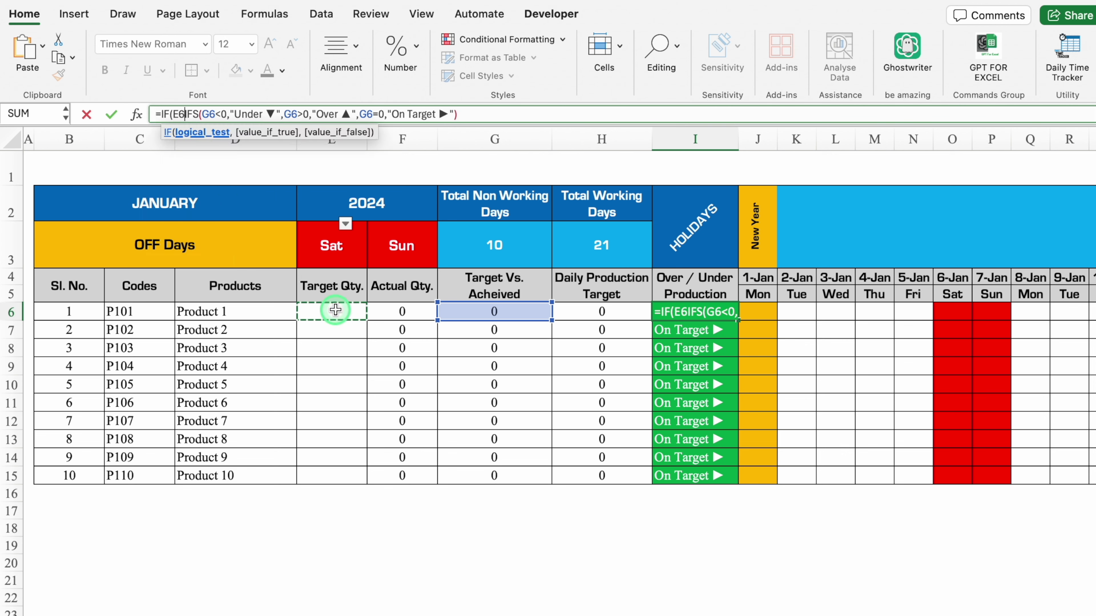
type("=")
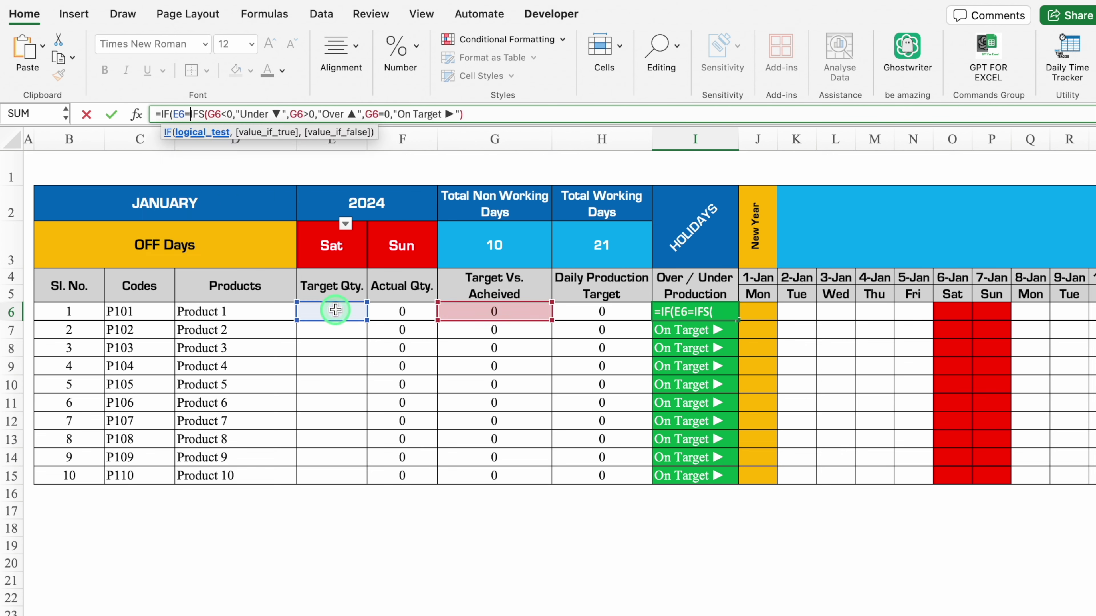
type("0")
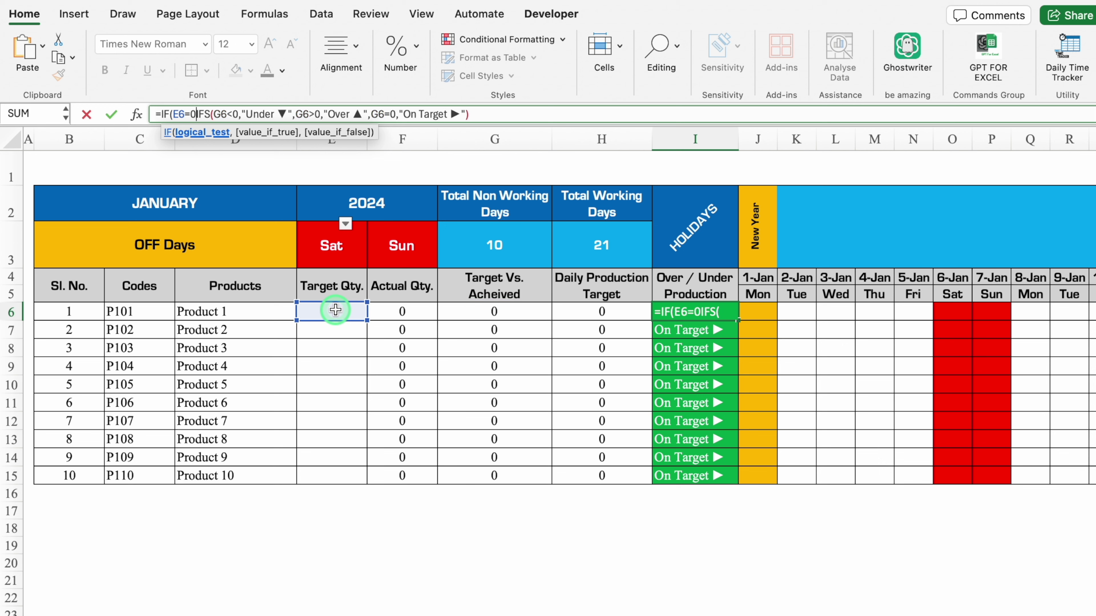
type(",")
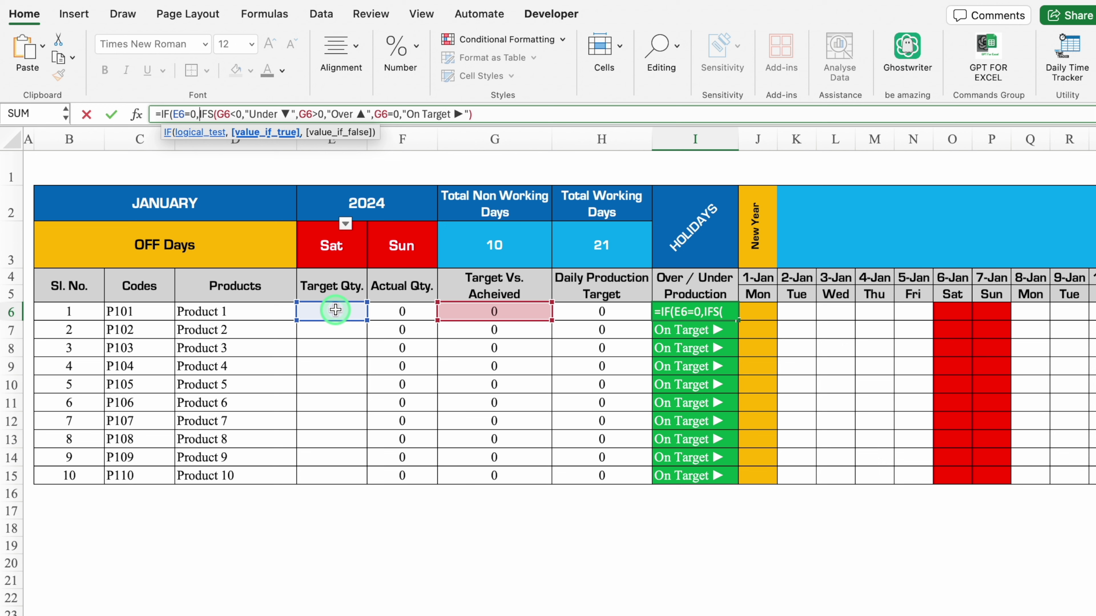
type("\"\"")
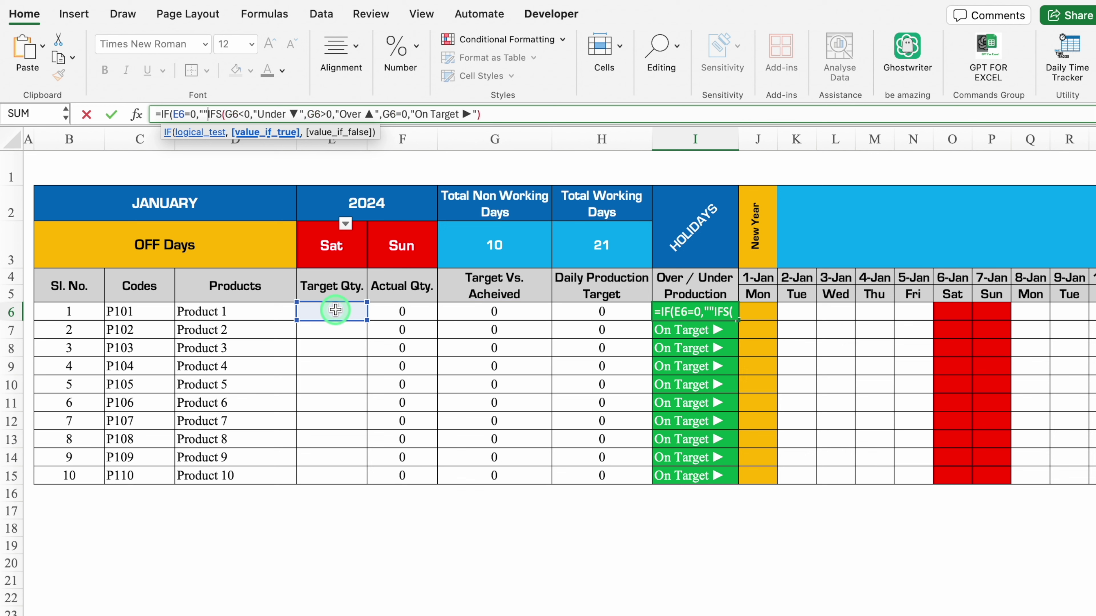
type(",")
left_click(520, 116)
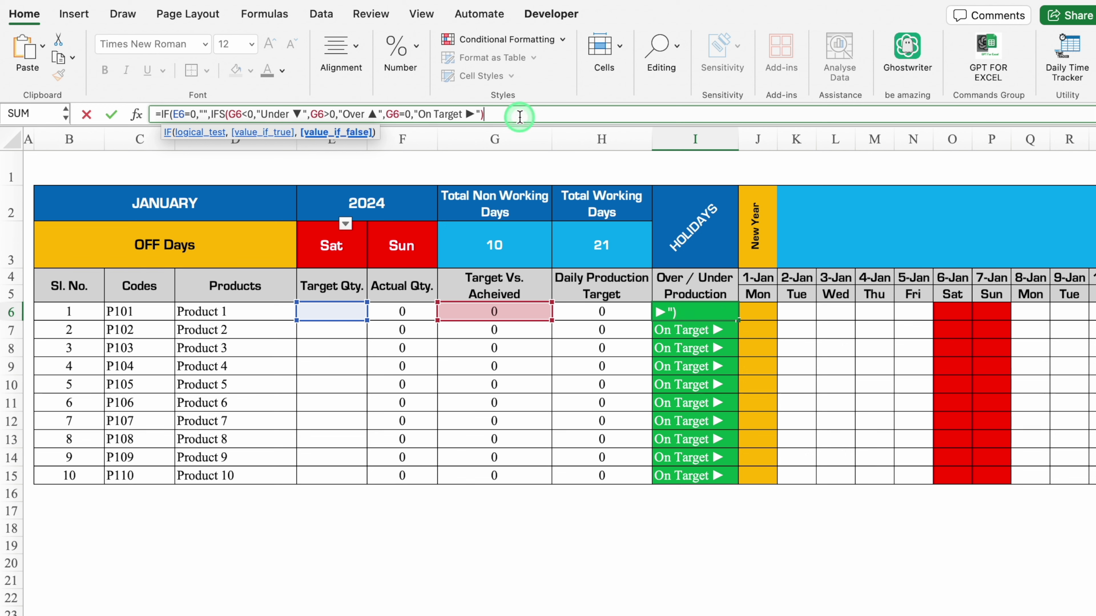
type(")")
key("Return")
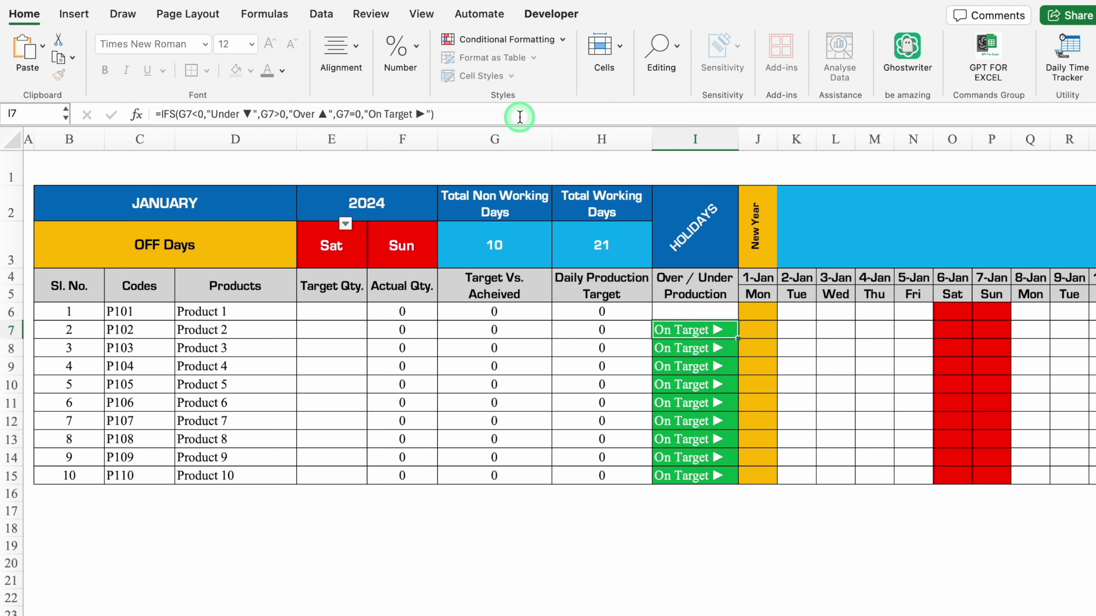
Fill the new formula down to I15 and test it with a temporary 300 target in E7
left_click(708, 311)
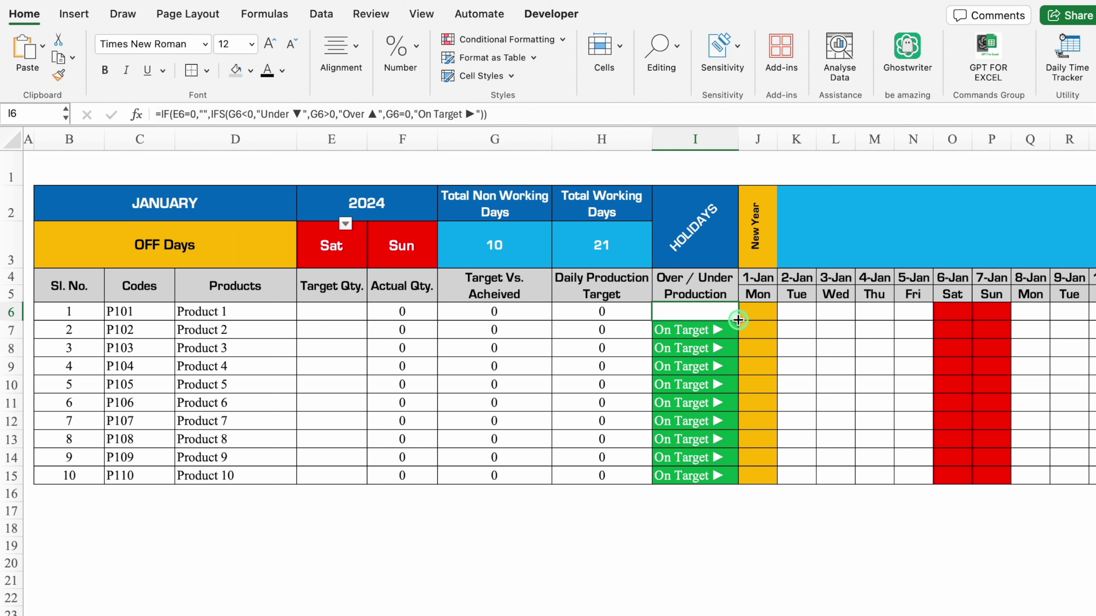
left_click_drag(733, 366, 734, 475)
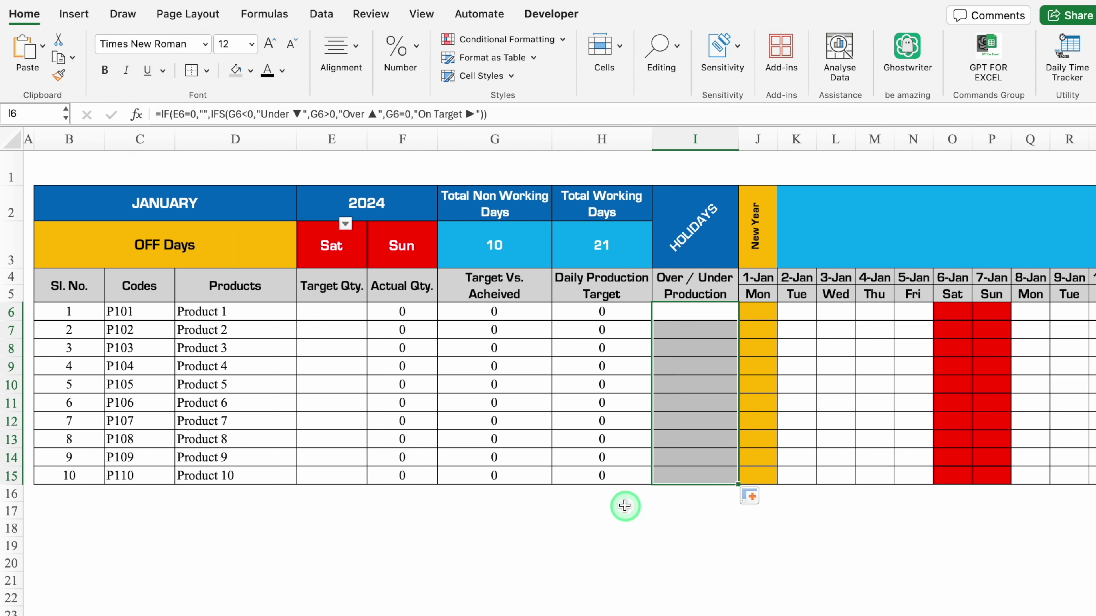
left_click(401, 511)
left_click(328, 330)
type("300")
key("Return")
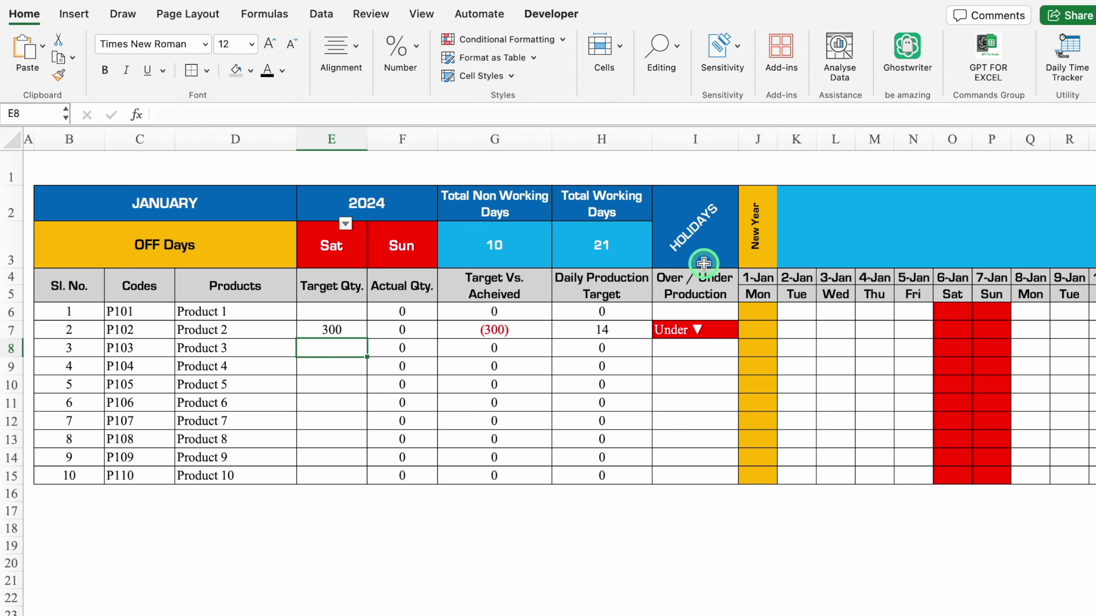
left_click(344, 330)
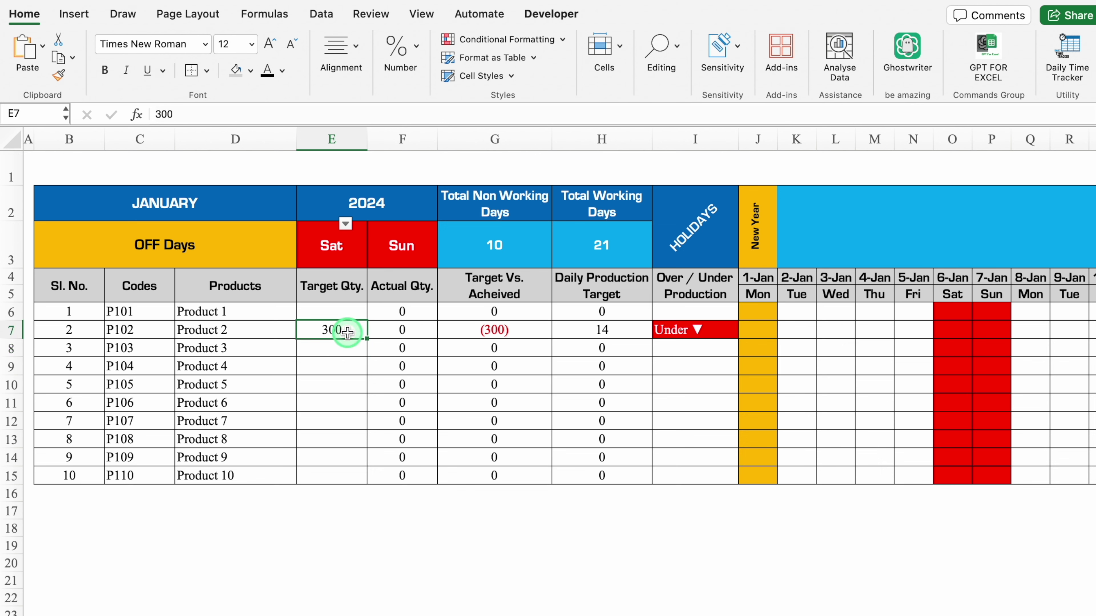
key("Delete")
left_click(457, 528)
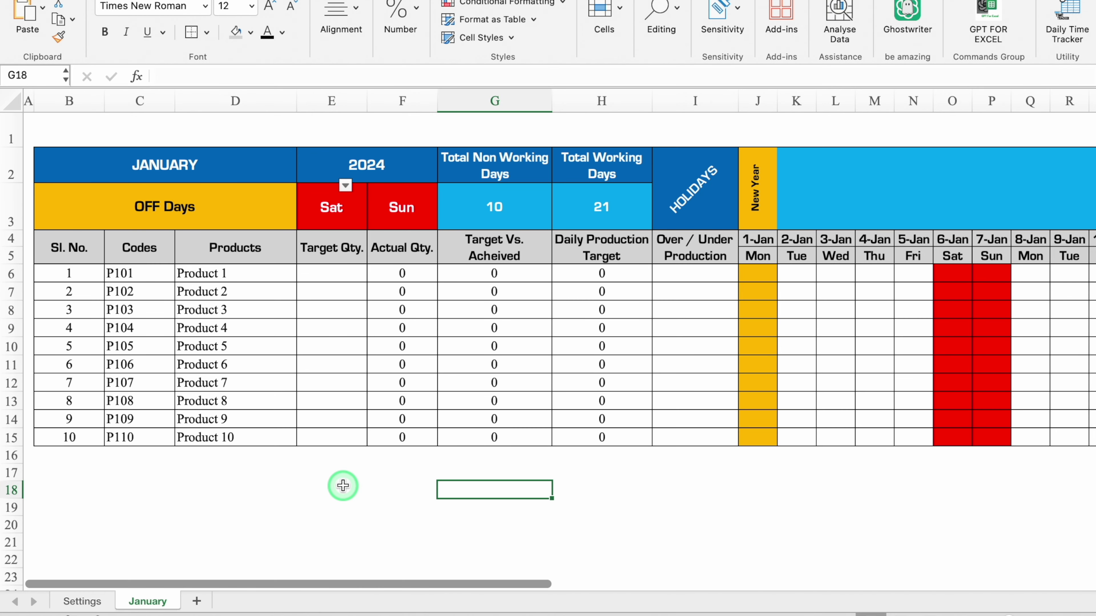
Copy the January sheet to the end of the workbook
right_click(158, 602)
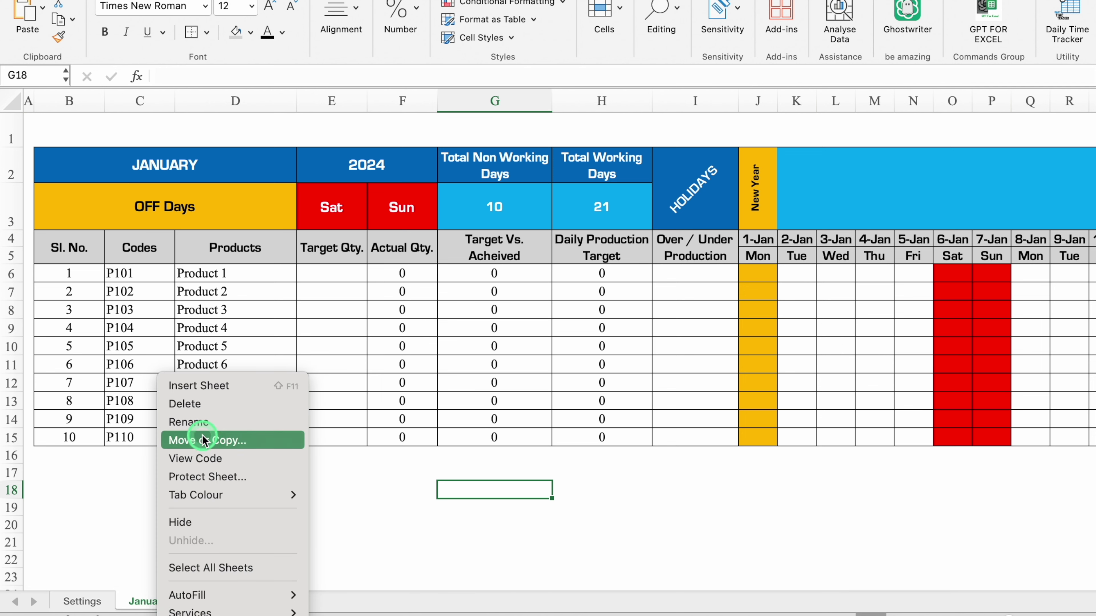
left_click(203, 440)
left_click(181, 433)
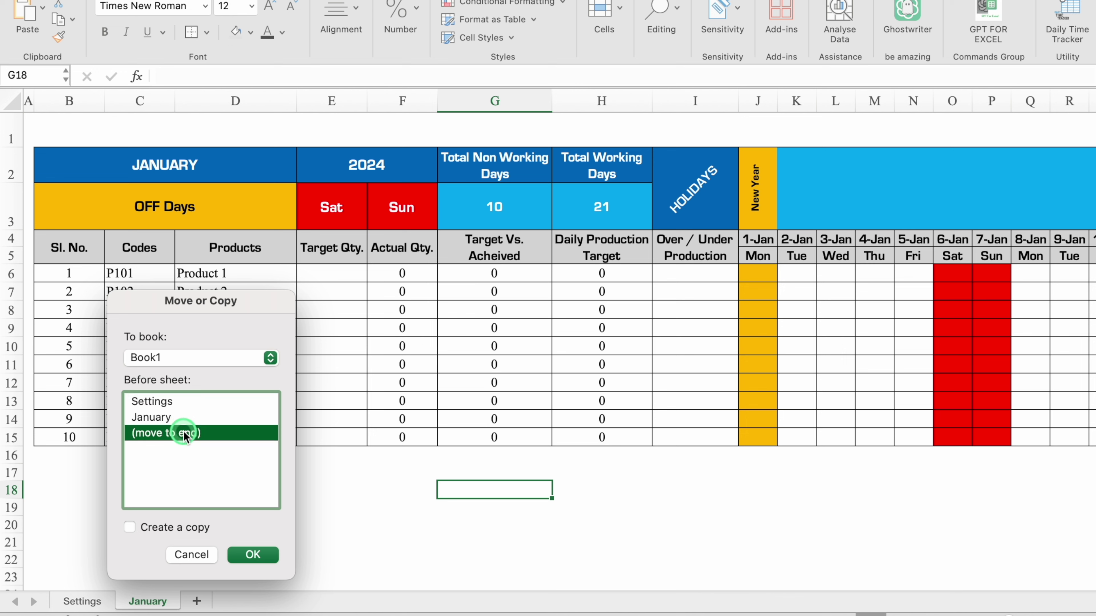
left_click(255, 554)
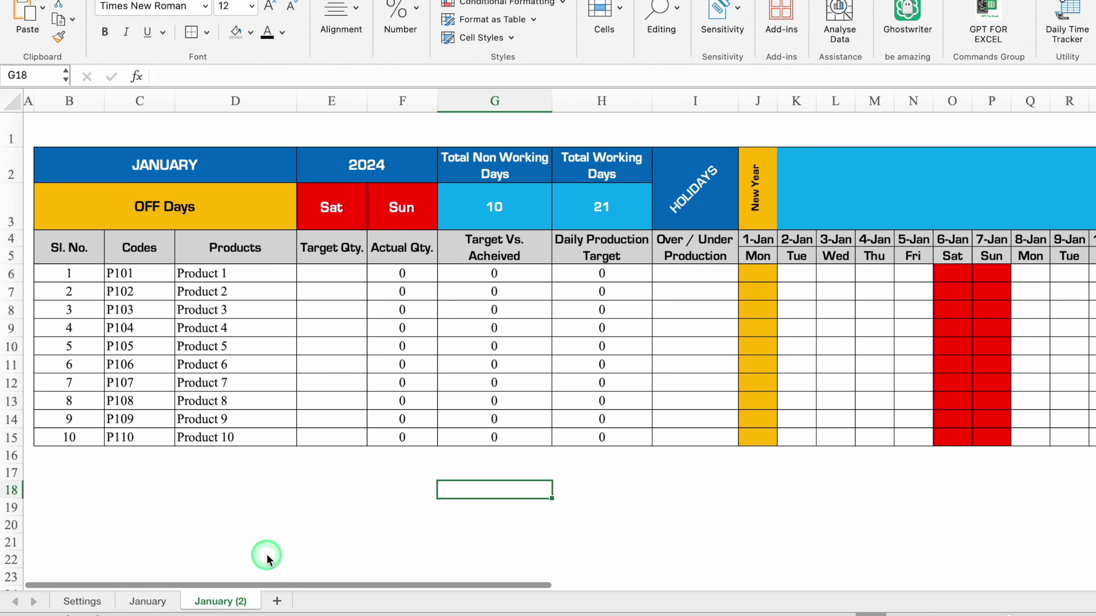
Rename the copy February, set its B2 month to FEBRUARY, and duplicate the February sheet
double_click(232, 604)
type("February")
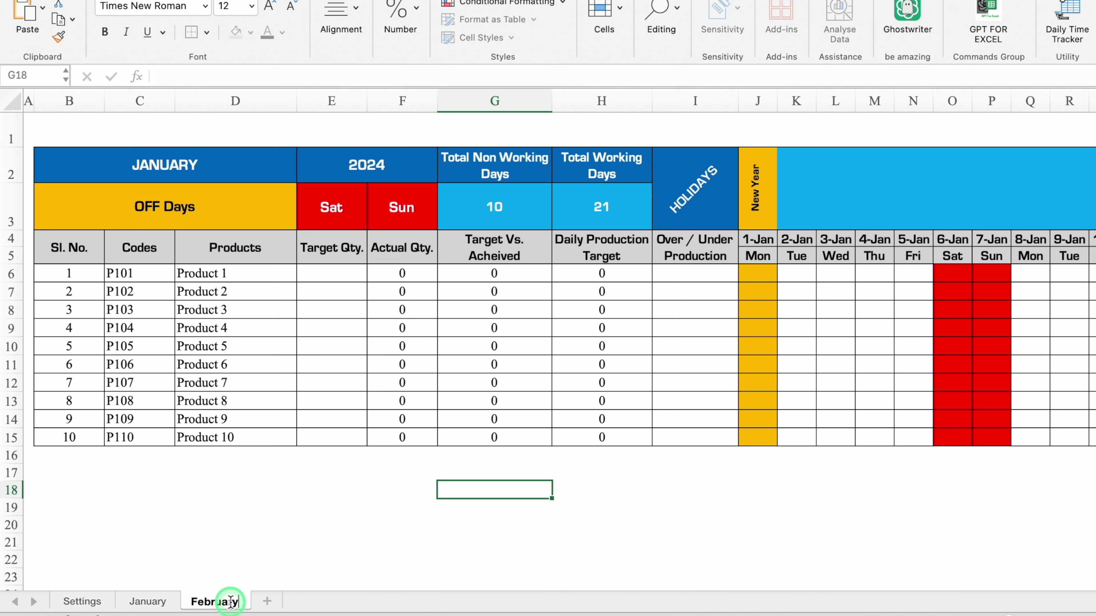
left_click(156, 162)
left_click(304, 174)
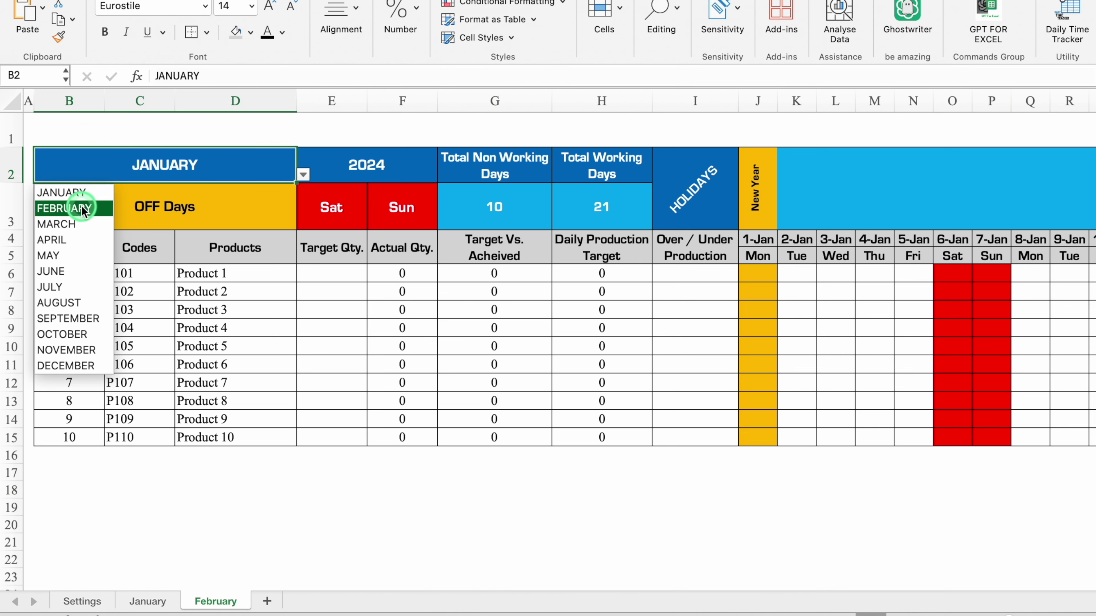
left_click(82, 208)
left_click(201, 522)
left_click(220, 602)
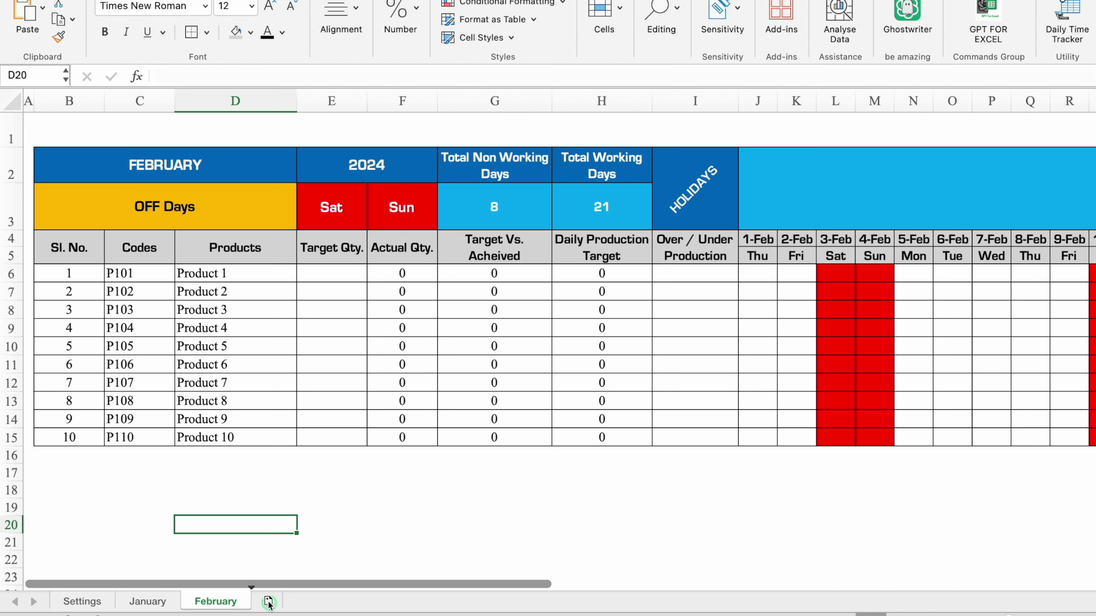
left_click_drag(270, 607, 602, 608)
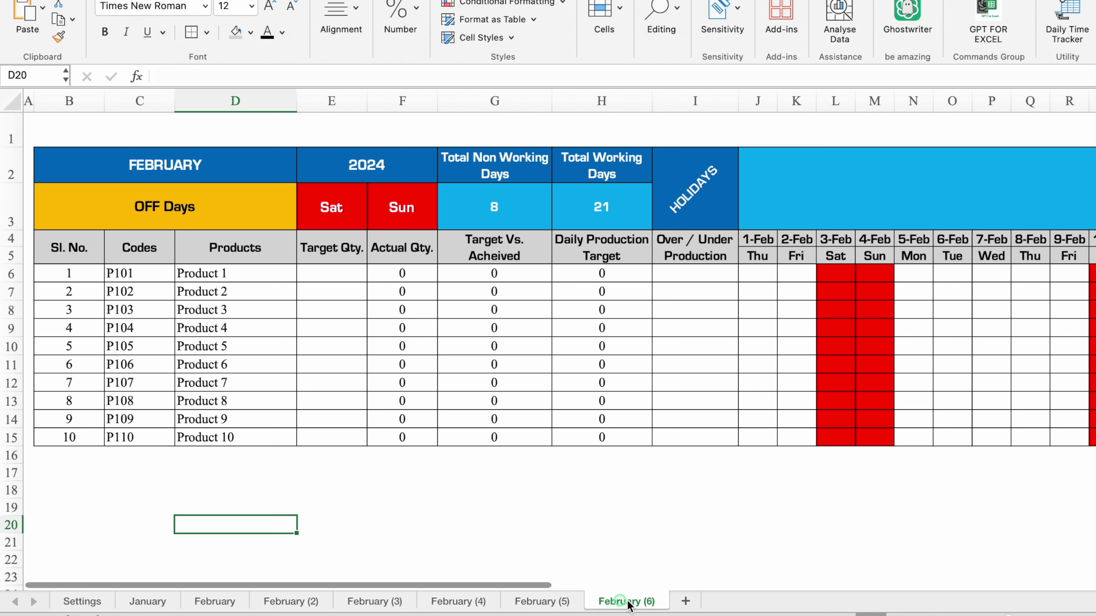
Make another copy of the February sheet
left_click_drag(681, 600, 788, 606)
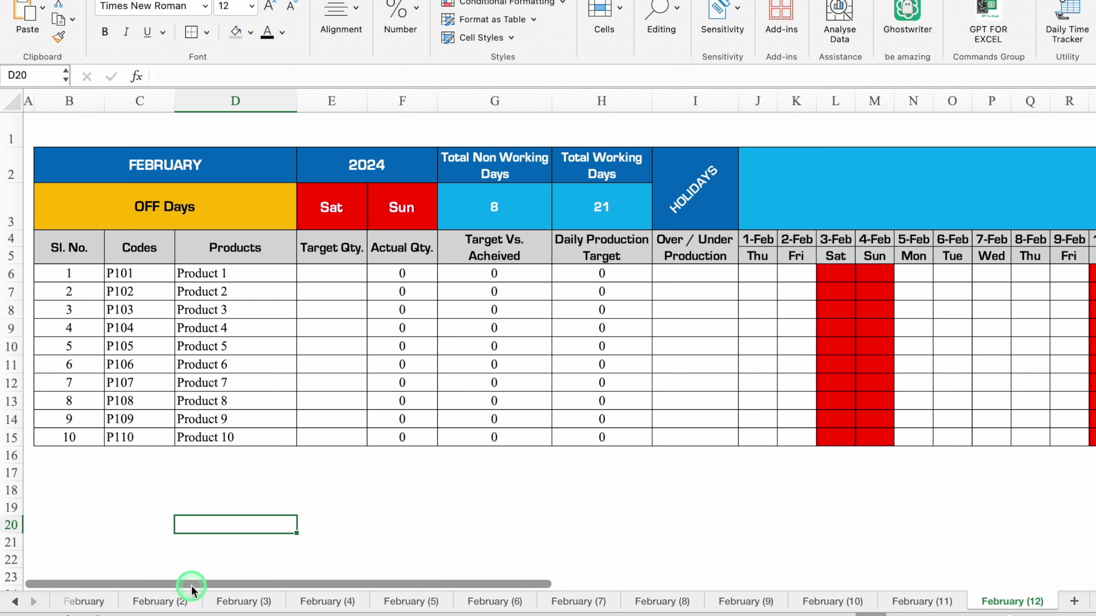
left_click(80, 602)
left_click(149, 602)
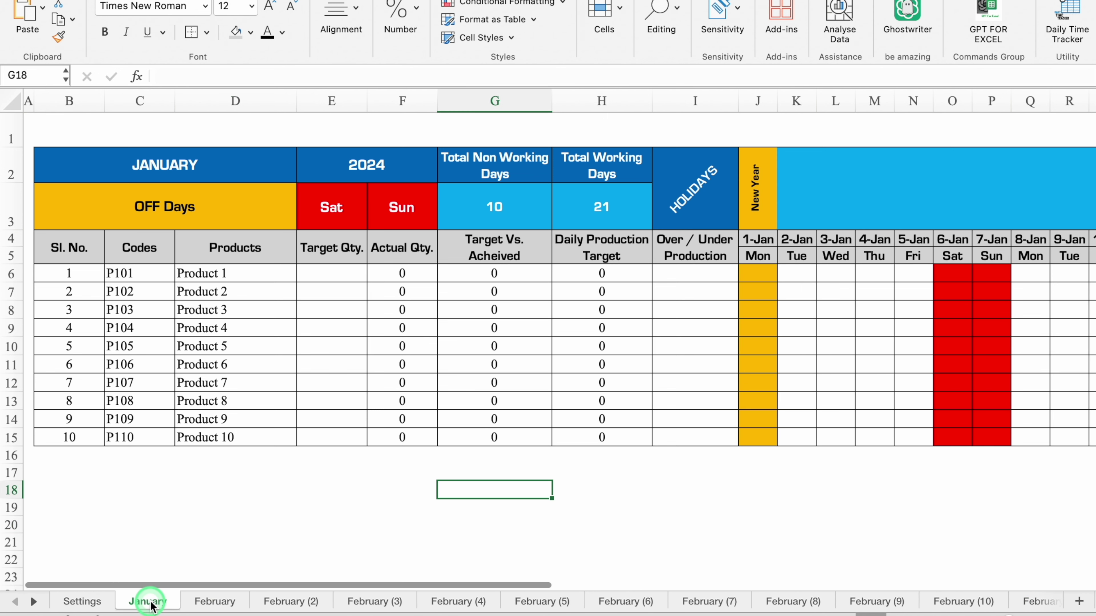
left_click(218, 602)
Rename the February (2) copy to March and set its month to MARCH
double_click(292, 604)
type("March")
left_click(182, 164)
left_click(304, 174)
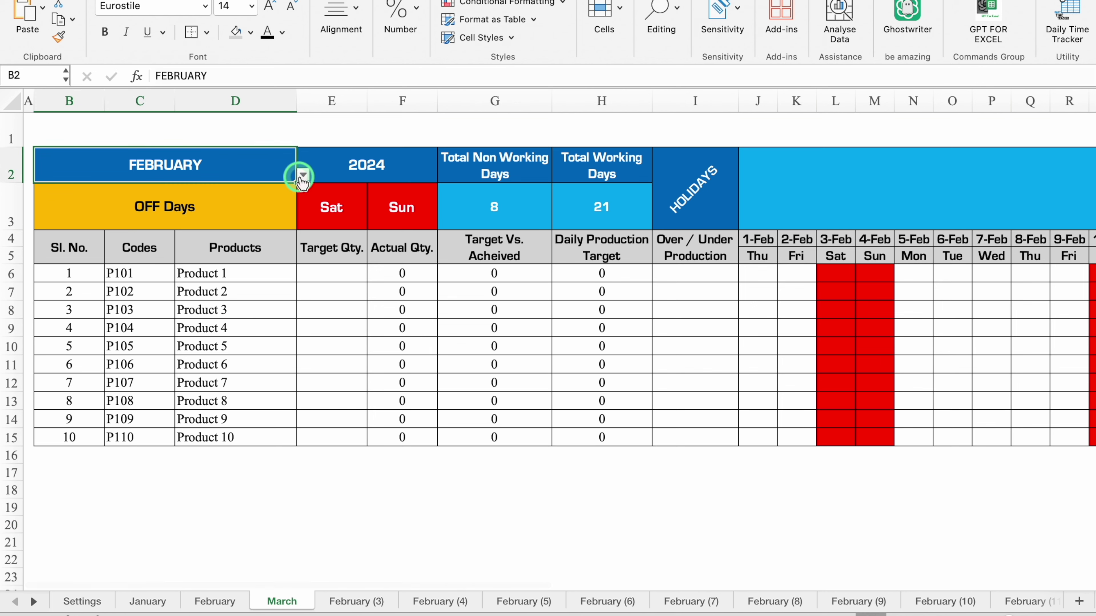
left_click(90, 225)
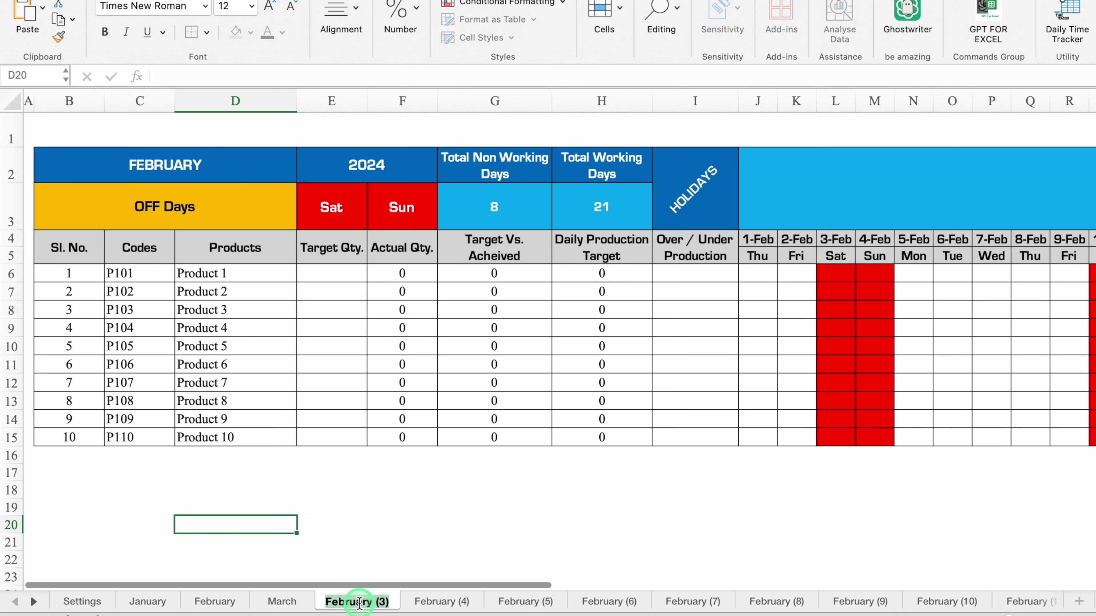
left_click(532, 602)
Name a sheet October and set the remaining sheets' months through DECEMBER
type("JulyOctober")
key("Return")
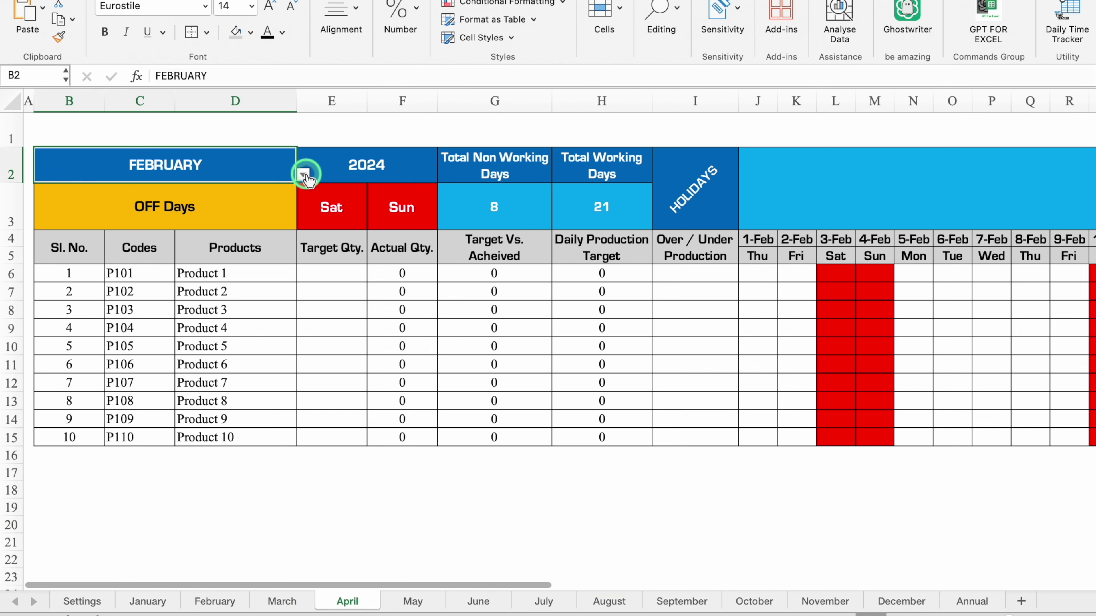
left_click(682, 601)
left_click(165, 165)
left_click(303, 174)
left_click(68, 335)
left_click(902, 601)
left_click(594, 525)
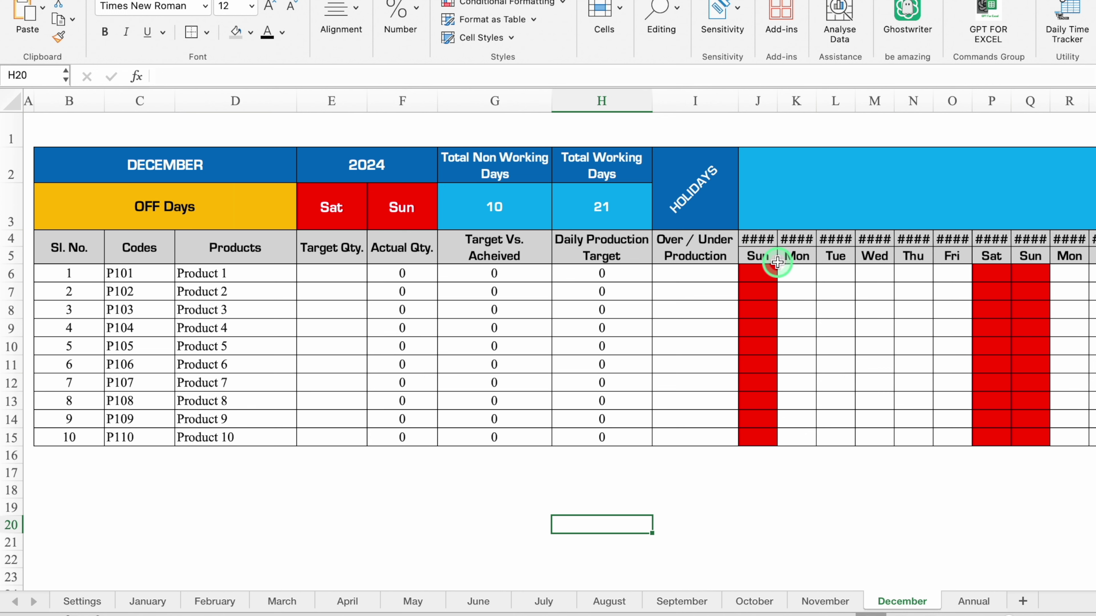
Select the daily date columns J:AN on the December sheet
left_click(759, 101)
left_click_drag(759, 100, 1079, 101)
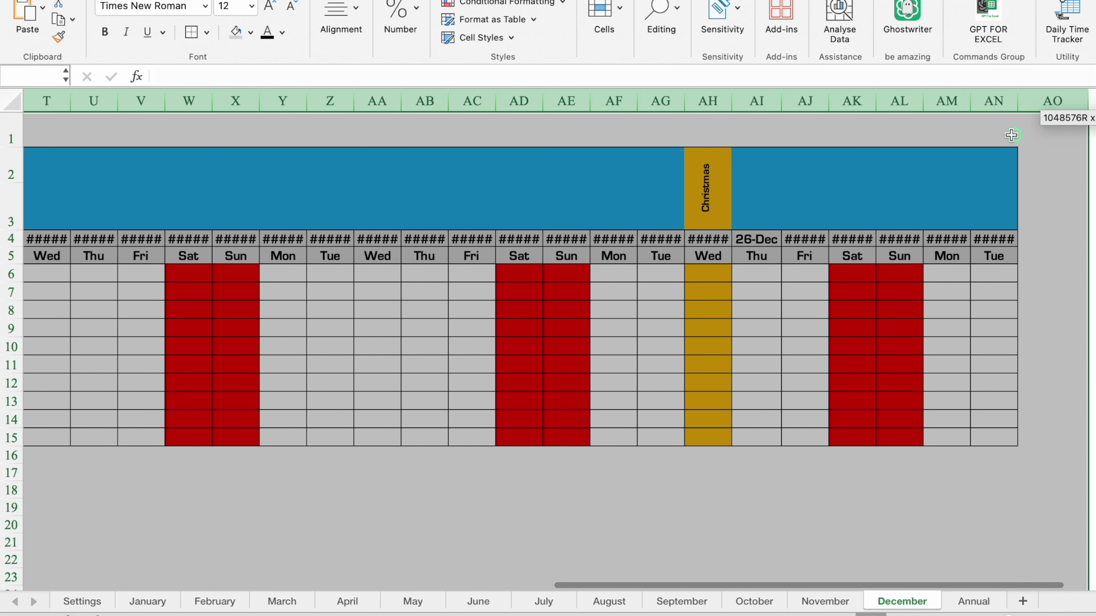
mouse_move(1078, 102)
left_mouse_down()
mouse_move(1018, 99)
mouse_move(1067, 100)
left_mouse_up()
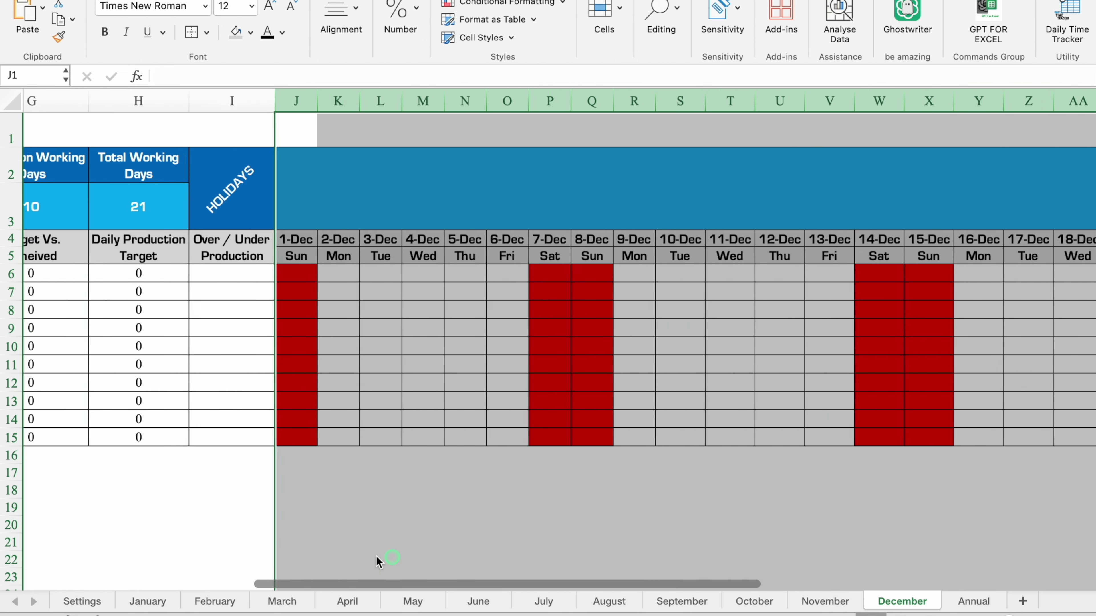
Step back through the November to July sheets and open the Annual sheet
left_click_drag(748, 586, 260, 551)
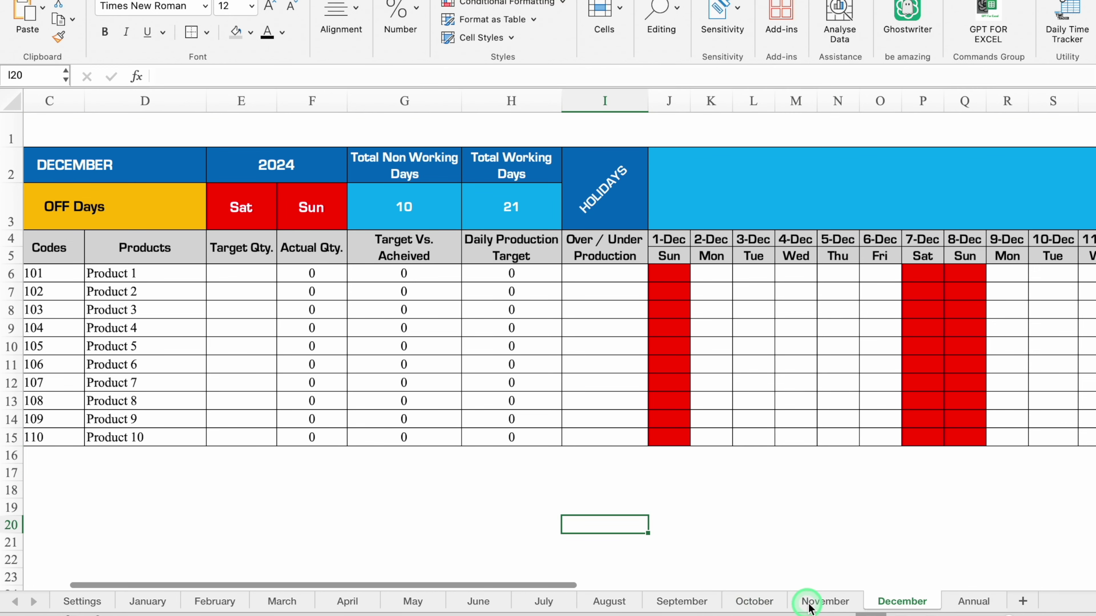
left_click(818, 601)
left_click(755, 601)
left_click(684, 602)
left_click(615, 602)
left_click(544, 602)
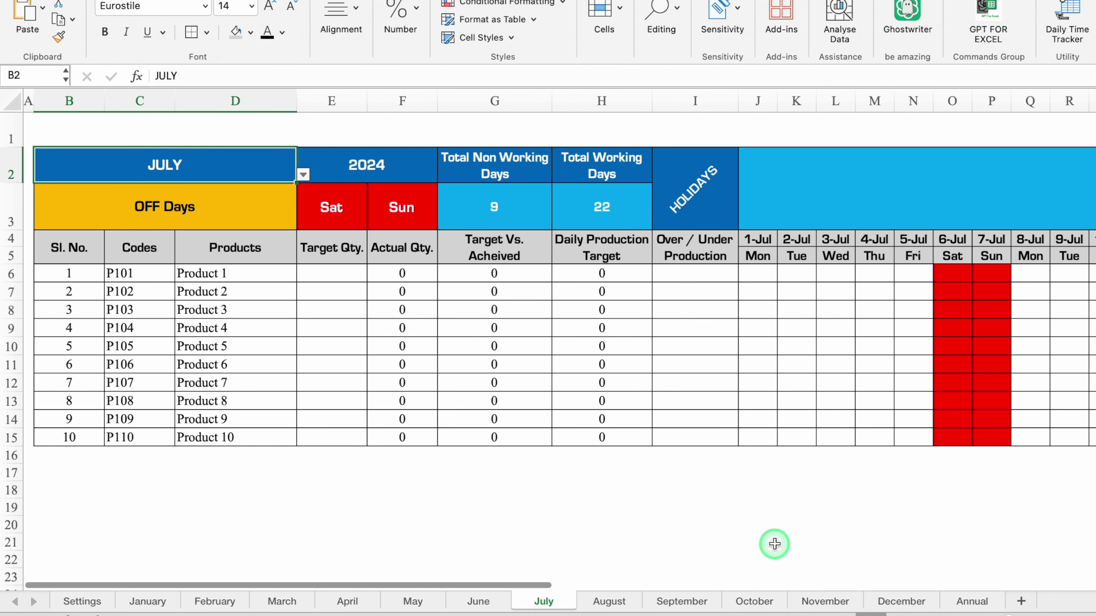
left_click(974, 601)
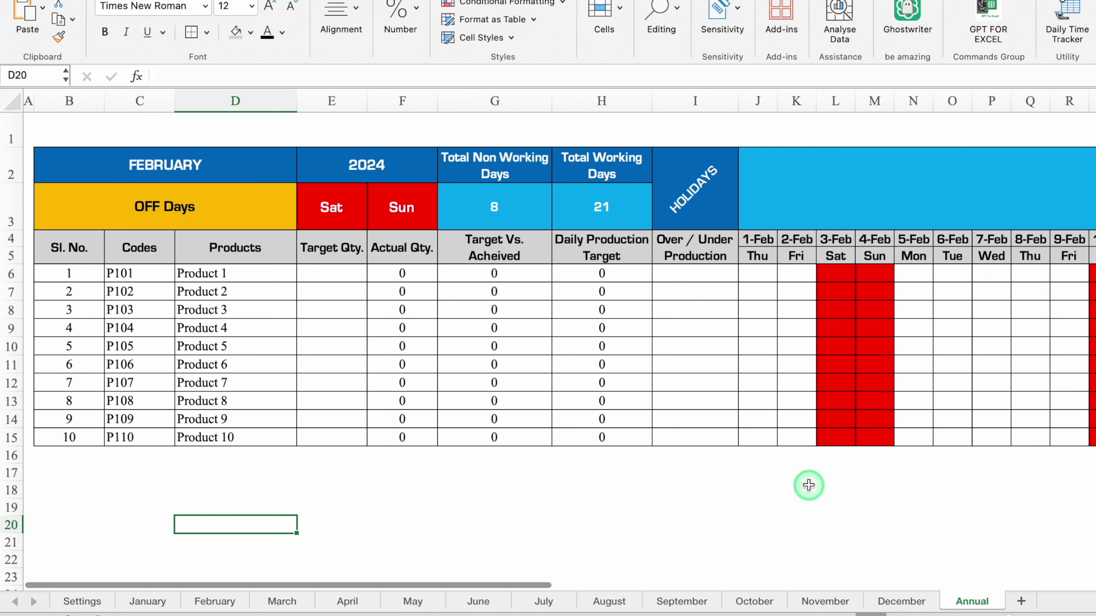
Delete the daily date columns J:AN from the Annual sheet
left_click(757, 101)
mouse_move(758, 101)
left_mouse_down()
mouse_move(1057, 103)
mouse_move(996, 104)
left_mouse_up()
right_click(996, 166)
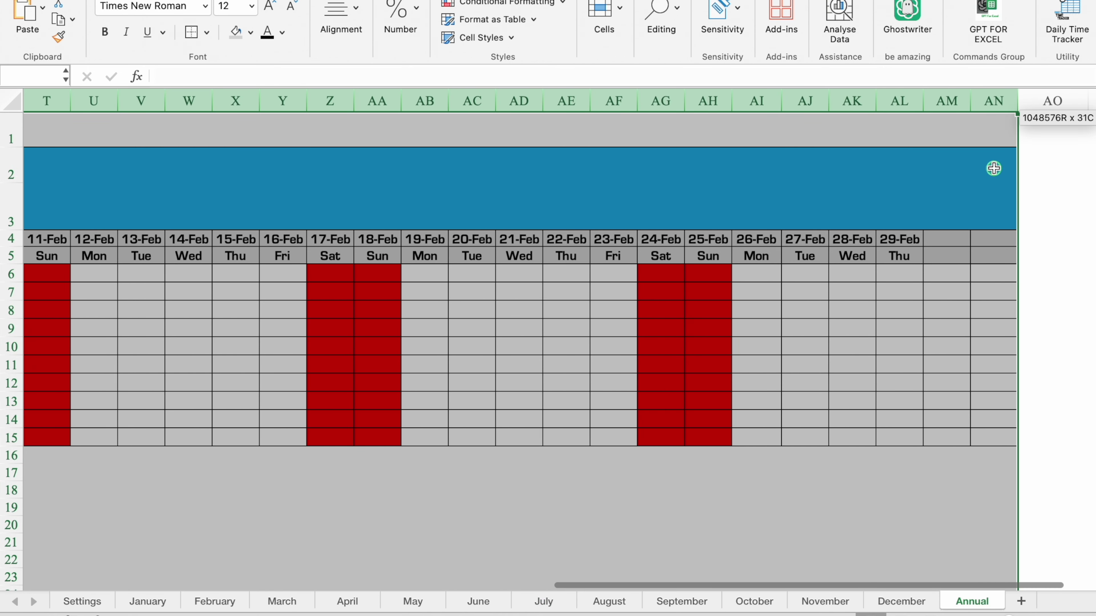
left_click(921, 212)
Clear the #REF! errors in table E6:I15 and the working-day totals G3:H3
scroll(626, 242, "left", 4)
left_click(332, 272)
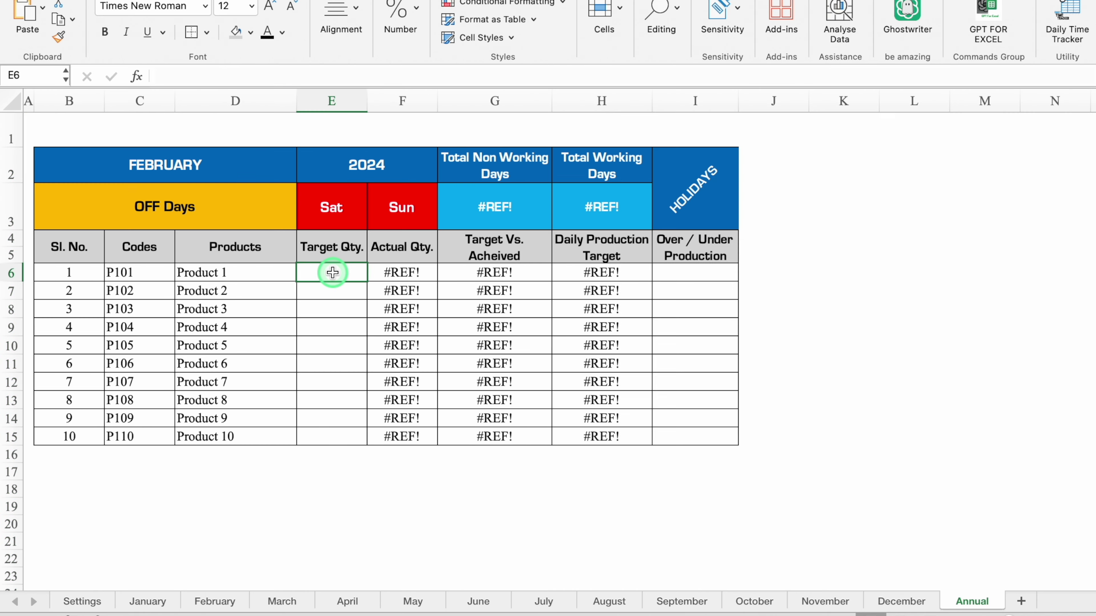
mouse_move(333, 271)
left_mouse_down()
mouse_move(682, 324)
mouse_move(688, 437)
left_mouse_up()
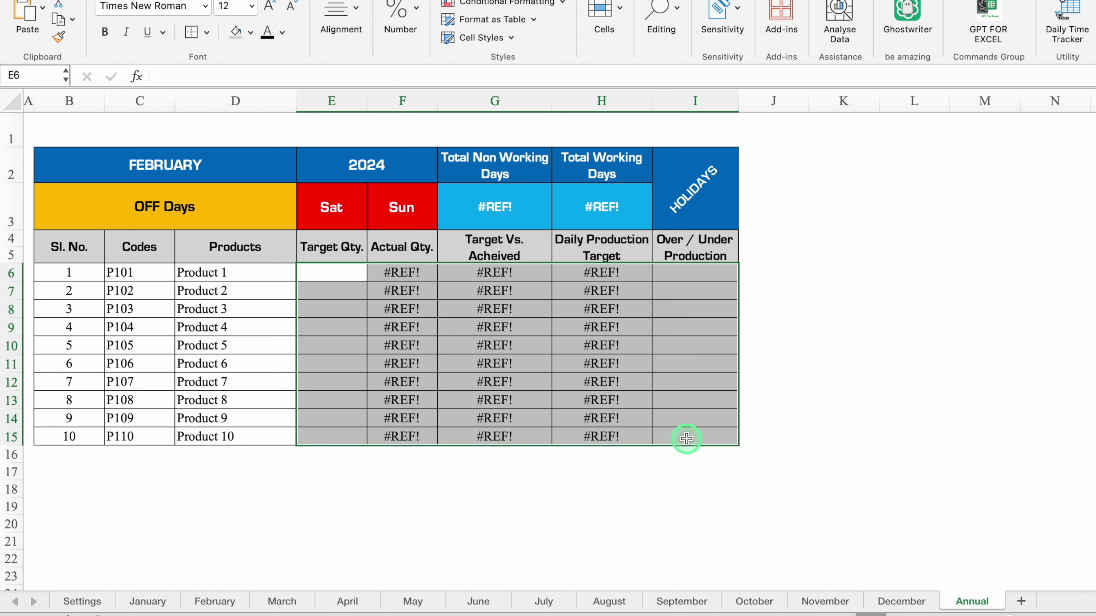
key("Delete")
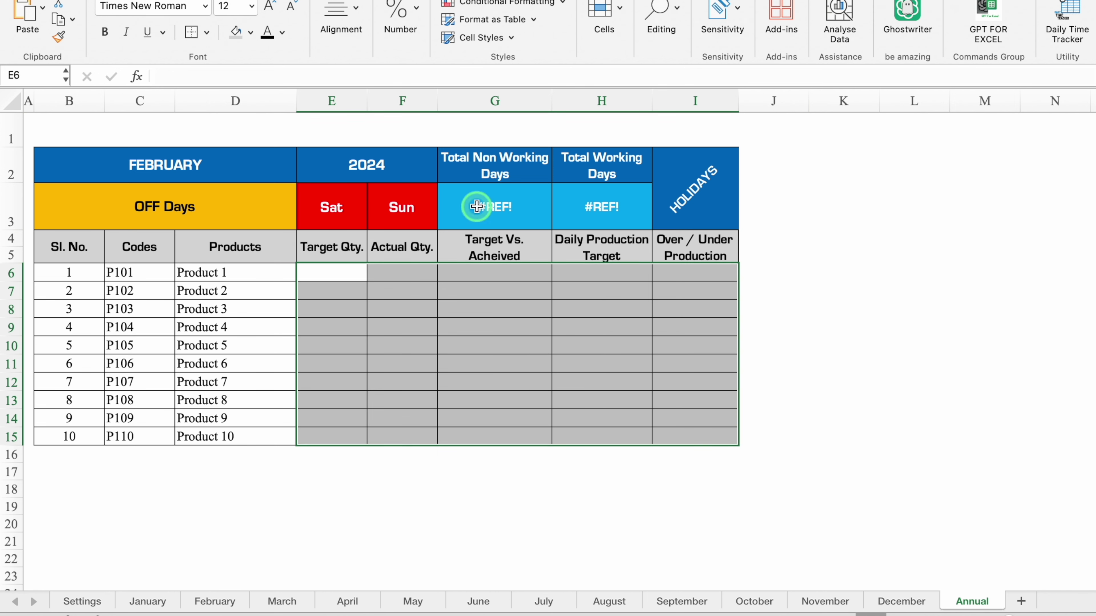
left_click_drag(476, 206, 577, 207)
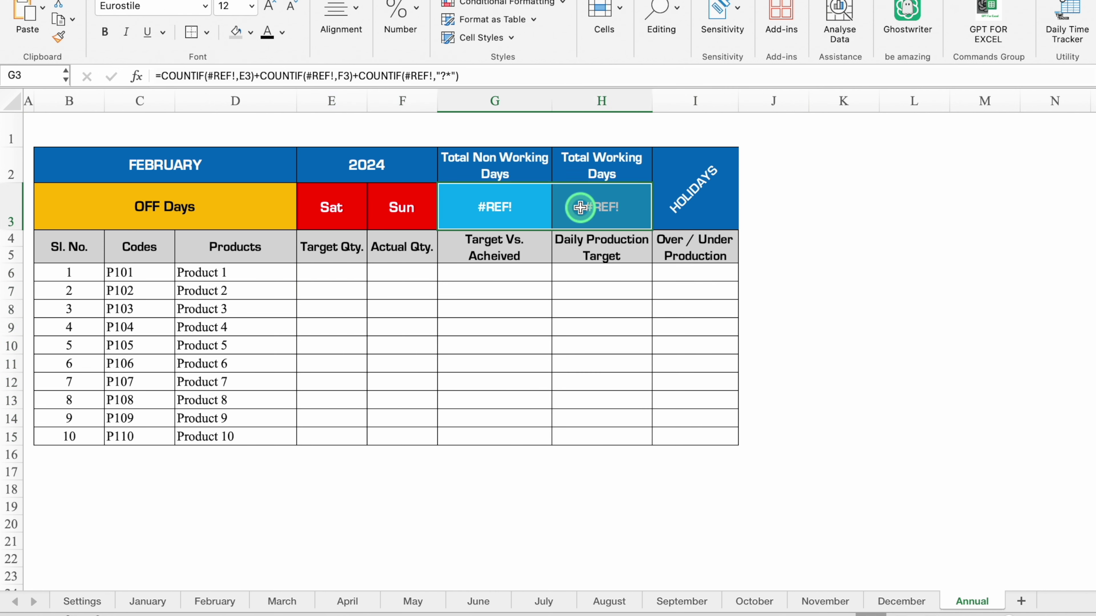
key("Delete")
left_click(530, 468)
left_click(181, 164)
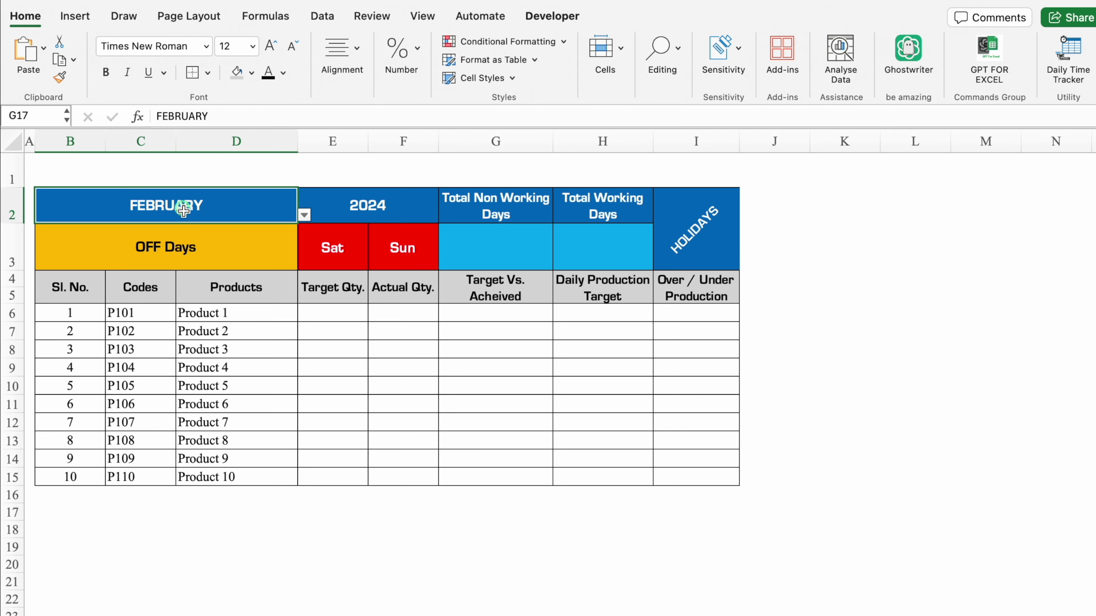
Clear all data validation from header block B2:F3, then erase its contents
left_click_drag(193, 222, 414, 259)
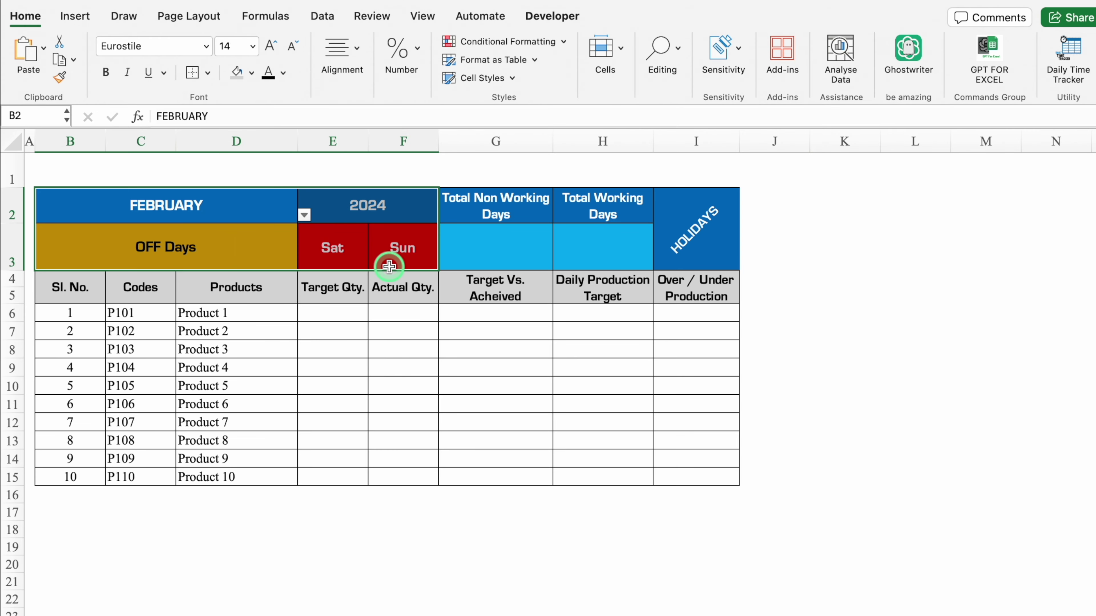
left_click(322, 16)
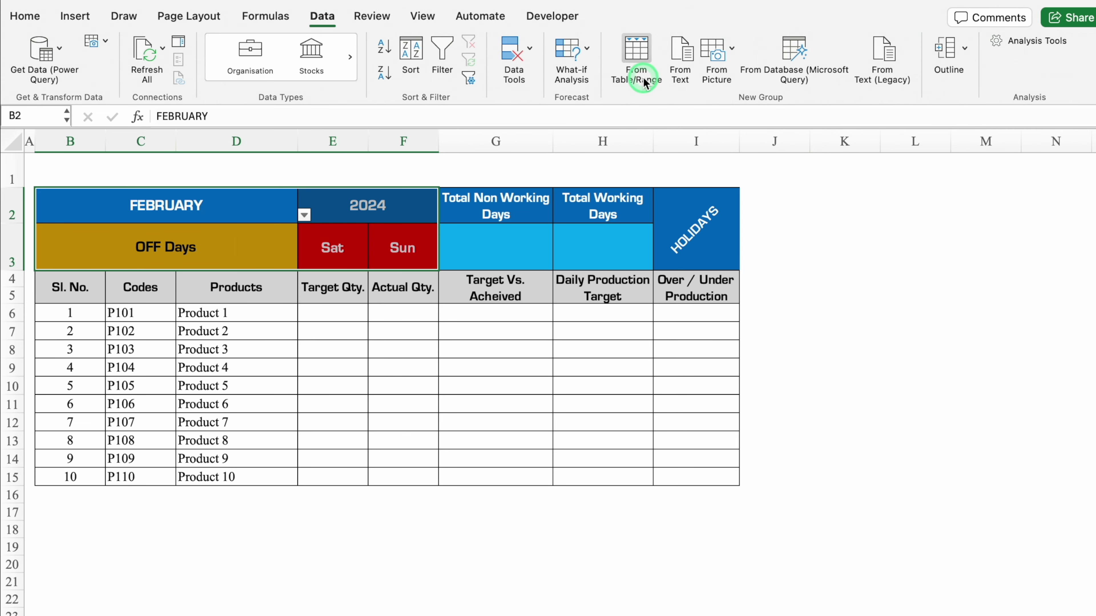
left_click(531, 50)
left_click(544, 106)
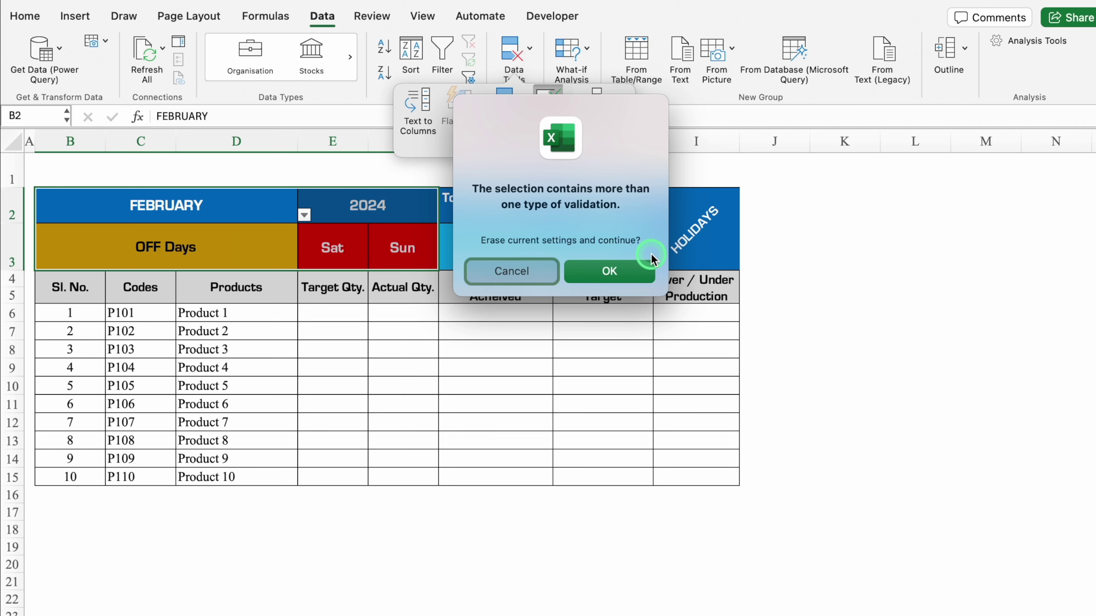
left_click(608, 272)
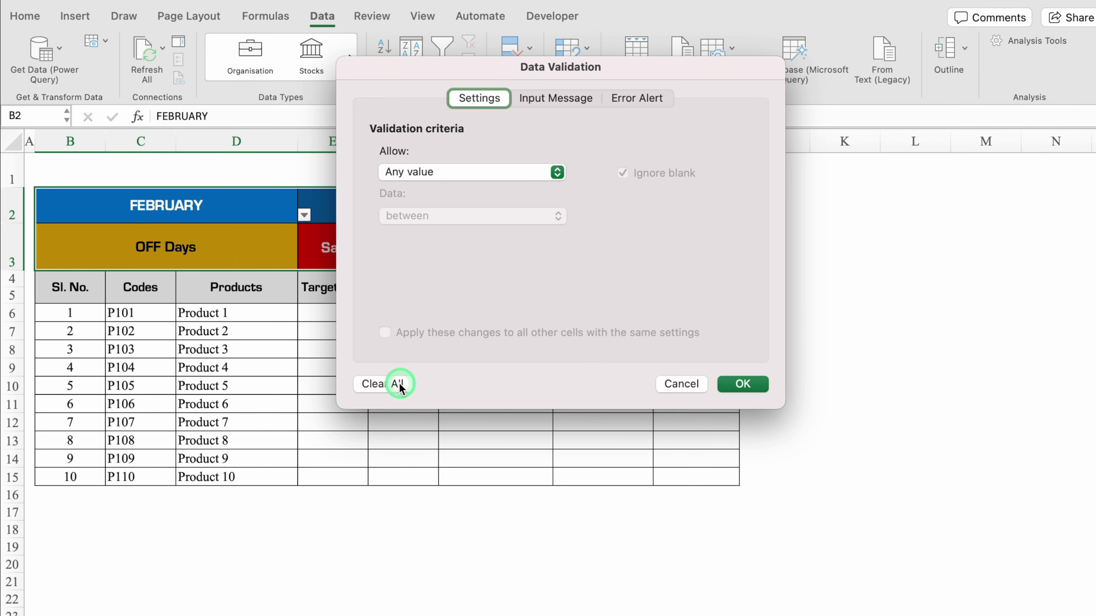
left_click(739, 385)
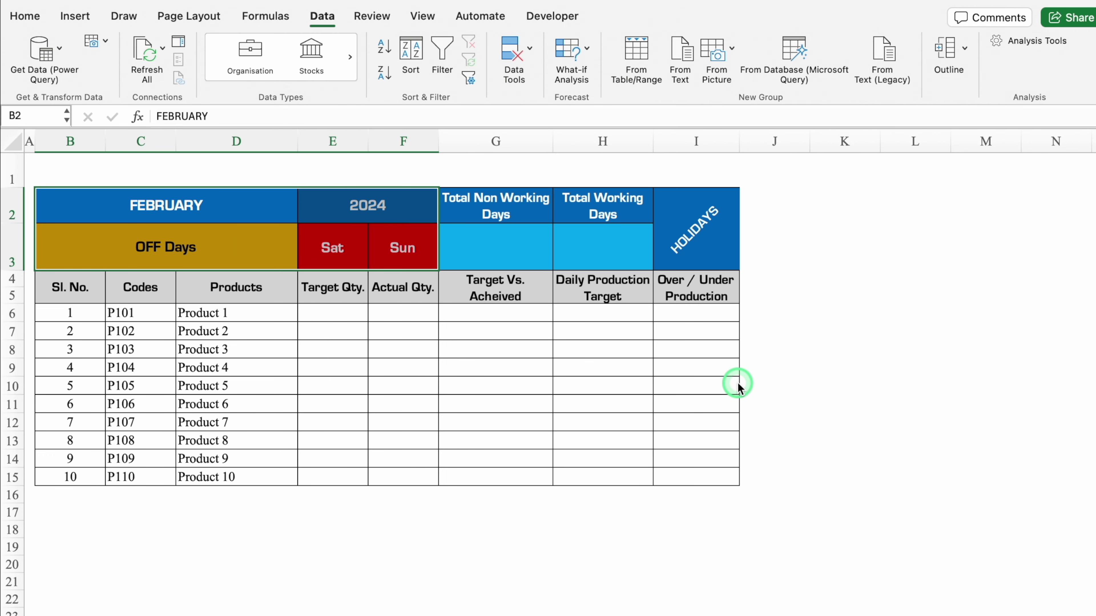
key("Delete")
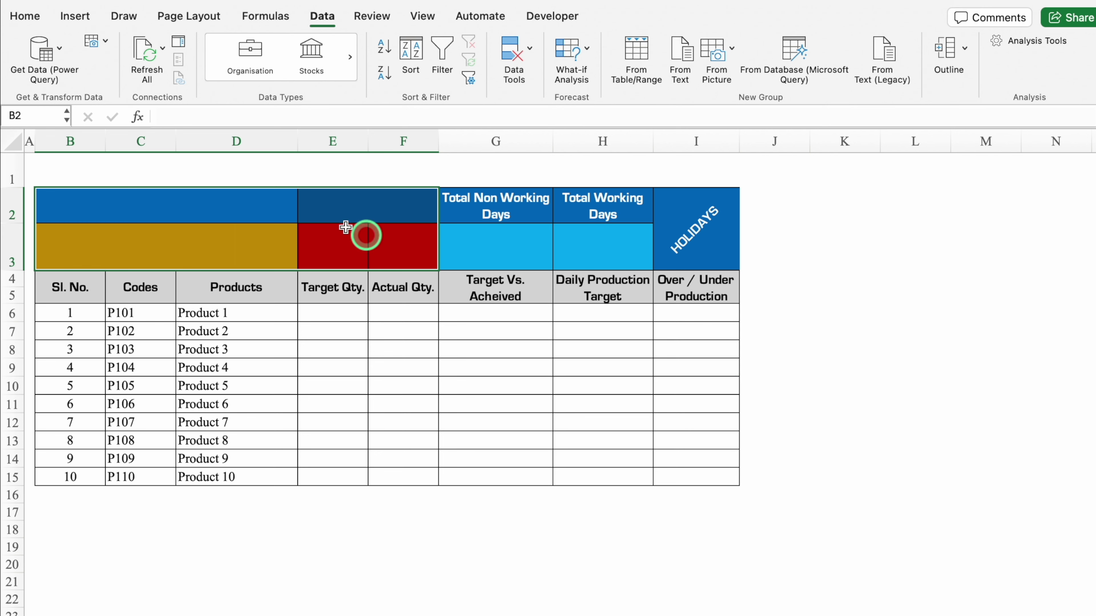
Merge B2:D3 into a title cell and E2:F3 into a year cell
left_click_drag(256, 208, 259, 247)
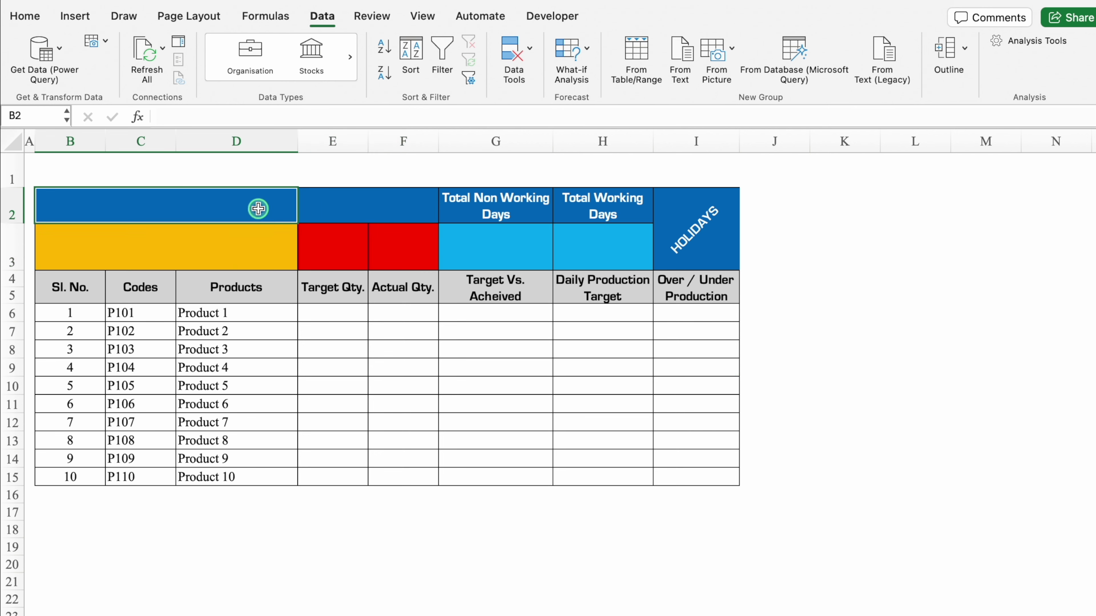
left_click(25, 15)
left_click(336, 69)
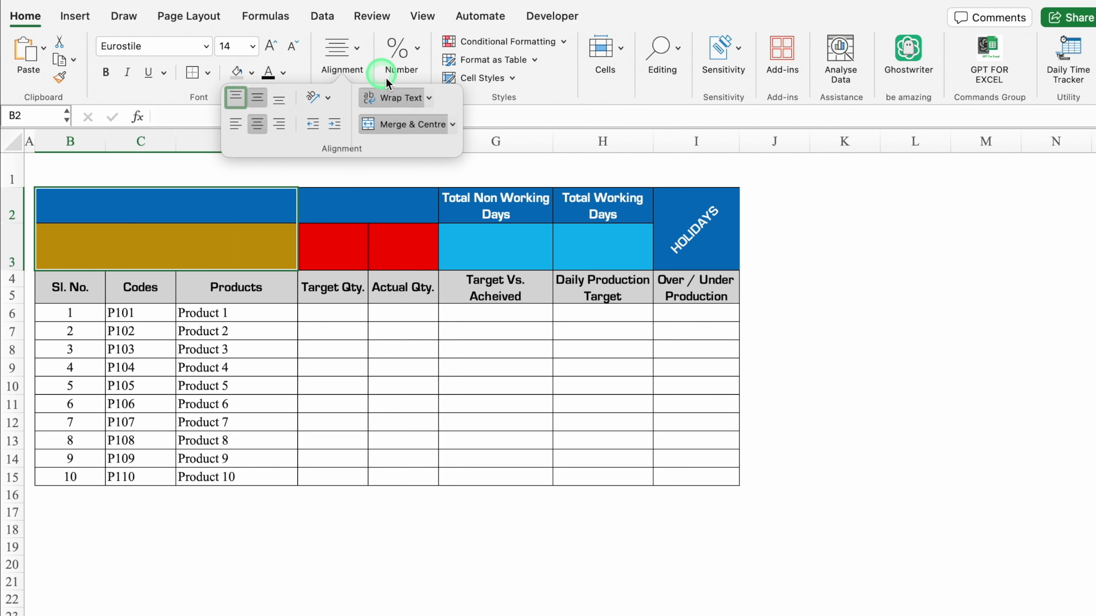
left_click(412, 123)
left_click_drag(342, 197, 402, 249)
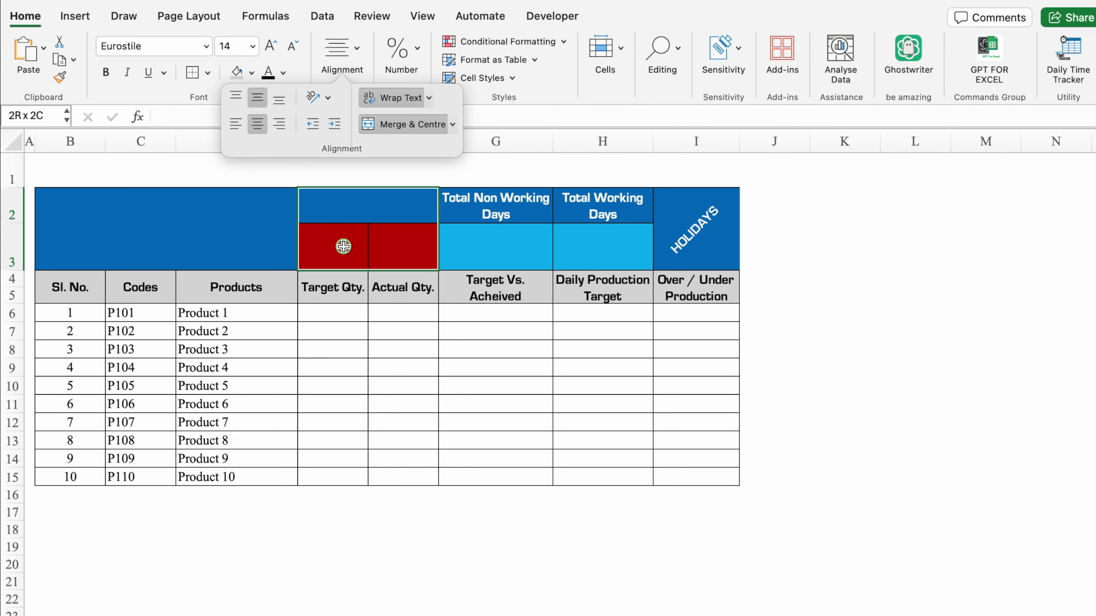
left_click(342, 50)
left_click(396, 129)
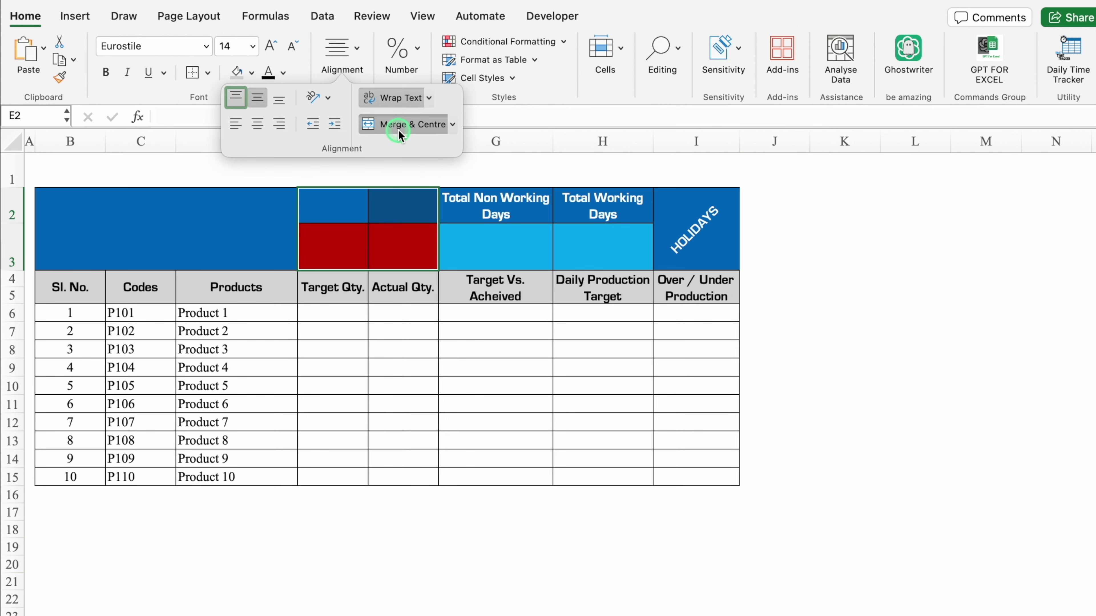
Enter ANNUAL and 2024 in the merged header cells and enlarge their font size
left_click(235, 223)
type("ANNUAL")
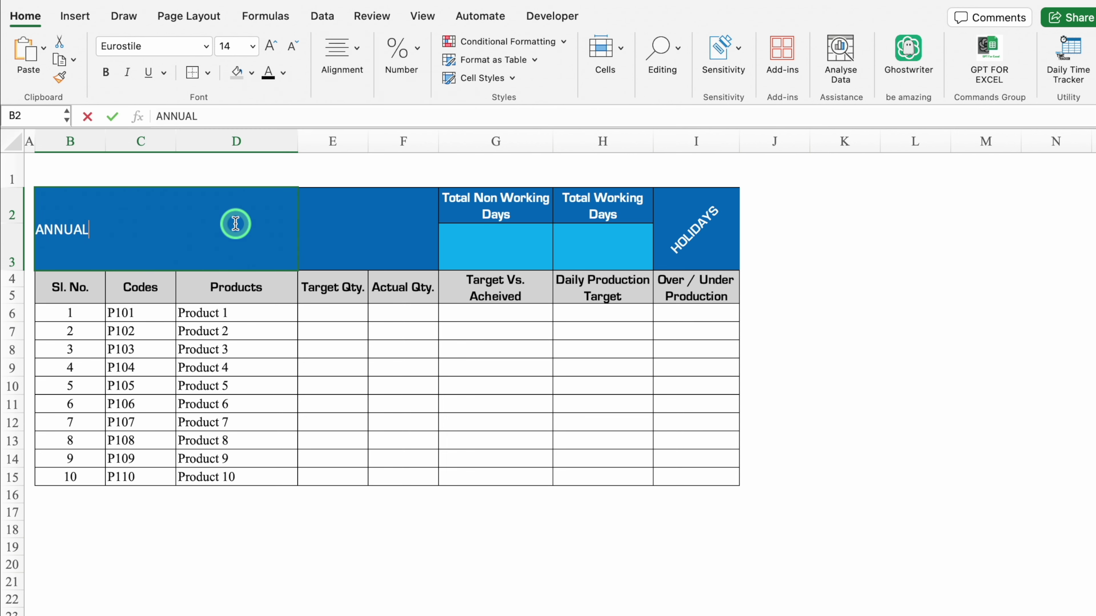
left_click(364, 227)
type("20")
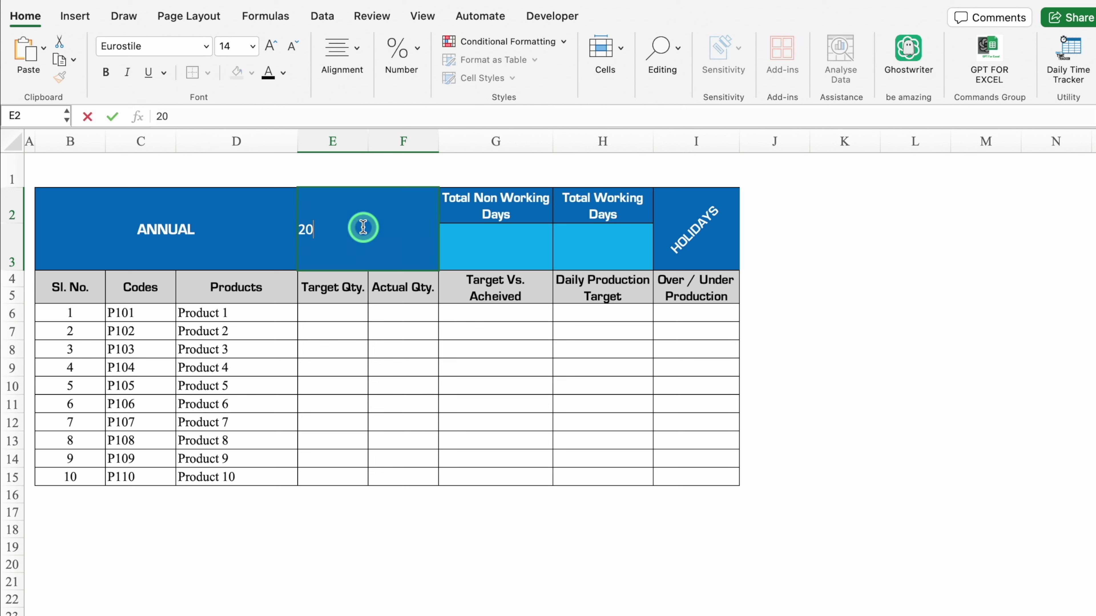
type("24")
key("Return")
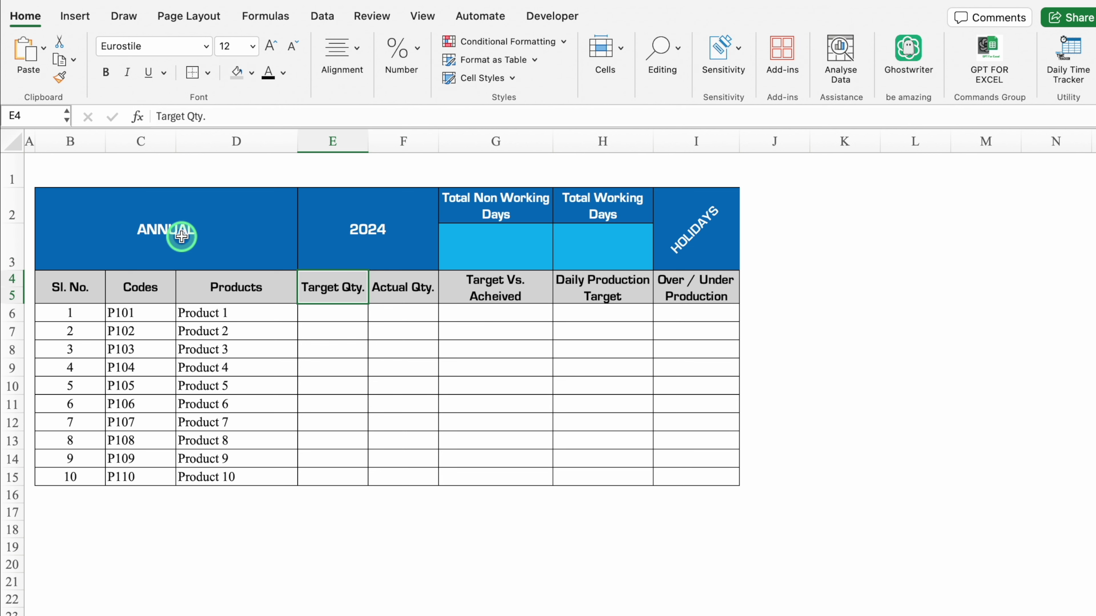
left_click_drag(196, 237, 313, 239)
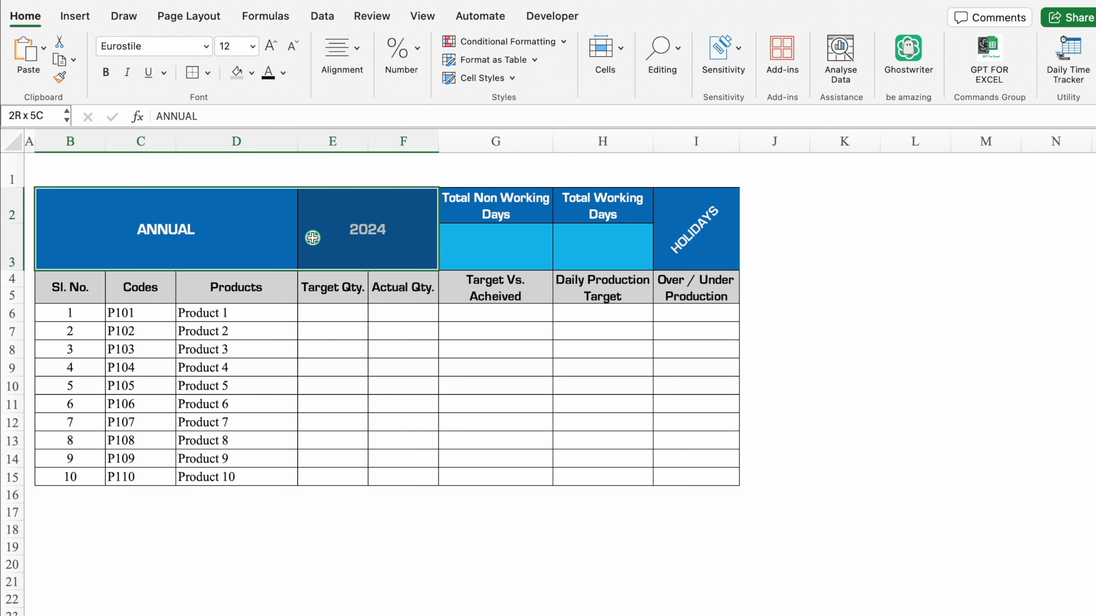
left_click(258, 51)
left_click(241, 294)
Enter a January-to-December SUM of E6 in E6 and fill it across E6:H15
left_click(334, 314)
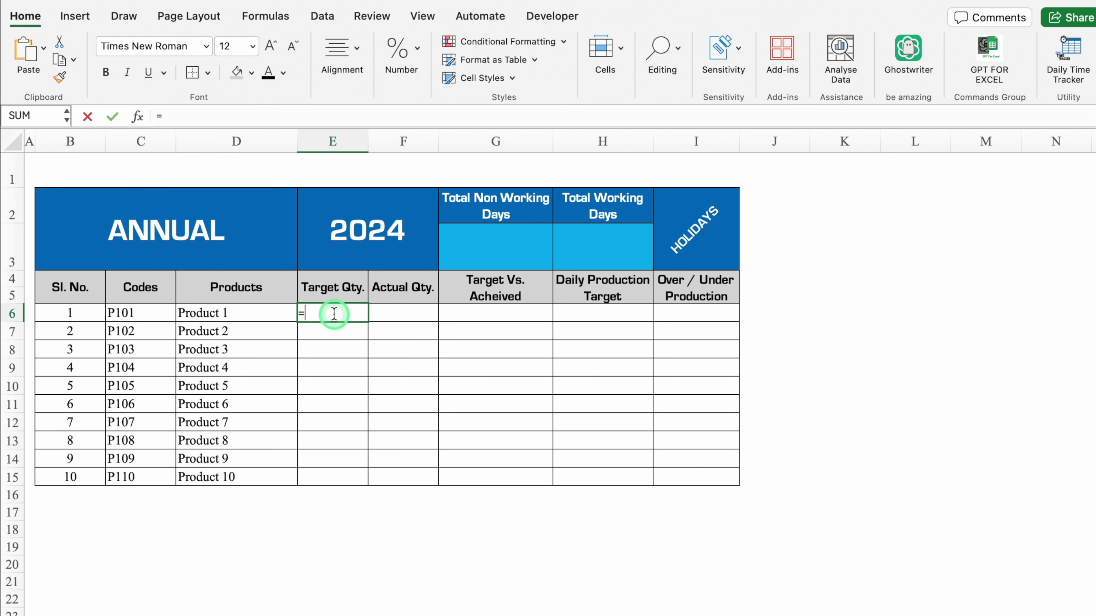
type("sum")
double_click(351, 350)
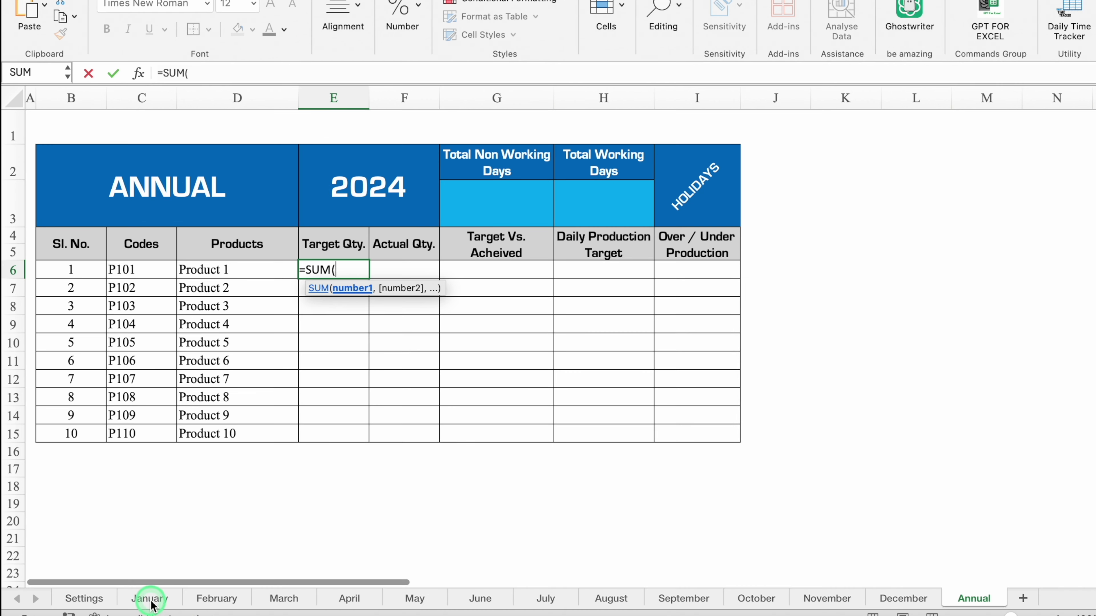
left_click(149, 598)
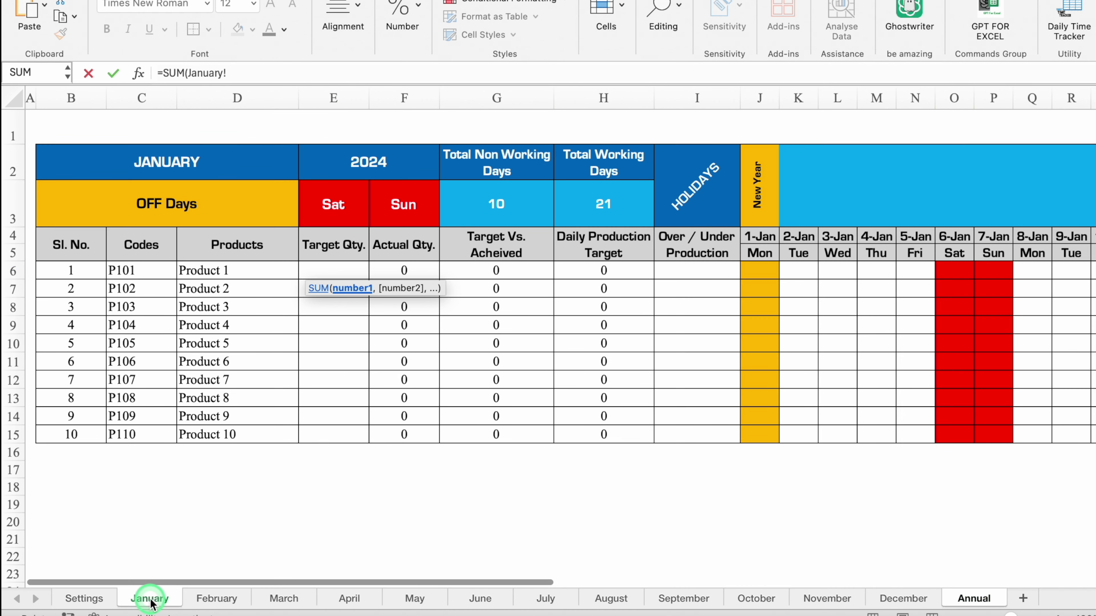
left_click(336, 268)
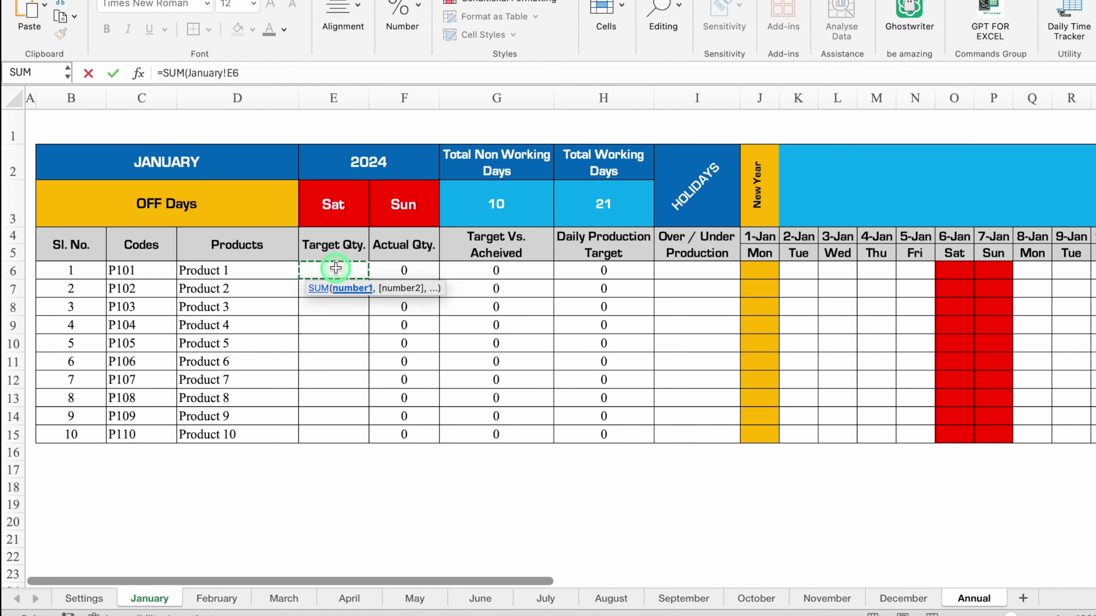
left_click(914, 599, "shift")
type(")")
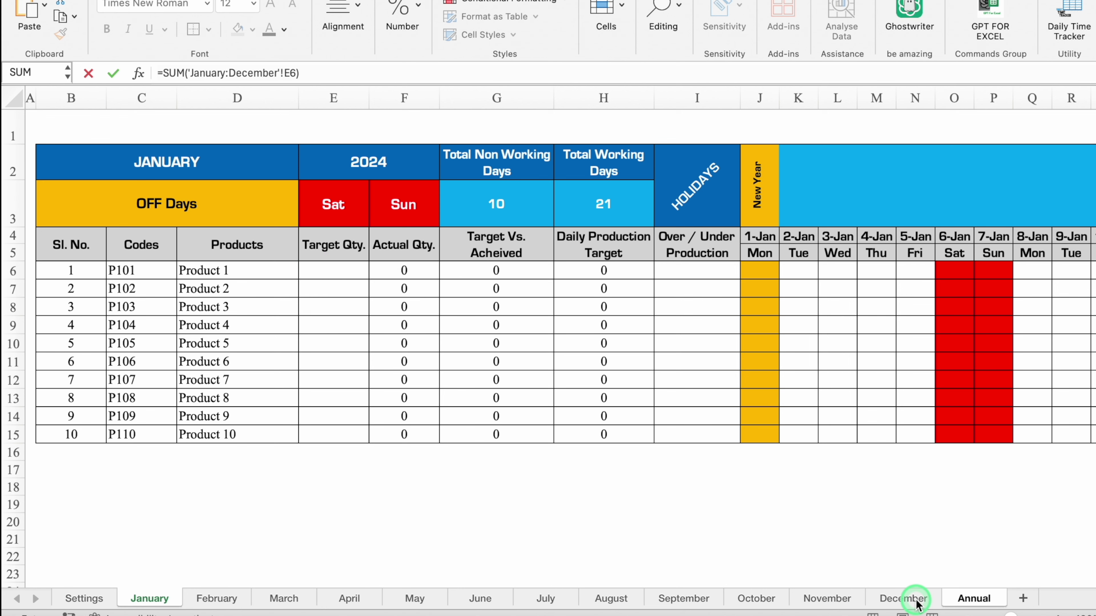
key("Return")
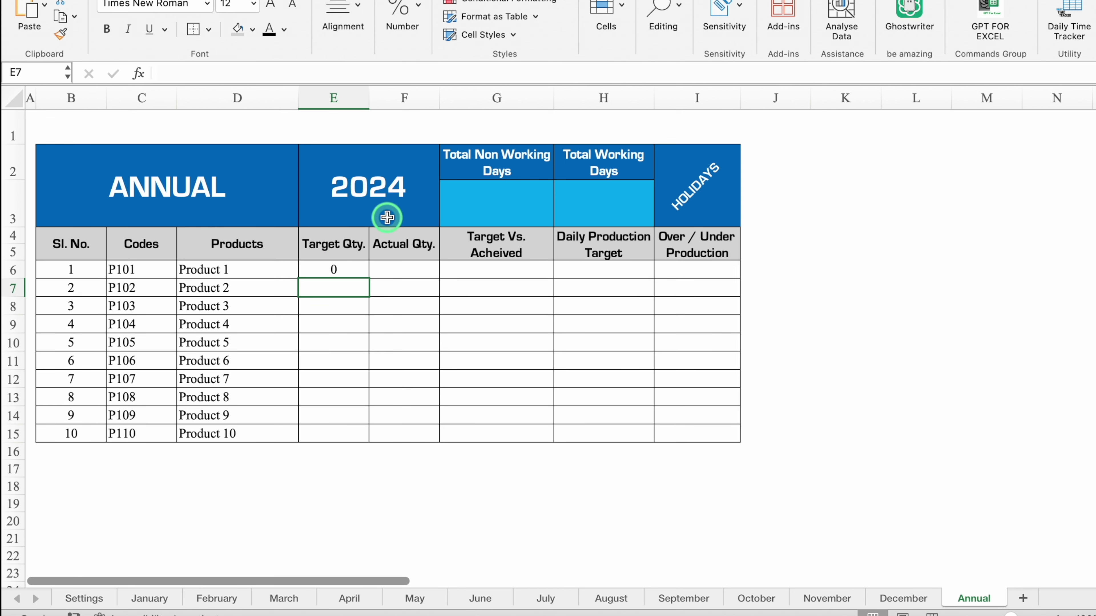
left_click(369, 275)
mouse_move(368, 279)
left_mouse_down()
mouse_move(377, 435)
mouse_move(610, 435)
left_mouse_up()
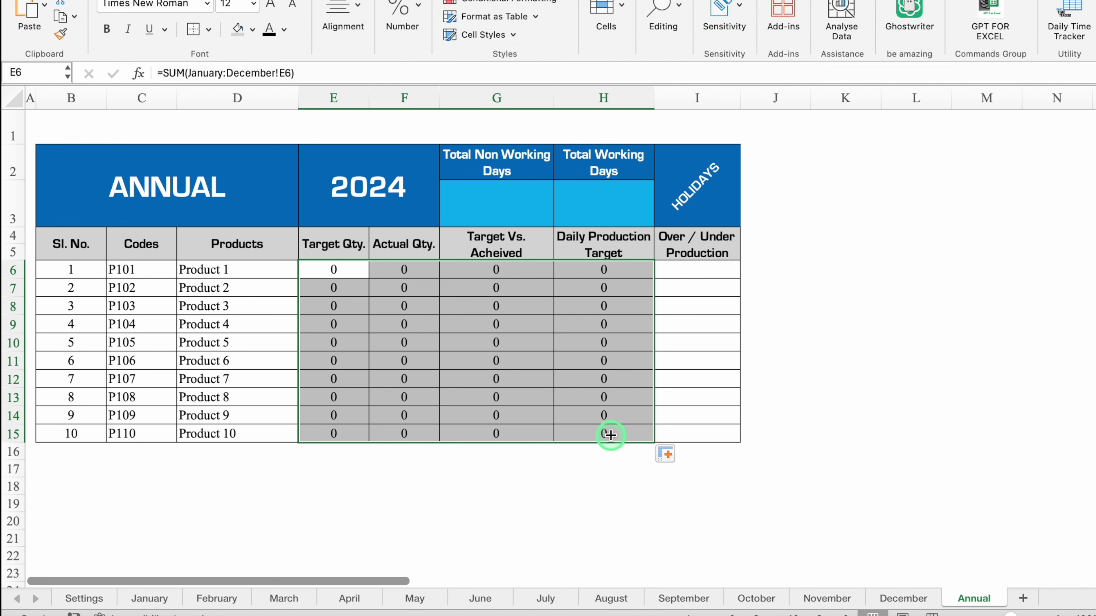
Select December's I6 Over / Under status formula to copy
left_click(709, 269)
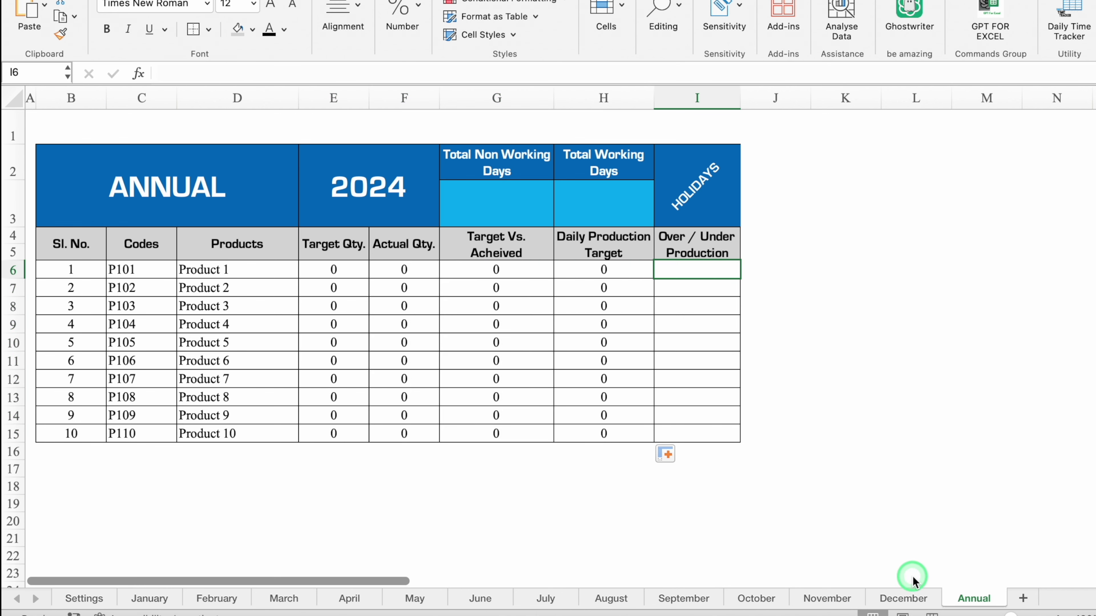
left_click(906, 598)
left_click(597, 274)
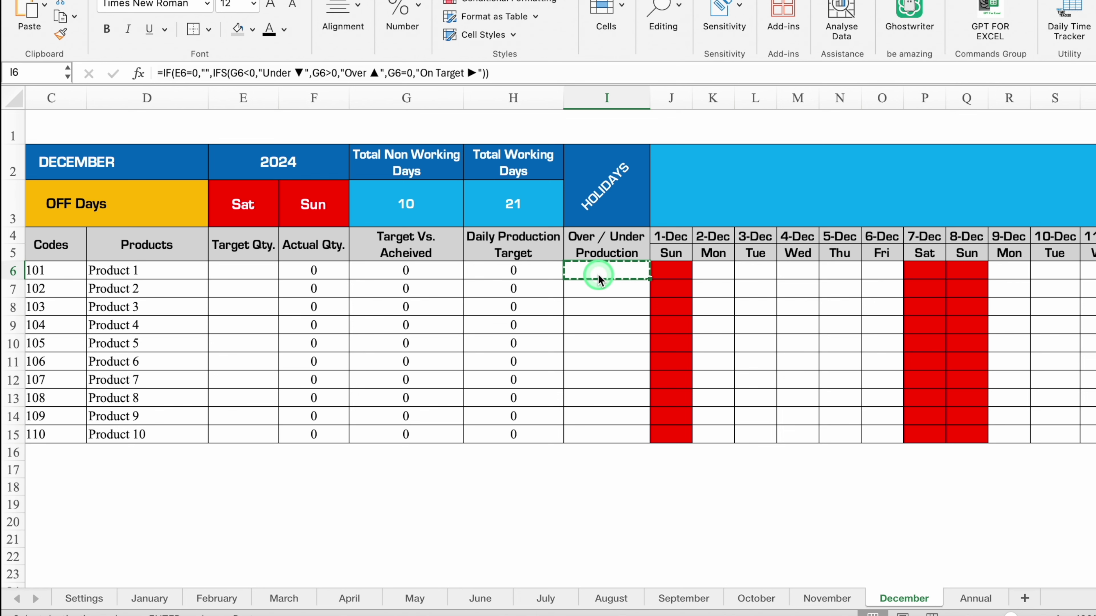
Paste December's IF status formula into Annual I6 and fill it down to I15
left_click(974, 598)
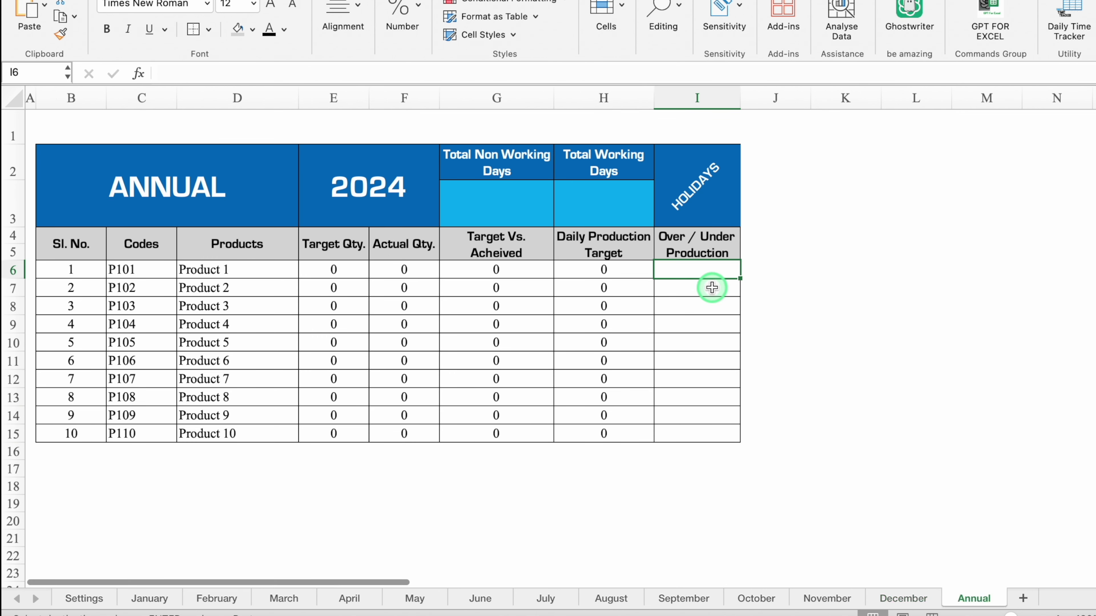
type("=IF(E6=0,\"\",IFS(G6<0,\"Under ▼\",G6>0,\"Over ▲\",G6=0,\"On Target ►\"))")
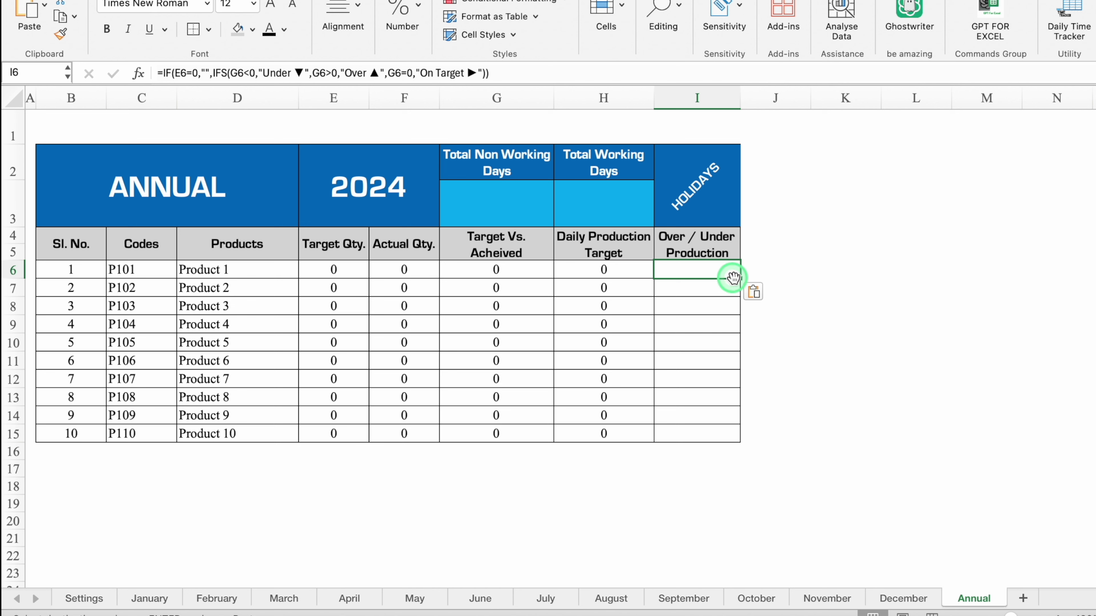
left_click_drag(739, 283, 740, 442)
left_click(874, 321)
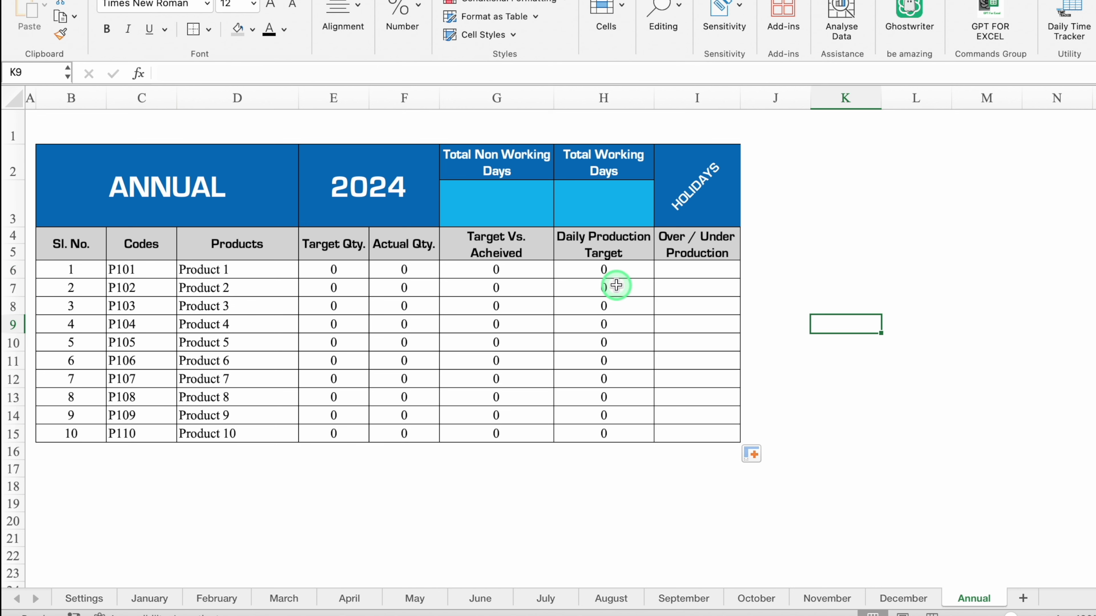
left_click(896, 601)
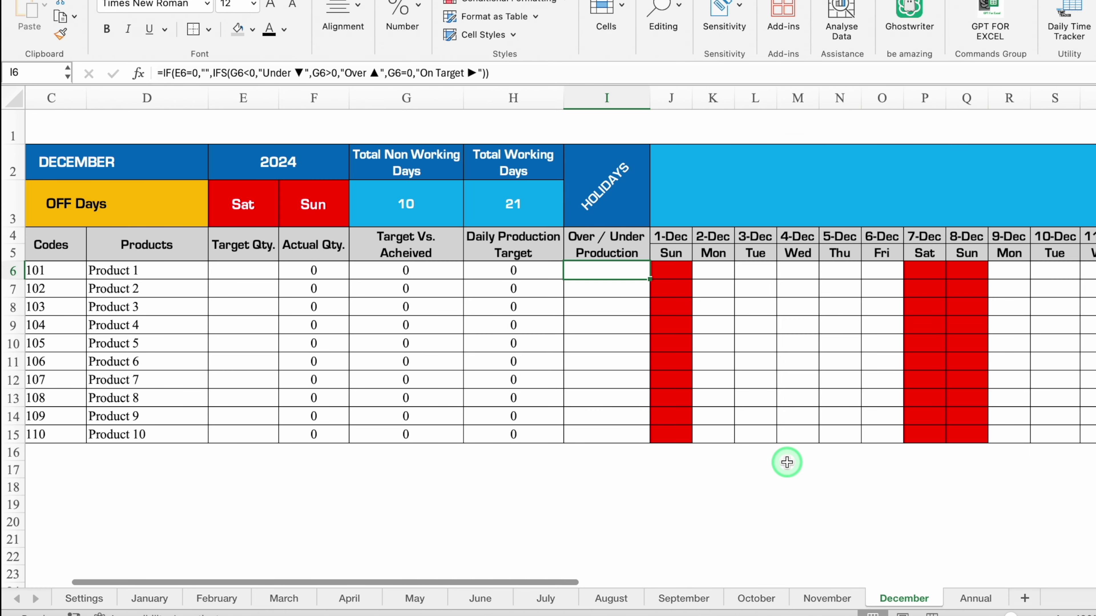
On December, give Product 1 3000 on 2-Dec and a 9000 target, then check Annual
left_click(712, 278)
type("3000")
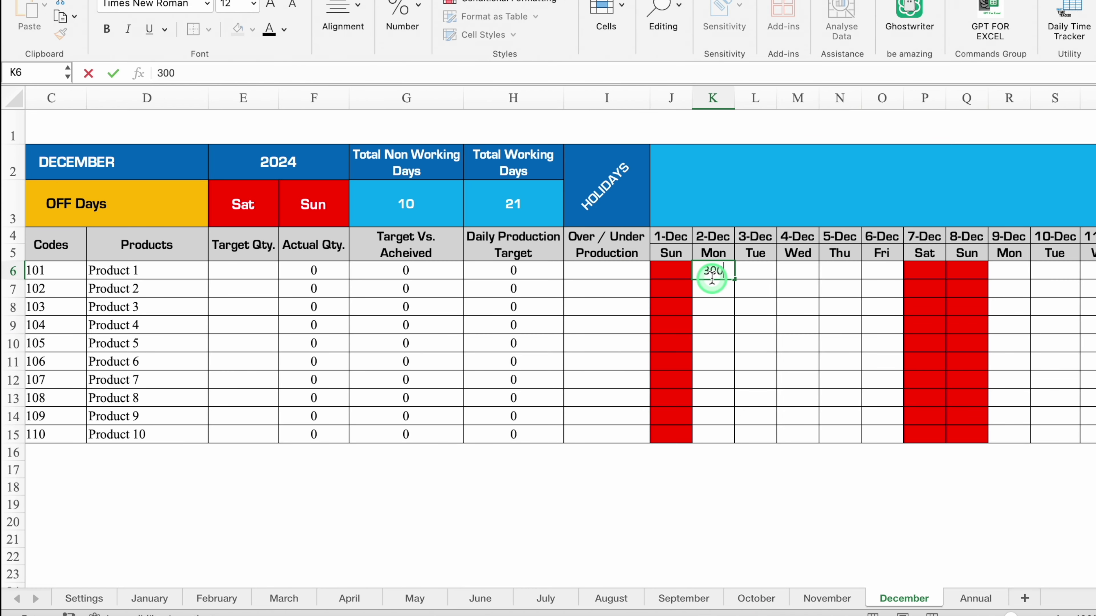
key("Return")
left_click(251, 270)
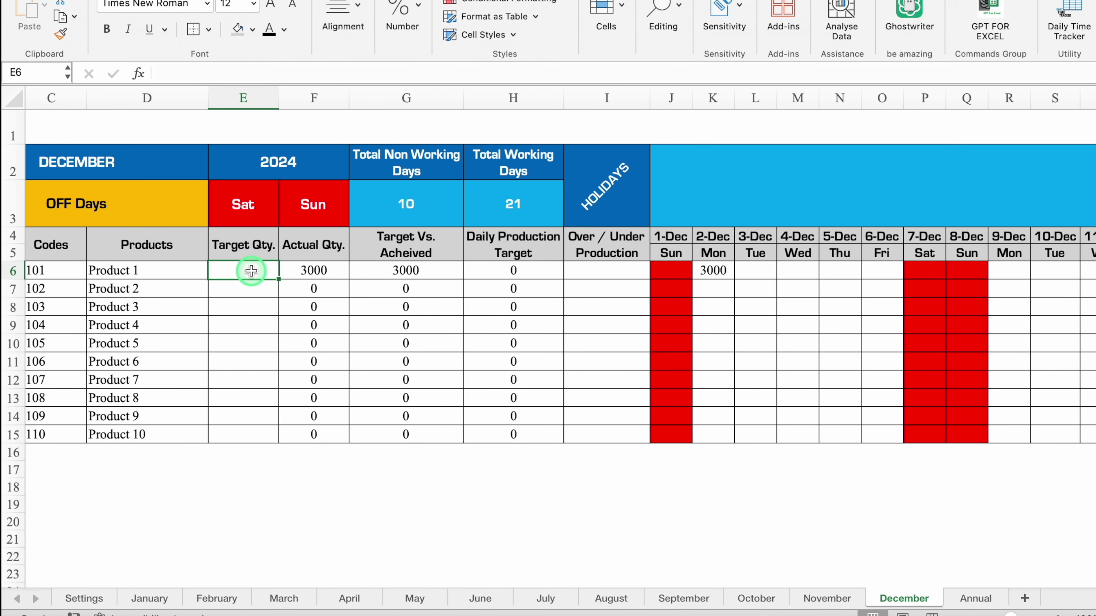
type("9000")
key("Return")
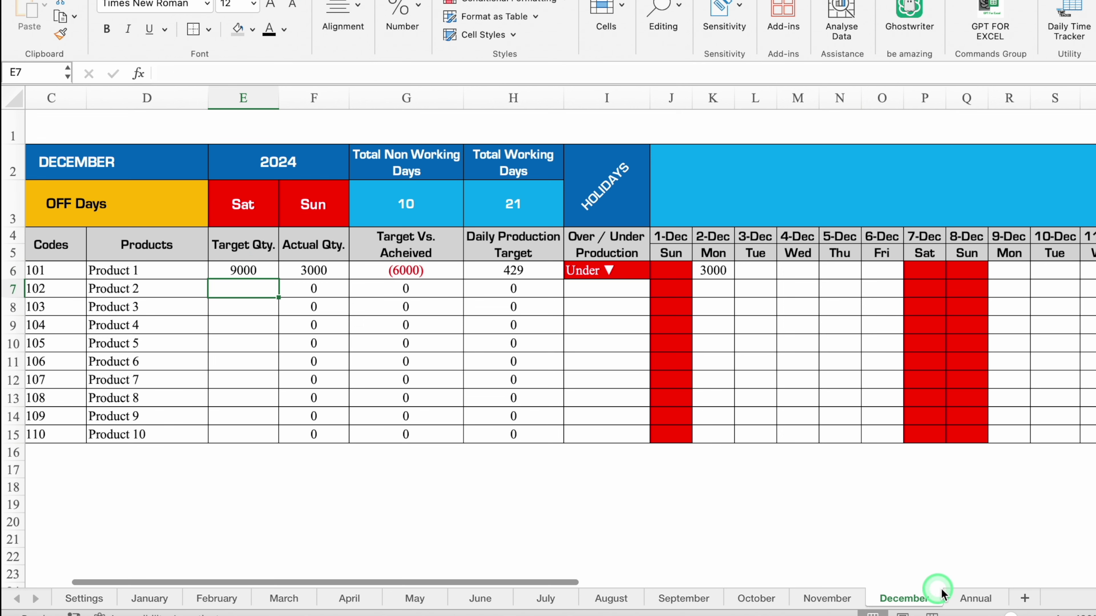
left_click(977, 598)
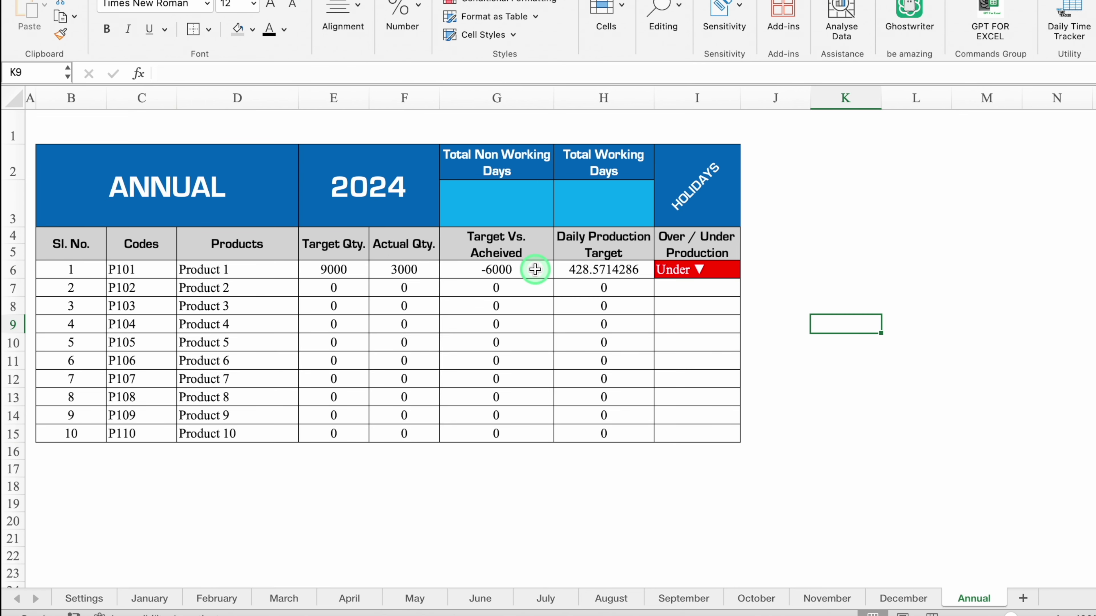
left_click_drag(535, 270, 530, 430)
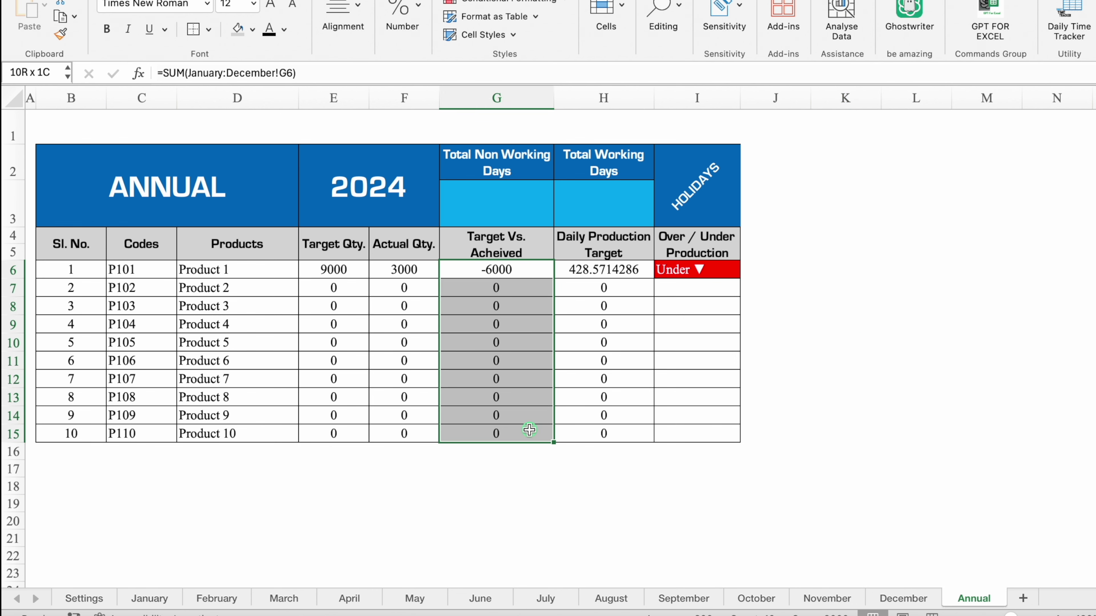
key("ctrl+1")
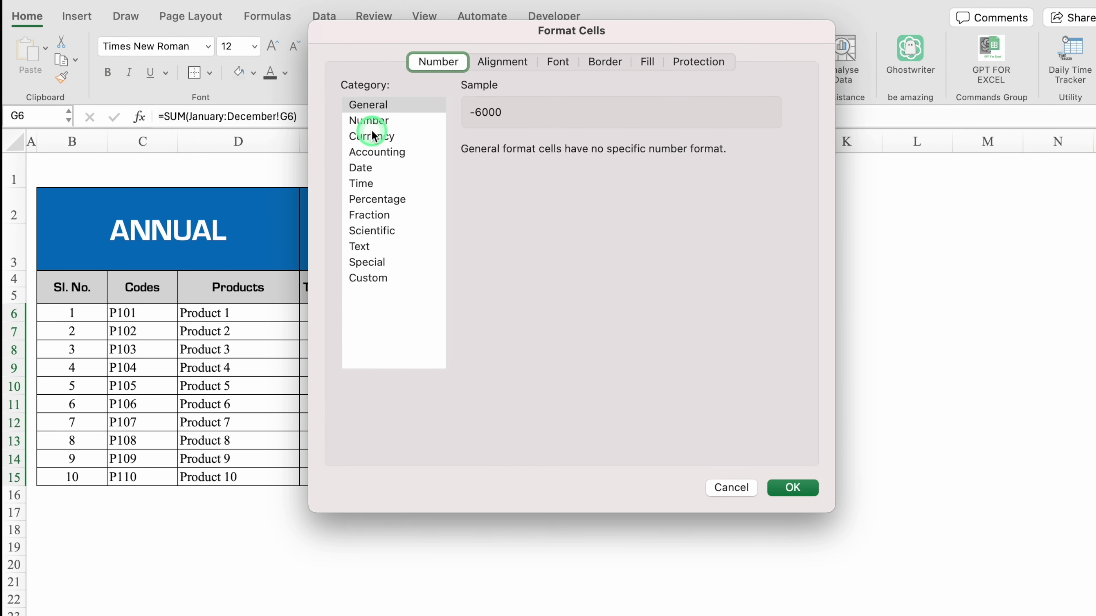
left_click(369, 121)
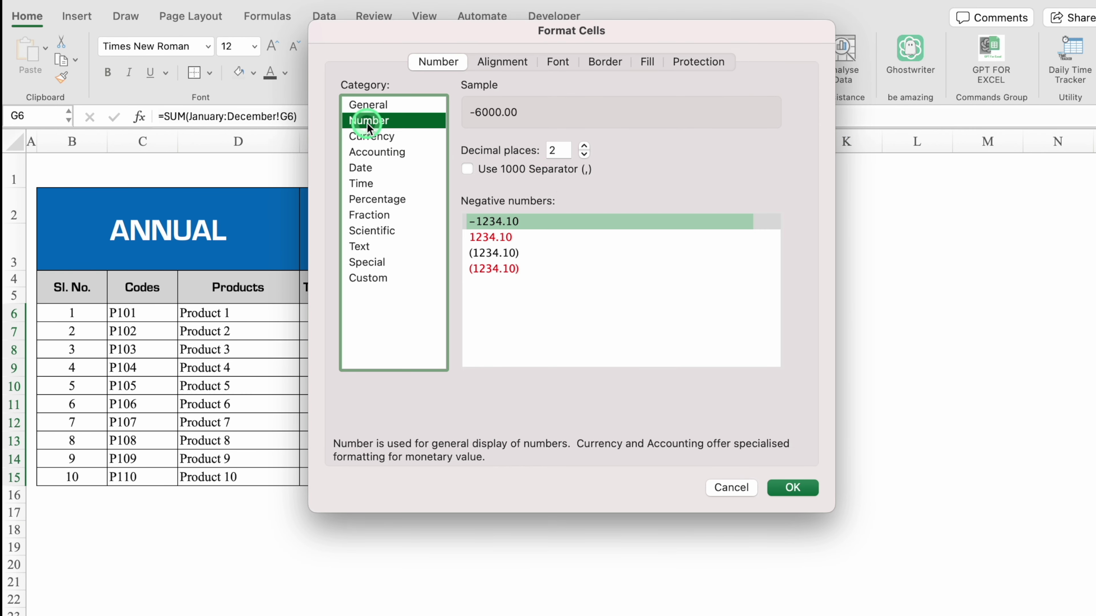
left_click(584, 154)
left_click(584, 154)
left_click(499, 269)
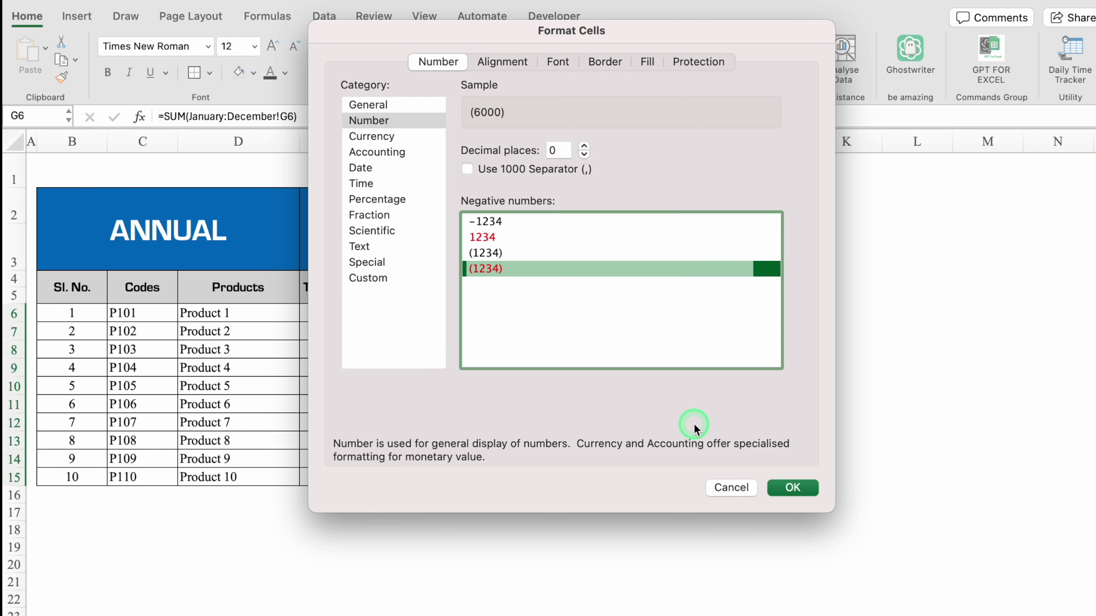
left_click(794, 488)
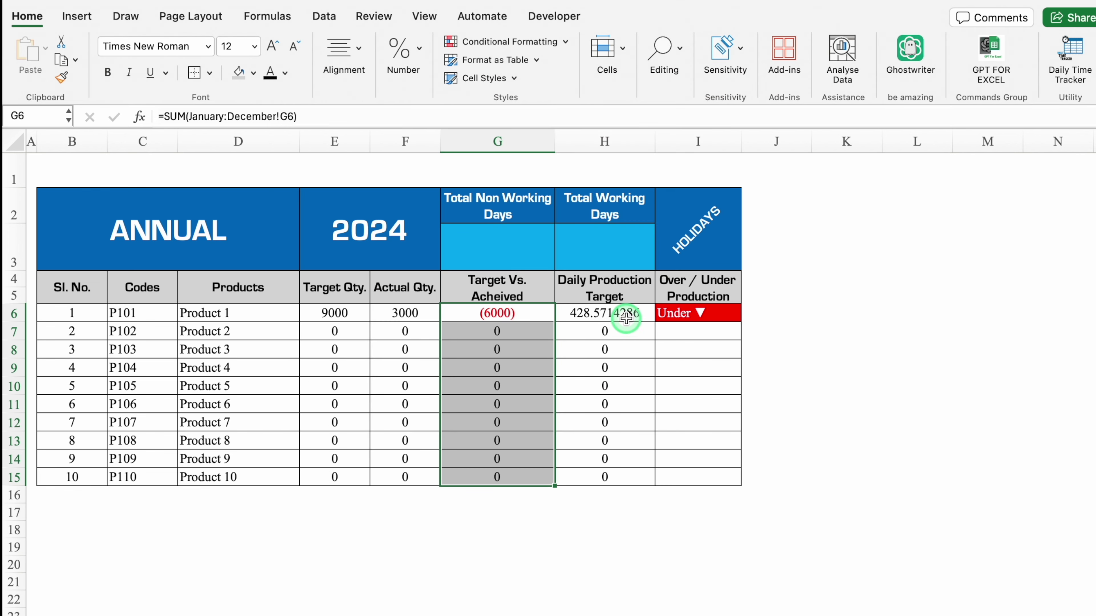
left_click_drag(632, 315, 636, 475)
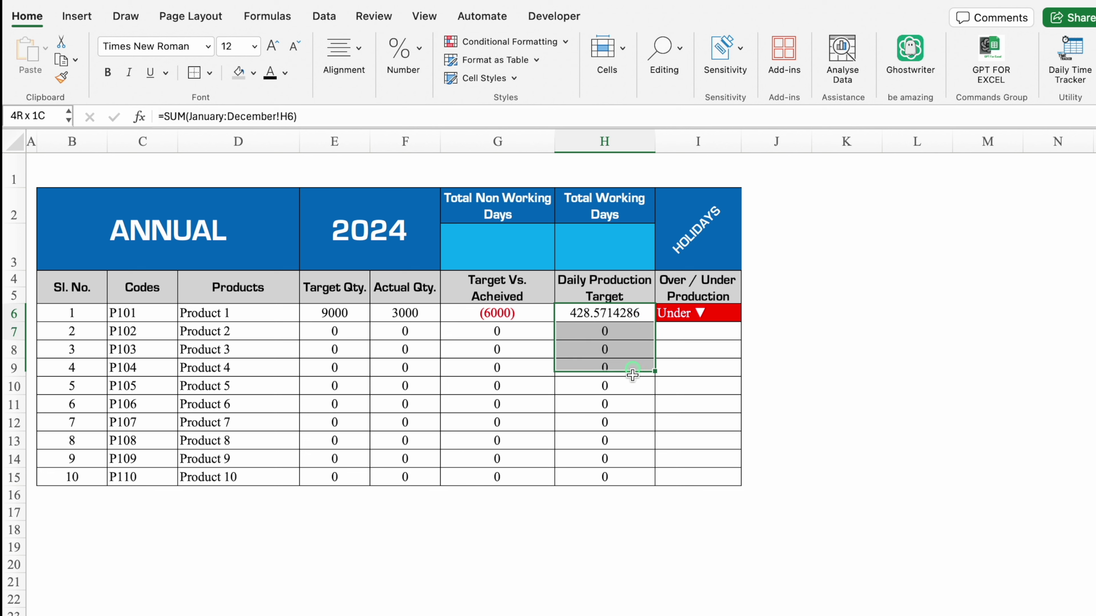
left_click(403, 54)
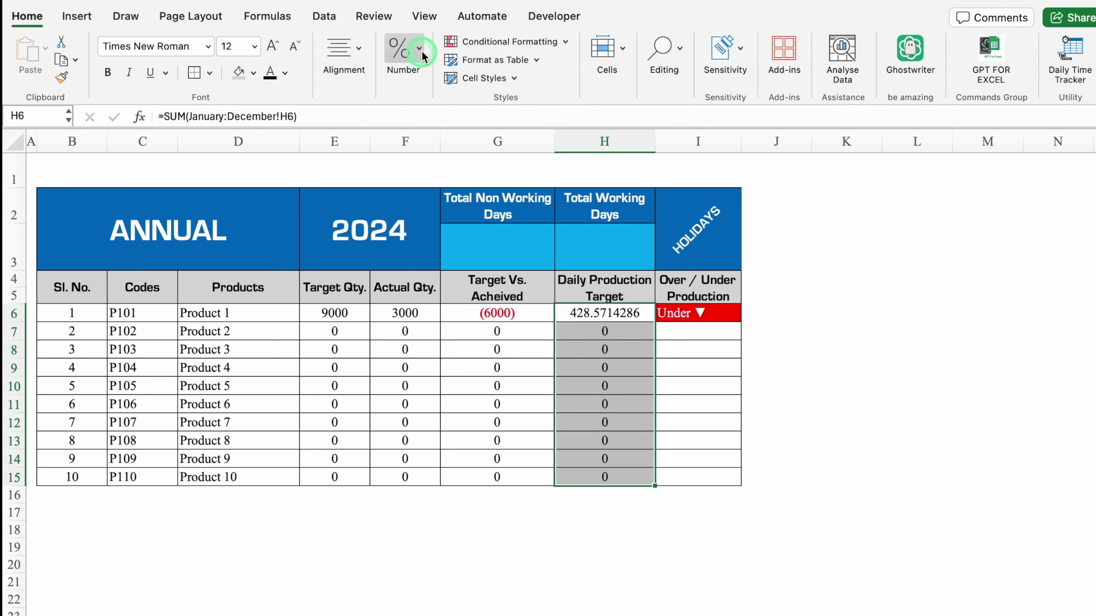
left_click(460, 125)
left_click(461, 127)
left_click(461, 129)
left_click(461, 129)
left_click(461, 131)
left_click(461, 131)
left_click(461, 130)
left_click(860, 332)
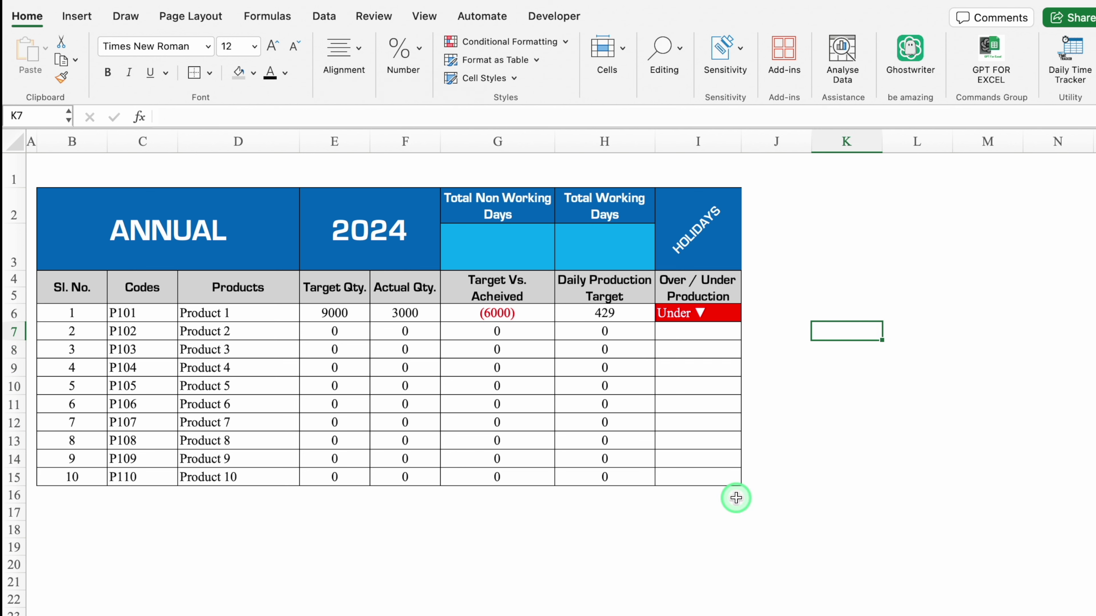
left_click(231, 314)
Insert a clustered column chart of product names with target and actual quantities (D6:F15)
mouse_move(231, 314)
left_mouse_down()
mouse_move(390, 323)
mouse_move(406, 472)
left_mouse_up()
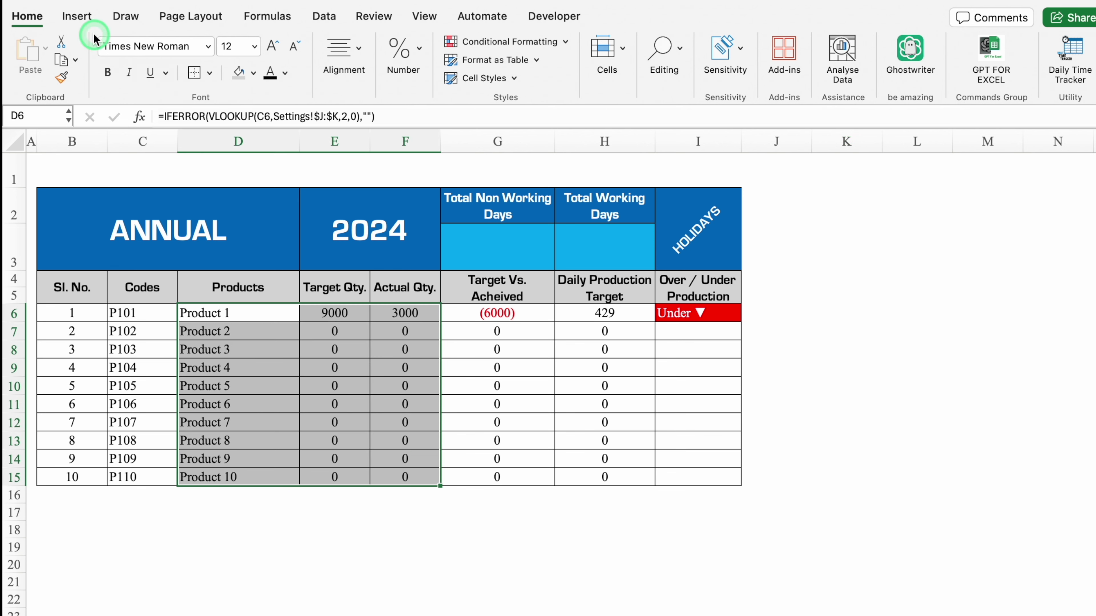
left_click(77, 17)
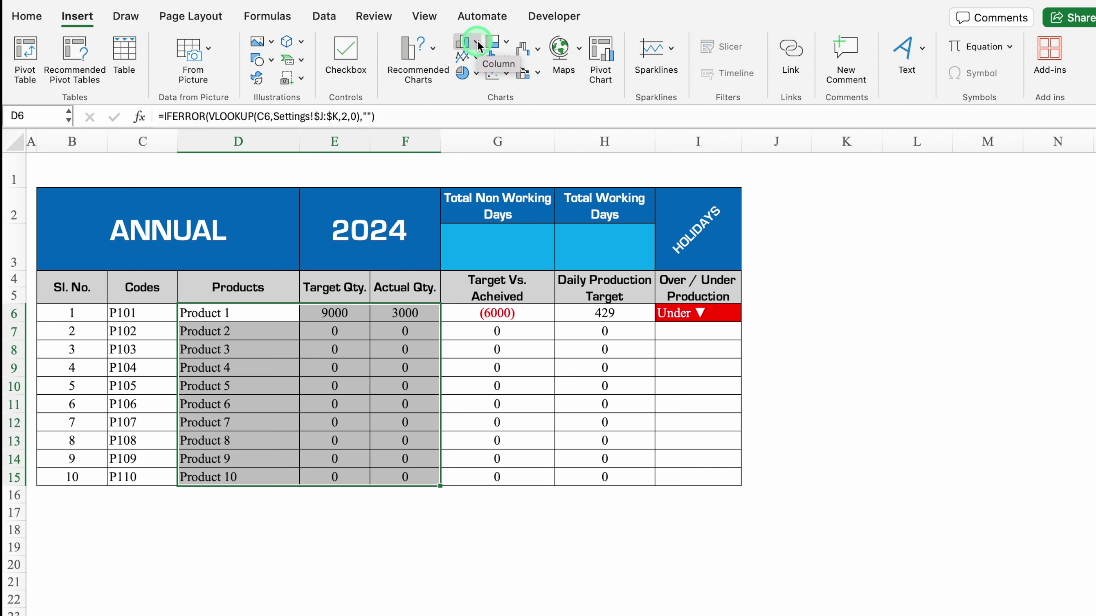
left_click(433, 52)
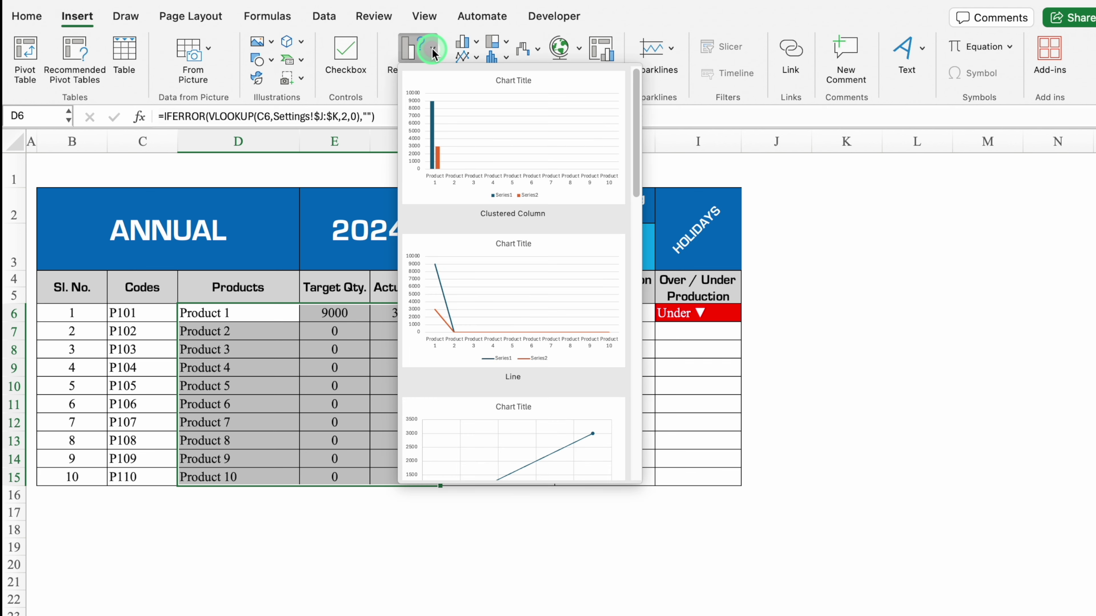
left_click(477, 44)
left_click(503, 111)
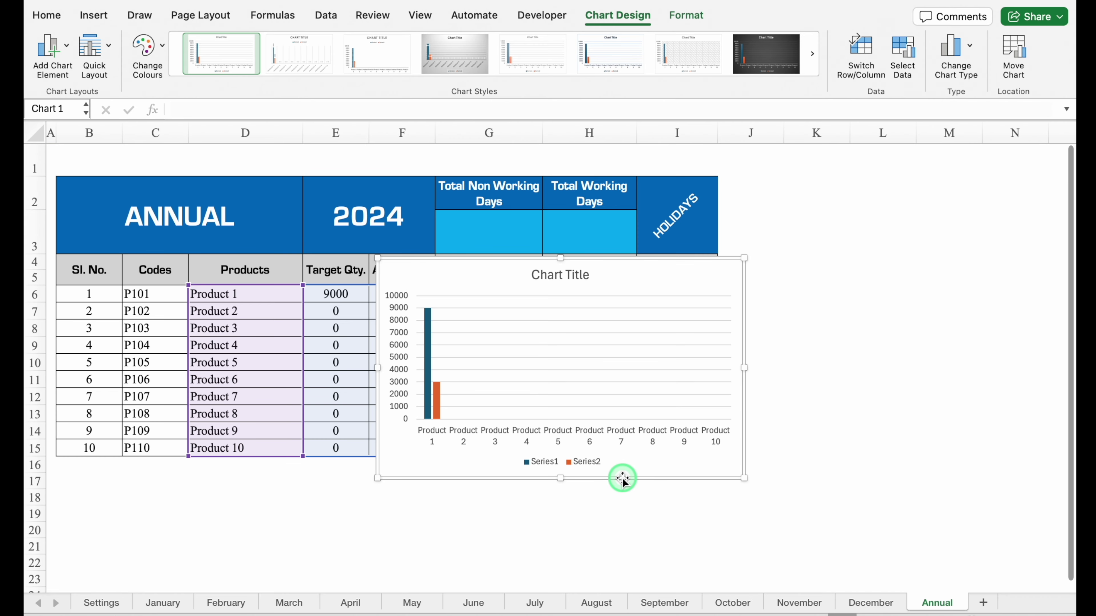
Remove the chart from the Annual sheet so it can be moved
left_click(623, 479)
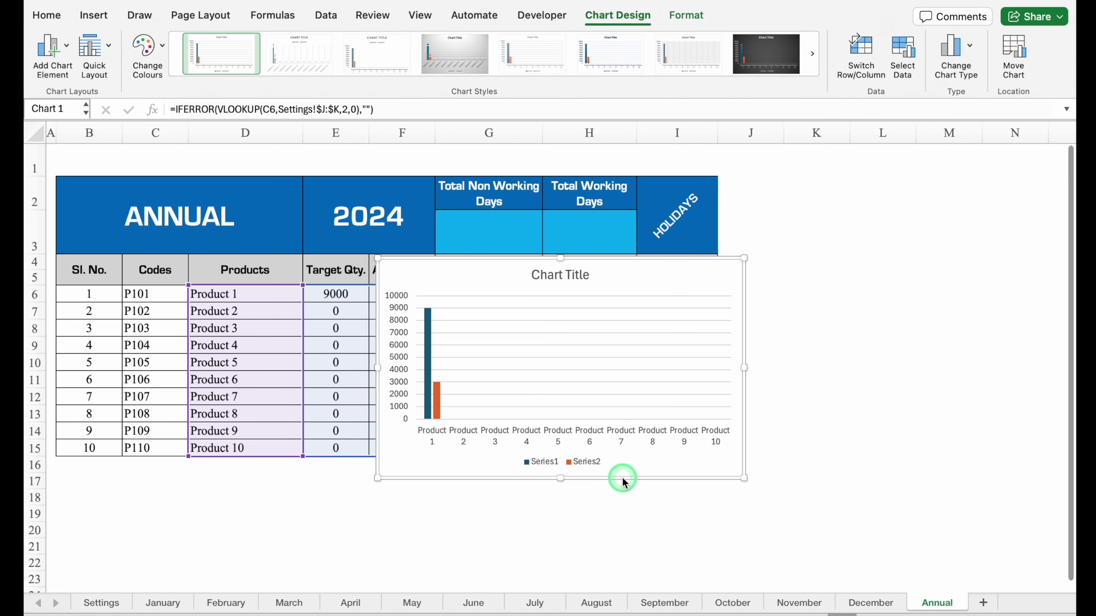
key("Delete")
left_click(949, 546)
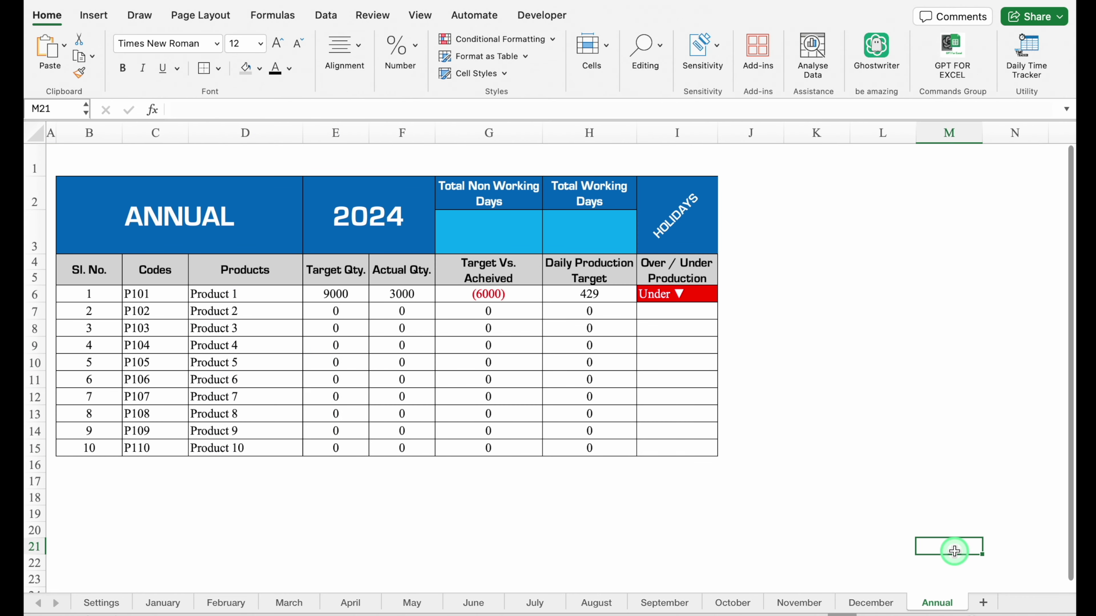
Add a new sheet named Graph
left_click(983, 603)
double_click(940, 604)
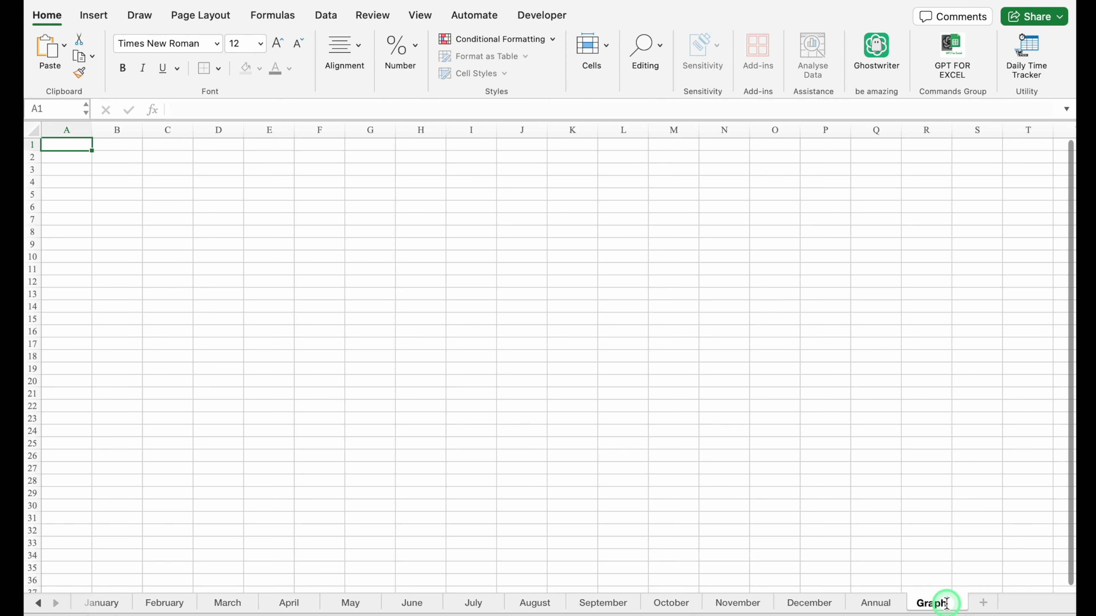
key("Return")
Paste the chart at B2 and enlarge it to span roughly B2:N31
left_click(100, 157)
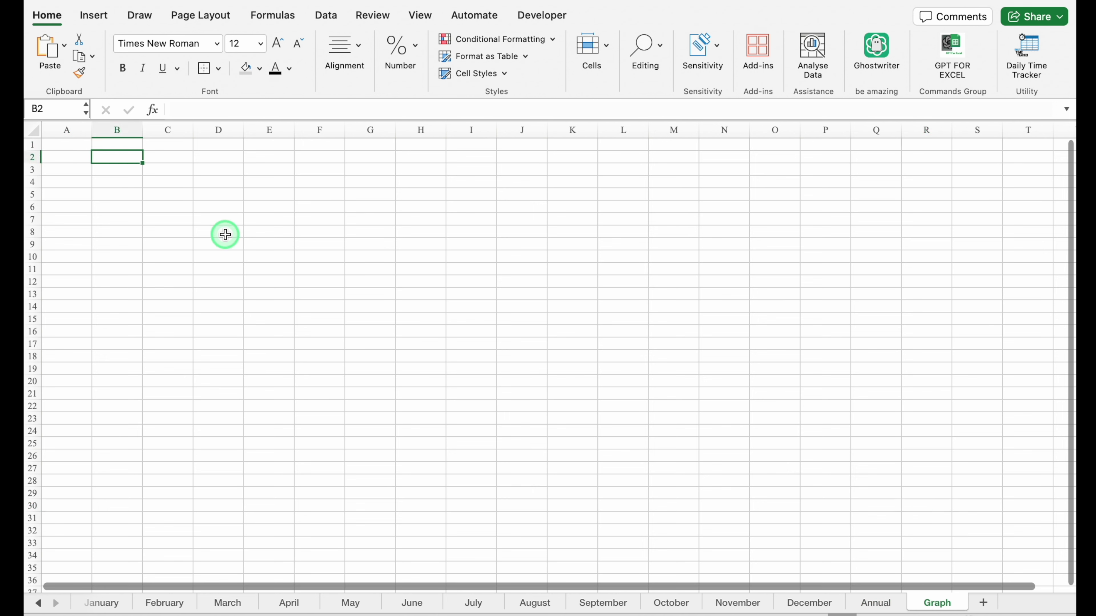
key("ctrl+v")
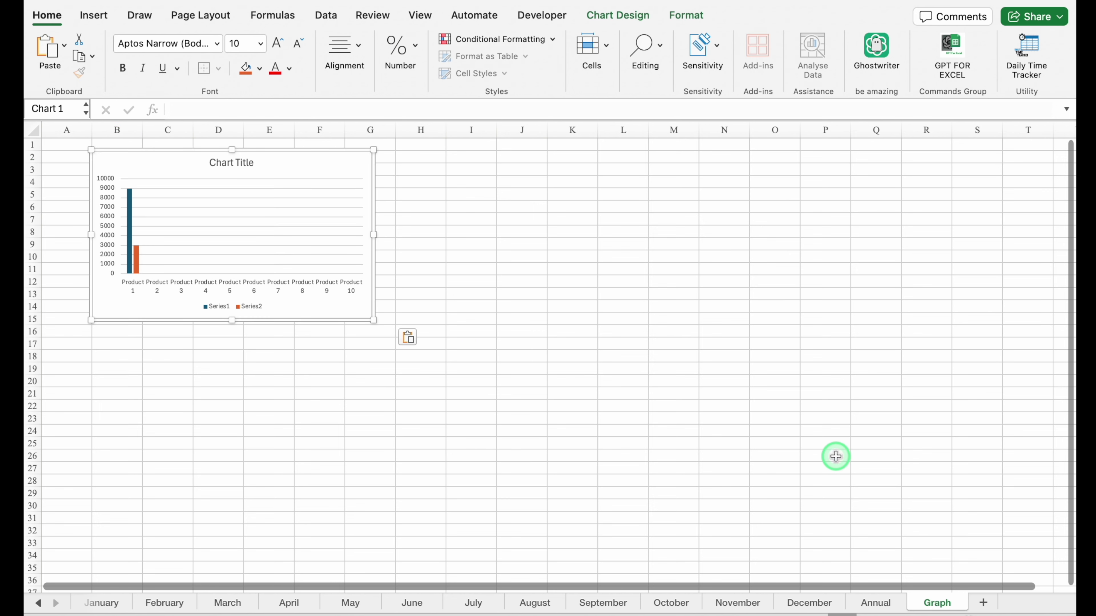
left_click_drag(374, 321, 731, 521)
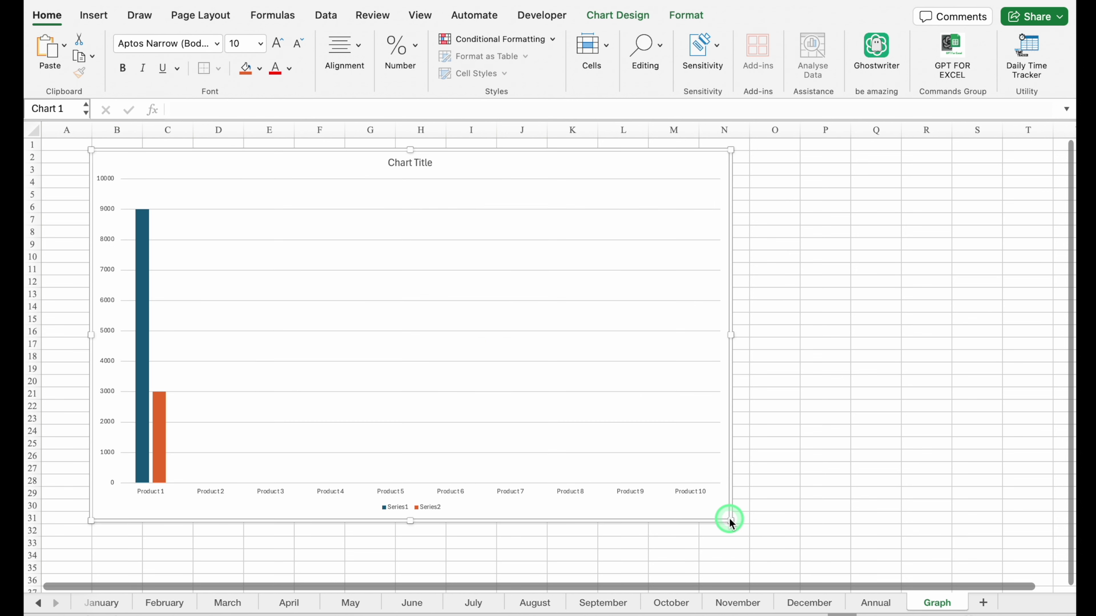
key("Escape")
left_click(421, 15)
Hide the cell gridlines on the Graph sheet
left_click(417, 47)
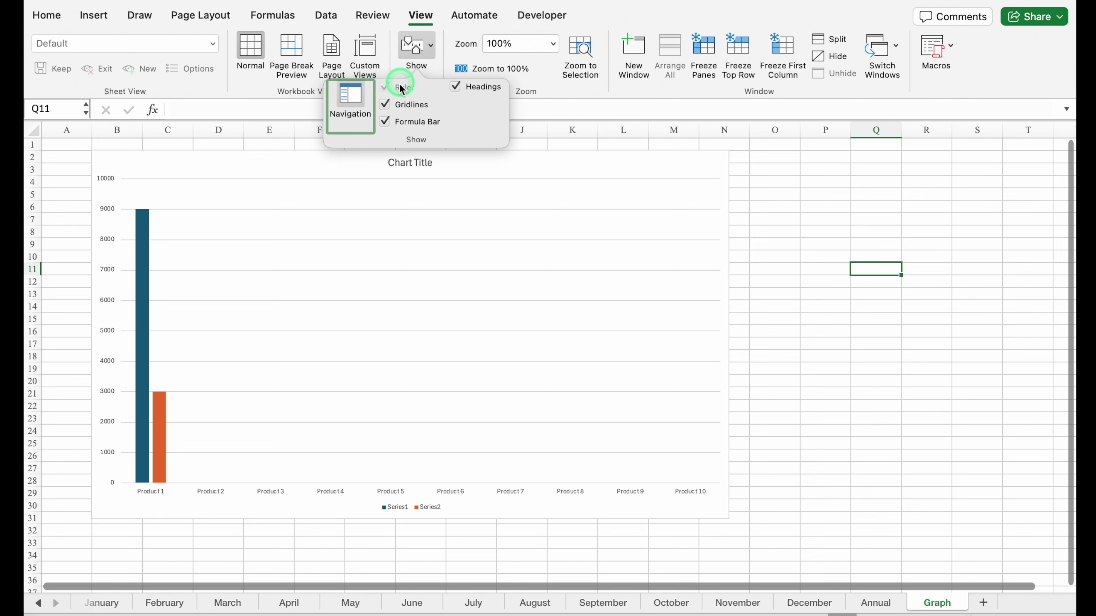
left_click(390, 105)
left_click(876, 219)
Apply the dark chart style and Layout 5 with a data table and axis title
left_click(725, 220)
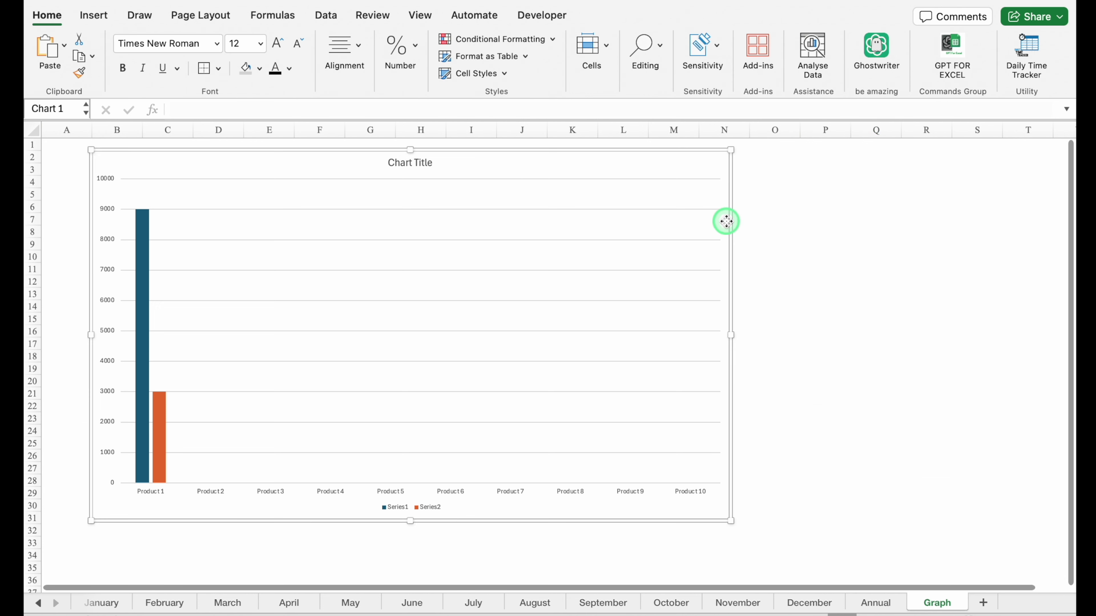
left_click(618, 15)
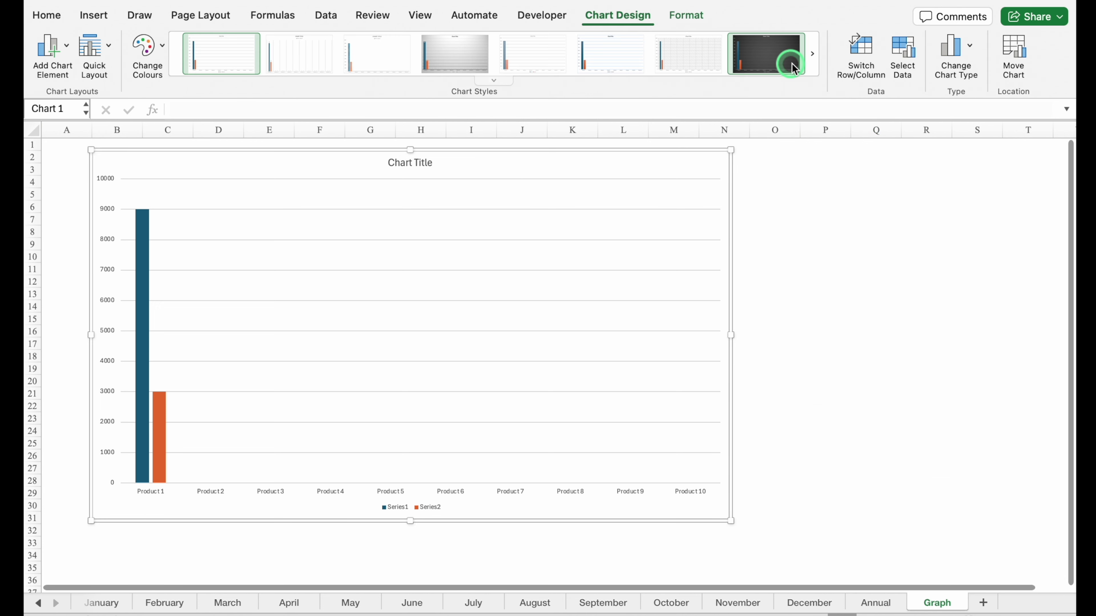
left_click(785, 56)
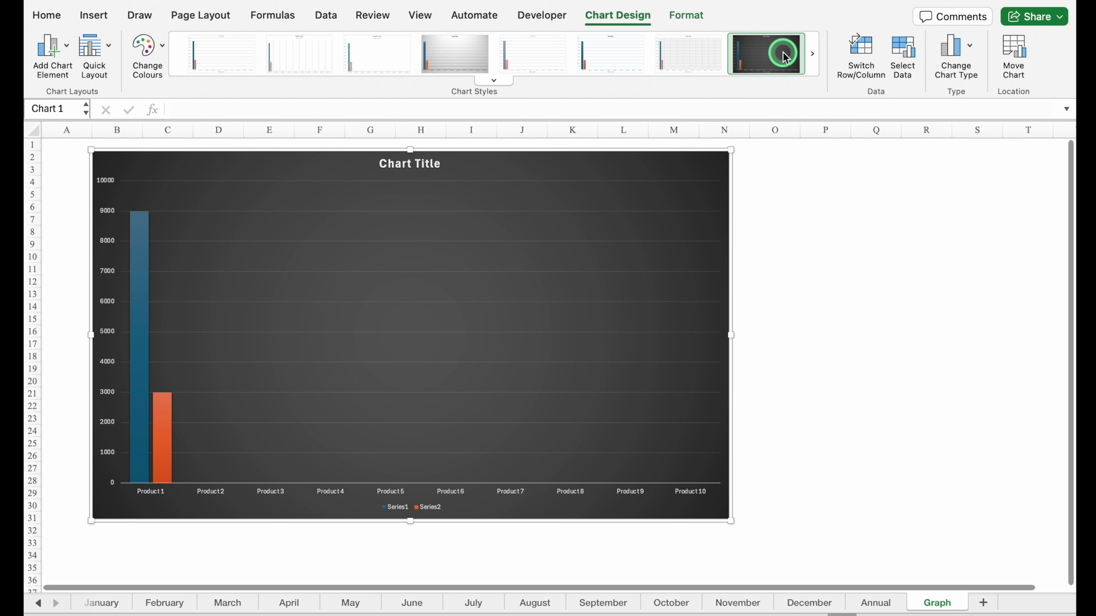
left_click(109, 50)
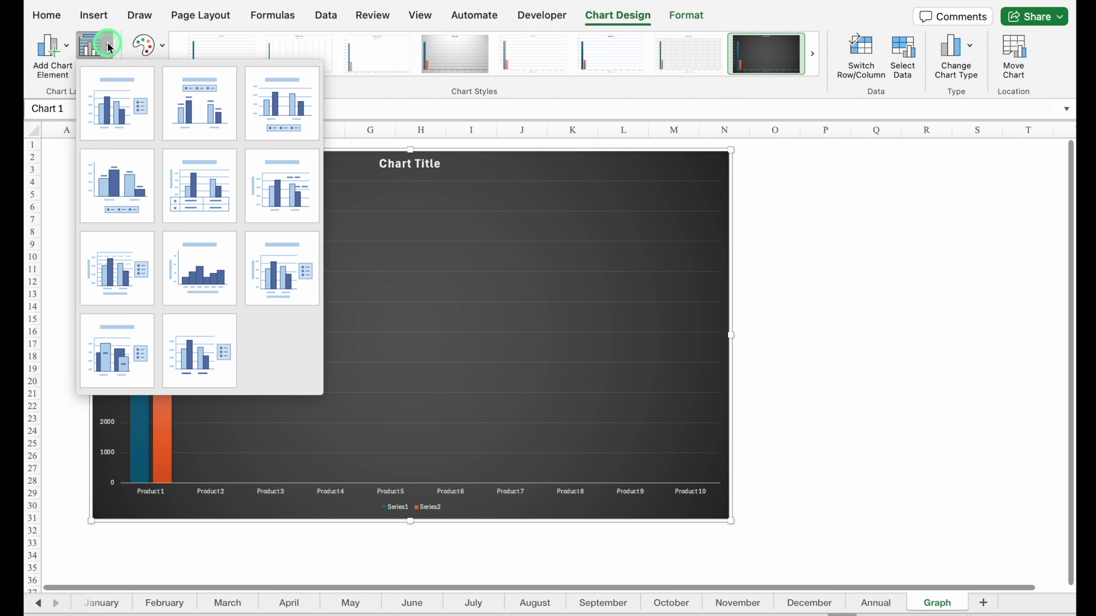
left_click(201, 175)
left_click(373, 241)
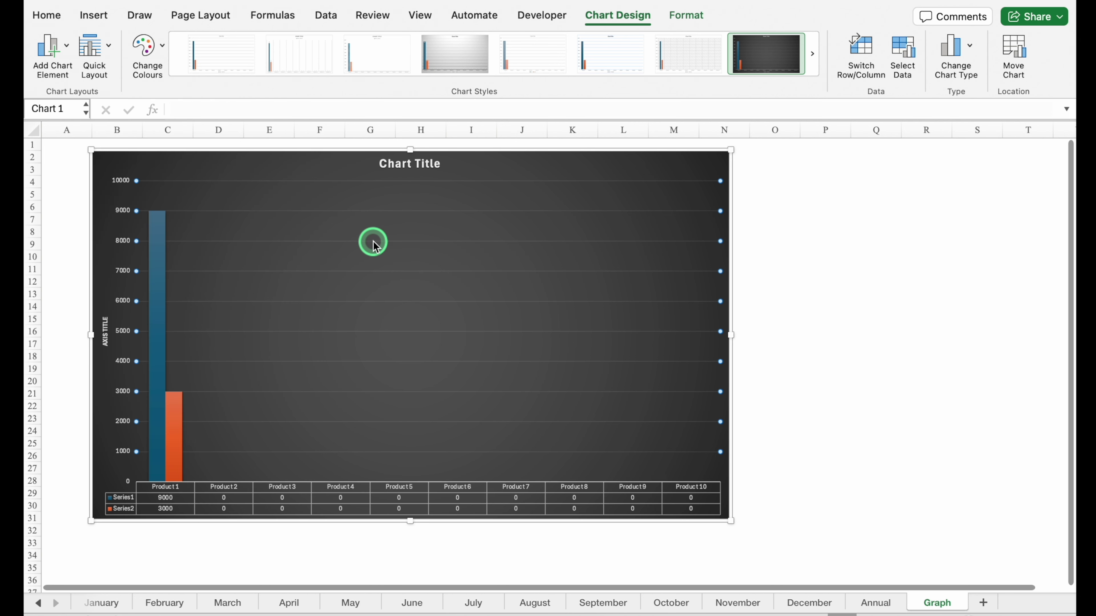
left_click(425, 166)
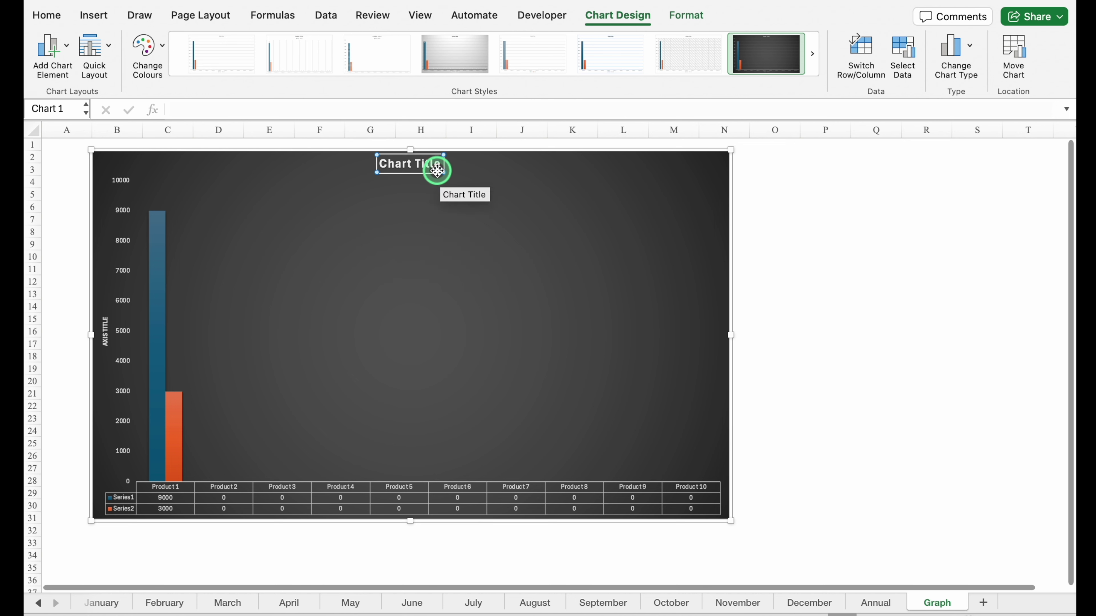
Enlarge the chart title font and retype the title as 'Target Vs. Actual'
left_click(46, 15)
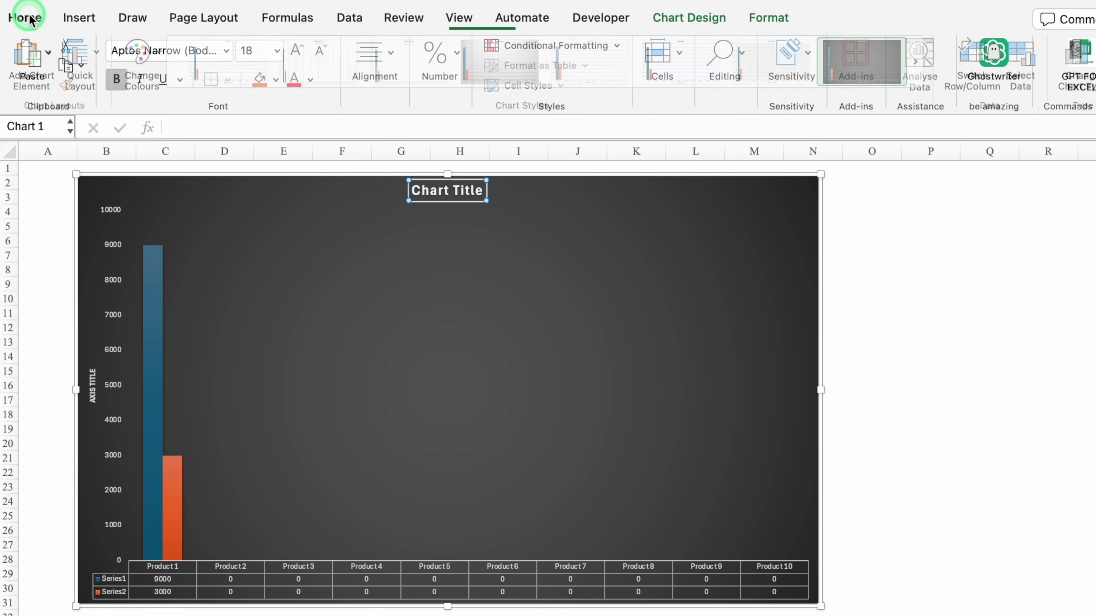
left_click(277, 45)
left_click(292, 53)
left_click(292, 52)
left_click(292, 53)
left_click(292, 53)
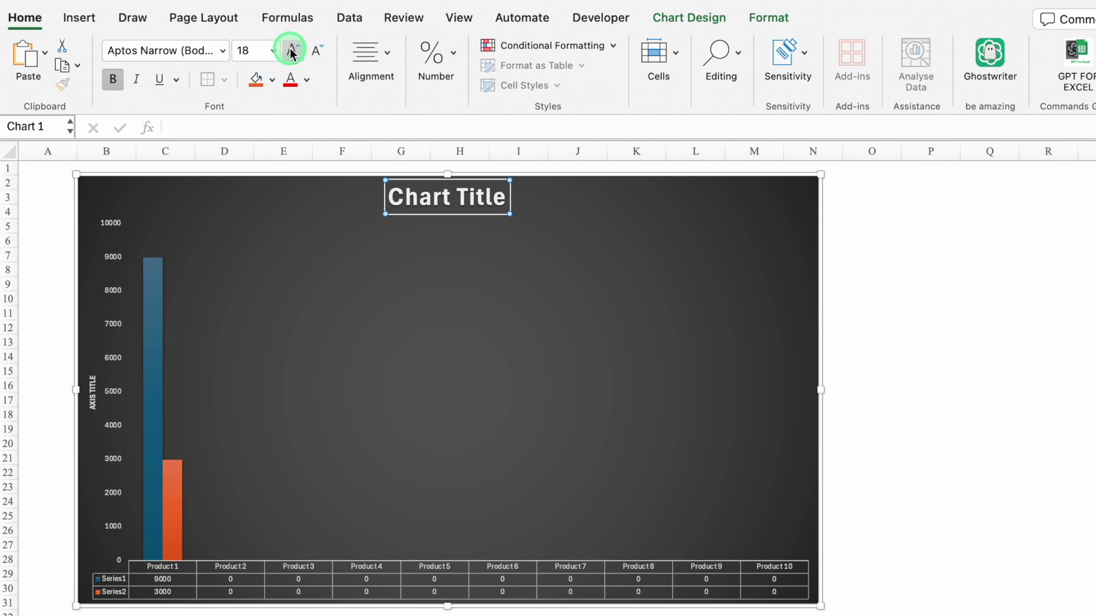
left_click_drag(482, 194, 396, 203)
type("Target Vs. Actual")
Set the title to 28-pt Eurostile Bold and move it slightly lower
left_click(224, 50)
mouse_move(170, 209)
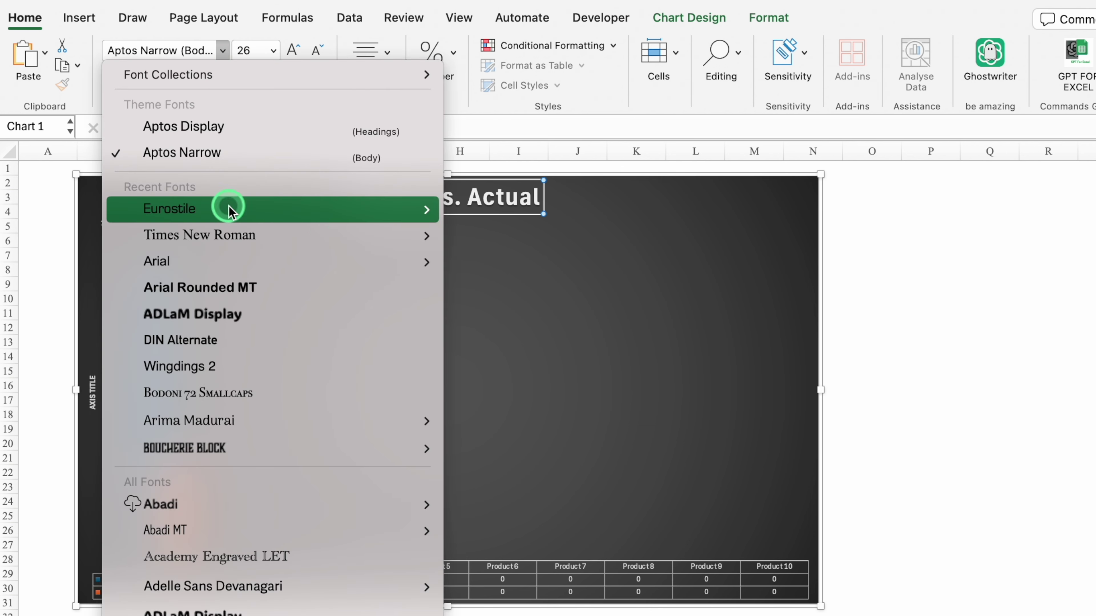
left_click(464, 275)
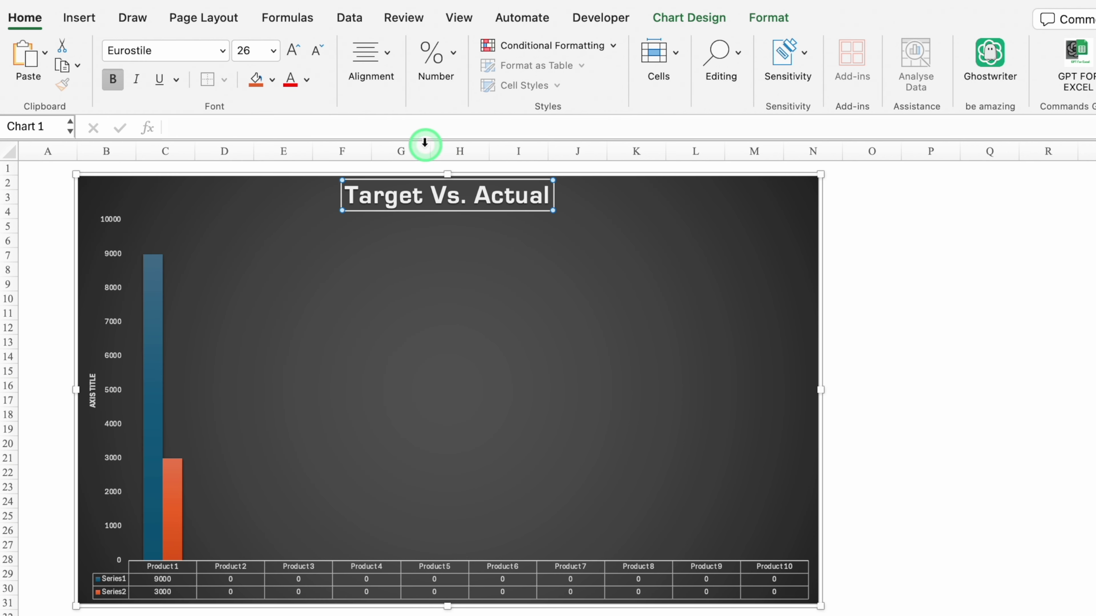
left_click(293, 50)
left_click(496, 211)
left_click_drag(496, 212, 509, 242)
Delete the chart's vertical value axis
key("Escape")
left_click(90, 392)
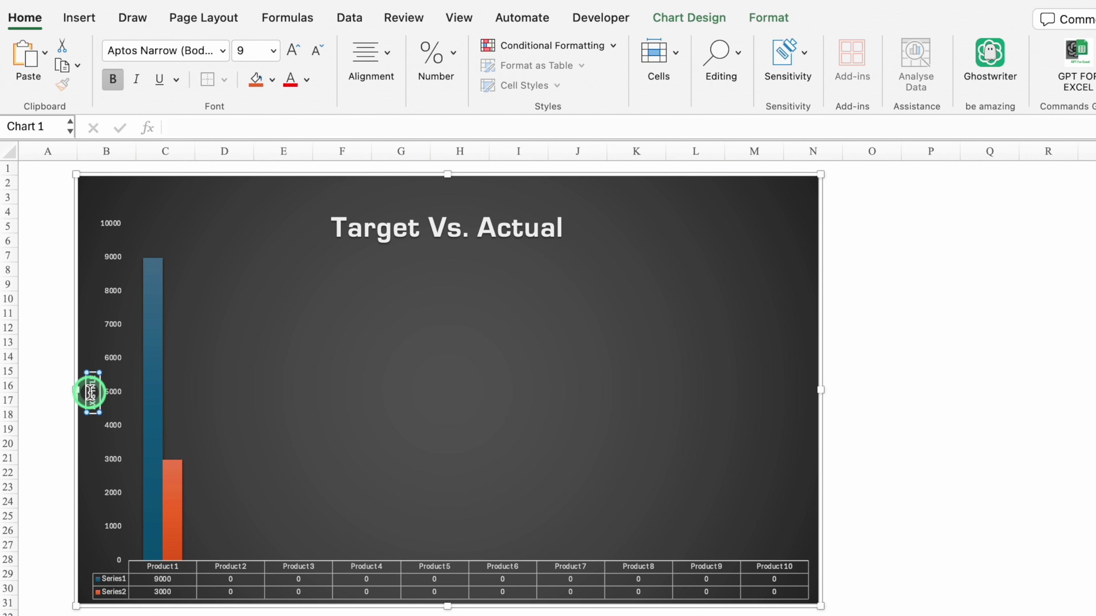
left_click(113, 400)
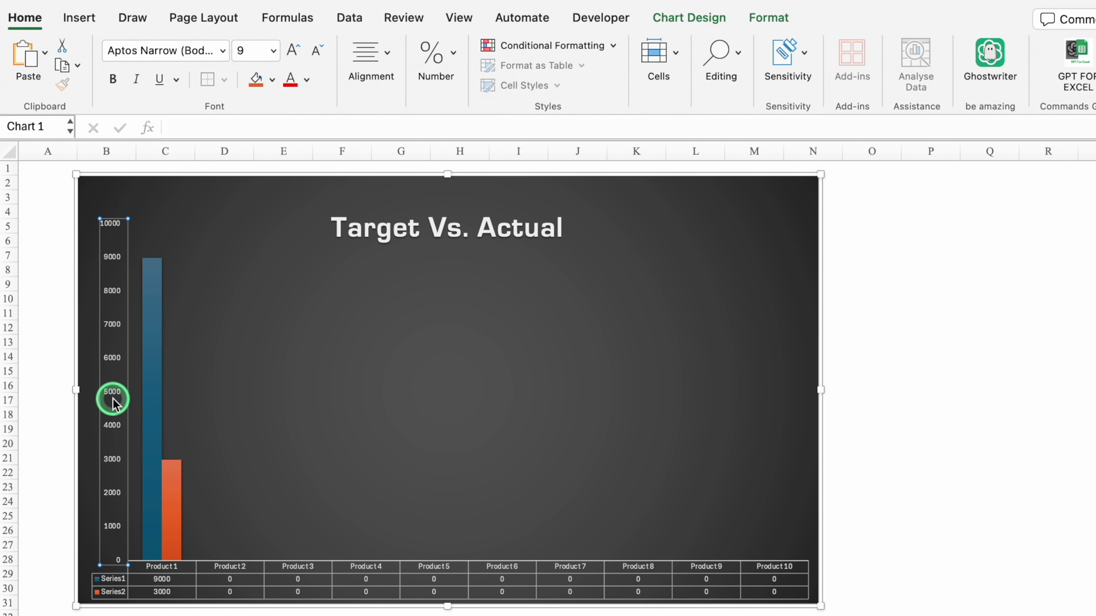
key("Delete")
left_click(952, 443)
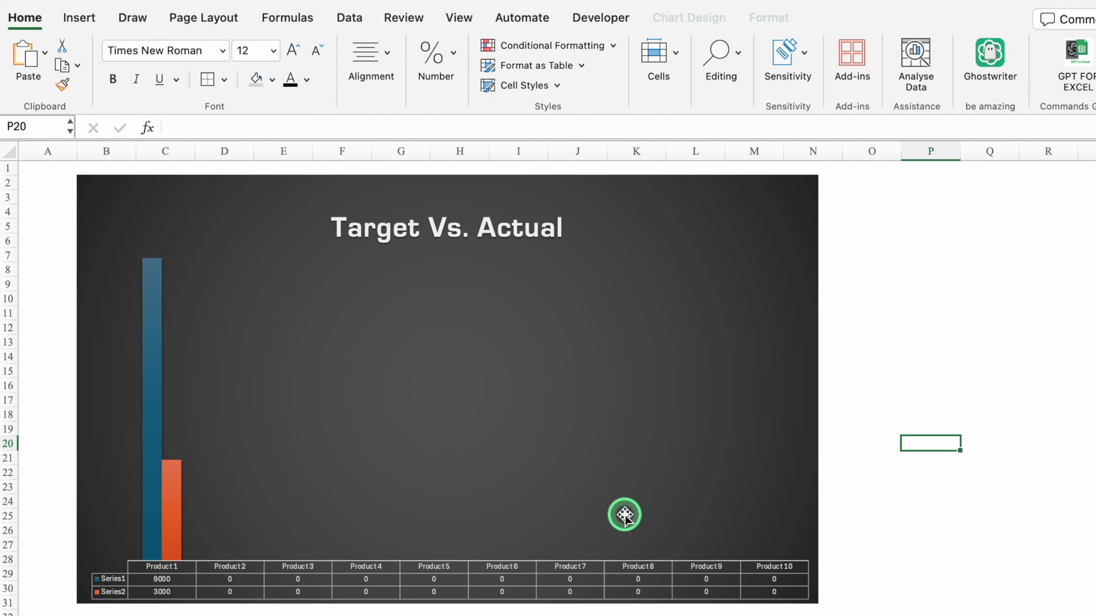